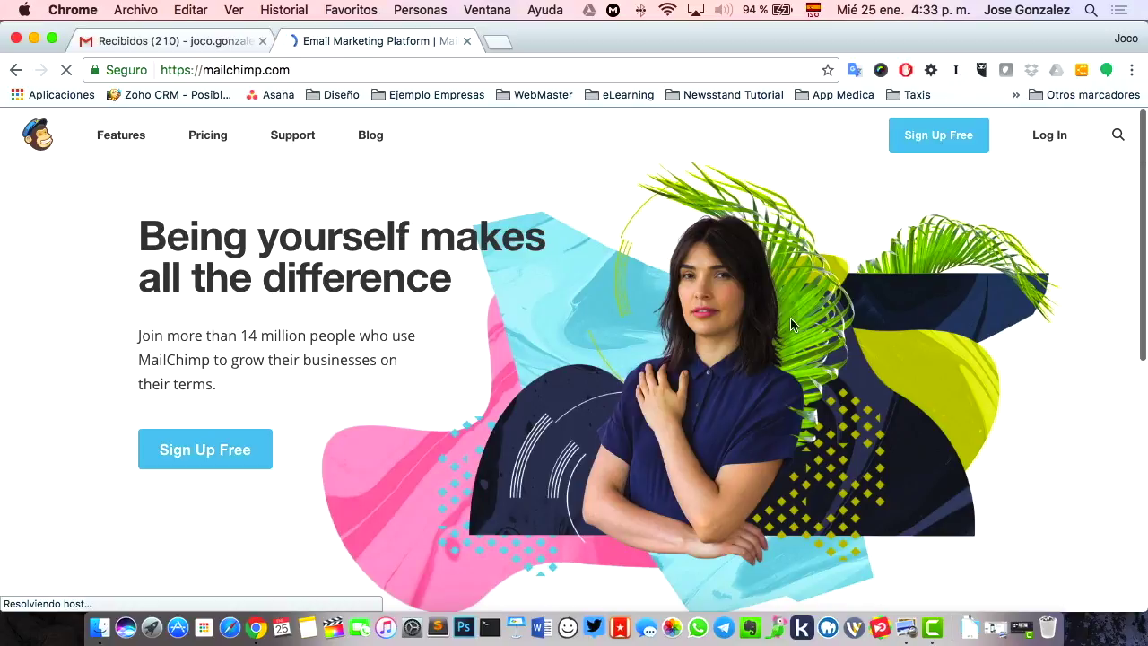
- Log in to MailChimp, replacing the autofilled username and entering the account password
{"action": "left_click", "coordinate": [1049, 136]}
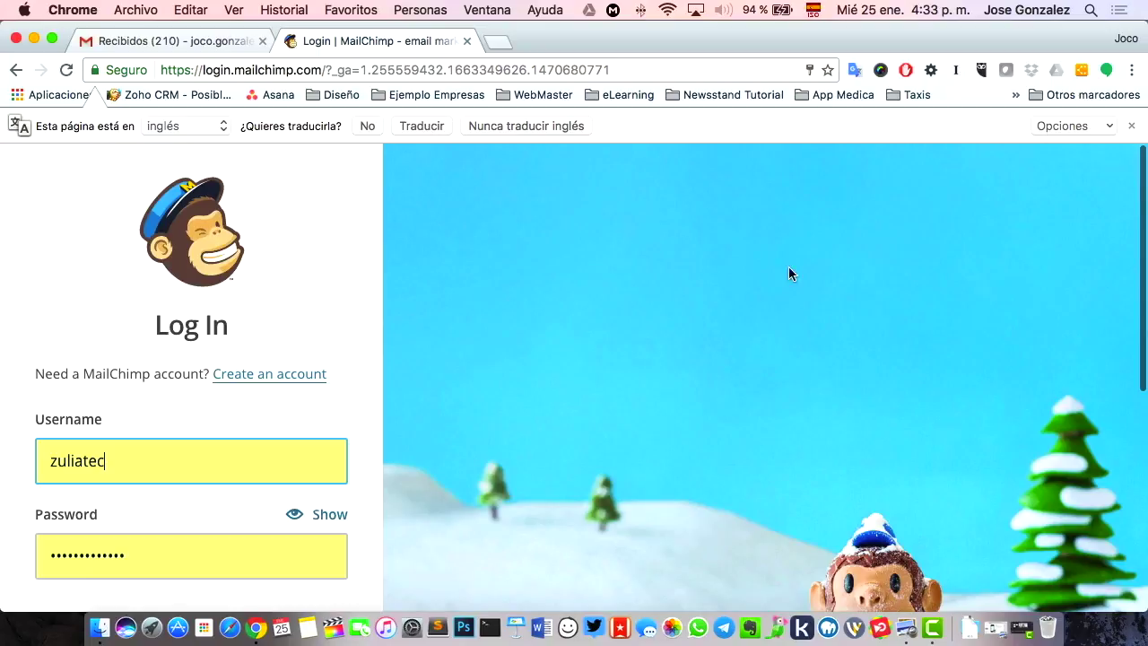
{"action": "scroll", "coordinate": [718, 323], "scroll_direction": "down", "scroll_amount": 3}
{"action": "scroll", "coordinate": [191, 475], "scroll_direction": "up", "scroll_amount": 3}
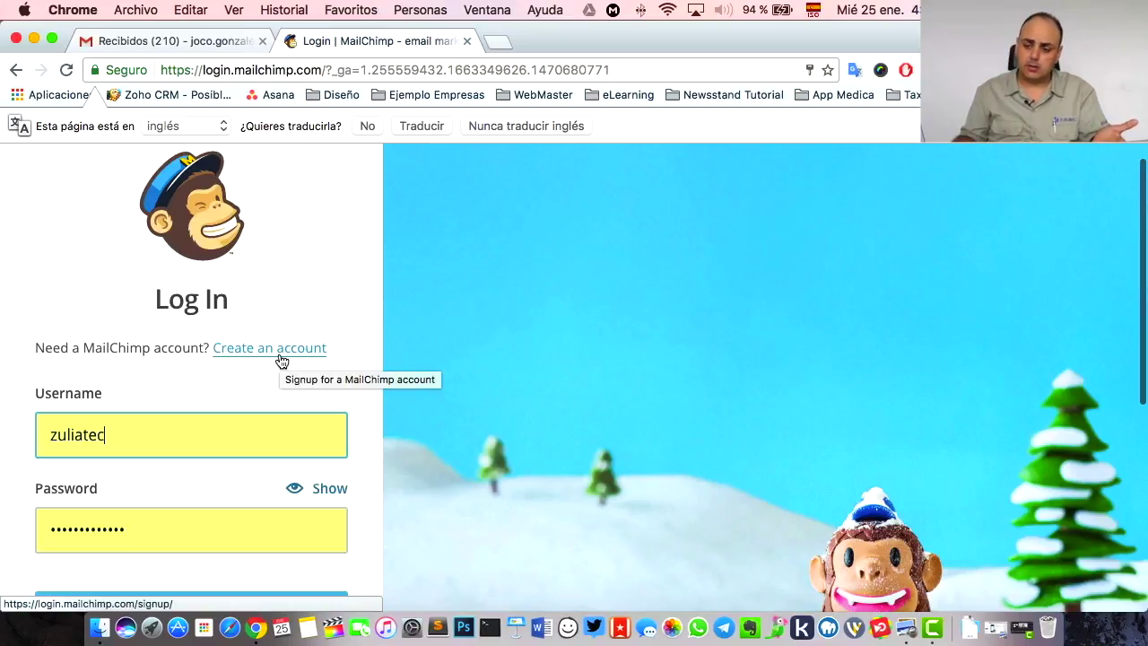
{"action": "double_click", "coordinate": [194, 443]}
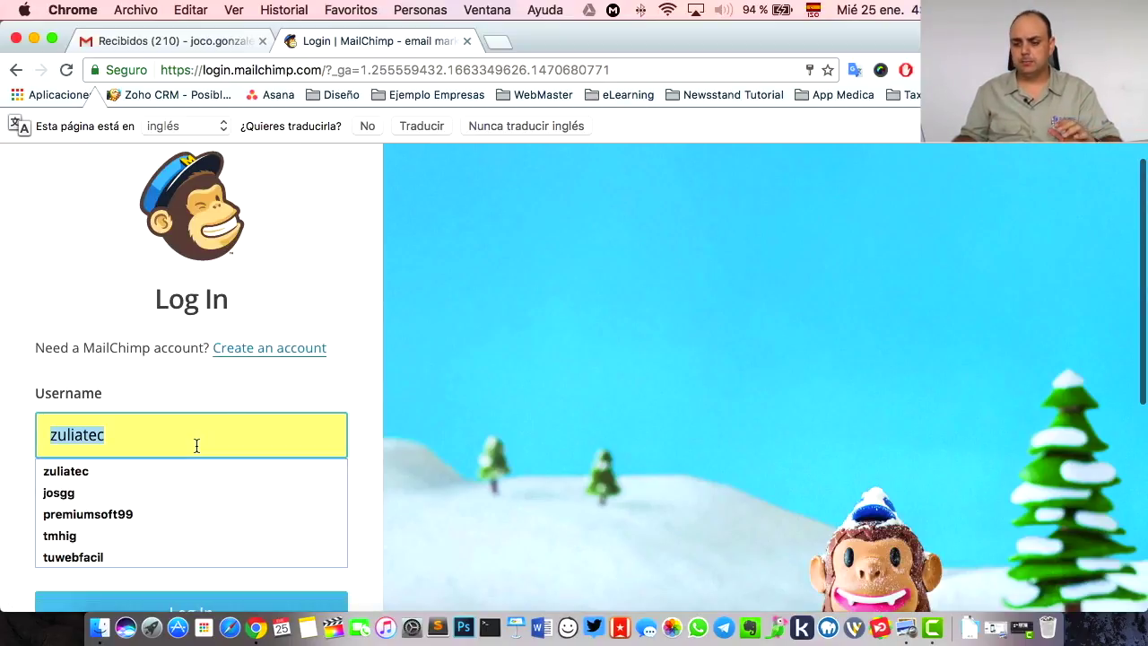
{"action": "type", "text": "jocogonzalez"}
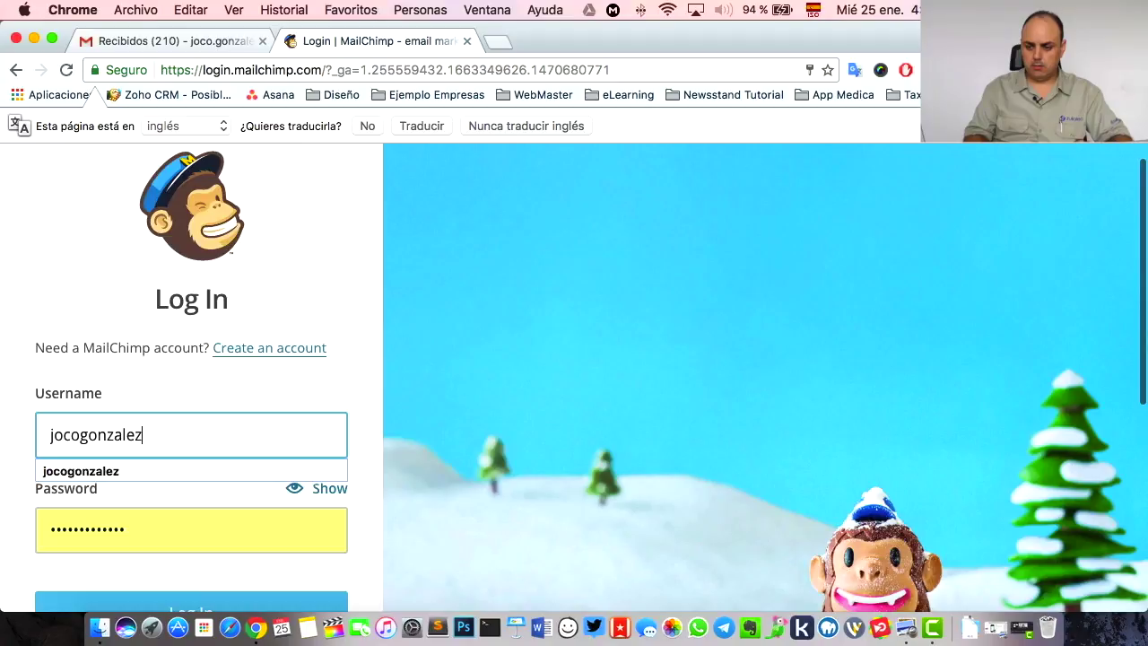
{"action": "key", "text": "Tab"}
{"action": "type", "text": "•••••••"}
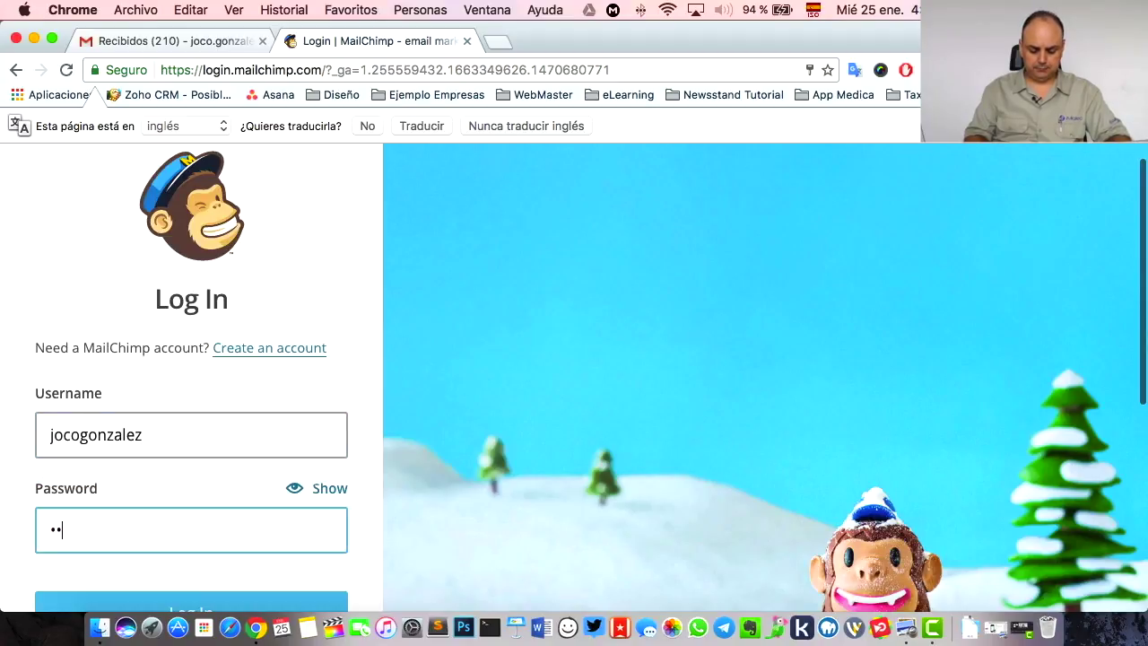
{"action": "type", "text": "••"}
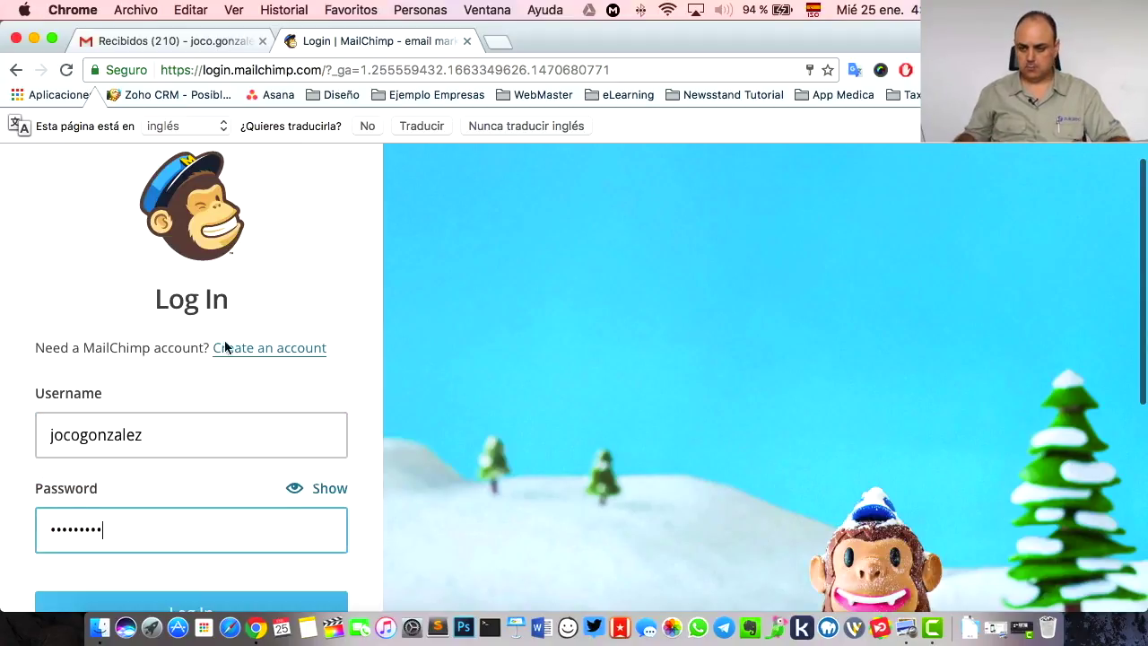
{"action": "scroll", "coordinate": [229, 377], "scroll_direction": "down", "scroll_amount": 4}
{"action": "left_click", "coordinate": [229, 439]}
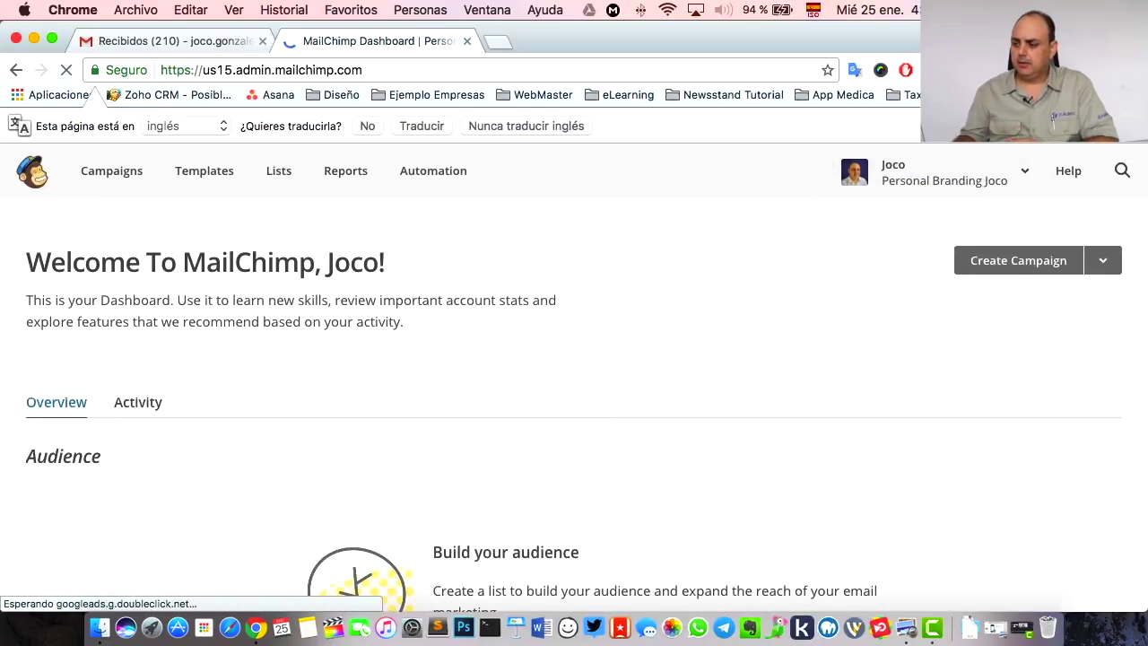
{"action": "left_click", "coordinate": [1134, 126]}
{"action": "scroll", "coordinate": [666, 223], "scroll_direction": "left", "scroll_amount": 5}
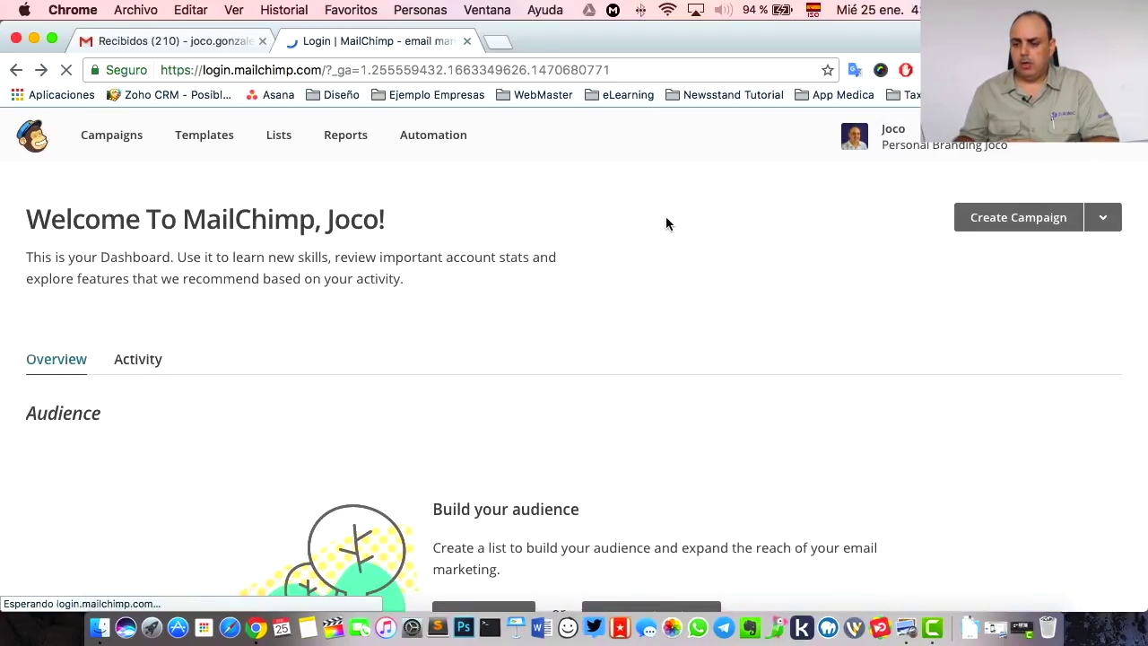
{"action": "scroll", "coordinate": [666, 223], "scroll_direction": "right", "scroll_amount": 3}
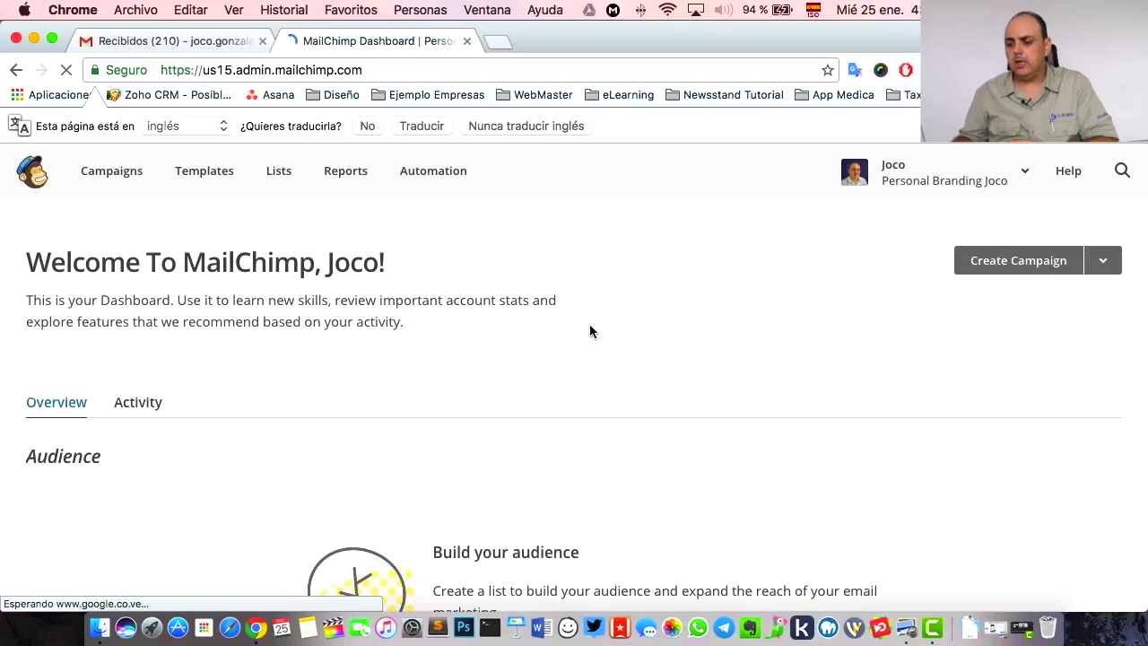
{"action": "scroll", "coordinate": [589, 323], "scroll_direction": "down", "scroll_amount": 5}
{"action": "scroll", "coordinate": [448, 335], "scroll_direction": "down", "scroll_amount": 10}
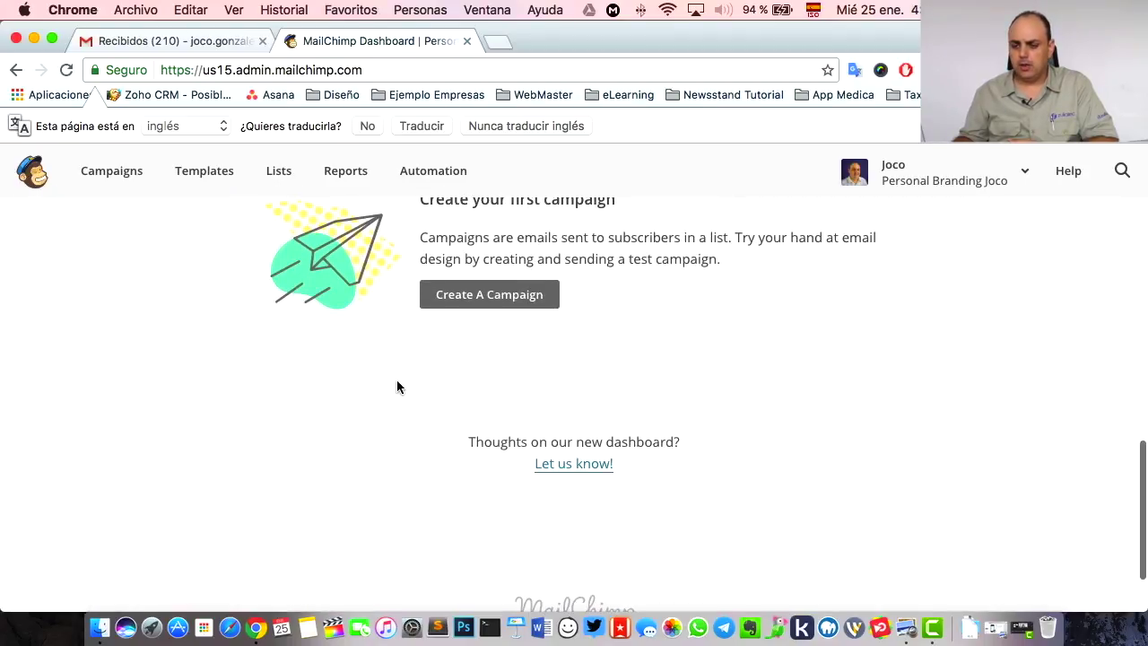
{"action": "scroll", "coordinate": [397, 377], "scroll_direction": "up", "scroll_amount": 3}
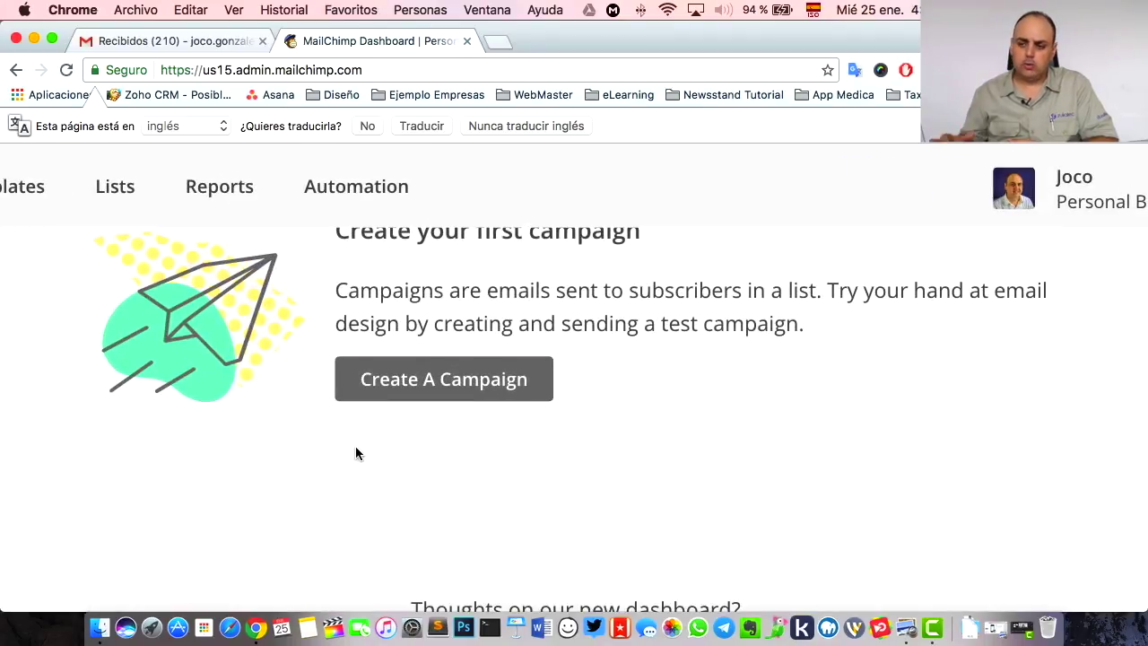
{"action": "left_click", "coordinate": [232, 9]}
{"action": "left_click", "coordinate": [400, 144]}
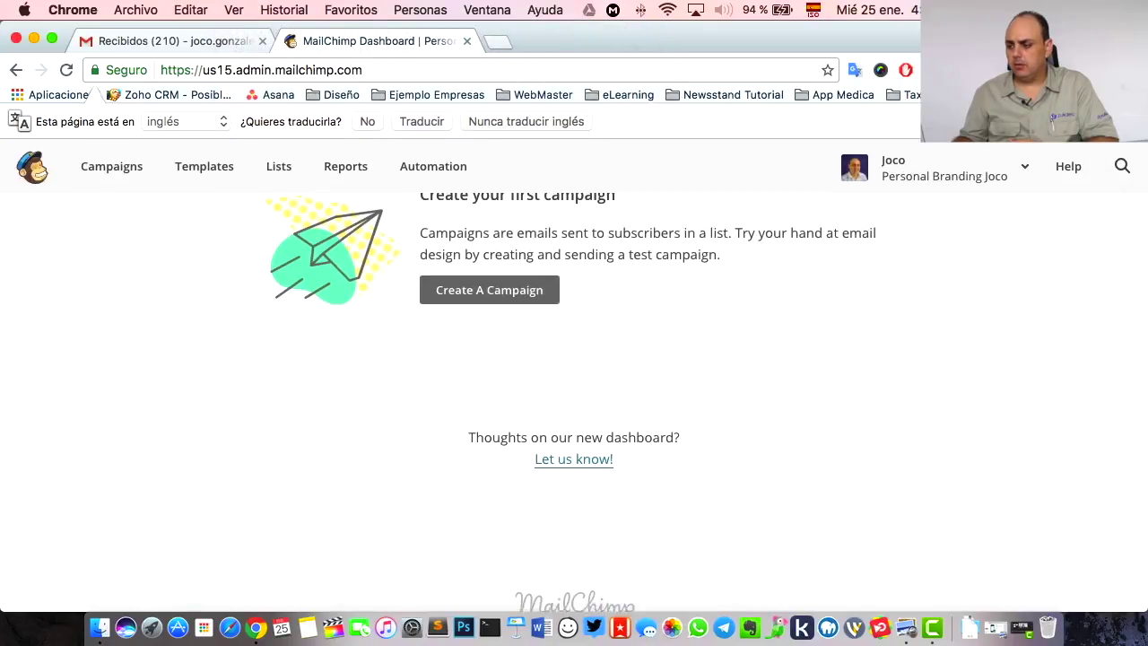
{"action": "scroll", "coordinate": [406, 354], "scroll_direction": "up", "scroll_amount": 7}
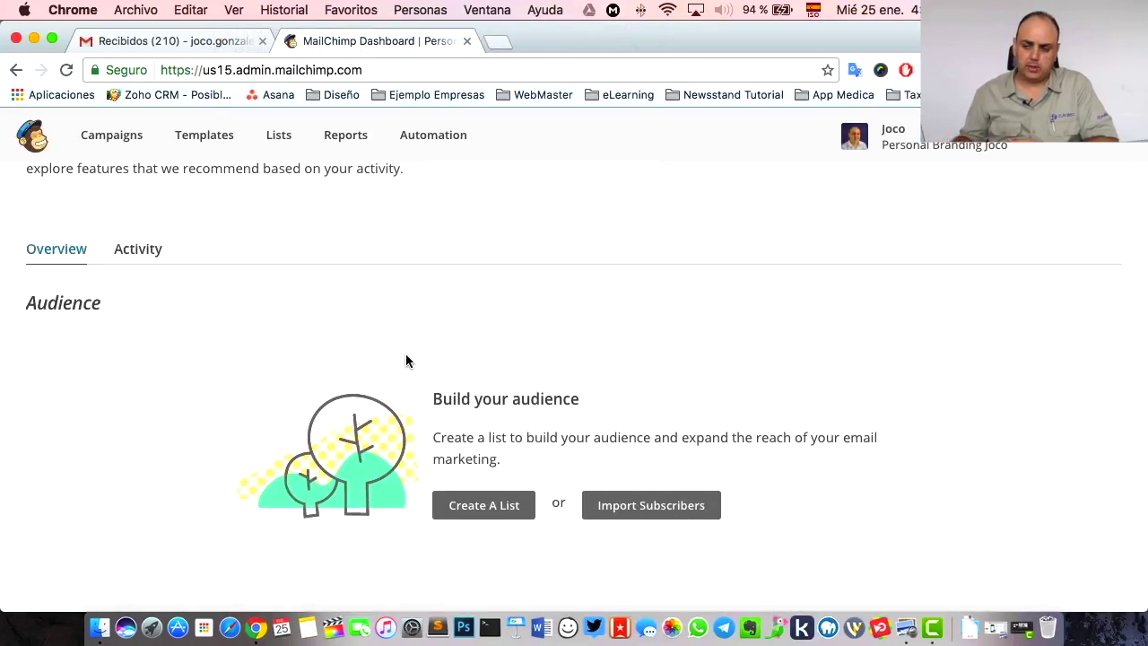
{"action": "scroll", "coordinate": [405, 356], "scroll_direction": "up", "scroll_amount": 3}
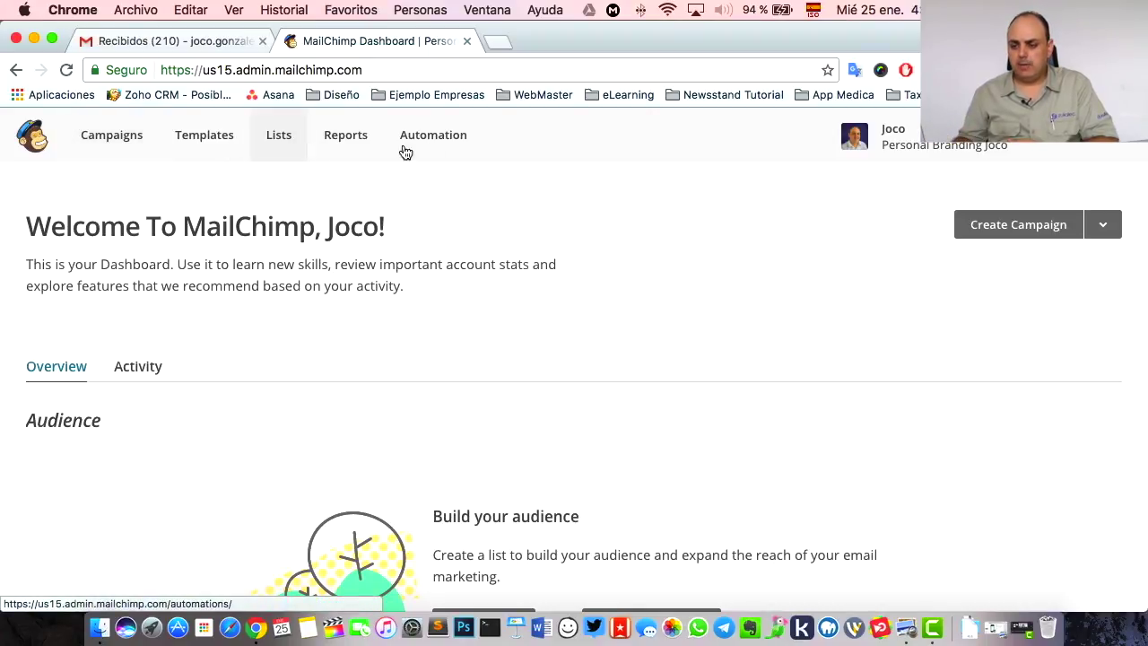
- Check the empty Campaigns page, then go to the Templates page
{"action": "left_click", "coordinate": [97, 142]}
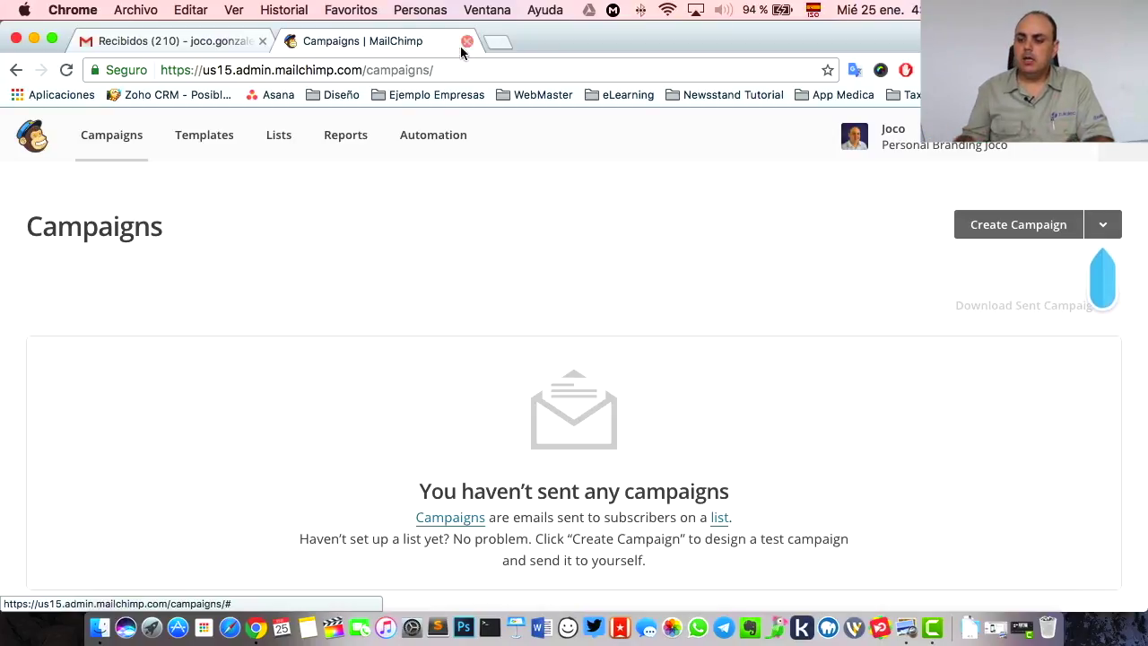
{"action": "left_click", "coordinate": [191, 144]}
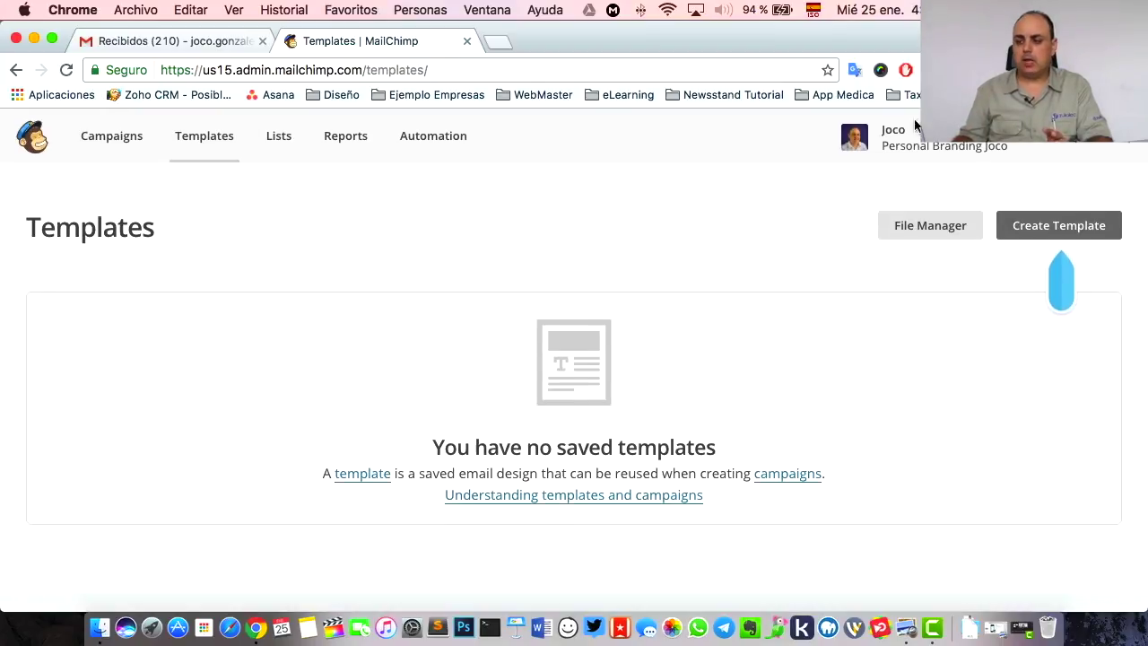
- View the empty Lists page, set 'Nunca traducir este sitio', and go to Reports
{"action": "left_click", "coordinate": [279, 137]}
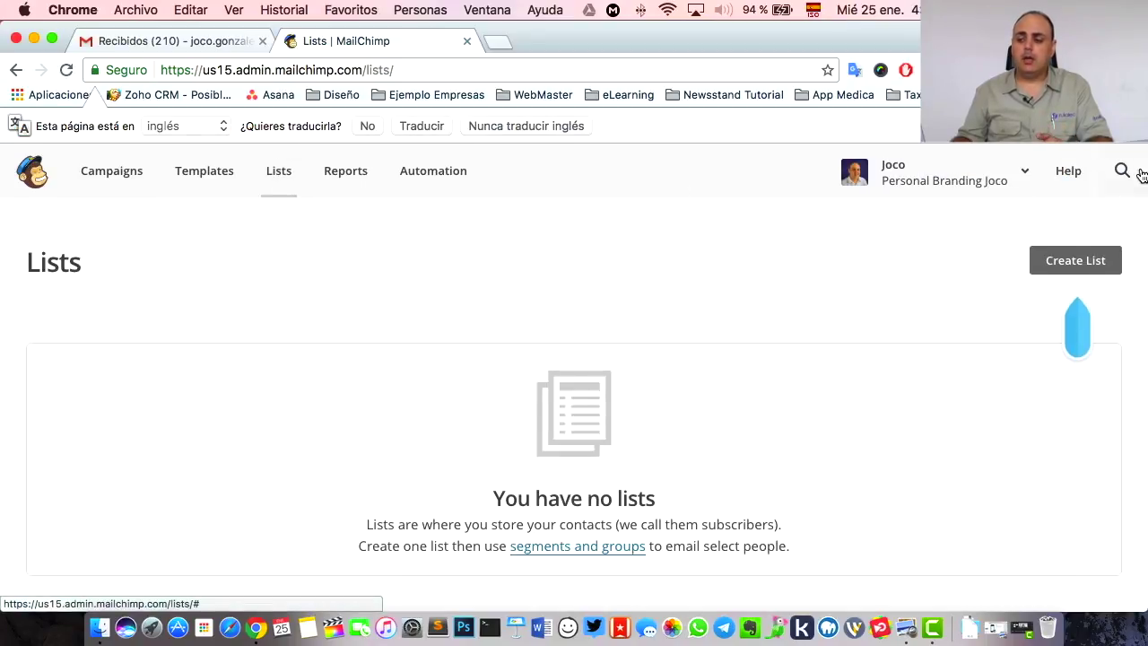
{"action": "left_click", "coordinate": [1132, 125]}
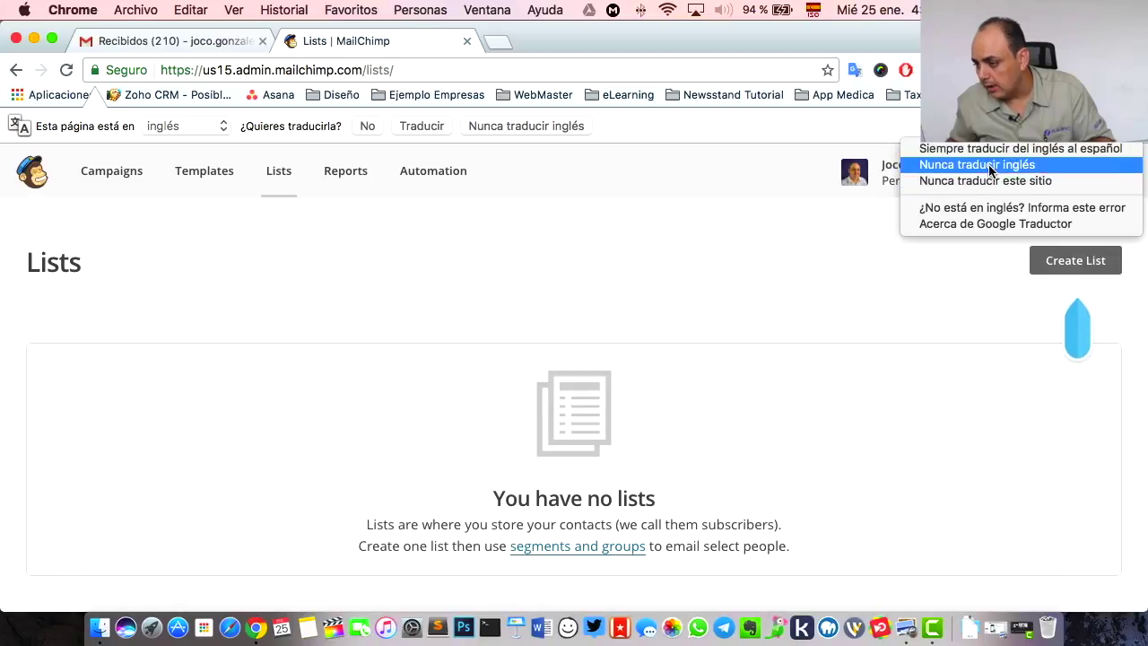
{"action": "left_click", "coordinate": [987, 181]}
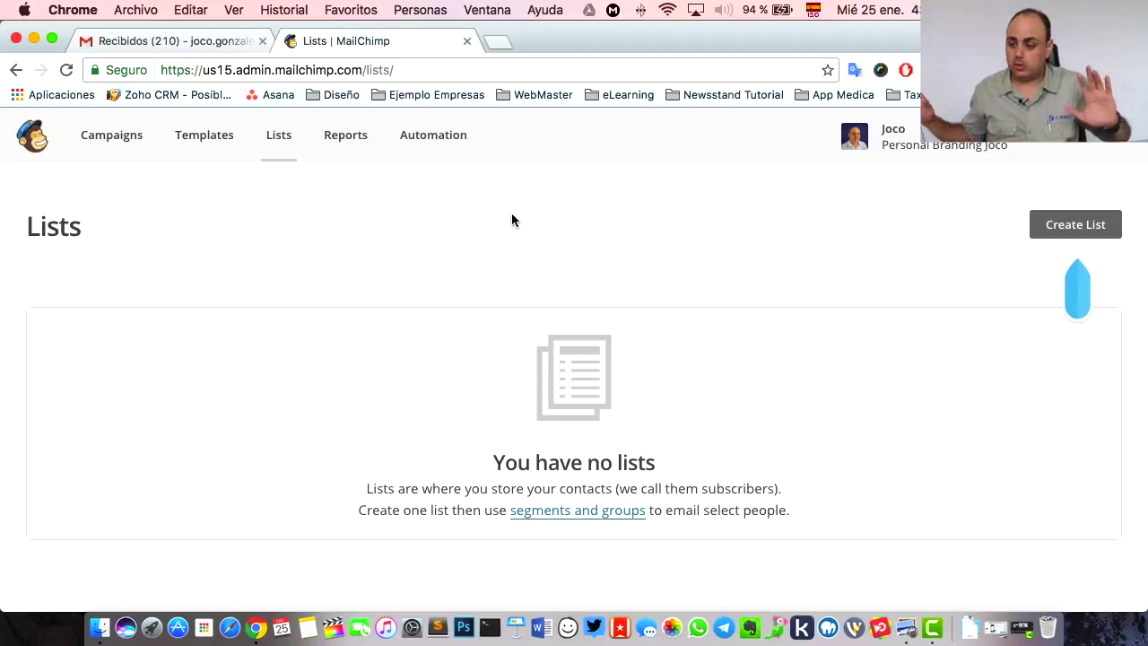
{"action": "left_click", "coordinate": [345, 144]}
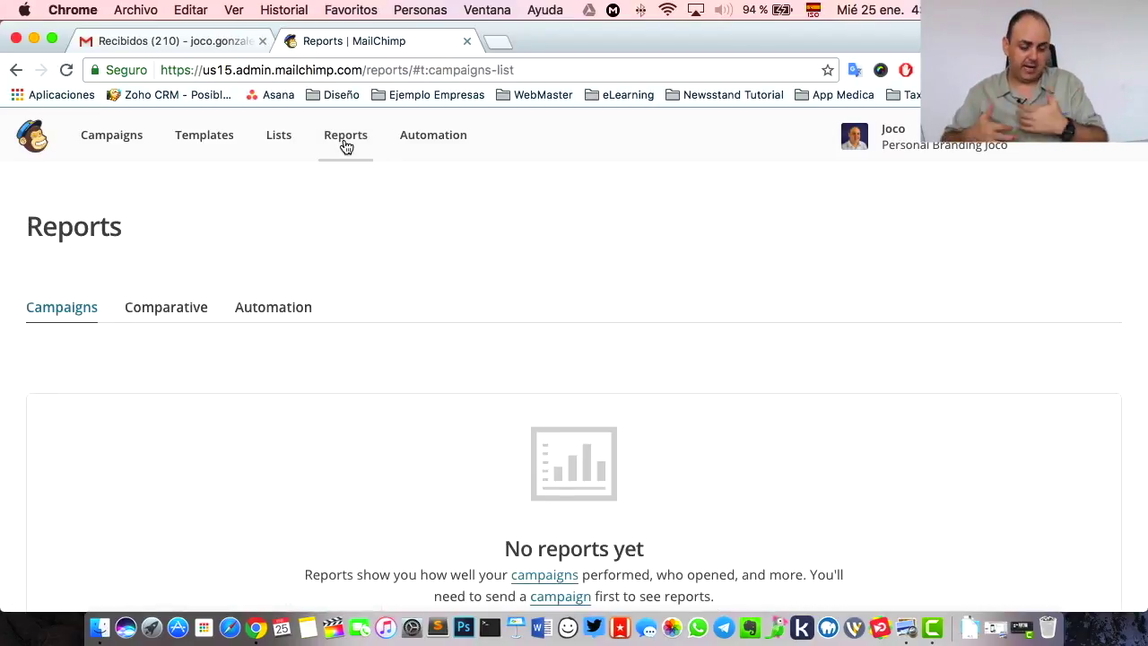
- Look over the Explore Automations page, then return to the empty Lists page
{"action": "left_click", "coordinate": [473, 155]}
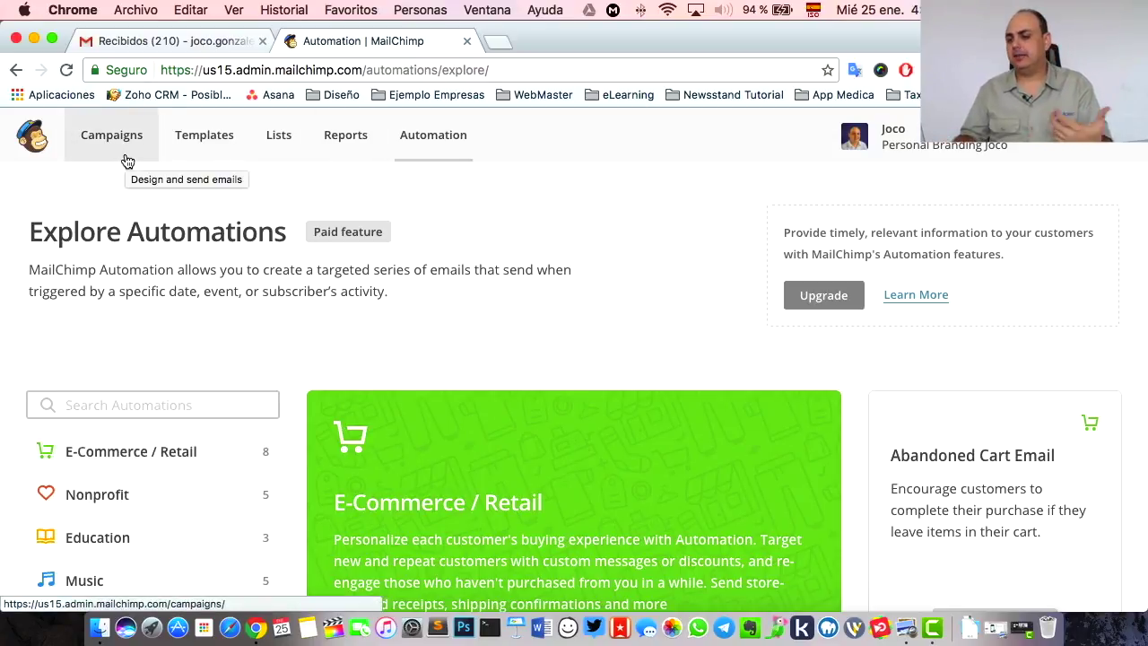
{"action": "left_click", "coordinate": [290, 149]}
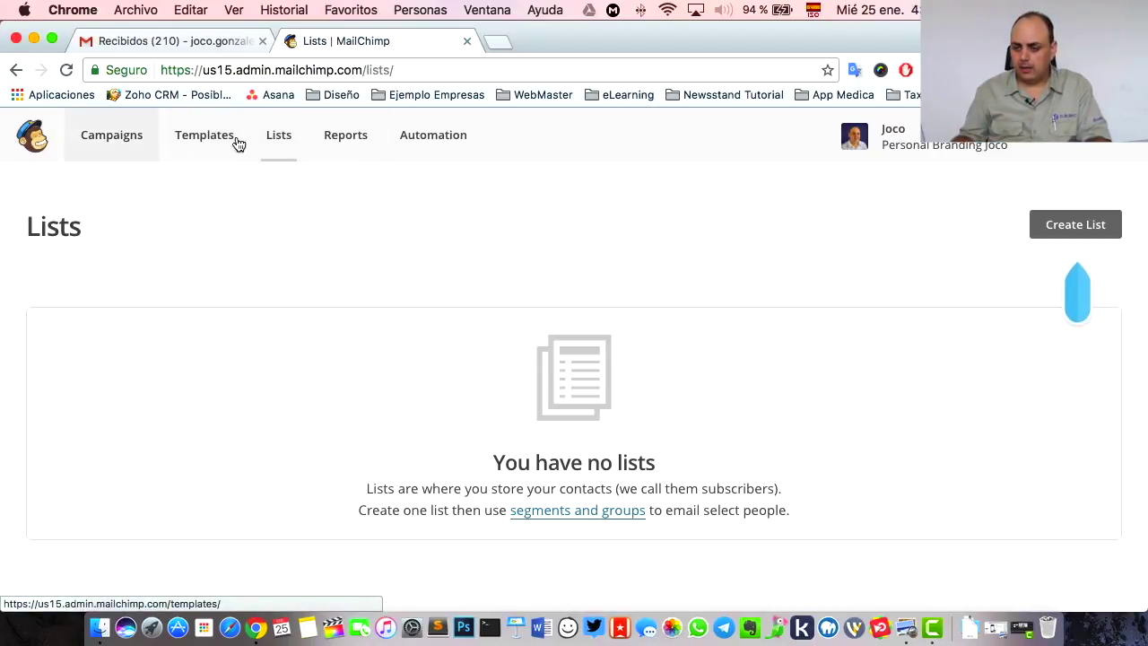
- Start a new list named Clientes Activos with the default From e-mail and From name
{"action": "left_click", "coordinate": [1079, 237]}
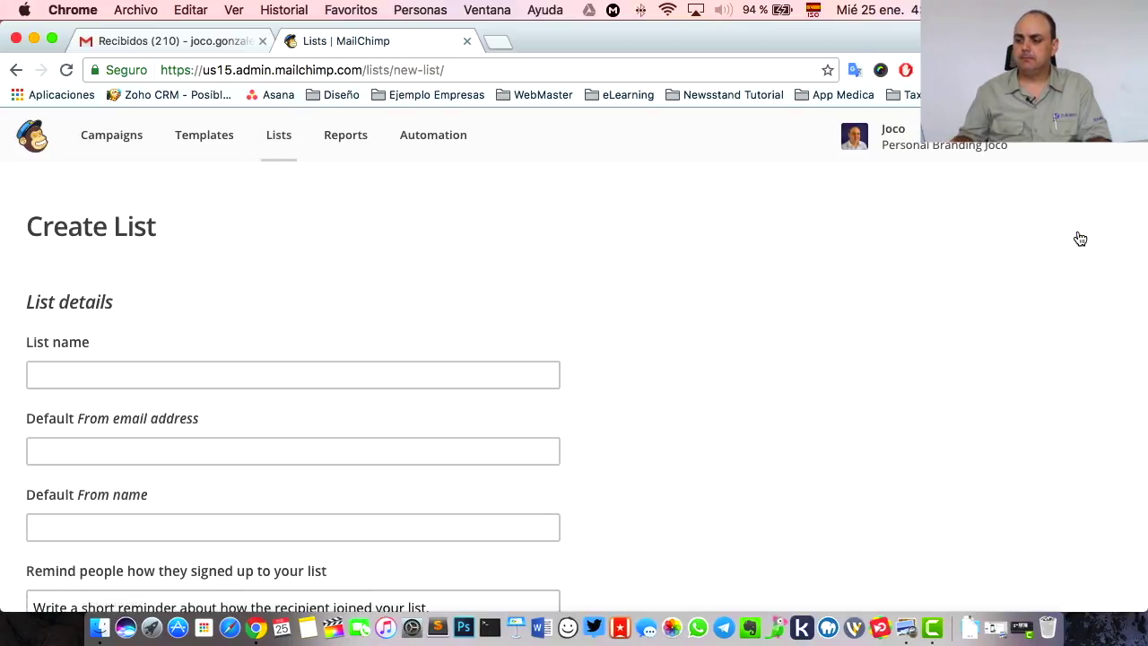
{"action": "scroll", "coordinate": [677, 256], "scroll_direction": "down", "scroll_amount": 3}
{"action": "left_click", "coordinate": [223, 262]}
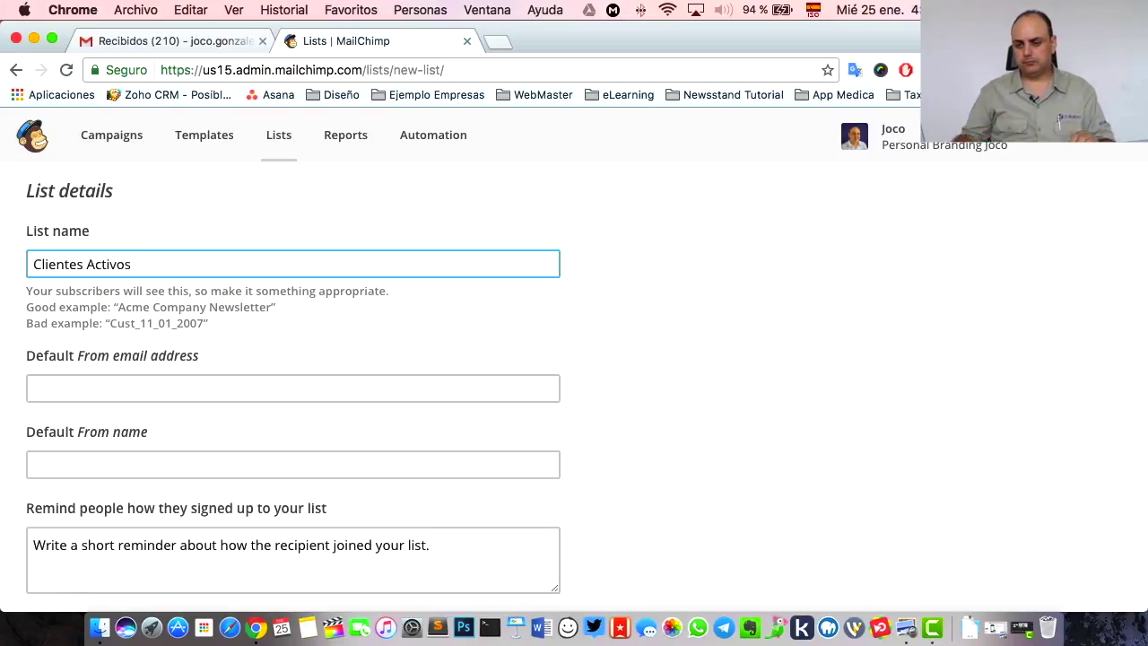
{"action": "left_click", "coordinate": [209, 385]}
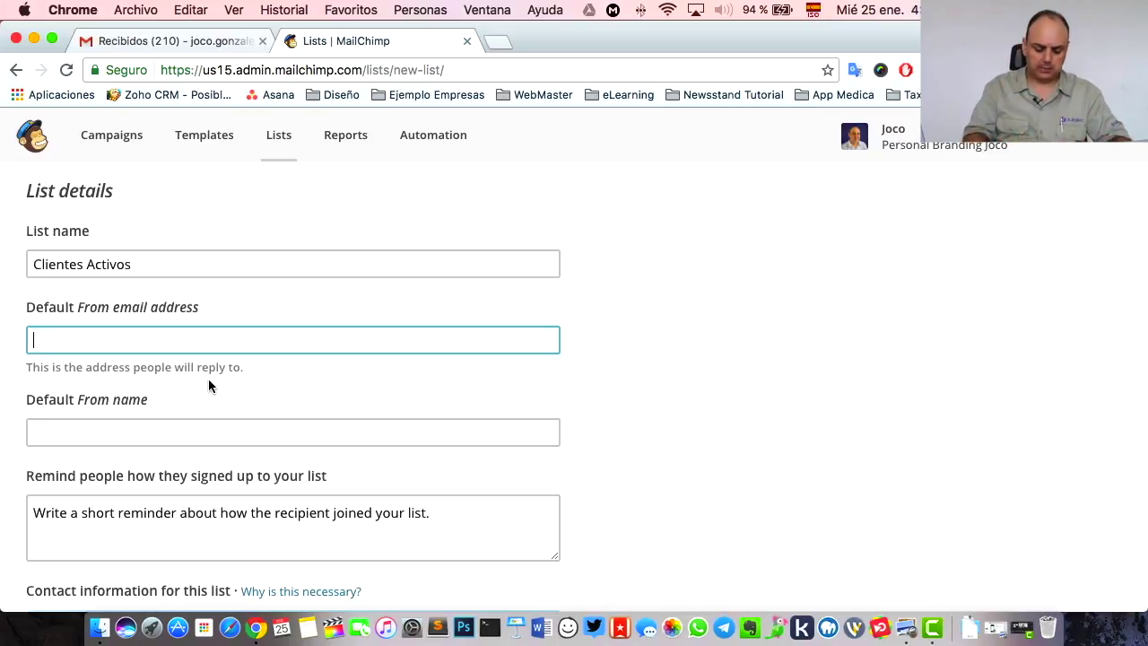
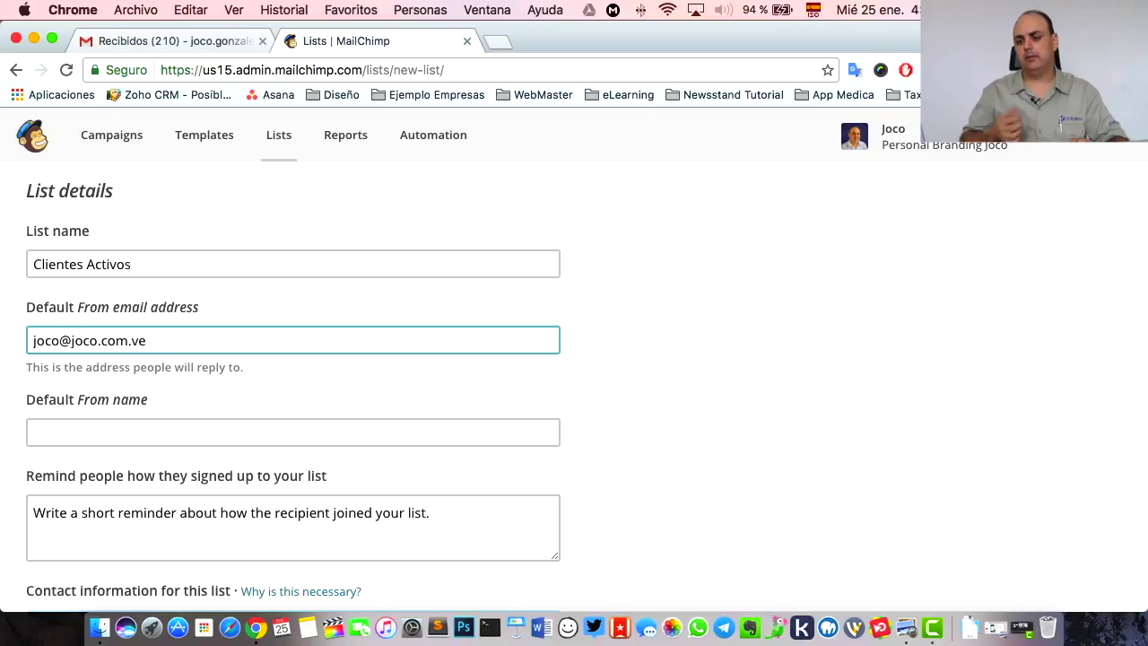
{"action": "left_click", "coordinate": [266, 418]}
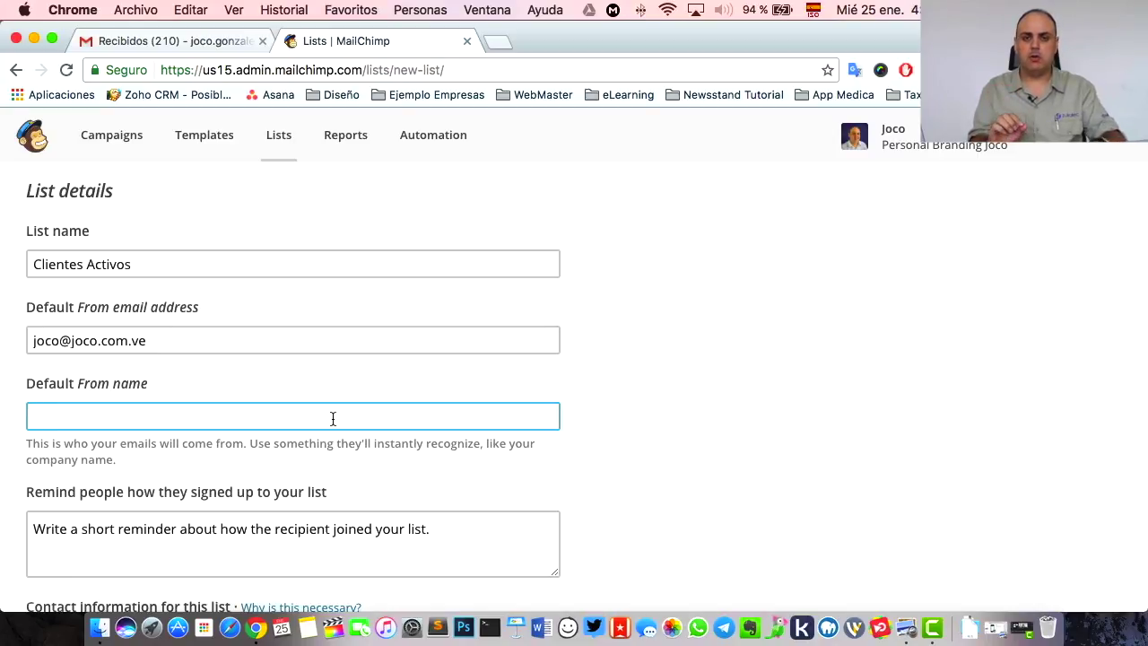
{"action": "type", "text": "Joco"}
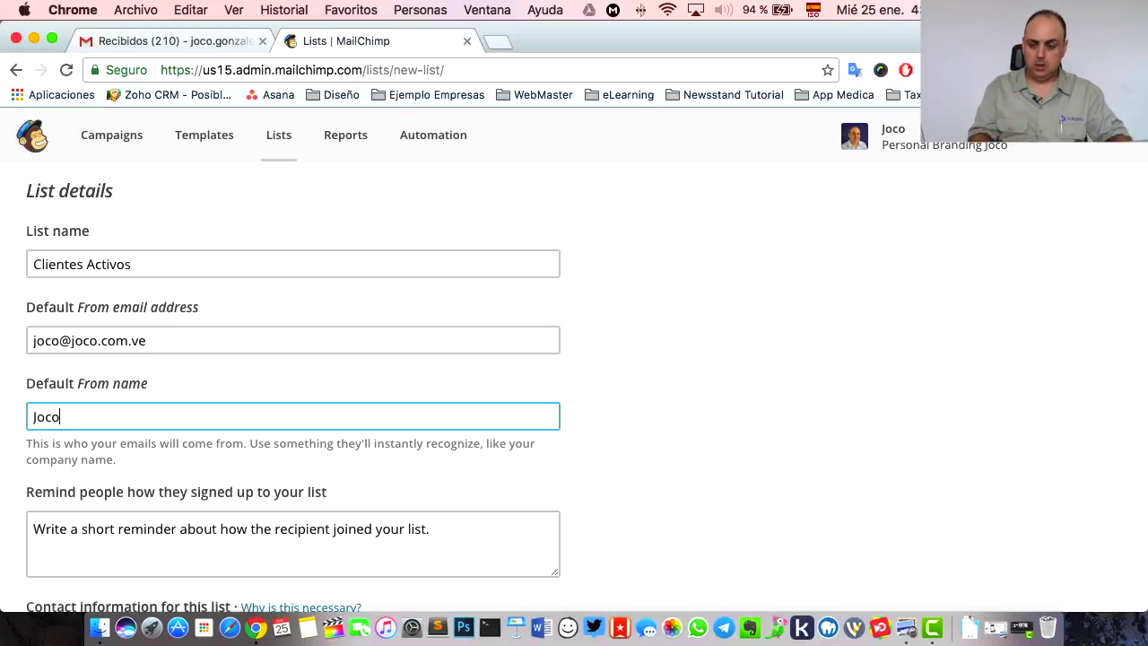
{"action": "type", "text": " González"}
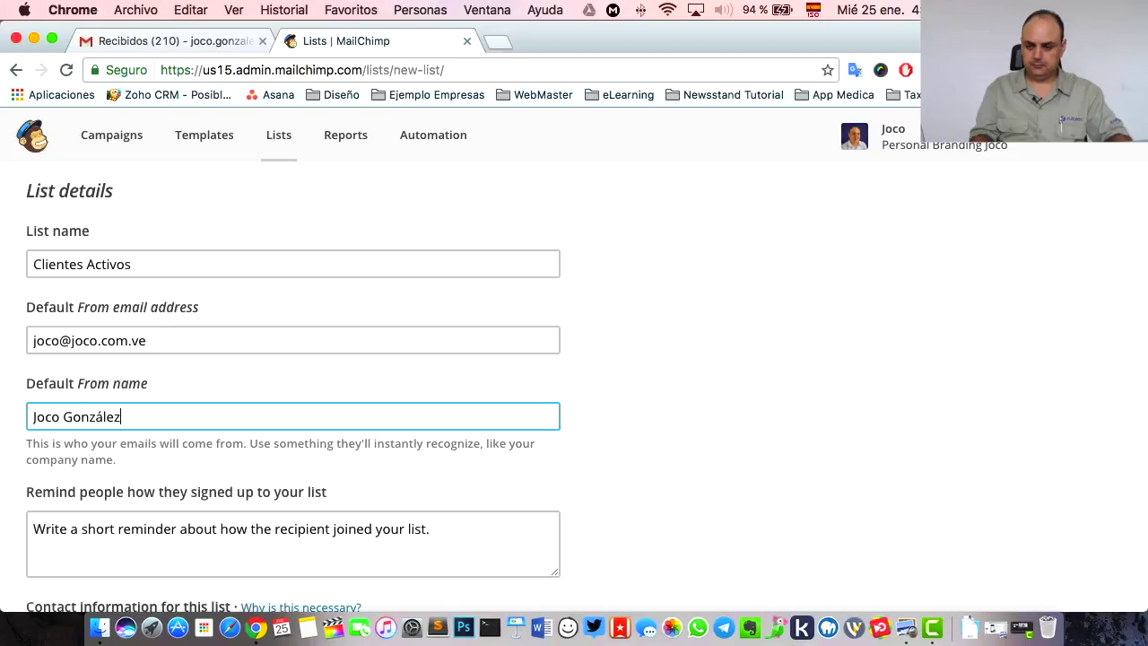
{"action": "scroll", "coordinate": [350, 386], "scroll_direction": "down", "scroll_amount": 3}
- Enter 'Clientes activos hasta la fecha Enero 2017' as the reminder, correcting the typo
{"action": "left_click", "coordinate": [276, 353]}
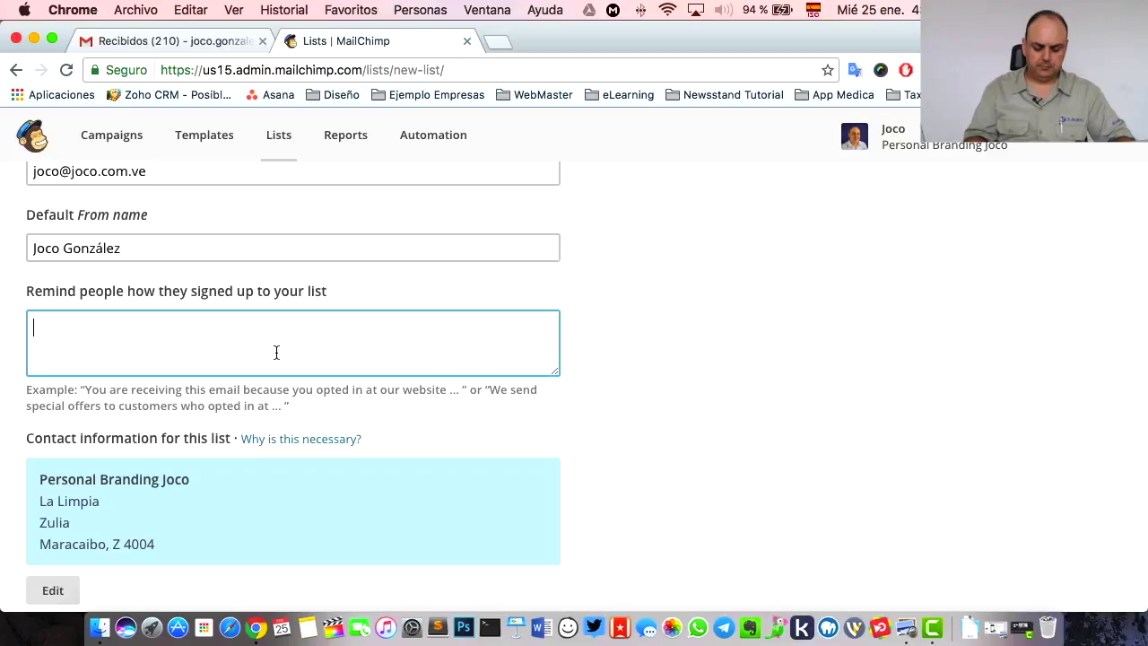
{"action": "type", "text": "C"}
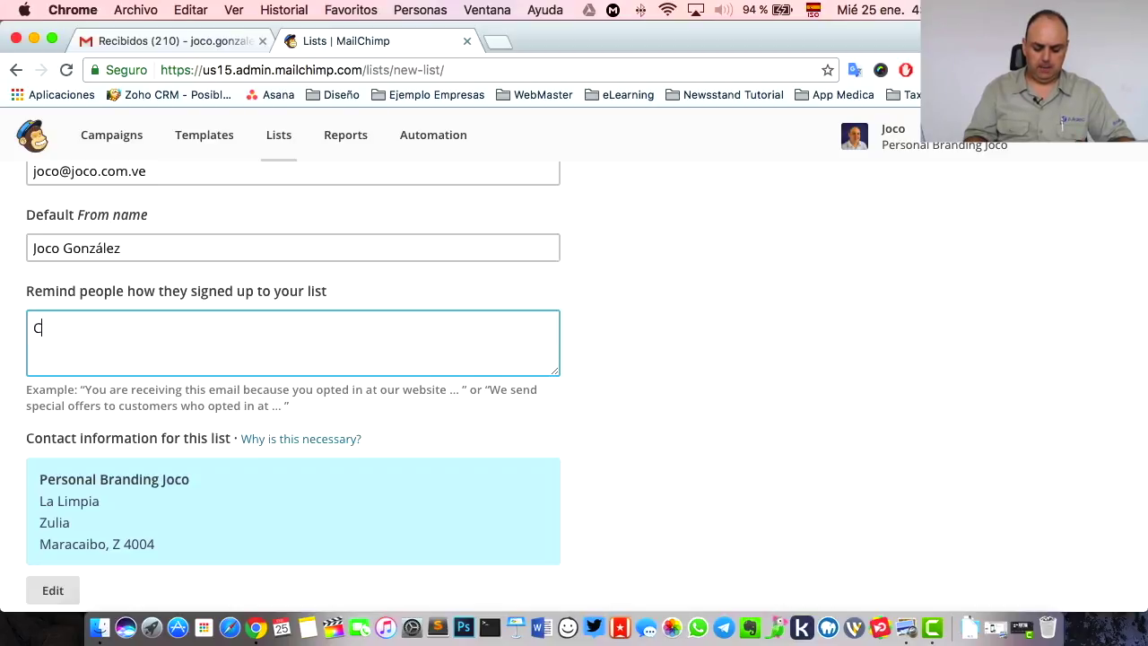
{"action": "type", "text": "lientes activos hastala f"}
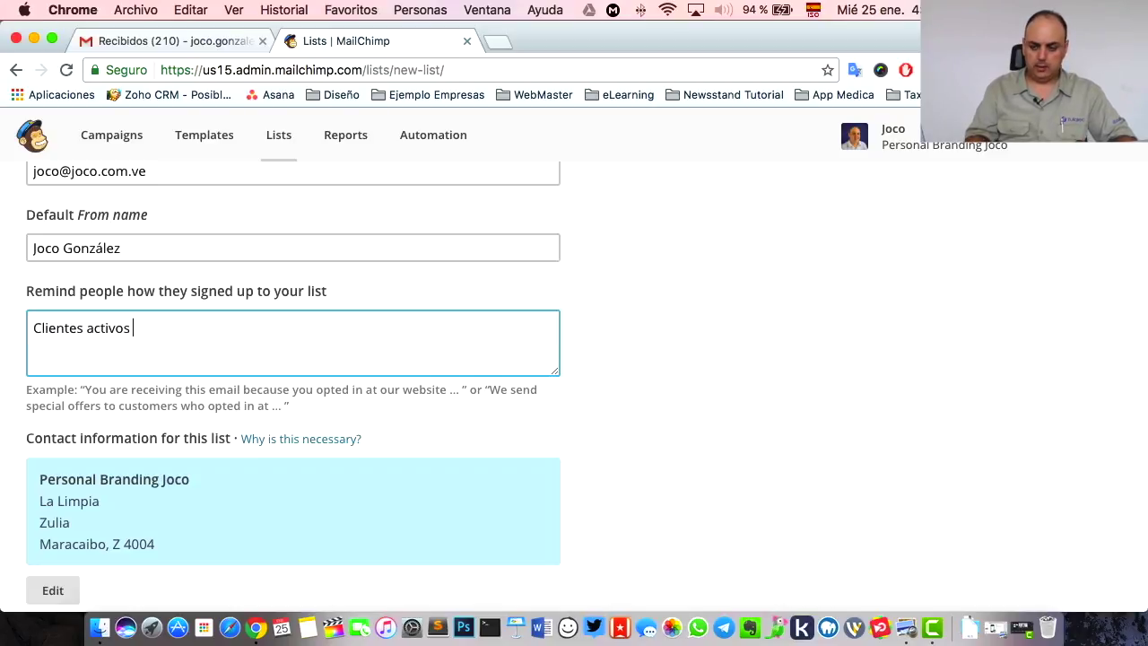
{"action": "key", "text": "BackSpace"}
{"action": "key", "text": "BackSpace"}
{"action": "key", "text": "BackSpace"}
{"action": "key", "text": "BackSpace"}
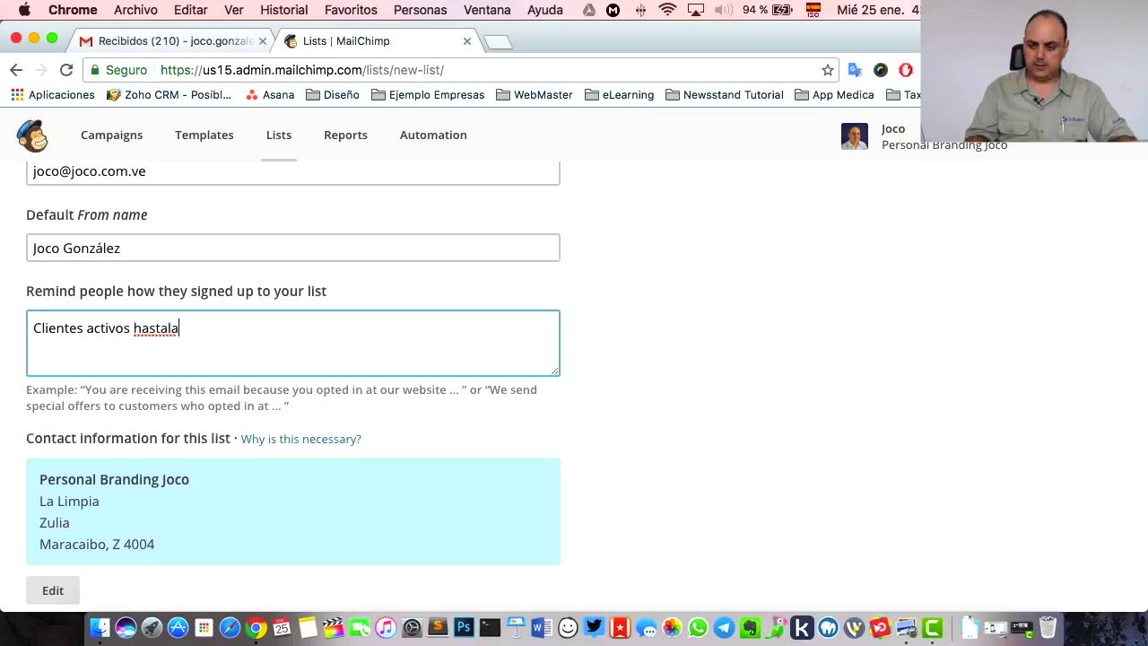
{"action": "type", "text": "la fecha"}
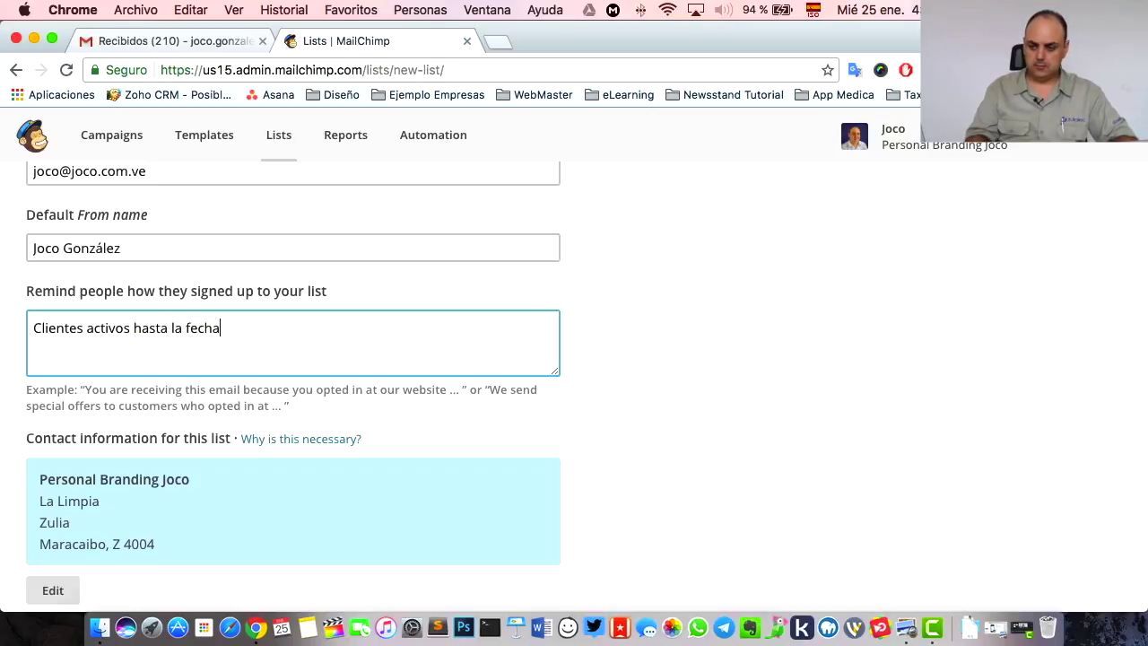
{"action": "type", "text": " Enero "}
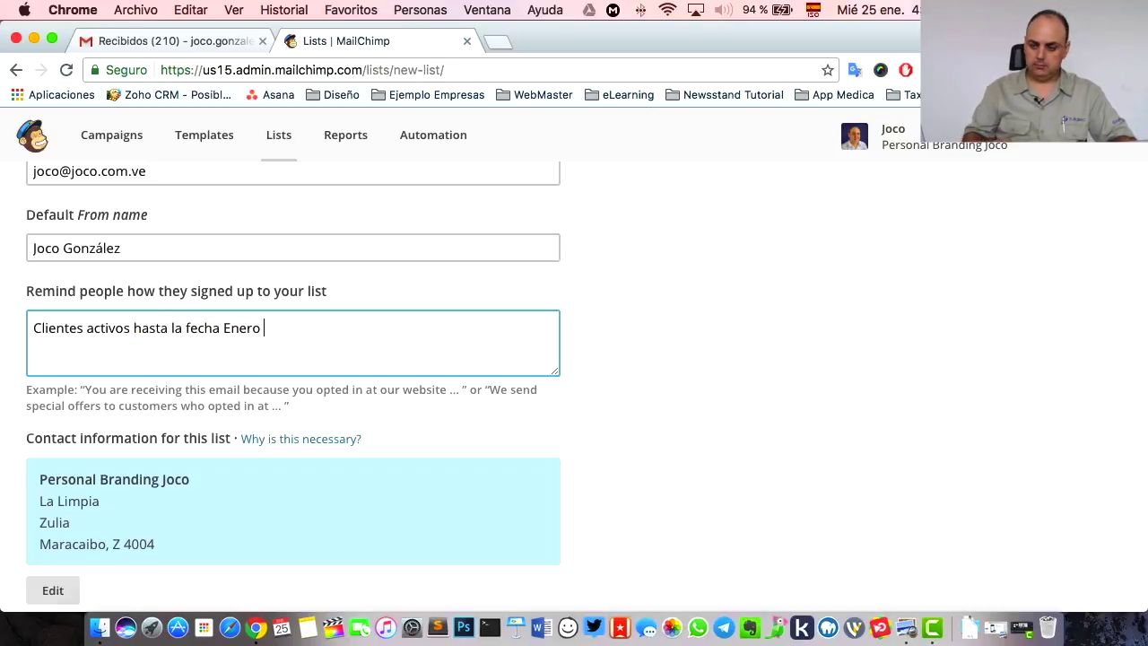
{"action": "type", "text": "2017"}
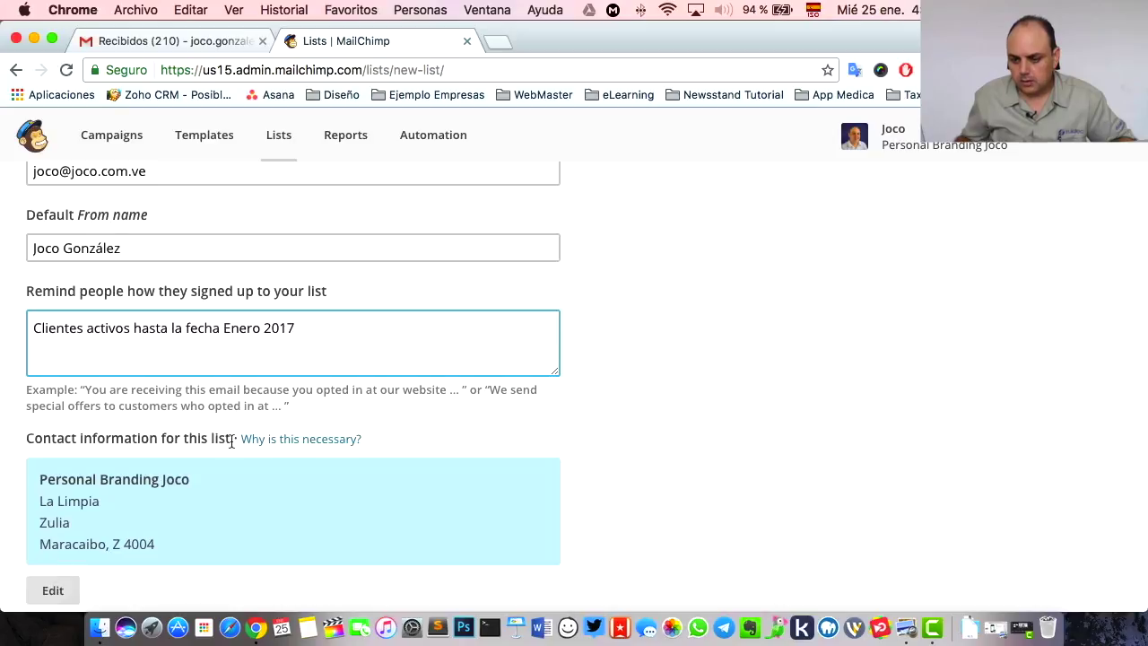
{"action": "scroll", "coordinate": [278, 410], "scroll_direction": "down", "scroll_amount": 5}
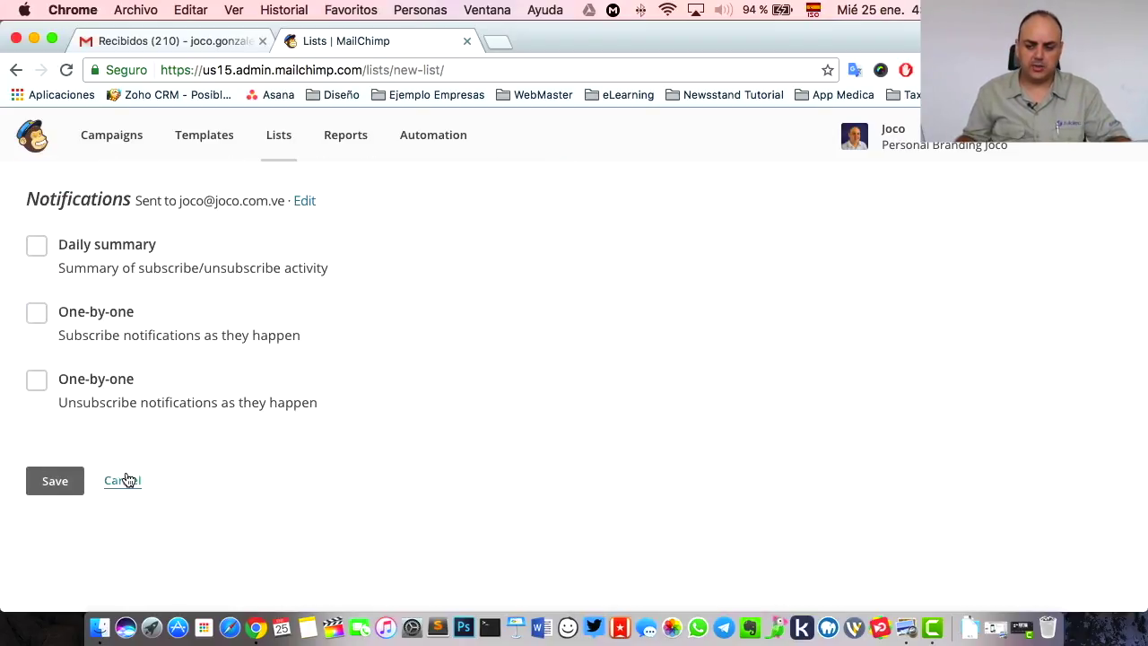
- Save the Clientes Activos list and open it from the Lists overview
{"action": "left_click", "coordinate": [54, 481]}
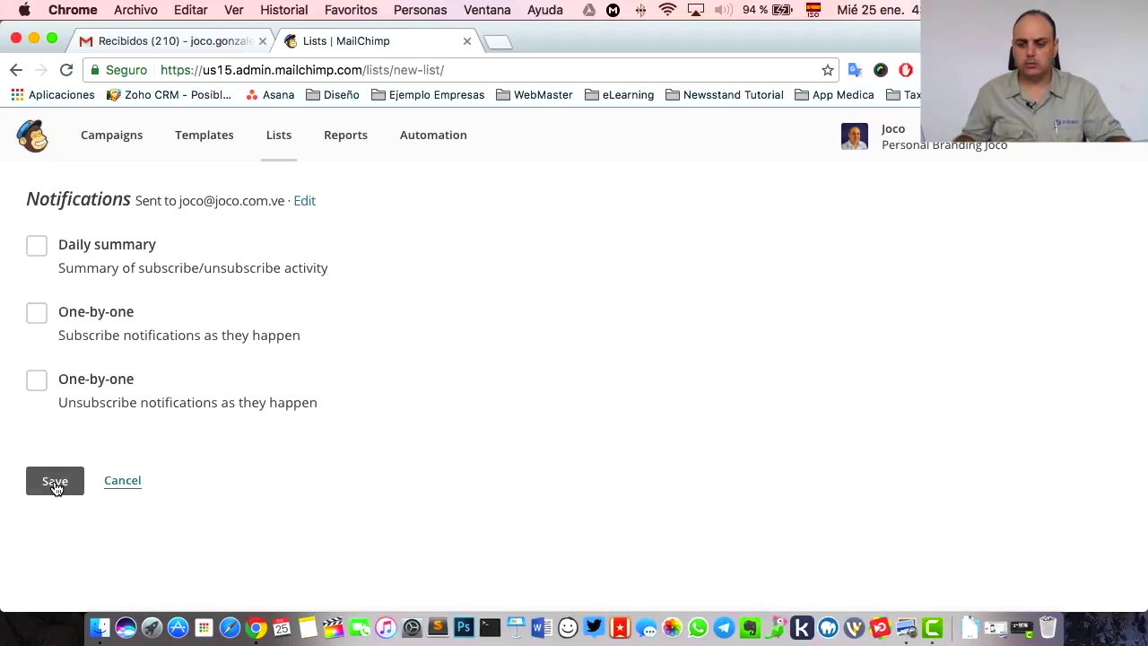
{"action": "scroll", "coordinate": [443, 293], "scroll_direction": "down", "scroll_amount": 5}
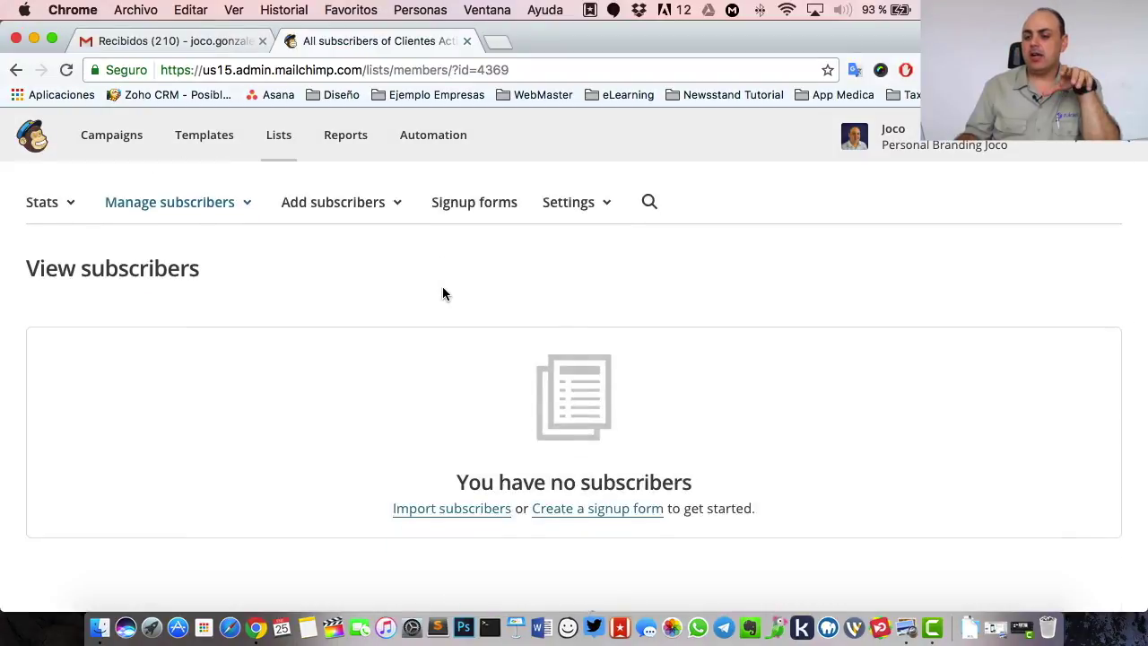
{"action": "scroll", "coordinate": [443, 292], "scroll_direction": "up", "scroll_amount": 5}
{"action": "scroll", "coordinate": [443, 292], "scroll_direction": "down", "scroll_amount": 1}
{"action": "scroll", "coordinate": [444, 292], "scroll_direction": "up", "scroll_amount": 1}
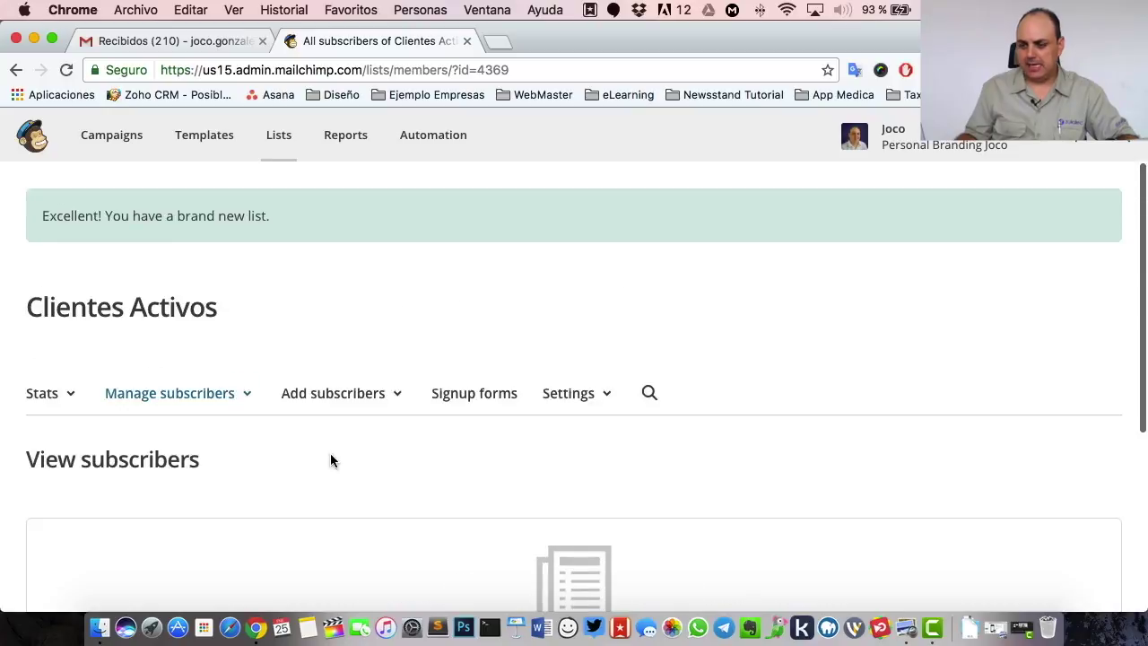
{"action": "left_click", "coordinate": [289, 147]}
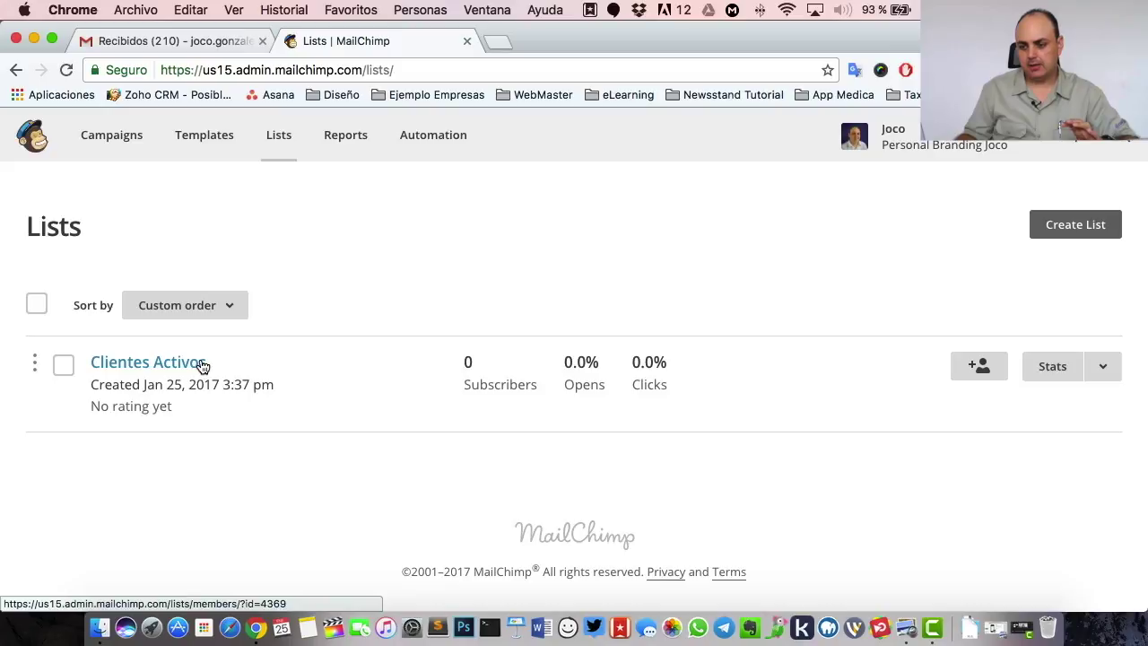
{"action": "left_click", "coordinate": [160, 363]}
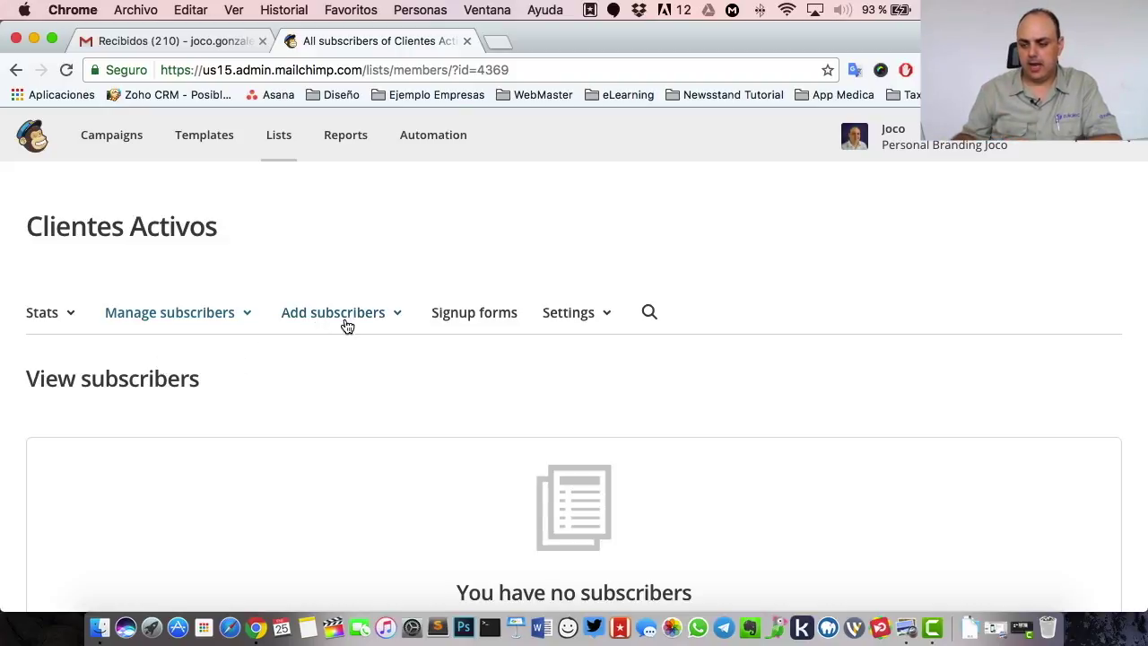
- Open the Add a subscriber form and enter the subscriber's e-mail, first name and last name
{"action": "left_click", "coordinate": [314, 319]}
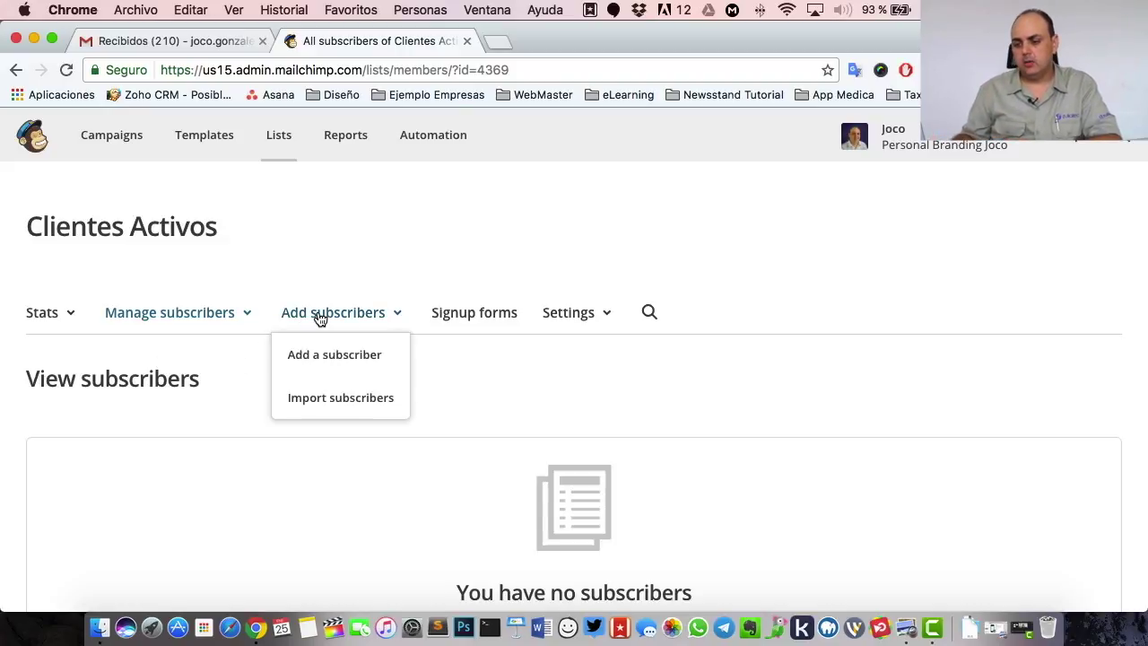
{"action": "left_click", "coordinate": [315, 357]}
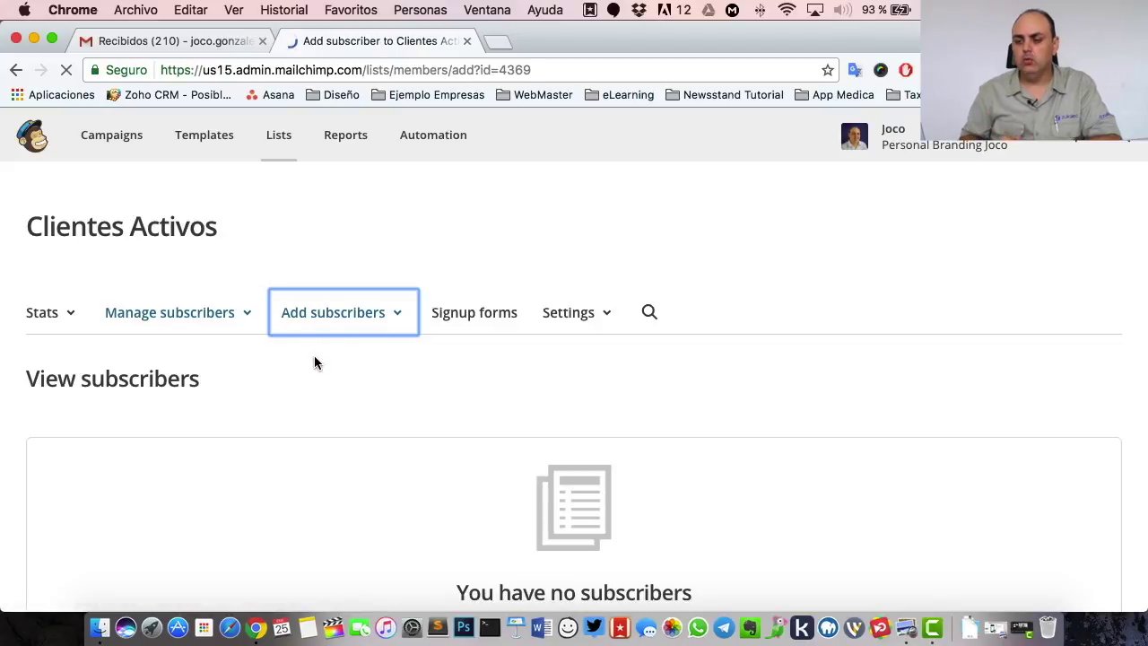
{"action": "scroll", "coordinate": [314, 359], "scroll_direction": "down", "scroll_amount": 3}
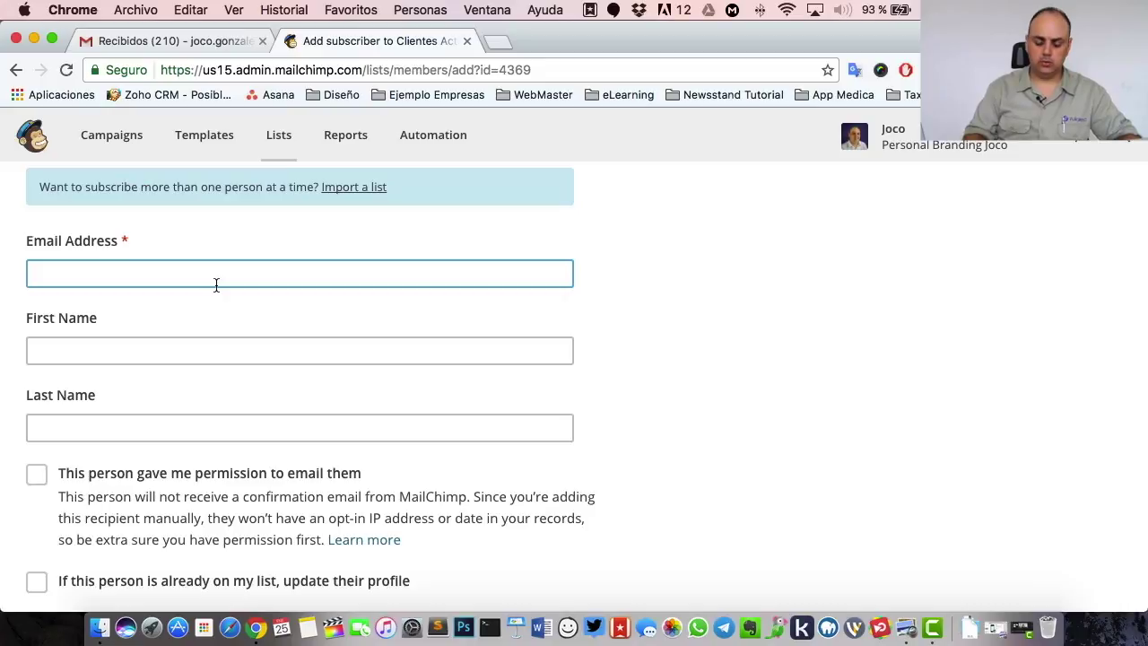
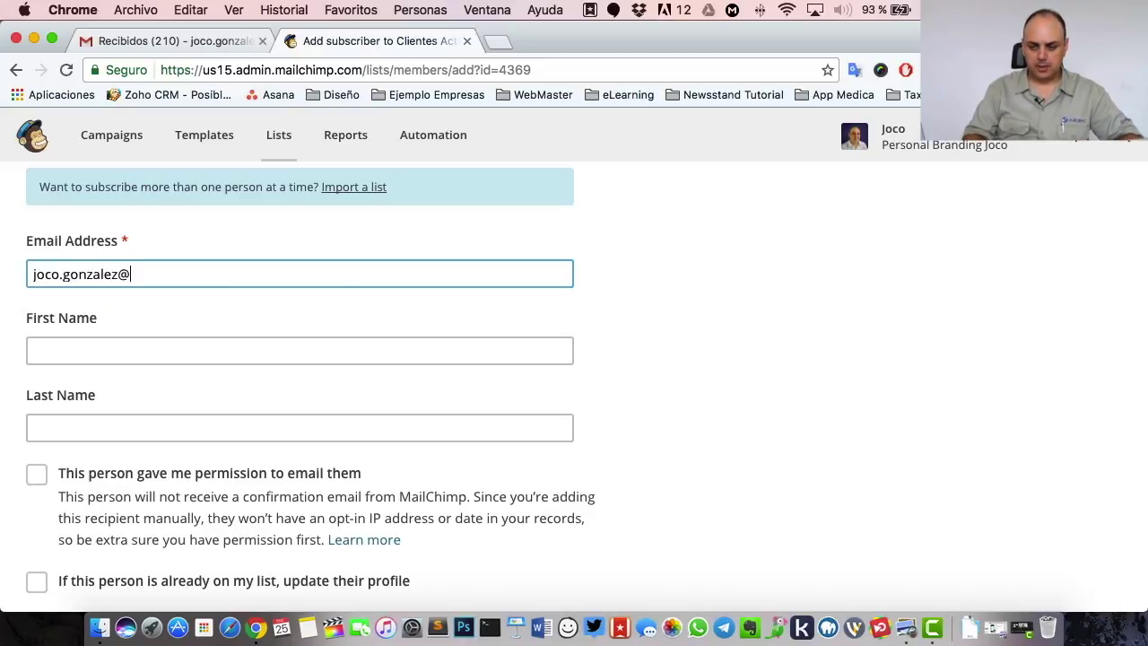
{"action": "key", "text": "Tab"}
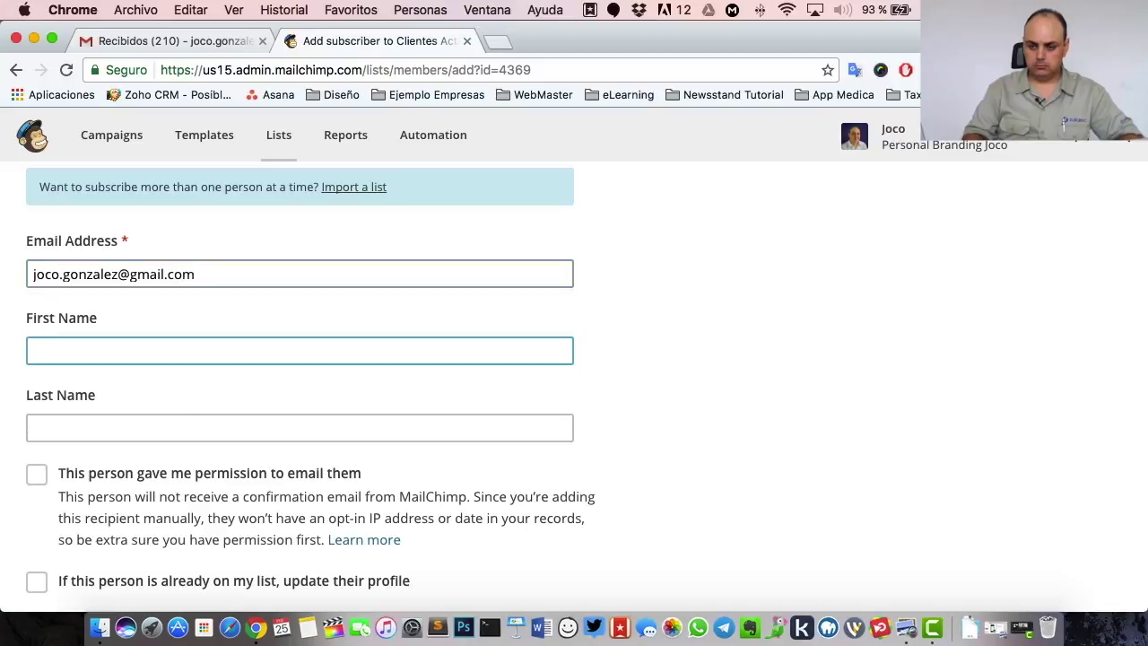
{"action": "type", "text": "Jose"}
{"action": "key", "text": "BackSpace"}
{"action": "type", "text": "´e"}
{"action": "key", "text": "Tab"}
{"action": "type", "text": "Gonzalez"}
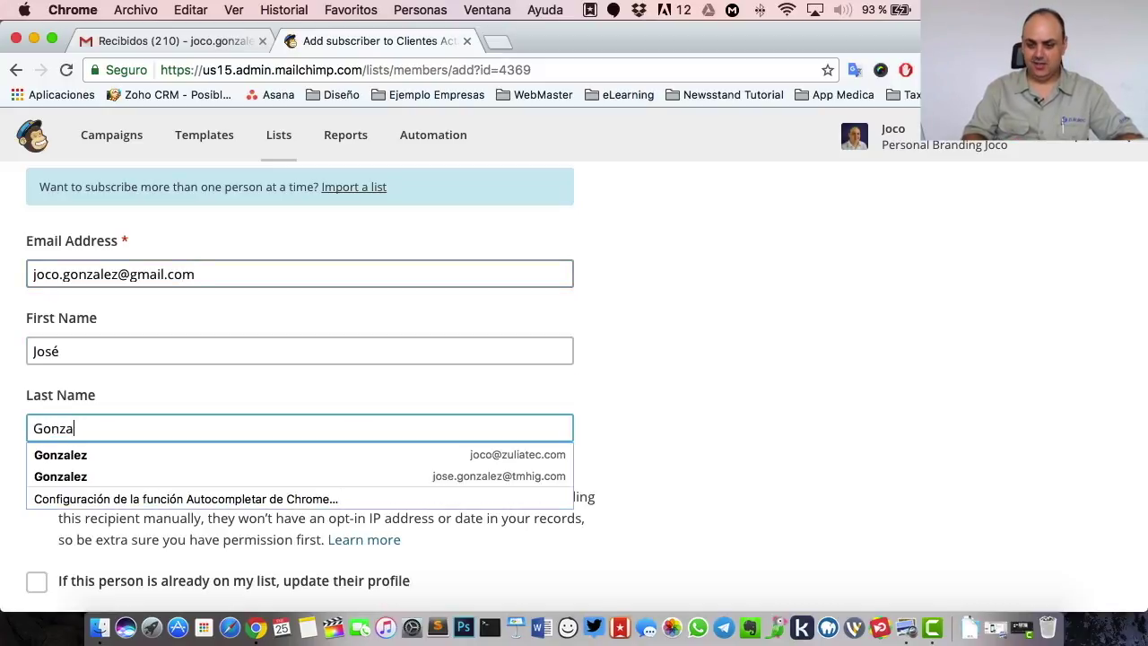
{"action": "key", "text": "Tab"}
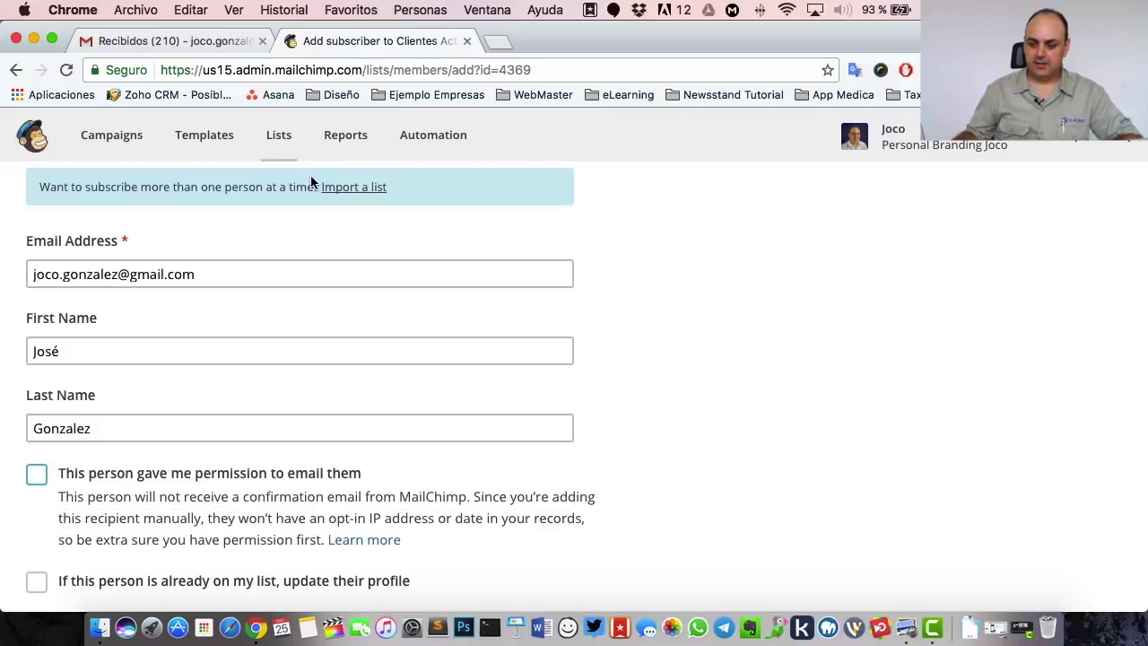
- Tick email permission and profile update, then subscribe the person to the list
{"action": "scroll", "coordinate": [482, 259], "scroll_direction": "down", "scroll_amount": 3}
{"action": "scroll", "coordinate": [175, 350], "scroll_direction": "up", "scroll_amount": 1}
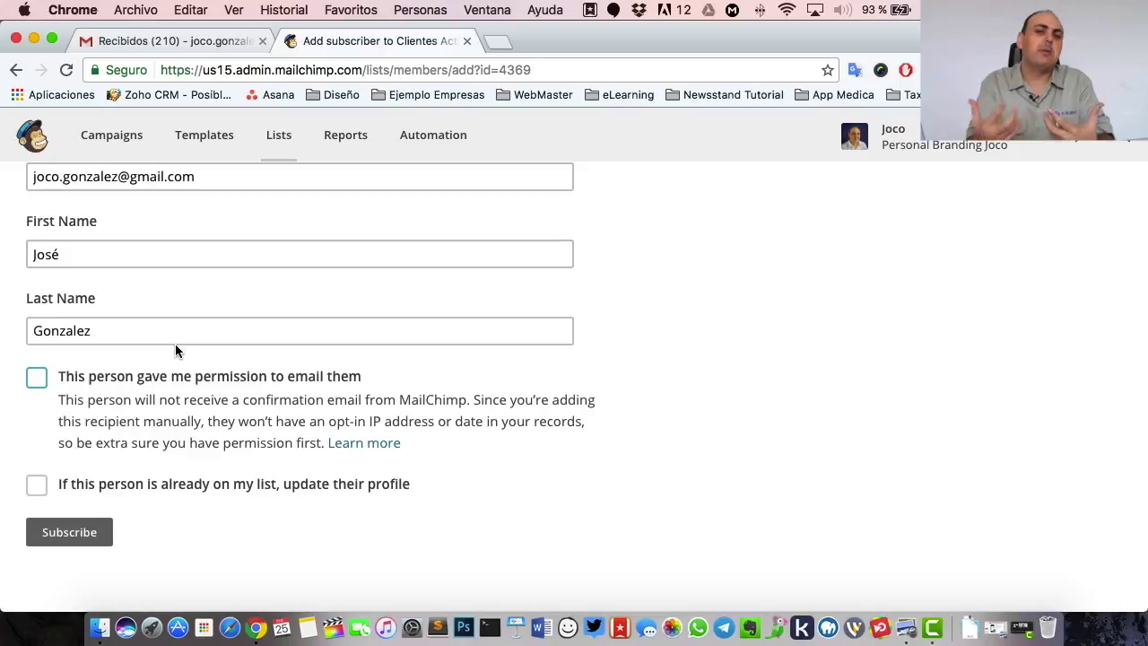
{"action": "left_click", "coordinate": [37, 377]}
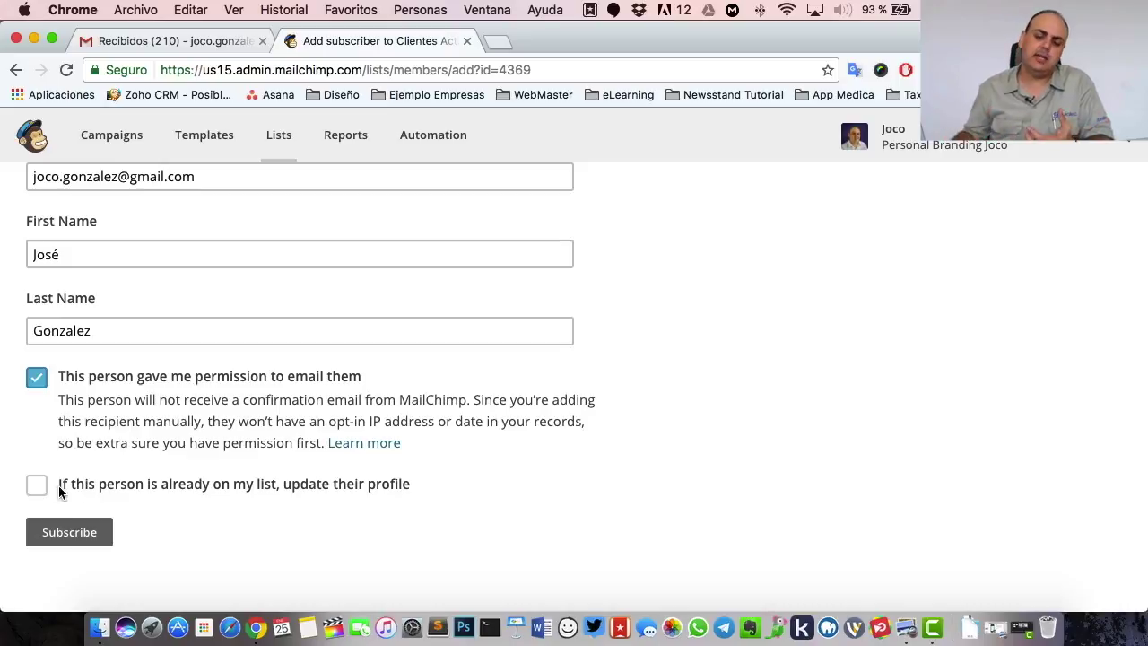
{"action": "left_click", "coordinate": [49, 486]}
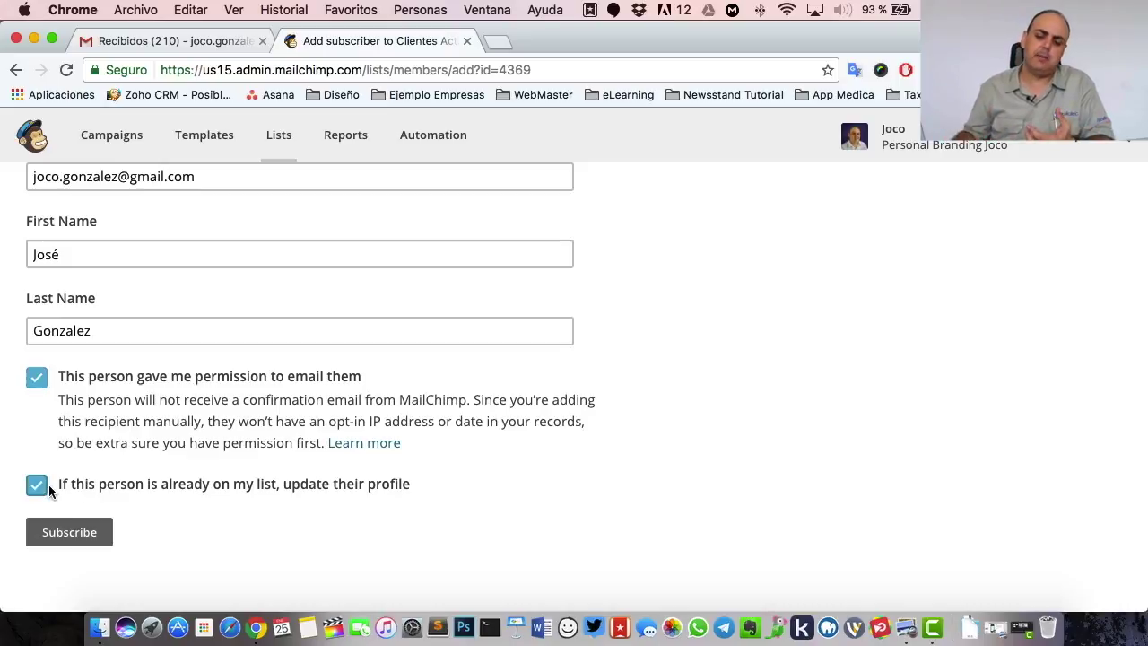
{"action": "left_click", "coordinate": [81, 533]}
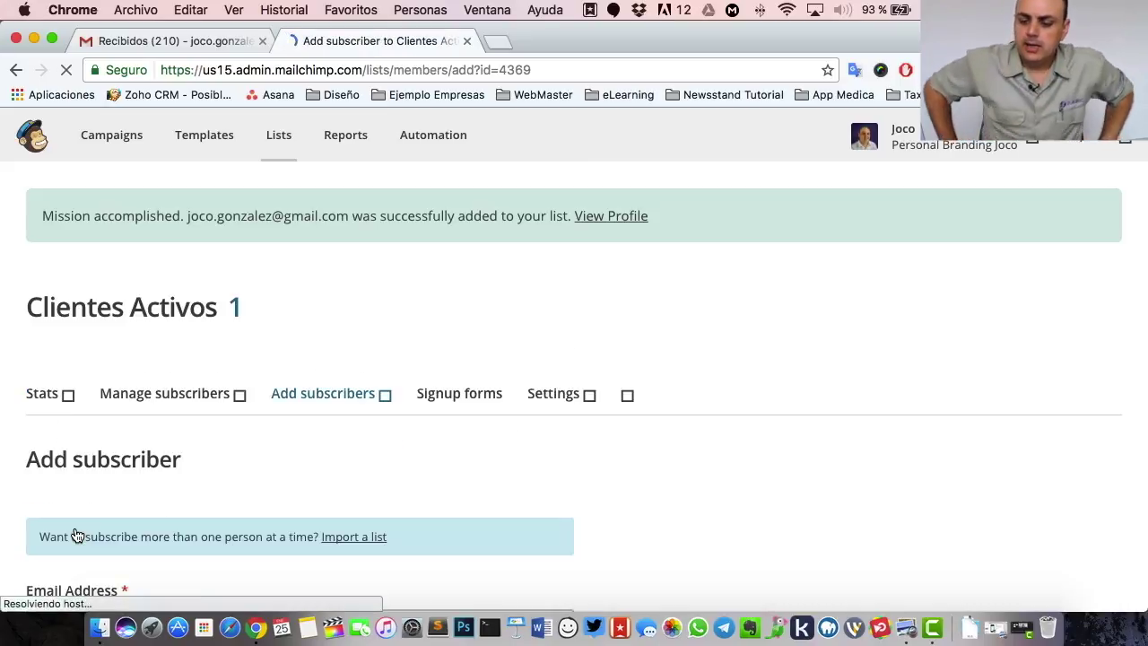
{"action": "scroll", "coordinate": [297, 302], "scroll_direction": "down", "scroll_amount": 3}
{"action": "scroll", "coordinate": [297, 302], "scroll_direction": "up", "scroll_amount": 3}
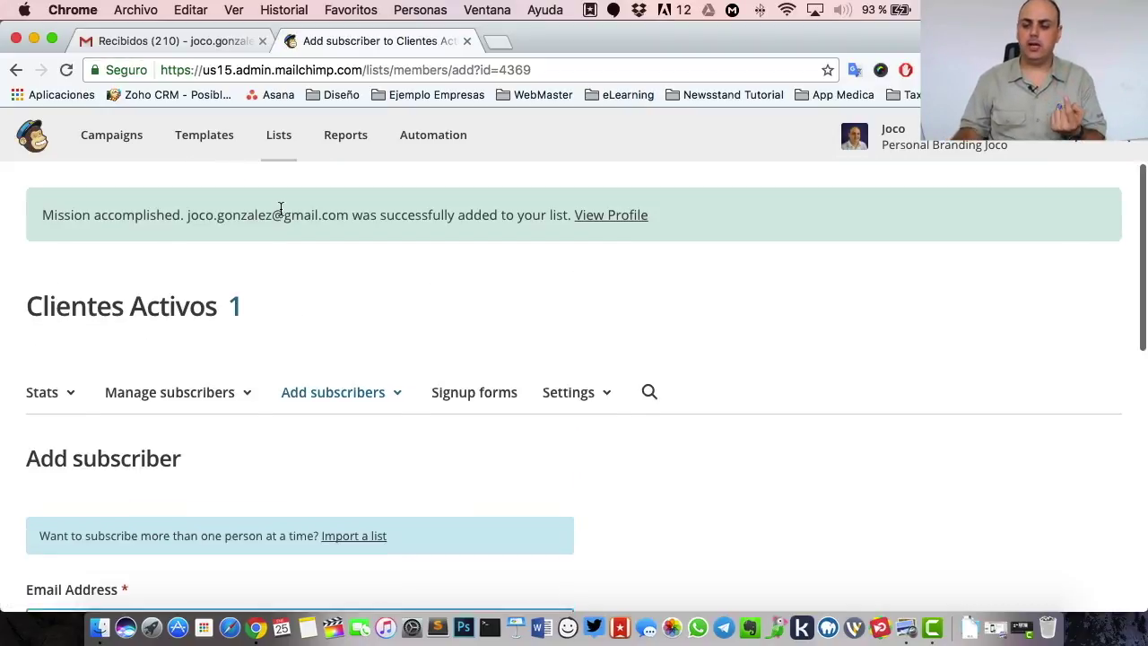
{"action": "scroll", "coordinate": [350, 210], "scroll_direction": "down", "scroll_amount": 1}
{"action": "left_click", "coordinate": [153, 385]}
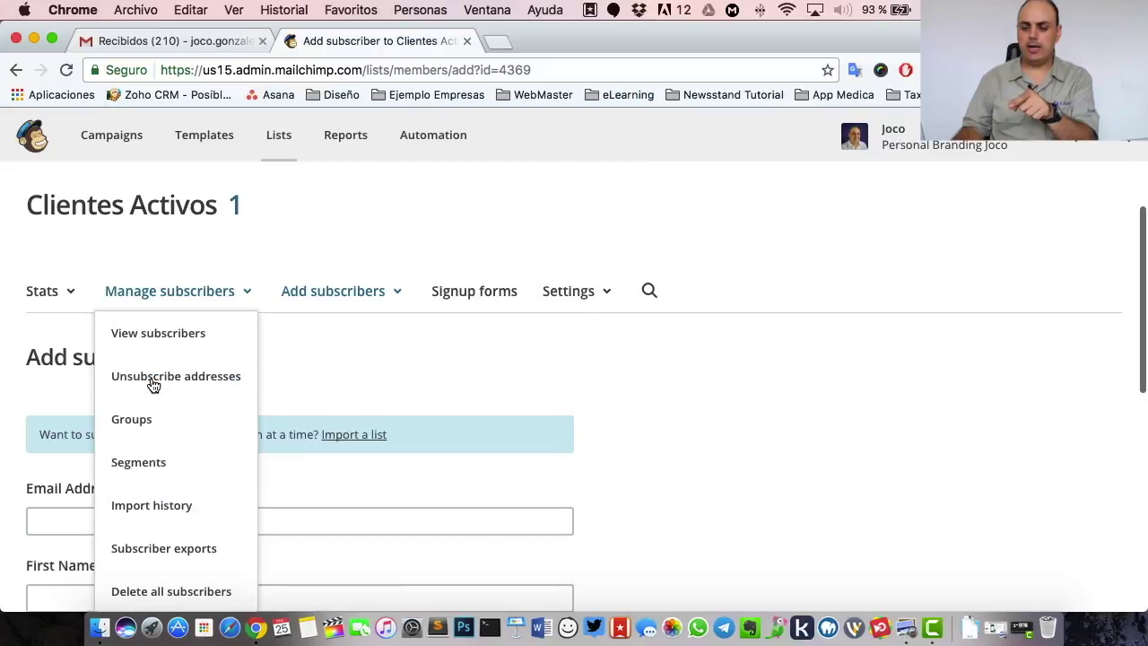
- View all Clientes Activos subscribers and show the Add subscribers choices
{"action": "left_click", "coordinate": [170, 307]}
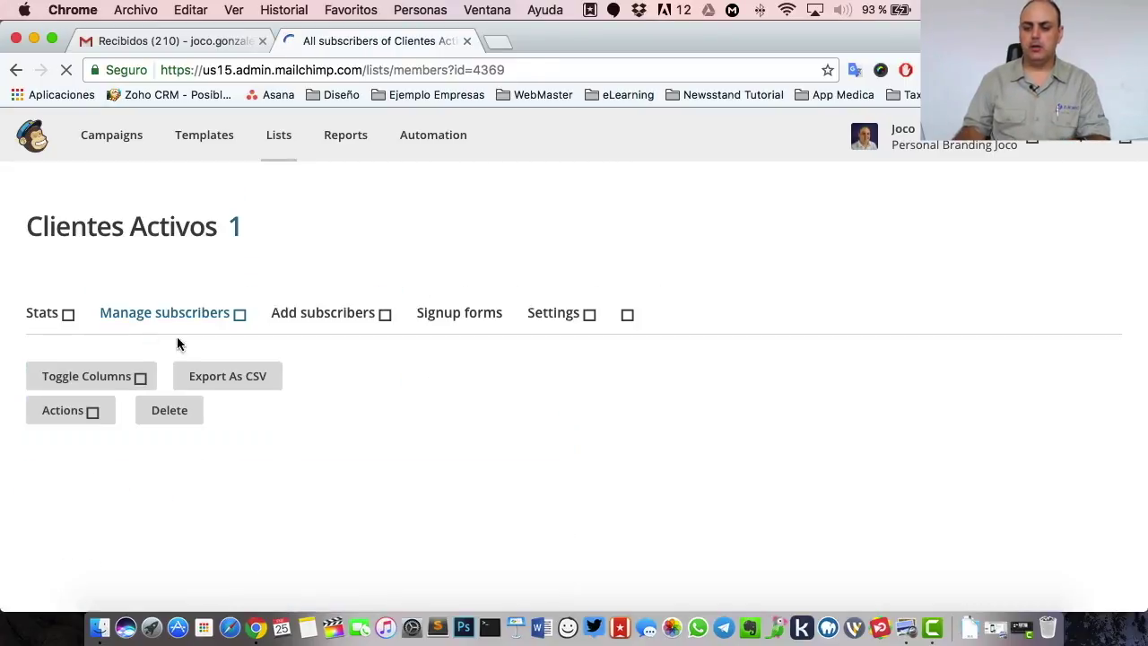
{"action": "scroll", "coordinate": [506, 408], "scroll_direction": "down", "scroll_amount": 4}
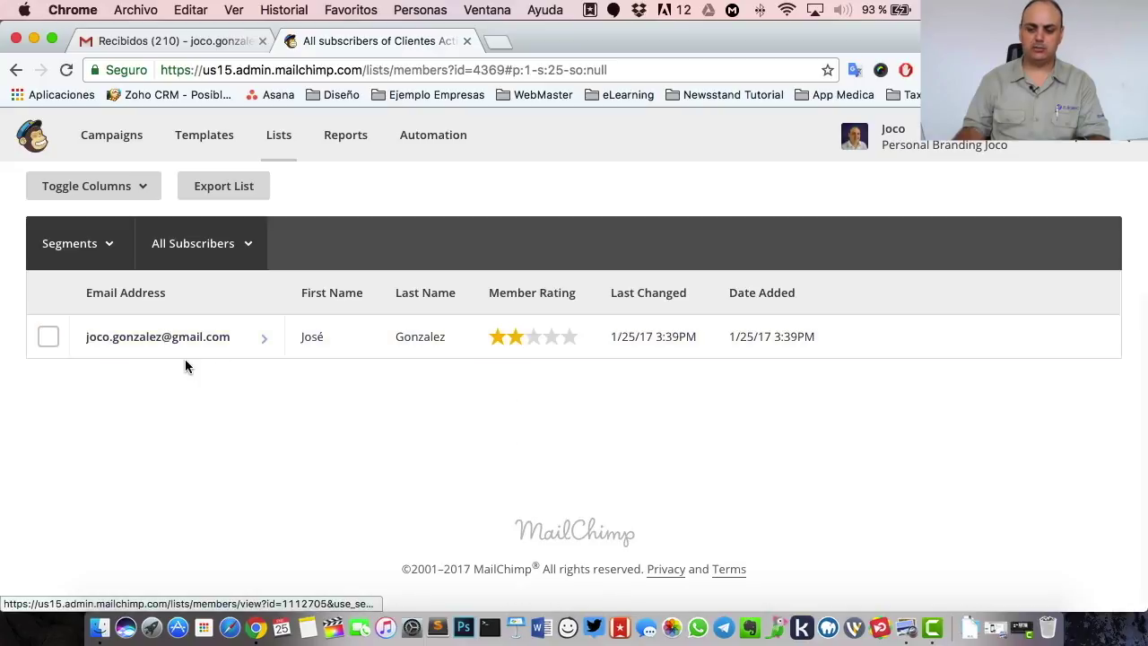
{"action": "scroll", "coordinate": [222, 429], "scroll_direction": "up", "scroll_amount": 4}
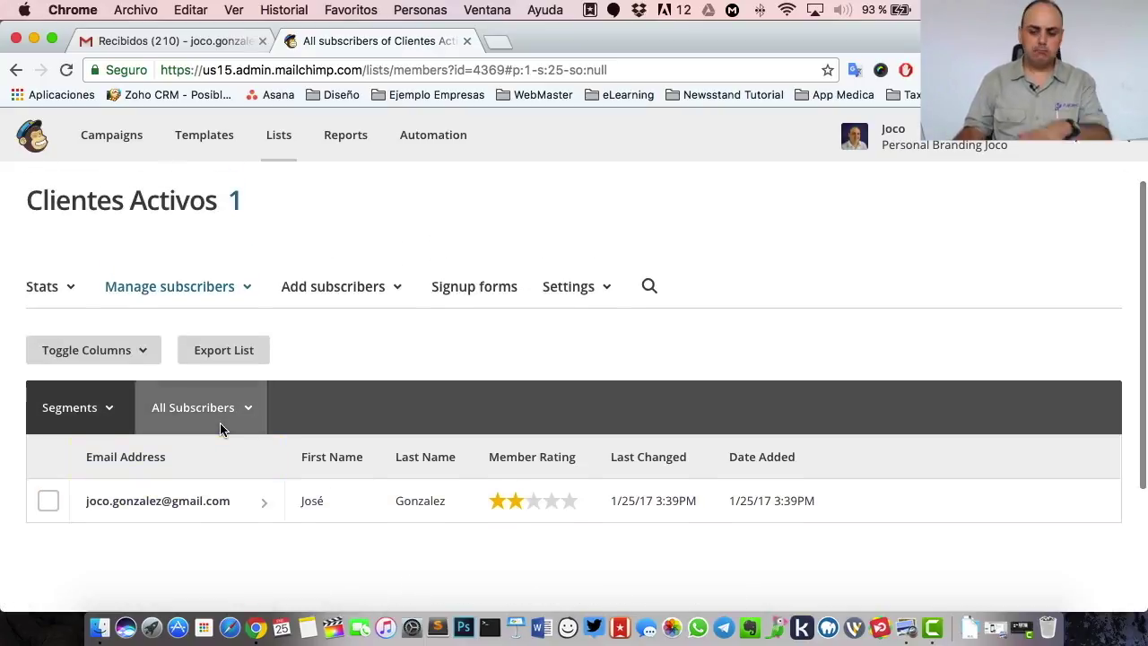
{"action": "left_click", "coordinate": [333, 292]}
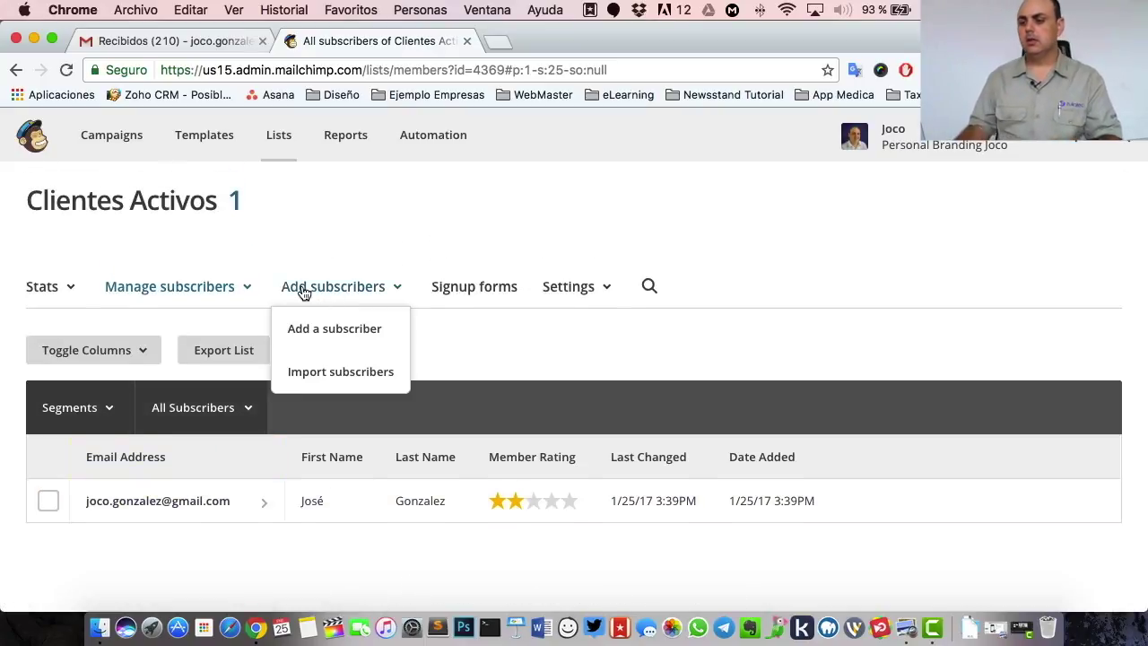
- Open the single-subscriber form and fill the contact's details from the autofill suggestion
{"action": "left_click", "coordinate": [321, 330]}
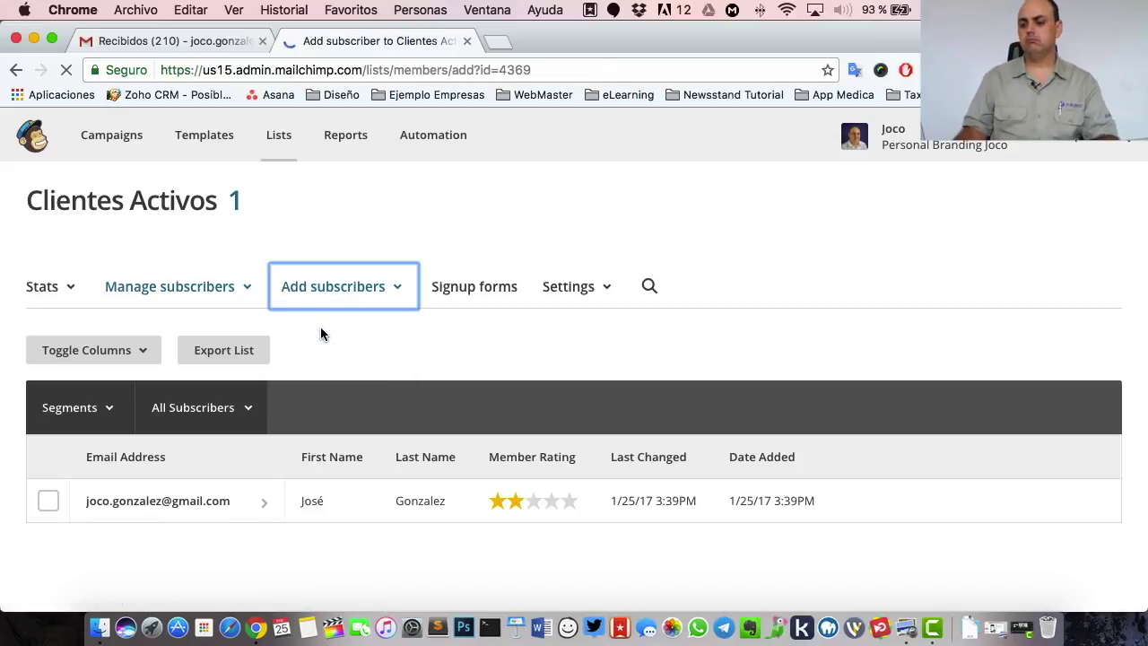
{"action": "scroll", "coordinate": [161, 487], "scroll_direction": "down", "scroll_amount": 3}
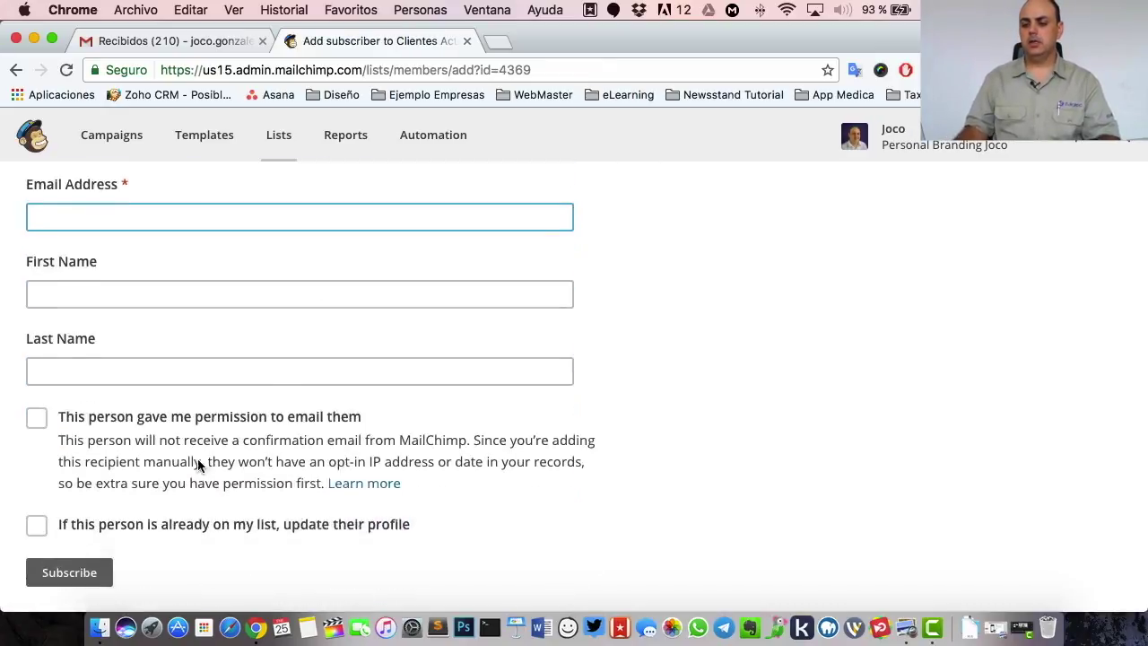
{"action": "type", "text": "joco@"}
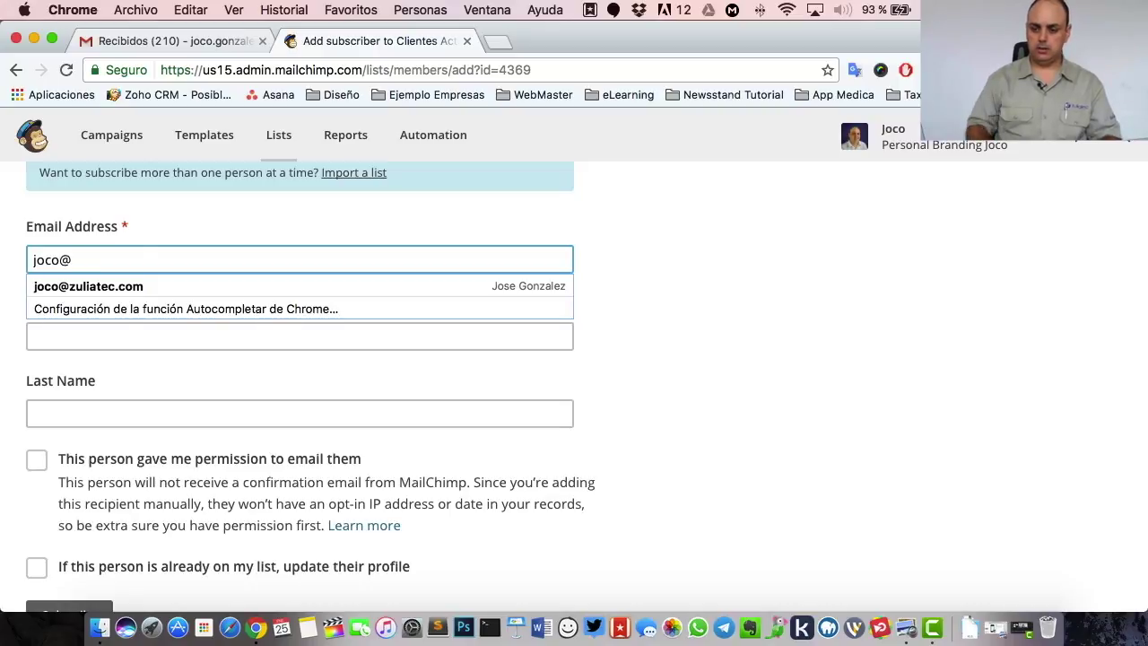
{"action": "key", "text": "Down"}
{"action": "key", "text": "Return"}
{"action": "key", "text": "Tab"}
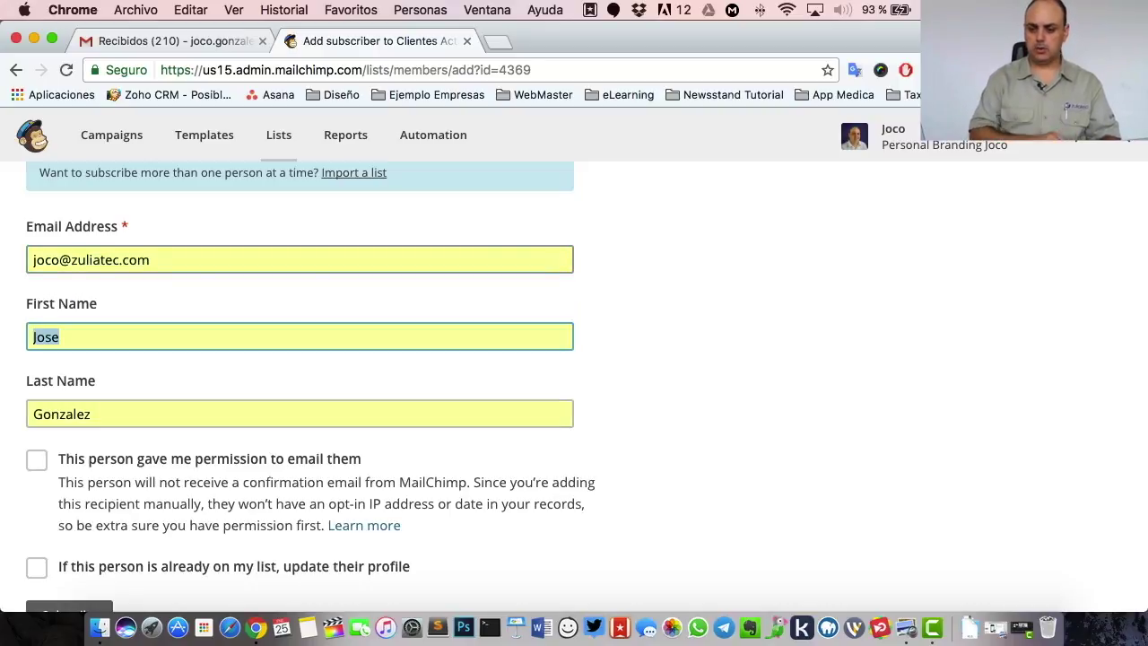
- Tick email permission and profile update, subscribe the contact, and reopen Add subscribers
{"action": "left_click", "coordinate": [35, 459]}
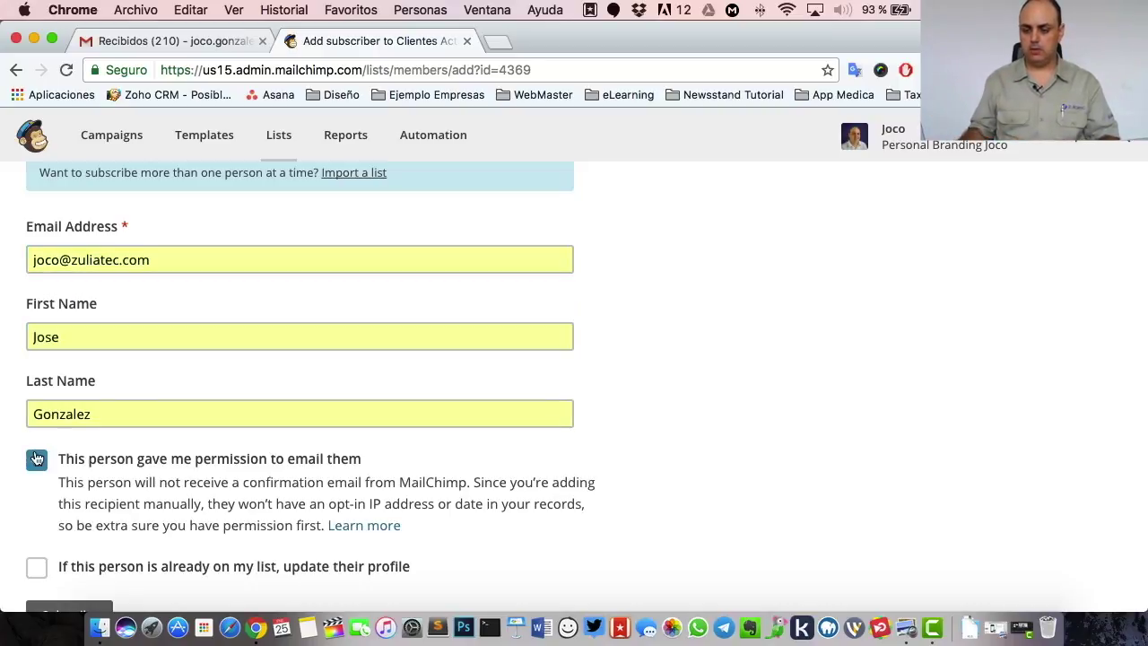
{"action": "scroll", "coordinate": [64, 436], "scroll_direction": "down", "scroll_amount": 3}
{"action": "left_click", "coordinate": [34, 316]}
{"action": "left_click", "coordinate": [60, 362]}
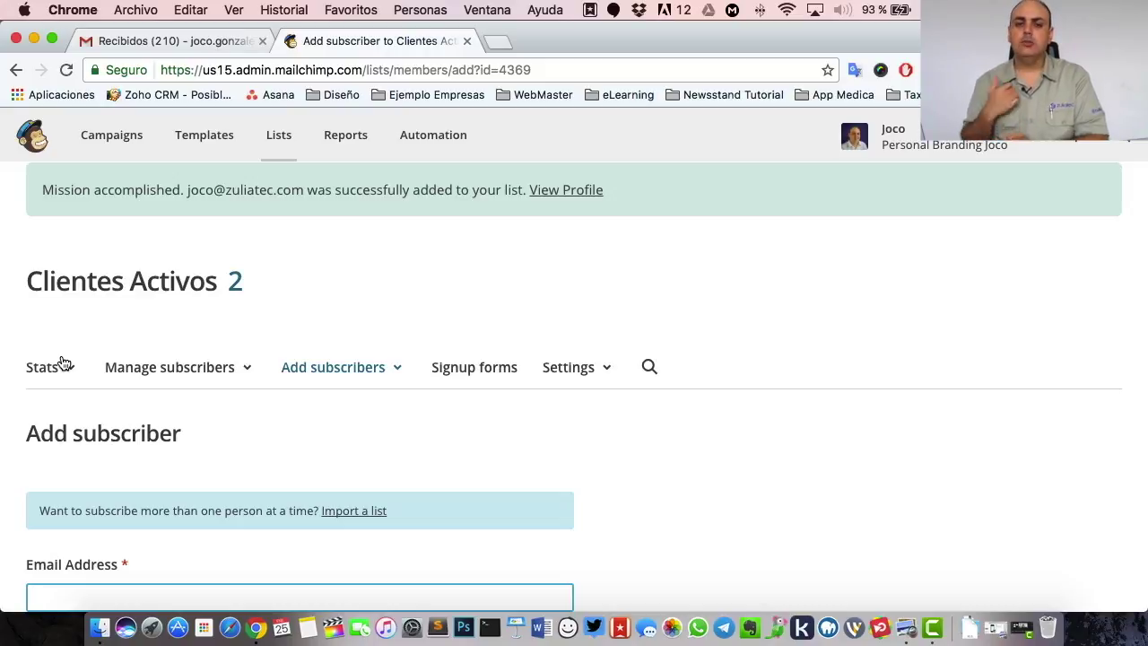
{"action": "left_click", "coordinate": [352, 387]}
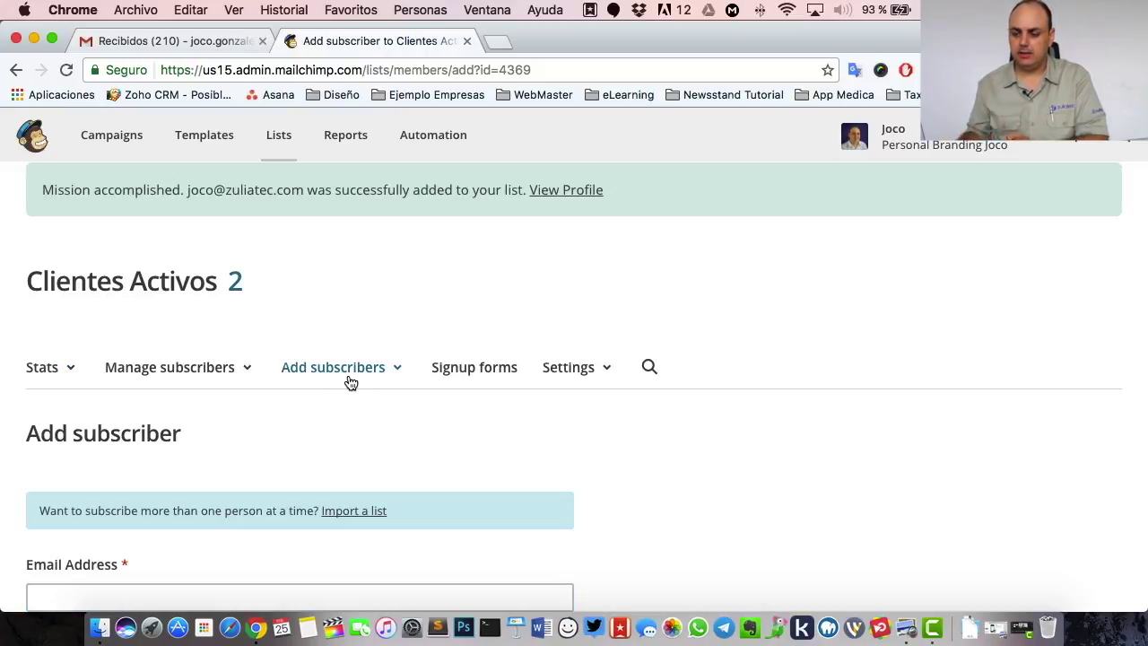
{"action": "left_click", "coordinate": [352, 375]}
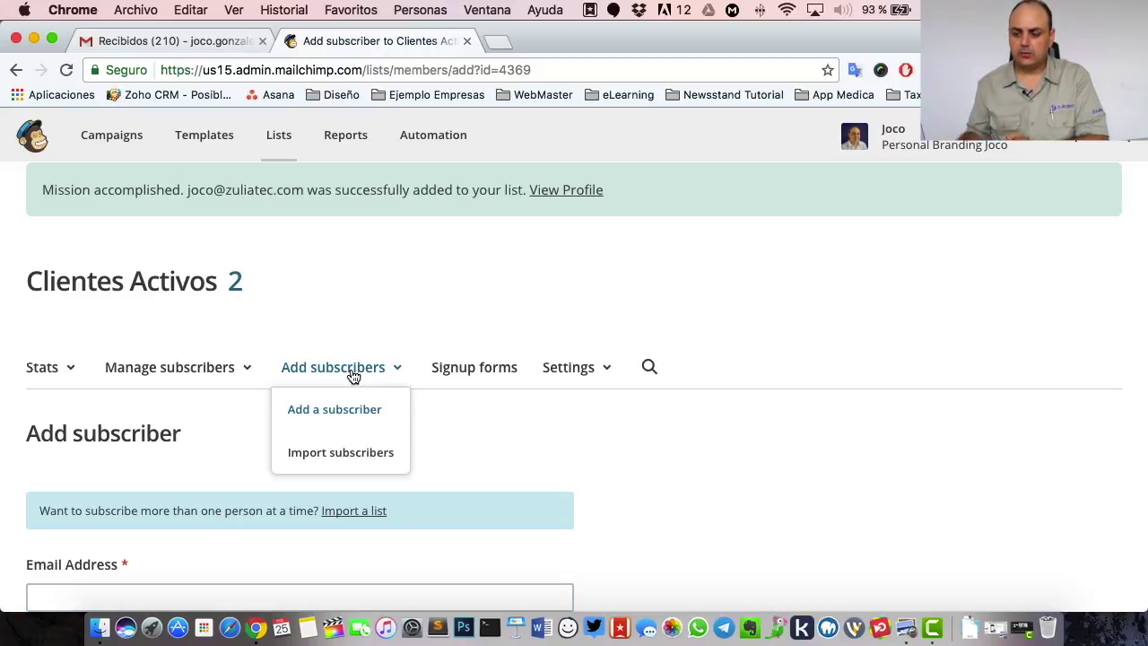
- Start a bulk subscriber import for Clientes Activos and choose Copy/paste from file as the source
{"action": "left_click", "coordinate": [319, 465]}
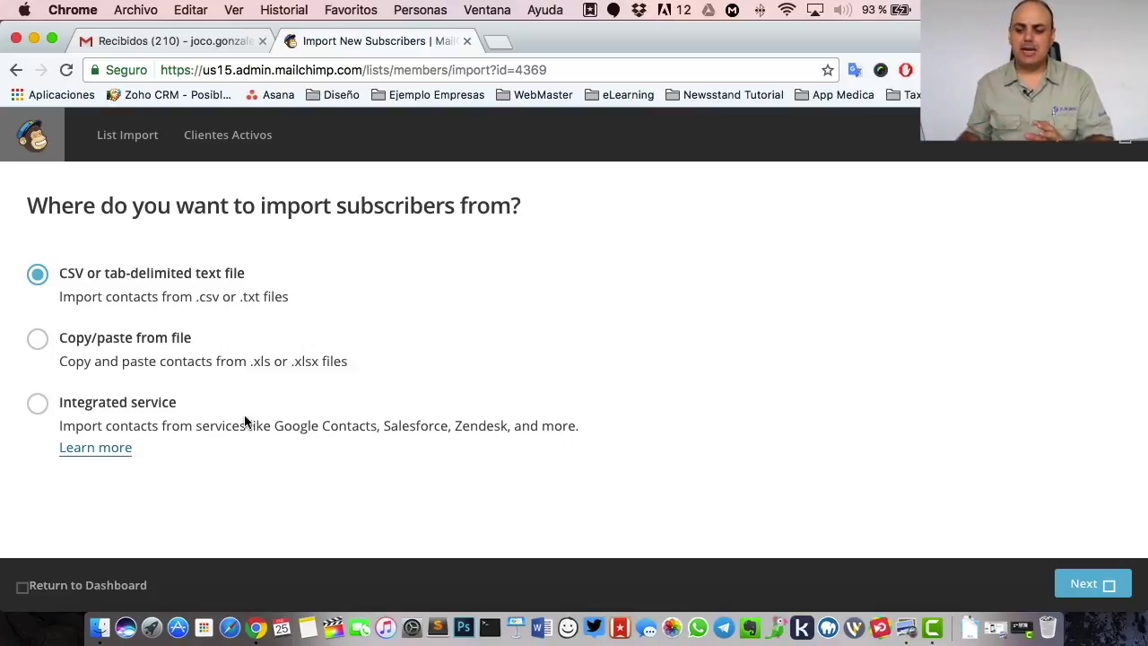
{"action": "left_click", "coordinate": [40, 403]}
{"action": "scroll", "coordinate": [725, 386], "scroll_direction": "down", "scroll_amount": 1}
{"action": "scroll", "coordinate": [725, 386], "scroll_direction": "down", "scroll_amount": 3}
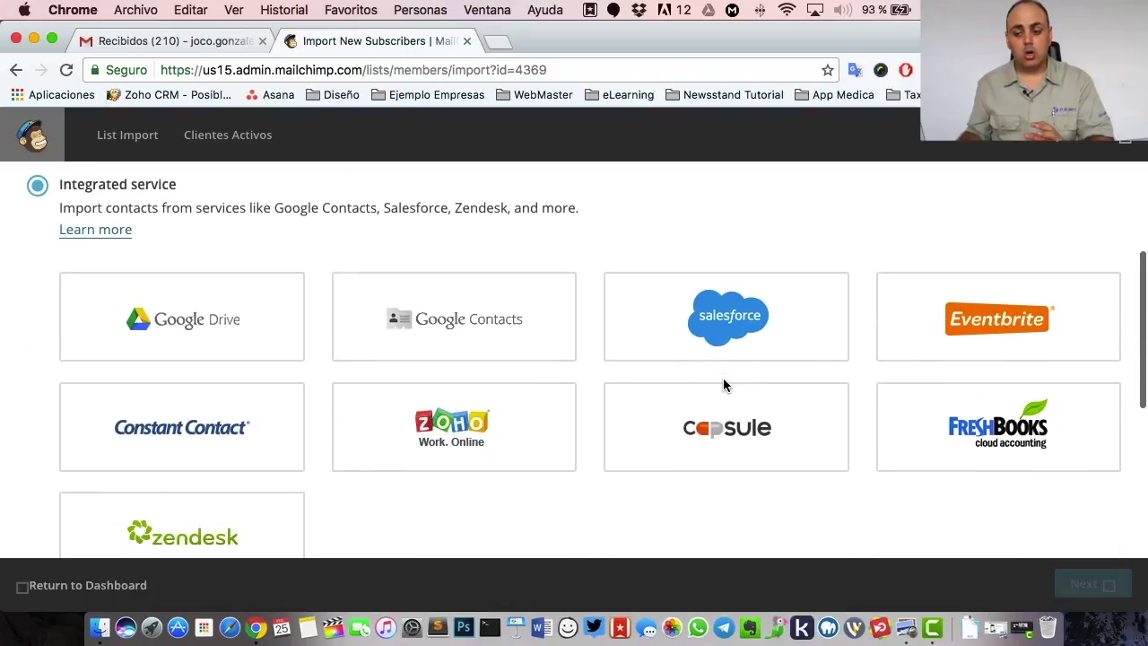
{"action": "scroll", "coordinate": [689, 434], "scroll_direction": "down", "scroll_amount": 4}
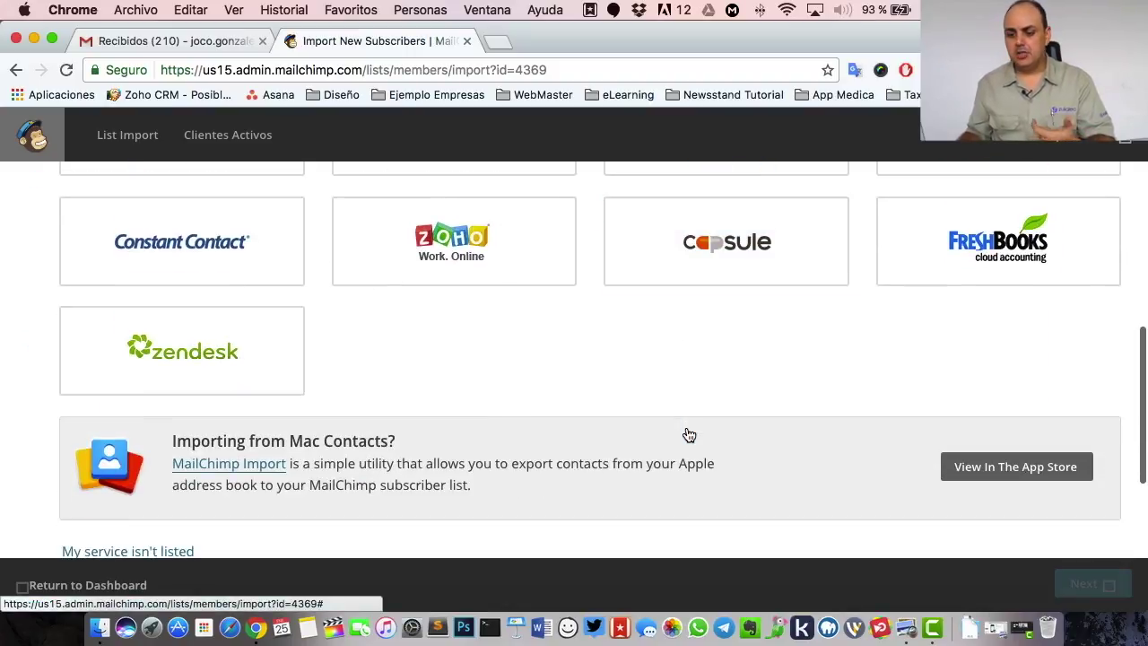
{"action": "scroll", "coordinate": [689, 434], "scroll_direction": "up", "scroll_amount": 5}
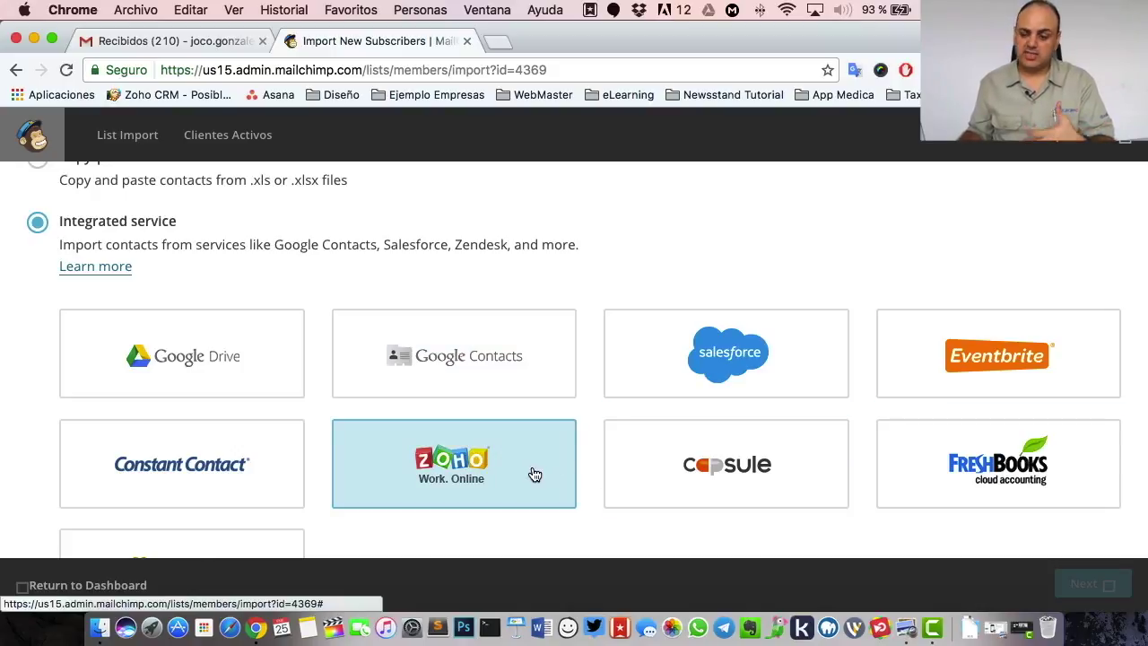
{"action": "scroll", "coordinate": [535, 474], "scroll_direction": "down", "scroll_amount": 5}
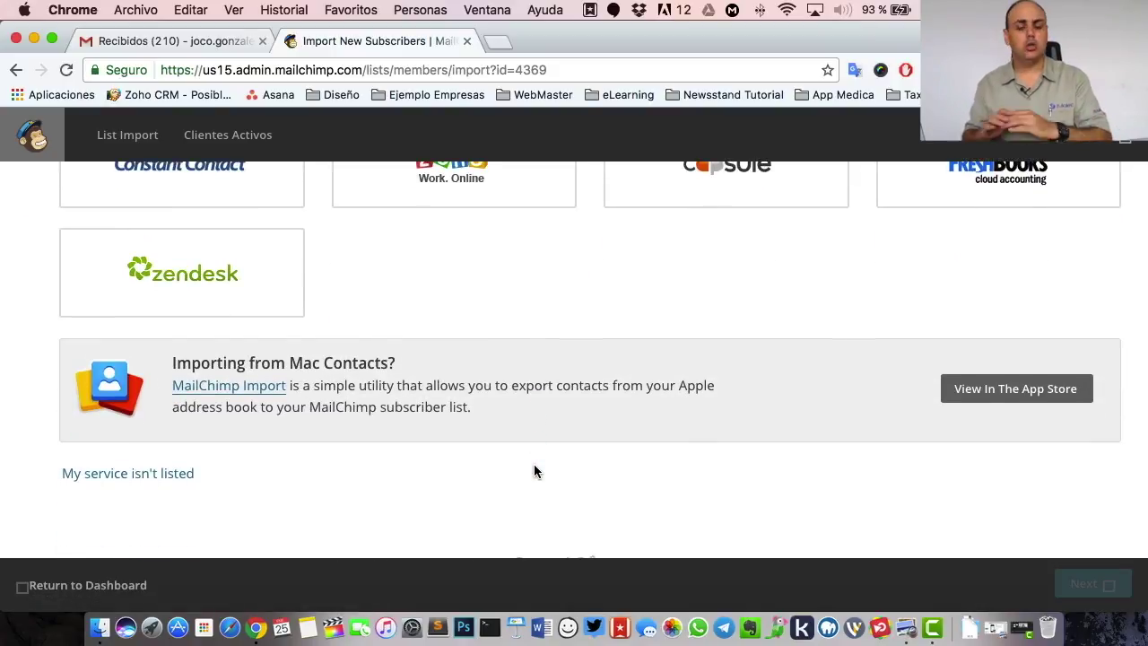
{"action": "scroll", "coordinate": [580, 474], "scroll_direction": "up", "scroll_amount": 4}
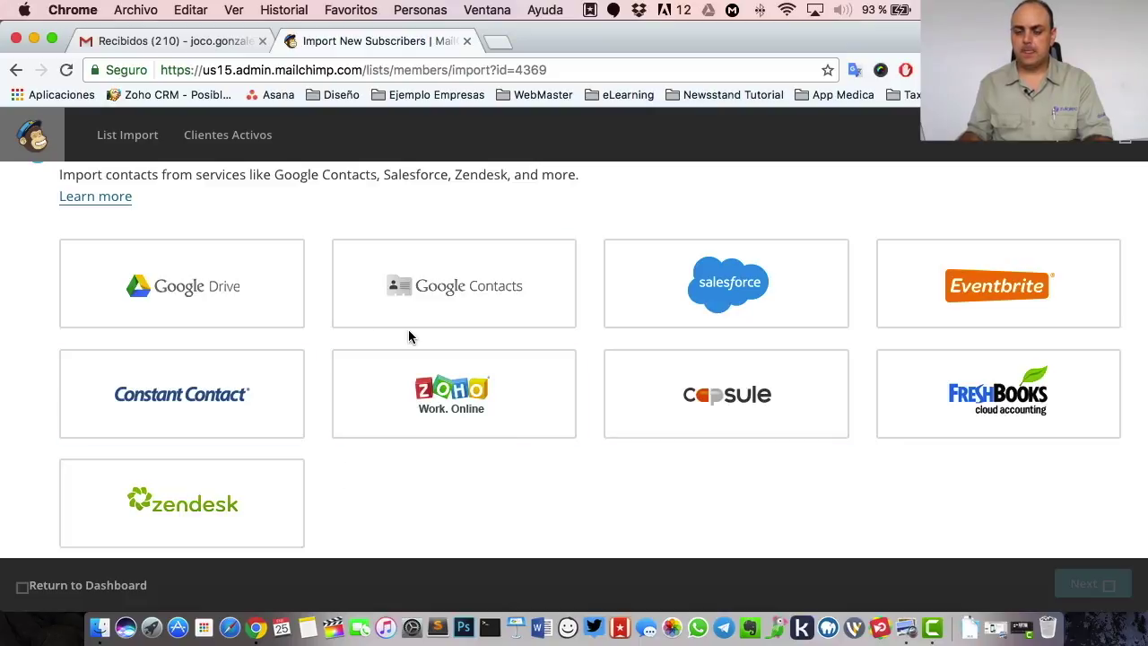
{"action": "scroll", "coordinate": [409, 332], "scroll_direction": "up", "scroll_amount": 4}
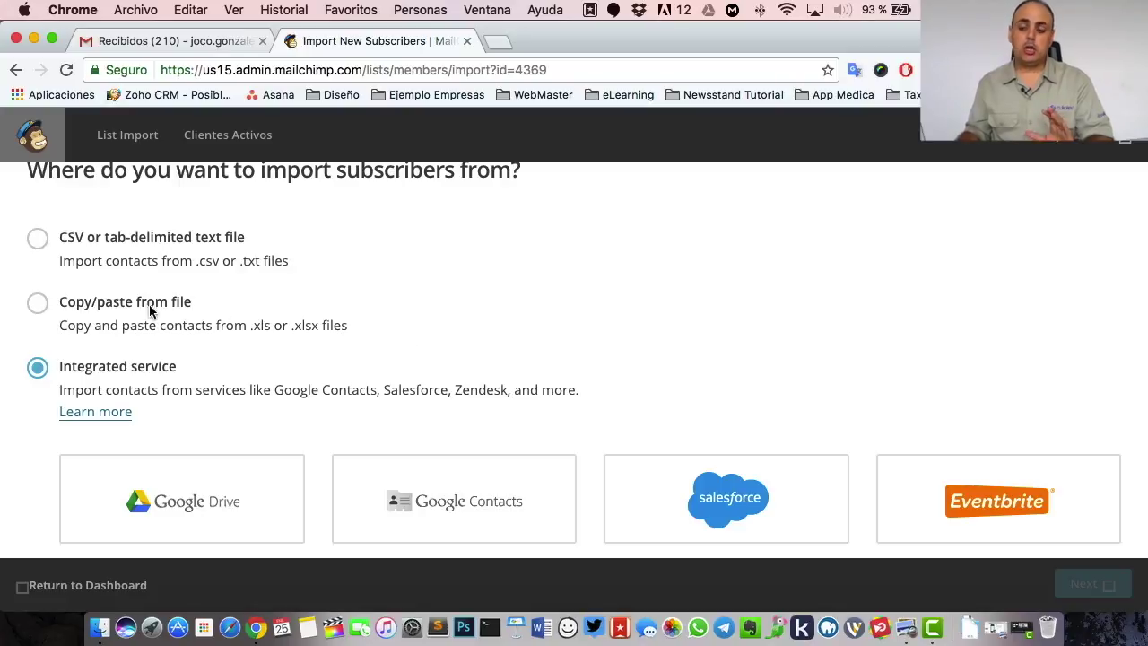
{"action": "left_click", "coordinate": [37, 304]}
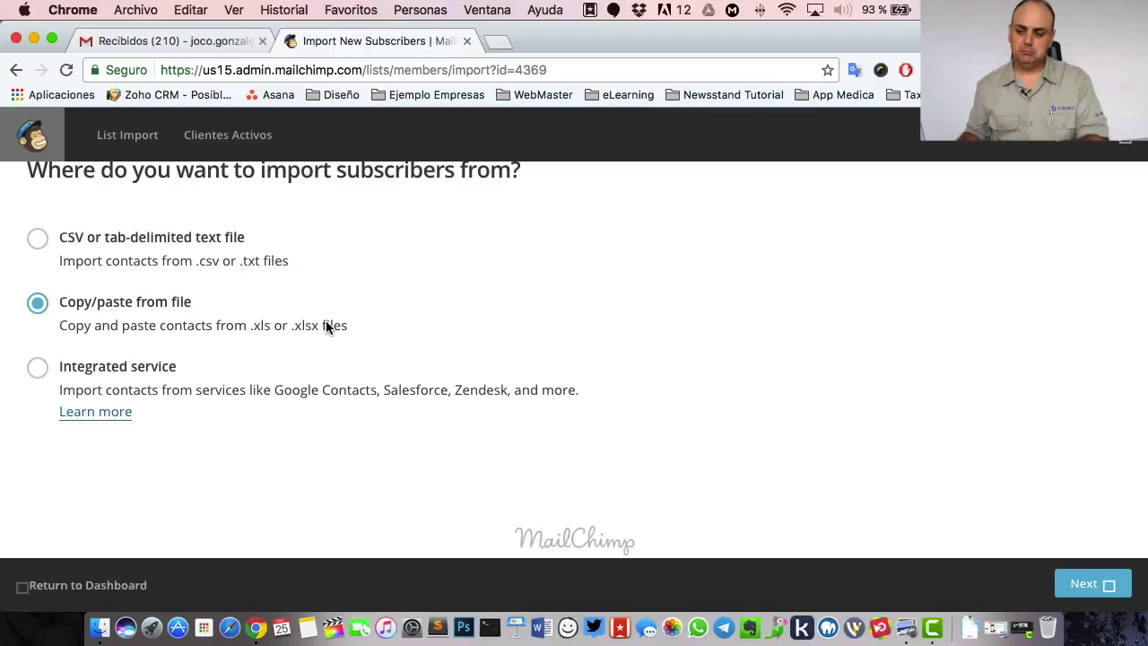
- Advance to the paste step of the import and launch Microsoft Excel via Spotlight
{"action": "left_click", "coordinate": [1096, 587]}
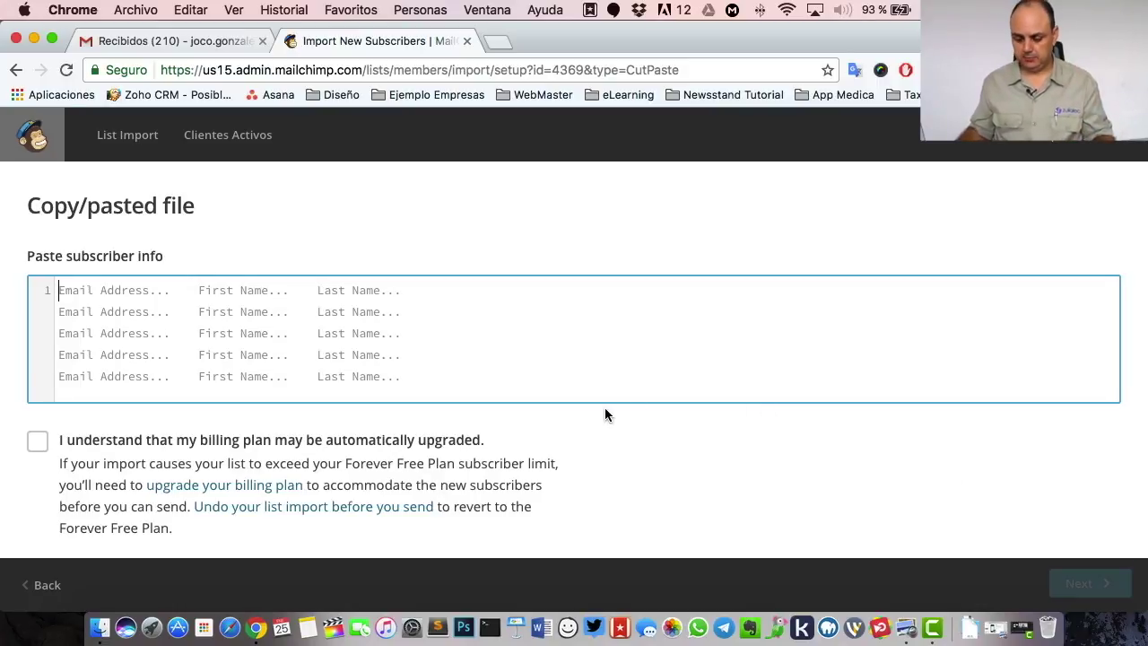
{"action": "key", "text": "super+space"}
{"action": "type", "text": "exce"}
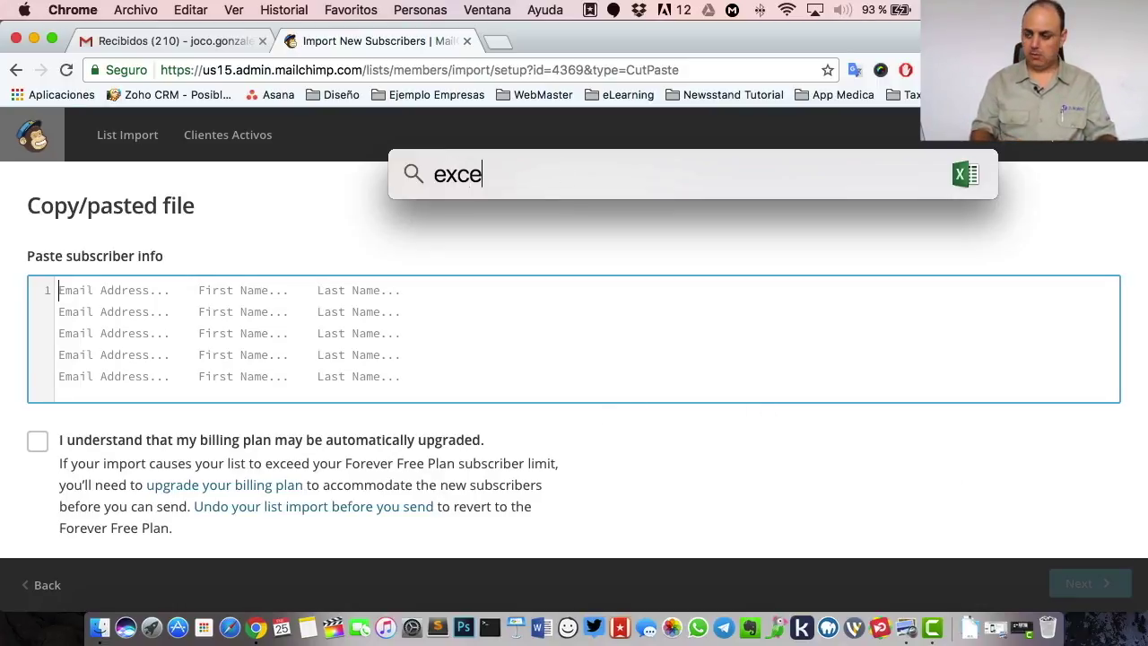
{"action": "key", "text": "Return"}
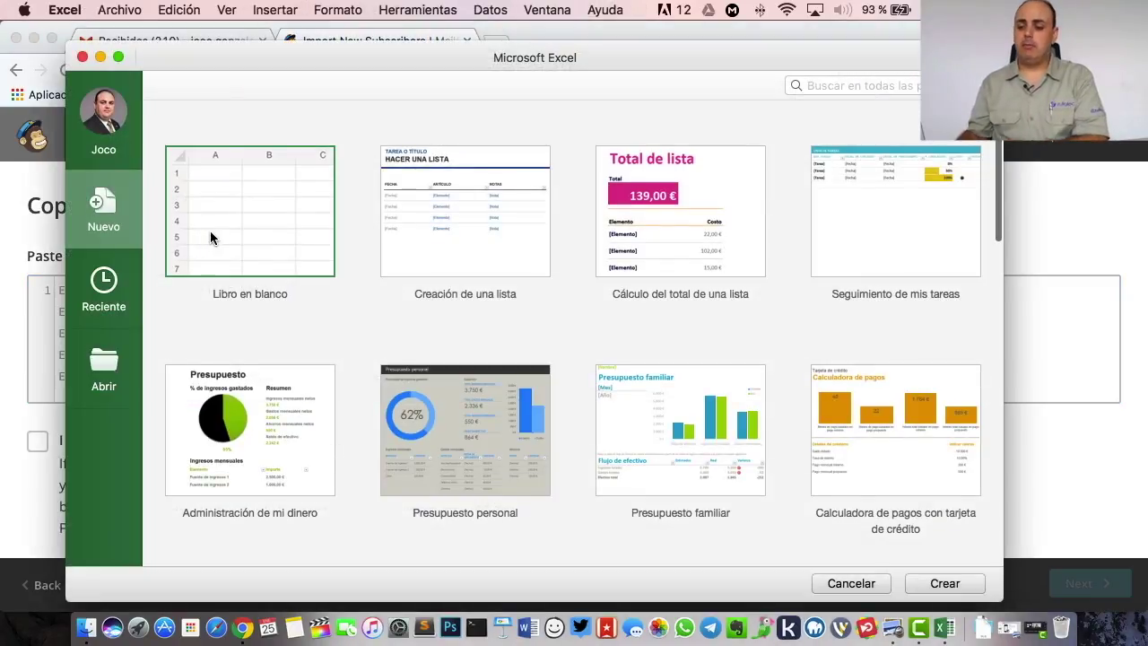
- Create a blank Excel workbook zoomed to 150% and return to the MailChimp paste page
{"action": "key", "text": "Escape"}
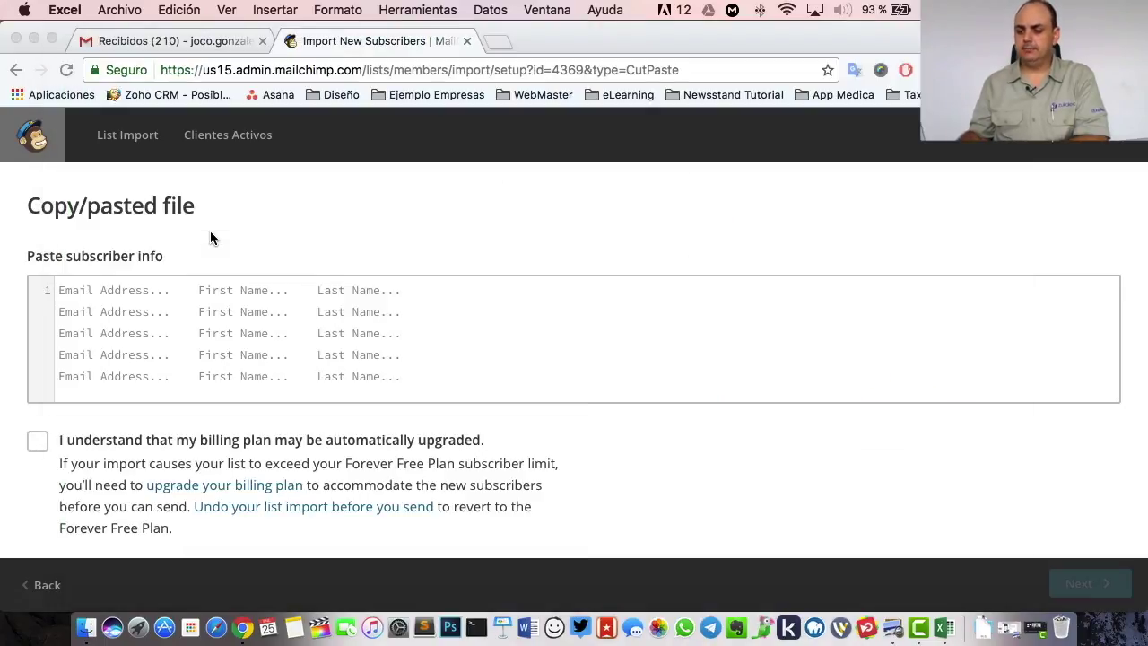
{"action": "key", "text": "super+n"}
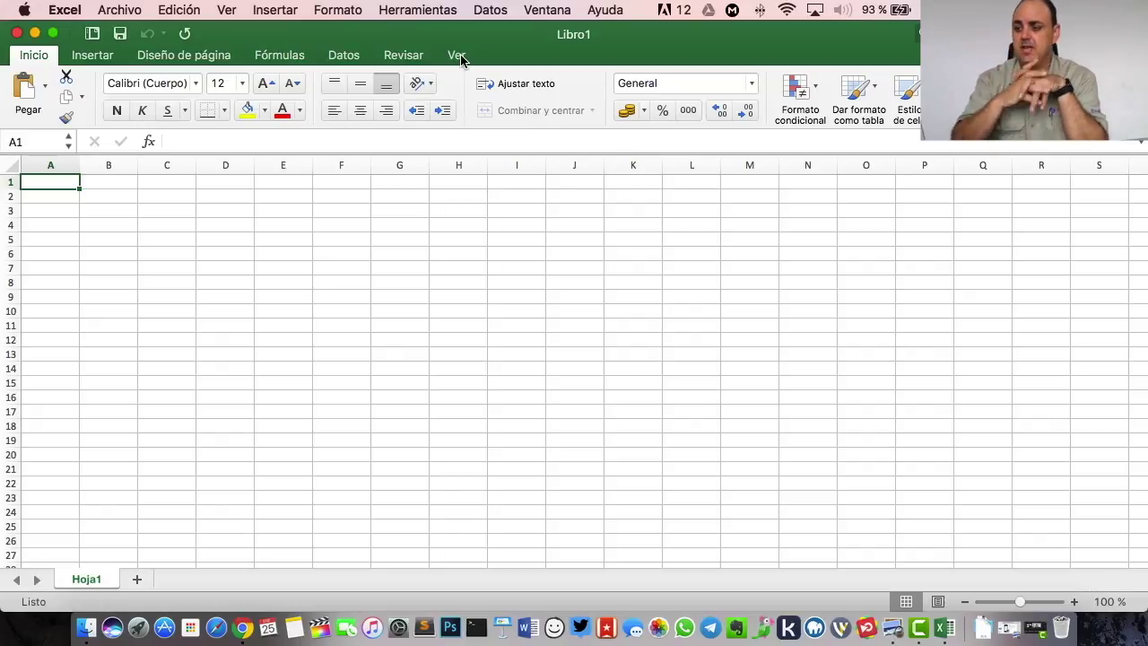
{"action": "left_click", "coordinate": [459, 56]}
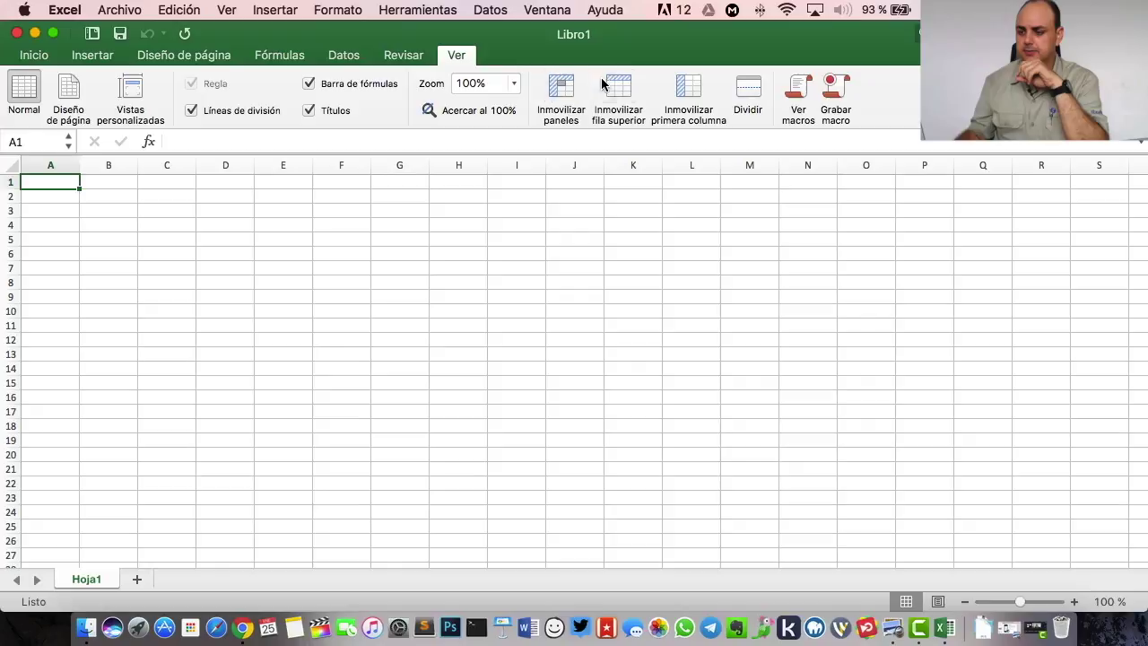
{"action": "left_click", "coordinate": [514, 84]}
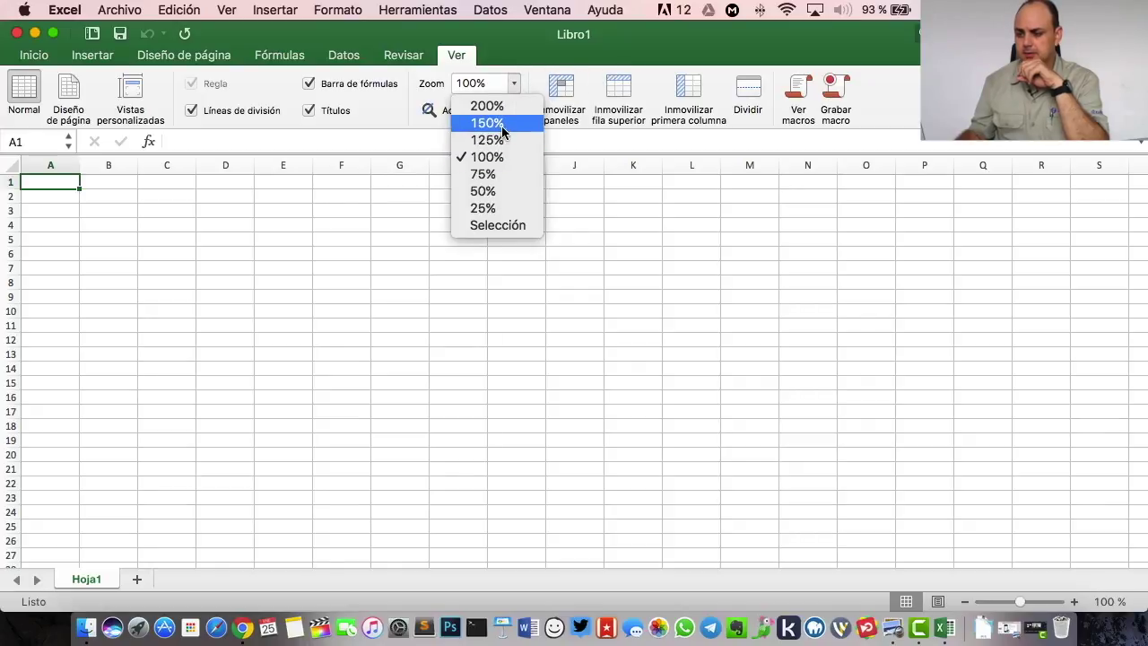
{"action": "left_click", "coordinate": [501, 124]}
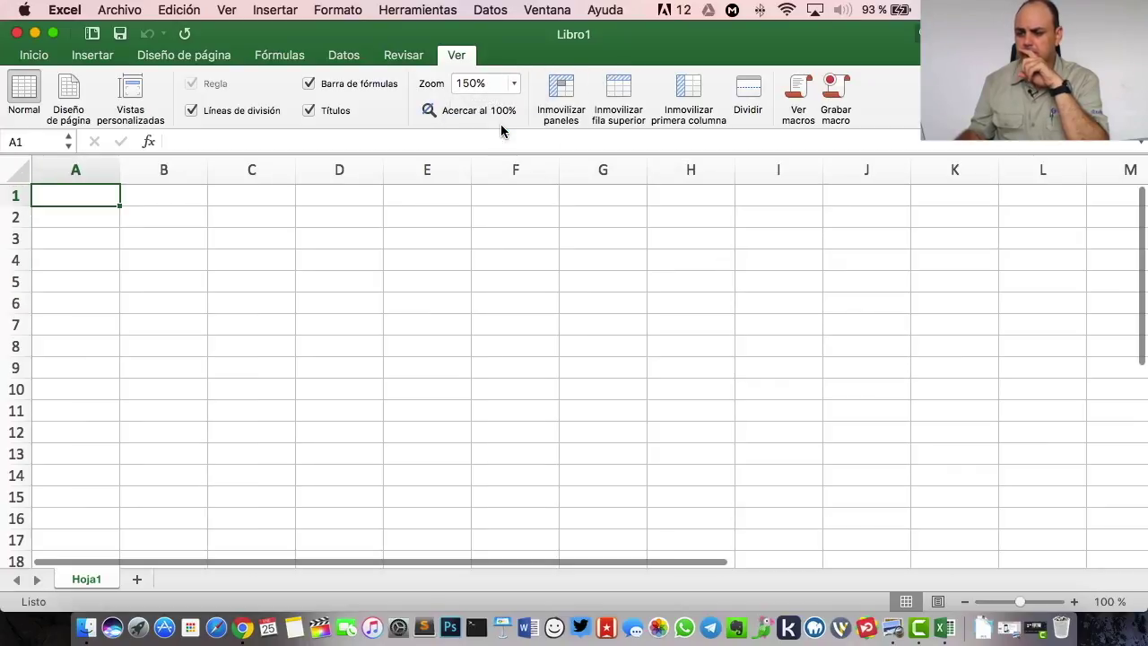
{"action": "left_click", "coordinate": [244, 619]}
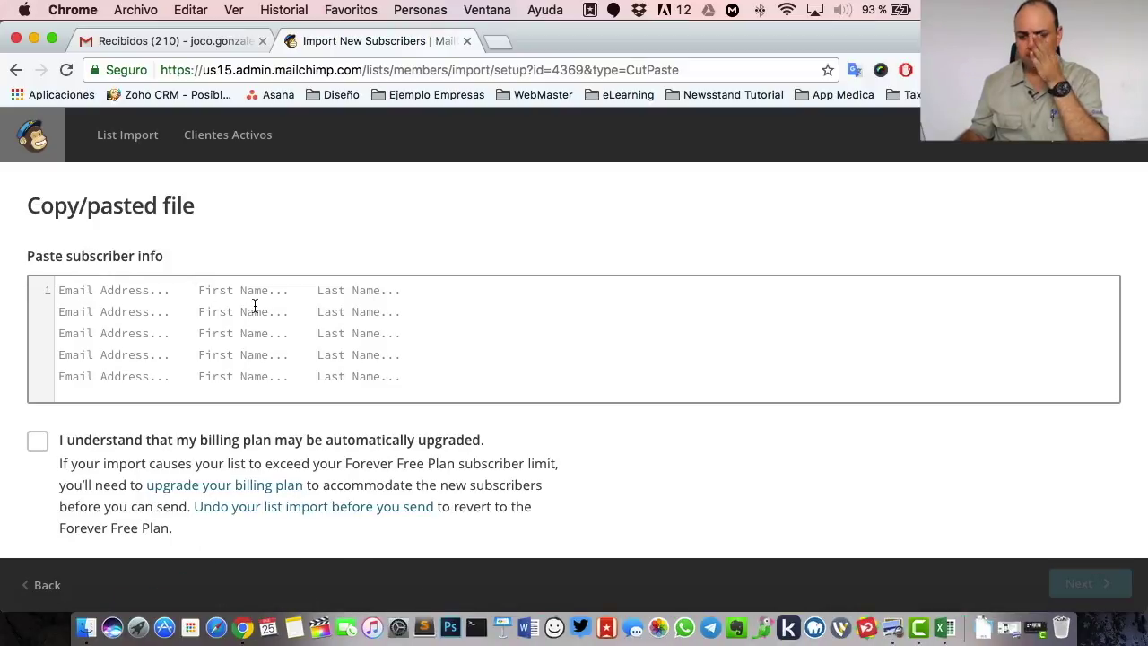
- Switch to the blank Excel workbook Libro1, then head back toward Chrome
{"action": "key", "text": "super+Tab"}
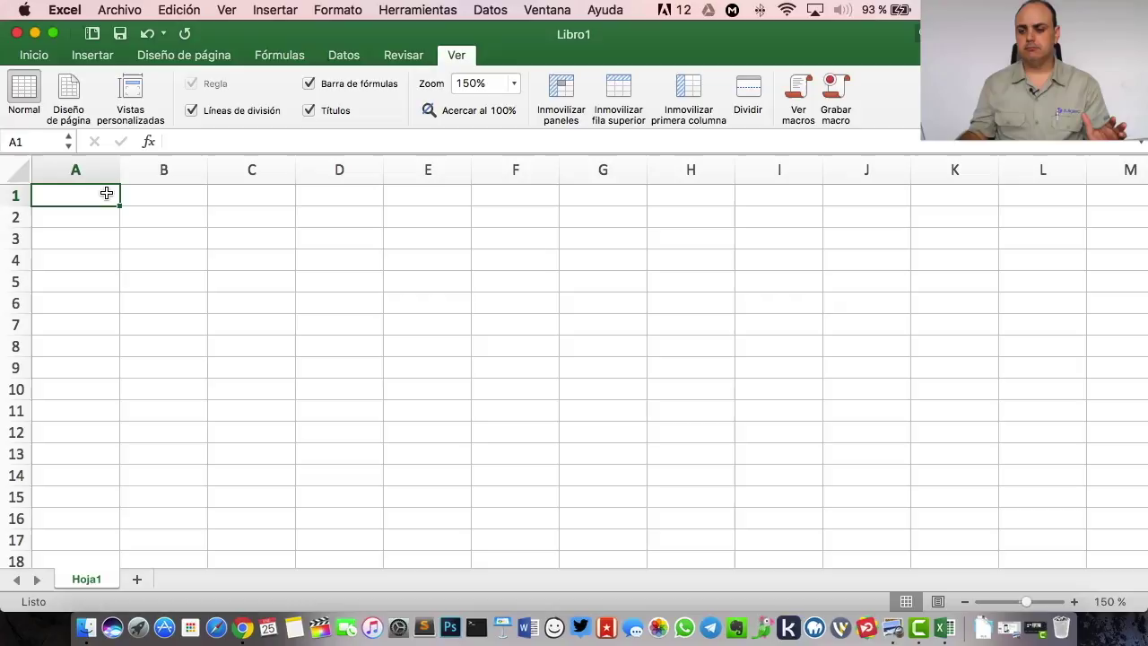
{"action": "left_click", "coordinate": [242, 610]}
- Browse the Gmail Primary and Notifications inboxes and open a couple of received messages
{"action": "left_click", "coordinate": [166, 42]}
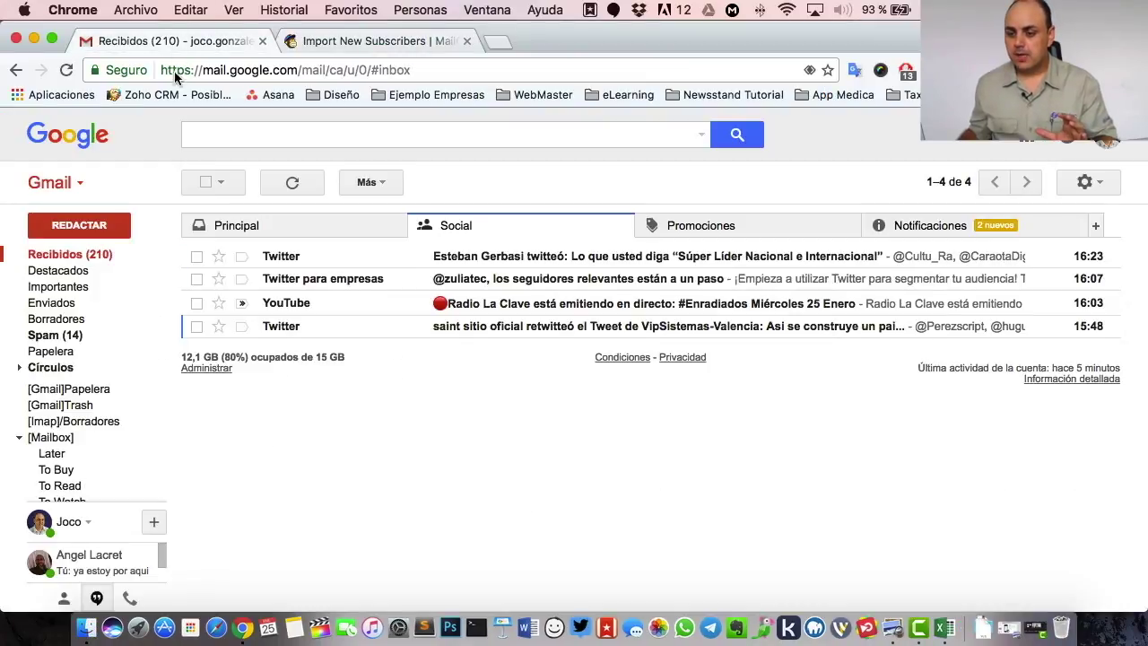
{"action": "left_click", "coordinate": [276, 230]}
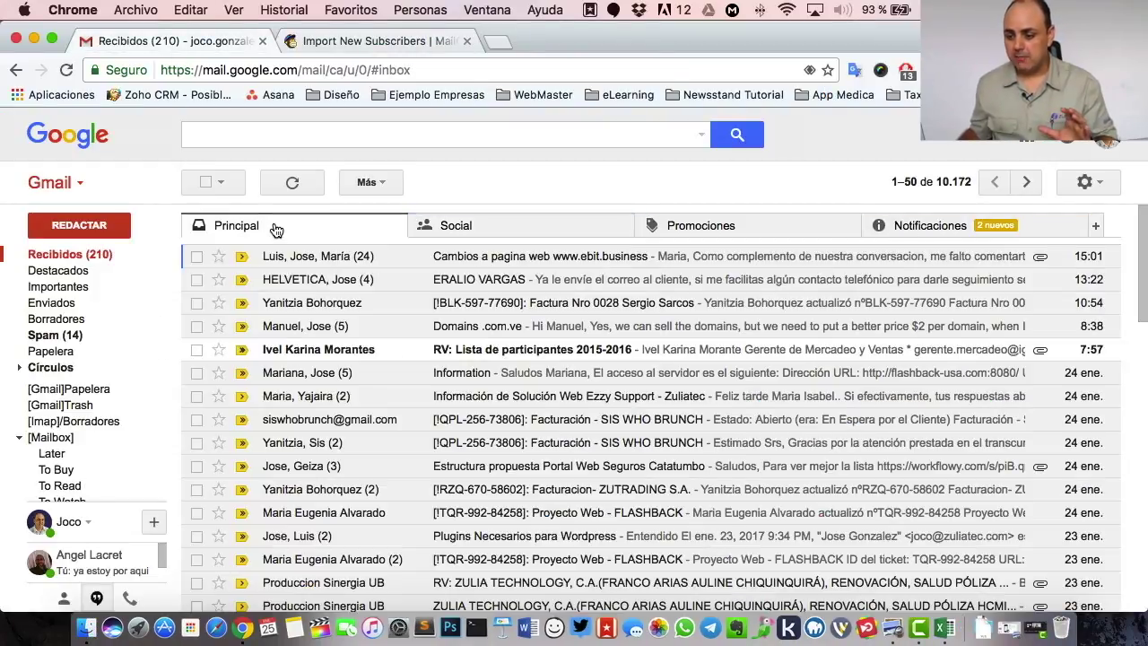
{"action": "left_click", "coordinate": [935, 231]}
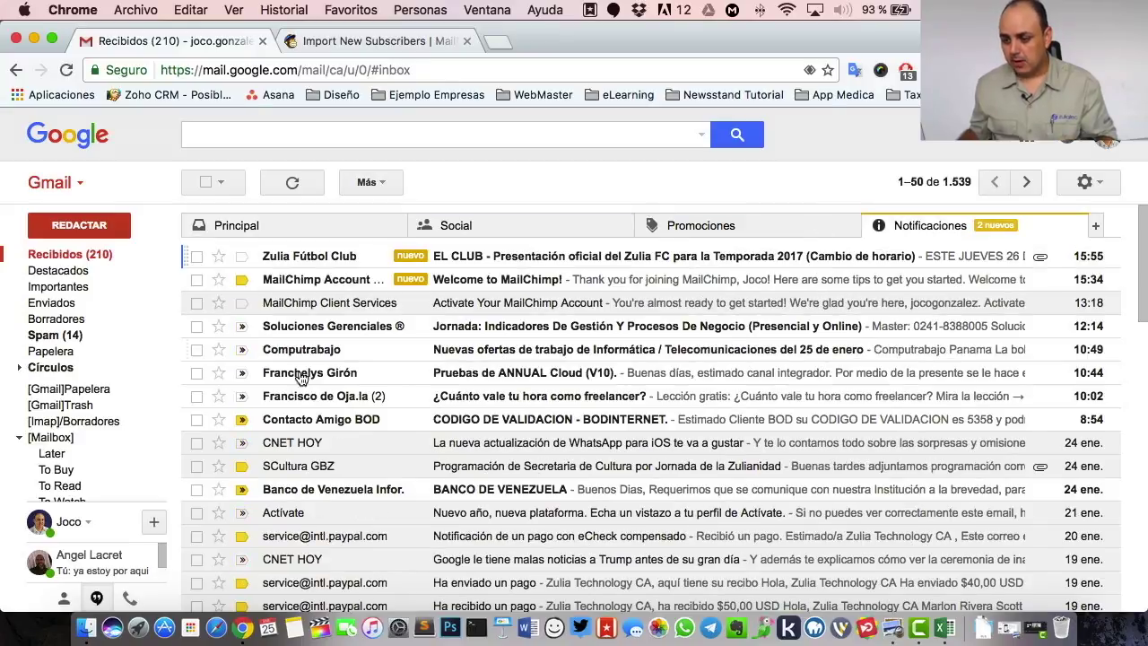
{"action": "left_click", "coordinate": [505, 257]}
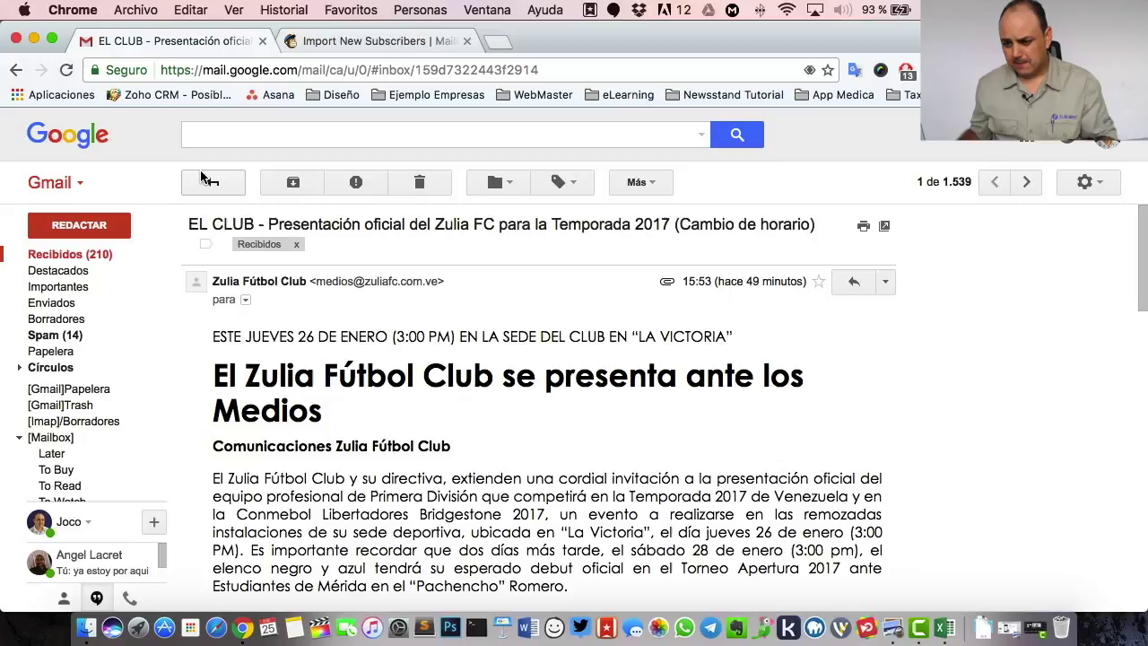
{"action": "left_click", "coordinate": [213, 182]}
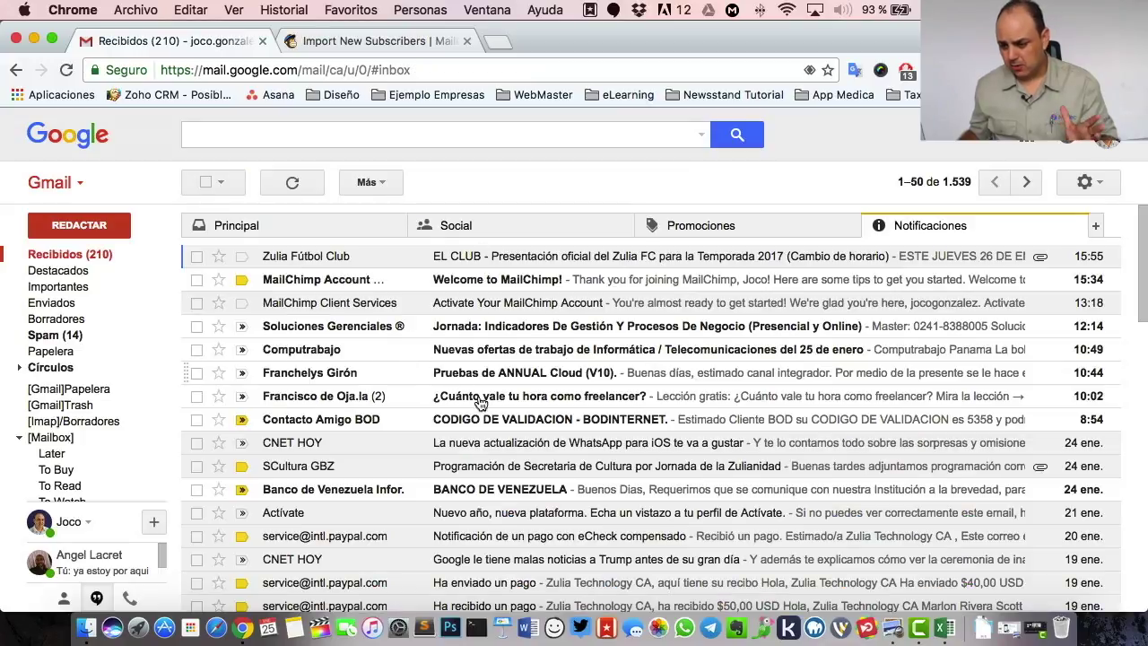
{"action": "left_click", "coordinate": [482, 472]}
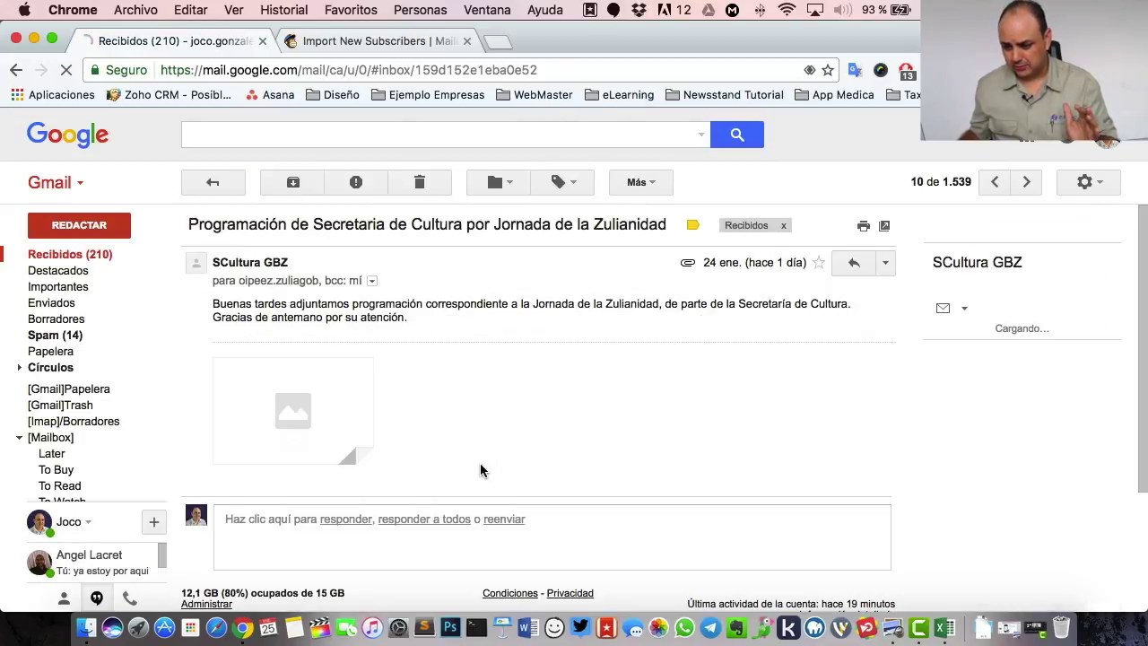
- Inspect the open message's sender and recipient addresses, then go back to the Excel workbook
{"action": "left_click", "coordinate": [373, 282]}
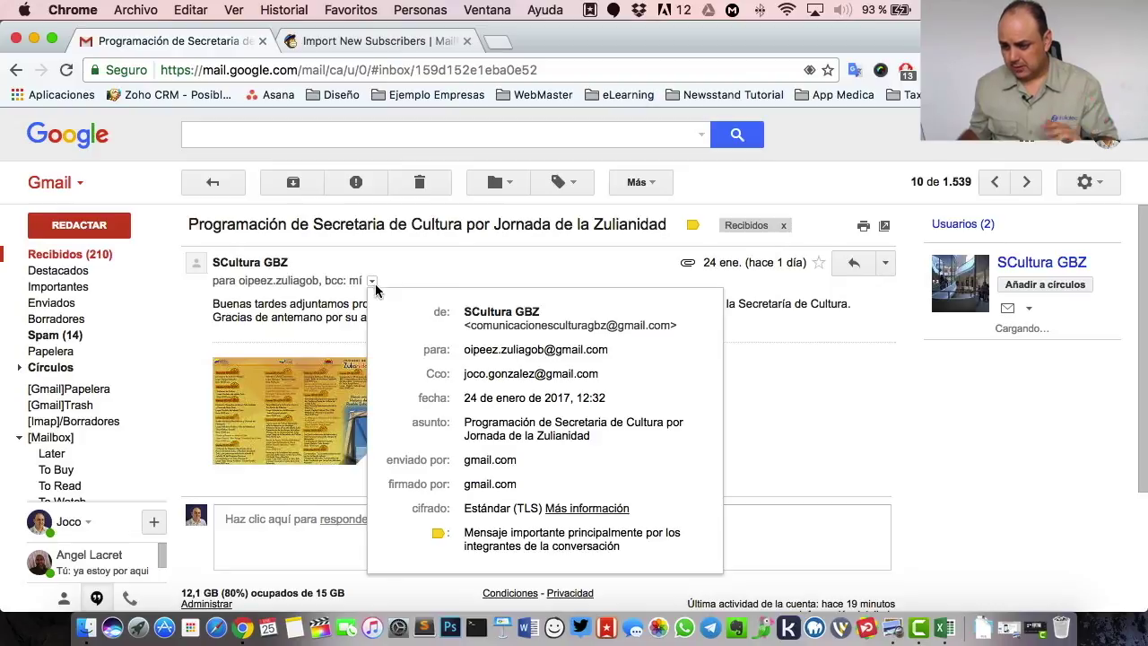
{"action": "left_click_drag", "start_coordinate": [464, 350], "coordinate": [616, 346]}
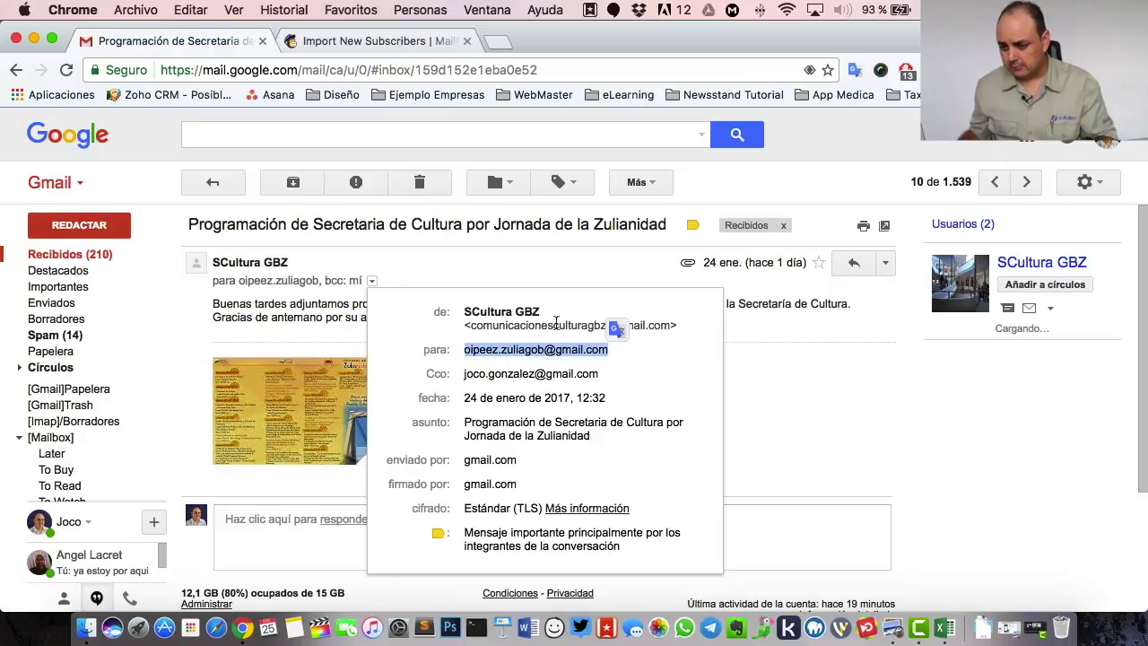
{"action": "left_click_drag", "start_coordinate": [472, 324], "coordinate": [668, 321]}
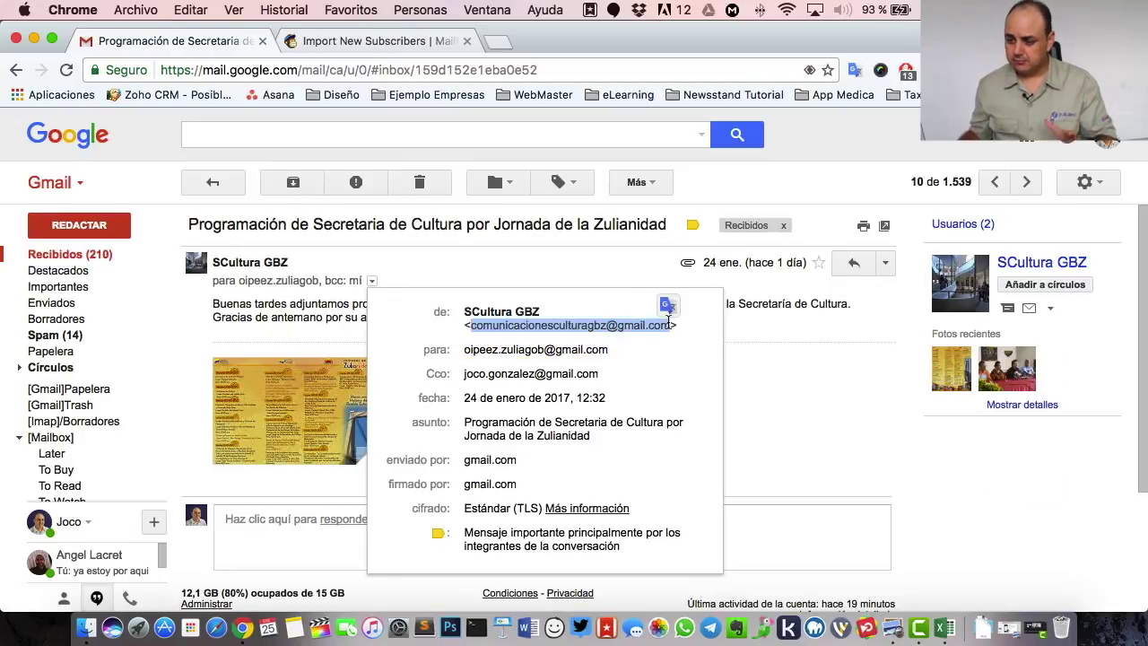
{"action": "left_click", "coordinate": [771, 404]}
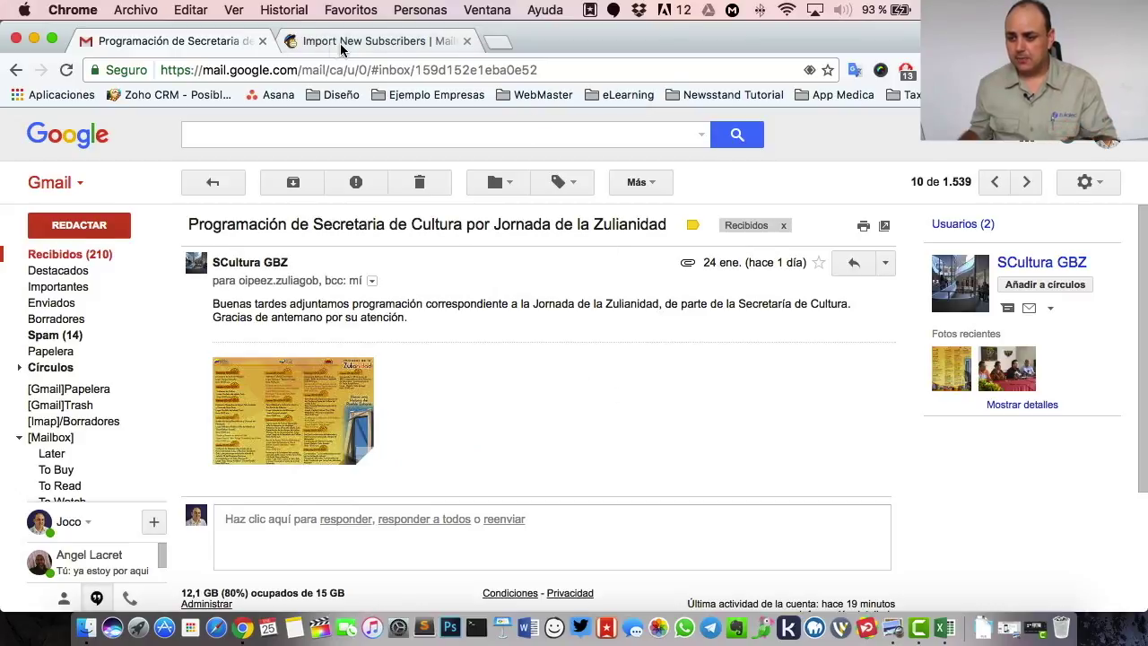
{"action": "left_click", "coordinate": [341, 42]}
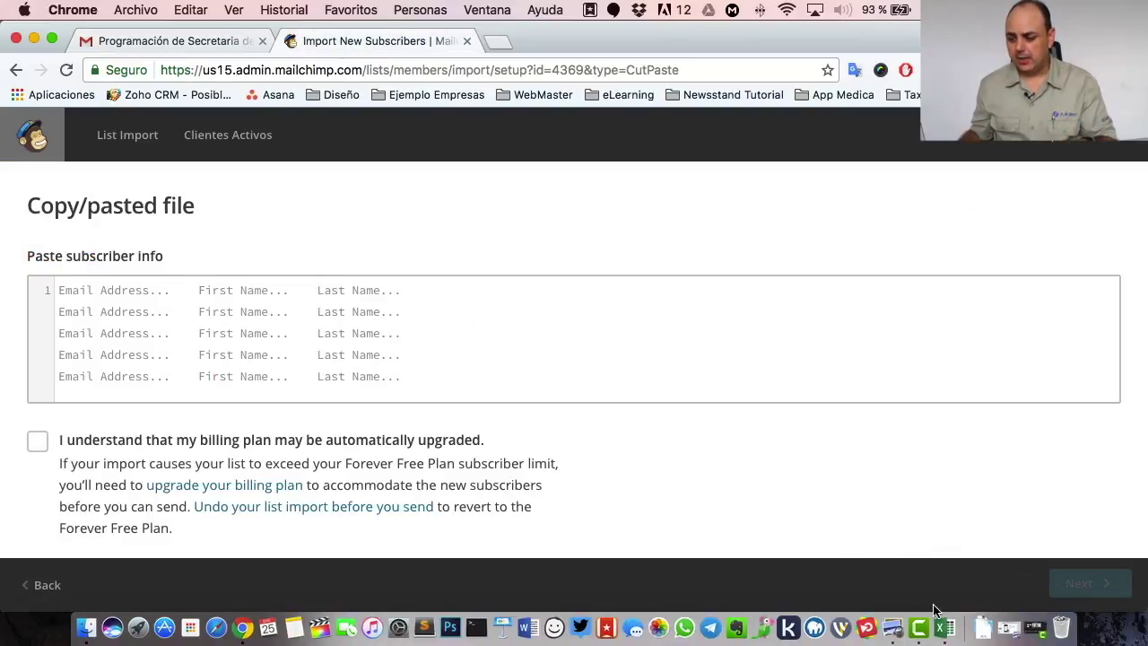
{"action": "left_click", "coordinate": [961, 628]}
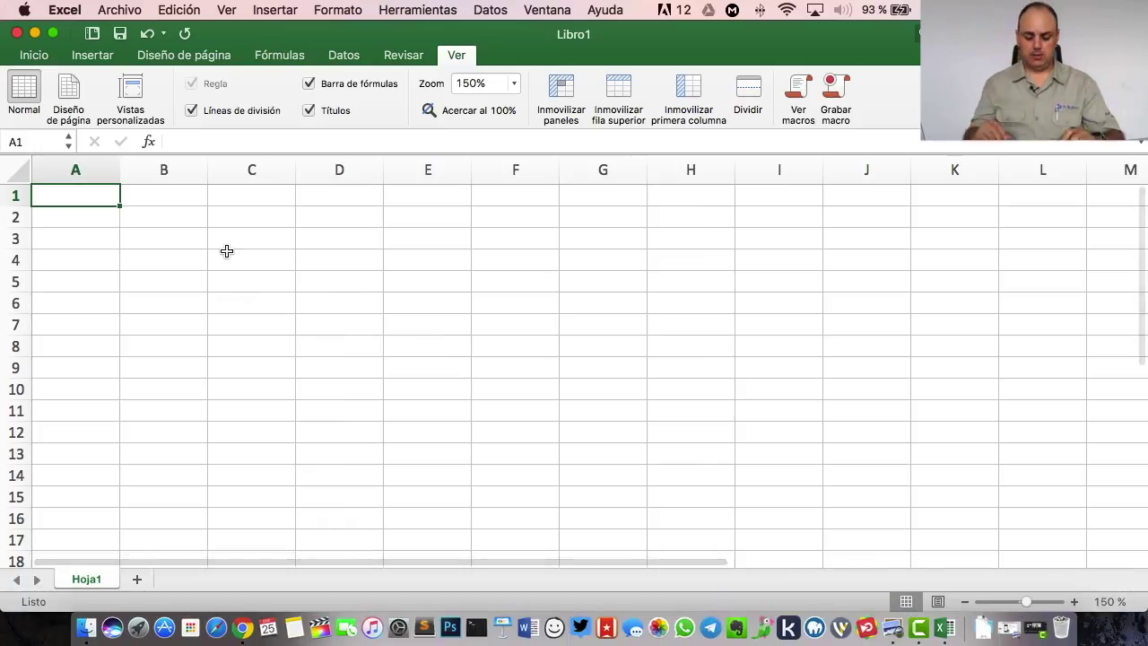
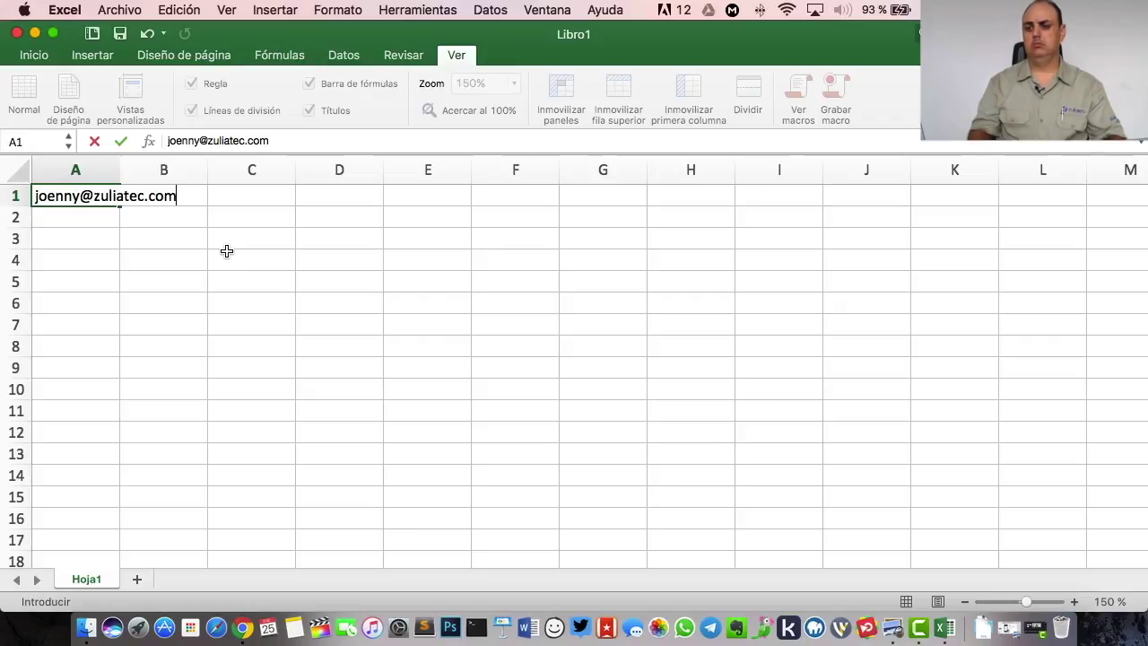
- Enter the first contact's e-mail, first name and last name in row 1, widening column A
{"action": "left_click", "coordinate": [120, 141]}
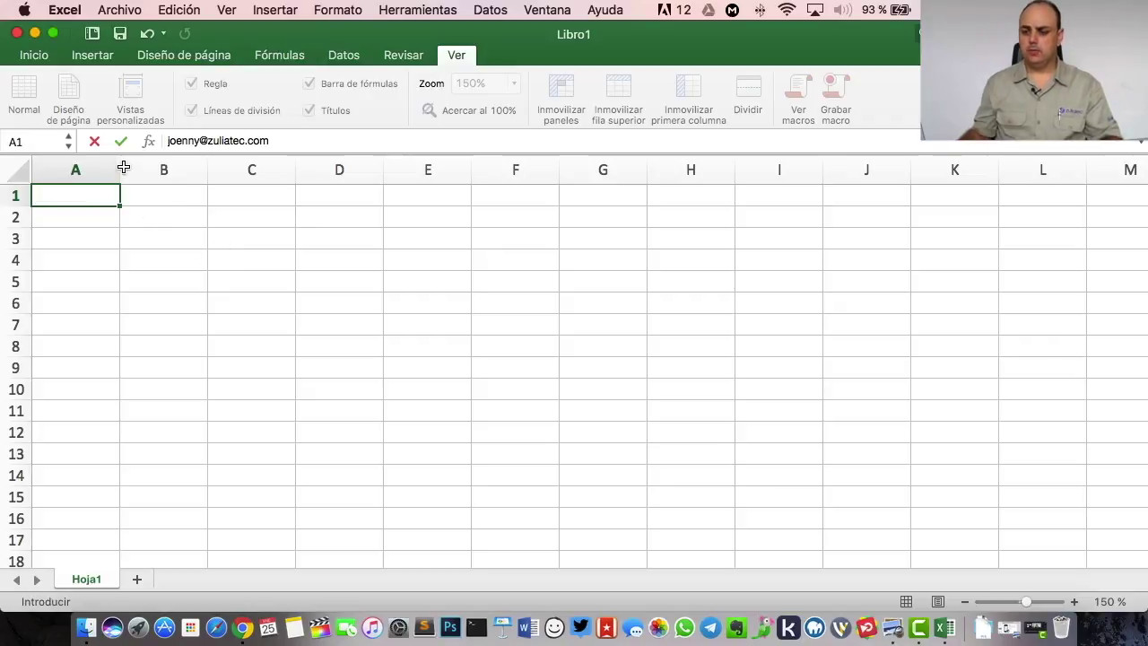
{"action": "left_click_drag", "start_coordinate": [120, 171], "coordinate": [211, 171]}
{"action": "left_click", "coordinate": [265, 205]}
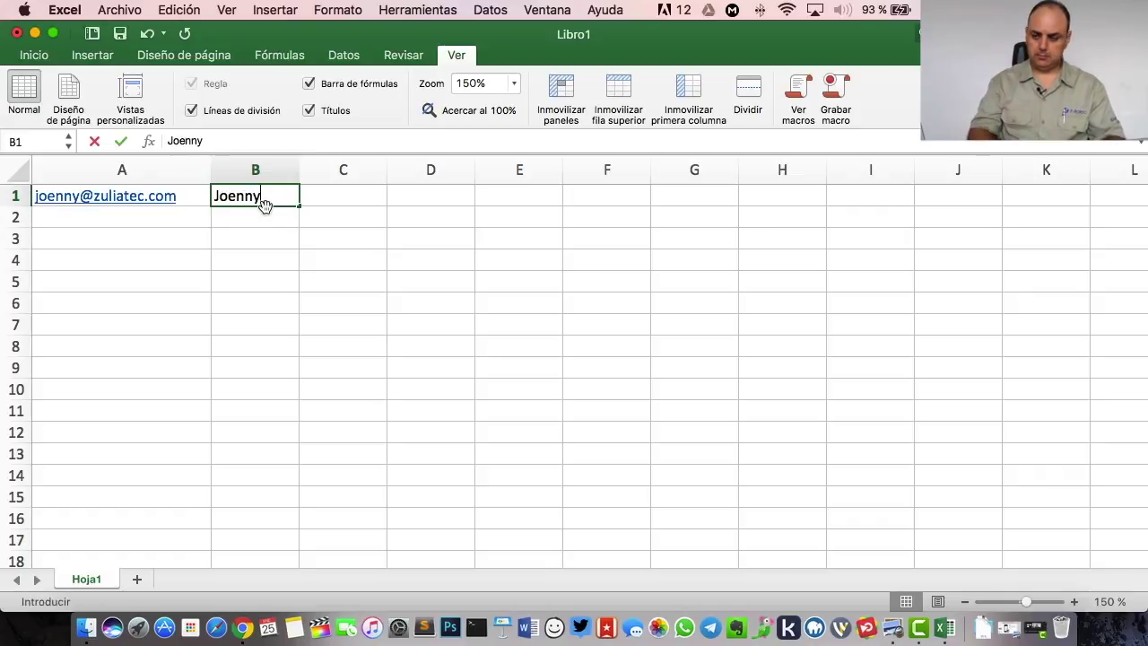
{"action": "key", "text": "Tab"}
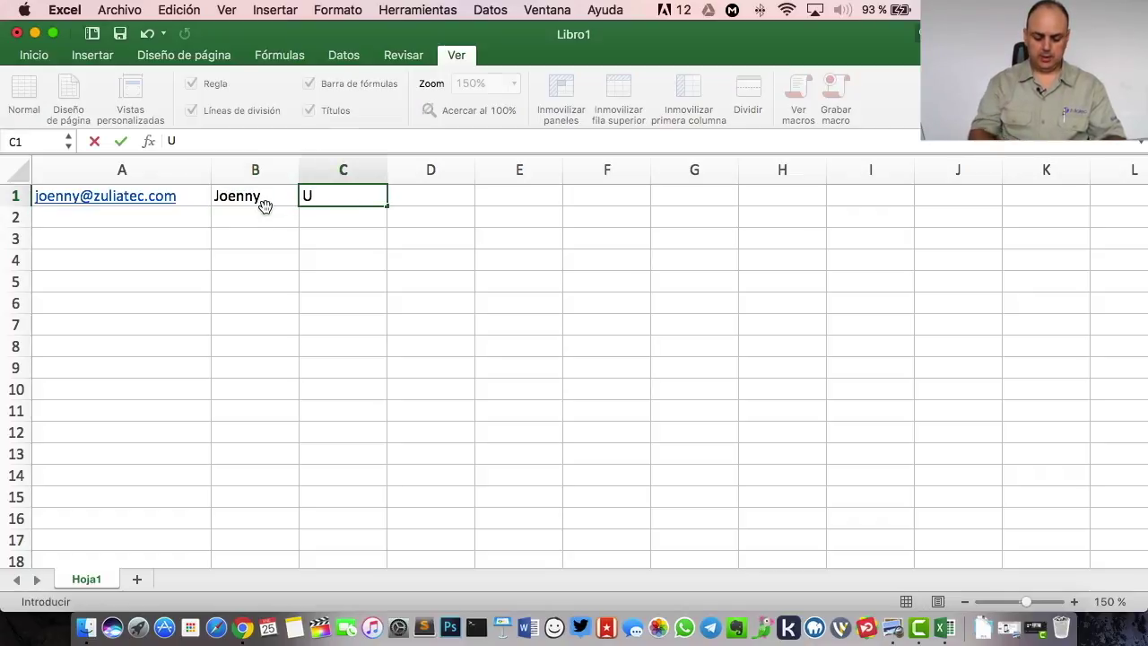
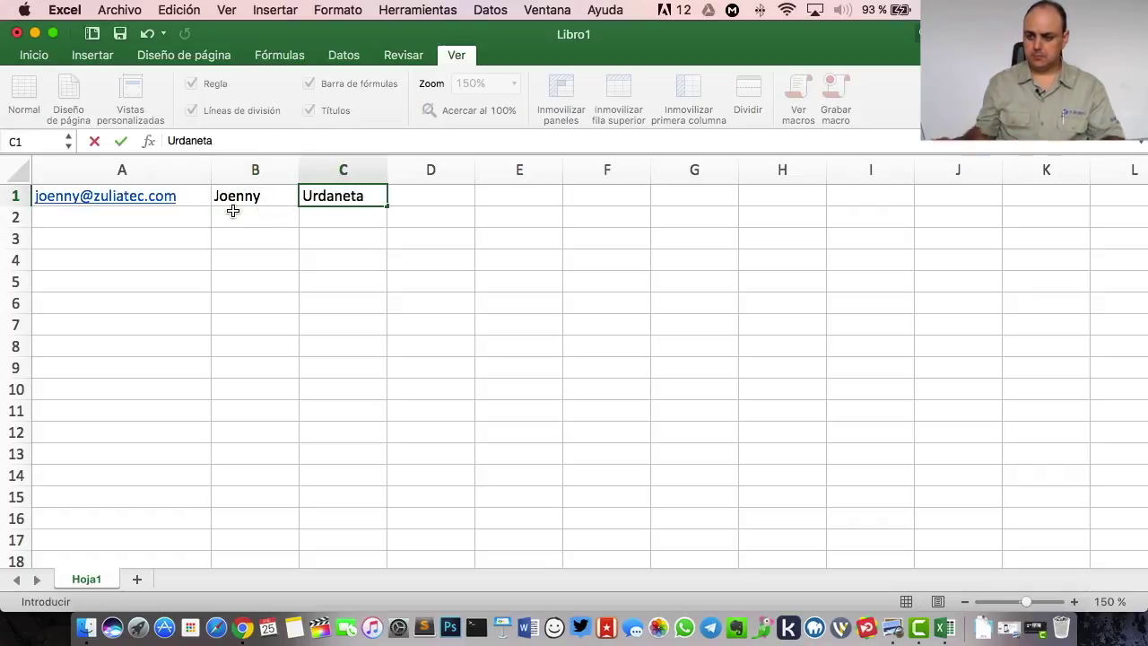
{"action": "left_click", "coordinate": [177, 217]}
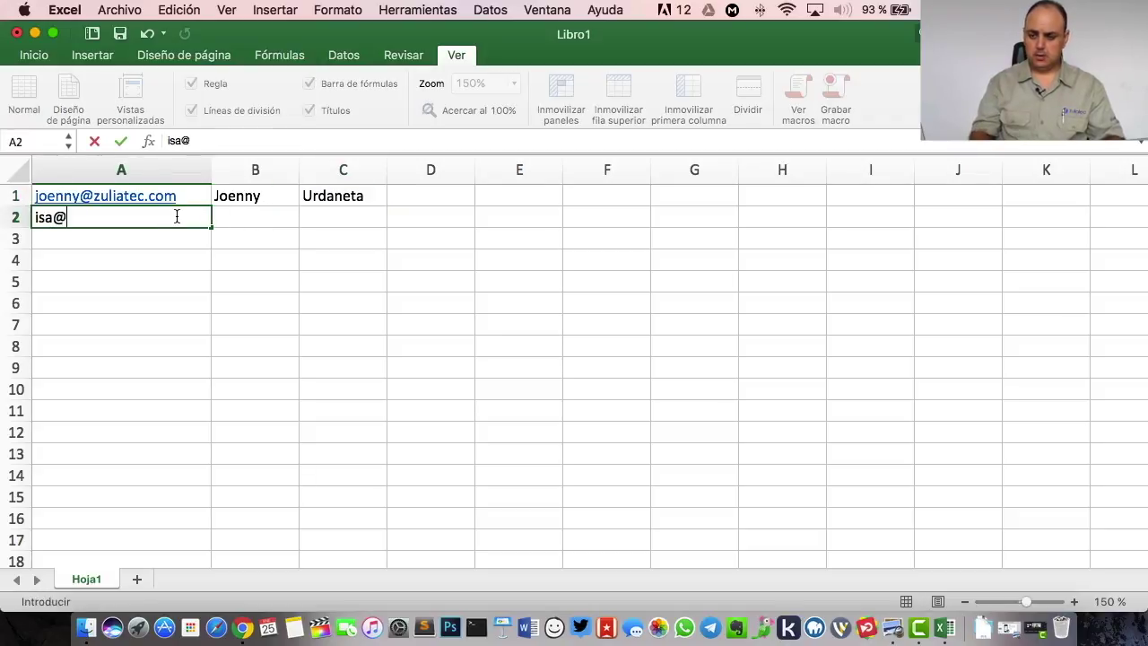
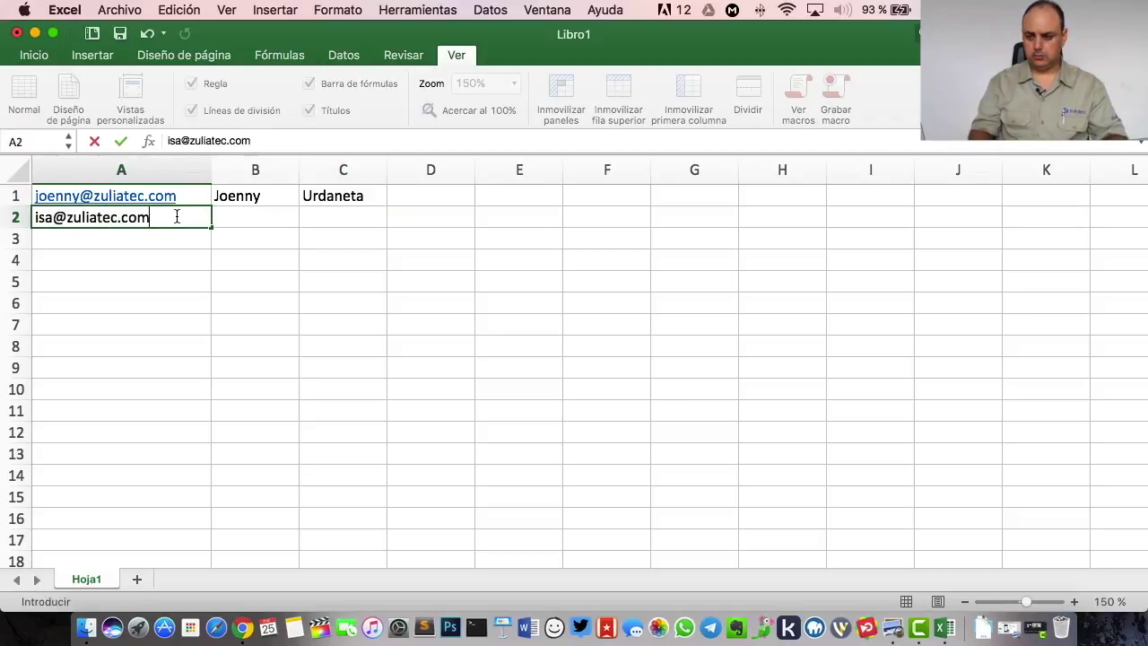
- Enter the second and third contacts' e-mail addresses, first names and last names in rows 2 and 3
{"action": "key", "text": "Tab"}
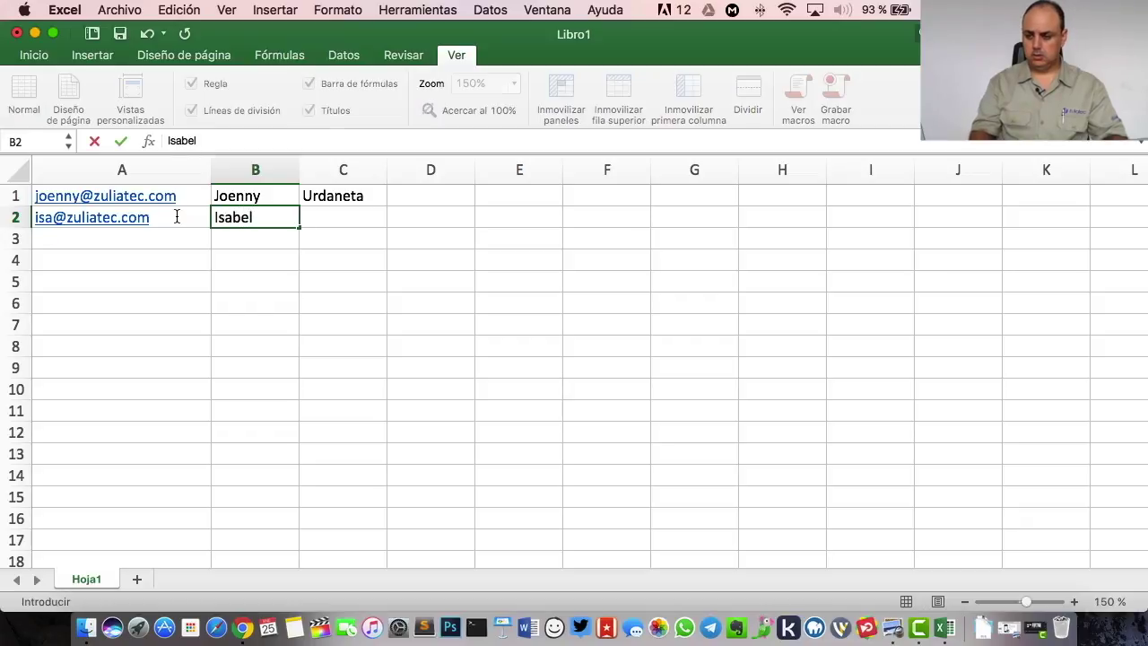
{"action": "key", "text": "Tab"}
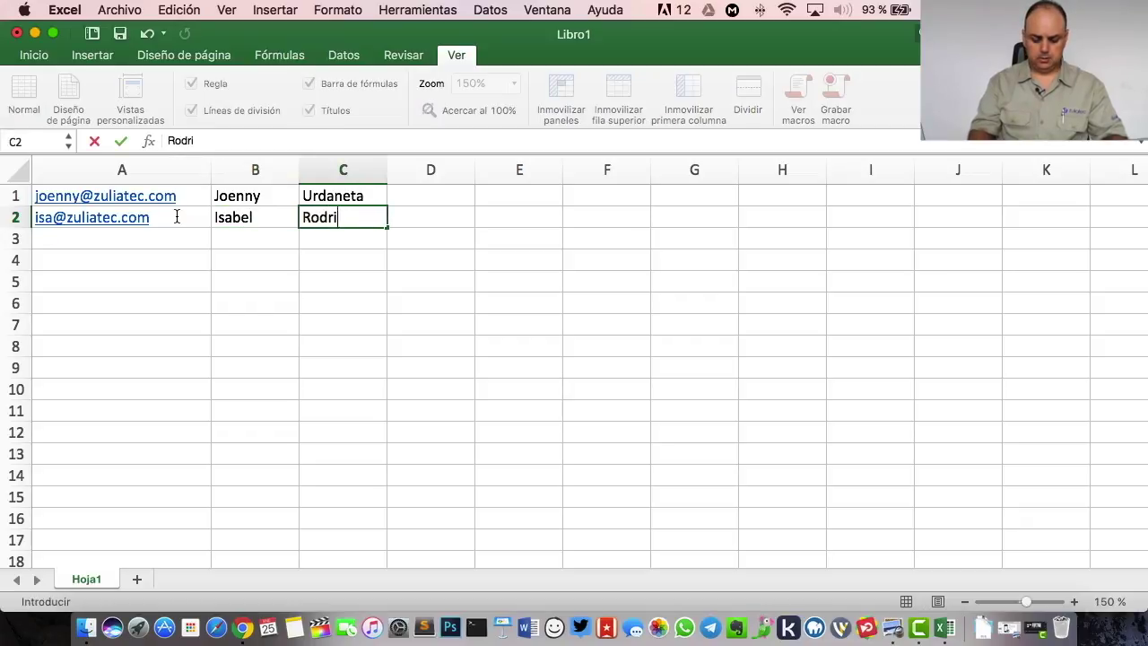
{"action": "key", "text": "Return"}
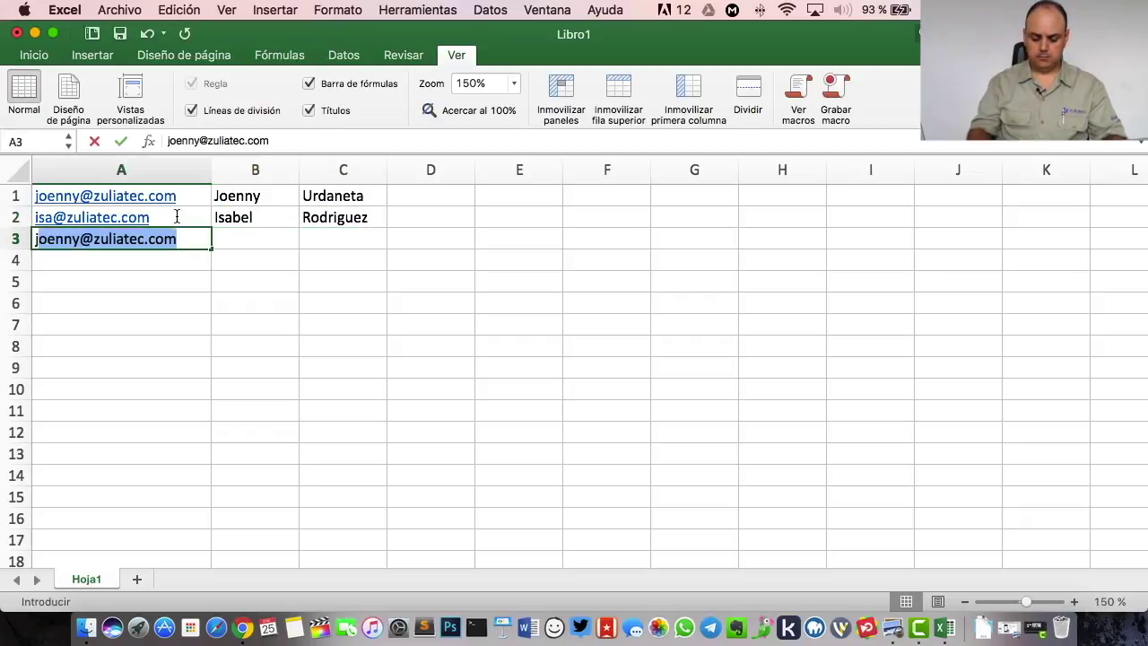
{"action": "key", "text": "Tab"}
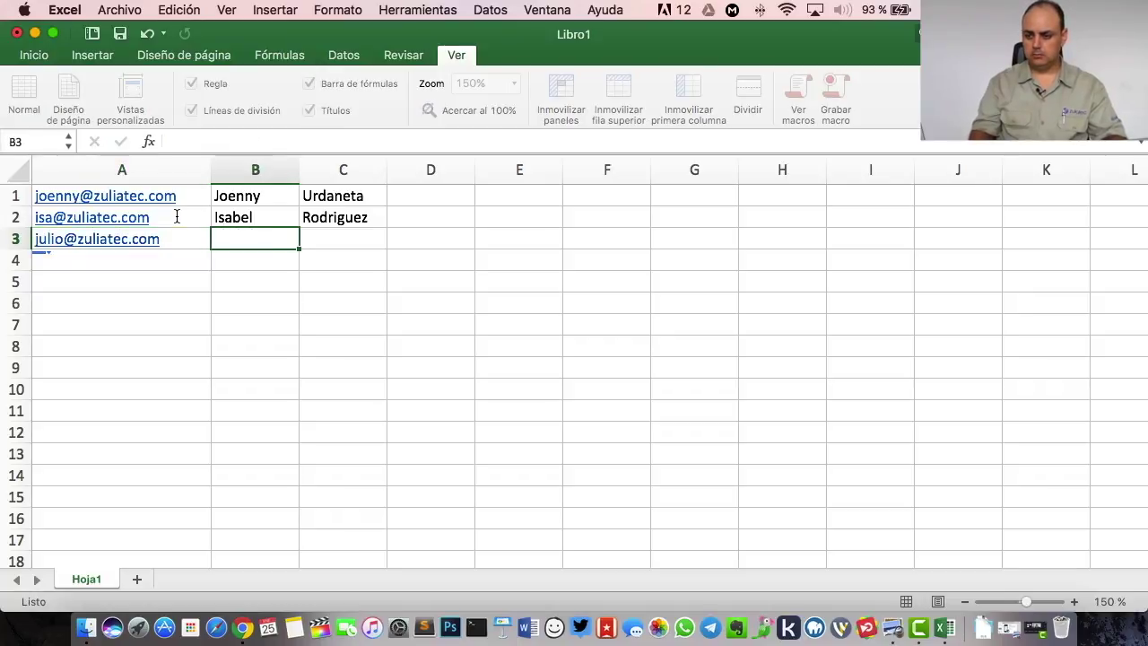
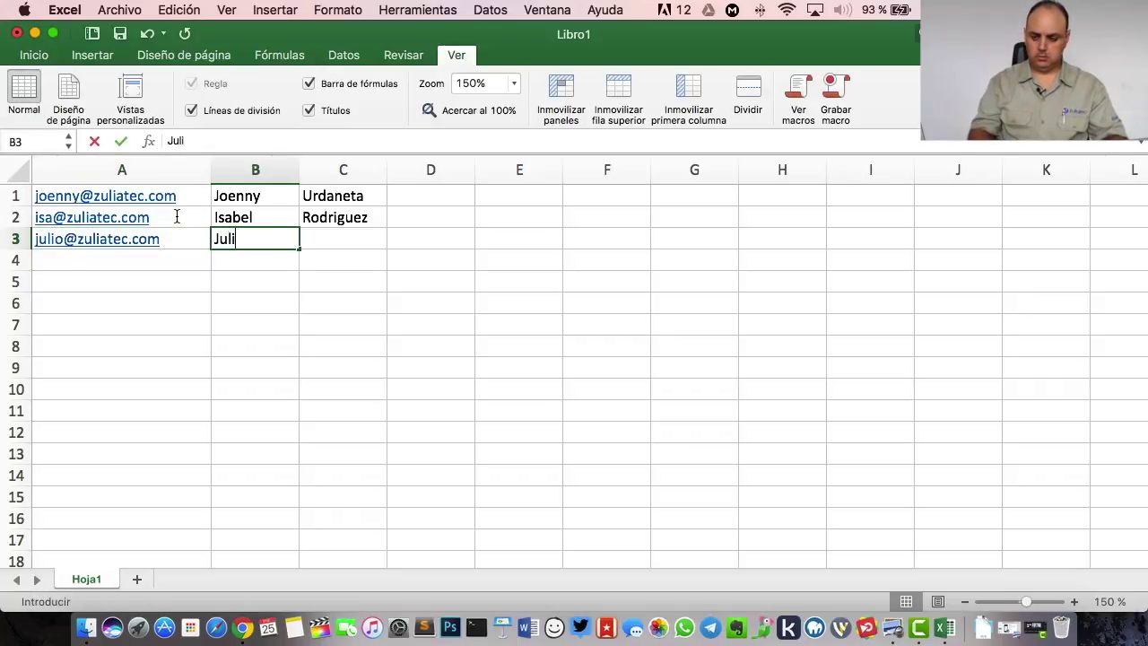
{"action": "key", "text": "Tab"}
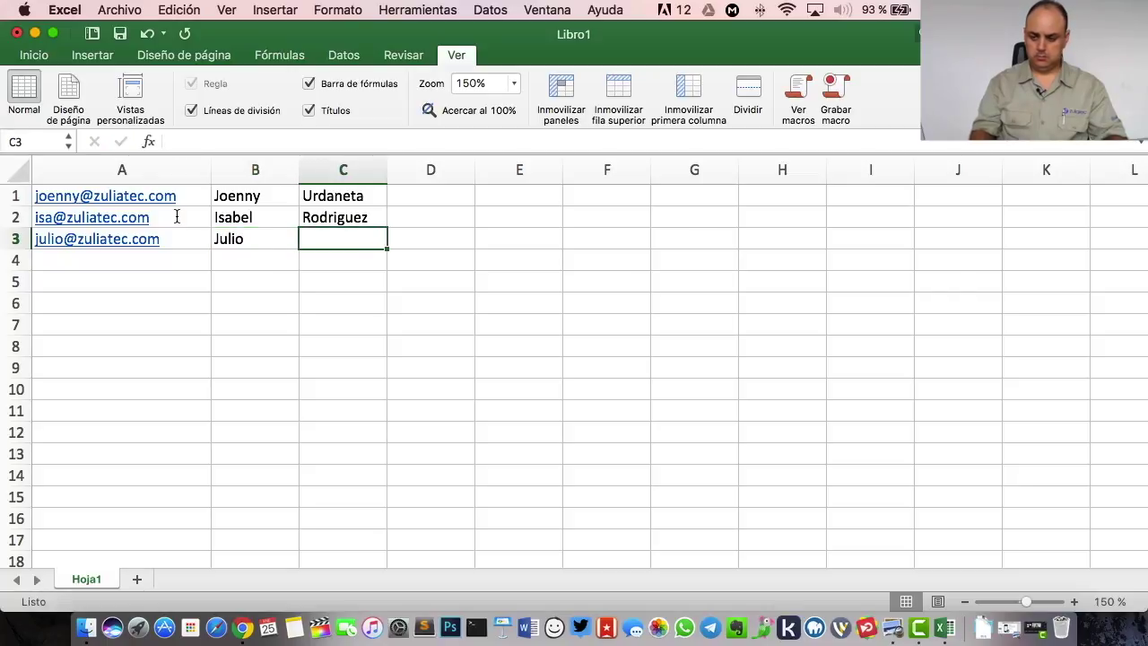
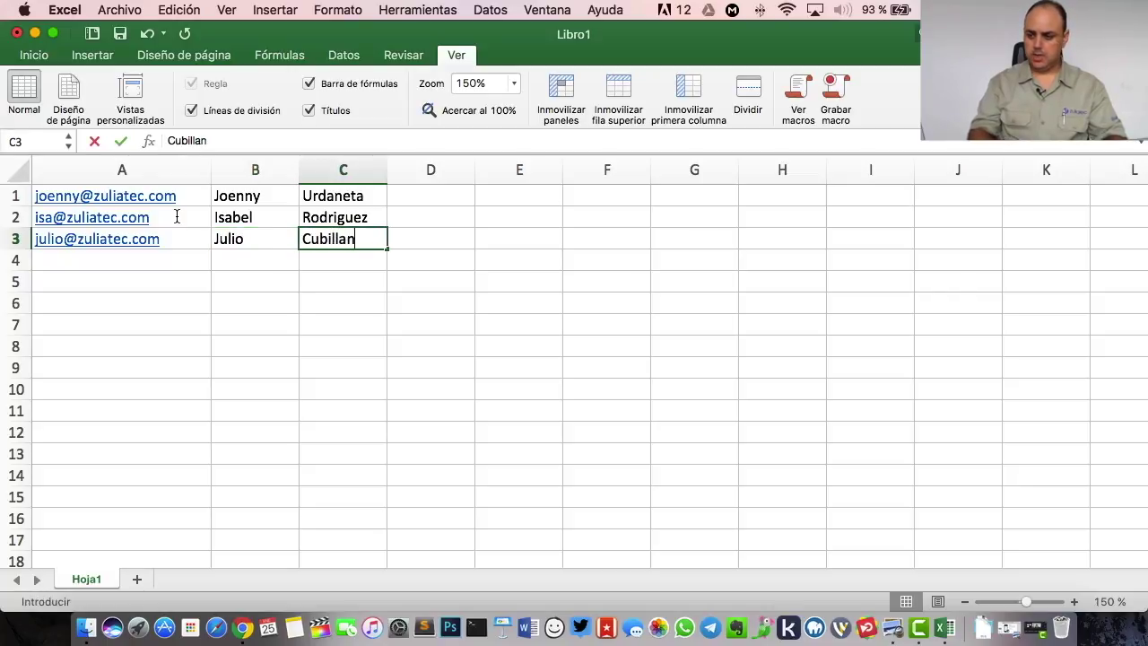
{"action": "key", "text": "Return"}
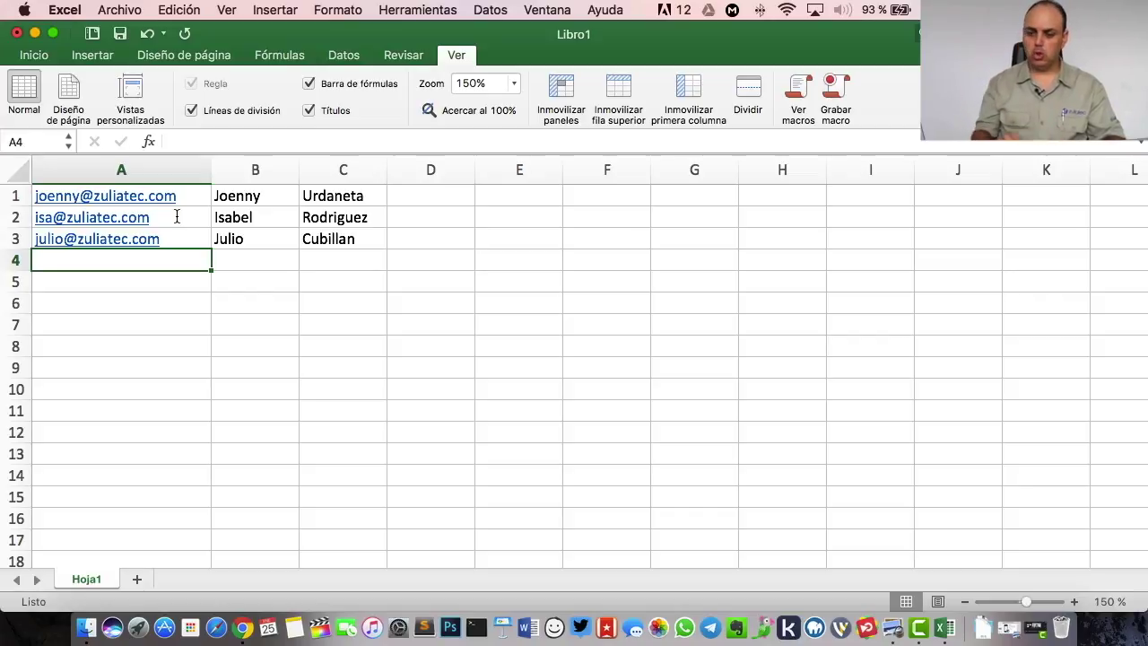
- Select the three e-mail addresses in A1:A3 and copy them
{"action": "key", "text": "Down"}
{"action": "key", "text": "Down"}
{"action": "key", "text": "Up"}
{"action": "key", "text": "Up"}
{"action": "key", "text": "Up"}
{"action": "key", "text": "Down"}
{"action": "key", "text": "Down"}
{"action": "key", "text": "Up"}
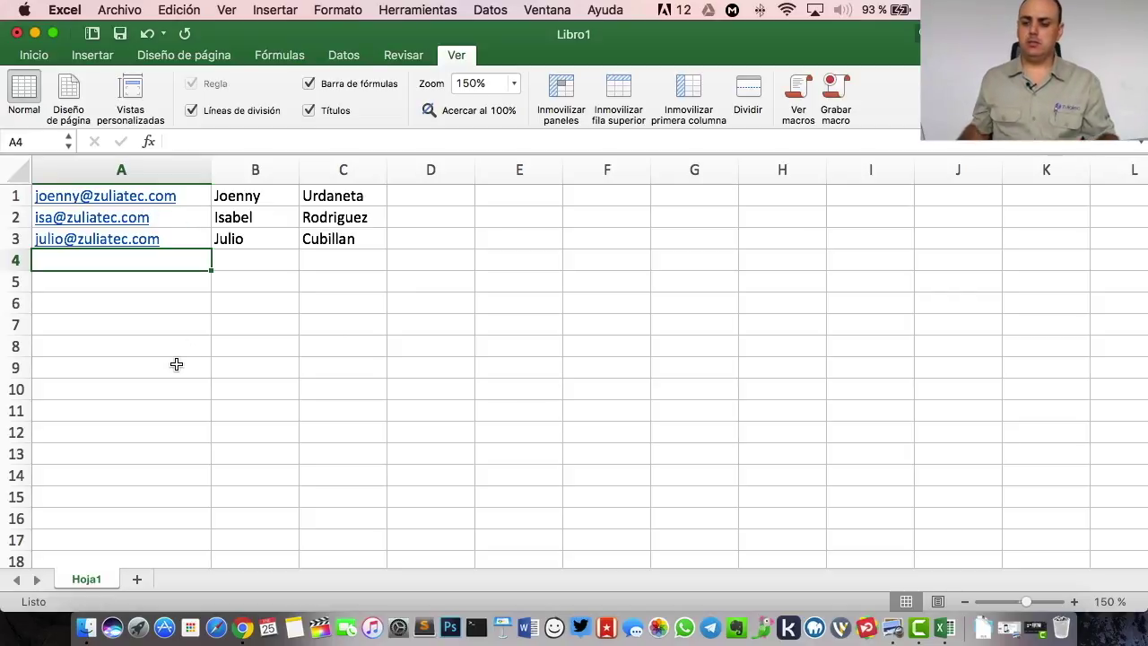
{"action": "key", "text": "Up"}
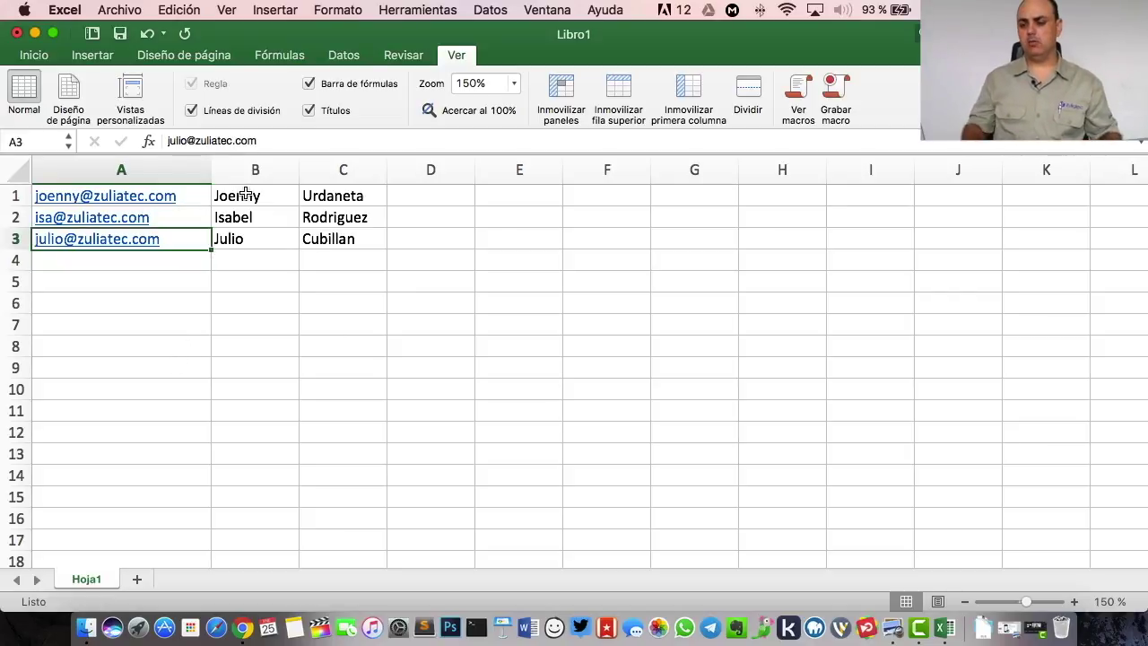
{"action": "key", "text": "shift+Up"}
{"action": "key", "text": "shift+Up"}
{"action": "key", "text": "super+c"}
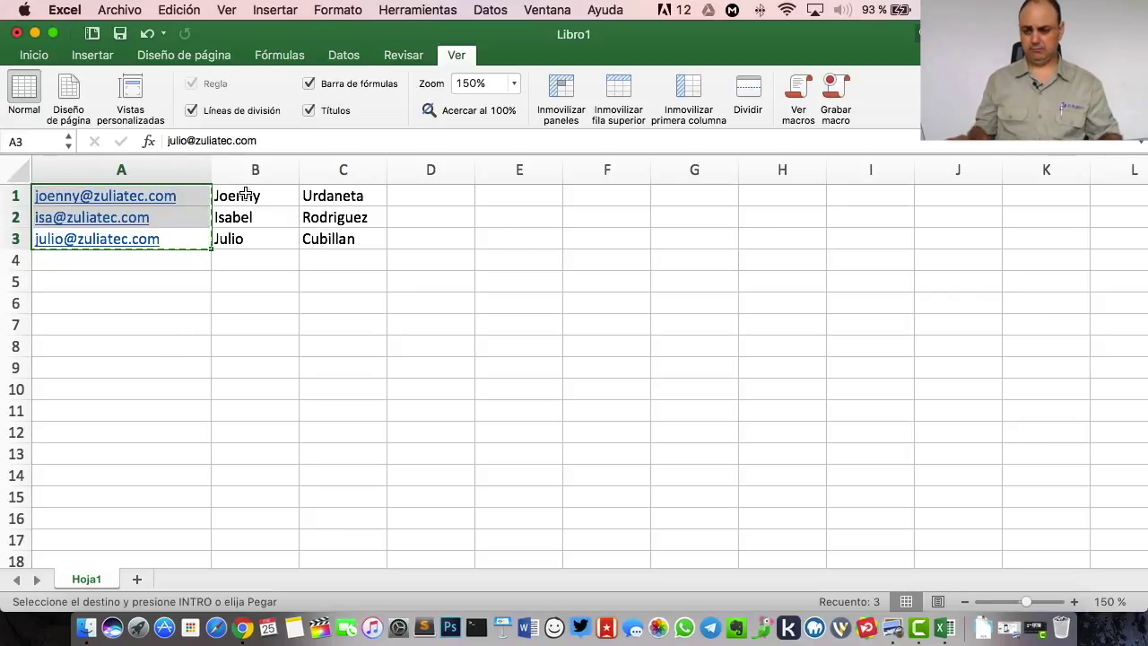
- Fill the e-mail, first-name and surname columns down to row 54 with the fill handle
{"action": "left_click_drag", "start_coordinate": [206, 245], "coordinate": [177, 415]}
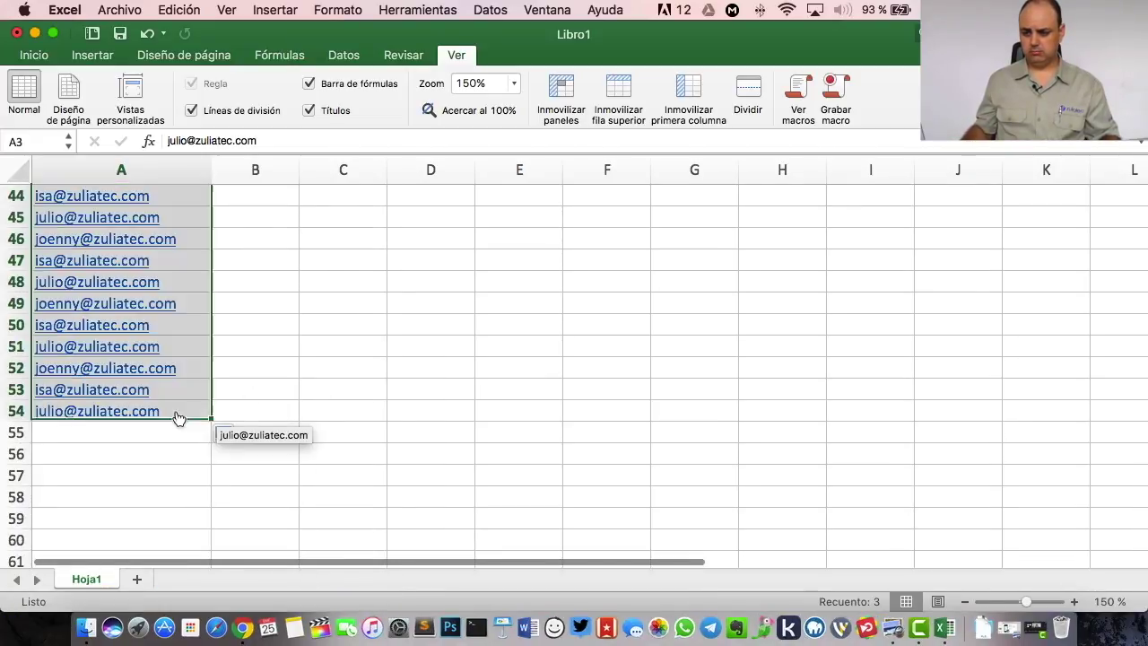
{"action": "scroll", "coordinate": [268, 396], "scroll_direction": "up", "scroll_amount": 15}
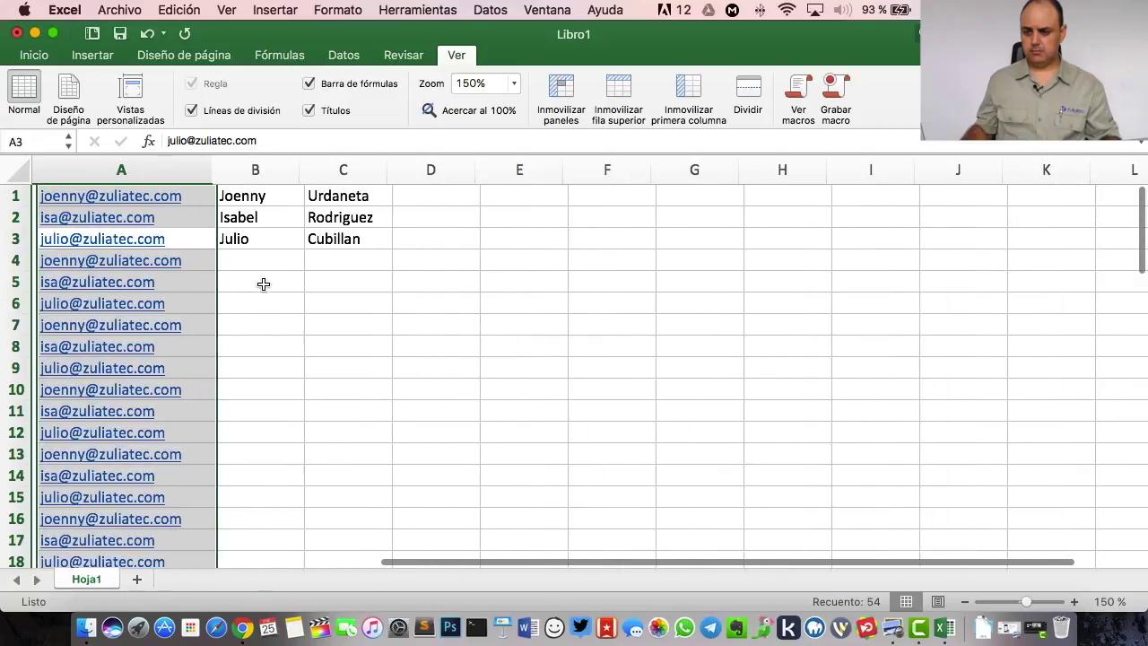
{"action": "left_click", "coordinate": [255, 195]}
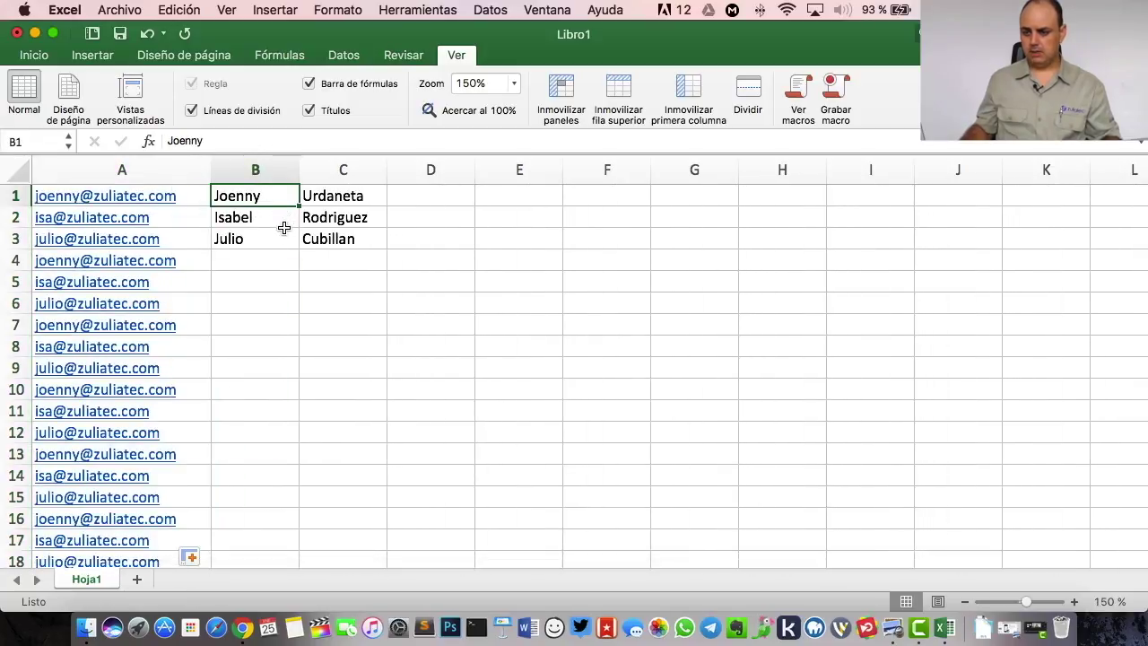
{"action": "left_click", "coordinate": [294, 238], "text": "shift"}
{"action": "left_click_drag", "start_coordinate": [294, 237], "coordinate": [269, 248]}
{"action": "scroll", "coordinate": [332, 233], "scroll_direction": "up", "scroll_amount": 20}
{"action": "left_click_drag", "start_coordinate": [359, 200], "coordinate": [381, 435]}
{"action": "left_click", "coordinate": [524, 386]}
- Copy the full A1:C54 contact table using Edición > Copiar
{"action": "scroll", "coordinate": [157, 265], "scroll_direction": "up", "scroll_amount": 15}
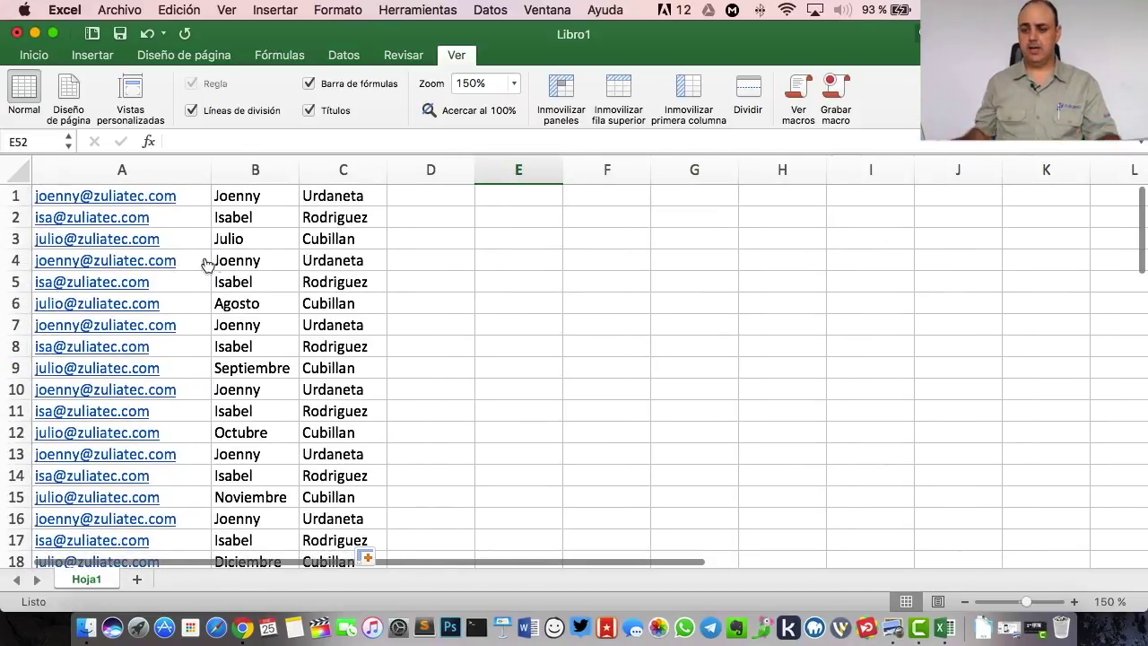
{"action": "scroll", "coordinate": [243, 243], "scroll_direction": "right", "scroll_amount": 1}
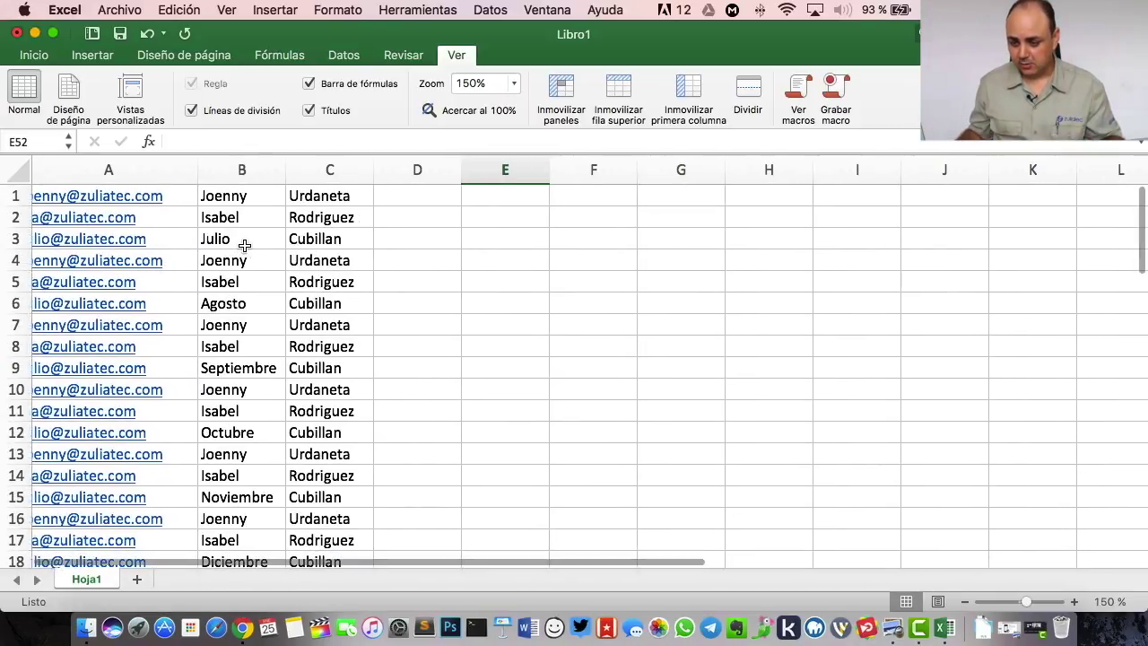
{"action": "scroll", "coordinate": [287, 358], "scroll_direction": "left", "scroll_amount": 1}
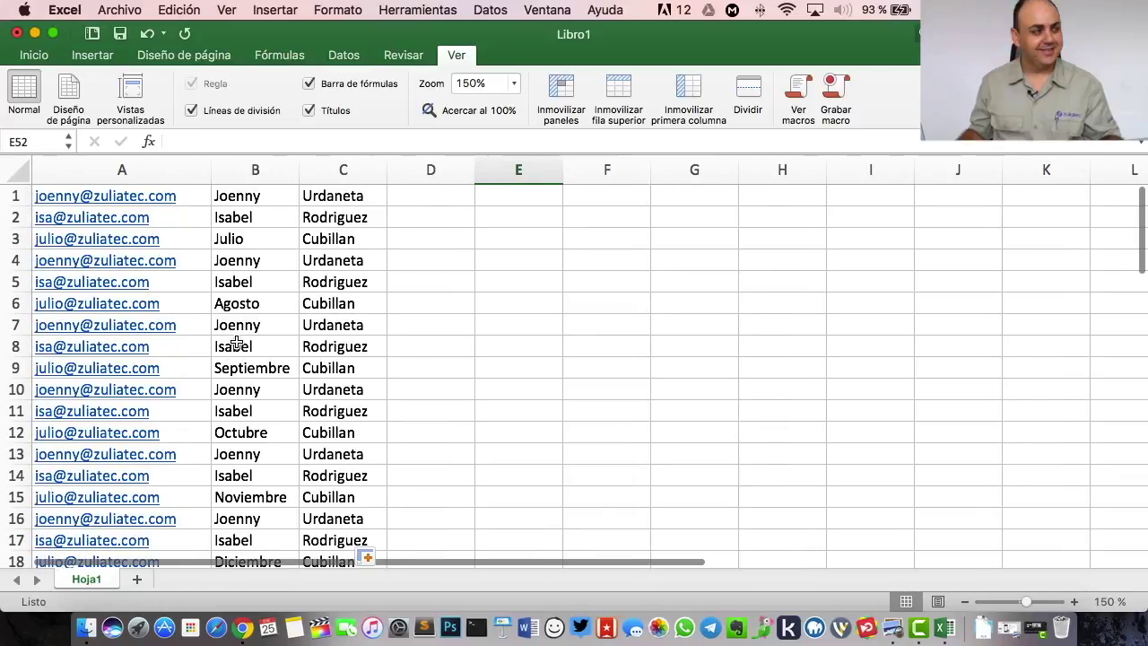
{"action": "scroll", "coordinate": [341, 239], "scroll_direction": "right", "scroll_amount": 1}
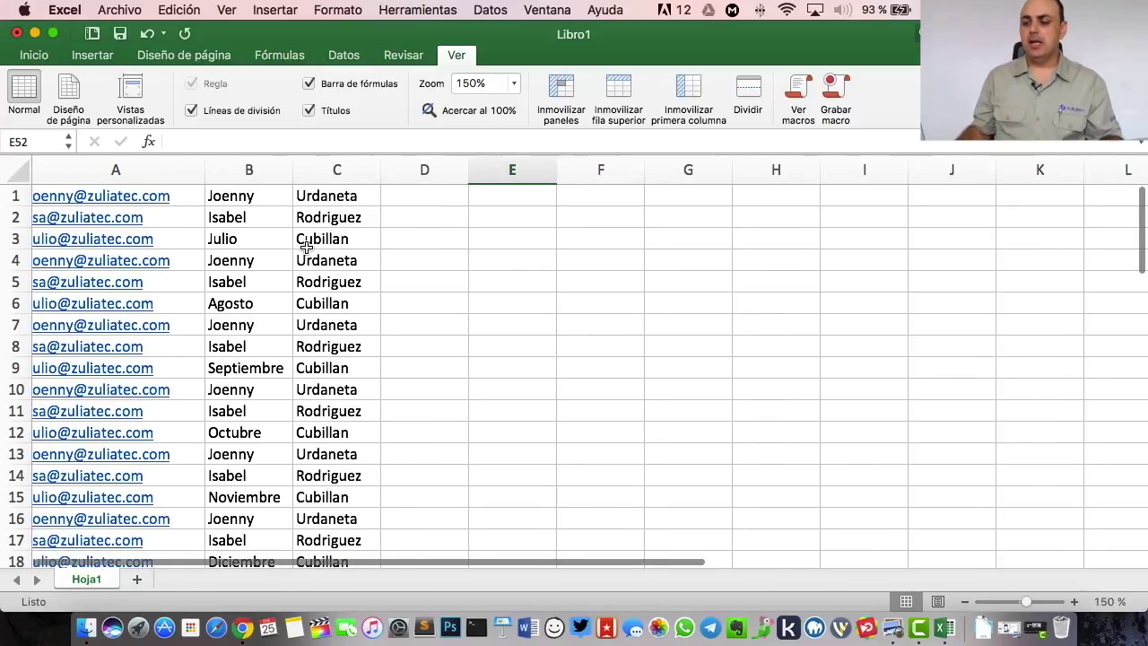
{"action": "scroll", "coordinate": [336, 196], "scroll_direction": "left", "scroll_amount": 1}
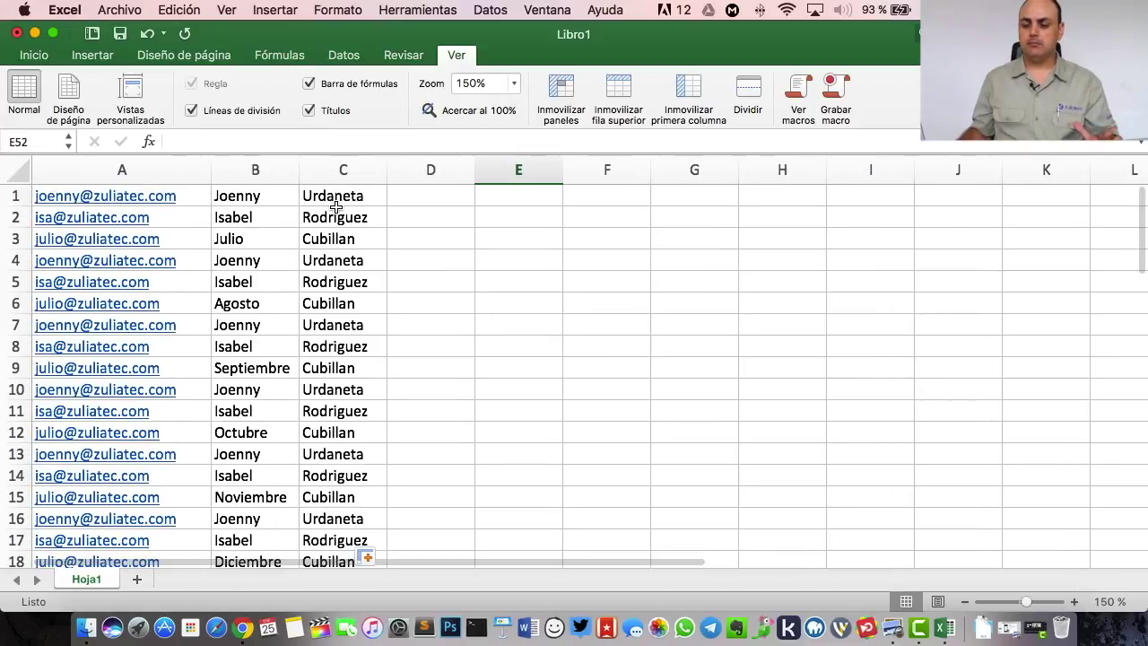
{"action": "left_click_drag", "start_coordinate": [341, 201], "coordinate": [63, 240]}
{"action": "left_click", "coordinate": [180, 9]}
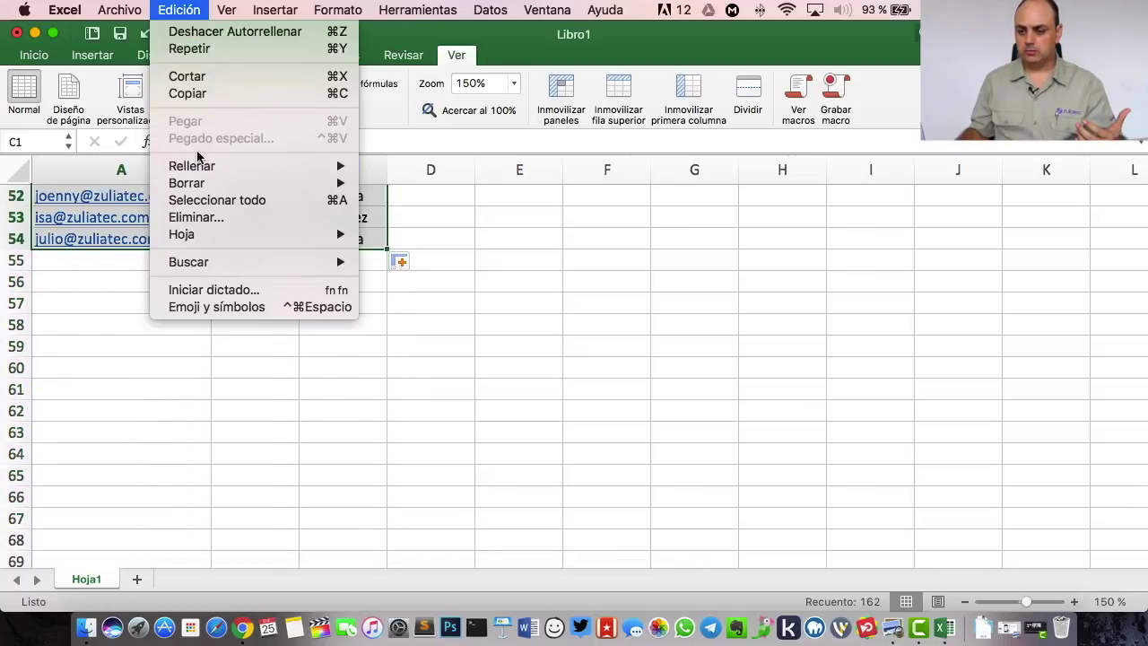
{"action": "left_click", "coordinate": [198, 94]}
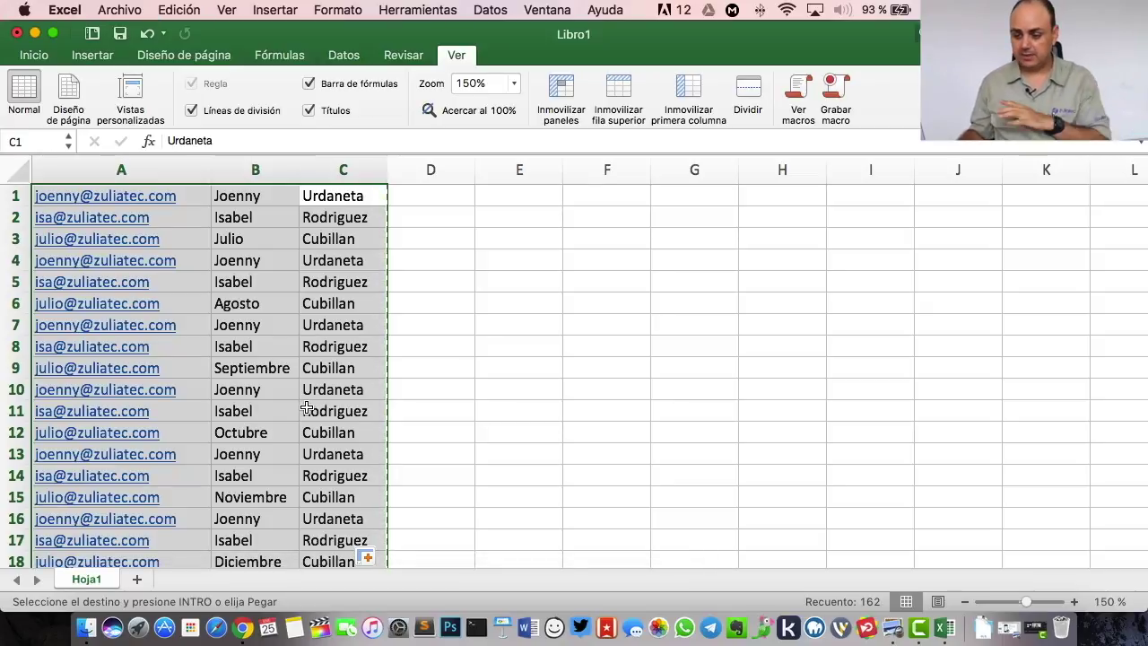
{"action": "left_click", "coordinate": [242, 617]}
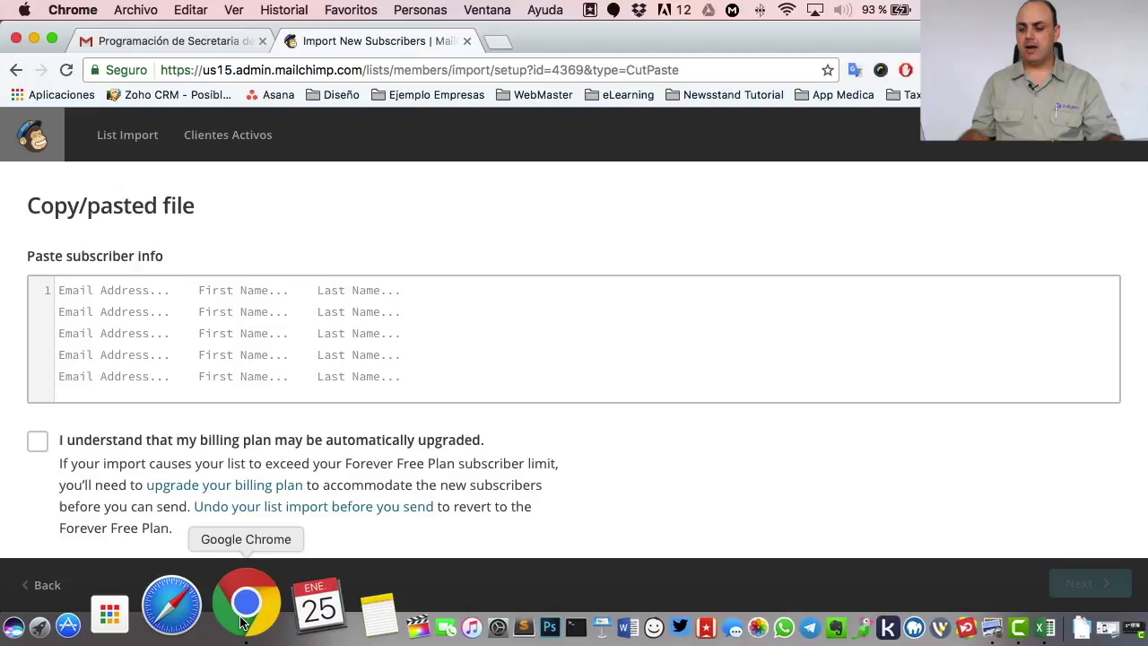
- Paste the 54 contact rows into the import box, accept the billing-plan notice, and continue
{"action": "left_click", "coordinate": [85, 308]}
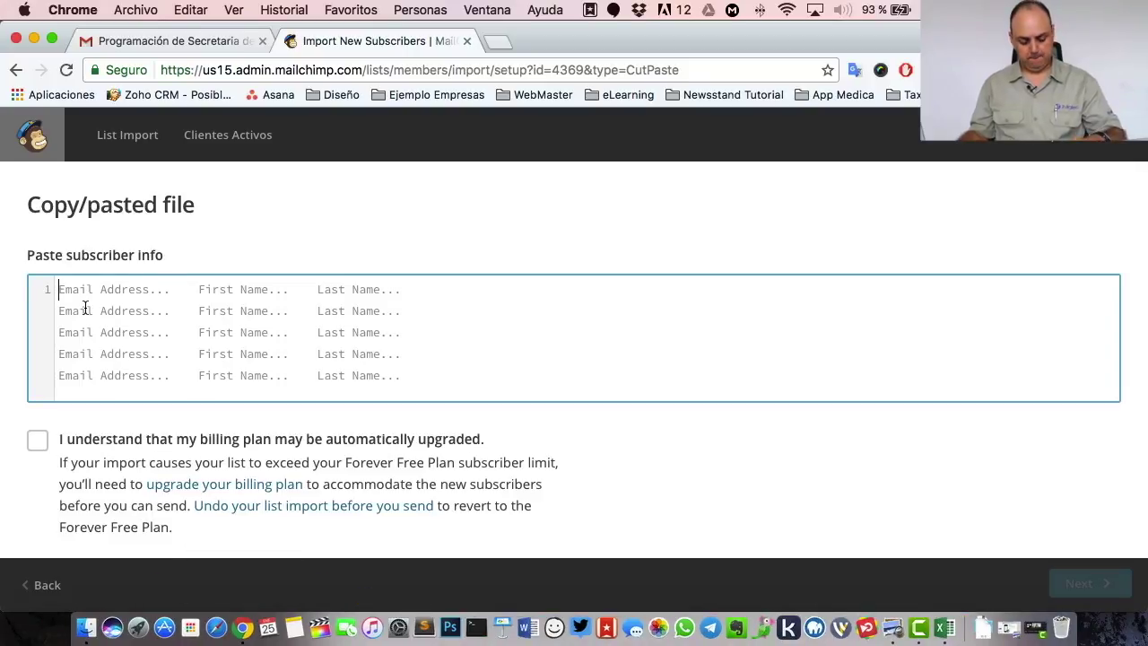
{"action": "key", "text": "super+v"}
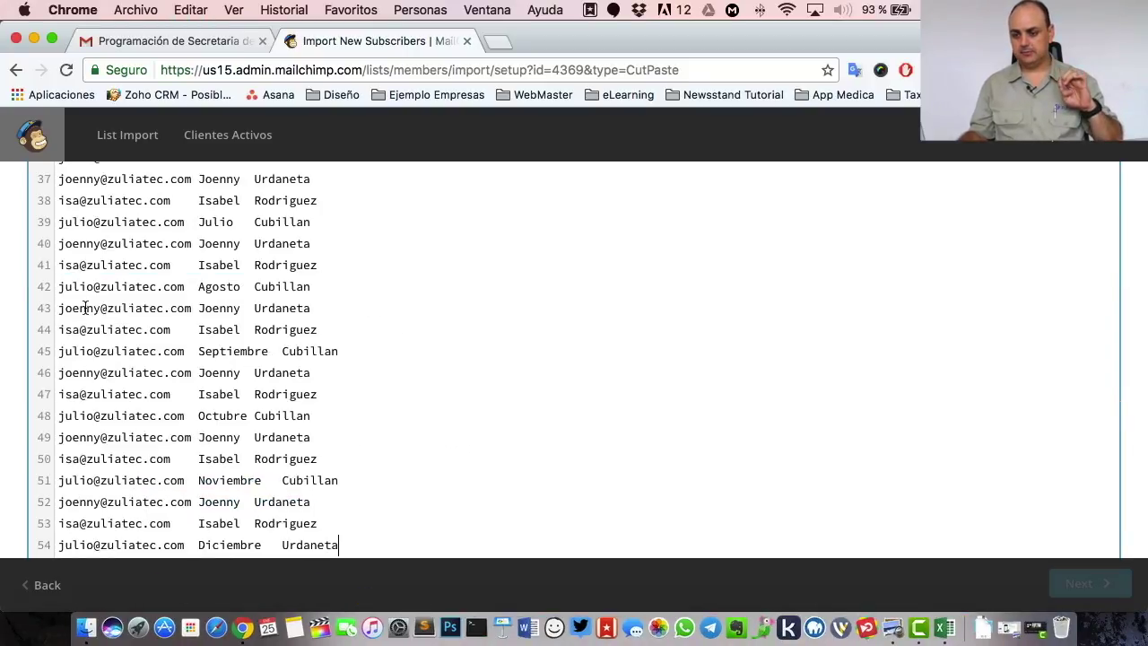
{"action": "scroll", "coordinate": [85, 308], "scroll_direction": "up", "scroll_amount": 15}
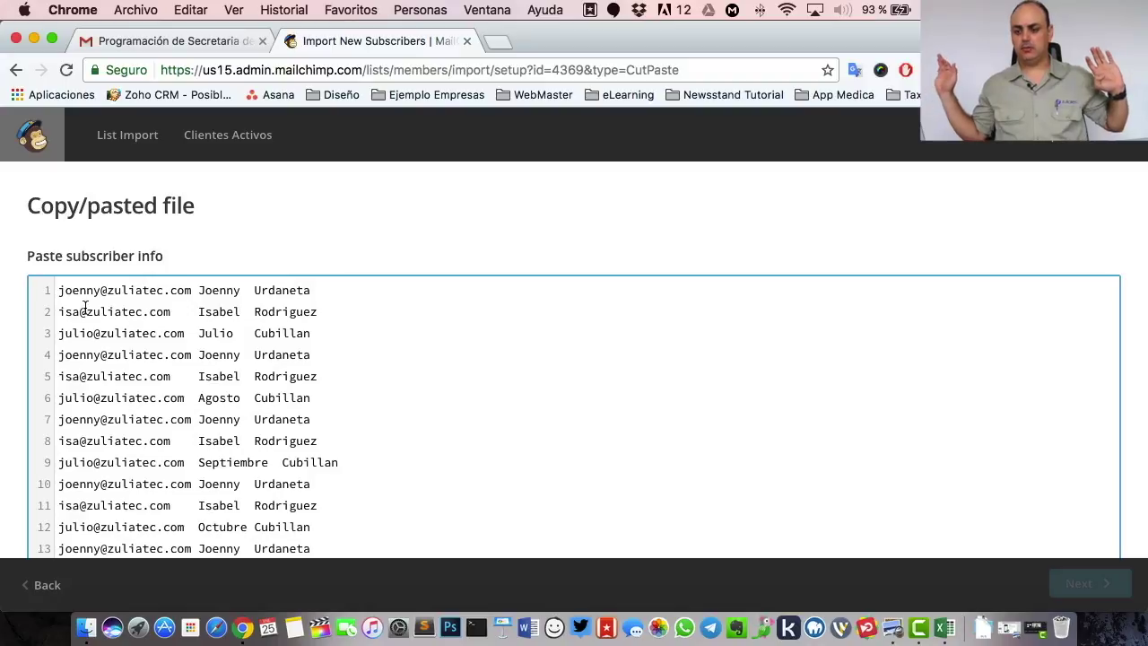
{"action": "scroll", "coordinate": [375, 308], "scroll_direction": "down", "scroll_amount": 20}
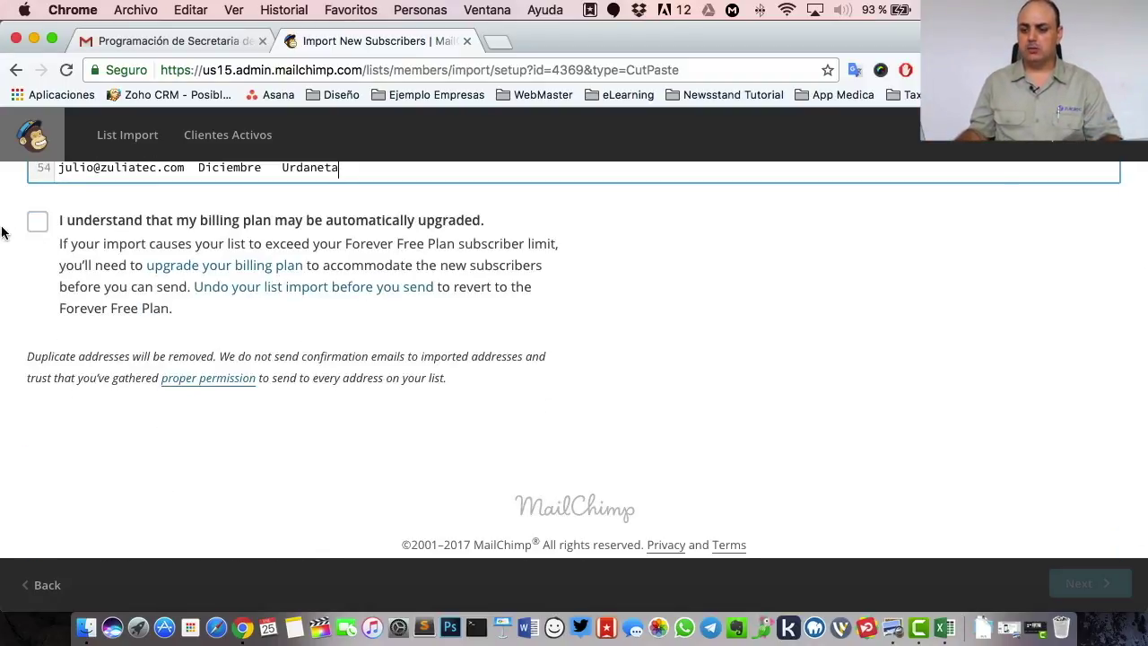
{"action": "left_click", "coordinate": [35, 228]}
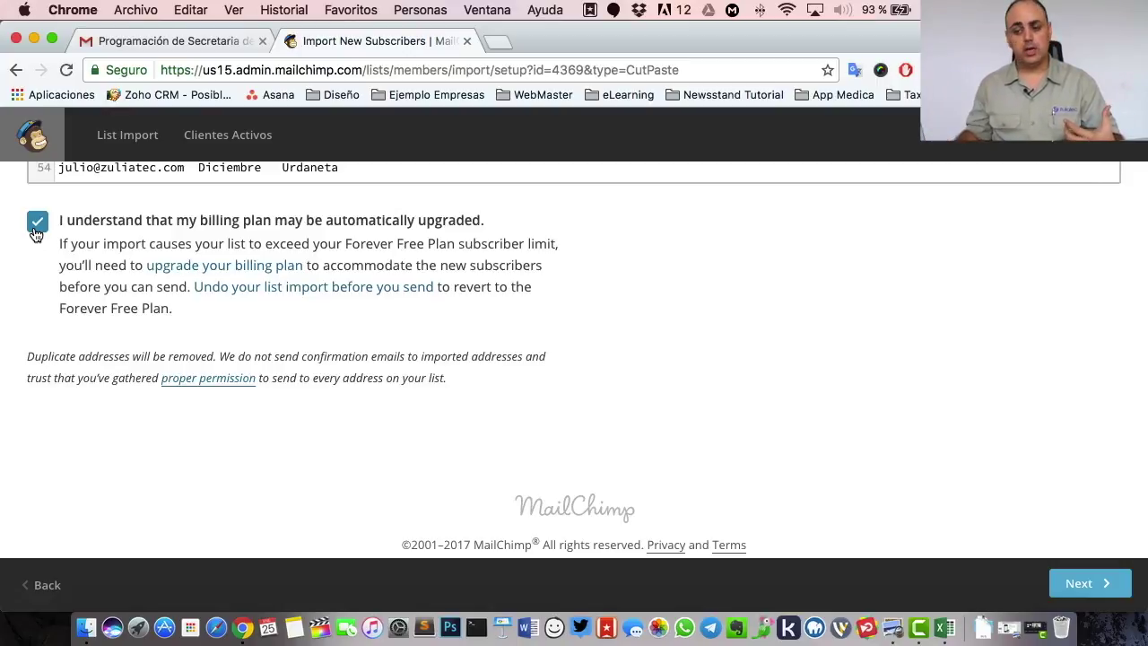
{"action": "left_click", "coordinate": [1081, 584]}
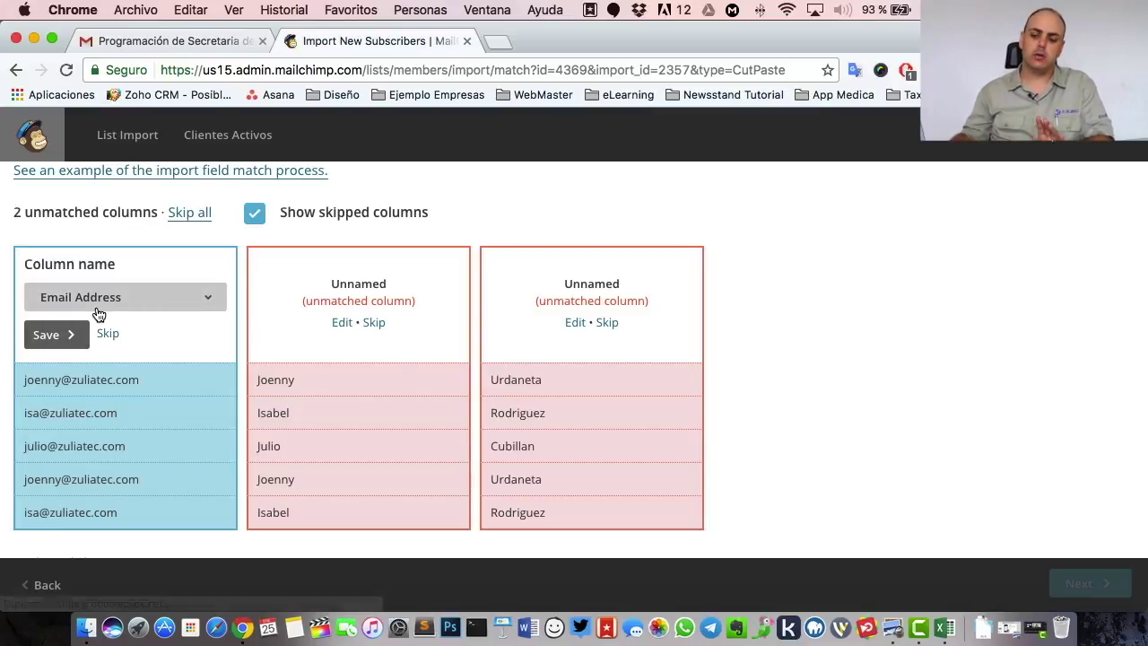
- Map column 1 to Email Address and column 2 to First Name
{"action": "scroll", "coordinate": [99, 314], "scroll_direction": "right", "scroll_amount": 1}
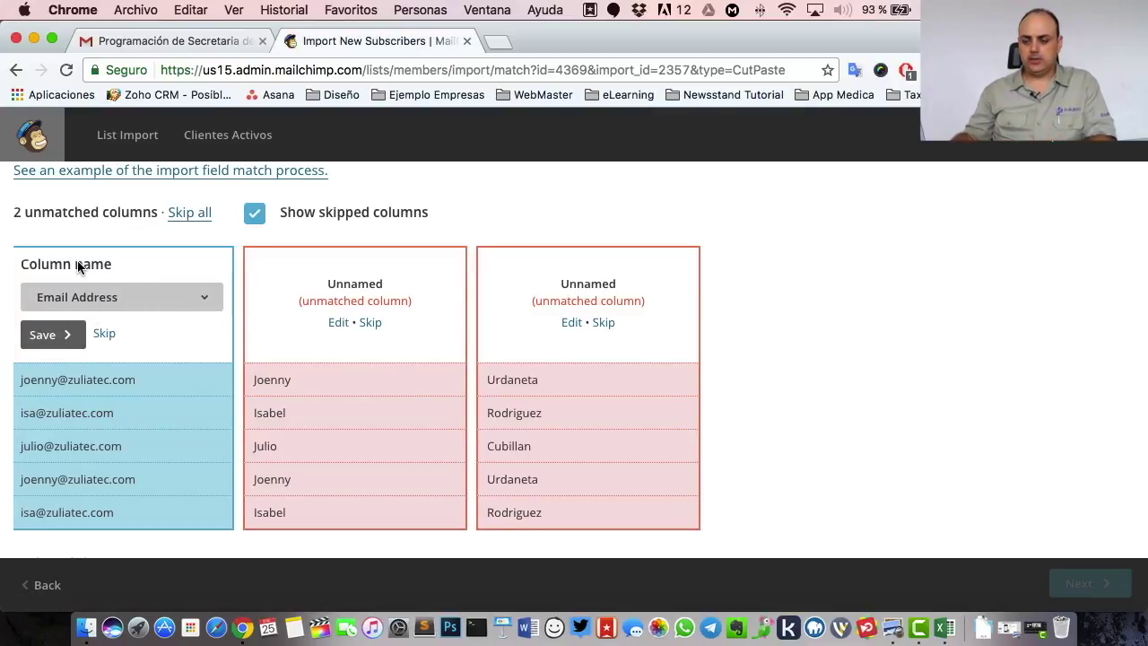
{"action": "left_click", "coordinate": [102, 303]}
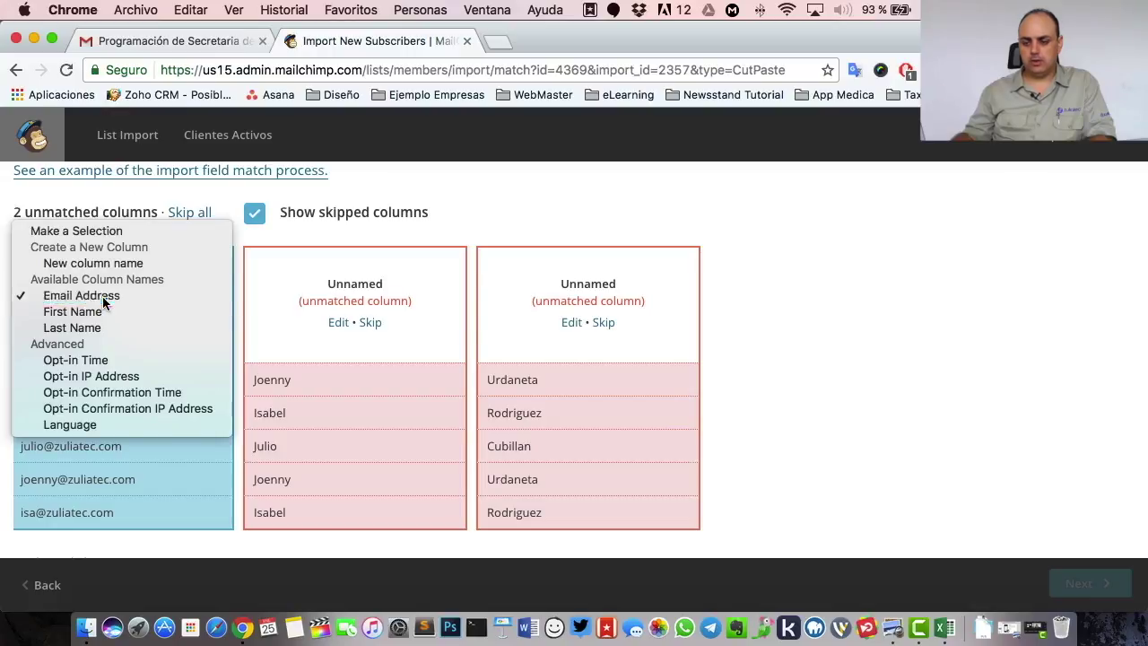
{"action": "left_click", "coordinate": [73, 298]}
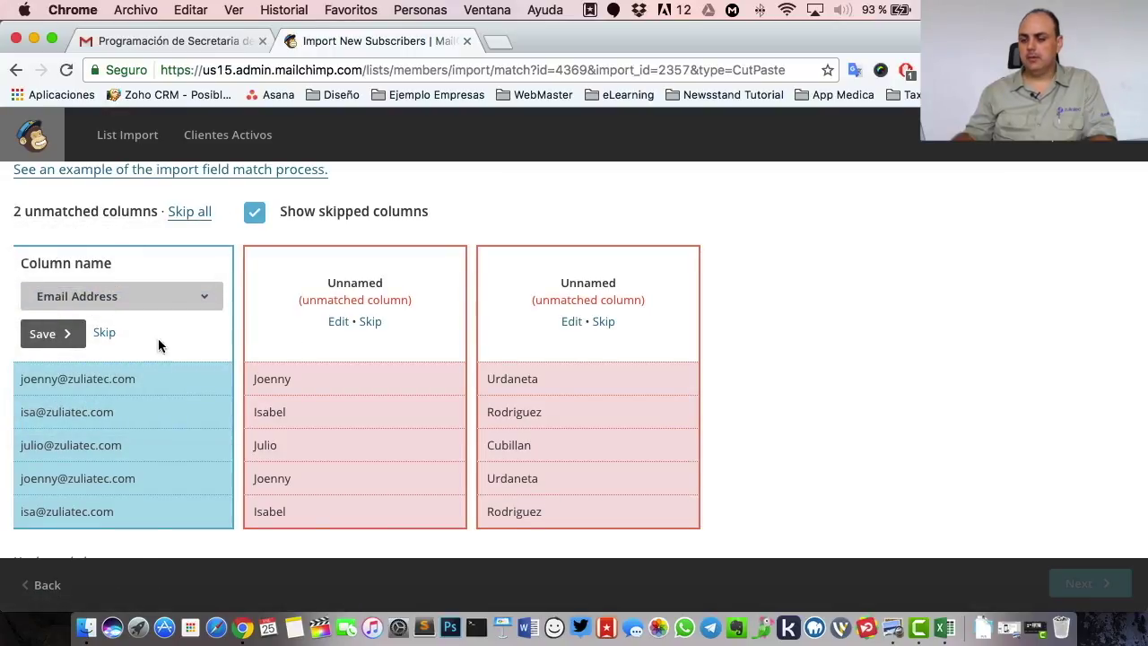
{"action": "left_click", "coordinate": [60, 337]}
{"action": "scroll", "coordinate": [257, 290], "scroll_direction": "right", "scroll_amount": 1}
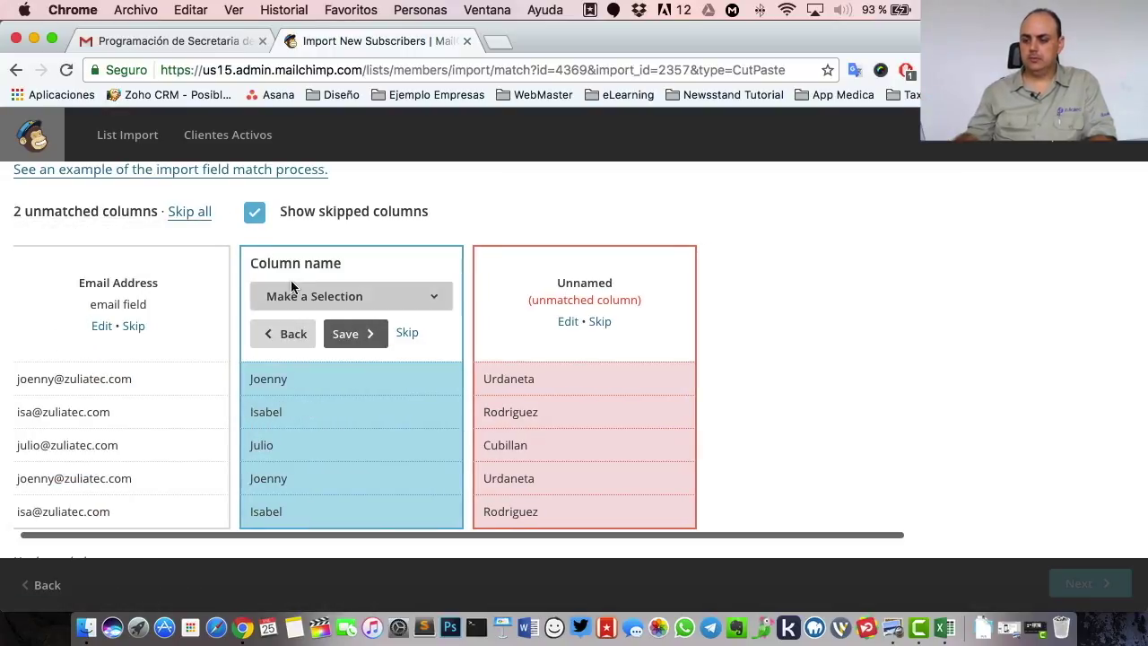
{"action": "left_click", "coordinate": [327, 297]}
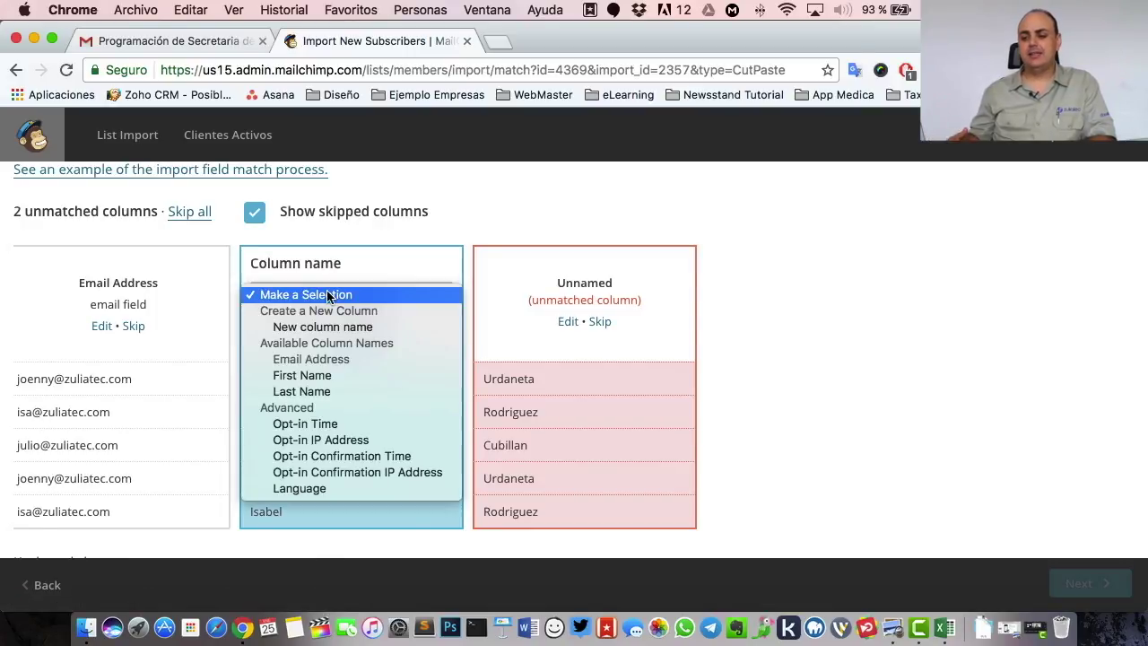
{"action": "left_click", "coordinate": [329, 376]}
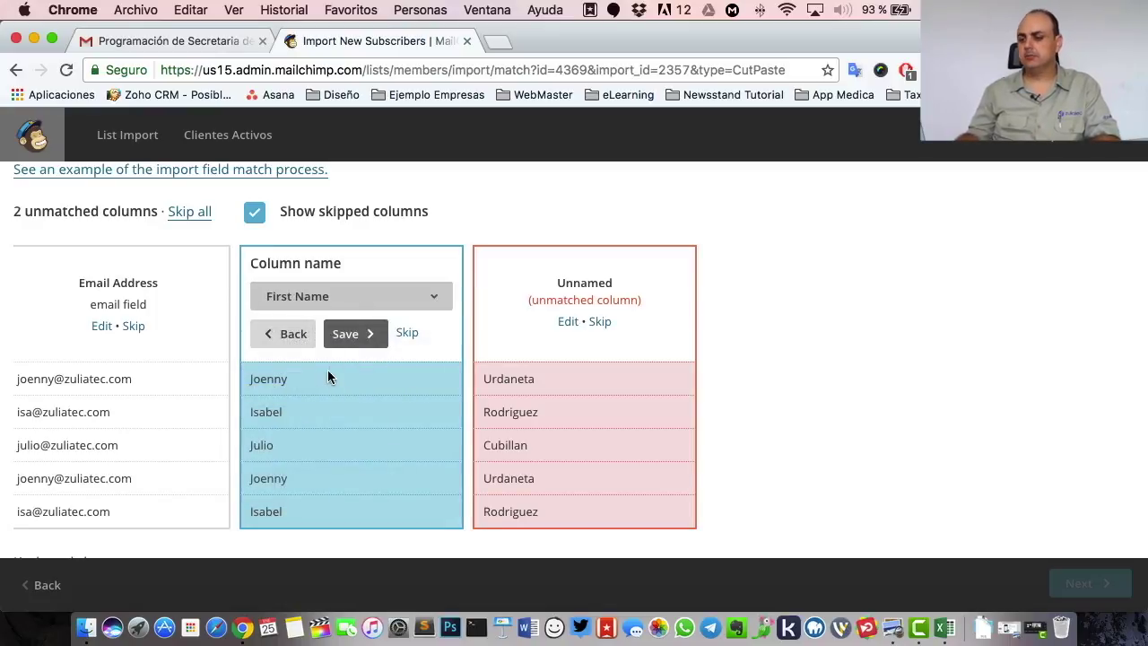
{"action": "left_click", "coordinate": [342, 337]}
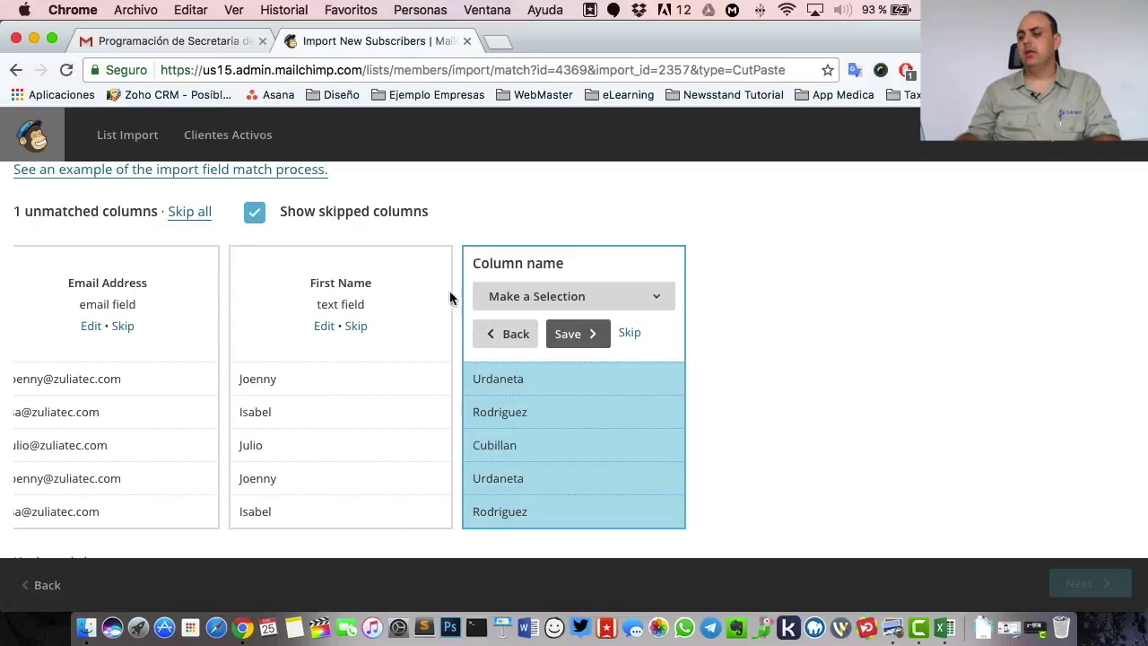
- Map column 3 to Last Name and proceed to the import review
{"action": "left_click", "coordinate": [556, 296]}
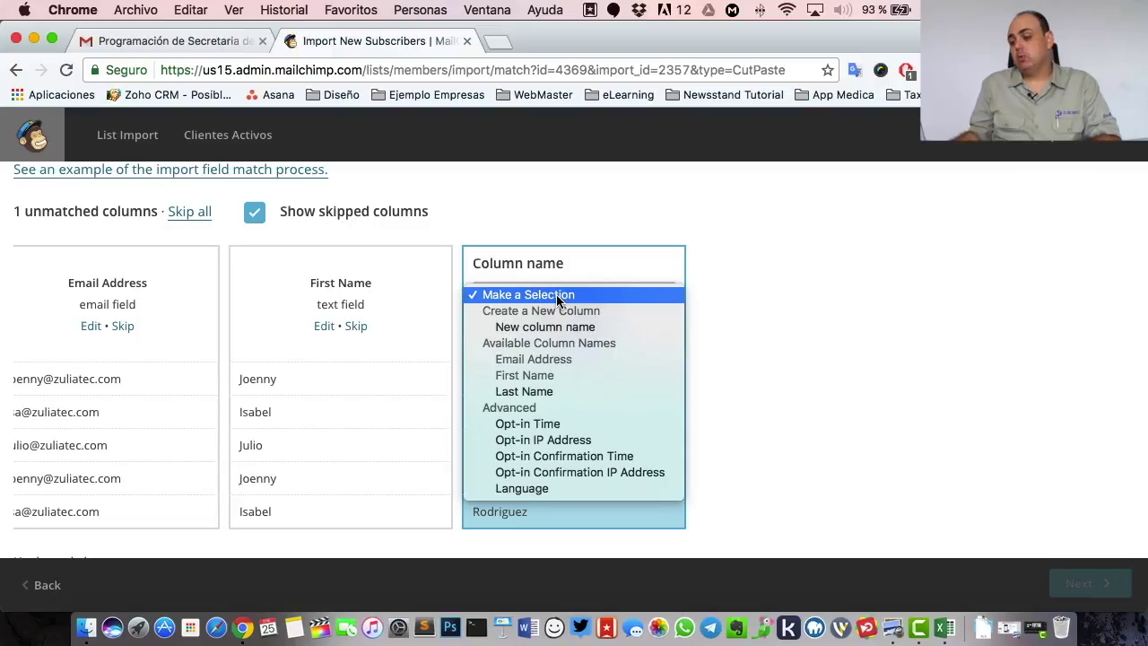
{"action": "left_click", "coordinate": [550, 393]}
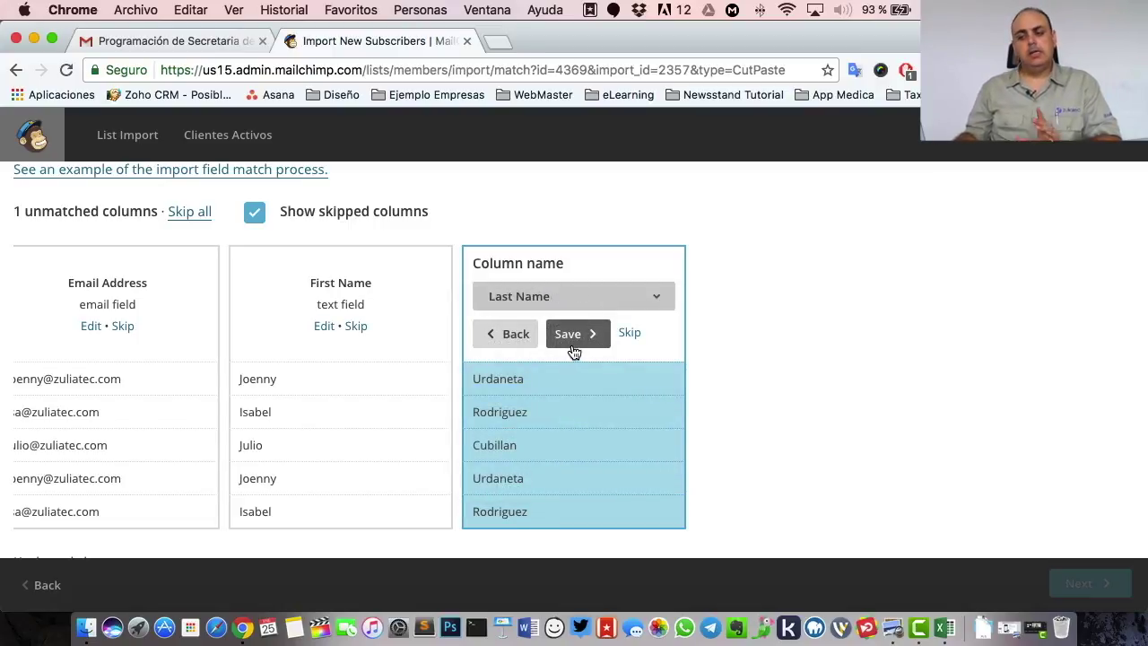
{"action": "left_click", "coordinate": [571, 352]}
{"action": "scroll", "coordinate": [763, 375], "scroll_direction": "down", "scroll_amount": 3}
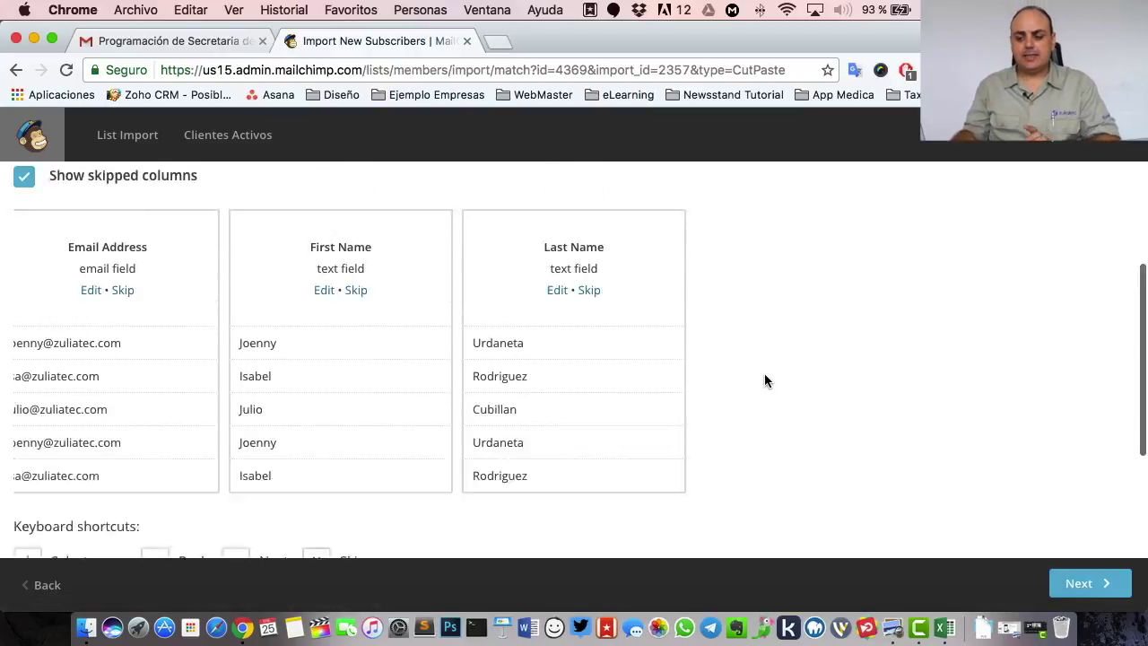
{"action": "scroll", "coordinate": [765, 382], "scroll_direction": "down", "scroll_amount": 1}
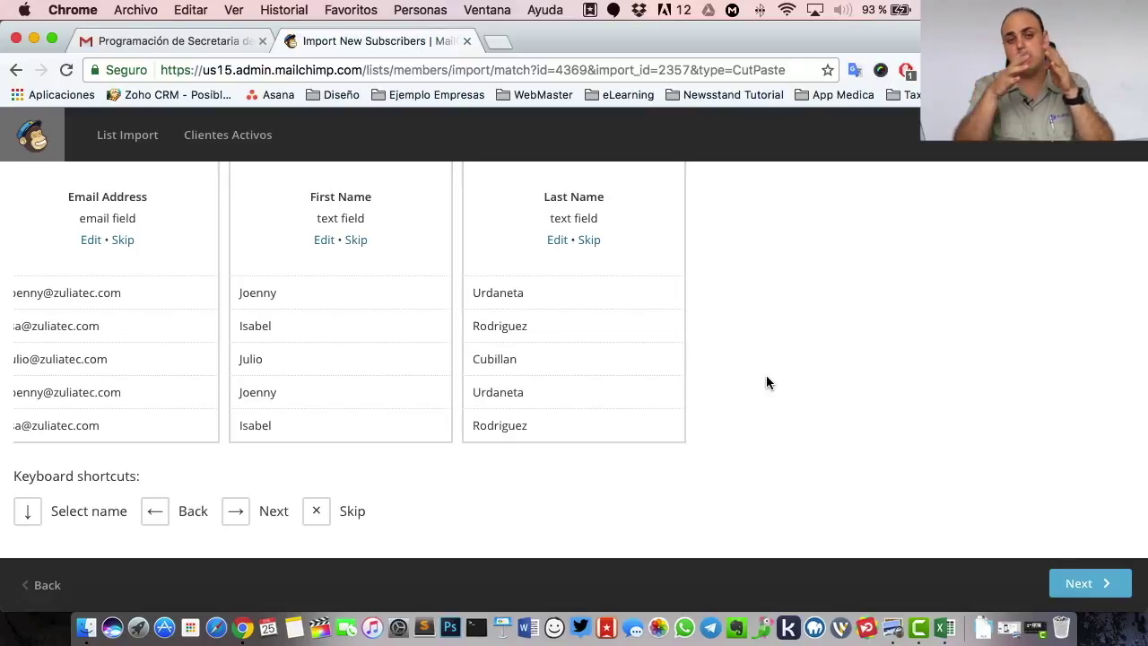
{"action": "scroll", "coordinate": [690, 353], "scroll_direction": "up", "scroll_amount": 2}
{"action": "scroll", "coordinate": [691, 353], "scroll_direction": "left", "scroll_amount": 1}
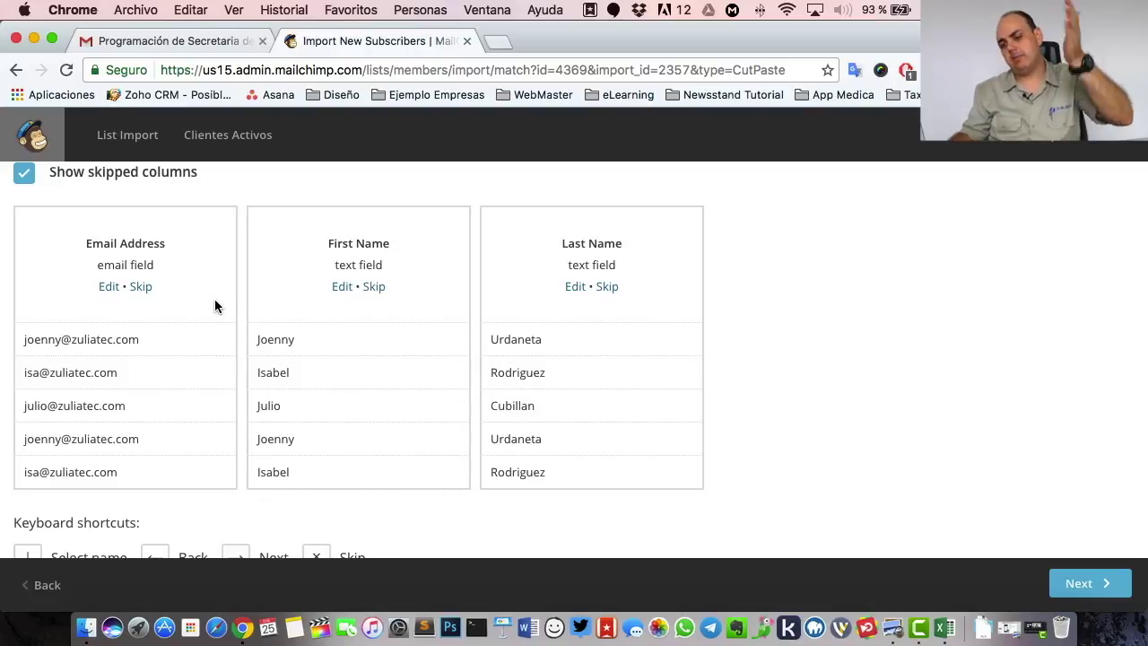
{"action": "left_click", "coordinate": [1084, 583]}
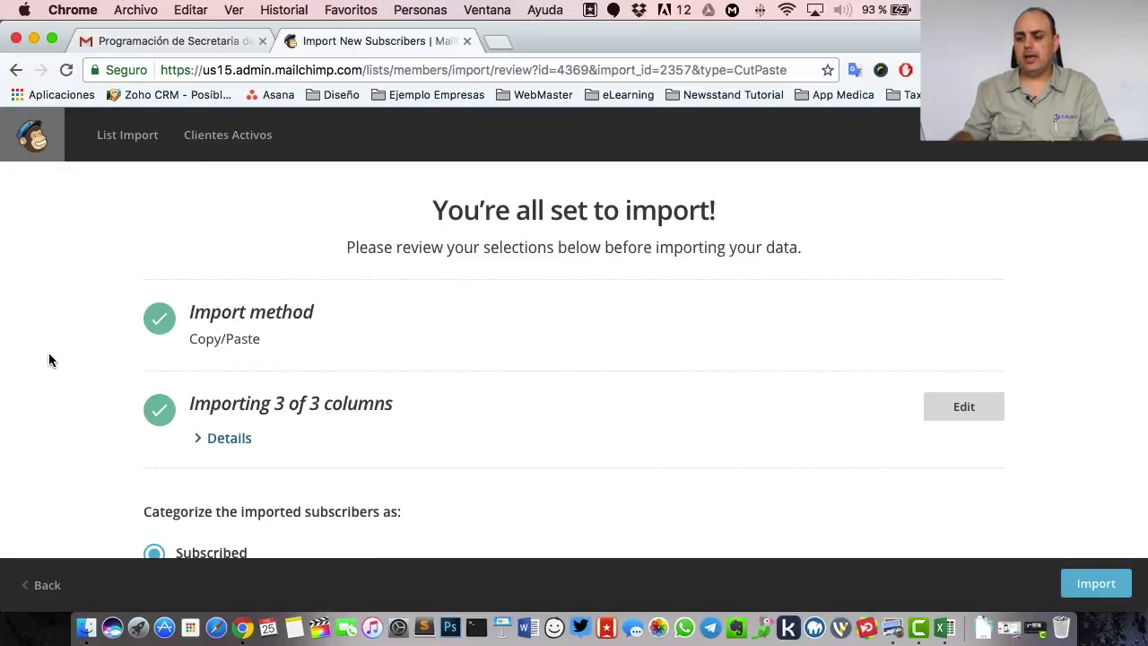
- Enable 'Auto-update my existing list' and import the 54 contacts into Clientes Activos
{"action": "scroll", "coordinate": [50, 357], "scroll_direction": "down", "scroll_amount": 1}
{"action": "scroll", "coordinate": [49, 358], "scroll_direction": "up", "scroll_amount": 1}
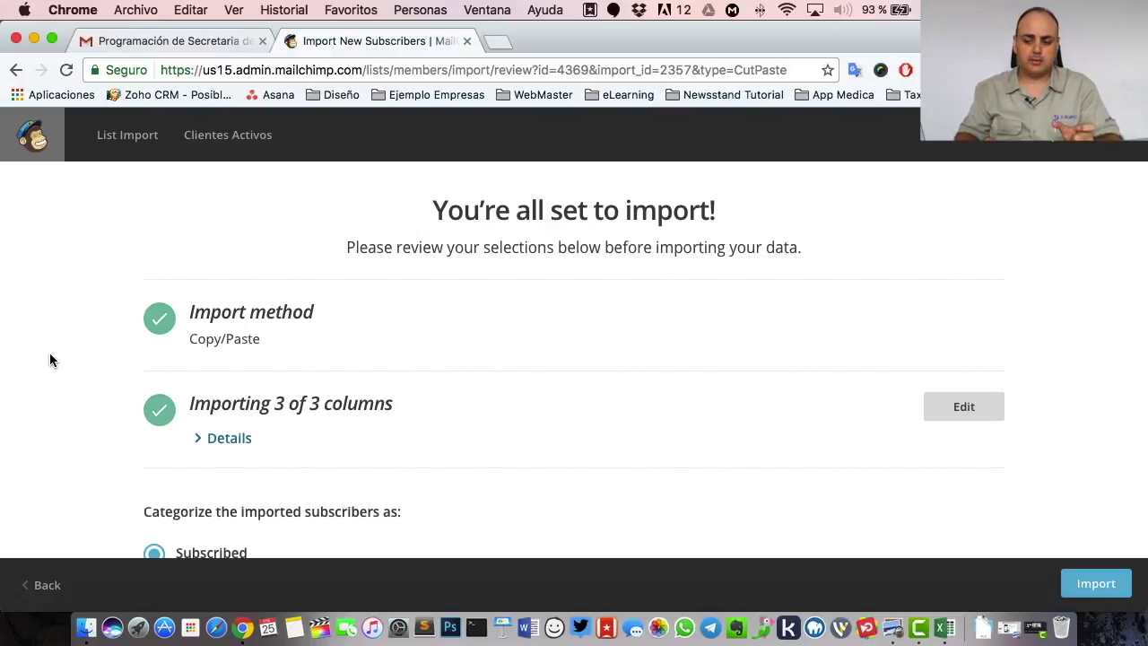
{"action": "scroll", "coordinate": [287, 363], "scroll_direction": "down", "scroll_amount": 5}
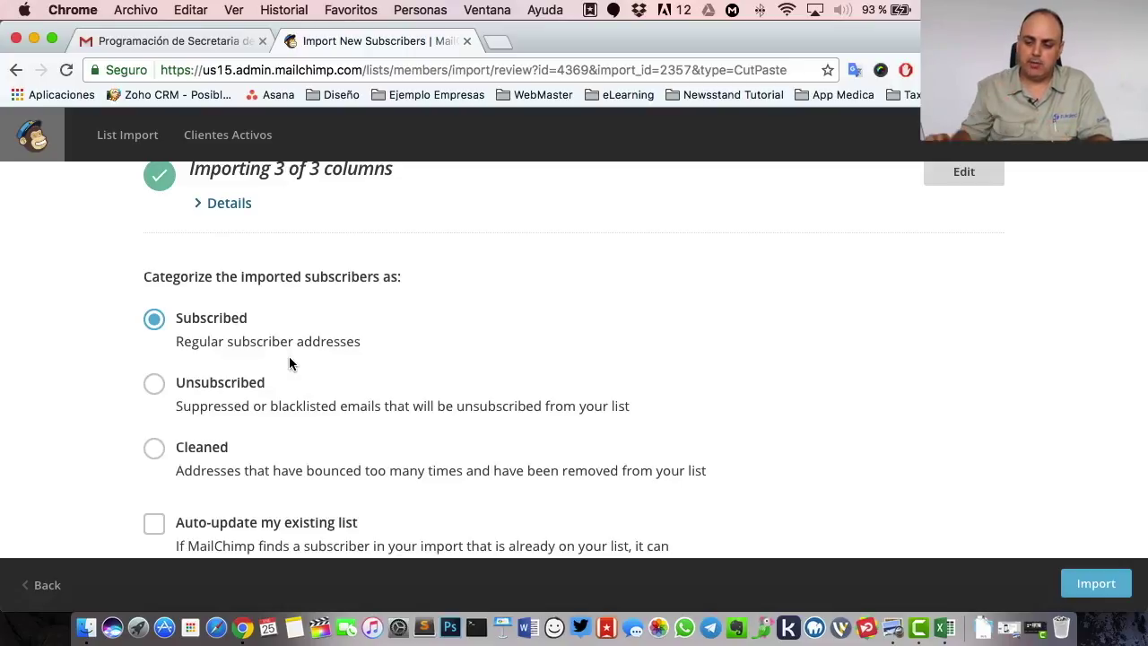
{"action": "scroll", "coordinate": [289, 363], "scroll_direction": "down", "scroll_amount": 2}
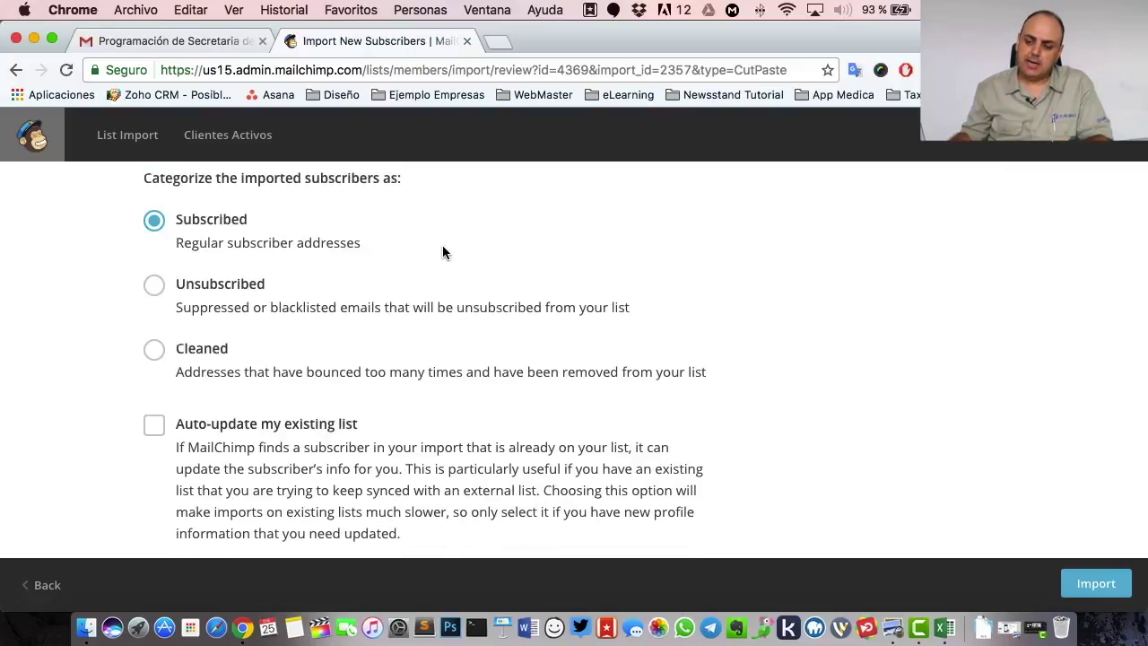
{"action": "scroll", "coordinate": [442, 249], "scroll_direction": "down", "scroll_amount": 2}
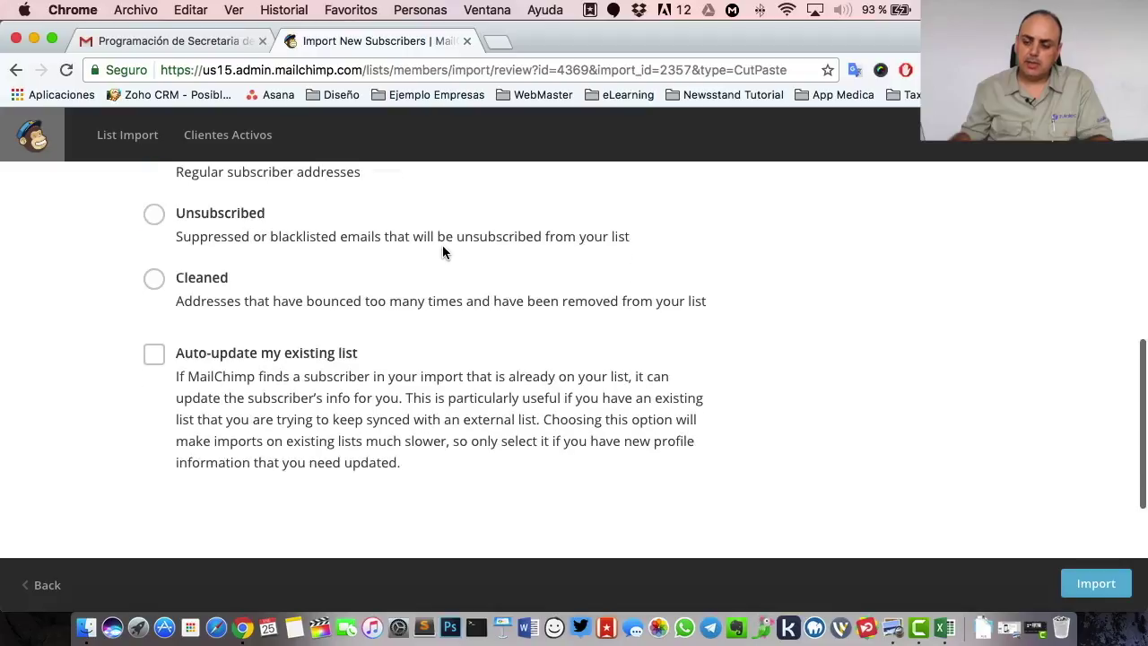
{"action": "left_click", "coordinate": [218, 357]}
{"action": "scroll", "coordinate": [359, 361], "scroll_direction": "down", "scroll_amount": 1}
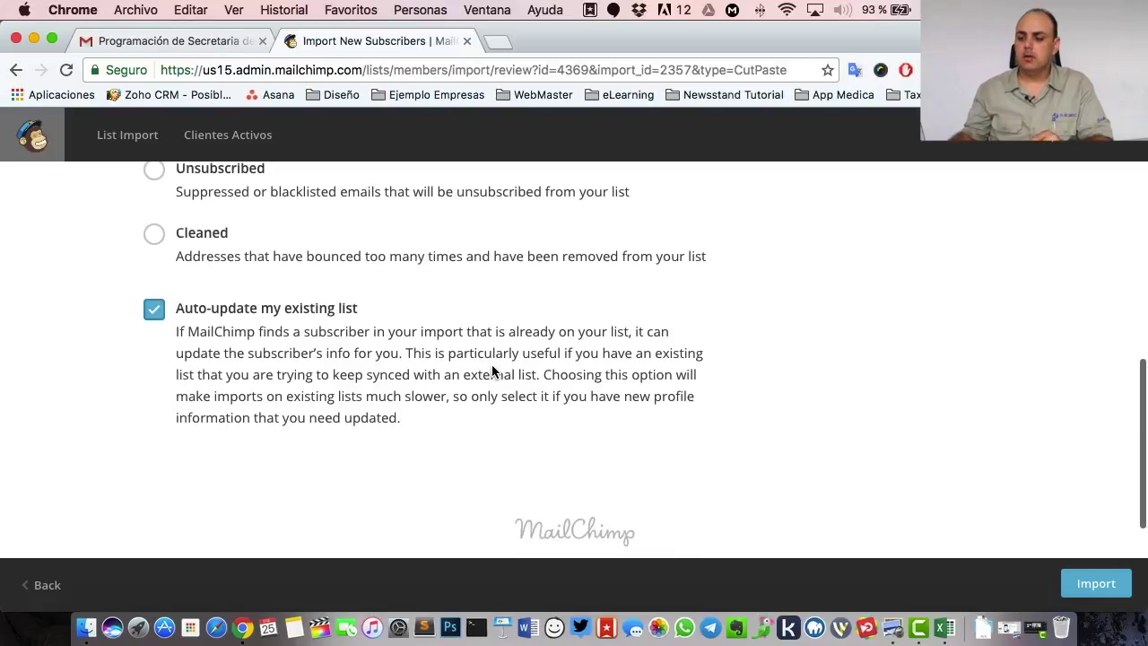
{"action": "left_click", "coordinate": [1092, 584]}
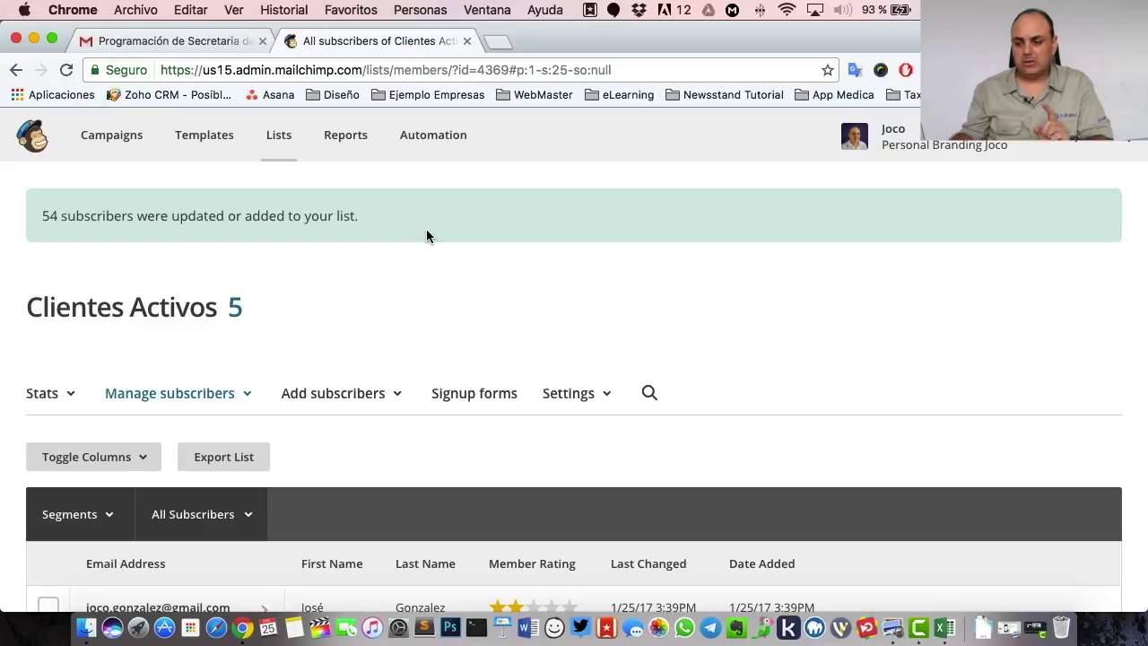
- Review the five Clientes Activos subscribers in MailChimp, then switch to Gmail
{"action": "scroll", "coordinate": [427, 235], "scroll_direction": "down", "scroll_amount": 2}
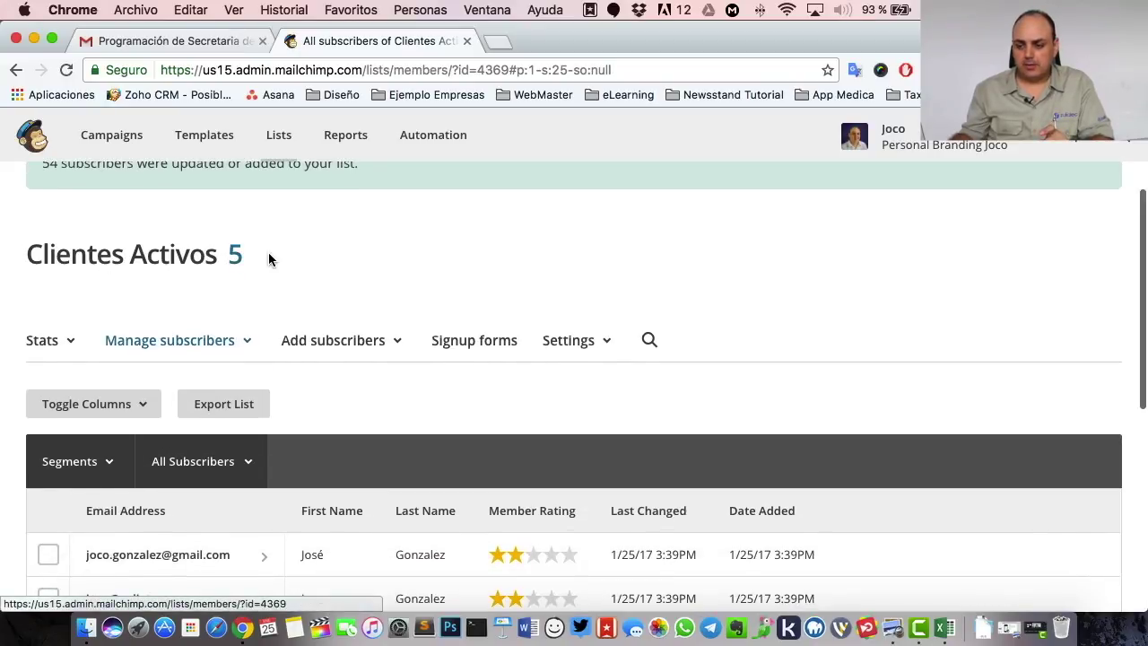
{"action": "scroll", "coordinate": [407, 237], "scroll_direction": "up", "scroll_amount": 1}
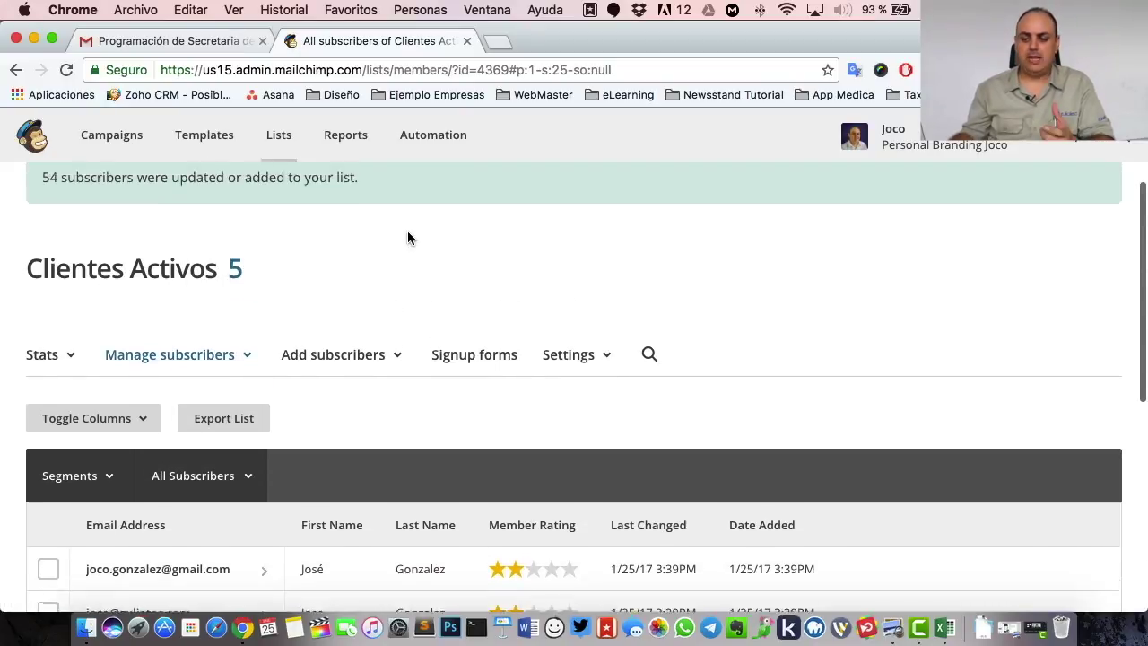
{"action": "scroll", "coordinate": [407, 237], "scroll_direction": "down", "scroll_amount": 10}
{"action": "scroll", "coordinate": [408, 238], "scroll_direction": "up", "scroll_amount": 4}
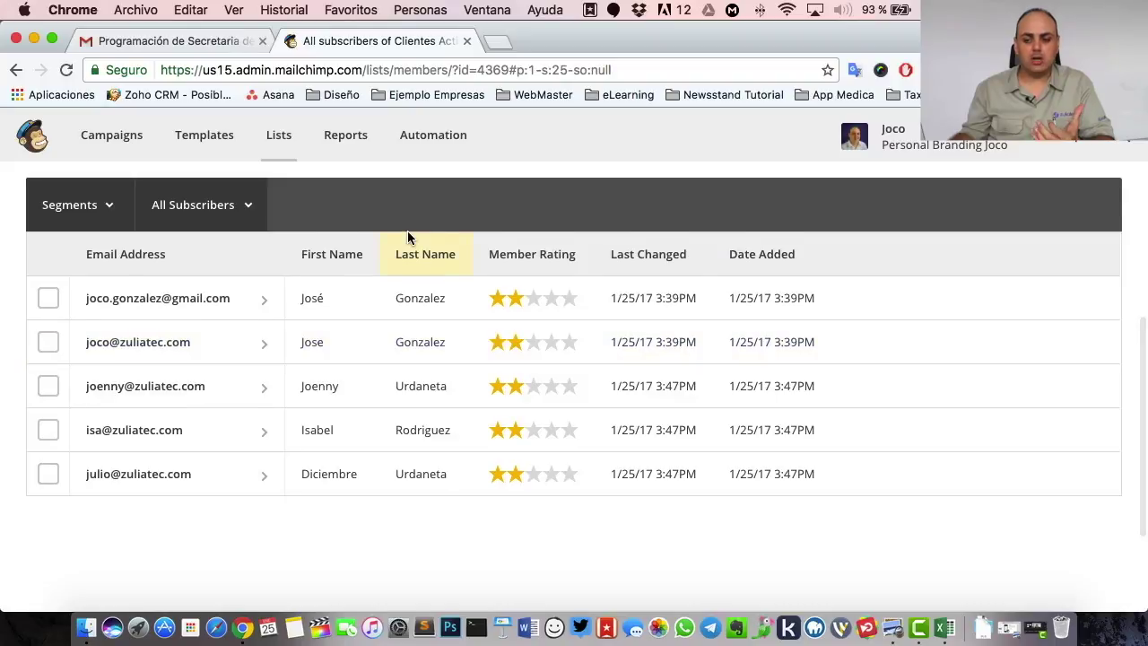
{"action": "scroll", "coordinate": [407, 237], "scroll_direction": "up", "scroll_amount": 5}
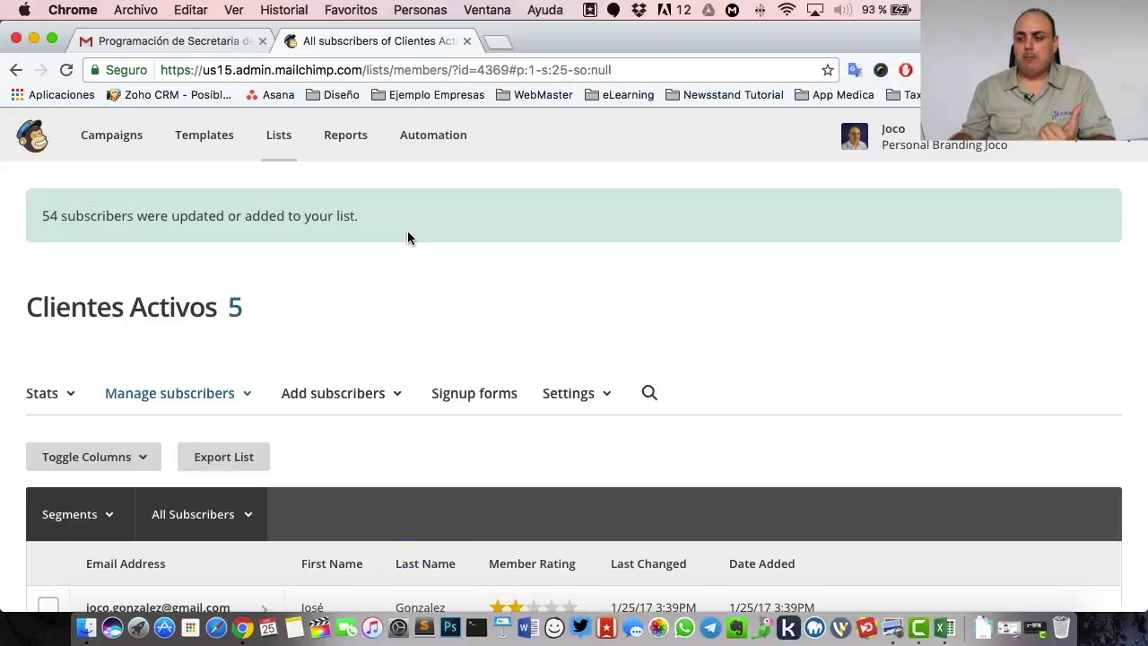
{"action": "left_click", "coordinate": [179, 41]}
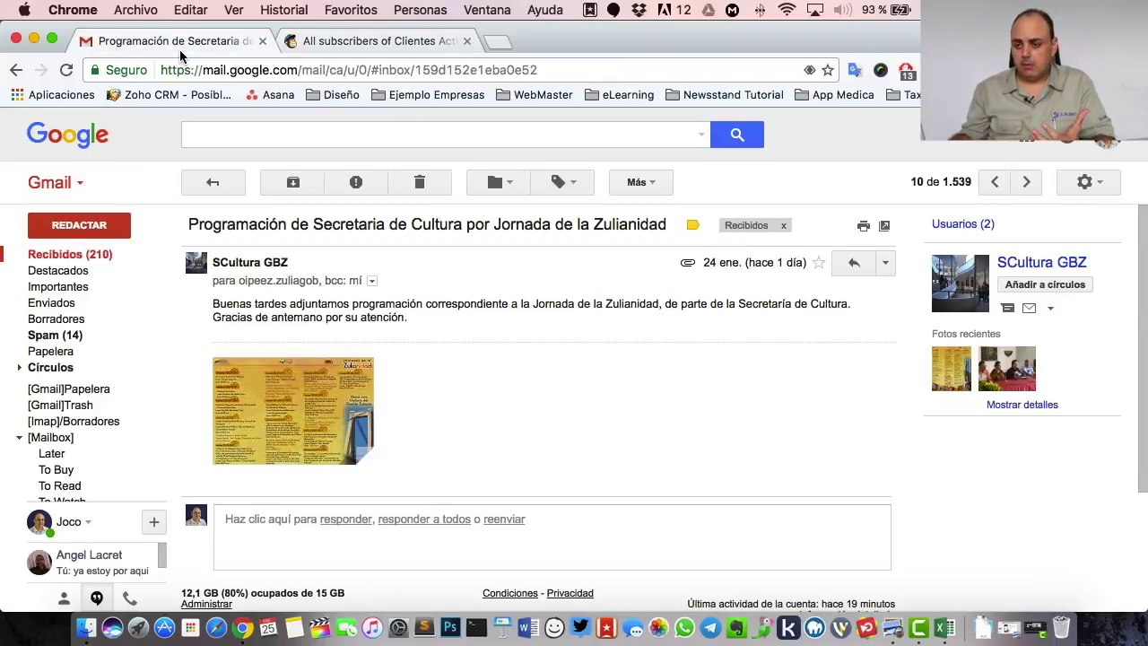
- Read the 'MailChimp List Import Complete' notice under Notificaciones, then return to Clientes Activos
{"action": "left_click", "coordinate": [93, 259]}
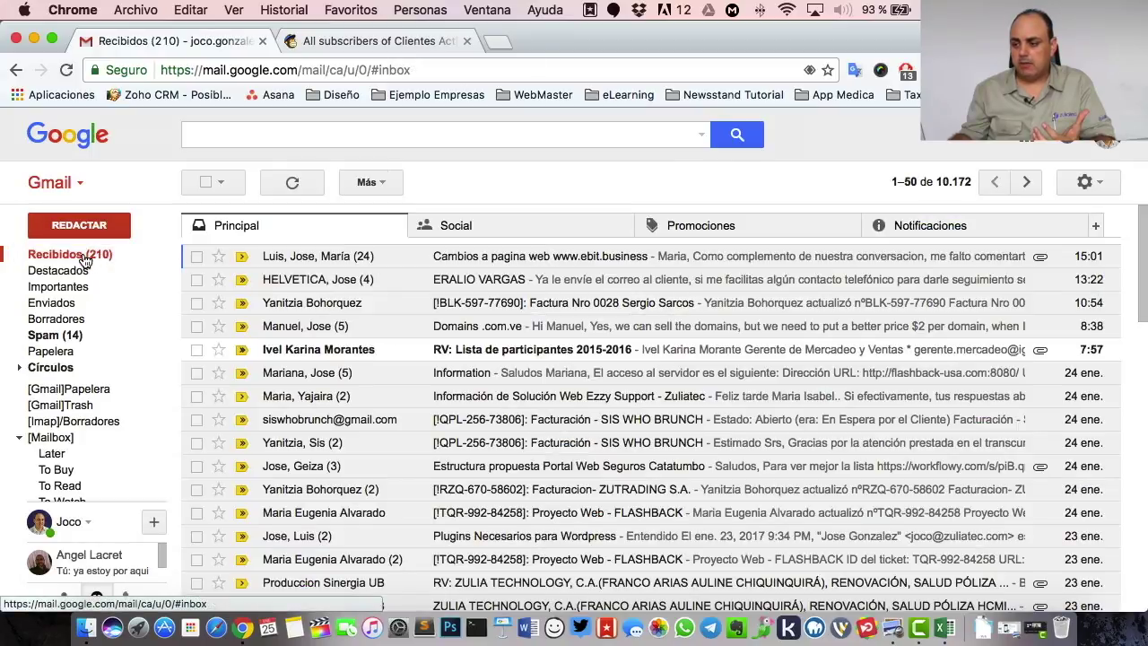
{"action": "left_click", "coordinate": [85, 260]}
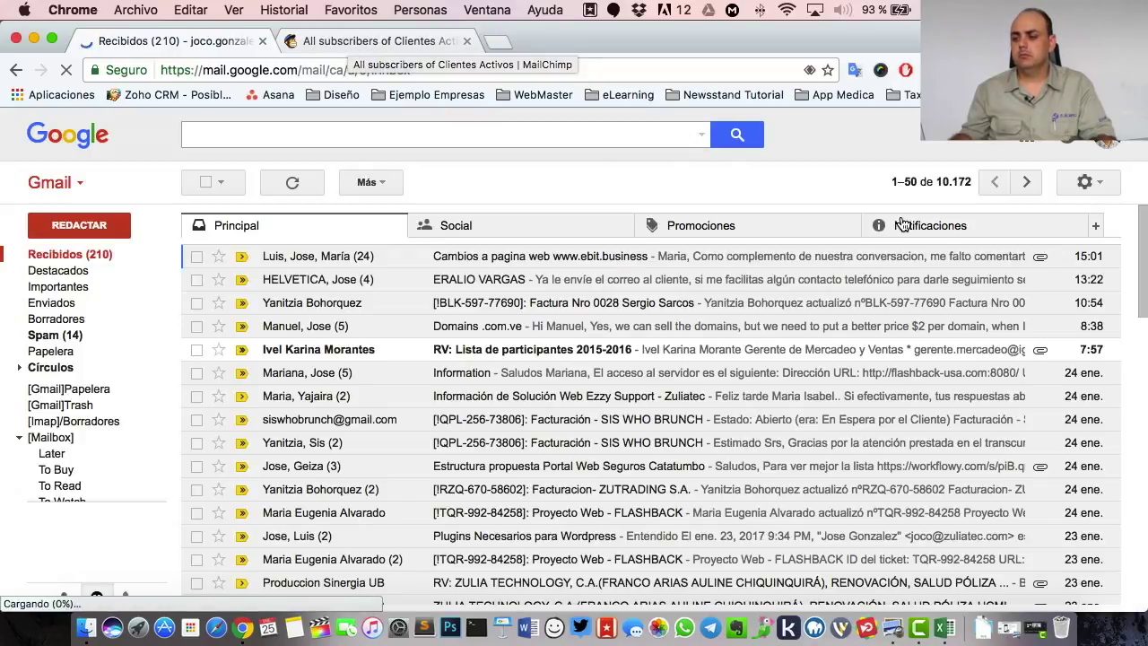
{"action": "left_click", "coordinate": [933, 239]}
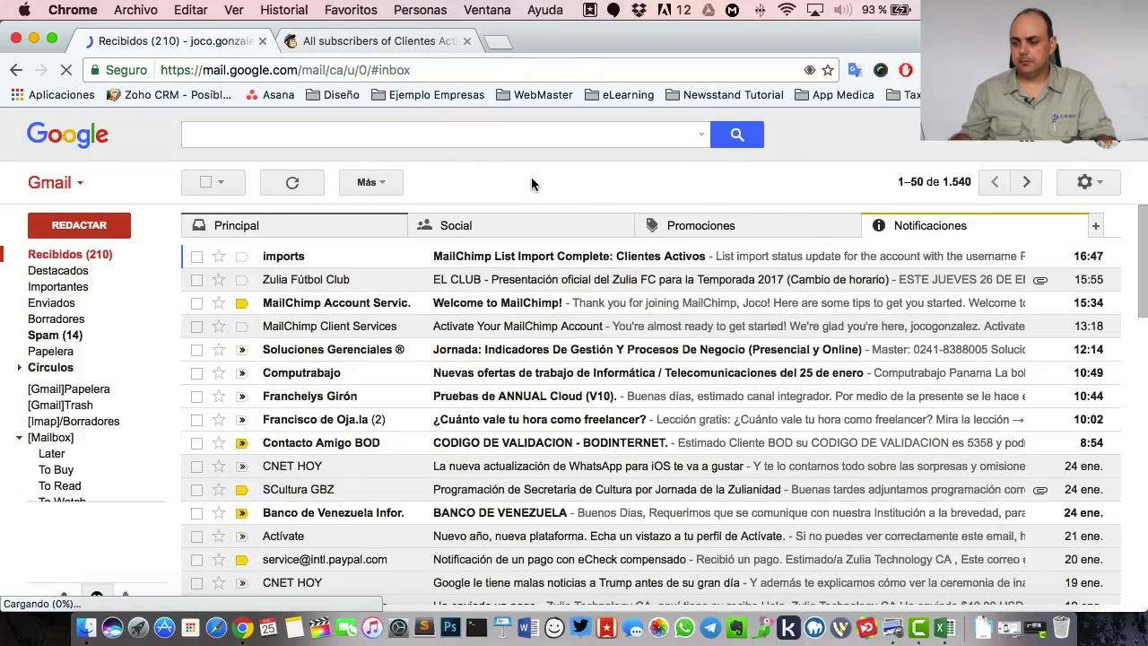
{"action": "left_click", "coordinate": [491, 261]}
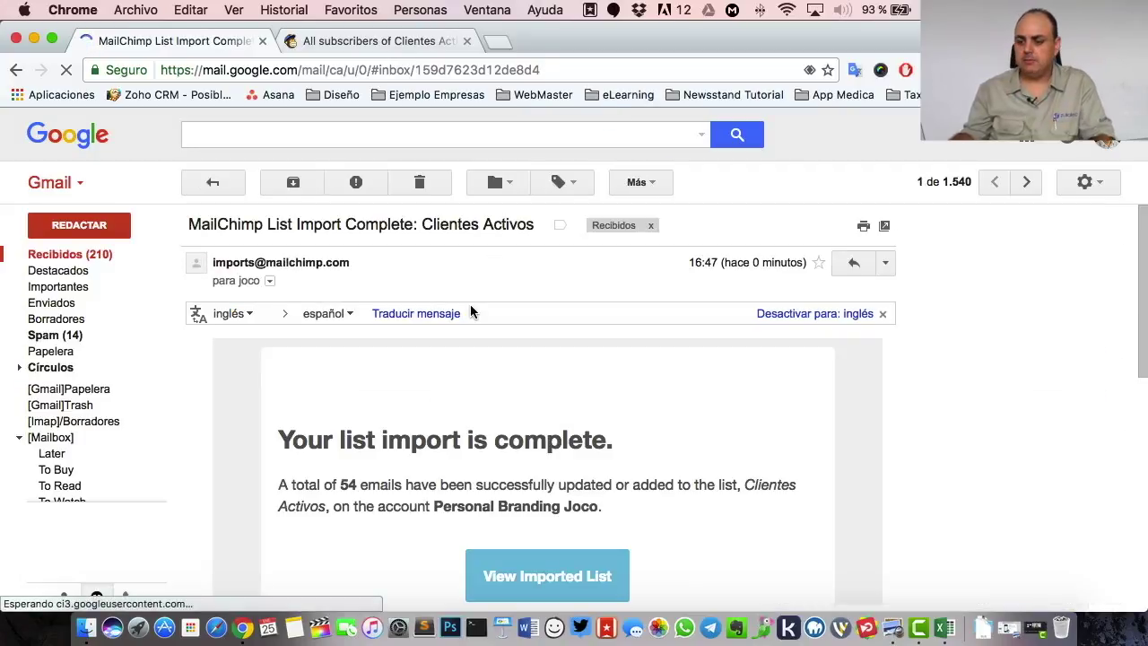
{"action": "scroll", "coordinate": [471, 311], "scroll_direction": "down", "scroll_amount": 3}
{"action": "left_click_drag", "start_coordinate": [279, 335], "coordinate": [718, 334]}
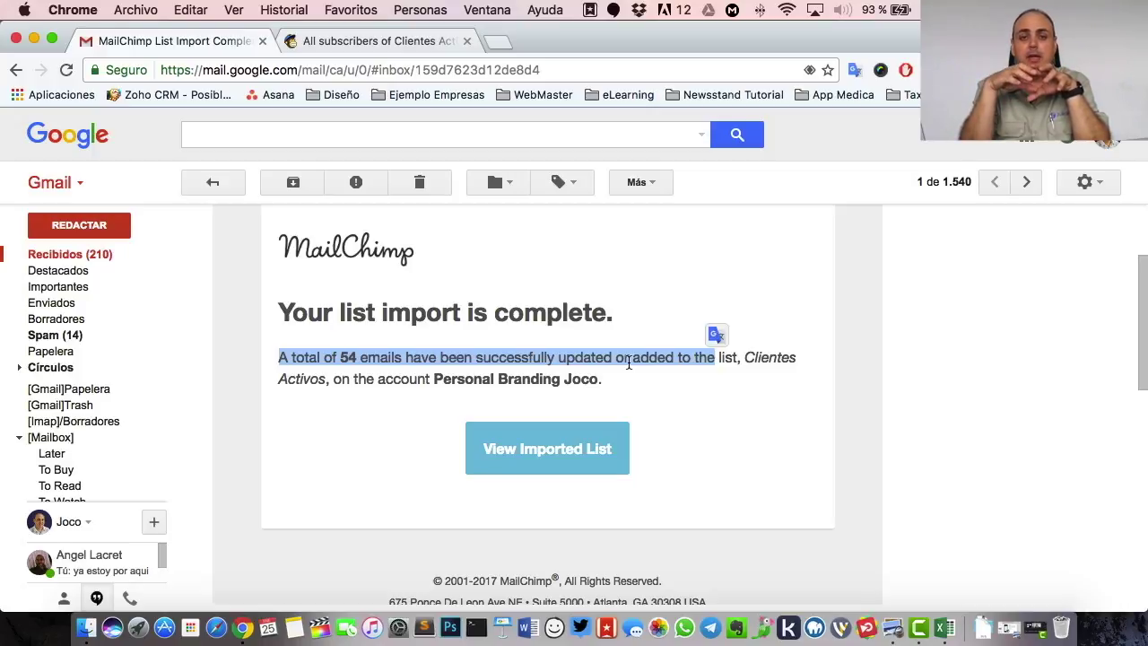
{"action": "left_click", "coordinate": [398, 42]}
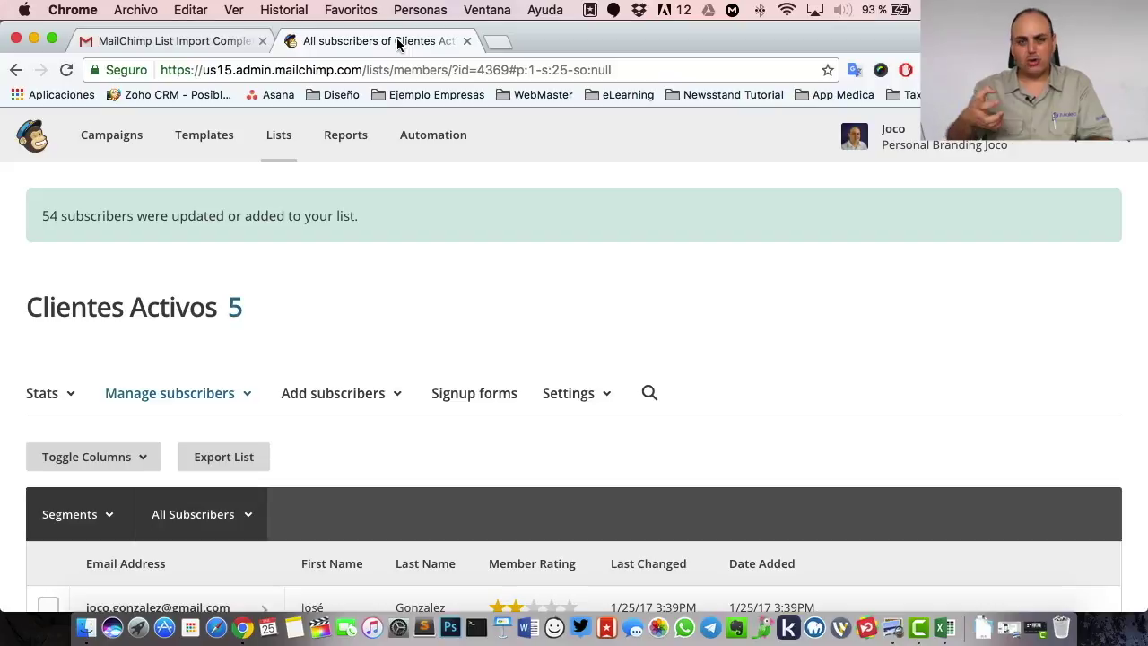
- Scroll the Clientes Activos subscribers, then go to the Lists overview
{"action": "scroll", "coordinate": [428, 310], "scroll_direction": "down", "scroll_amount": 5}
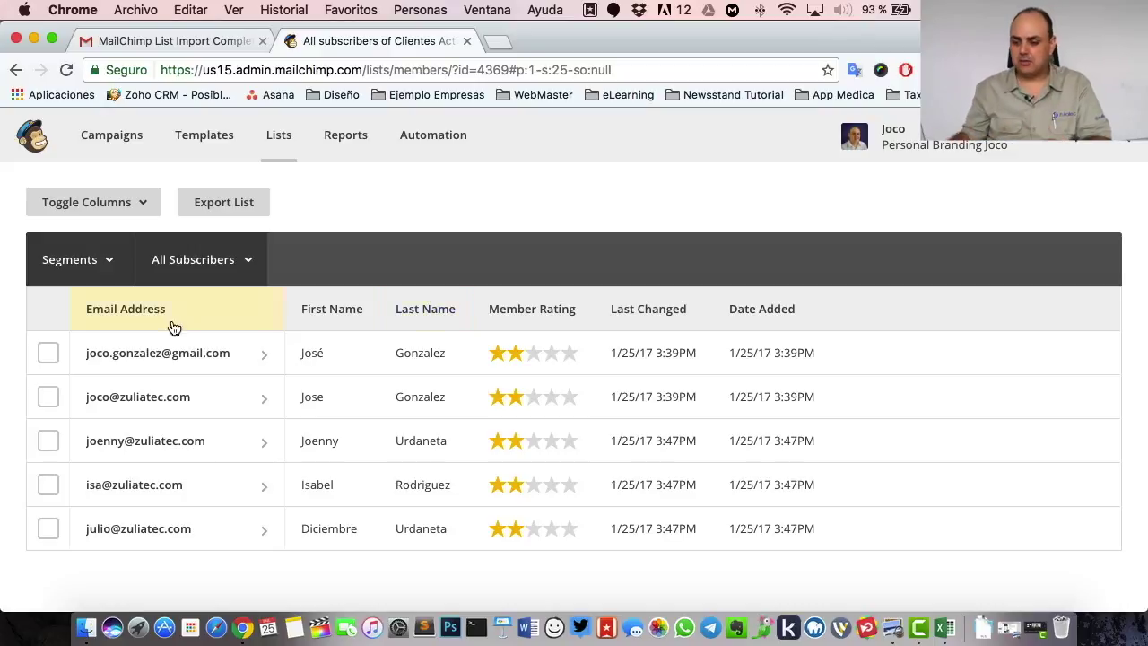
{"action": "scroll", "coordinate": [274, 418], "scroll_direction": "up", "scroll_amount": 5}
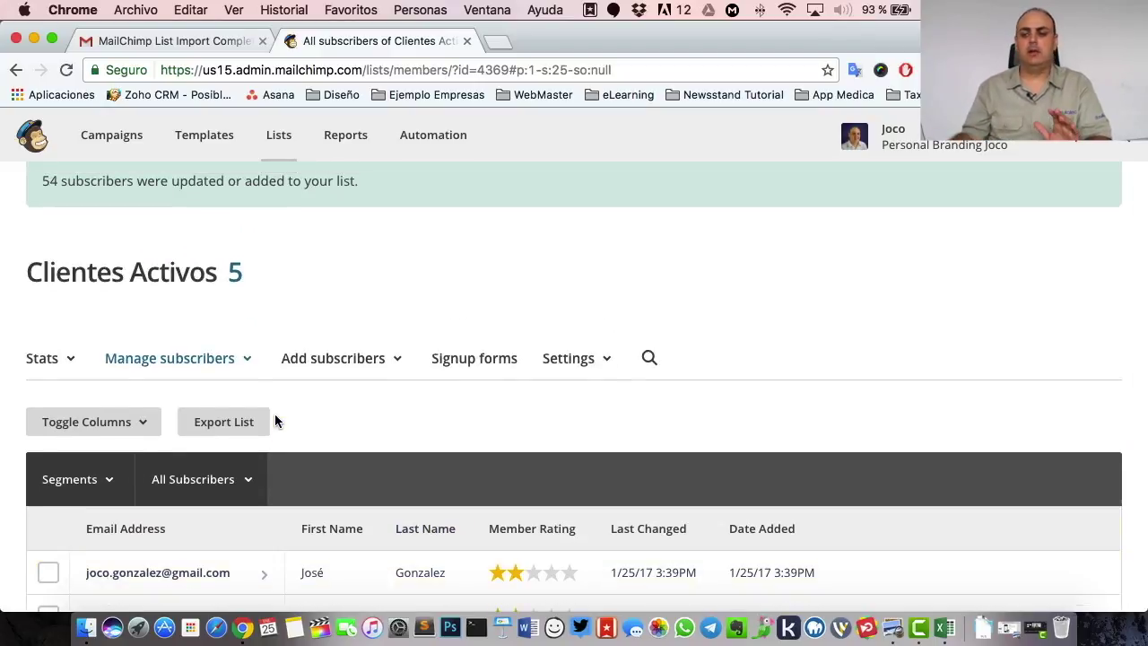
{"action": "left_click", "coordinate": [280, 134]}
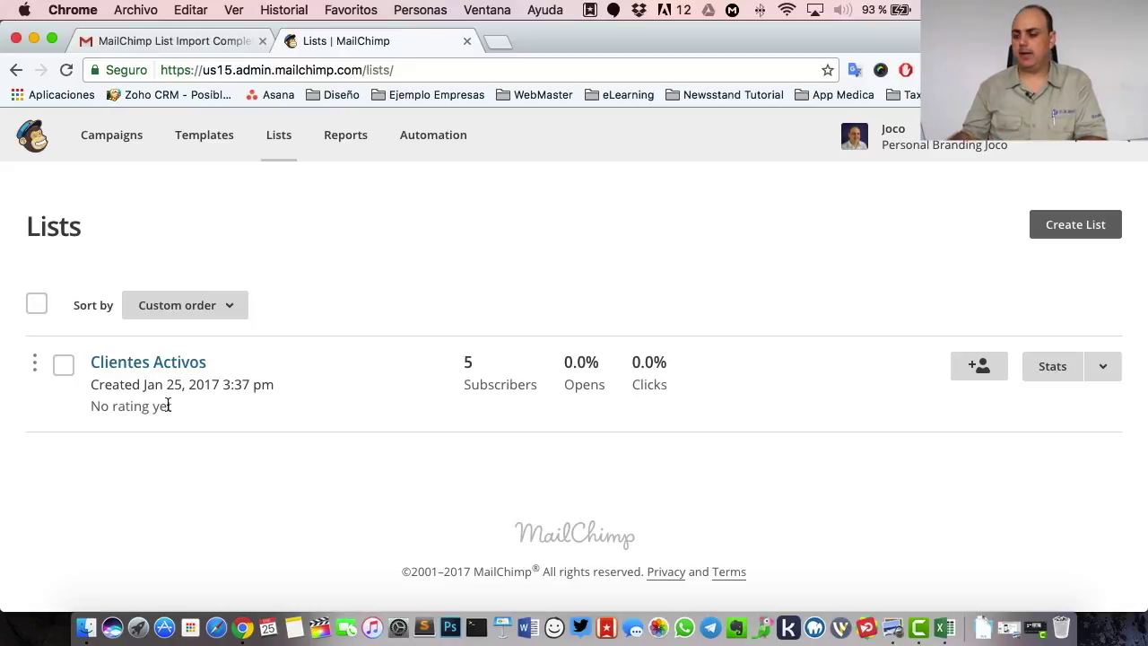
- Create a new Regular campaign from the Campaigns page
{"action": "left_click", "coordinate": [141, 144]}
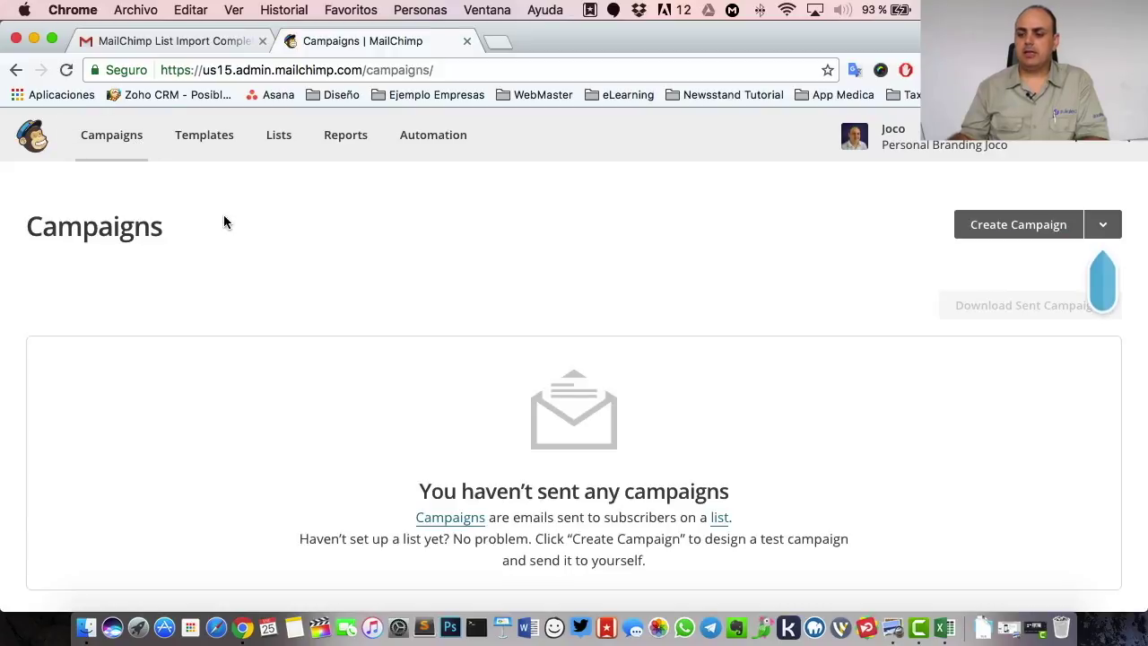
{"action": "left_click", "coordinate": [1055, 233]}
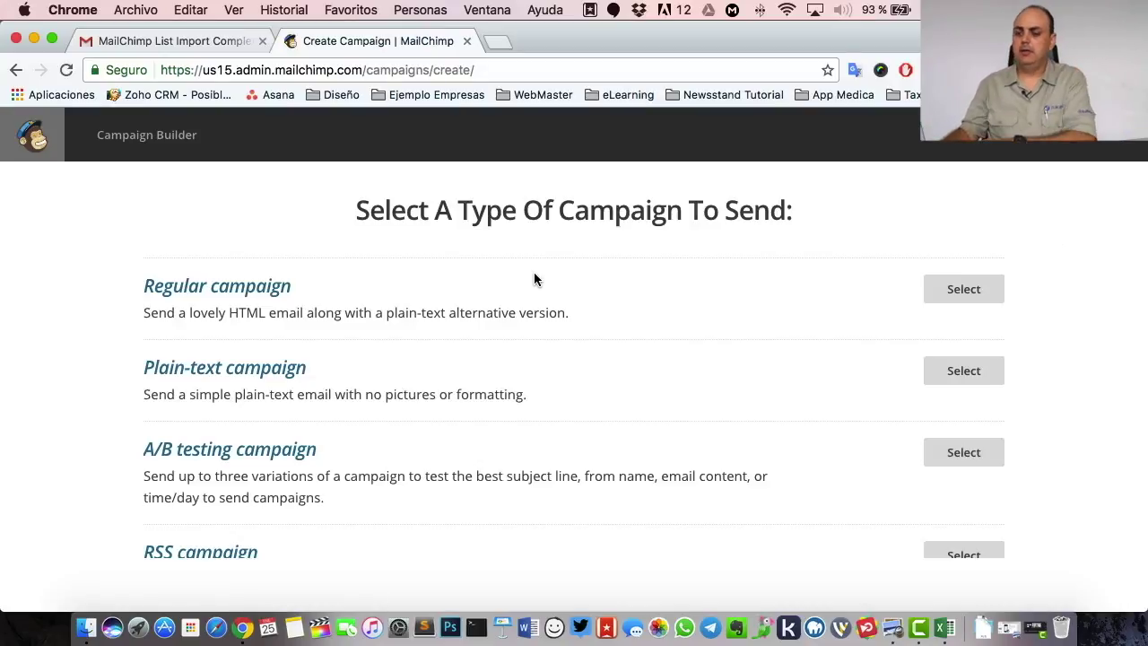
{"action": "scroll", "coordinate": [532, 272], "scroll_direction": "down", "scroll_amount": 5}
{"action": "scroll", "coordinate": [534, 272], "scroll_direction": "up", "scroll_amount": 4}
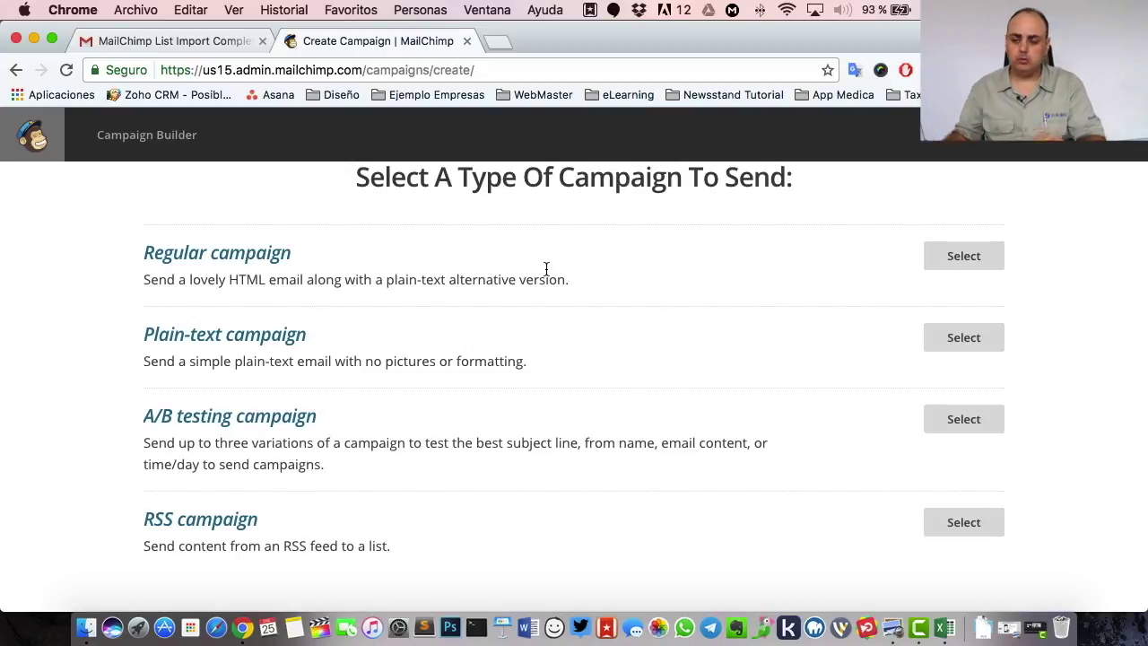
{"action": "left_click", "coordinate": [986, 259]}
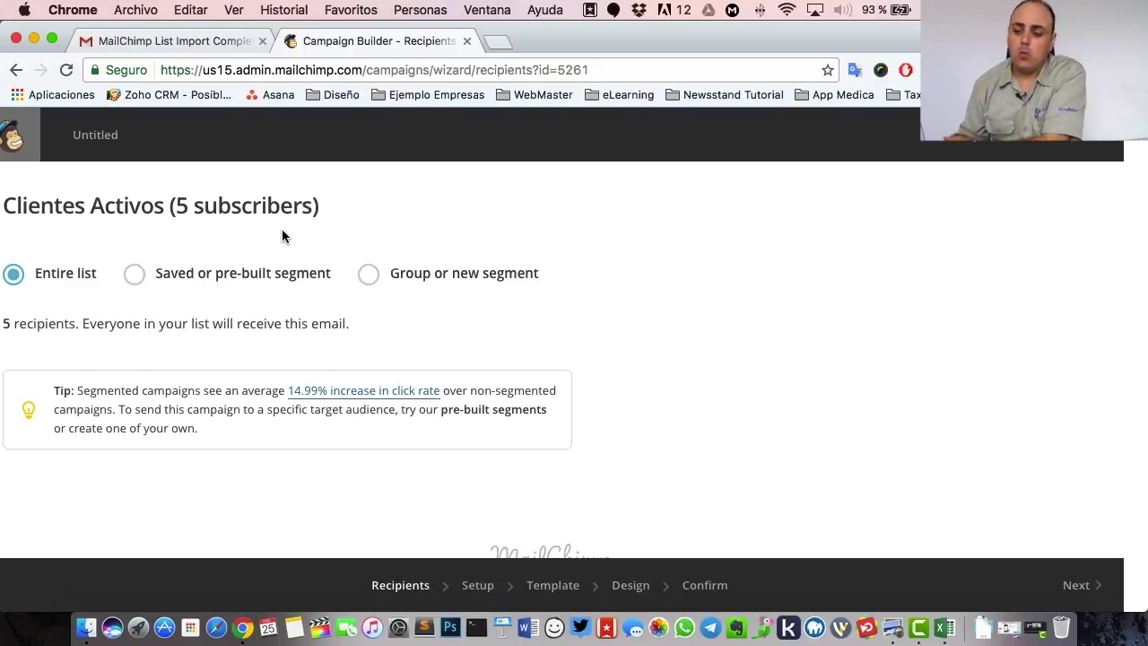
- Try the segment options, choose Entire list for Clientes Activos, and continue to Setup
{"action": "left_click", "coordinate": [159, 274]}
{"action": "scroll", "coordinate": [483, 366], "scroll_direction": "down", "scroll_amount": 3}
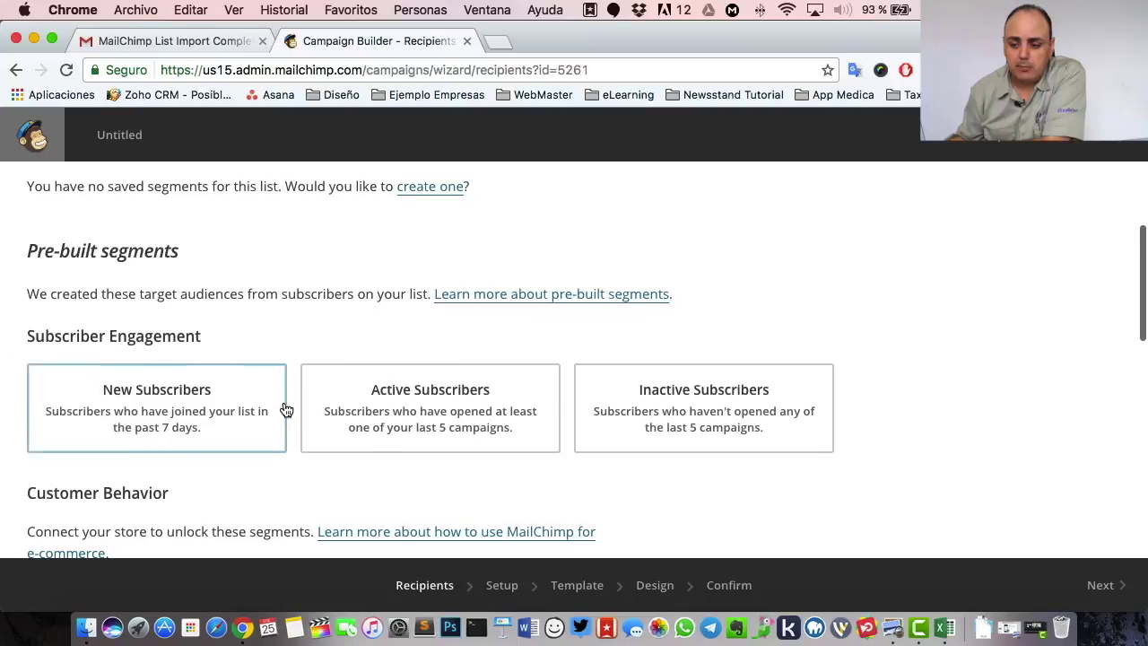
{"action": "scroll", "coordinate": [284, 410], "scroll_direction": "up", "scroll_amount": 5}
{"action": "left_click", "coordinate": [393, 276]}
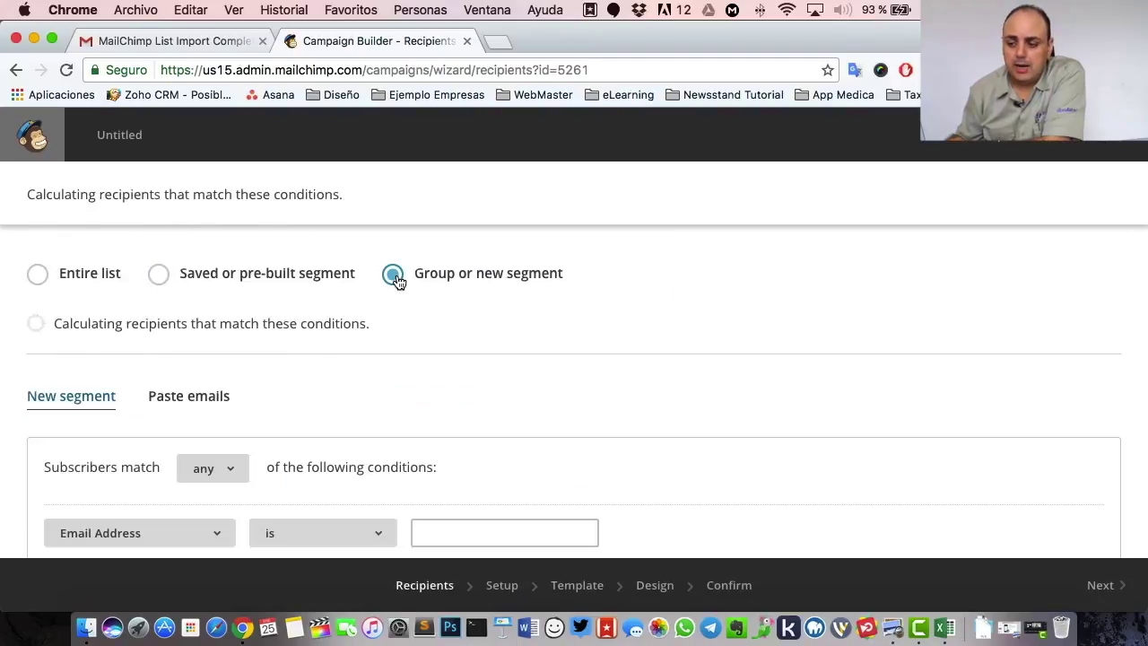
{"action": "scroll", "coordinate": [461, 345], "scroll_direction": "down", "scroll_amount": 3}
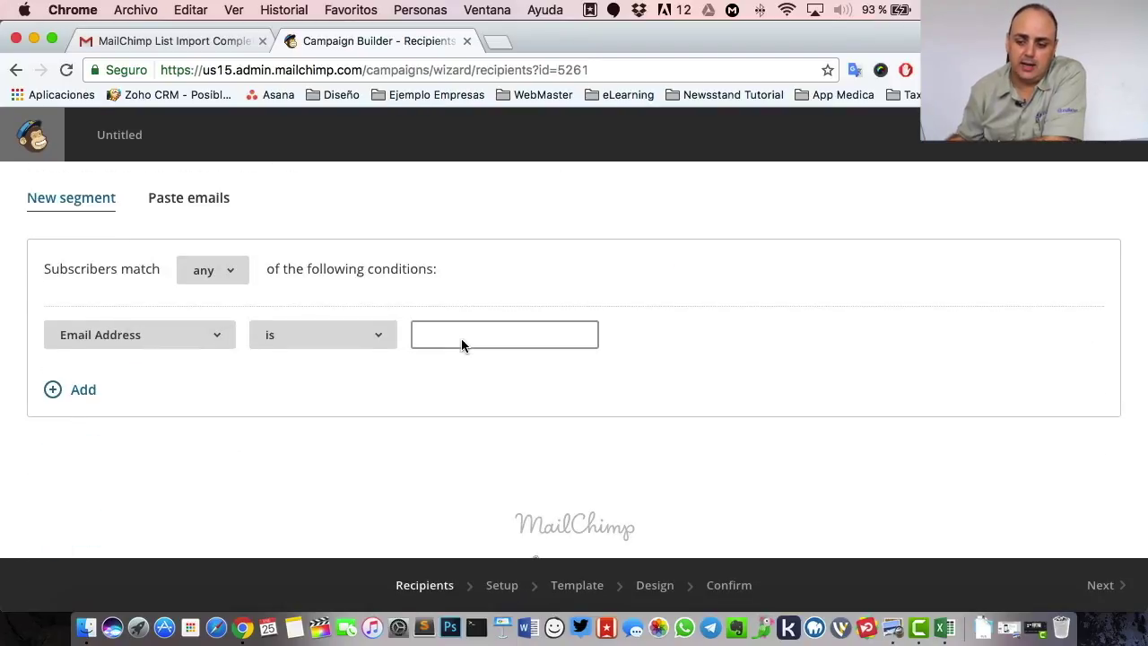
{"action": "scroll", "coordinate": [464, 346], "scroll_direction": "up", "scroll_amount": 3}
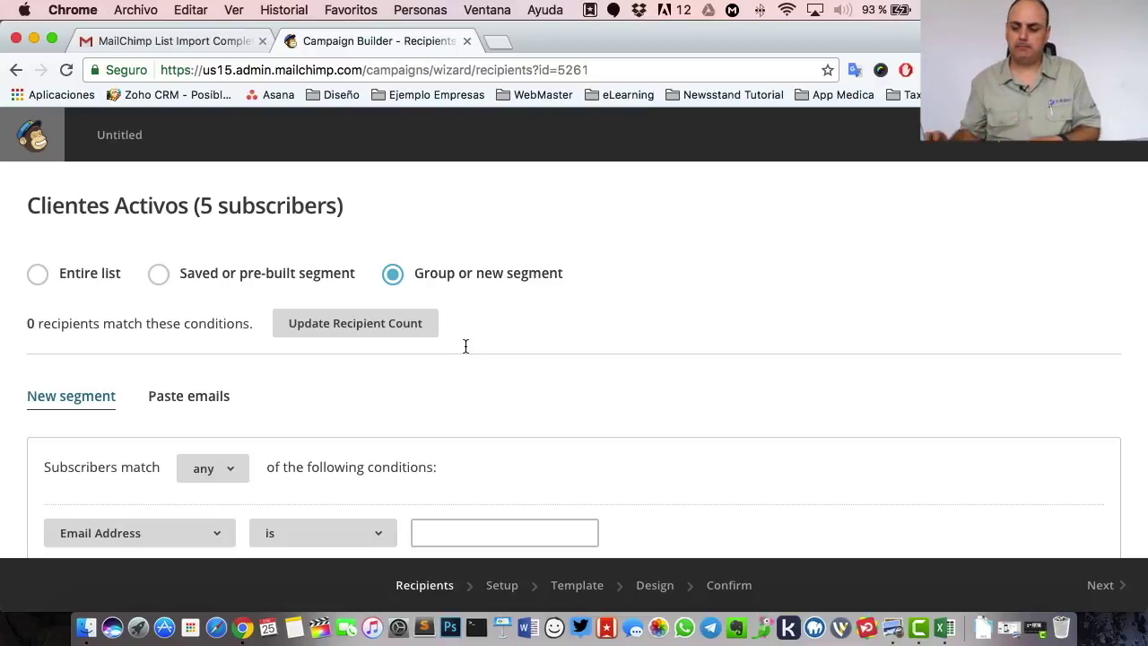
{"action": "left_click", "coordinate": [38, 279]}
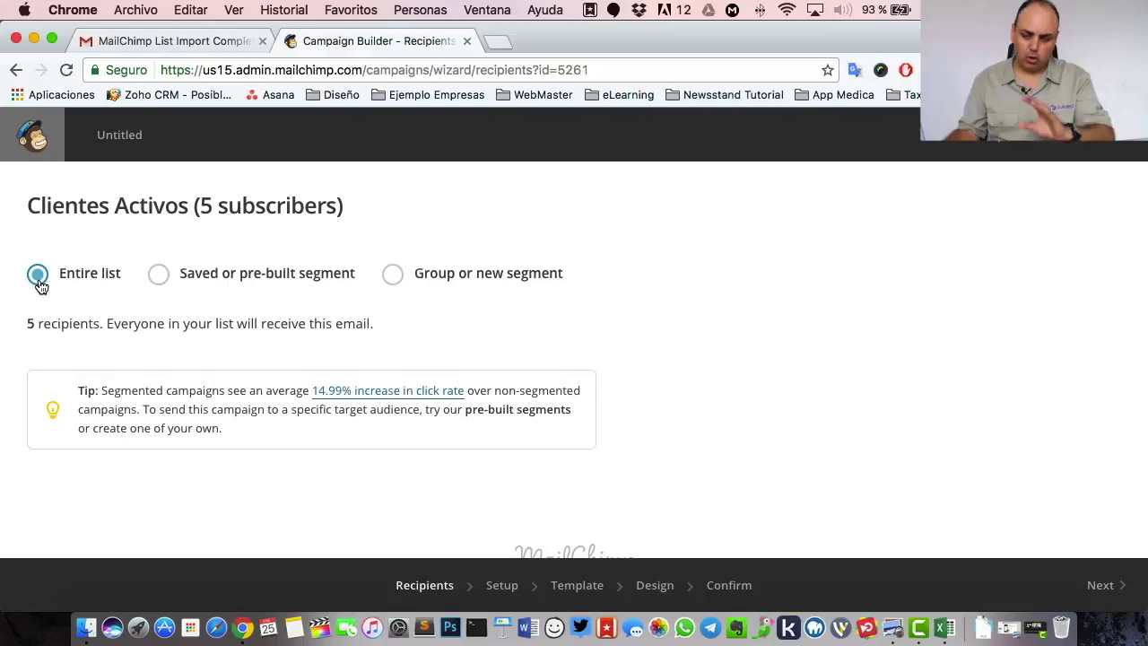
{"action": "scroll", "coordinate": [151, 287], "scroll_direction": "down", "scroll_amount": 1}
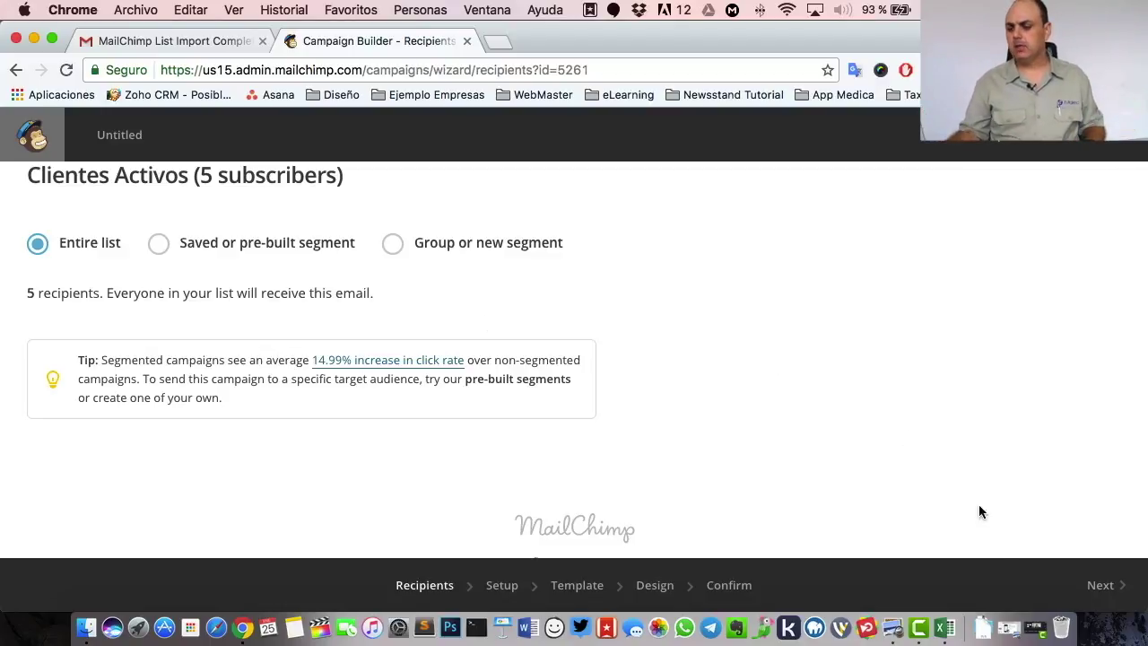
{"action": "left_click", "coordinate": [1092, 597]}
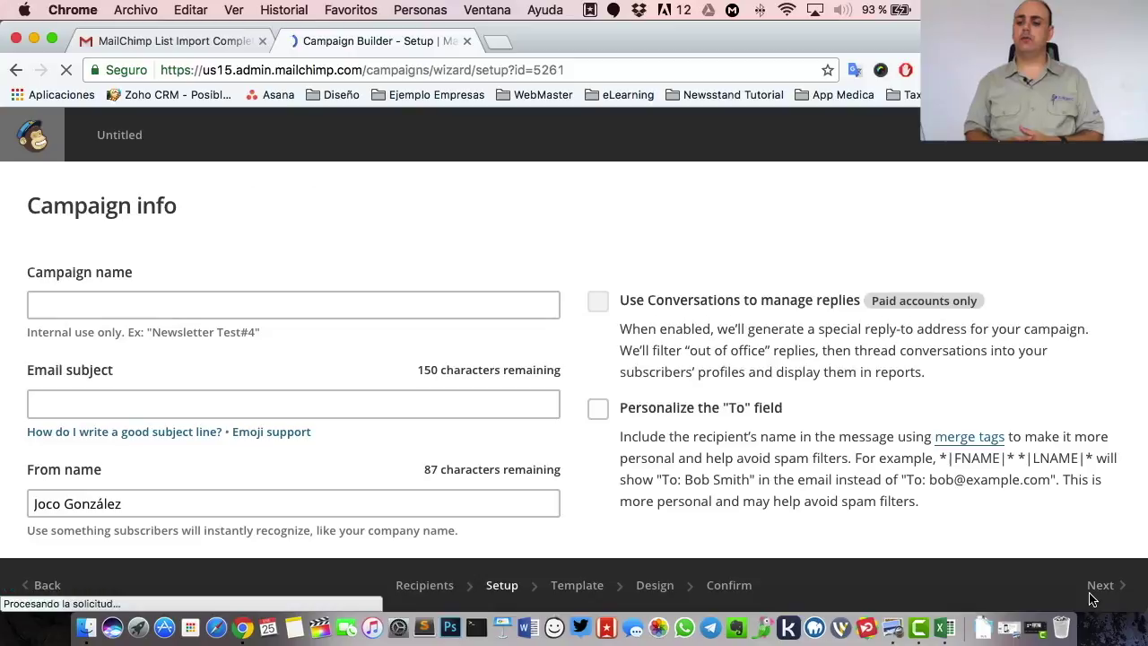
- Name the campaign 'Día del Amor' with subject 'Aprovecha nuestras ofertas en el Día del Amor'
{"action": "left_click", "coordinate": [144, 309]}
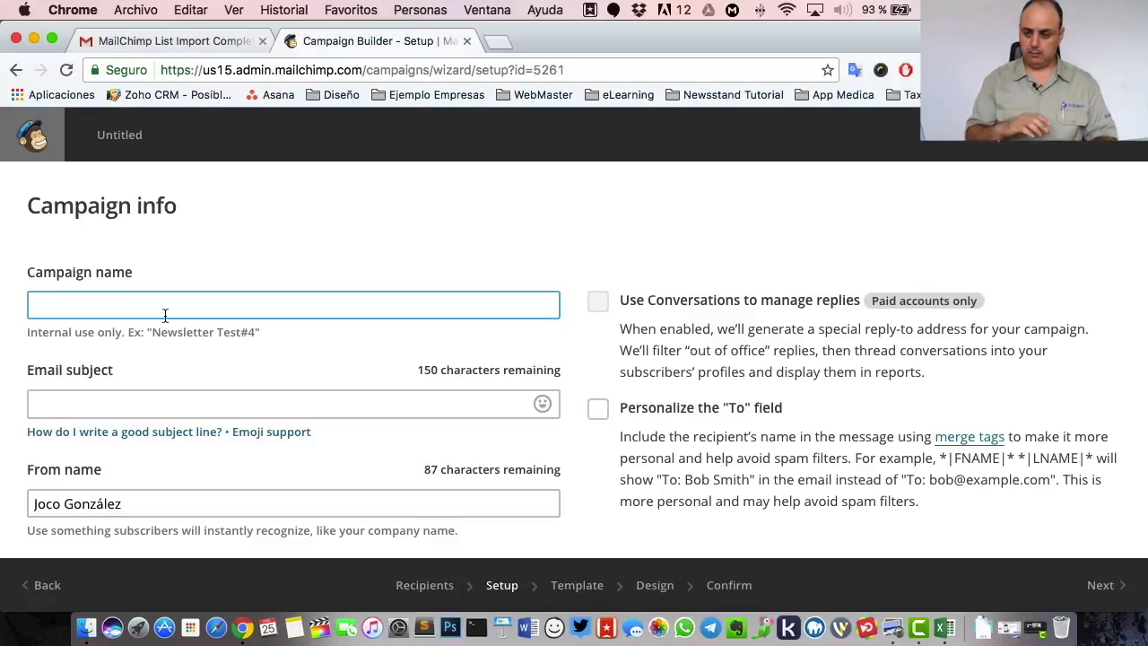
{"action": "type", "text": "Día del "}
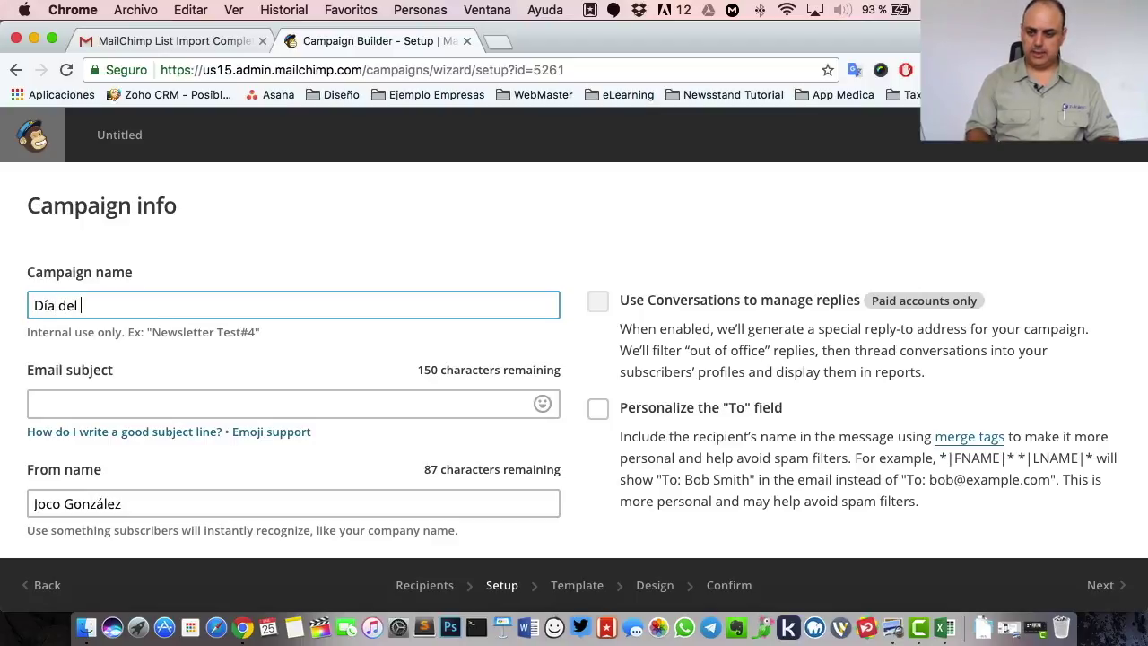
{"action": "type", "text": "Amor"}
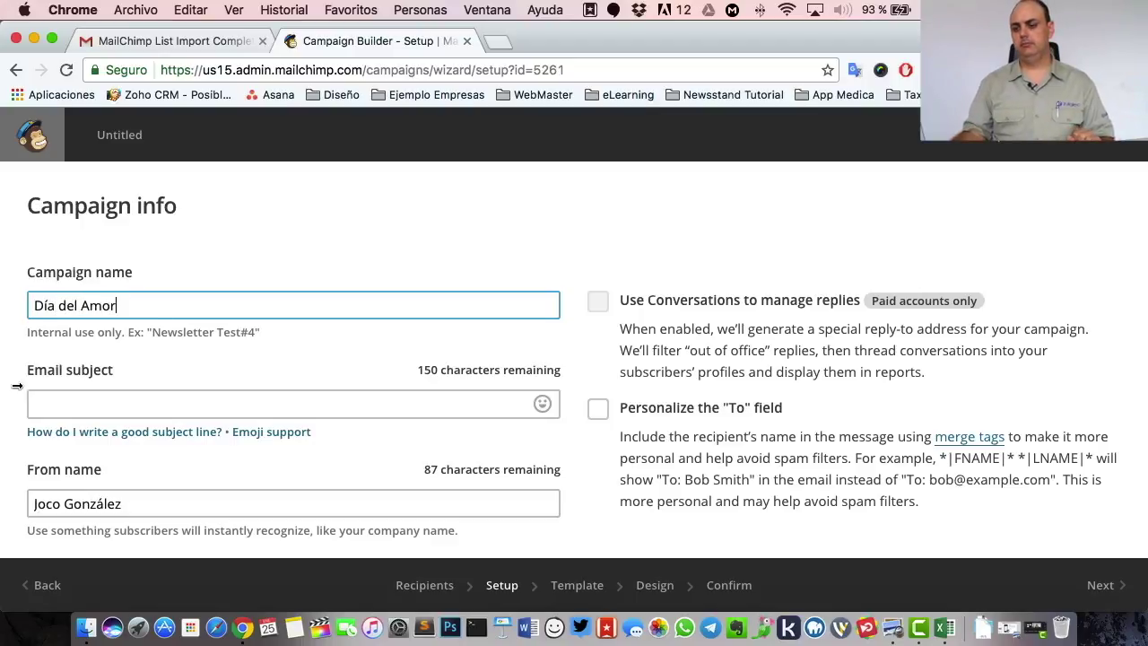
{"action": "left_click", "coordinate": [114, 401]}
{"action": "scroll", "coordinate": [126, 389], "scroll_direction": "down", "scroll_amount": 3}
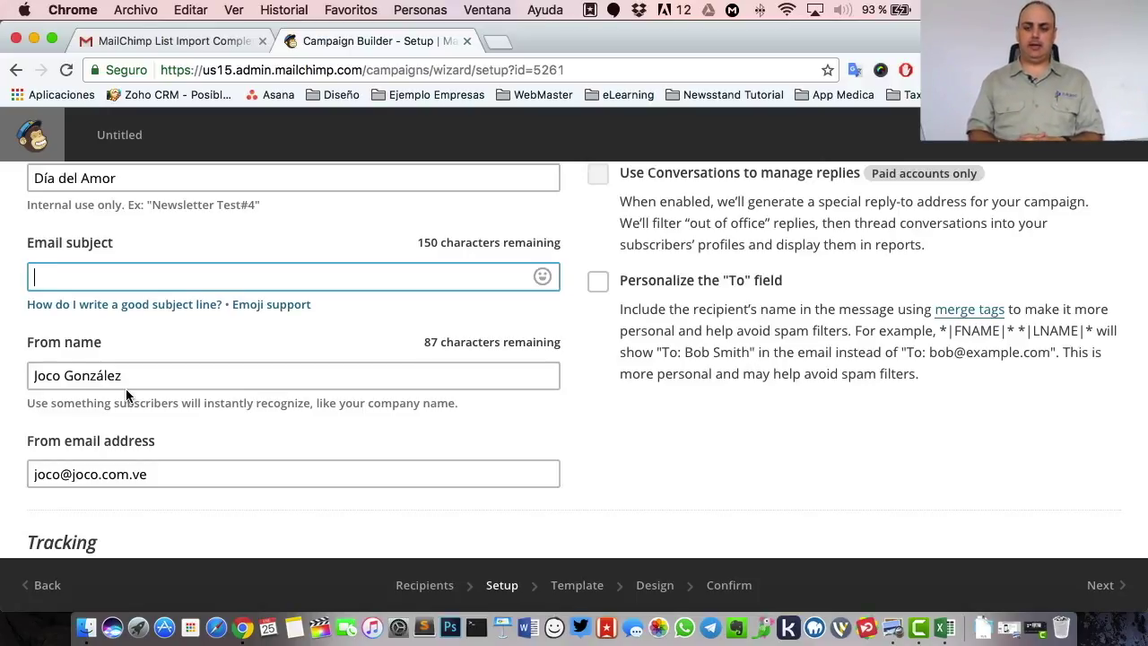
{"action": "type", "text": "a"}
{"action": "key", "text": "BackSpace"}
{"action": "type", "text": "Aprovecha "}
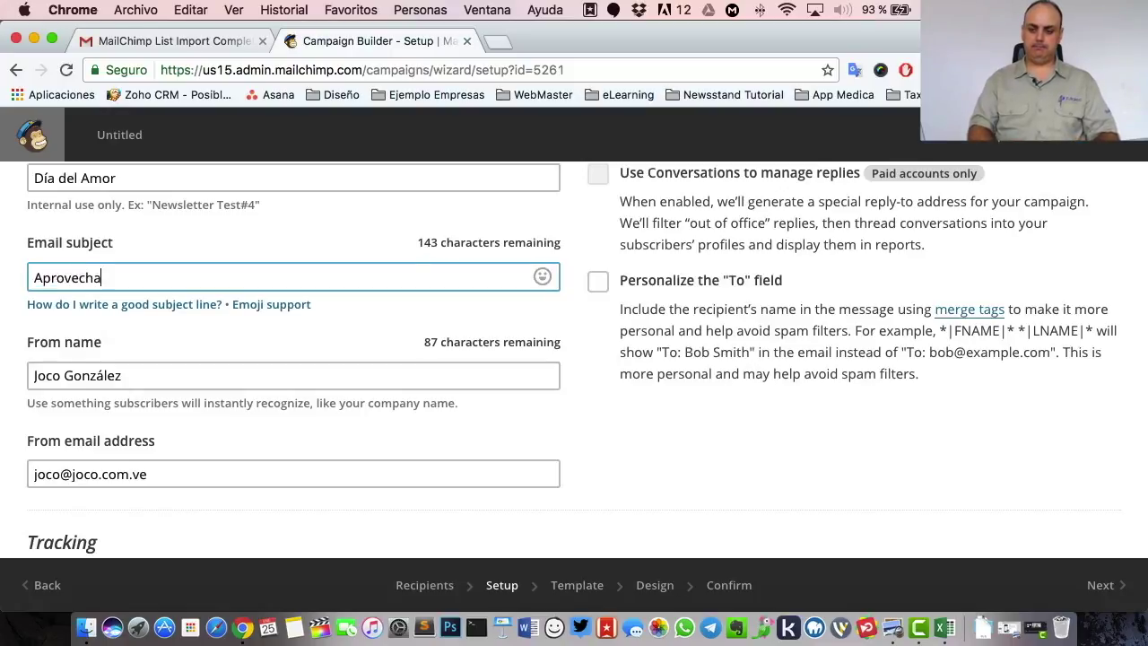
{"action": "type", "text": "nue"}
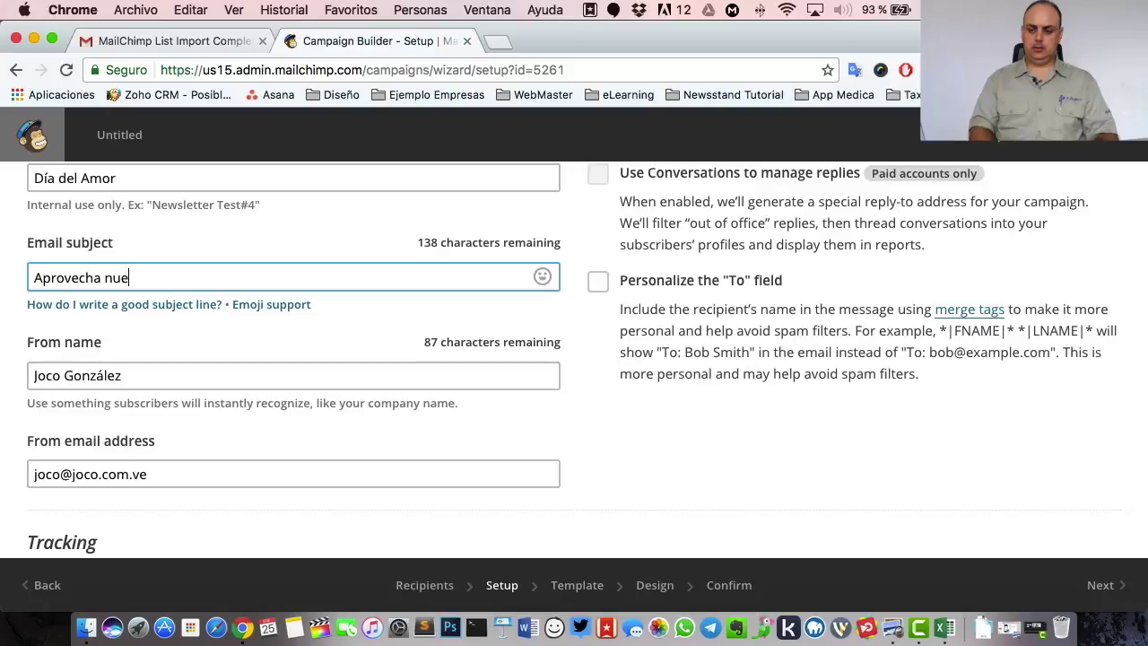
{"action": "type", "text": "stras ofert"}
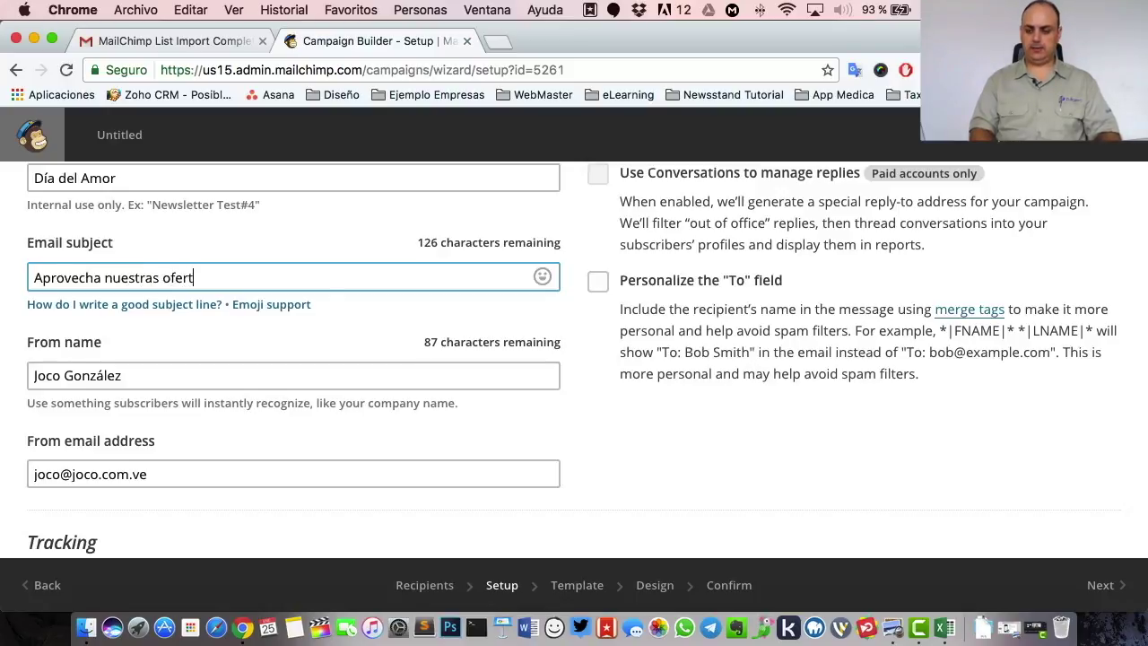
{"action": "type", "text": "as en el Día del Amor"}
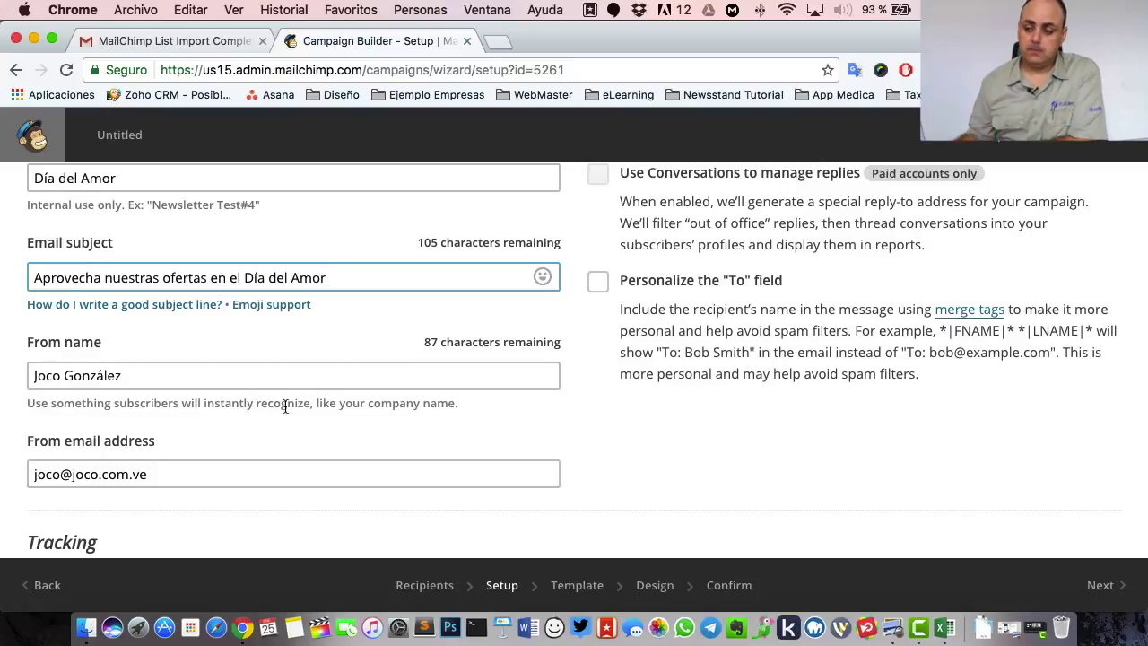
{"action": "left_click", "coordinate": [435, 244]}
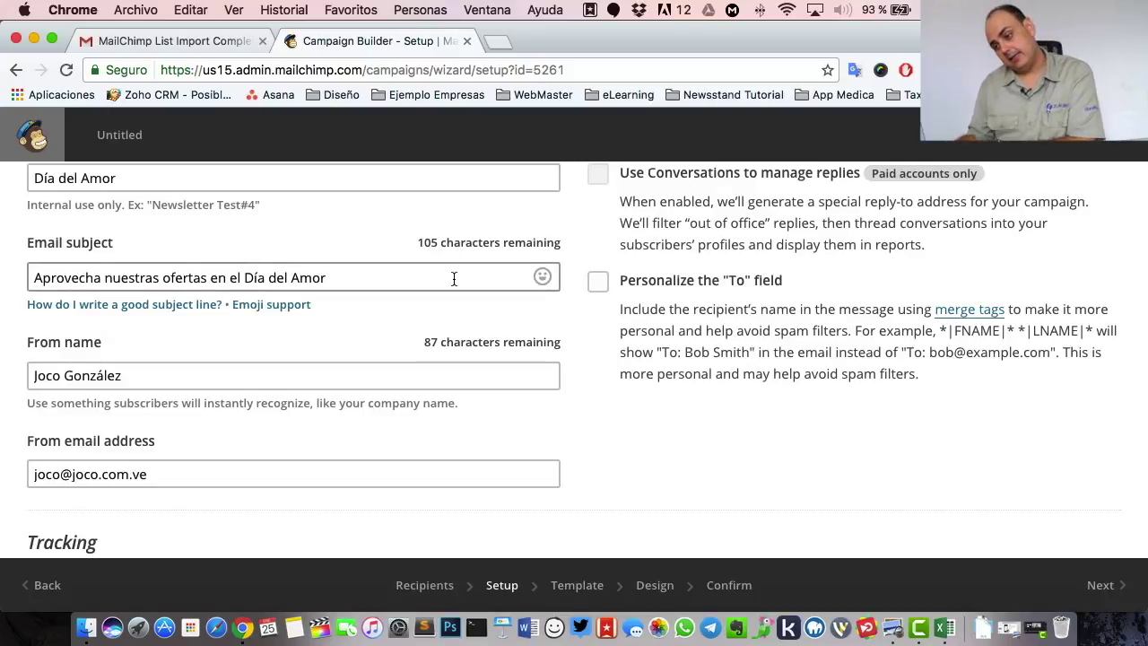
- Append the 😍 heart-eyes emoji to the subject after 'Amor'
{"action": "left_click", "coordinate": [543, 279]}
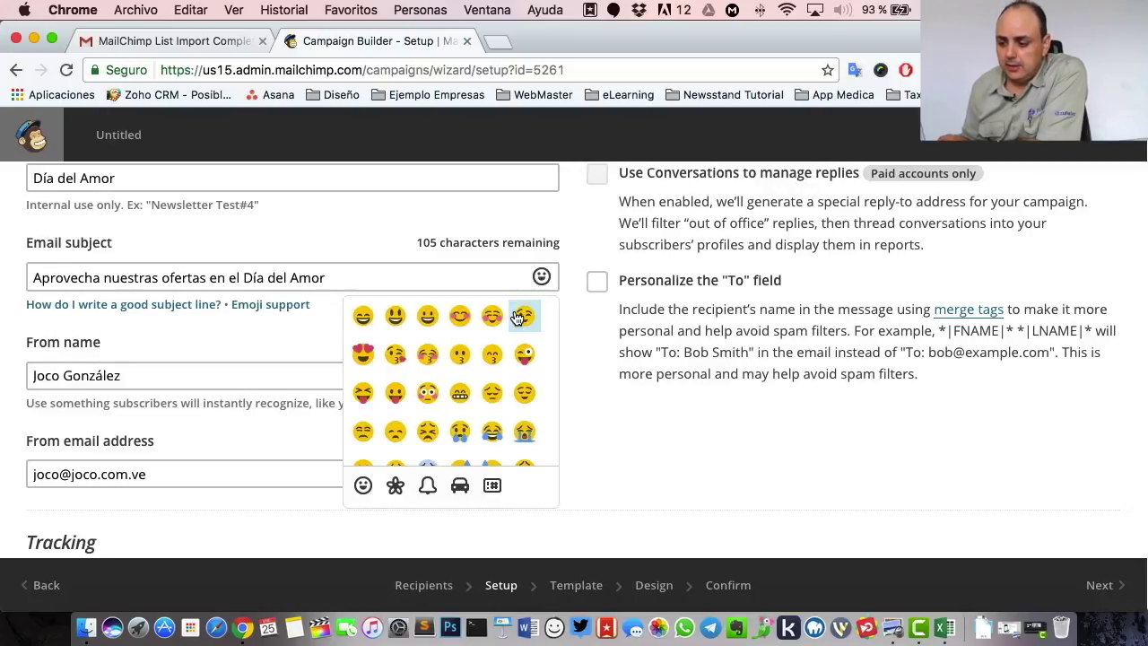
{"action": "left_click", "coordinate": [392, 274]}
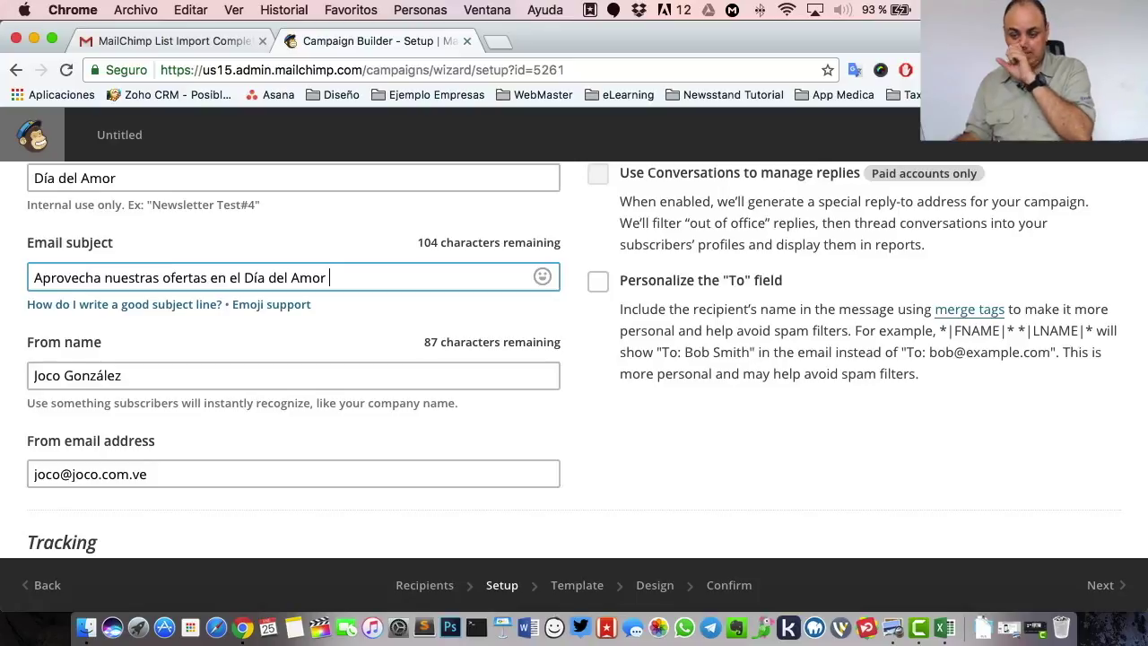
{"action": "left_click", "coordinate": [542, 276]}
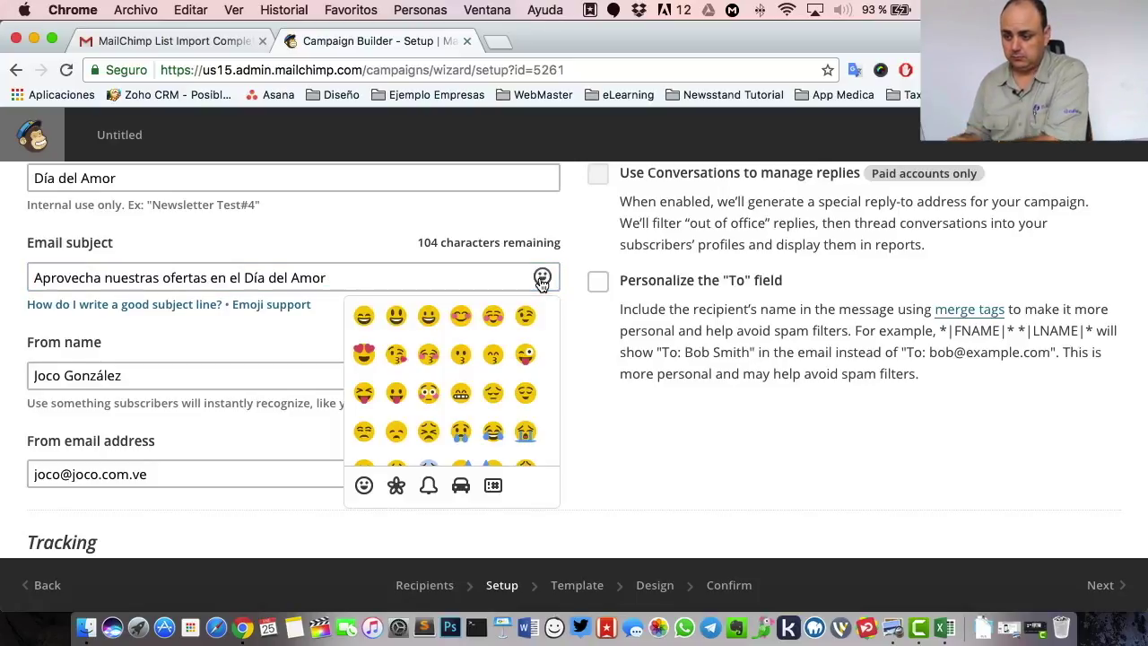
{"action": "left_click", "coordinate": [363, 353]}
- Add ❤️ and 💕 emojis to the subject, with spaces between all three emojis
{"action": "scroll", "coordinate": [431, 386], "scroll_direction": "down", "scroll_amount": 2}
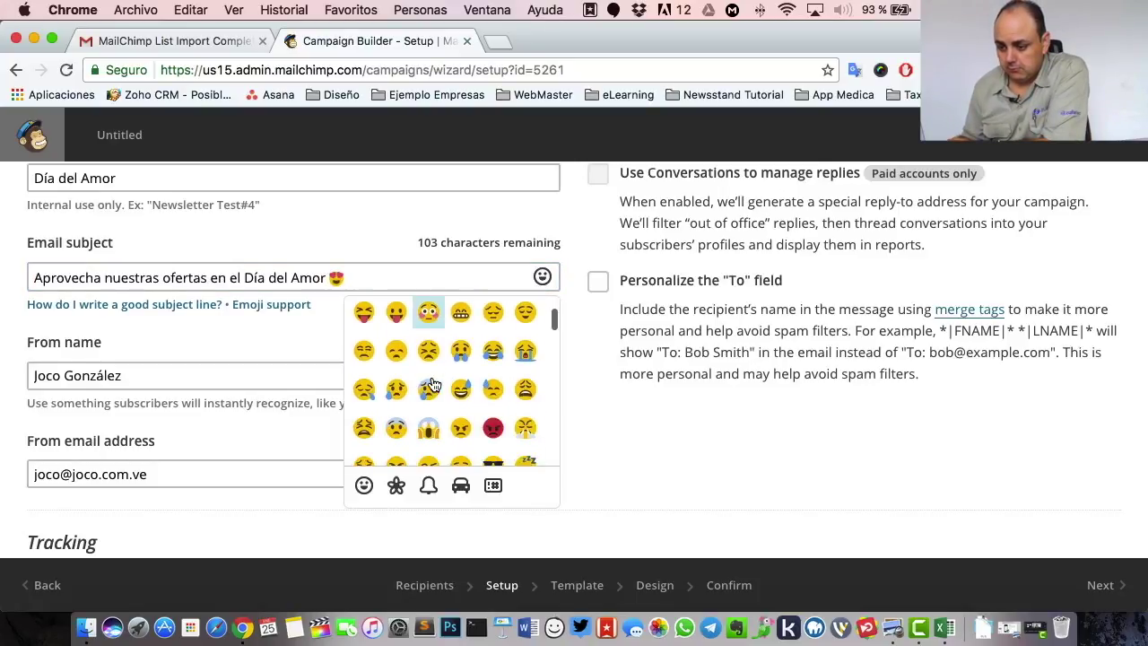
{"action": "scroll", "coordinate": [432, 386], "scroll_direction": "down", "scroll_amount": 5}
{"action": "scroll", "coordinate": [456, 392], "scroll_direction": "down", "scroll_amount": 8}
{"action": "scroll", "coordinate": [456, 392], "scroll_direction": "down", "scroll_amount": 10}
{"action": "scroll", "coordinate": [456, 392], "scroll_direction": "down", "scroll_amount": 3}
{"action": "scroll", "coordinate": [467, 385], "scroll_direction": "up", "scroll_amount": 1}
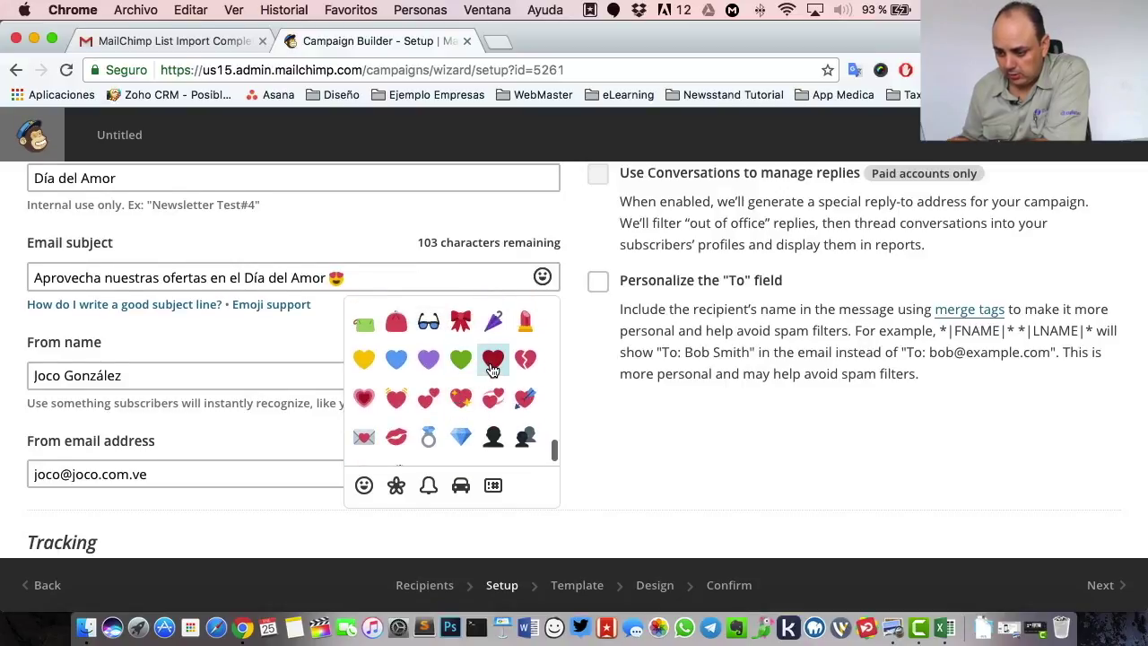
{"action": "left_click", "coordinate": [492, 359]}
{"action": "left_click", "coordinate": [428, 398]}
{"action": "scroll", "coordinate": [355, 287], "scroll_direction": "down", "scroll_amount": 1}
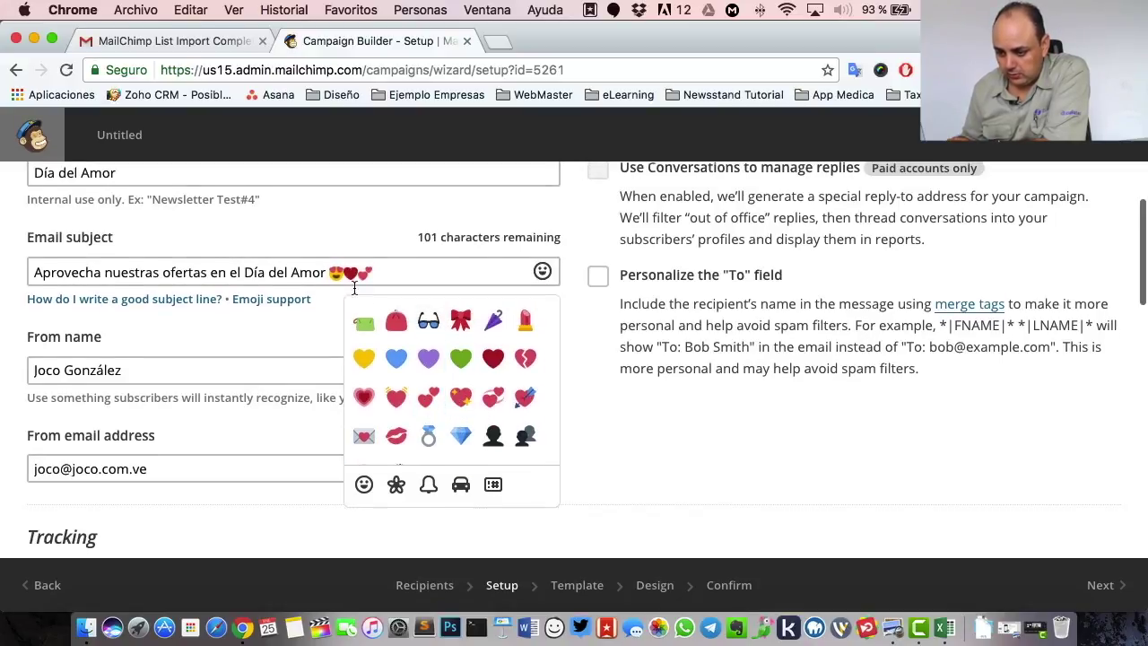
{"action": "left_click", "coordinate": [356, 283]}
{"action": "left_click", "coordinate": [343, 273]}
{"action": "left_click", "coordinate": [377, 310]}
- Replace the From name with 'Floristeria La Rosa'
{"action": "double_click", "coordinate": [179, 368]}
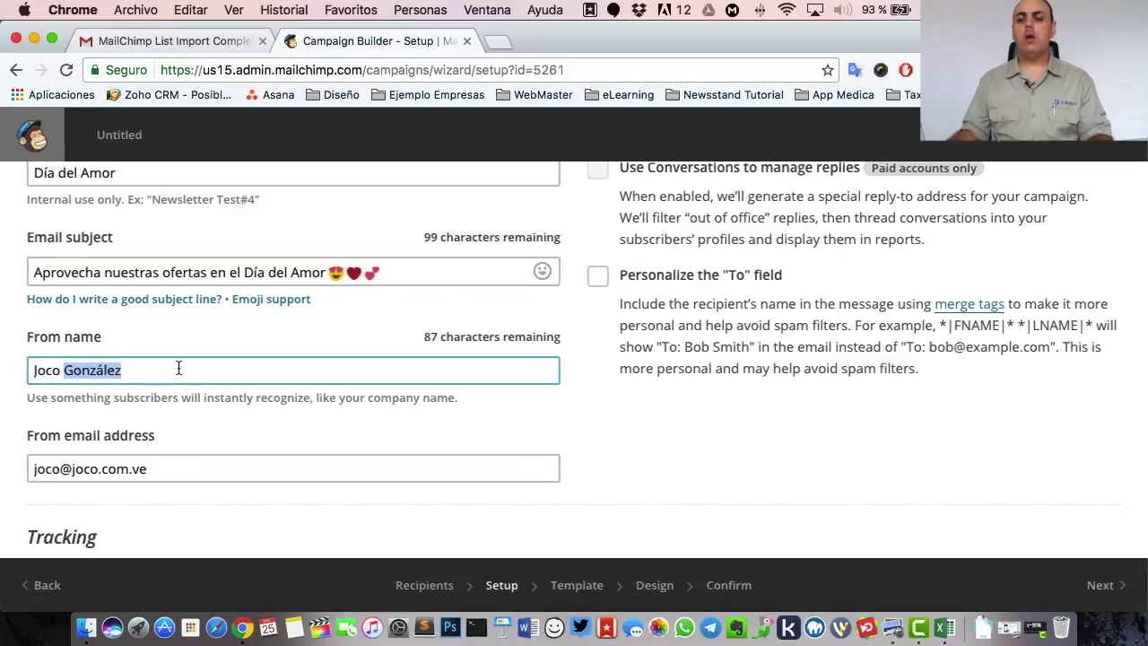
{"action": "key", "text": "super+a"}
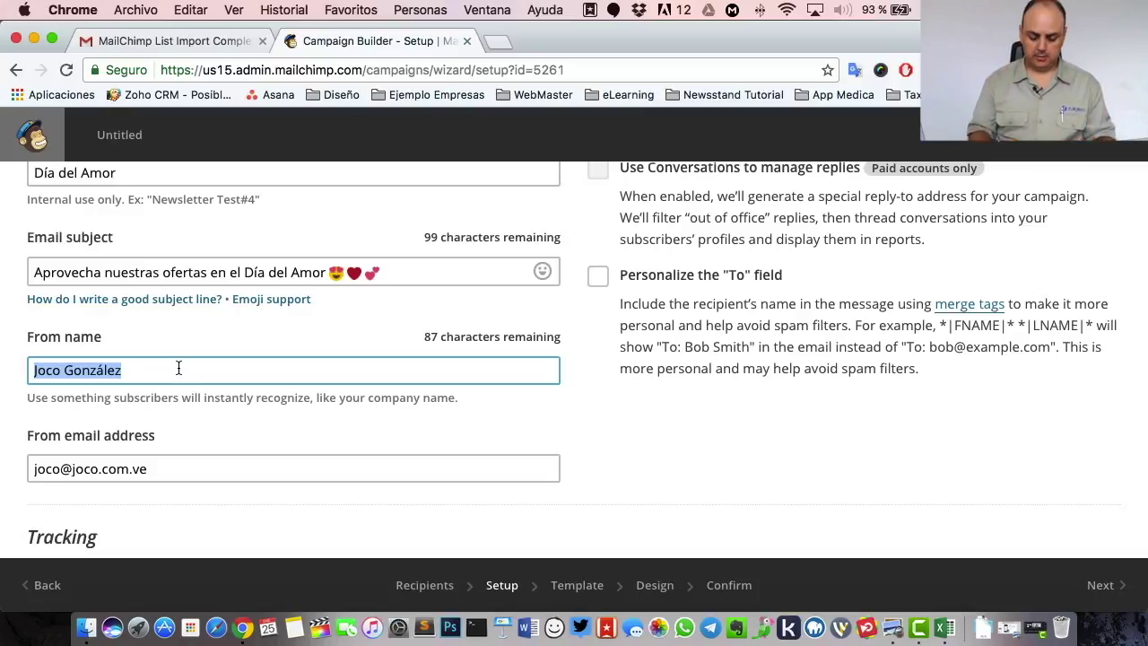
{"action": "type", "text": "Flor"}
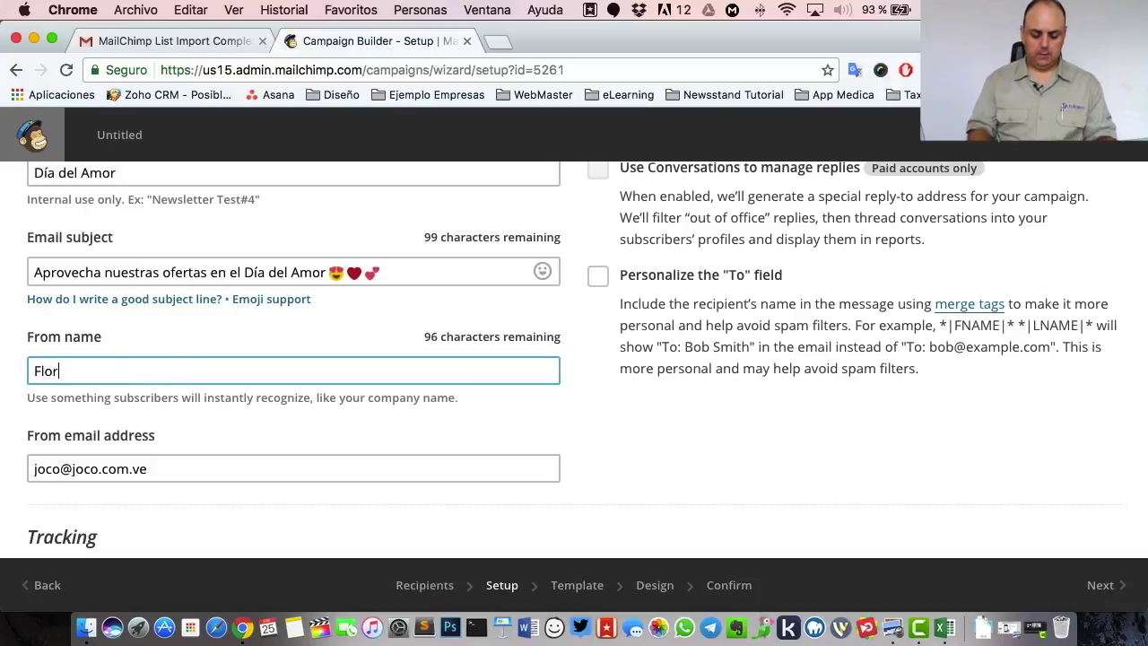
{"action": "type", "text": "isteria "}
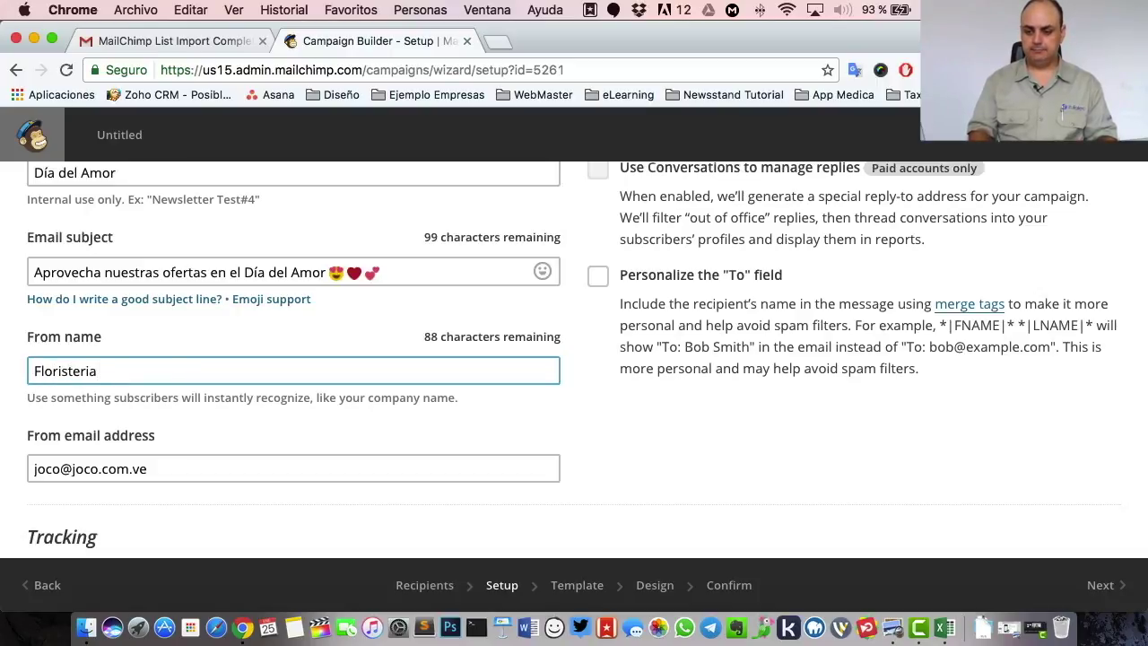
{"action": "type", "text": "Mi Cas"}
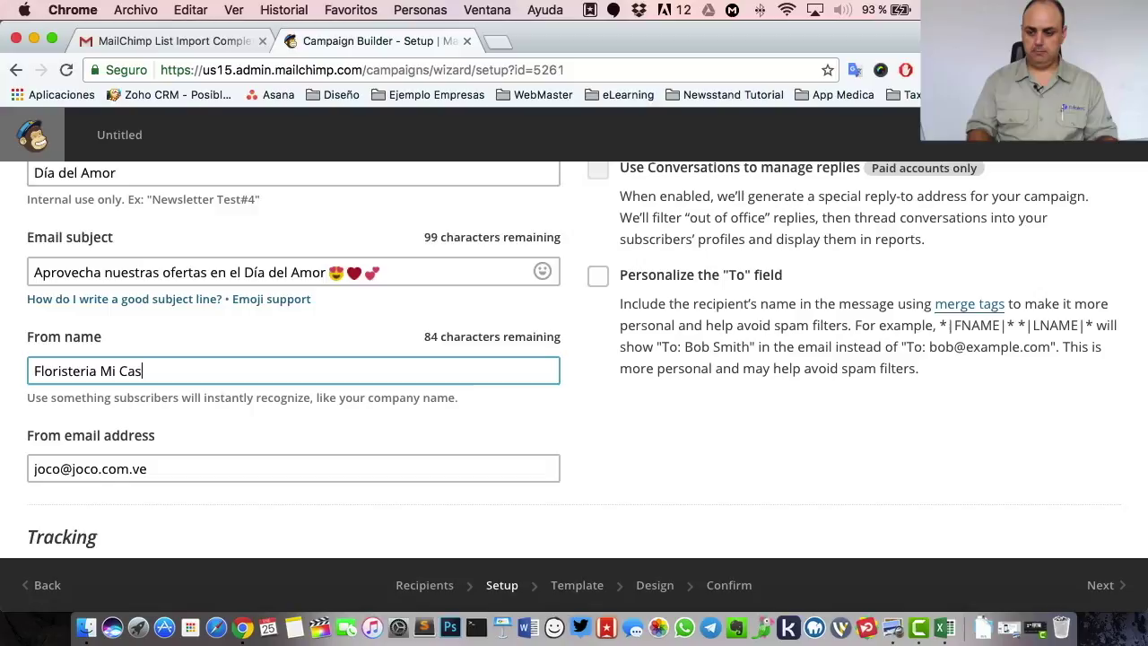
{"action": "type", "text": "a"}
{"action": "key", "text": "super+a"}
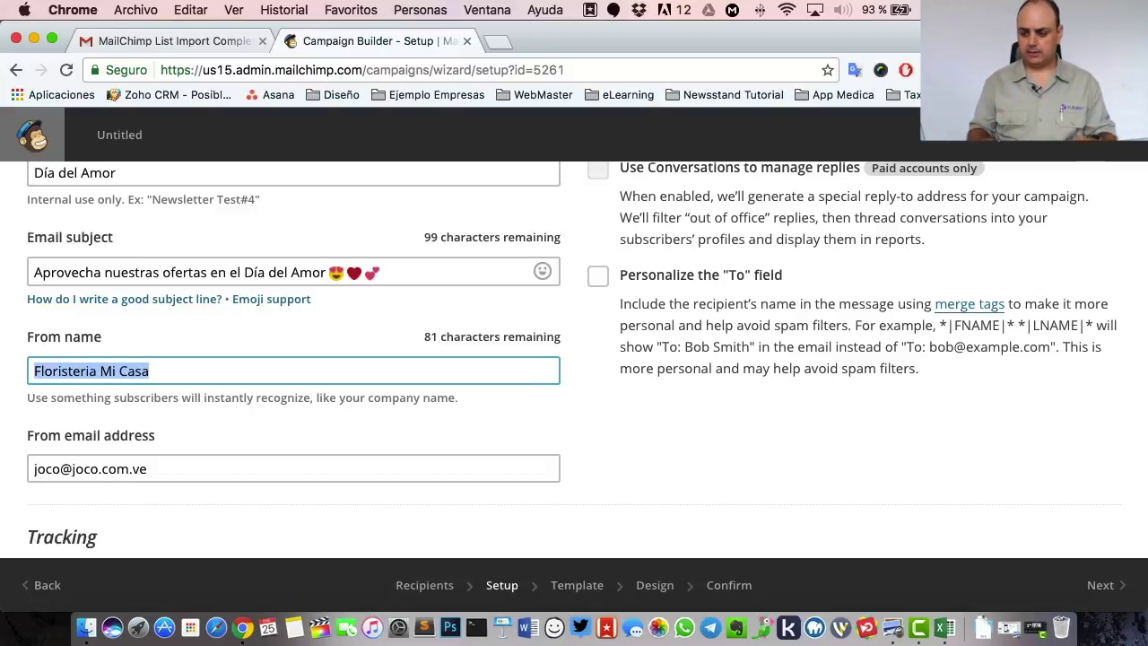
{"action": "key", "text": "BackSpace"}
{"action": "type", "text": "Floristeria "}
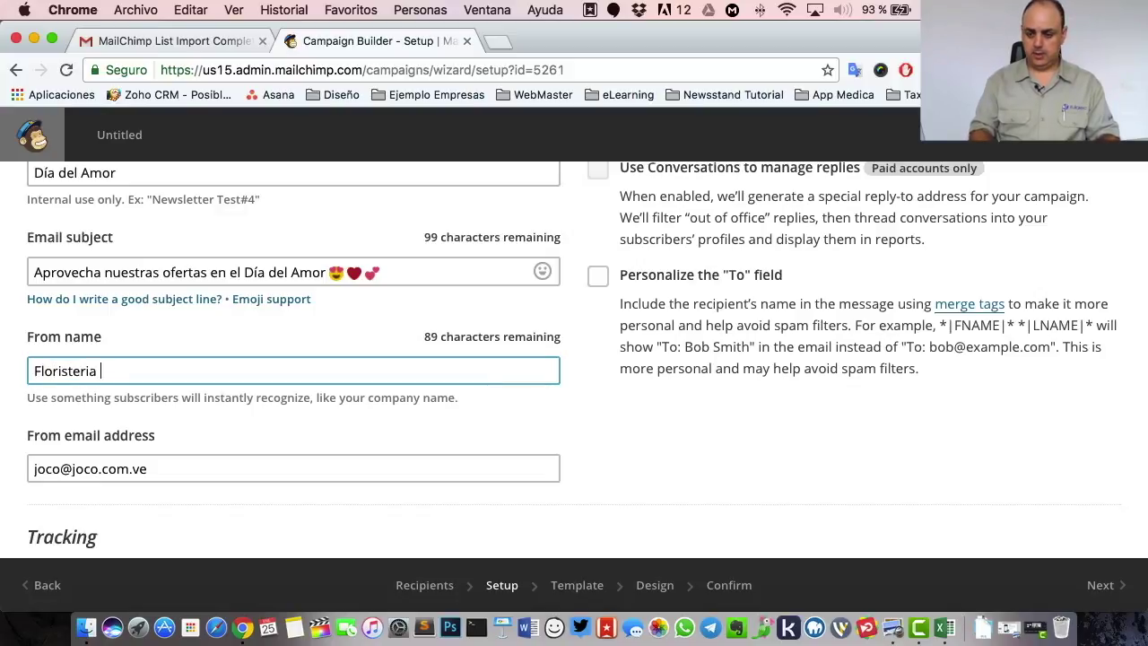
{"action": "type", "text": "La Rosa"}
{"action": "left_click", "coordinate": [408, 468]}
- Rewrite the part of the sender e-mail before @ as a promotions mailbox, keeping the domain
{"action": "double_click", "coordinate": [111, 468]}
{"action": "scroll", "coordinate": [110, 460], "scroll_direction": "down", "scroll_amount": 1}
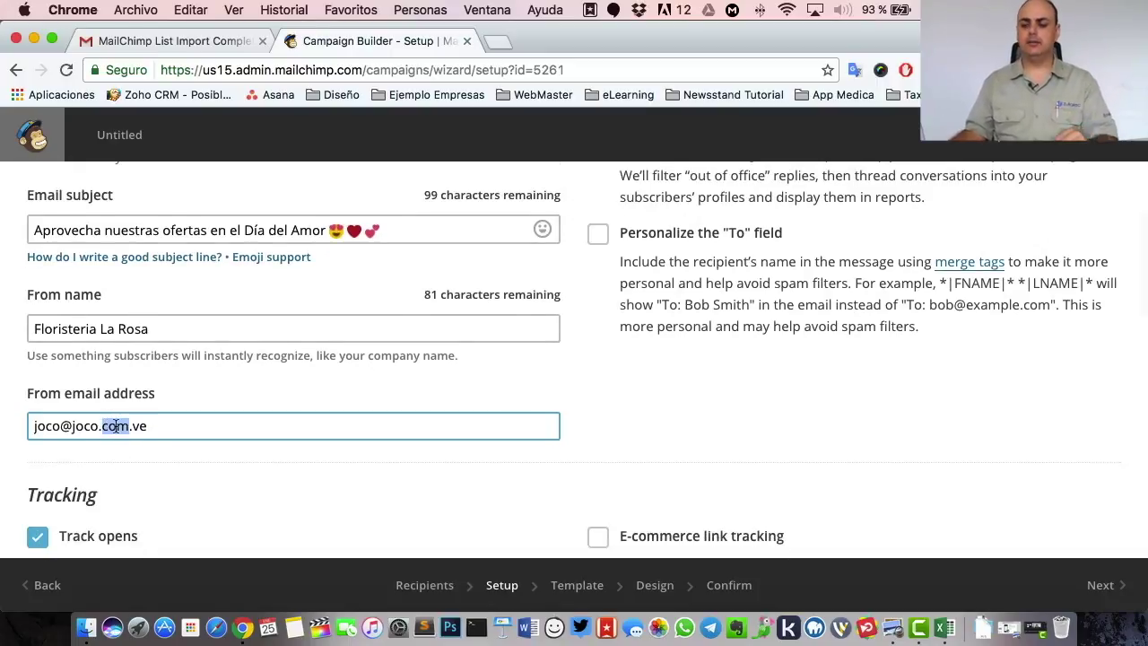
{"action": "triple_click", "coordinate": [116, 427]}
{"action": "left_click_drag", "start_coordinate": [60, 426], "coordinate": [3, 422]}
{"action": "type", "text": "boletin"}
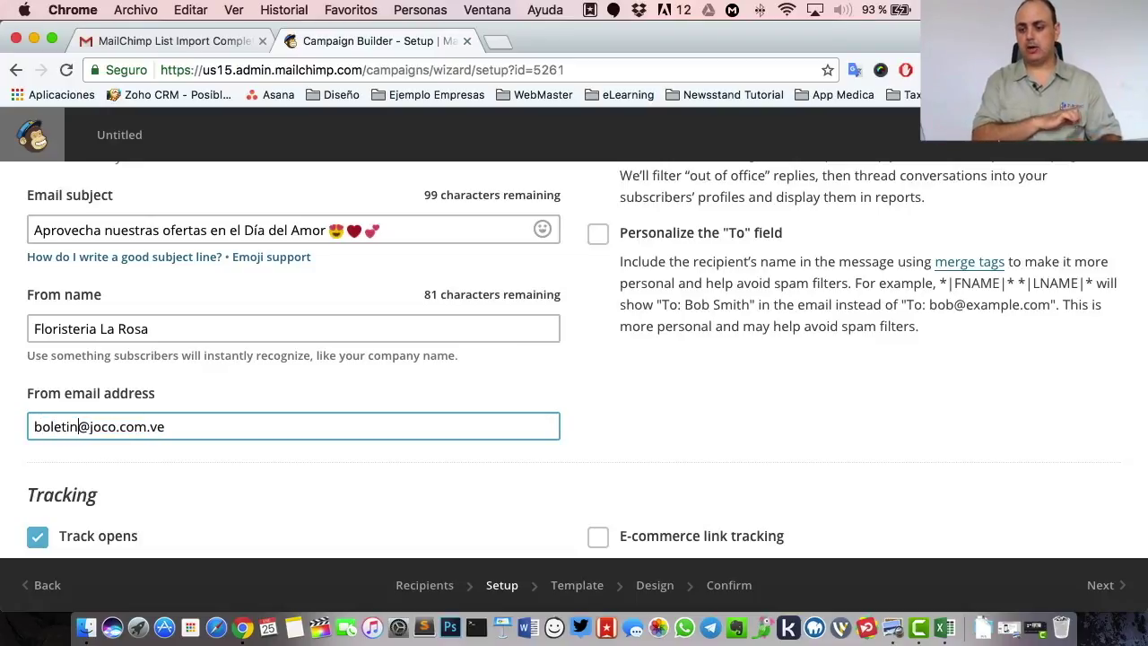
{"action": "key", "text": "alt+shift+Left"}
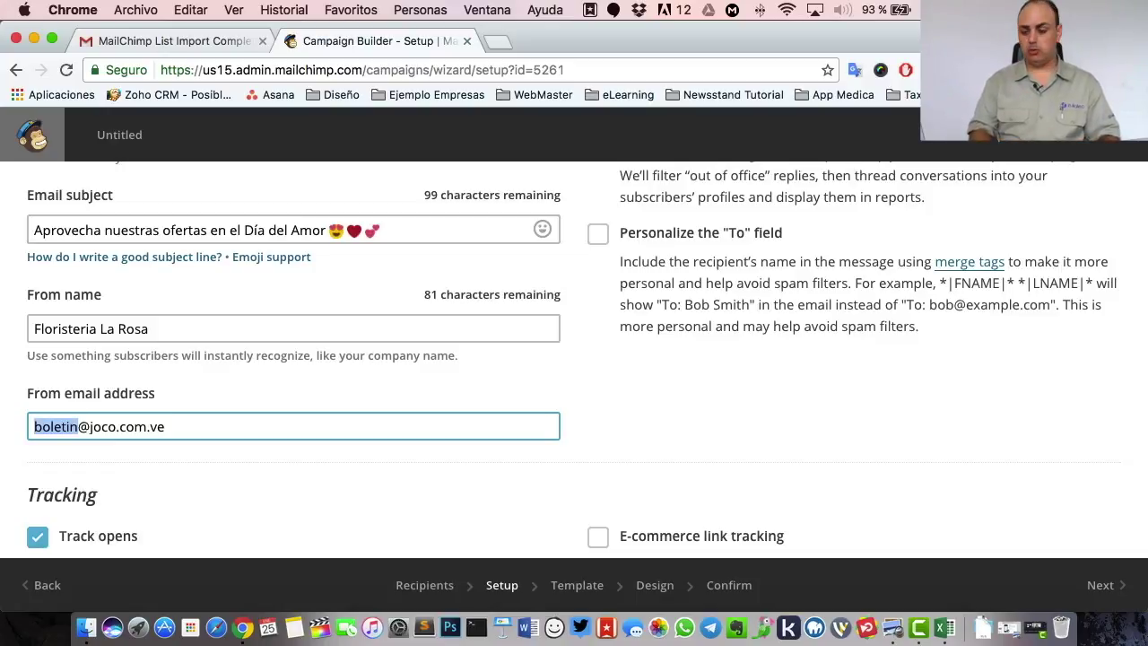
{"action": "type", "text": "norespon"}
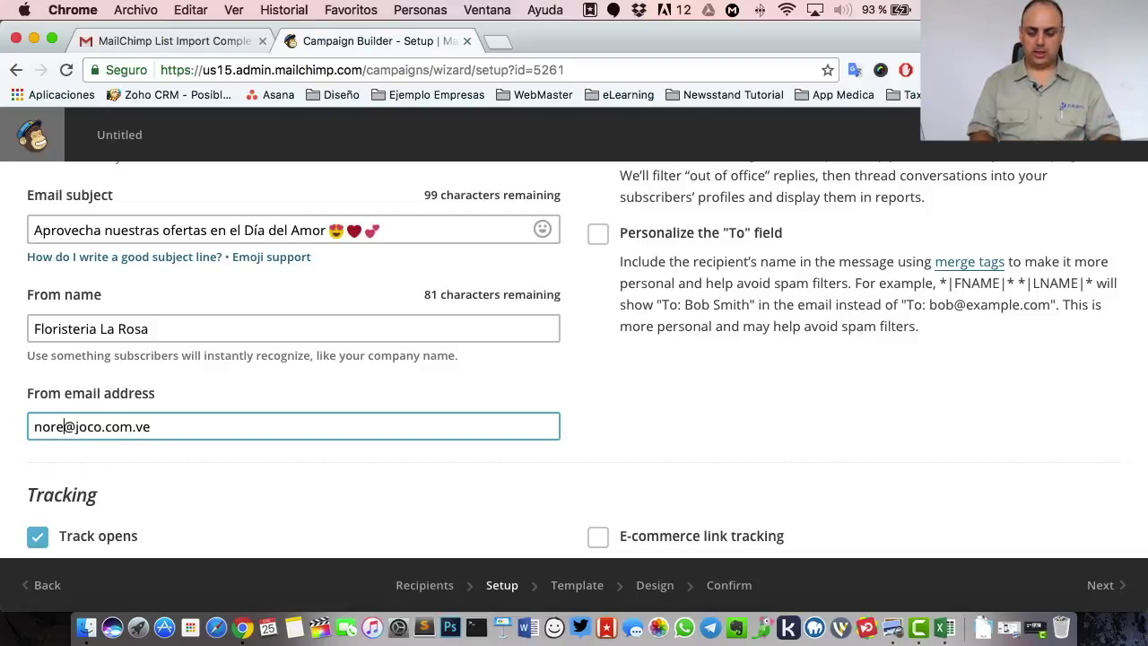
{"action": "type", "text": "der"}
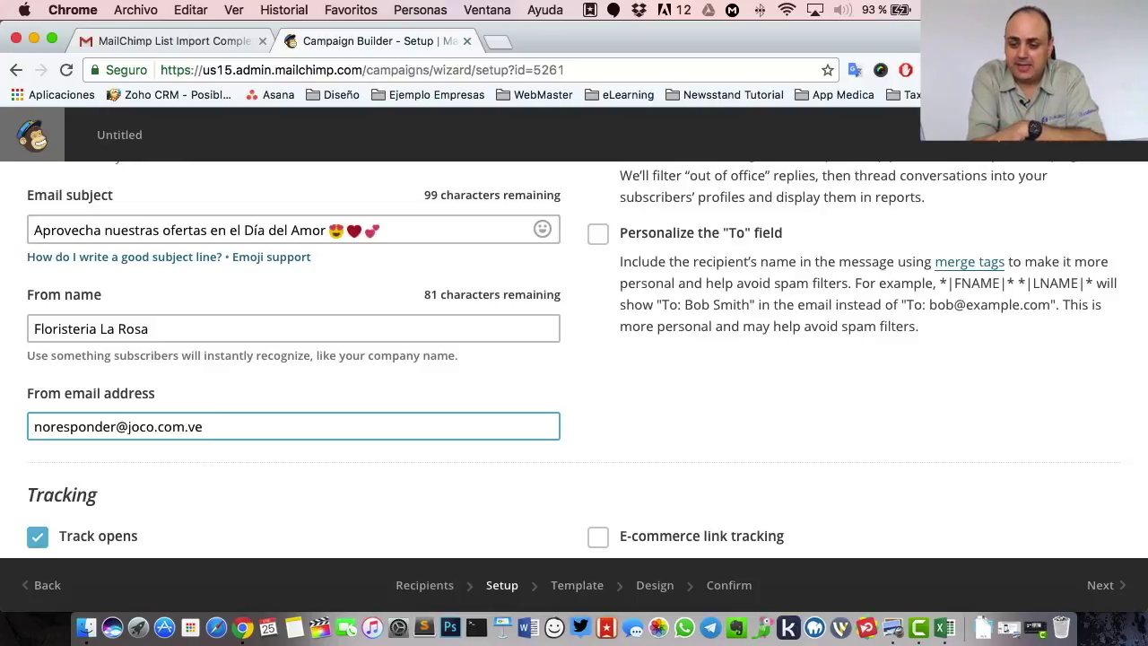
{"action": "key", "text": "super+Left"}
{"action": "key", "text": "alt+shift+Right"}
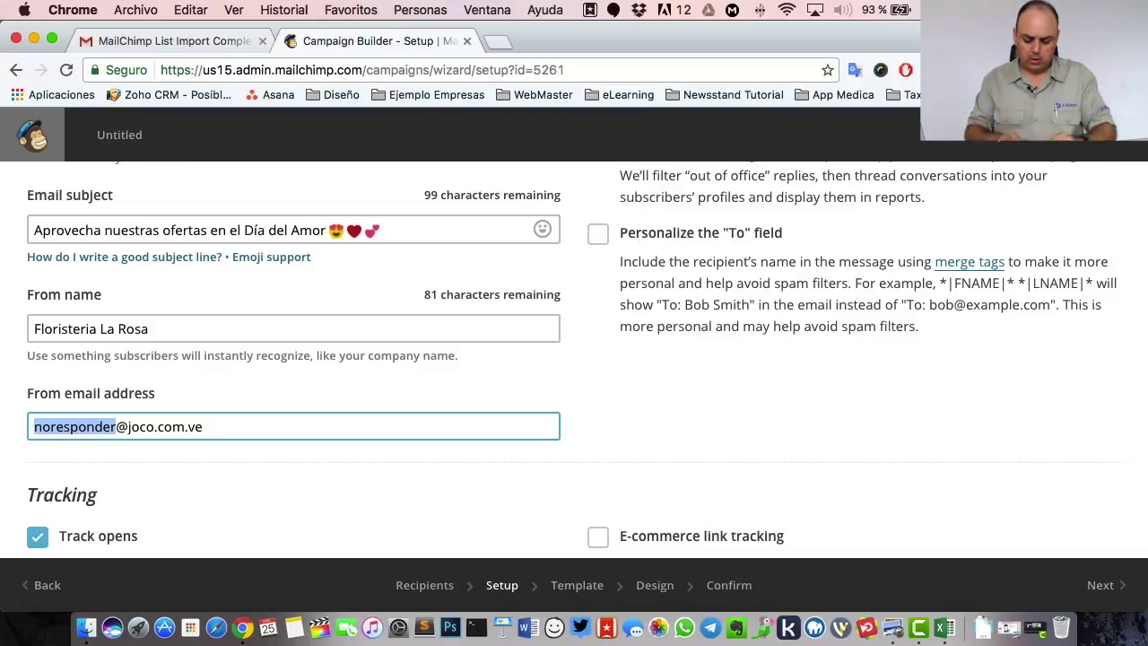
{"action": "type", "text": "promocion"}
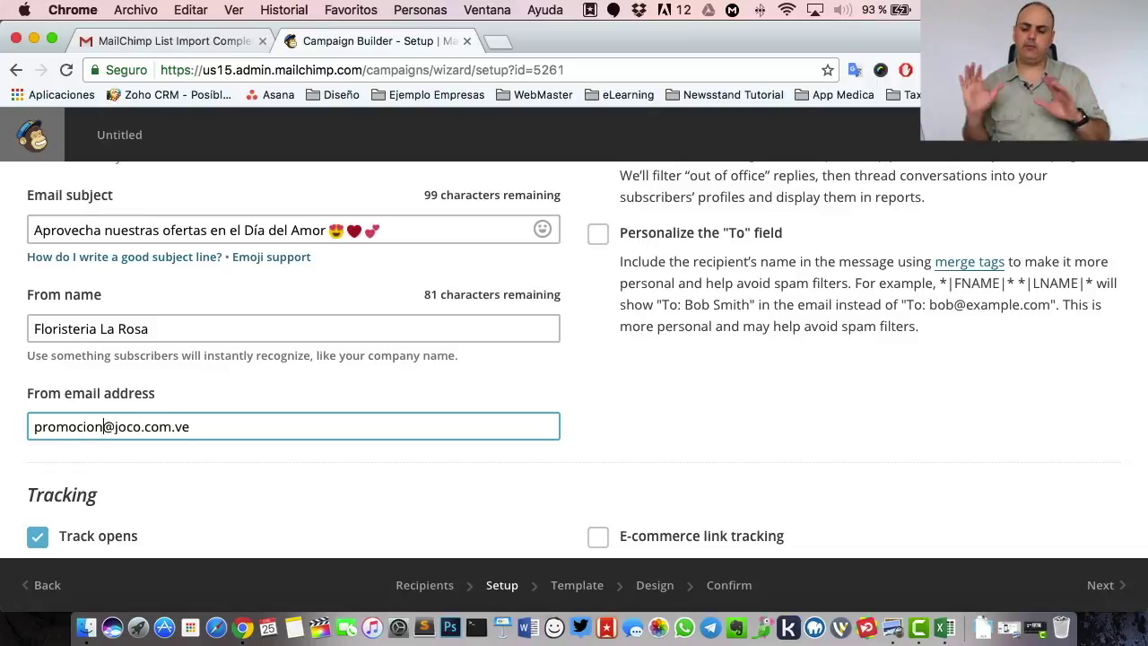
{"action": "scroll", "coordinate": [716, 388], "scroll_direction": "up", "scroll_amount": 3}
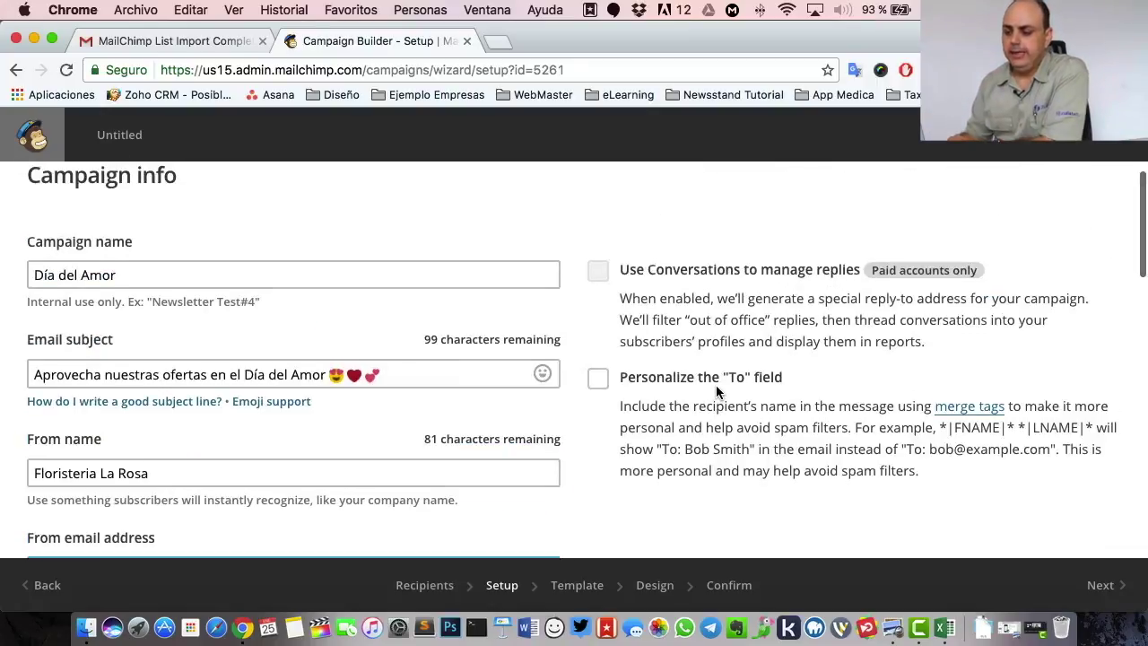
- Enable 'Personalize the To field' and select its *|FNAME|* merge tag
{"action": "scroll", "coordinate": [700, 390], "scroll_direction": "down", "scroll_amount": 2}
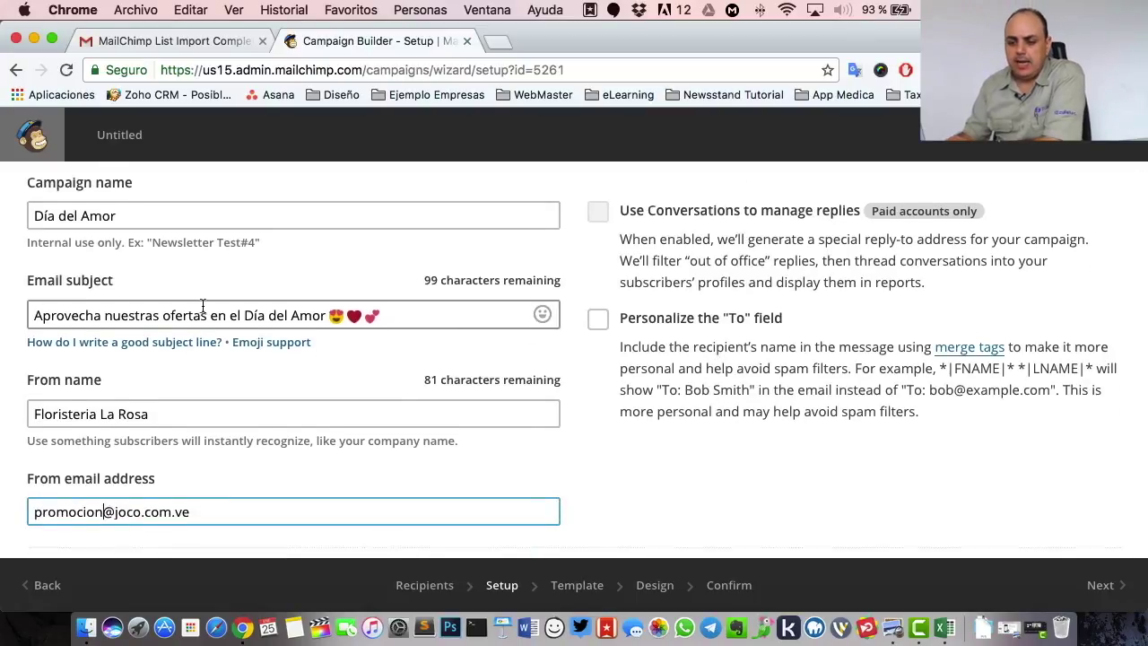
{"action": "left_click", "coordinate": [597, 321]}
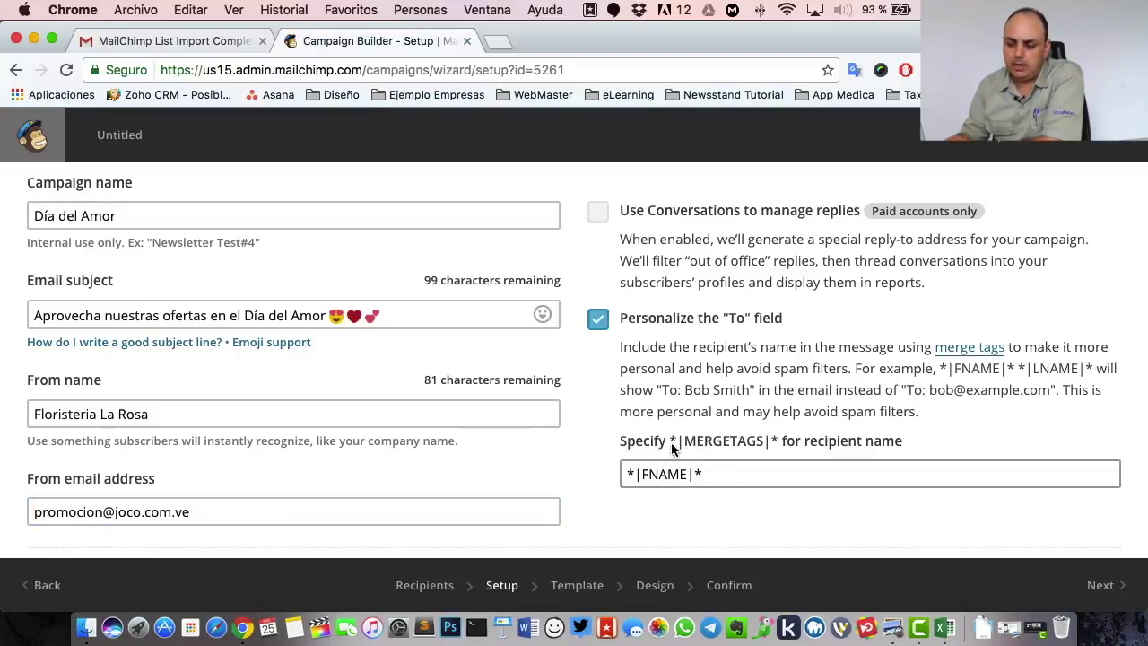
{"action": "scroll", "coordinate": [699, 456], "scroll_direction": "down", "scroll_amount": 1}
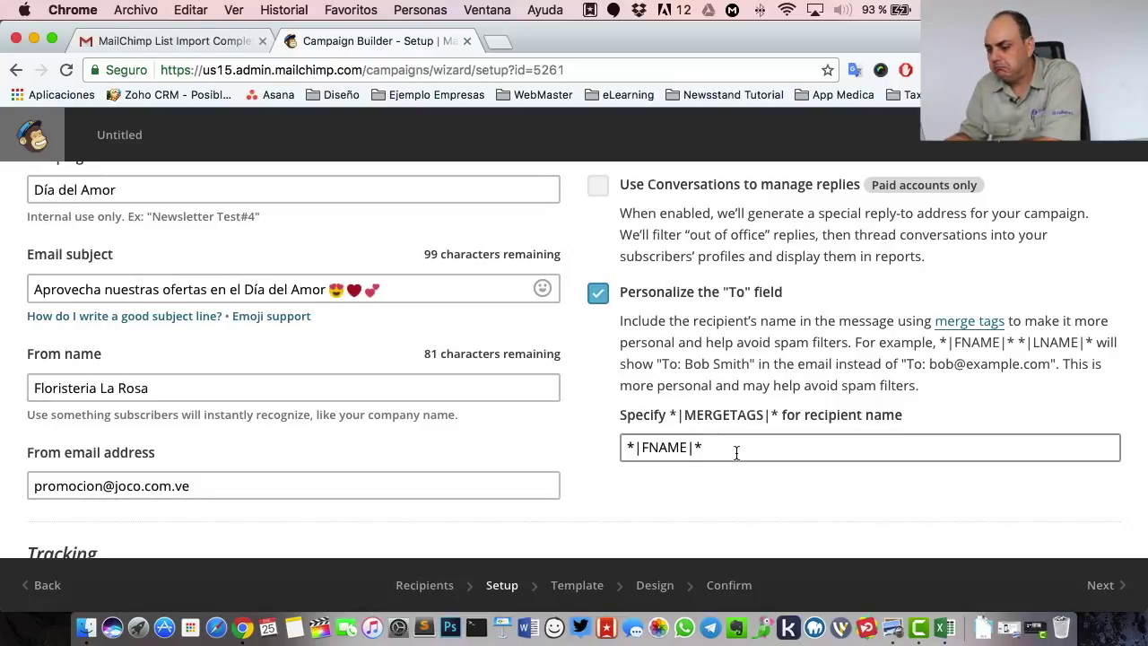
{"action": "left_click_drag", "start_coordinate": [735, 453], "coordinate": [591, 446]}
{"action": "key", "text": "super+c"}
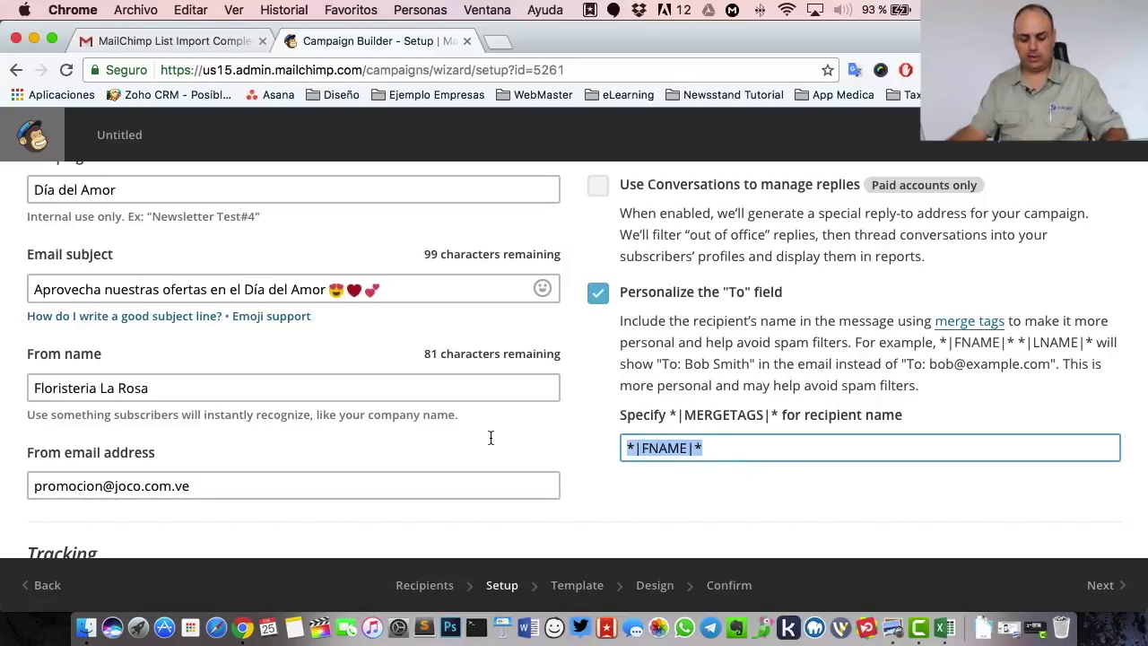
{"action": "left_click", "coordinate": [36, 288]}
- Prefix the email subject with the *|FNAME|* merge tag and lowercase 'Aprovecha' to 'aprovecha'
{"action": "mouse_move", "coordinate": [265, 326]}
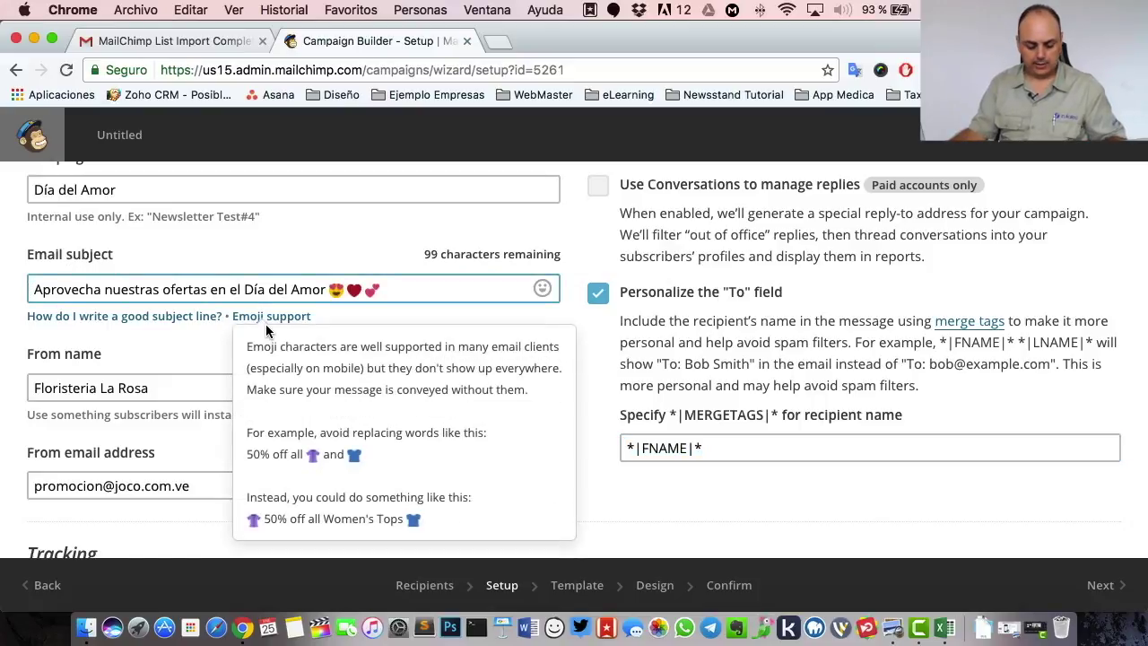
{"action": "key", "text": "super+v"}
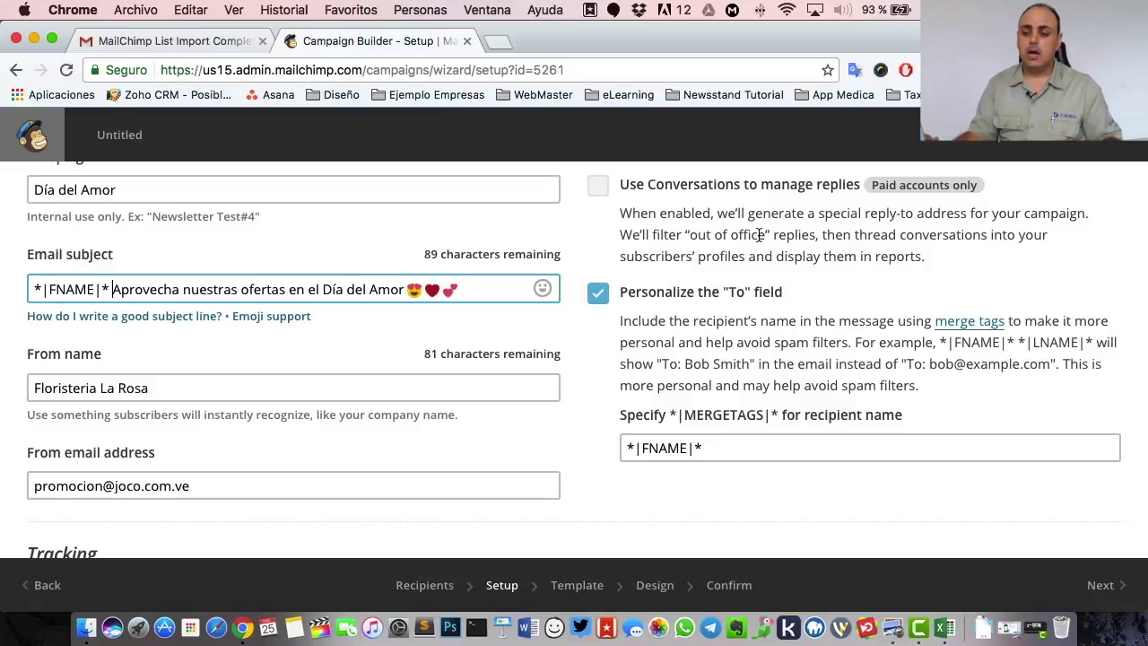
{"action": "key", "text": "BackSpace"}
{"action": "type", "text": "a"}
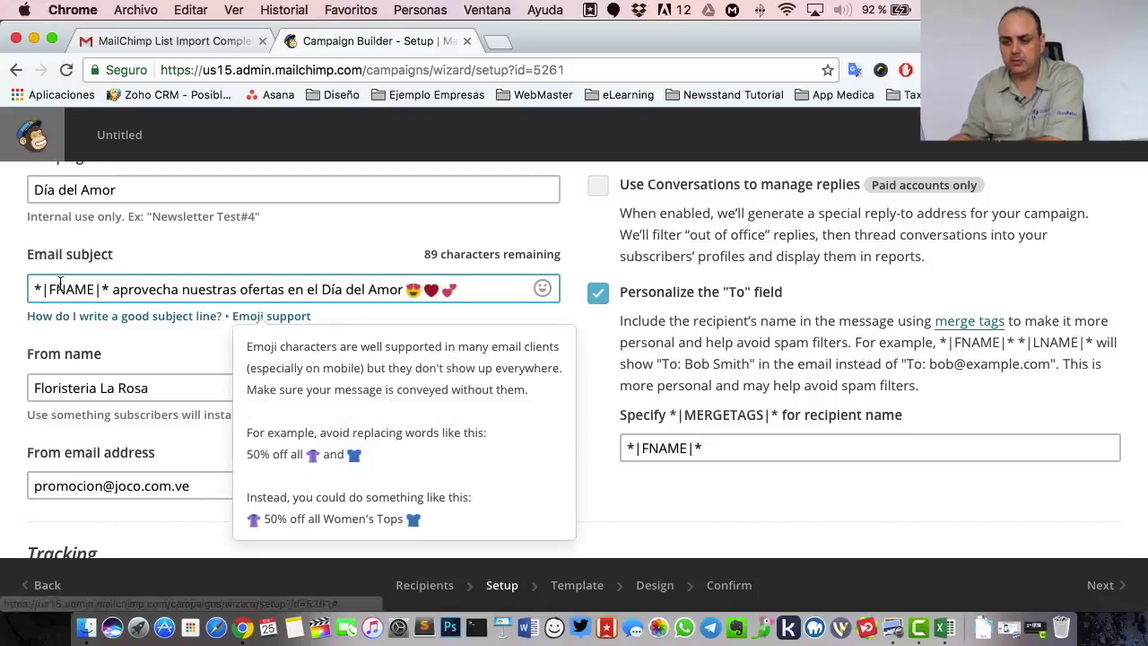
- Leave Tracking, Social media and More options at their defaults and continue to the Template step
{"action": "scroll", "coordinate": [153, 294], "scroll_direction": "down", "scroll_amount": 10}
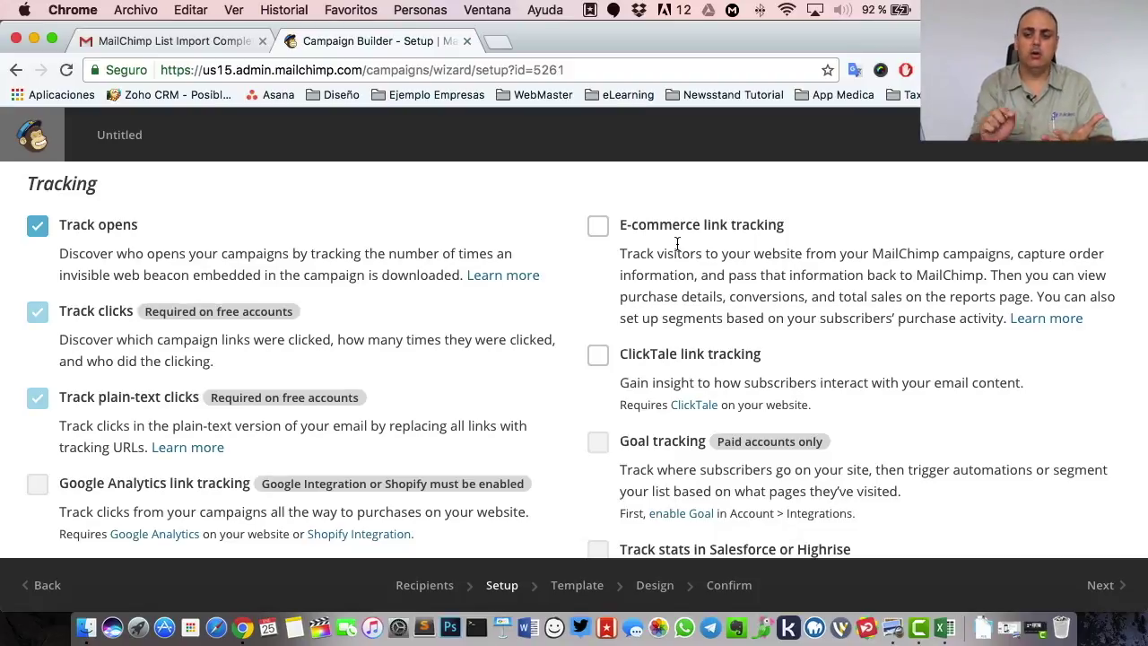
{"action": "scroll", "coordinate": [359, 283], "scroll_direction": "down", "scroll_amount": 3}
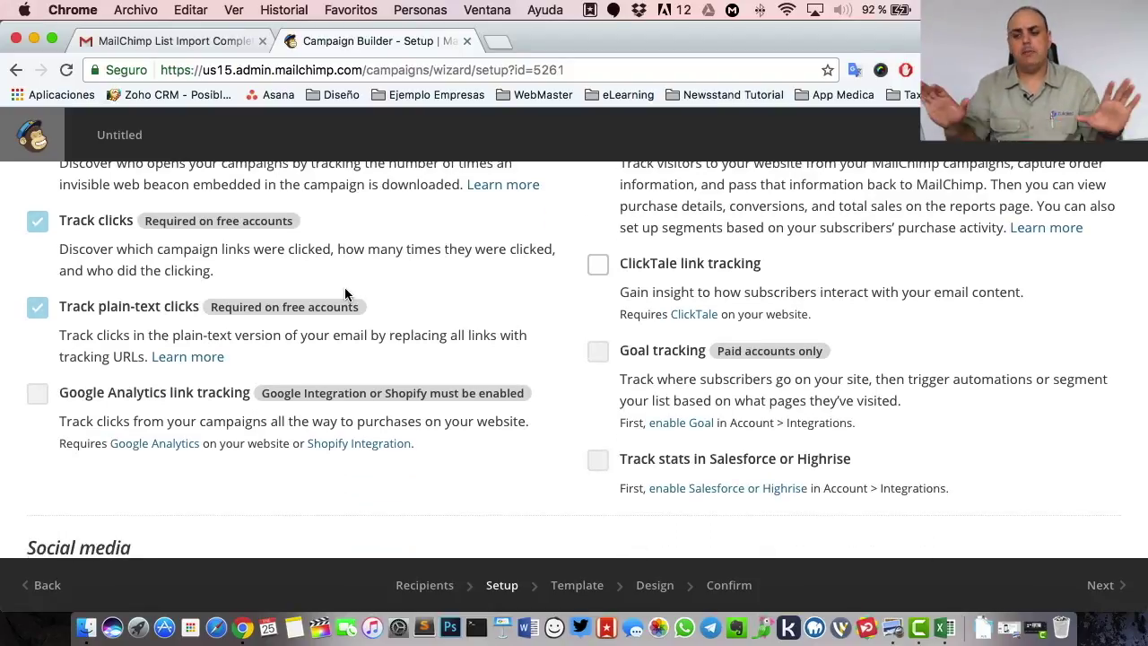
{"action": "scroll", "coordinate": [346, 293], "scroll_direction": "down", "scroll_amount": 7}
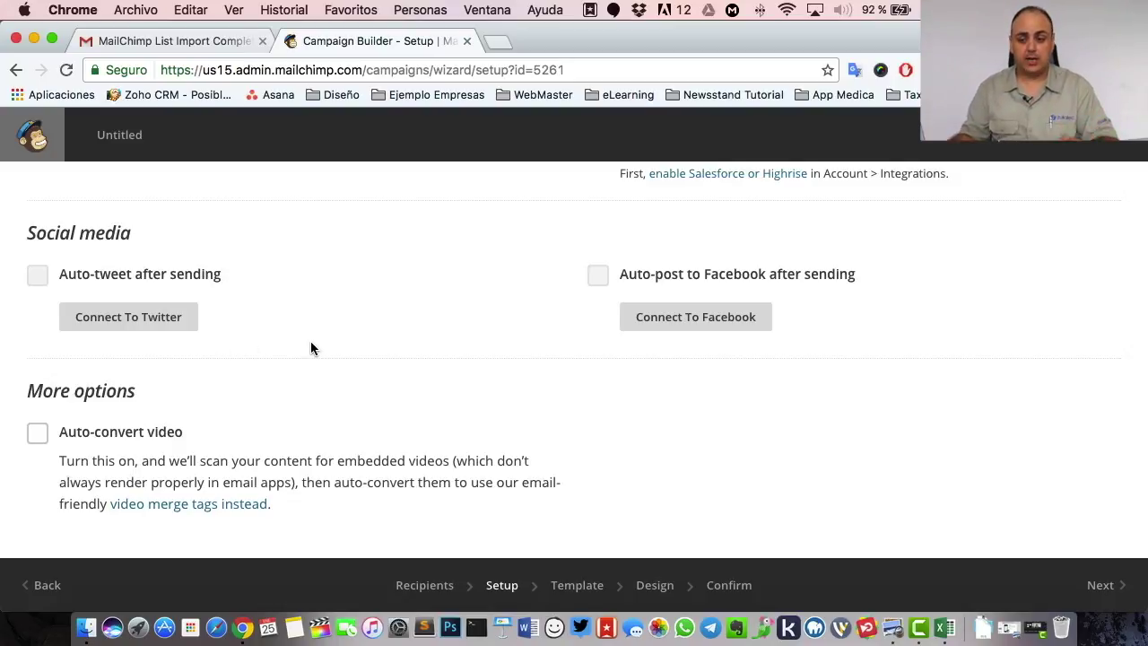
{"action": "scroll", "coordinate": [310, 344], "scroll_direction": "down", "scroll_amount": 3}
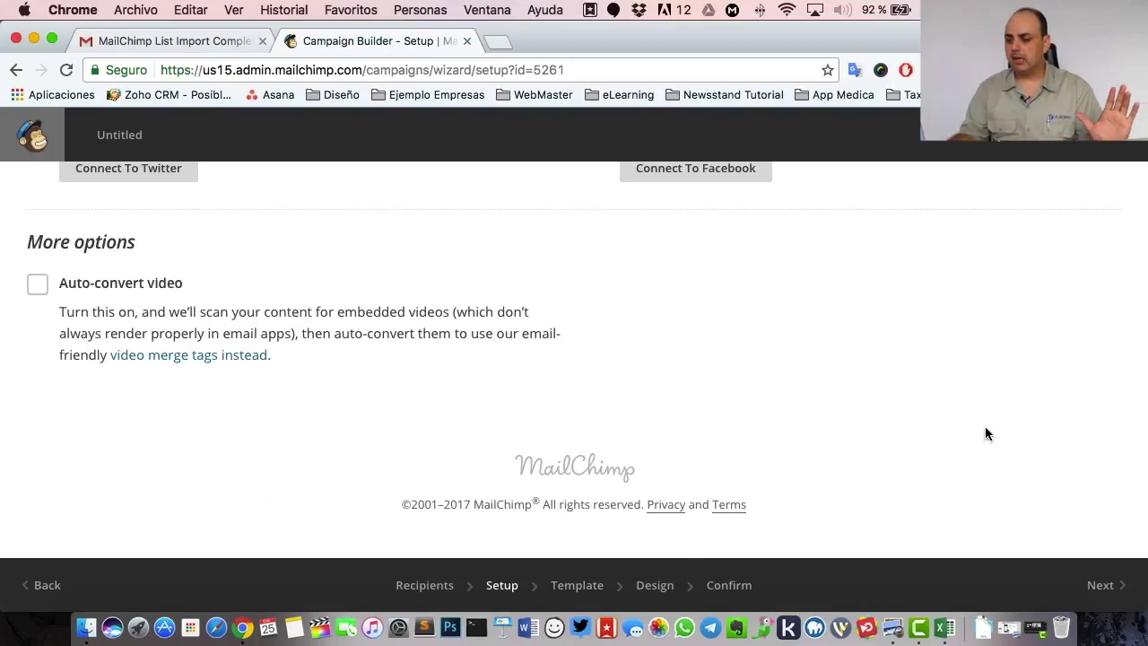
{"action": "left_click", "coordinate": [1112, 596]}
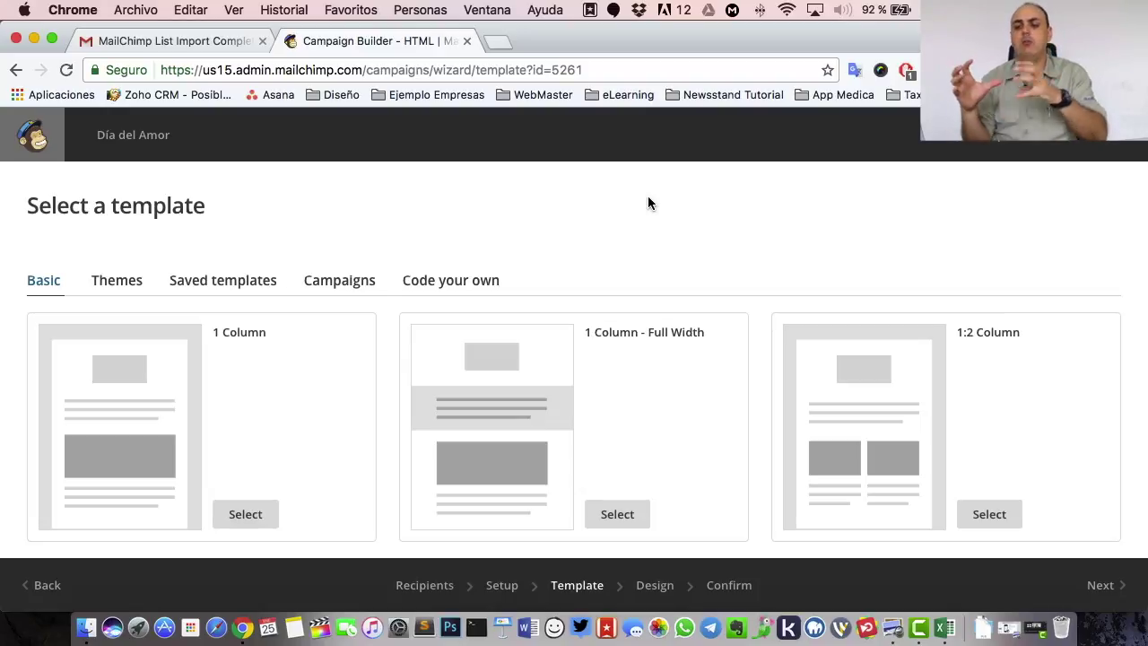
- Look over the Basic templates grid with layouts like 1 Column and 1:2 Column
{"action": "scroll", "coordinate": [592, 220], "scroll_direction": "down", "scroll_amount": 5}
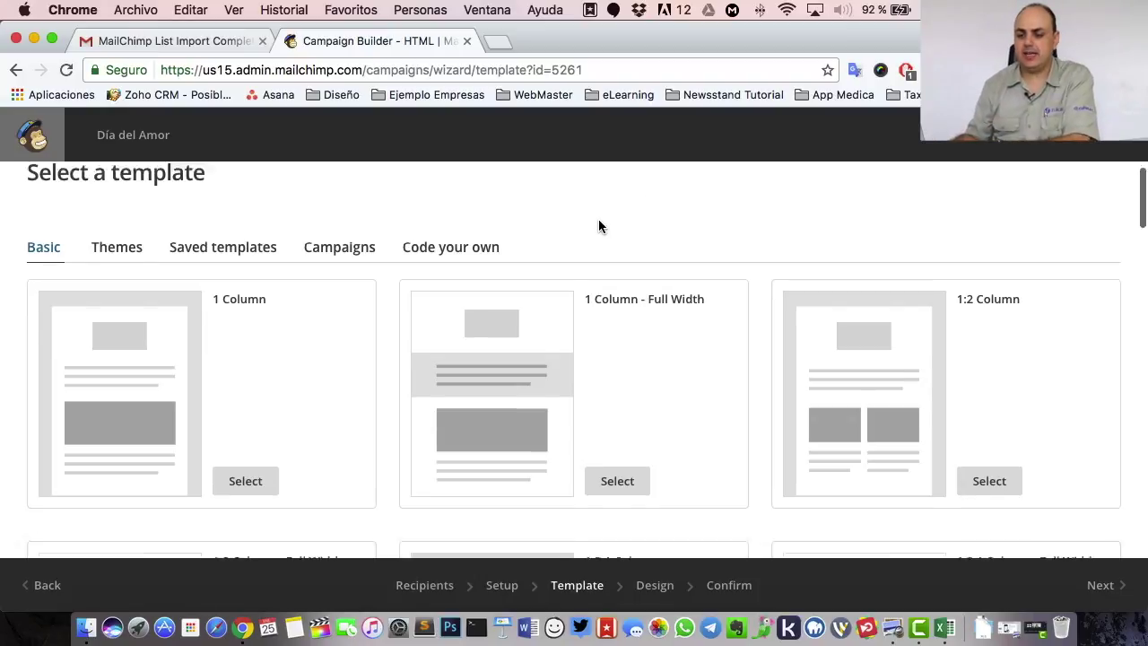
{"action": "scroll", "coordinate": [638, 362], "scroll_direction": "up", "scroll_amount": 15}
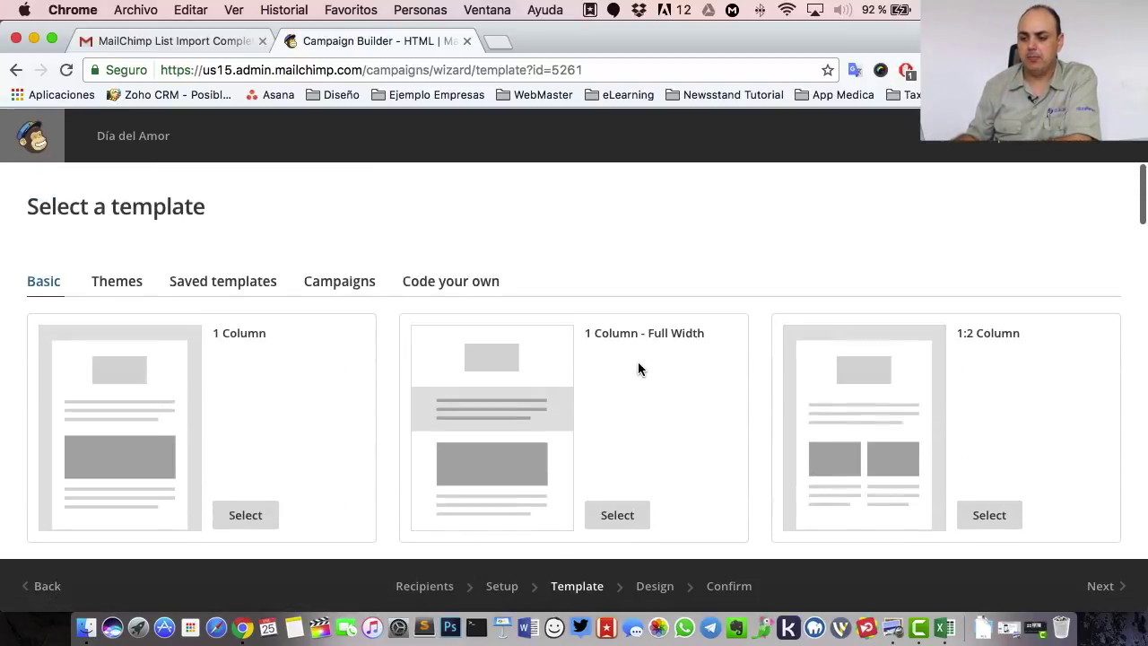
- Browse the Holiday themes and select the Giftgiving heart theme for the email
{"action": "left_click", "coordinate": [109, 283]}
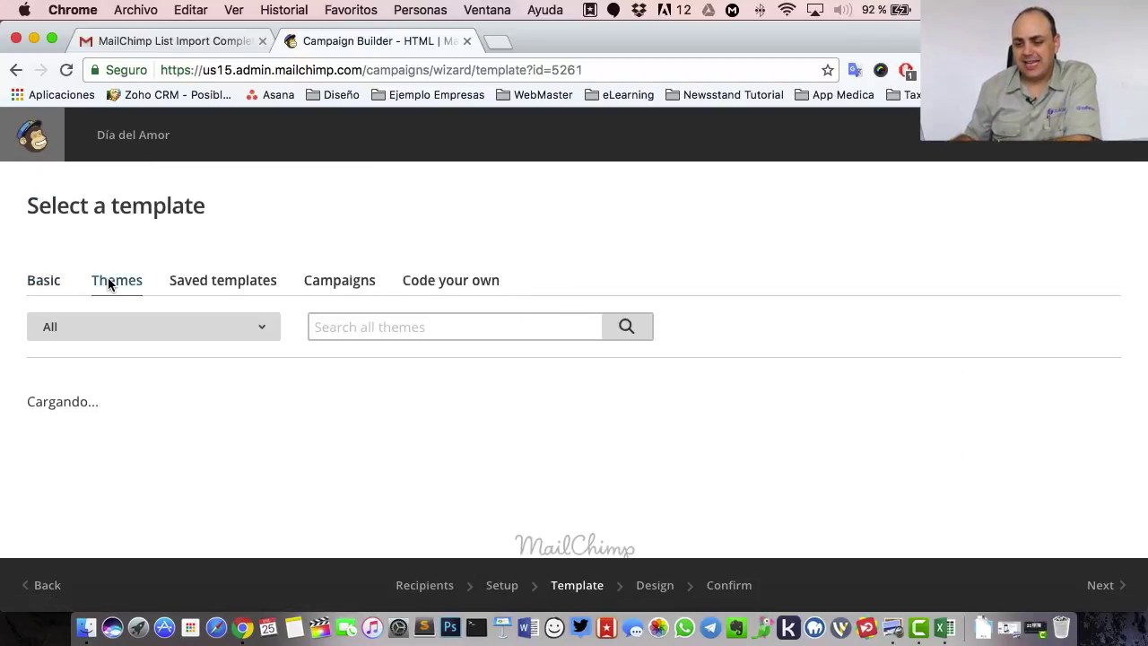
{"action": "scroll", "coordinate": [830, 210], "scroll_direction": "down", "scroll_amount": 3}
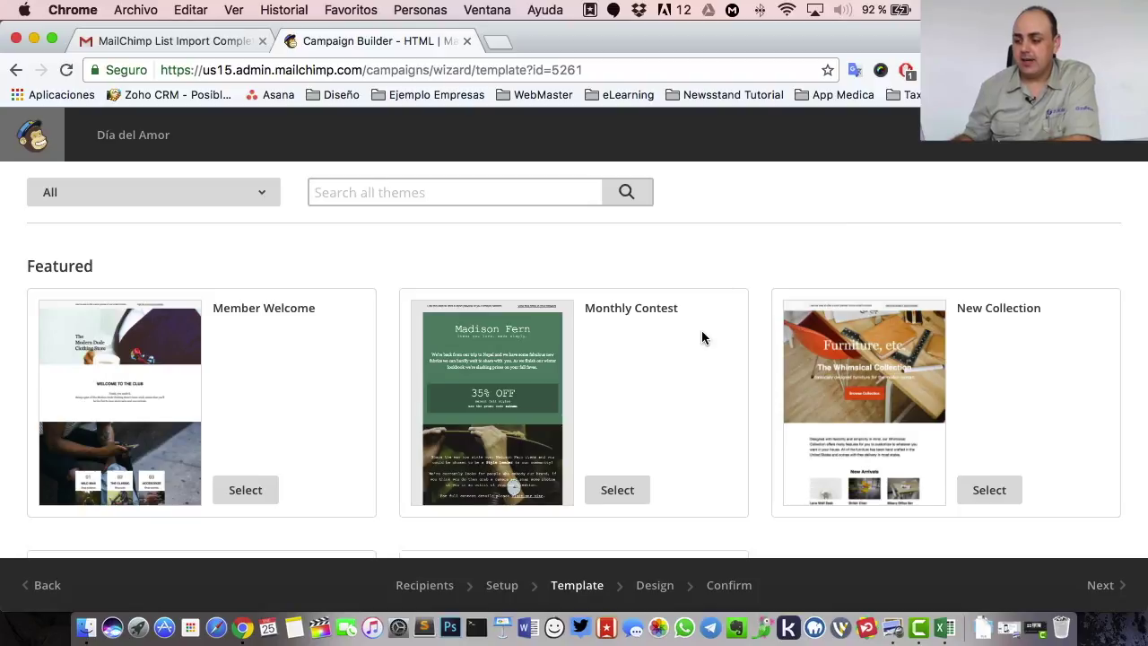
{"action": "scroll", "coordinate": [701, 337], "scroll_direction": "down", "scroll_amount": 6}
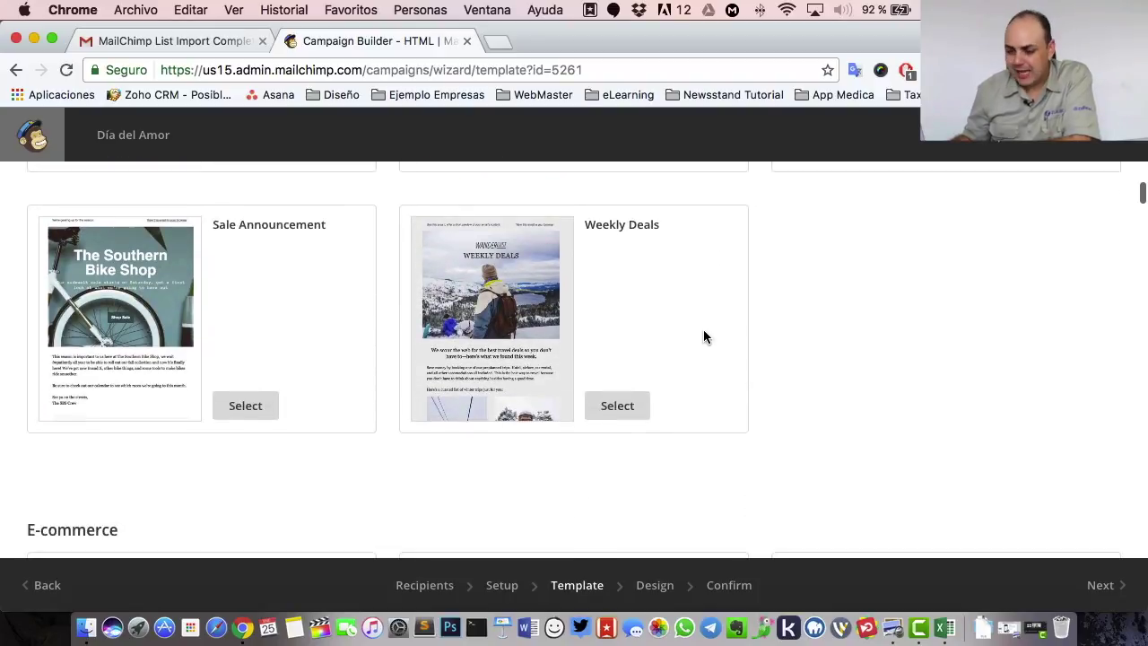
{"action": "scroll", "coordinate": [705, 337], "scroll_direction": "down", "scroll_amount": 10}
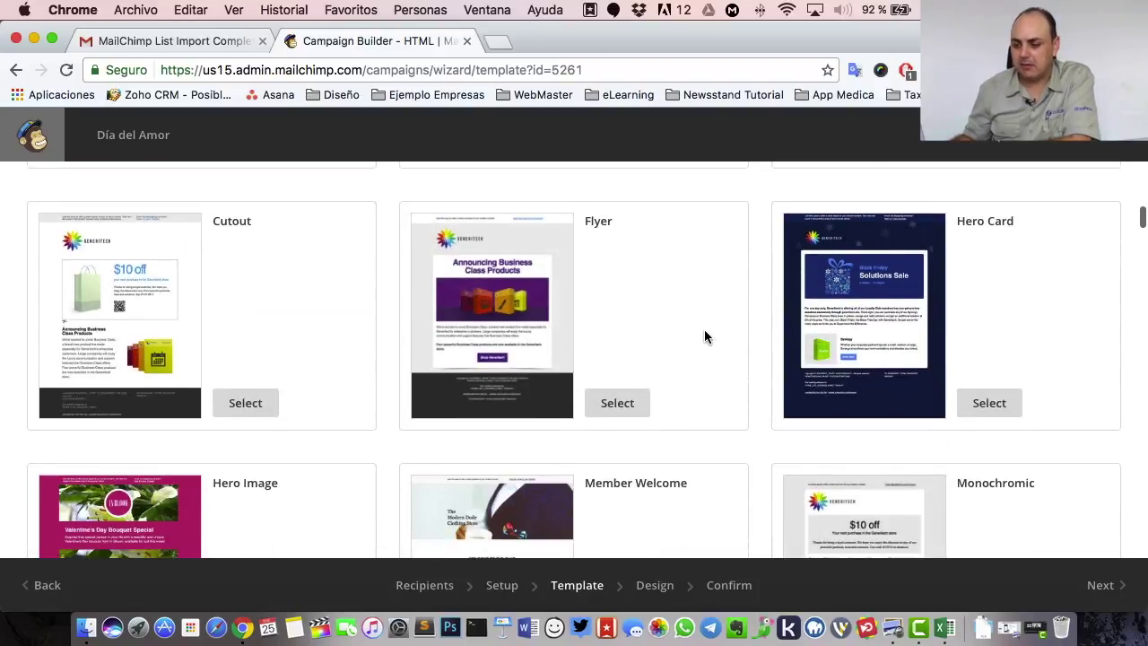
{"action": "scroll", "coordinate": [704, 337], "scroll_direction": "down", "scroll_amount": 10}
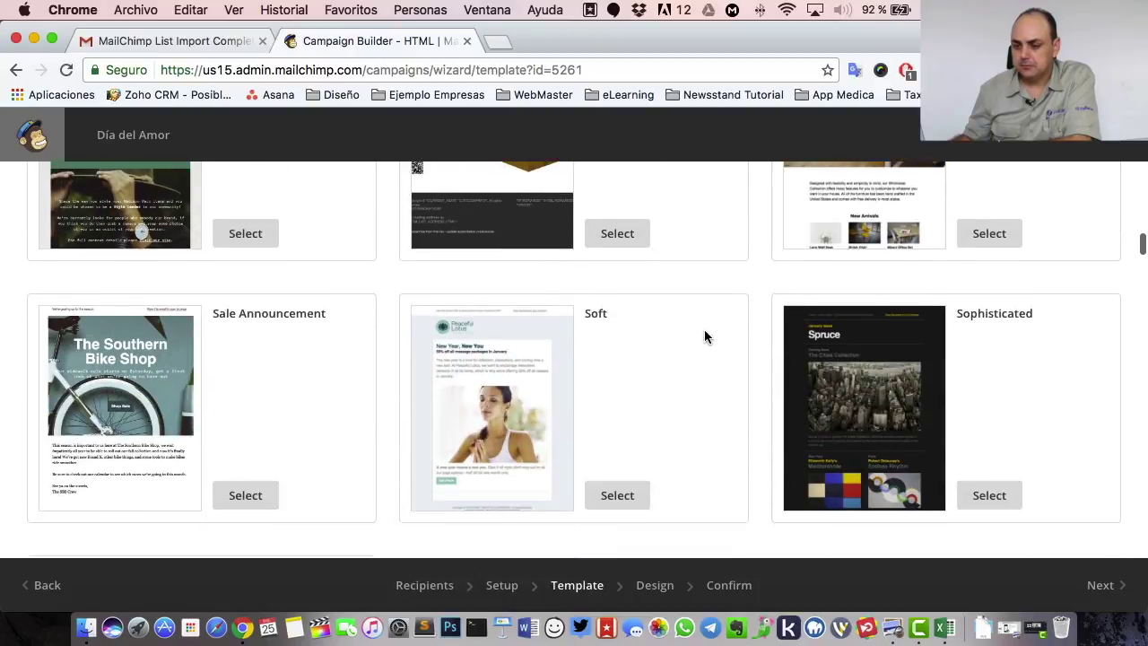
{"action": "scroll", "coordinate": [705, 336], "scroll_direction": "down", "scroll_amount": 14}
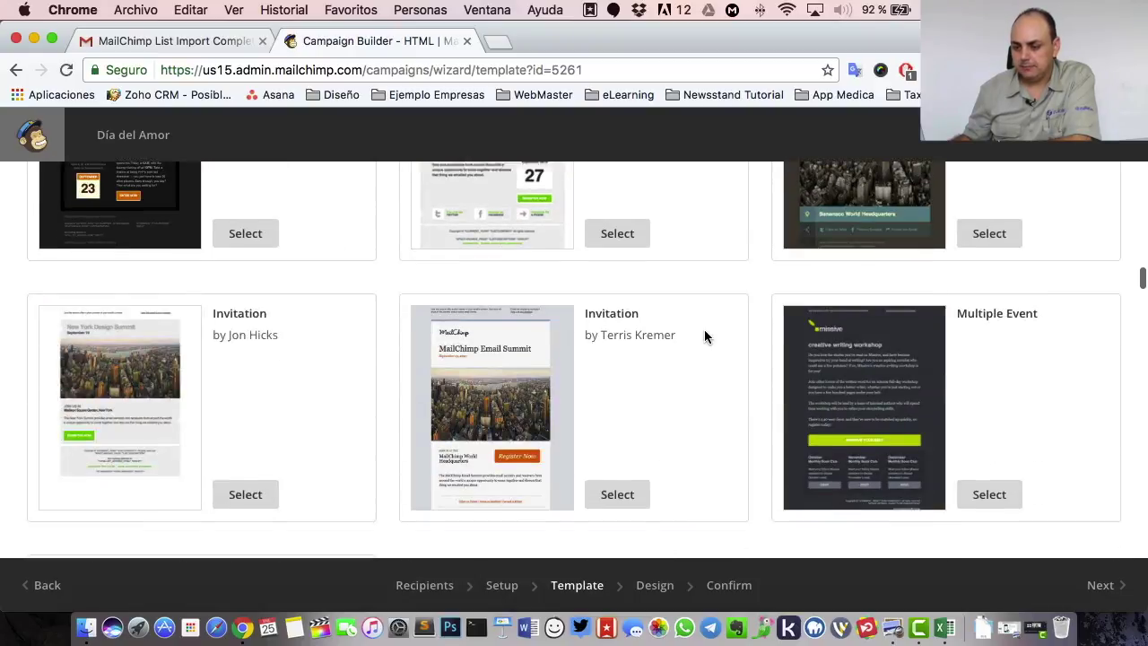
{"action": "scroll", "coordinate": [704, 336], "scroll_direction": "down", "scroll_amount": 15}
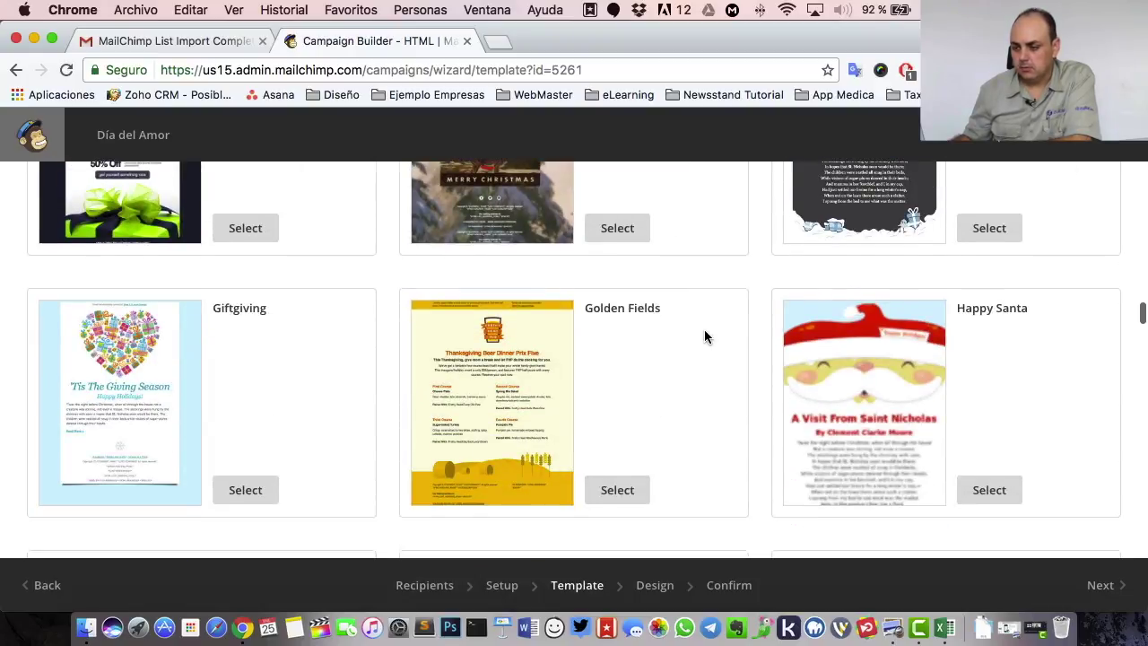
{"action": "scroll", "coordinate": [705, 334], "scroll_direction": "up", "scroll_amount": 1}
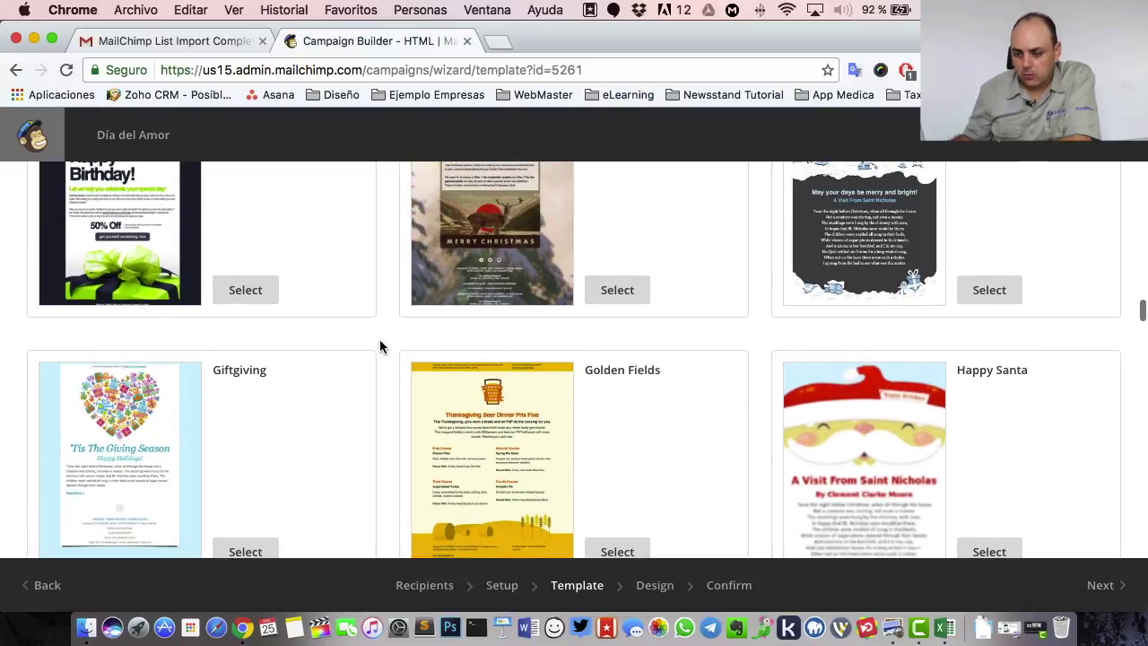
{"action": "scroll", "coordinate": [256, 455], "scroll_direction": "down", "scroll_amount": 3}
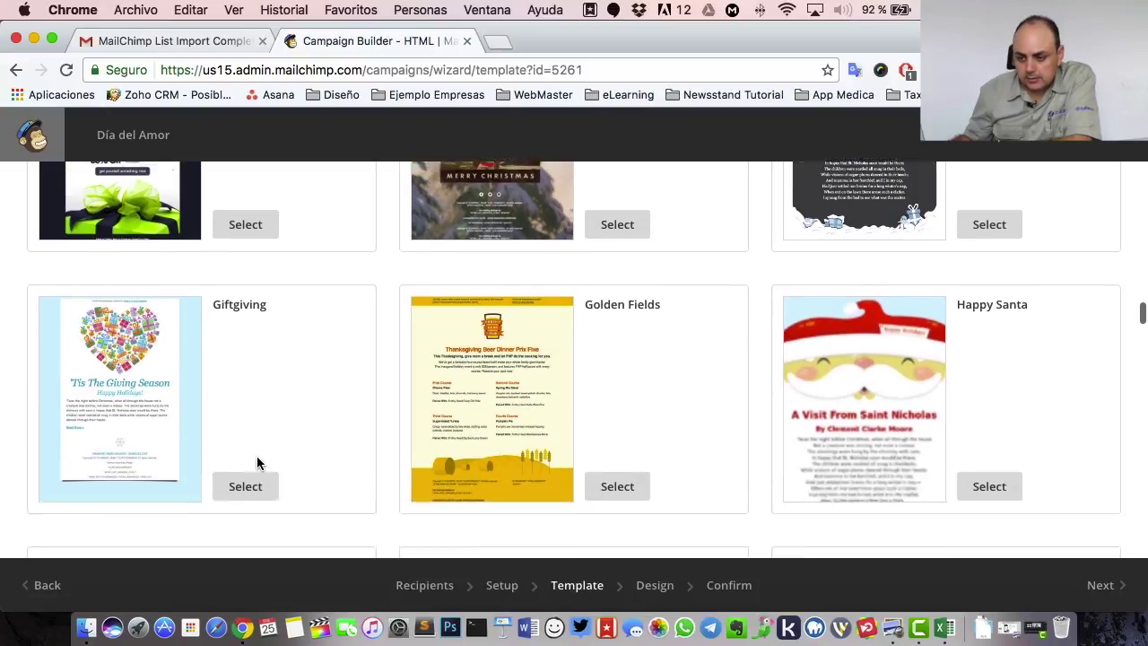
{"action": "scroll", "coordinate": [257, 461], "scroll_direction": "down", "scroll_amount": 7}
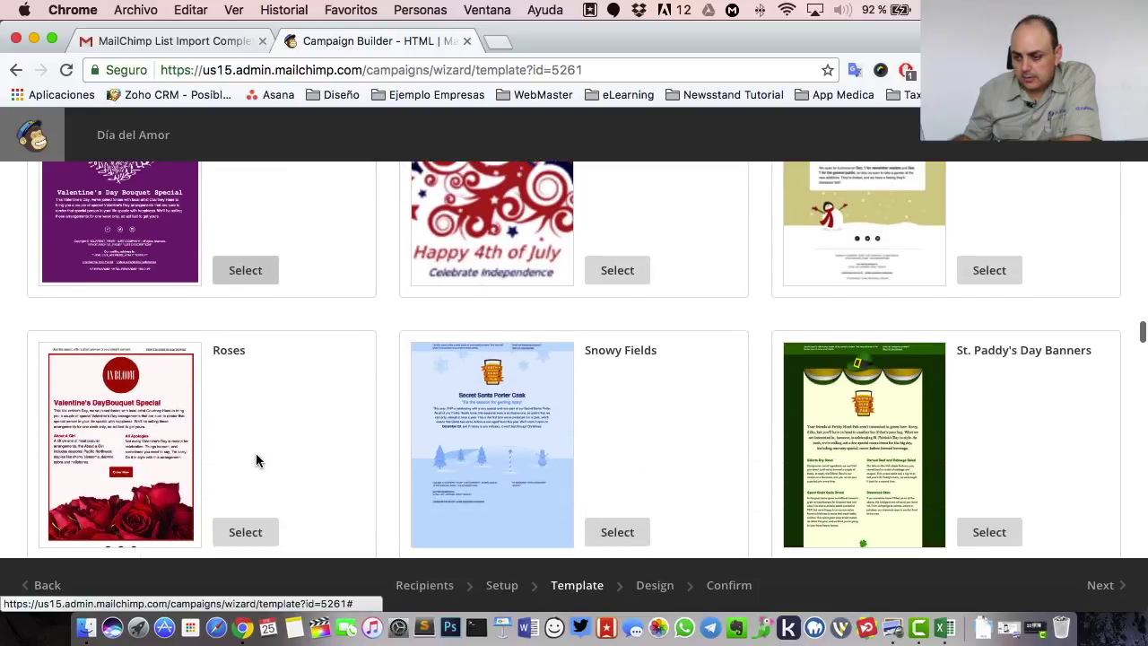
{"action": "scroll", "coordinate": [257, 455], "scroll_direction": "down", "scroll_amount": 6}
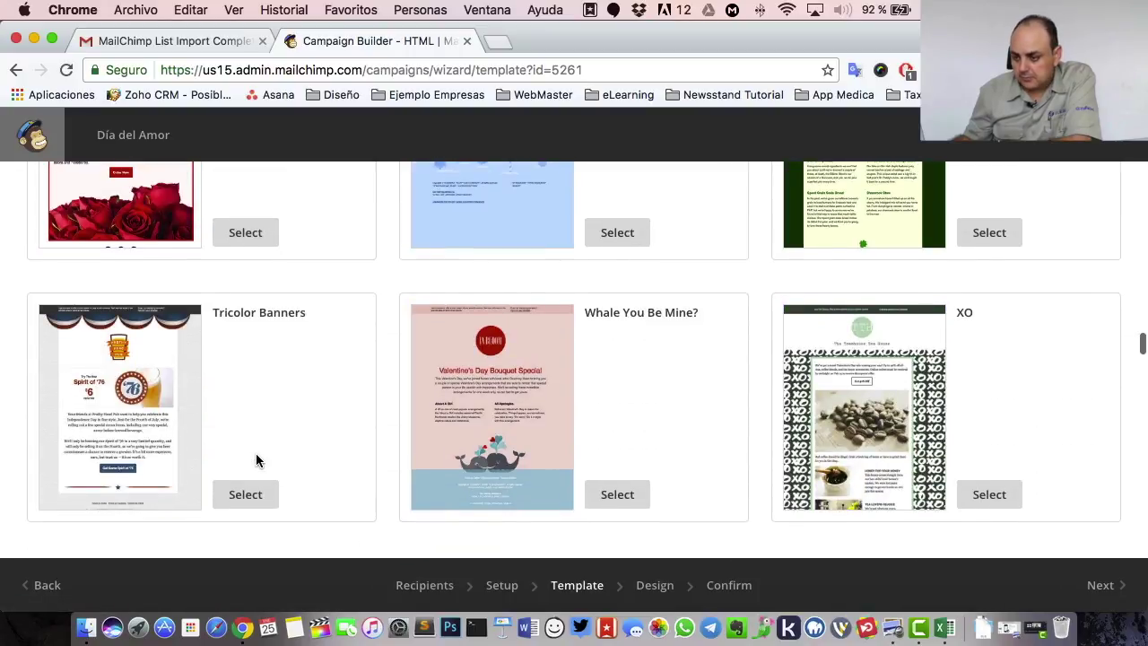
{"action": "scroll", "coordinate": [257, 455], "scroll_direction": "up", "scroll_amount": 5}
{"action": "scroll", "coordinate": [255, 453], "scroll_direction": "down", "scroll_amount": 2}
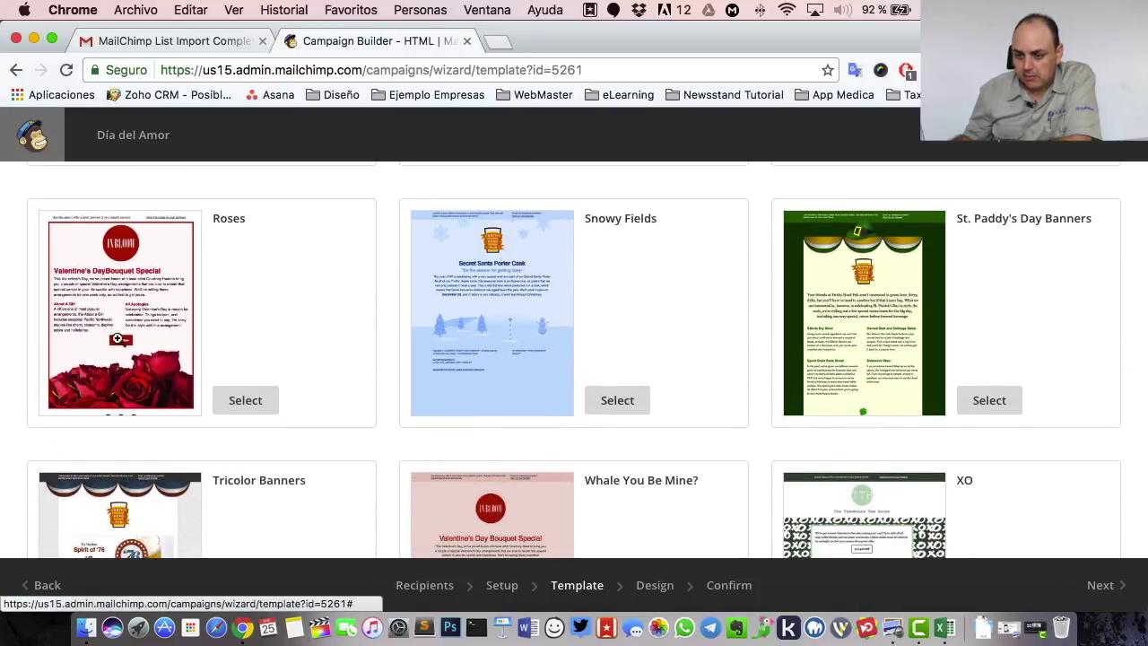
{"action": "scroll", "coordinate": [277, 340], "scroll_direction": "up", "scroll_amount": 6}
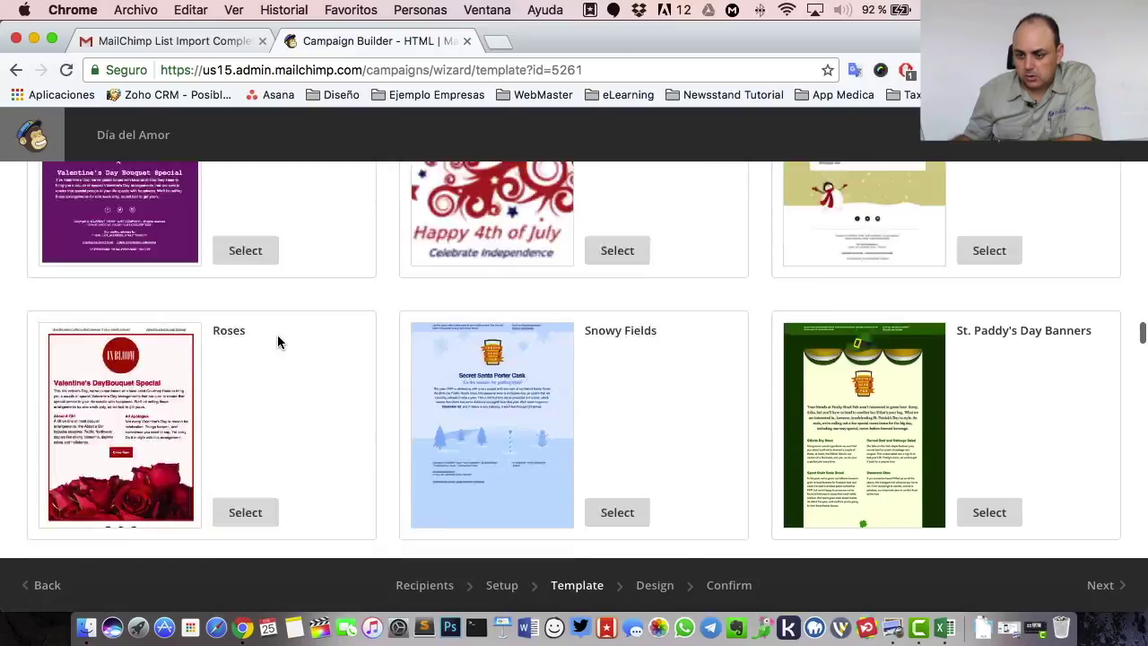
{"action": "scroll", "coordinate": [277, 339], "scroll_direction": "up", "scroll_amount": 3}
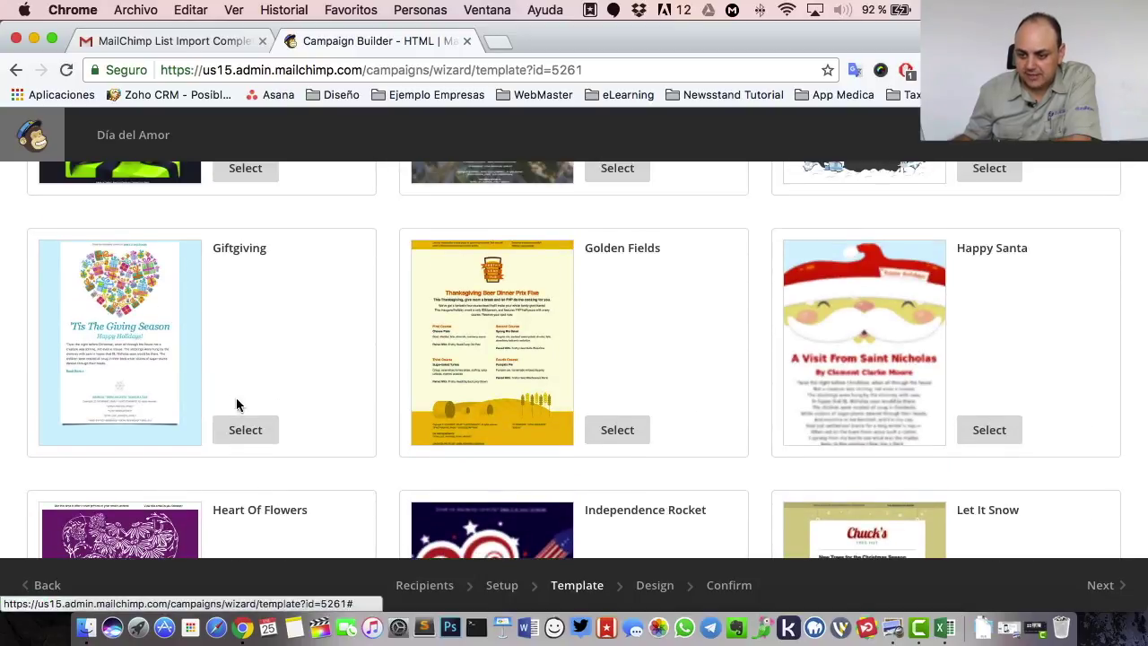
{"action": "left_click", "coordinate": [247, 432]}
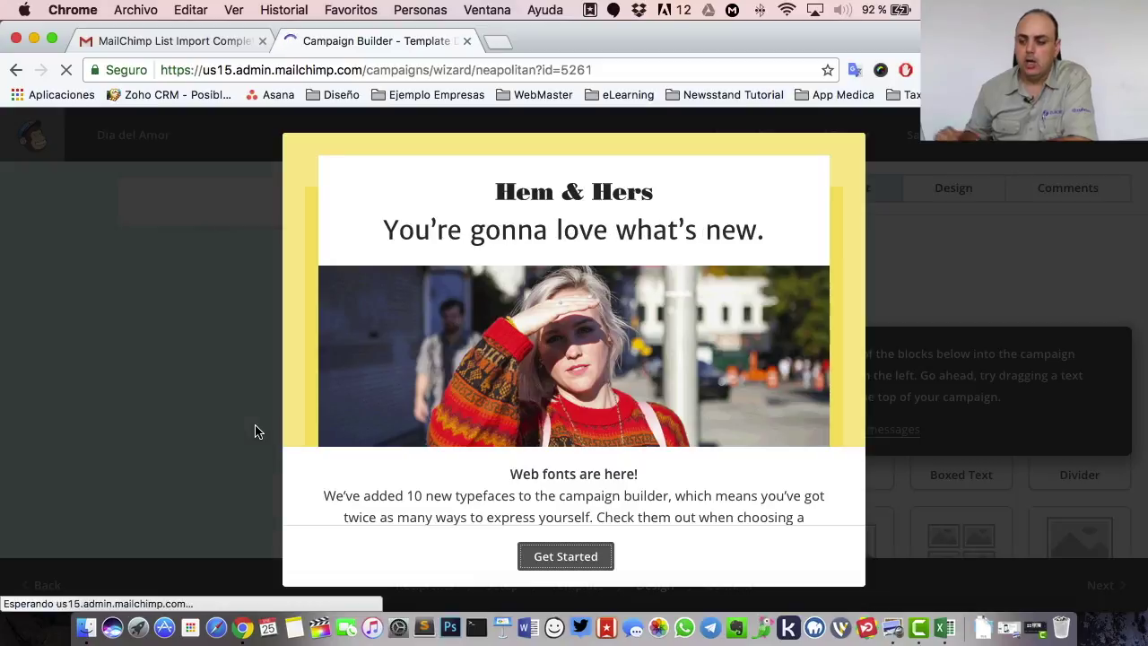
{"action": "left_click", "coordinate": [567, 556]}
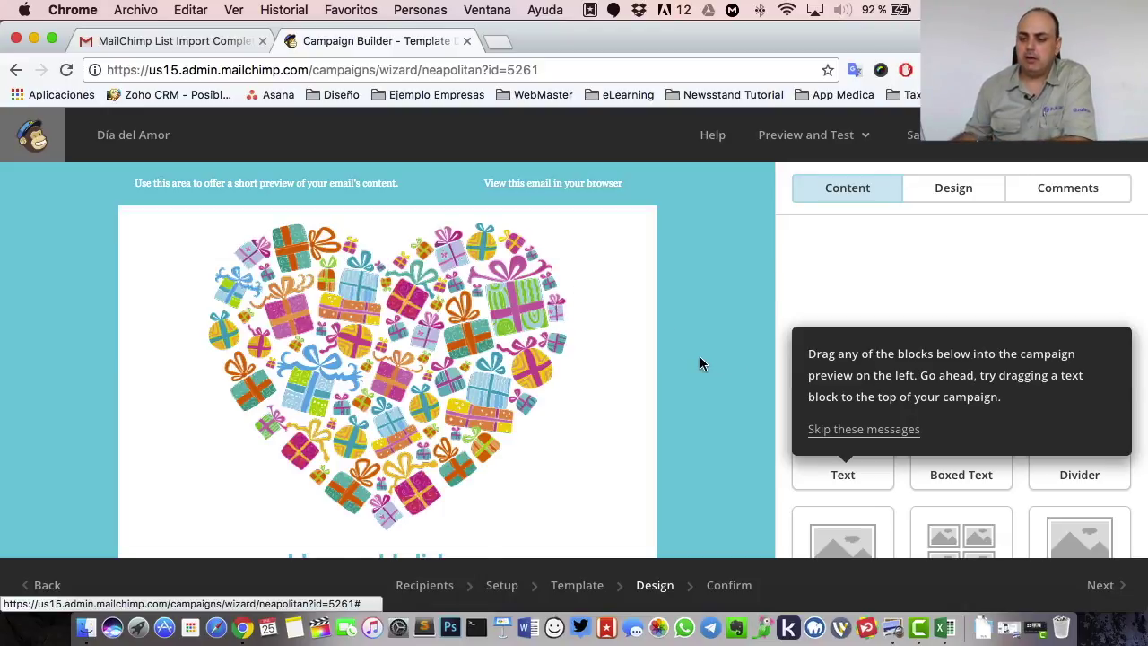
{"action": "scroll", "coordinate": [701, 362], "scroll_direction": "down", "scroll_amount": 10}
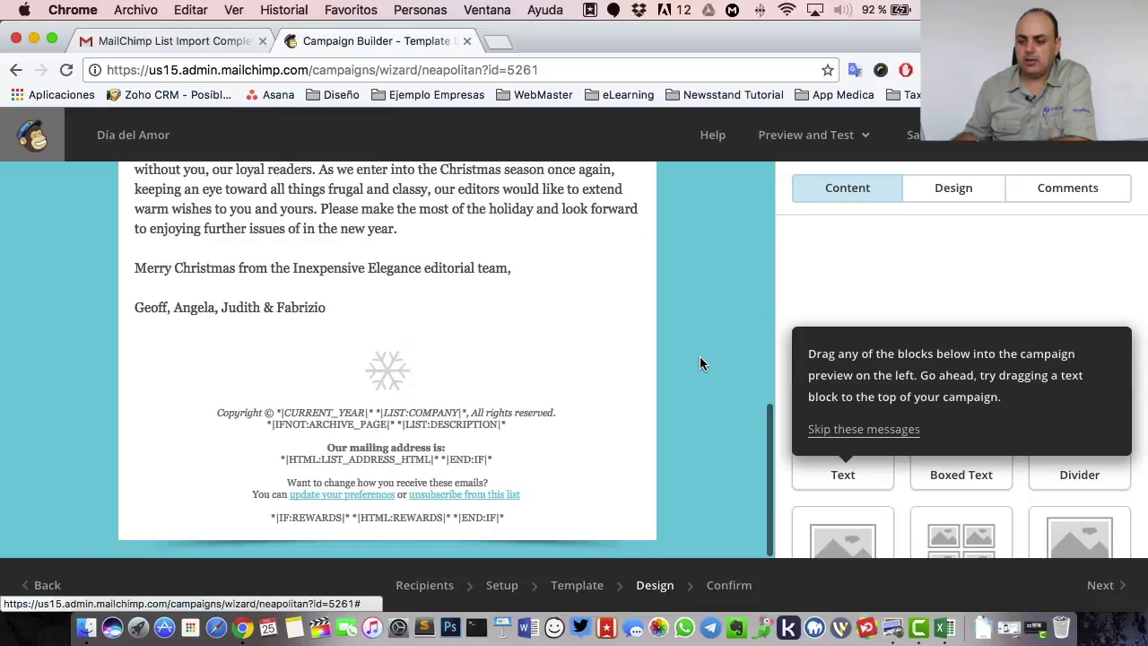
{"action": "scroll", "coordinate": [700, 363], "scroll_direction": "up", "scroll_amount": 10}
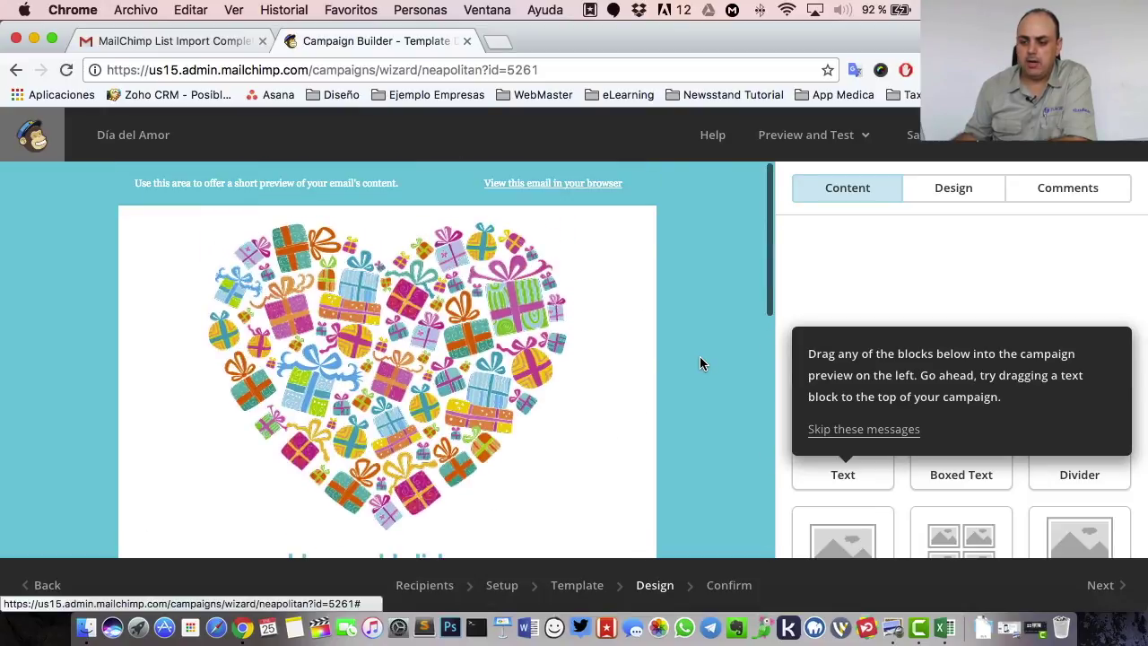
{"action": "scroll", "coordinate": [413, 372], "scroll_direction": "down", "scroll_amount": 5}
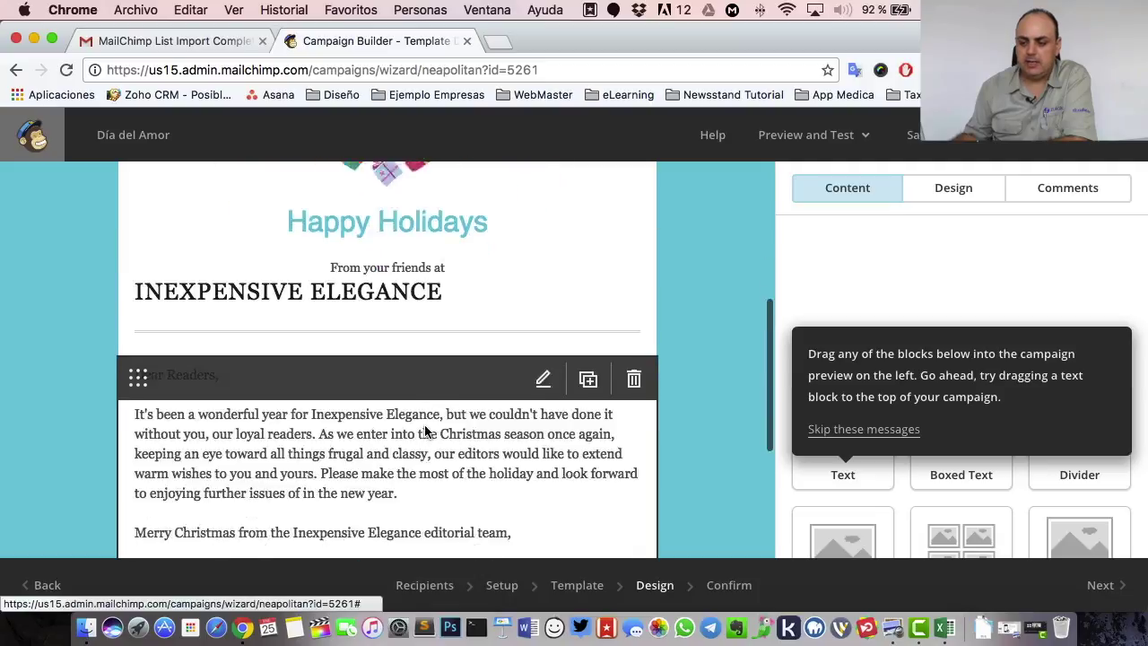
{"action": "scroll", "coordinate": [425, 431], "scroll_direction": "down", "scroll_amount": 5}
{"action": "scroll", "coordinate": [425, 429], "scroll_direction": "up", "scroll_amount": 10}
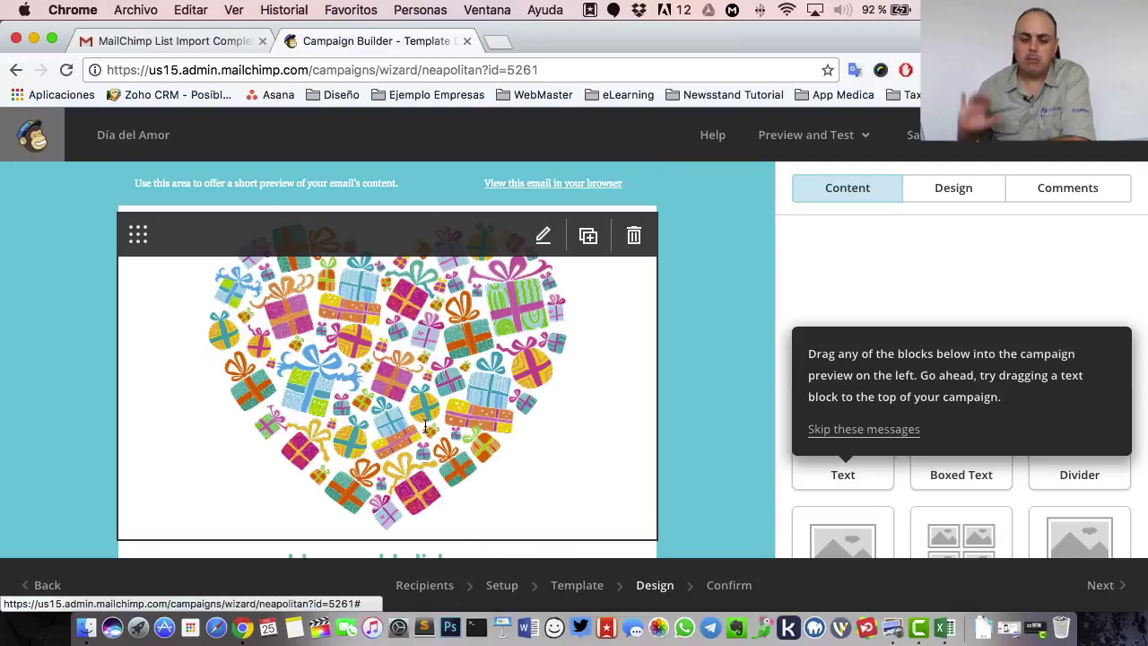
{"action": "scroll", "coordinate": [479, 274], "scroll_direction": "up", "scroll_amount": 1}
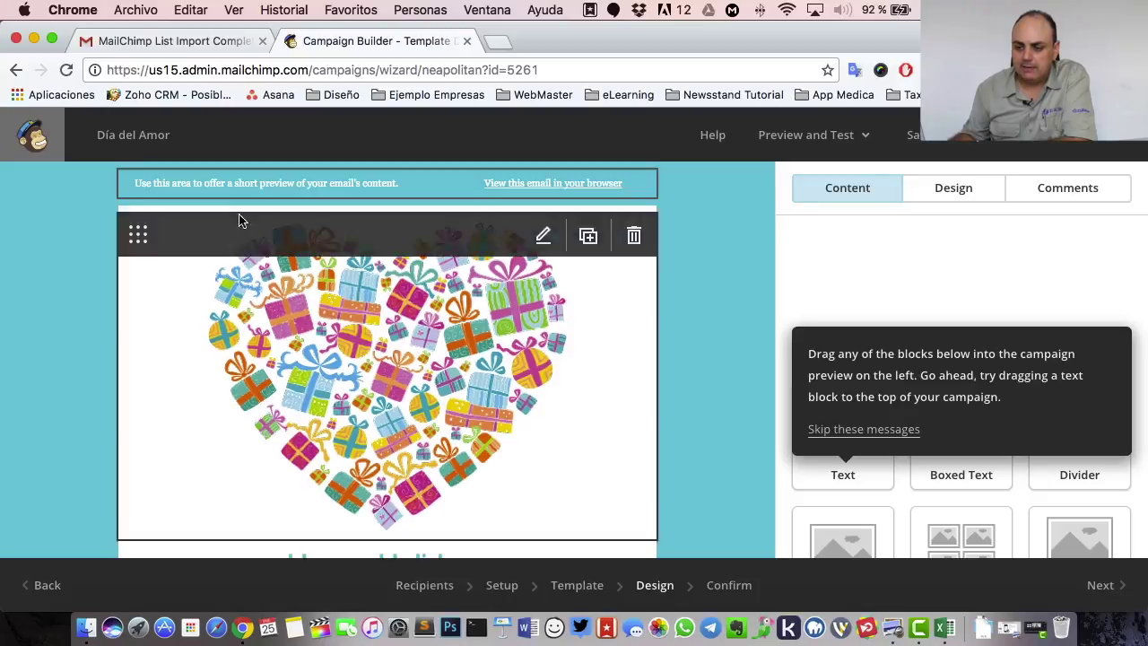
- Replace the preheader text with 'Aprovecha las ofertas que tenemos preparadas para ti.'
{"action": "left_click", "coordinate": [228, 201]}
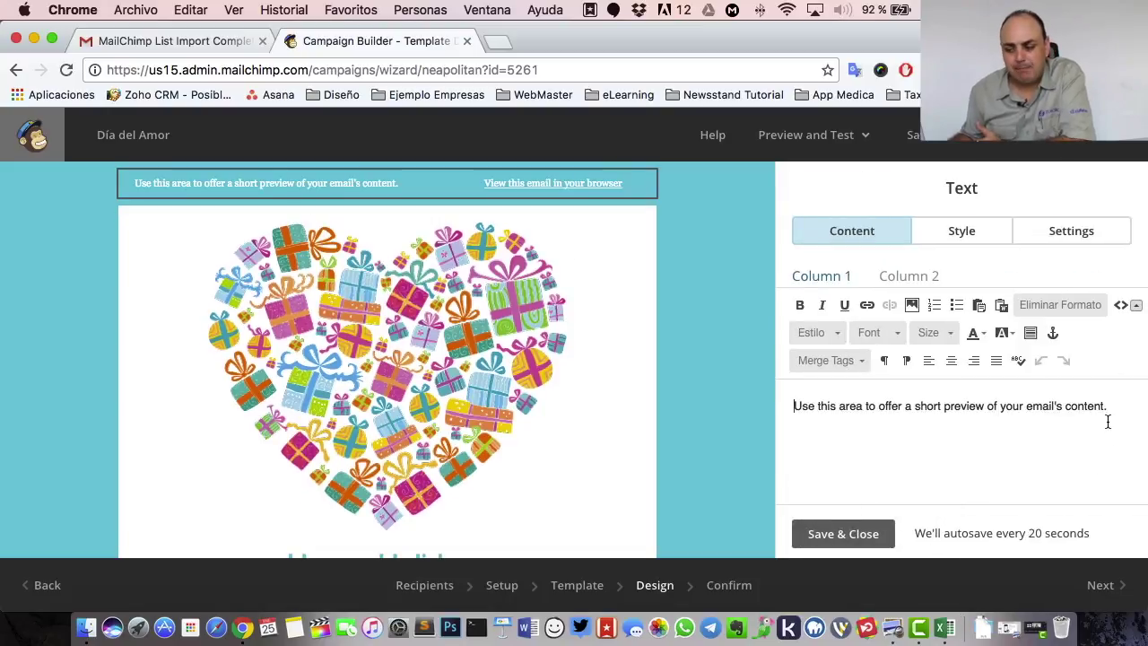
{"action": "left_click_drag", "start_coordinate": [1105, 406], "coordinate": [684, 394]}
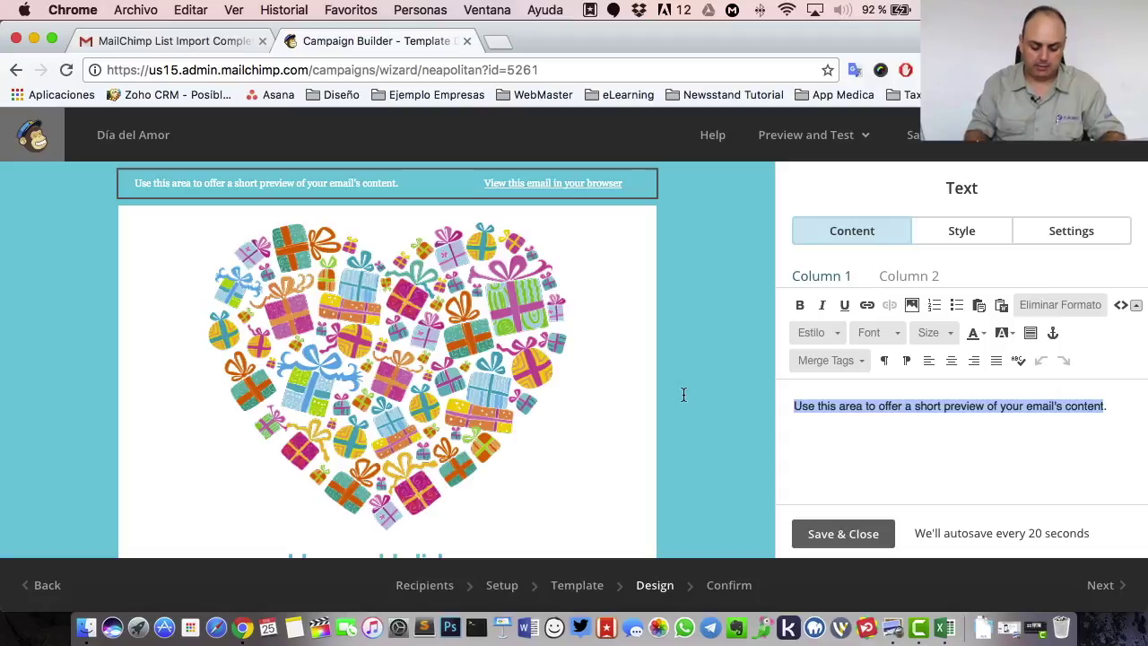
{"action": "type", "text": "Aproch."}
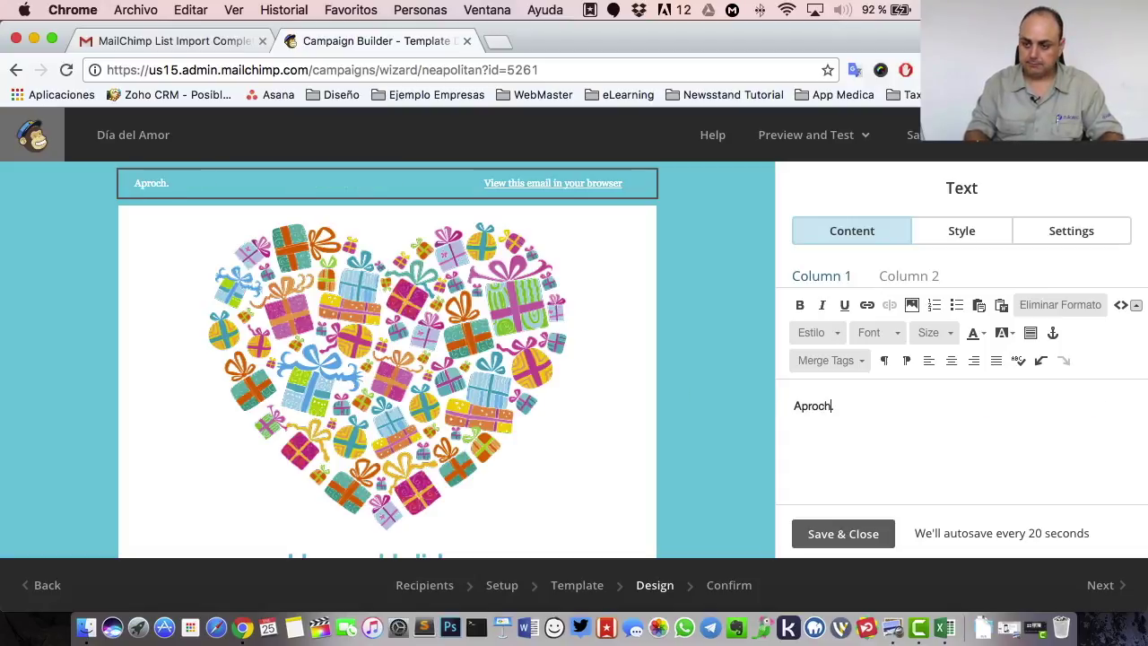
{"action": "key", "text": "BackSpace"}
{"action": "key", "text": "BackSpace"}
{"action": "type", "text": "vecha las ofertas que tr"}
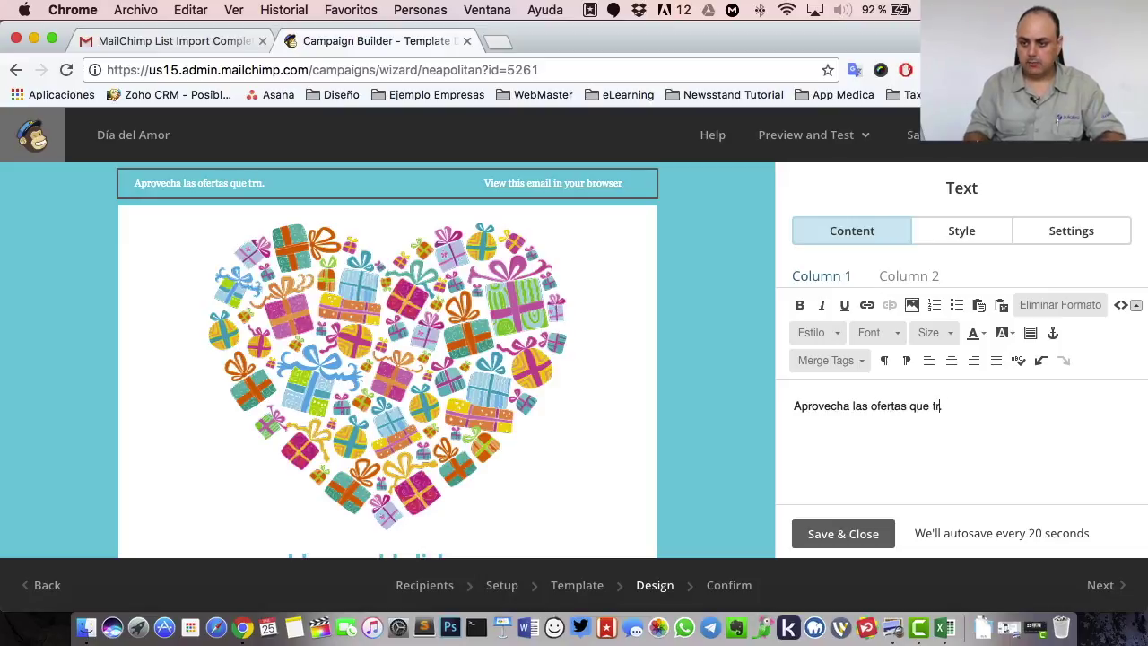
{"action": "key", "text": "BackSpace"}
{"action": "type", "text": "enemos preparadas para ti."}
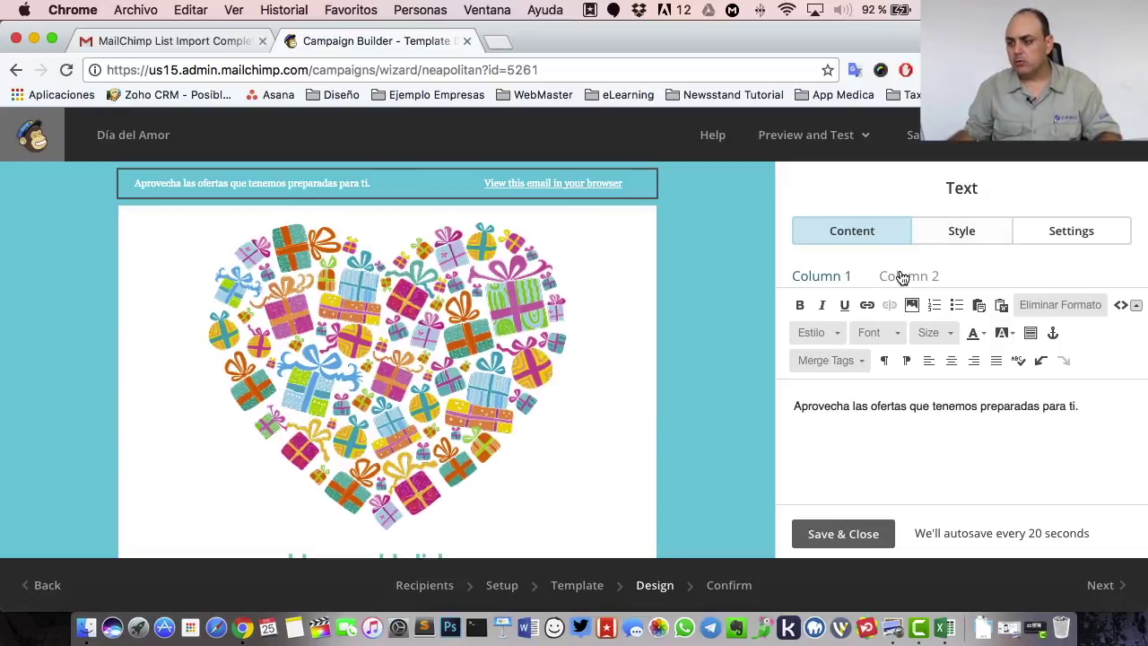
{"action": "left_click", "coordinate": [902, 278]}
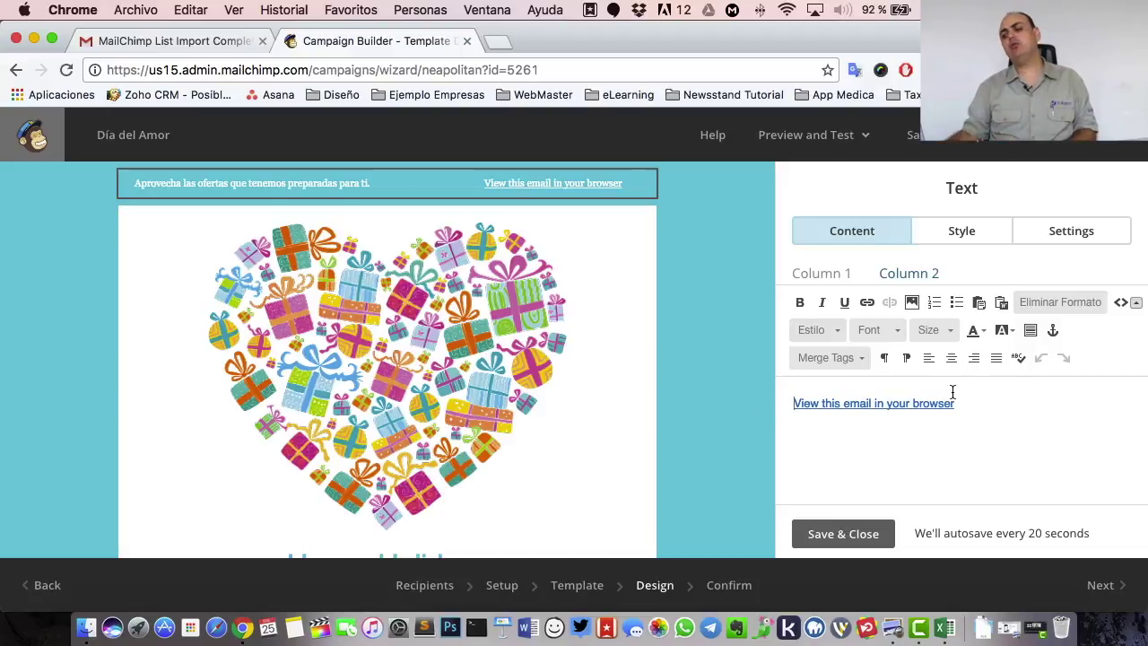
- Rewrite the view-in-browser link as 'Ver en el navegador', removing the English, and save
{"action": "left_click_drag", "start_coordinate": [955, 403], "coordinate": [772, 401]}
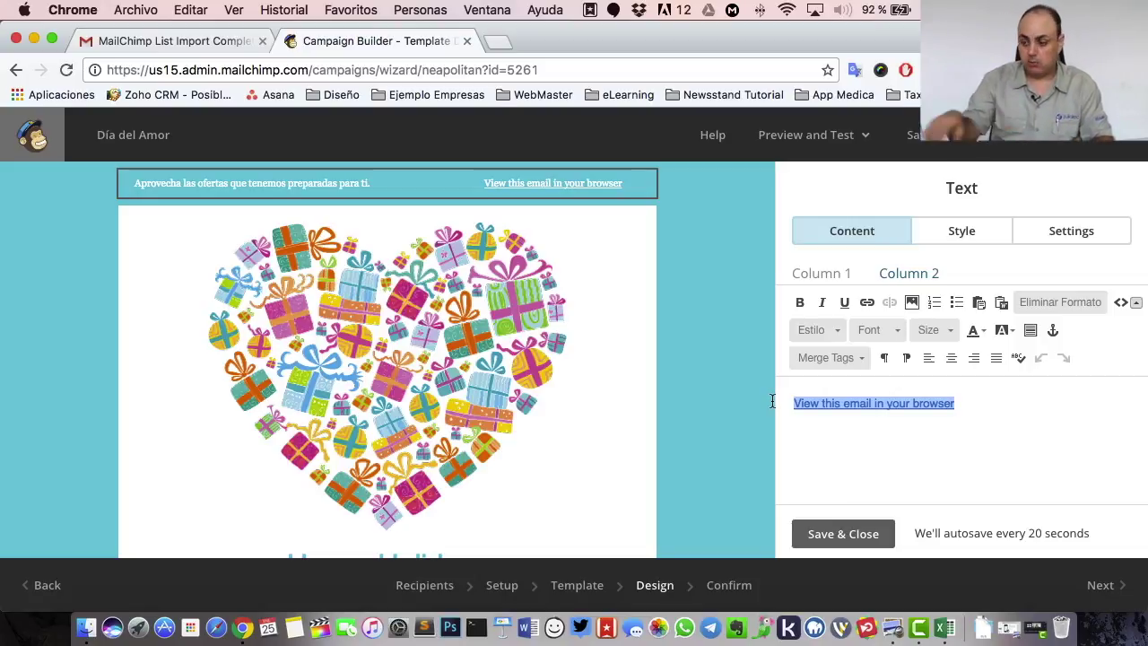
{"action": "type", "text": "Ver en "}
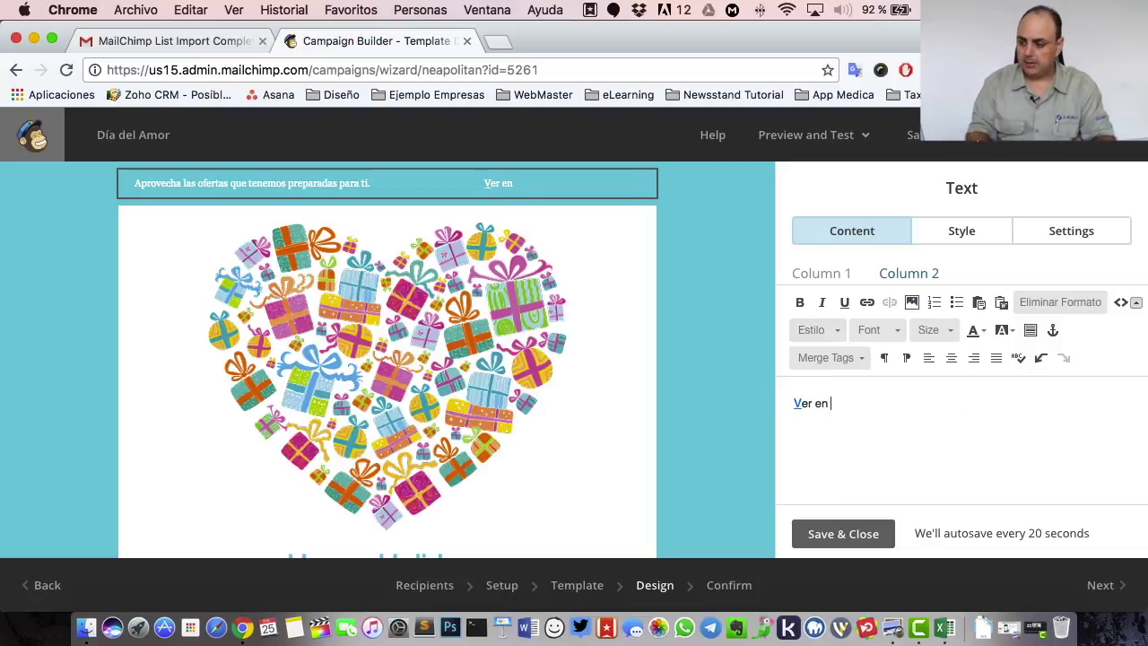
{"action": "type", "text": "el"}
{"action": "key", "text": "super+z"}
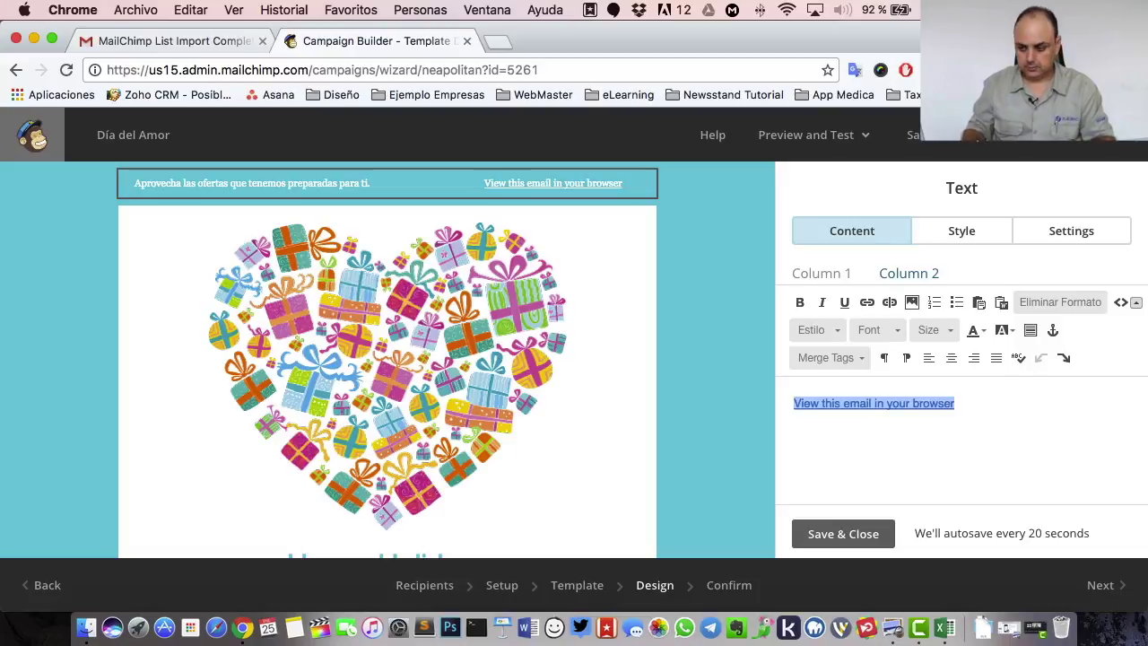
{"action": "left_click", "coordinate": [948, 448]}
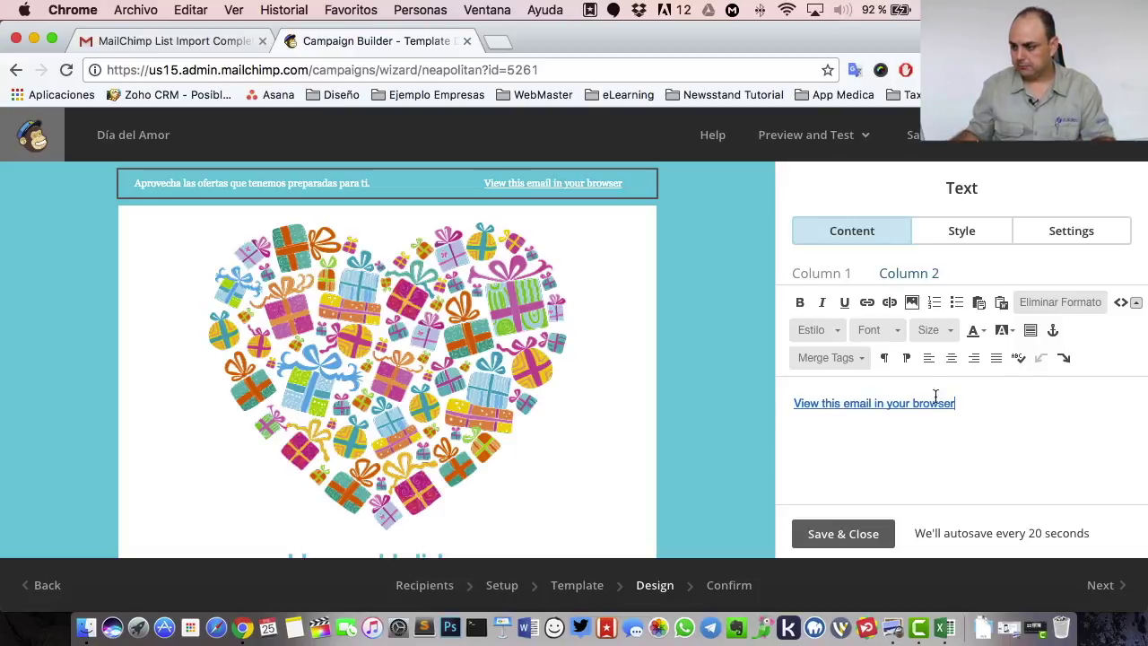
{"action": "left_click", "coordinate": [802, 404]}
{"action": "type", "text": "er en el nav"}
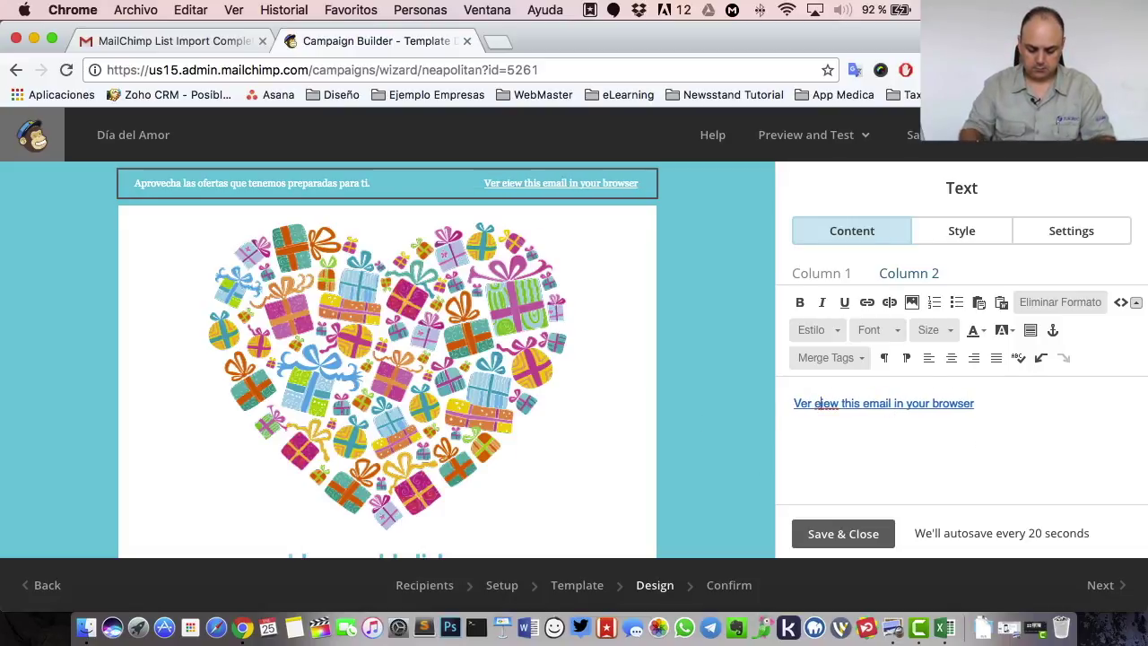
{"action": "type", "text": "egador"}
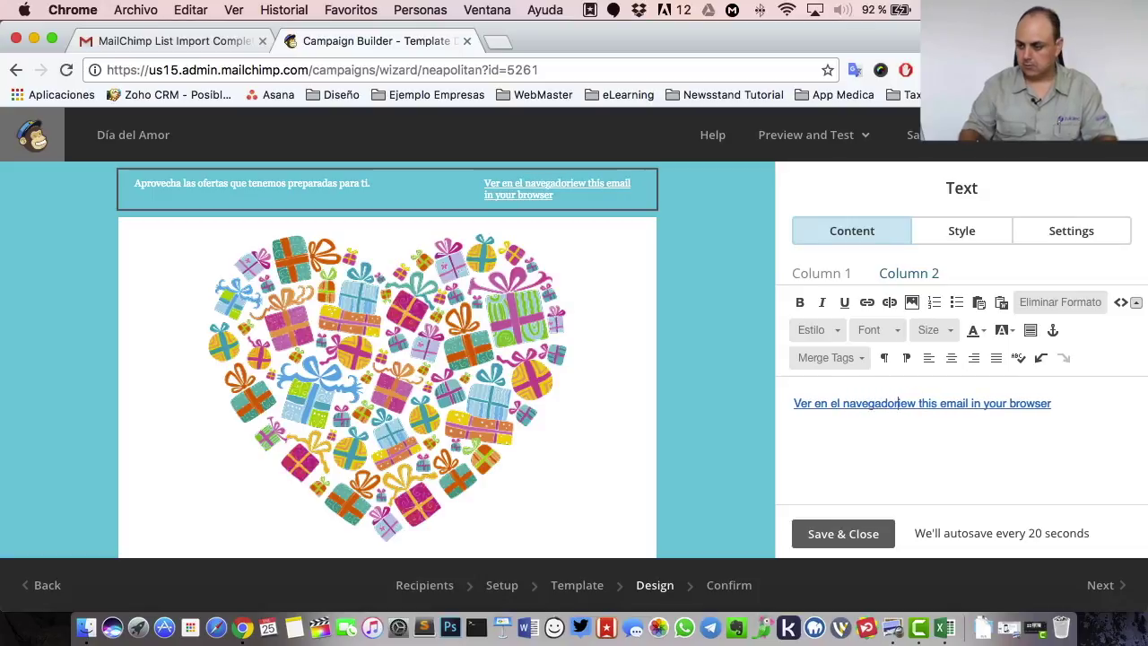
{"action": "key", "text": "Delete"}
{"action": "key", "text": "Delete"}
{"action": "key", "text": "Delete"}
{"action": "key", "text": "Delete"}
{"action": "key", "text": "Delete"}
{"action": "key", "text": "Delete"}
{"action": "key", "text": "Delete"}
{"action": "key", "text": "Delete"}
{"action": "key", "text": "Delete"}
{"action": "key", "text": "Delete"}
{"action": "key", "text": "Delete"}
{"action": "key", "text": "Delete"}
{"action": "key", "text": "Delete"}
{"action": "key", "text": "Delete"}
{"action": "key", "text": "Delete"}
{"action": "key", "text": "Delete"}
{"action": "key", "text": "Delete"}
{"action": "key", "text": "Delete"}
{"action": "key", "text": "Delete"}
{"action": "key", "text": "Delete"}
{"action": "key", "text": "Delete"}
{"action": "key", "text": "Delete"}
{"action": "key", "text": "Delete"}
{"action": "key", "text": "Delete"}
{"action": "key", "text": "Delete"}
{"action": "key", "text": "Delete"}
{"action": "key", "text": "Delete"}
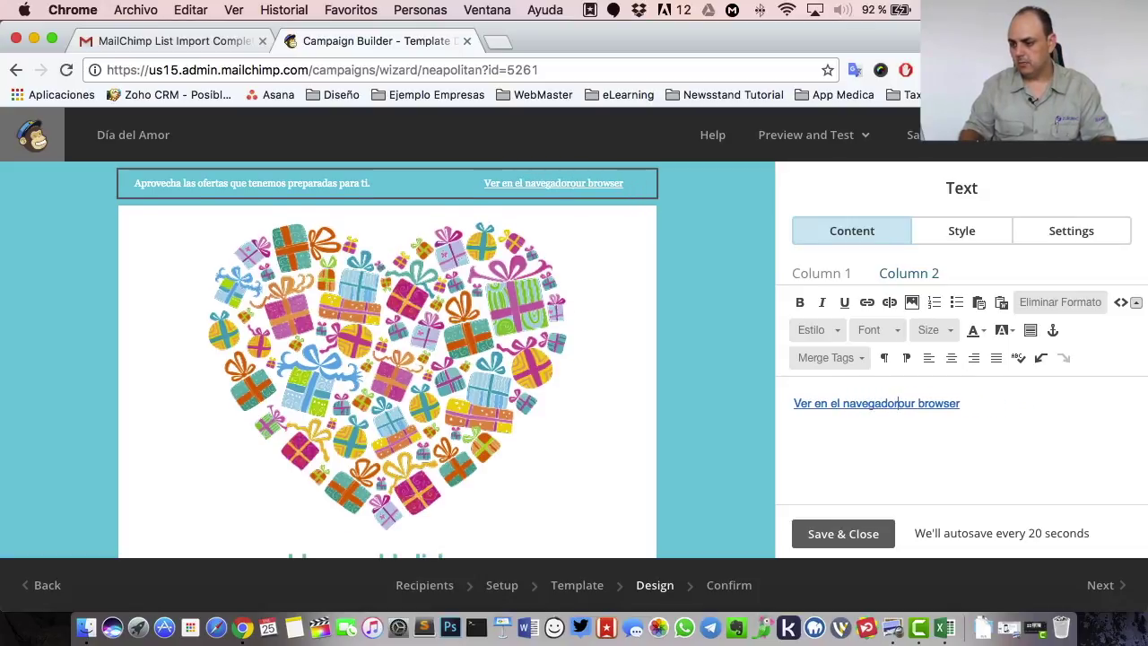
{"action": "key", "text": "Delete"}
{"action": "key", "text": "Delete"}
{"action": "key", "text": "Delete"}
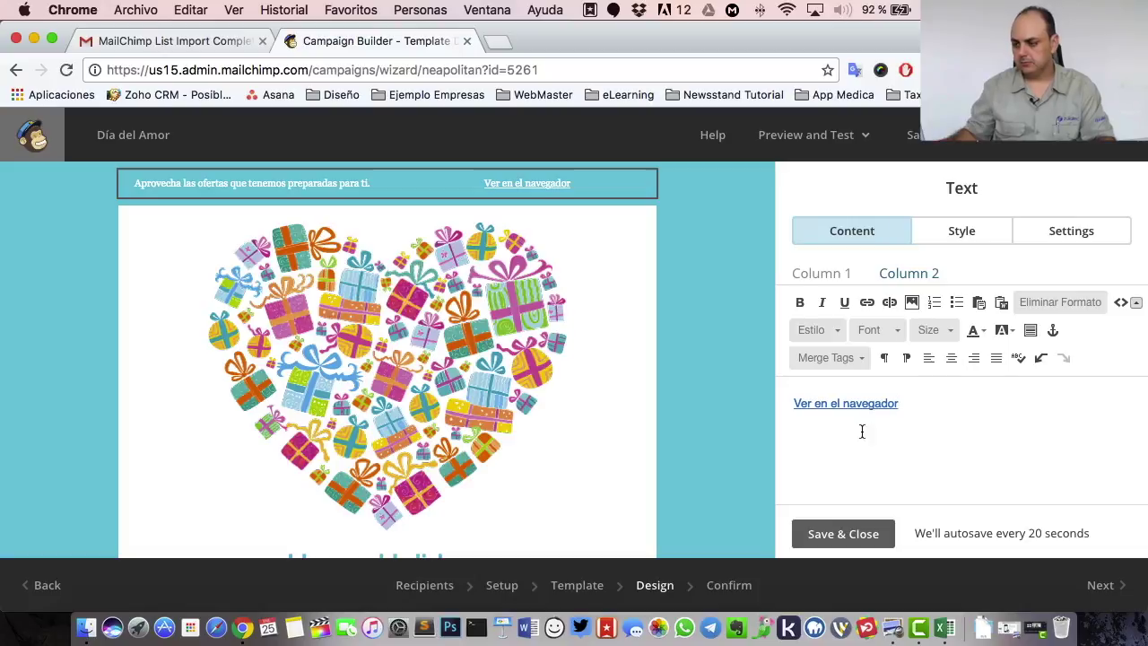
{"action": "left_click", "coordinate": [833, 536]}
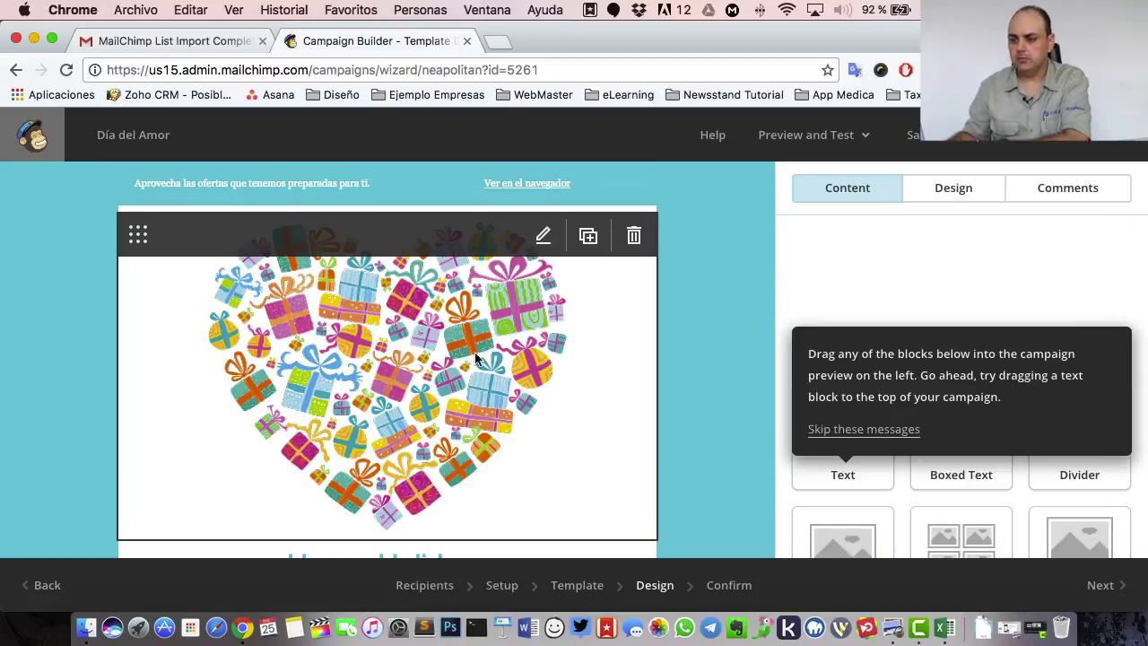
{"action": "scroll", "coordinate": [436, 341], "scroll_direction": "down", "scroll_amount": 2}
{"action": "scroll", "coordinate": [437, 340], "scroll_direction": "up", "scroll_amount": 1}
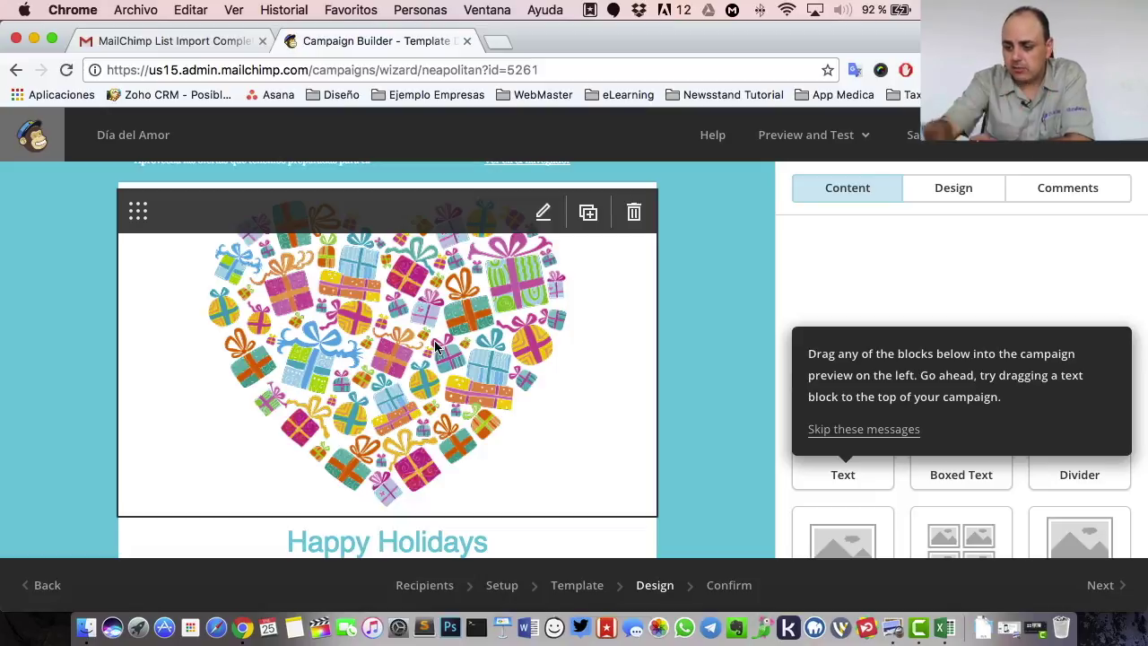
- Search Google Images for 'san valentin' and open the Feliz día de San Valentín heart image full-size
{"action": "left_click", "coordinate": [503, 41]}
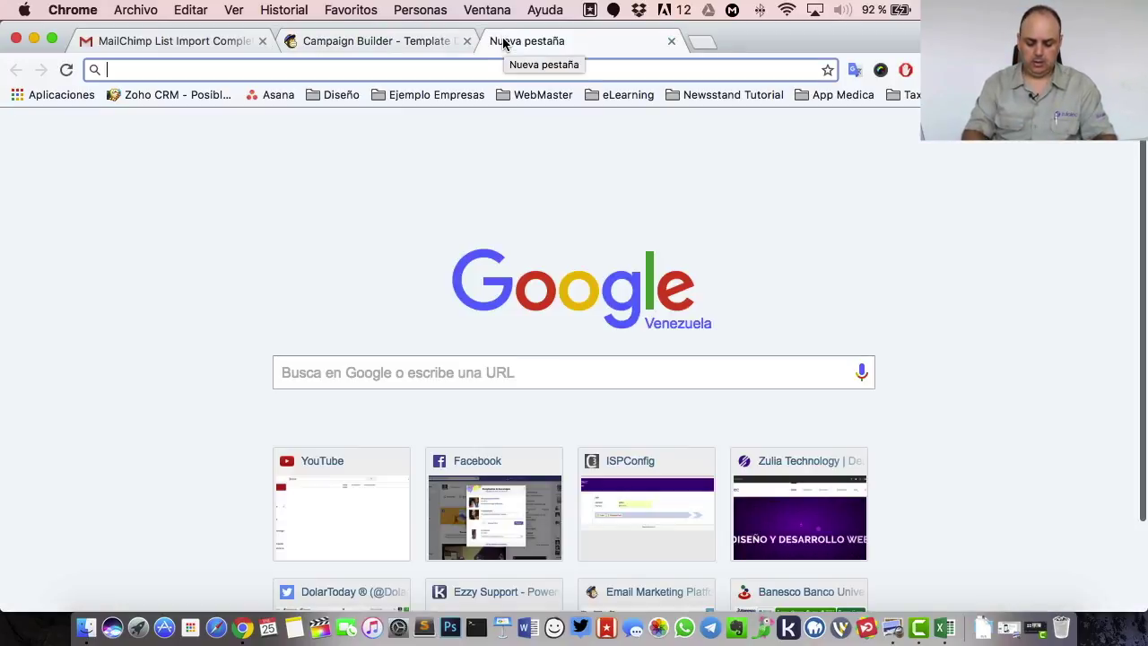
{"action": "type", "text": "san valentin"}
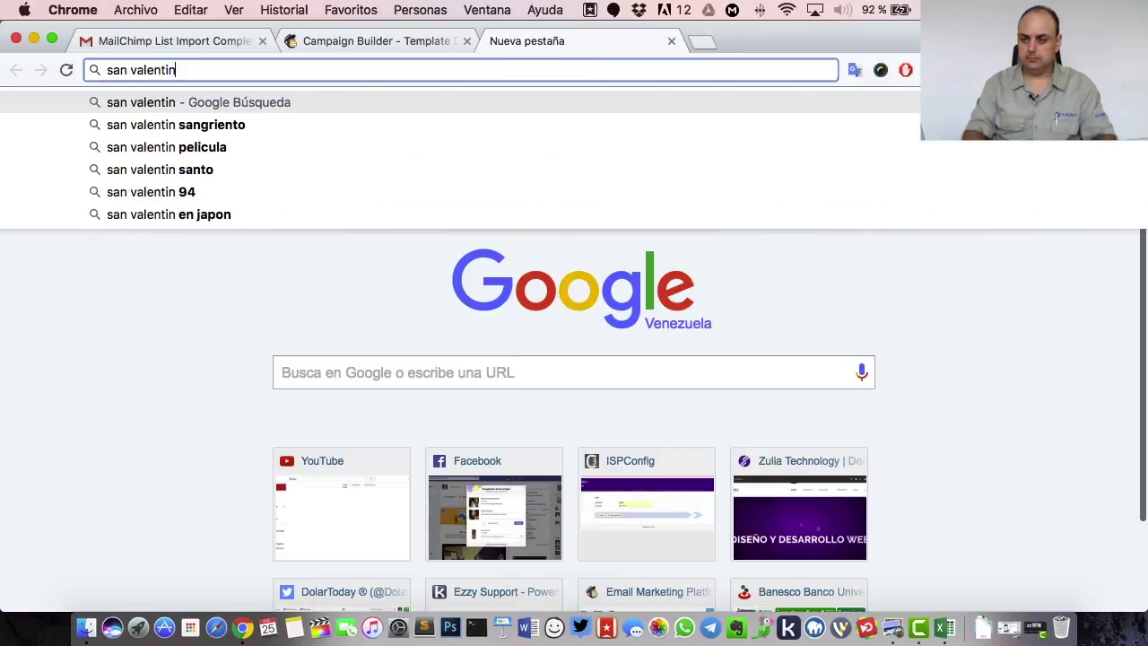
{"action": "key", "text": "Return"}
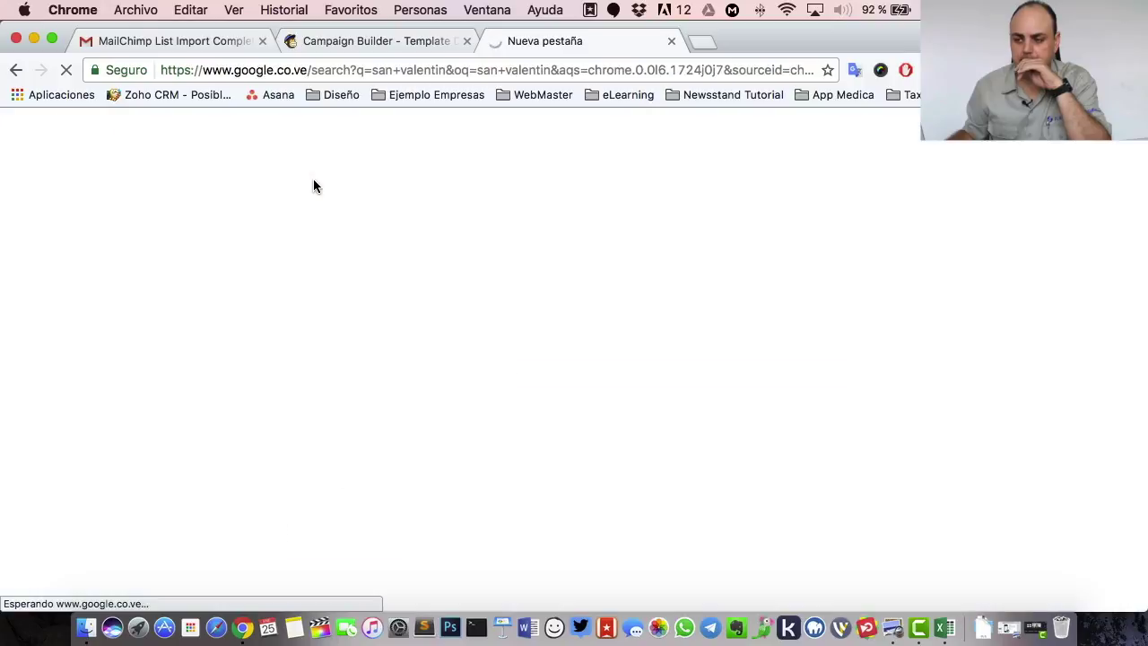
{"action": "left_click", "coordinate": [236, 197]}
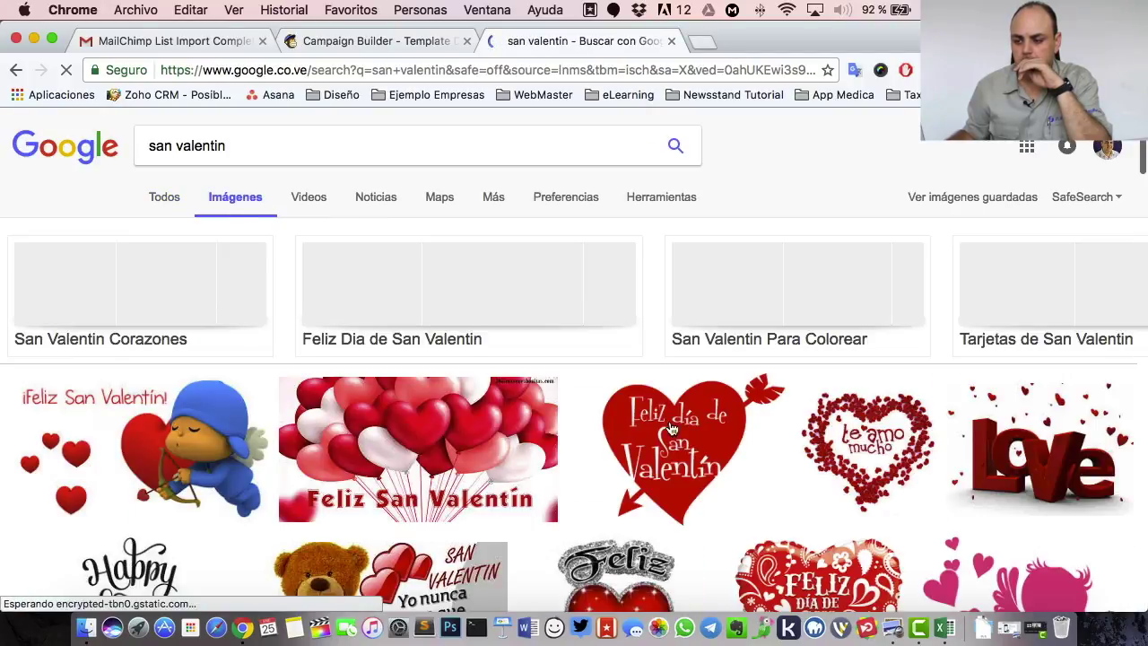
{"action": "left_click", "coordinate": [689, 406]}
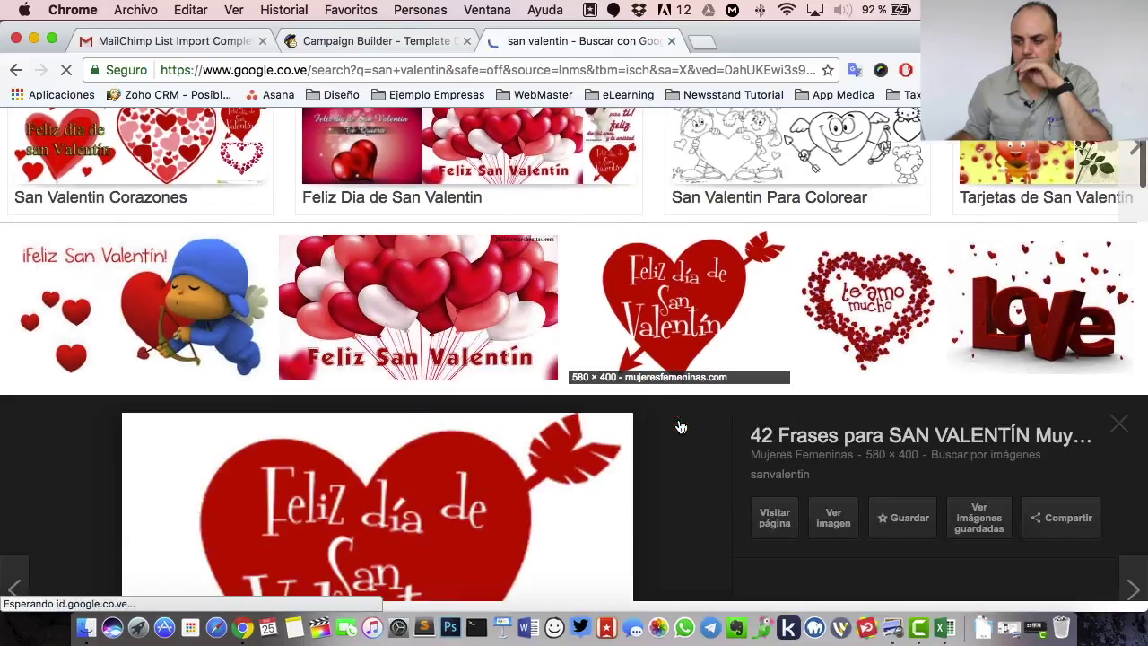
{"action": "left_click", "coordinate": [835, 340]}
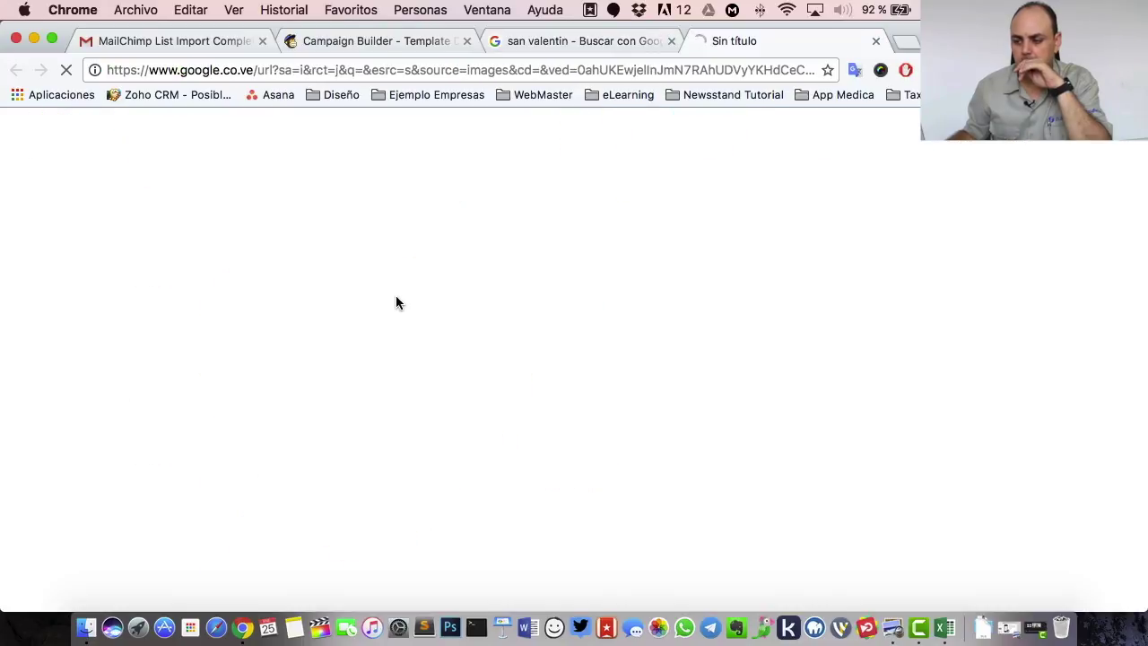
- Save the heart image as sanvalentin.jpg in Descargas and return to the Campaign Builder tab
{"action": "right_click", "coordinate": [314, 284]}
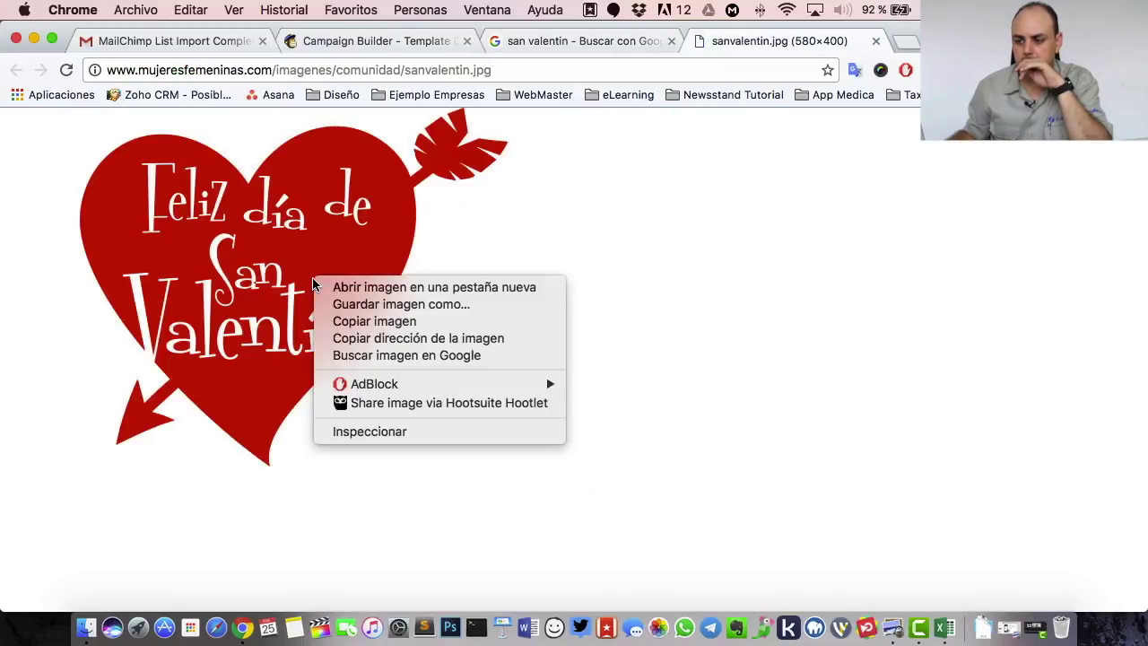
{"action": "left_click", "coordinate": [375, 305]}
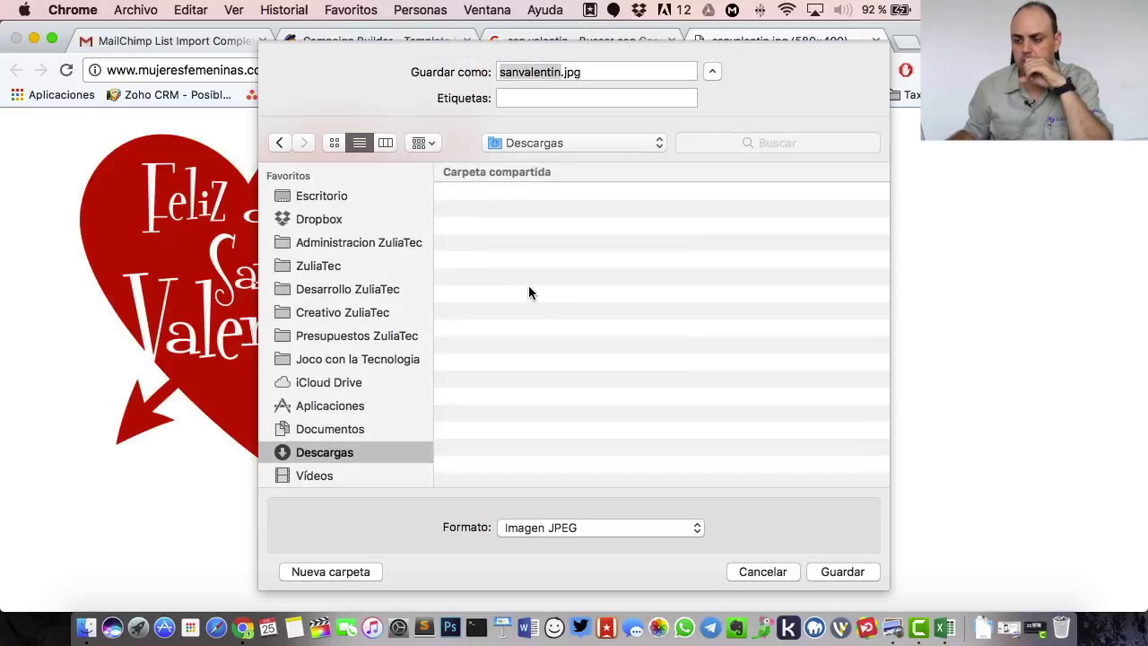
{"action": "left_click", "coordinate": [866, 579]}
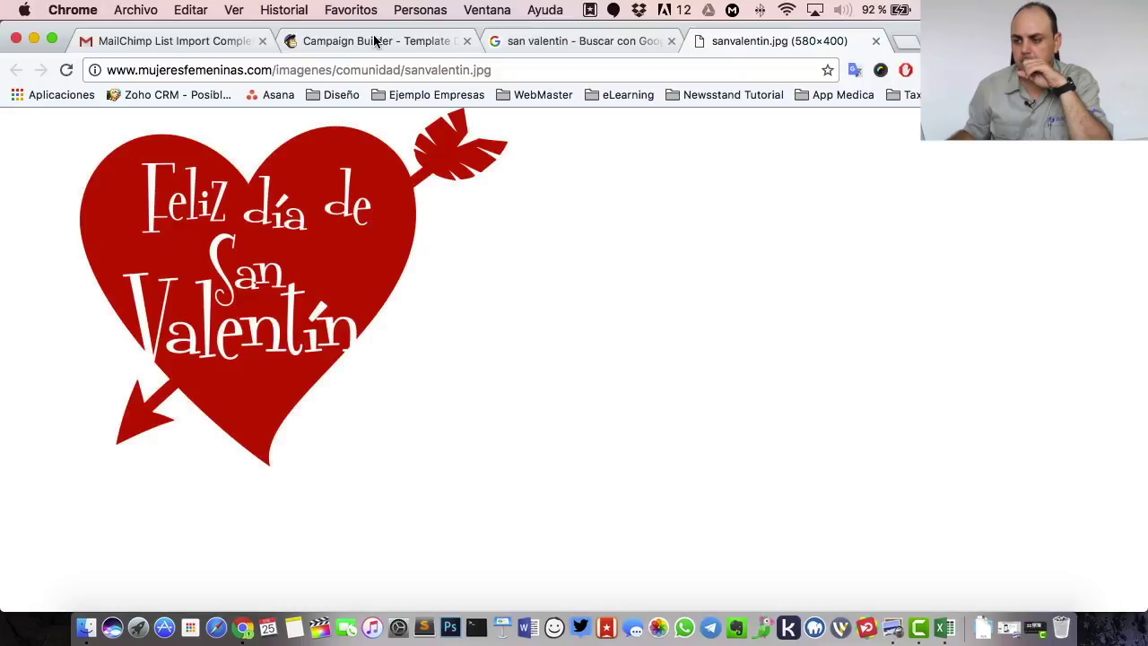
{"action": "left_click", "coordinate": [375, 41]}
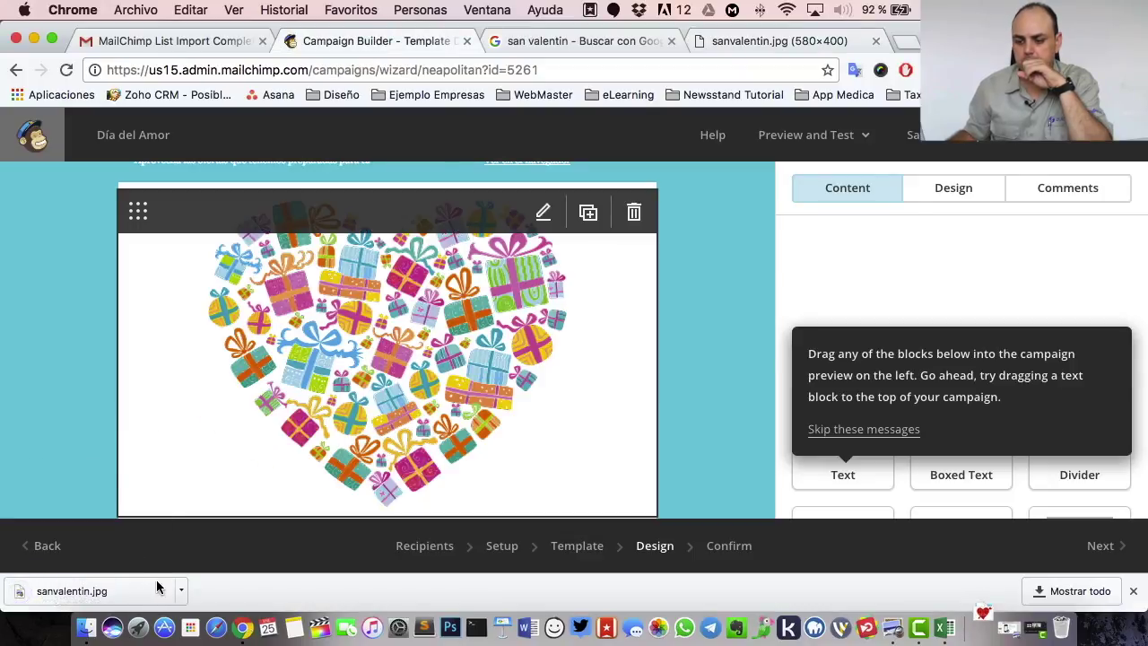
- Drag sanvalentin.jpg from the Descargas folder onto the email's top image, replacing the gift-box heart
{"action": "left_click", "coordinate": [183, 591]}
{"action": "left_click", "coordinate": [251, 566]}
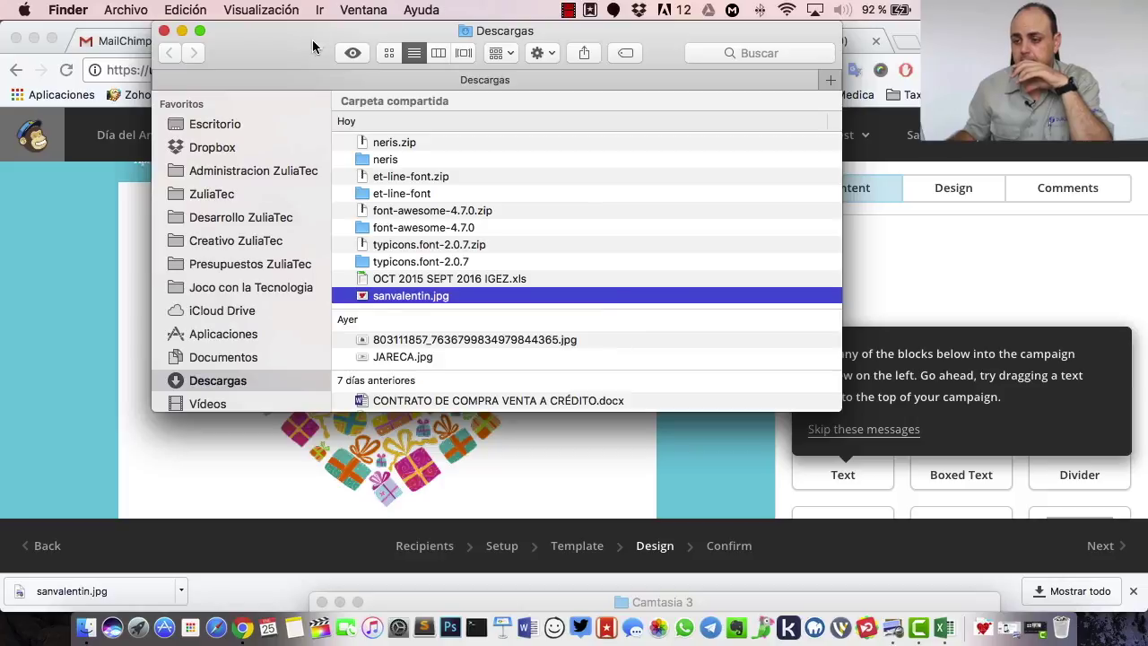
{"action": "left_click_drag", "start_coordinate": [315, 45], "coordinate": [596, 139]}
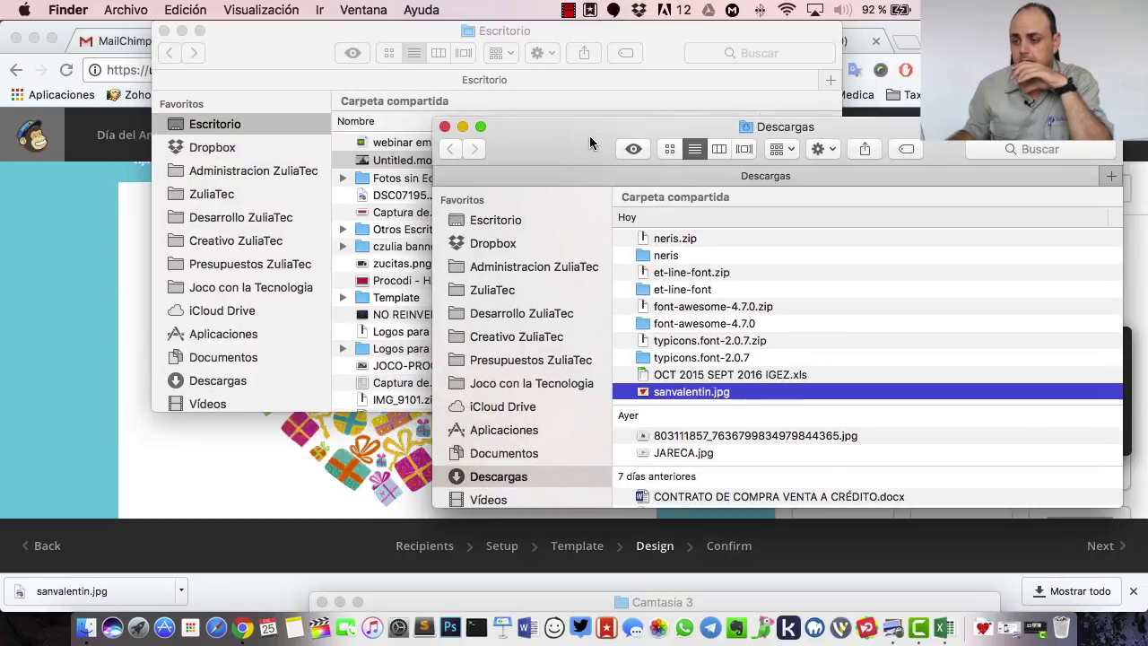
{"action": "left_click", "coordinate": [164, 31]}
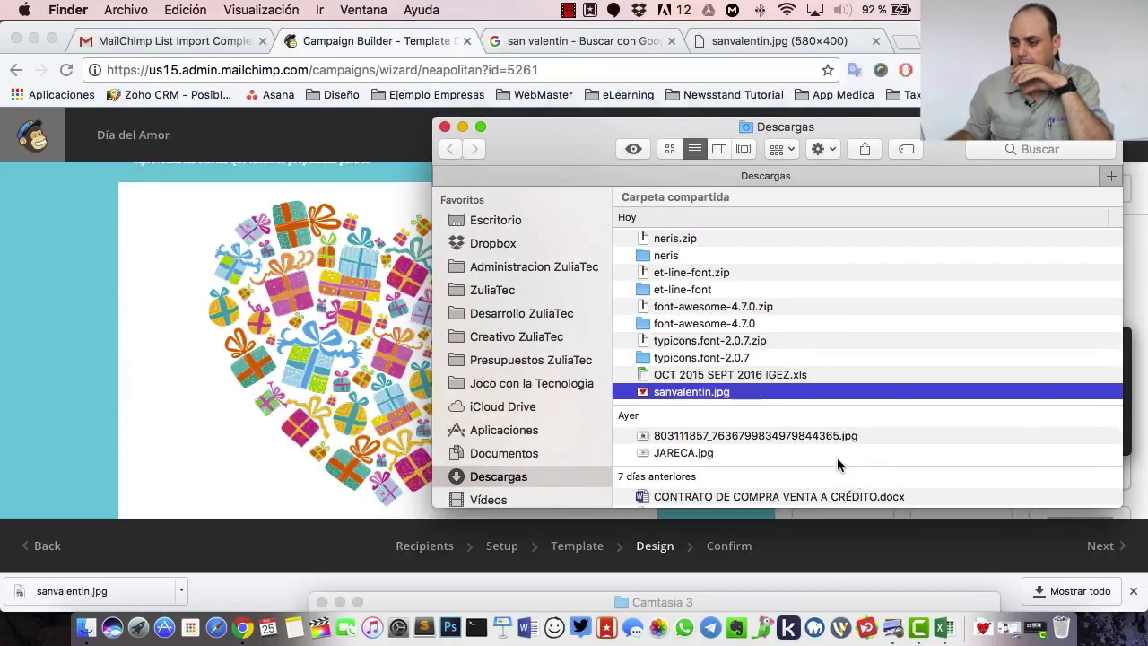
{"action": "left_click_drag", "start_coordinate": [690, 393], "coordinate": [391, 386]}
{"action": "left_click", "coordinate": [65, 282]}
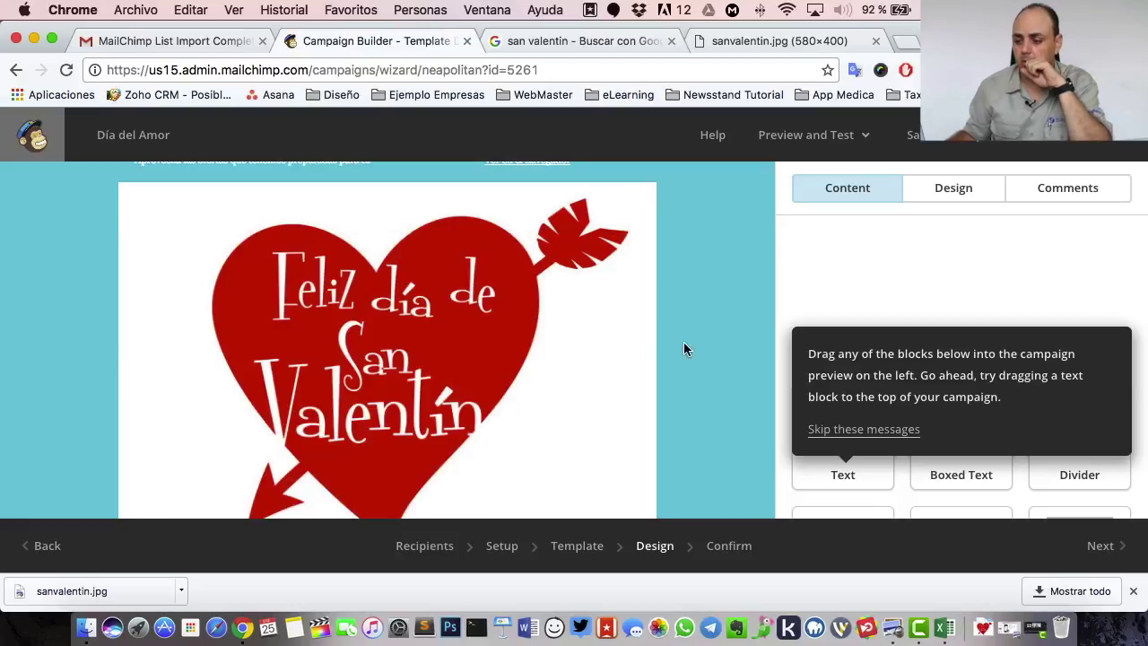
{"action": "scroll", "coordinate": [747, 346], "scroll_direction": "down", "scroll_amount": 2}
{"action": "scroll", "coordinate": [748, 341], "scroll_direction": "down", "scroll_amount": 3}
{"action": "scroll", "coordinate": [741, 339], "scroll_direction": "up", "scroll_amount": 3}
{"action": "mouse_move", "coordinate": [502, 336]}
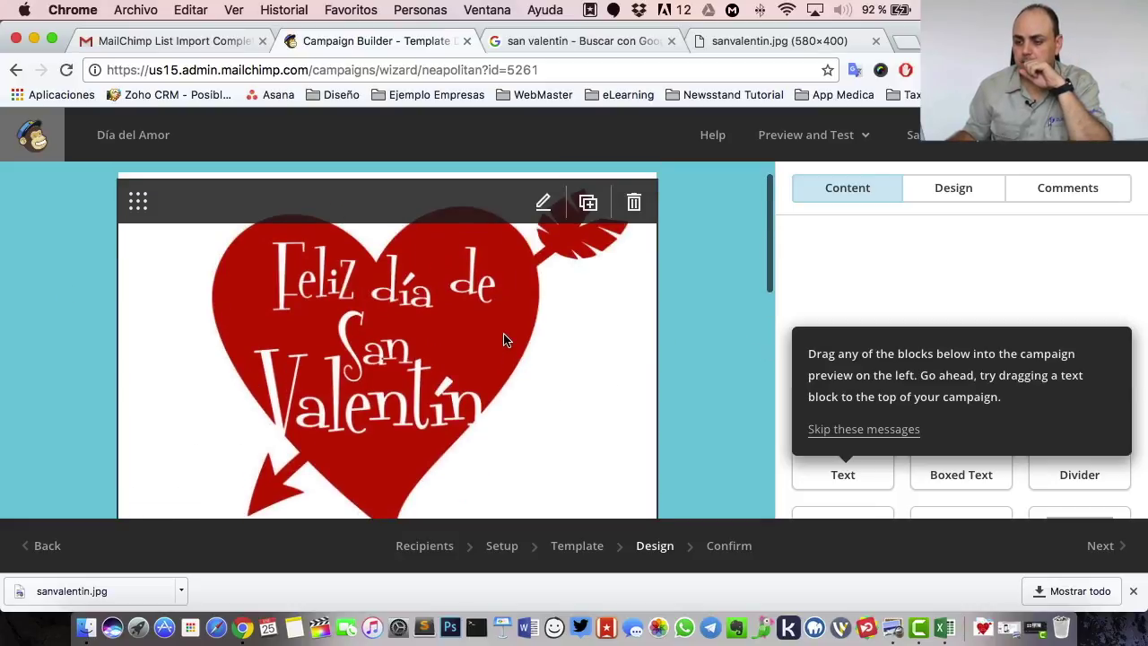
{"action": "scroll", "coordinate": [520, 337], "scroll_direction": "down", "scroll_amount": 3}
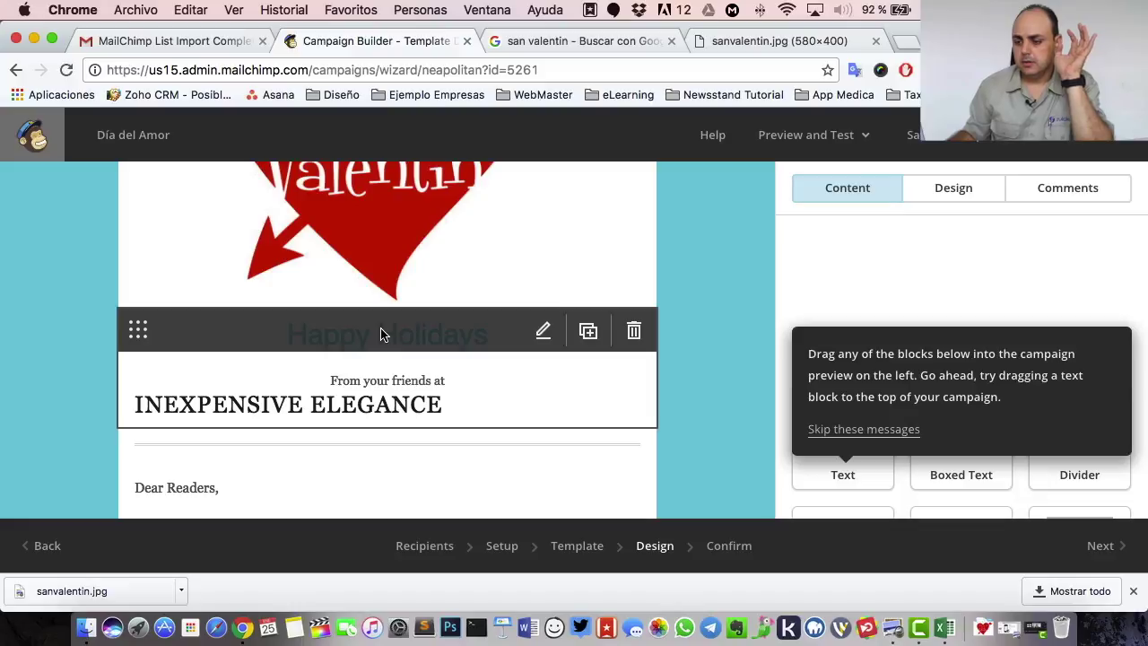
- Replace the 'Happy Holidays' heading text with 'Feliz Día del Amor'
{"action": "left_click", "coordinate": [426, 340]}
{"action": "scroll", "coordinate": [404, 287], "scroll_direction": "up", "scroll_amount": 4}
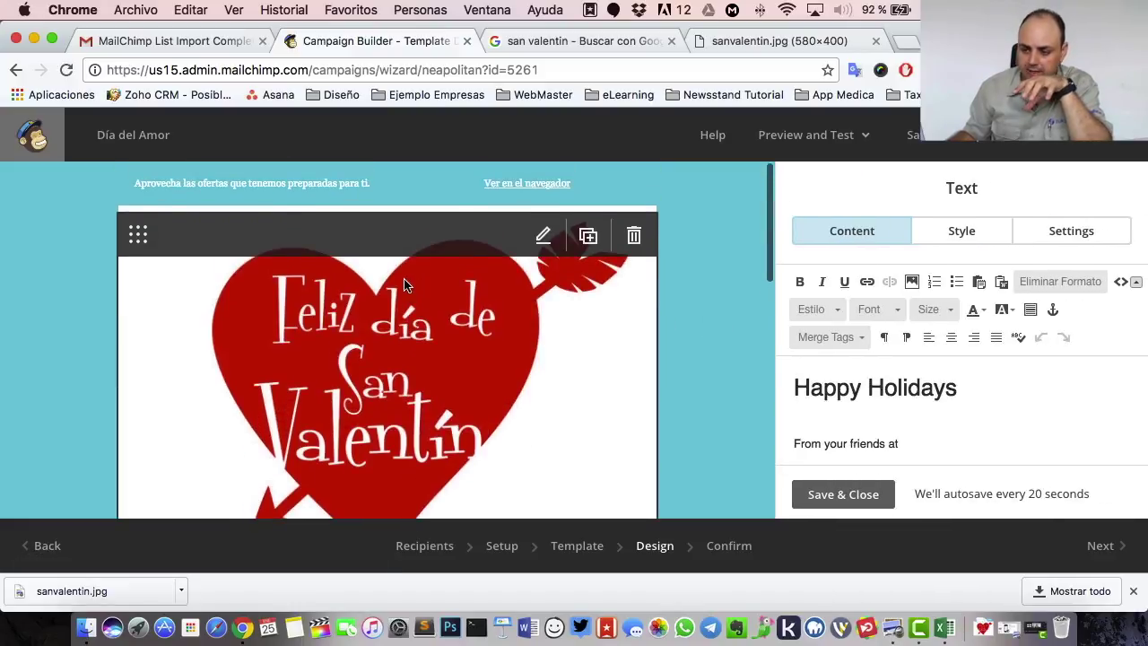
{"action": "scroll", "coordinate": [406, 278], "scroll_direction": "down", "scroll_amount": 6}
{"action": "scroll", "coordinate": [400, 287], "scroll_direction": "up", "scroll_amount": 2}
{"action": "scroll", "coordinate": [395, 296], "scroll_direction": "down", "scroll_amount": 5}
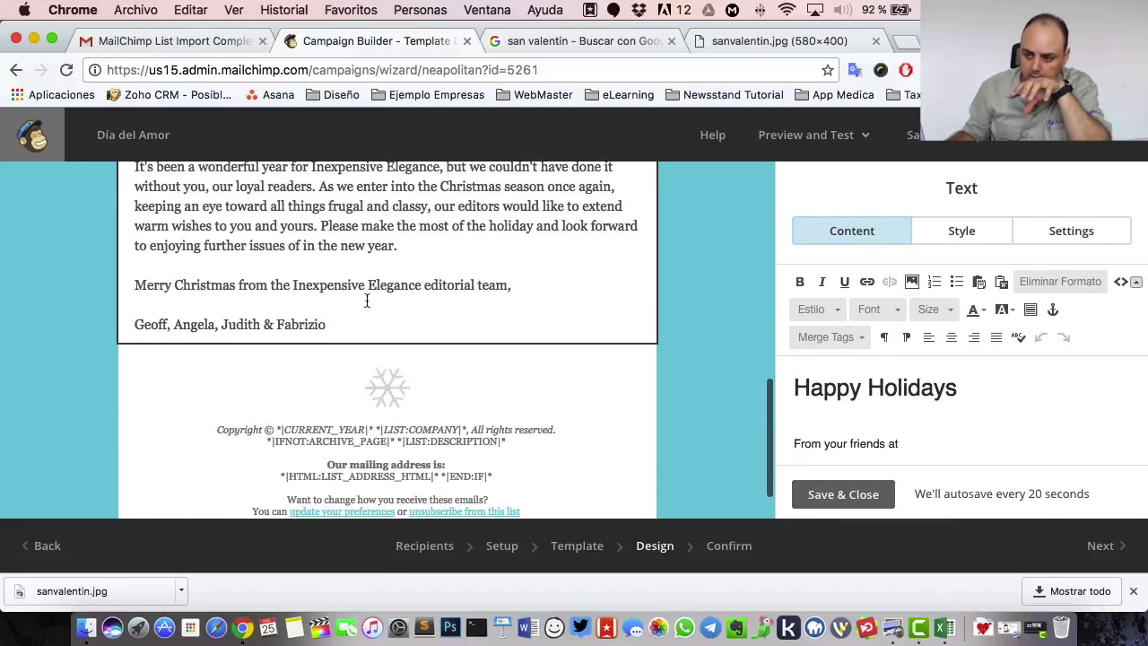
{"action": "scroll", "coordinate": [492, 270], "scroll_direction": "up", "scroll_amount": 3}
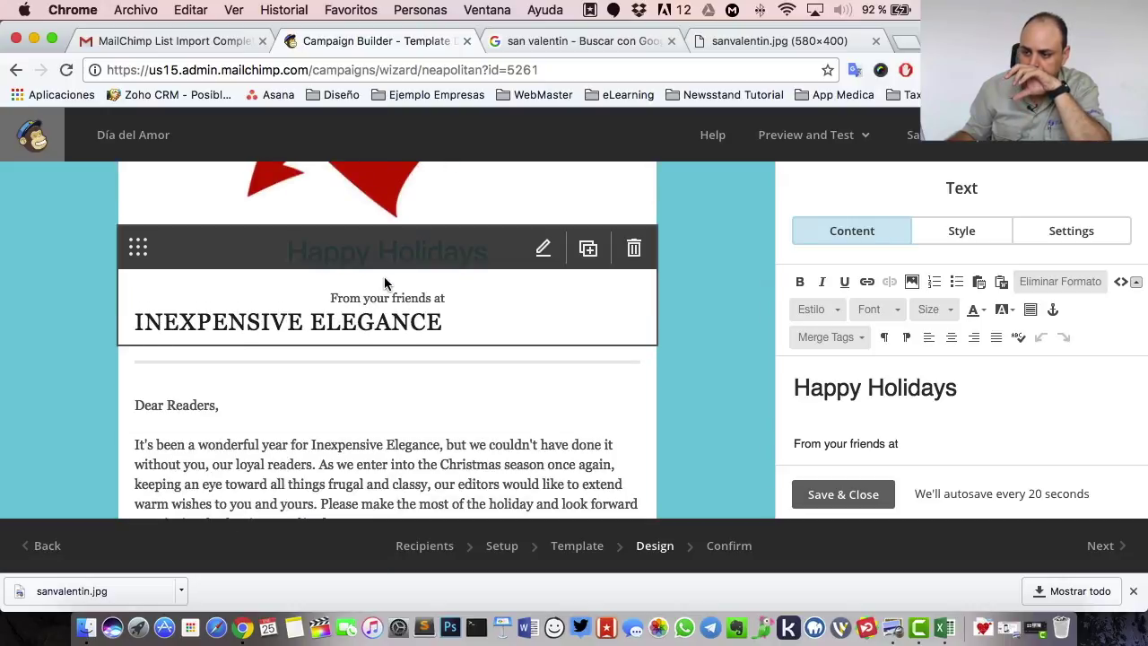
{"action": "left_click_drag", "start_coordinate": [958, 388], "coordinate": [710, 391]}
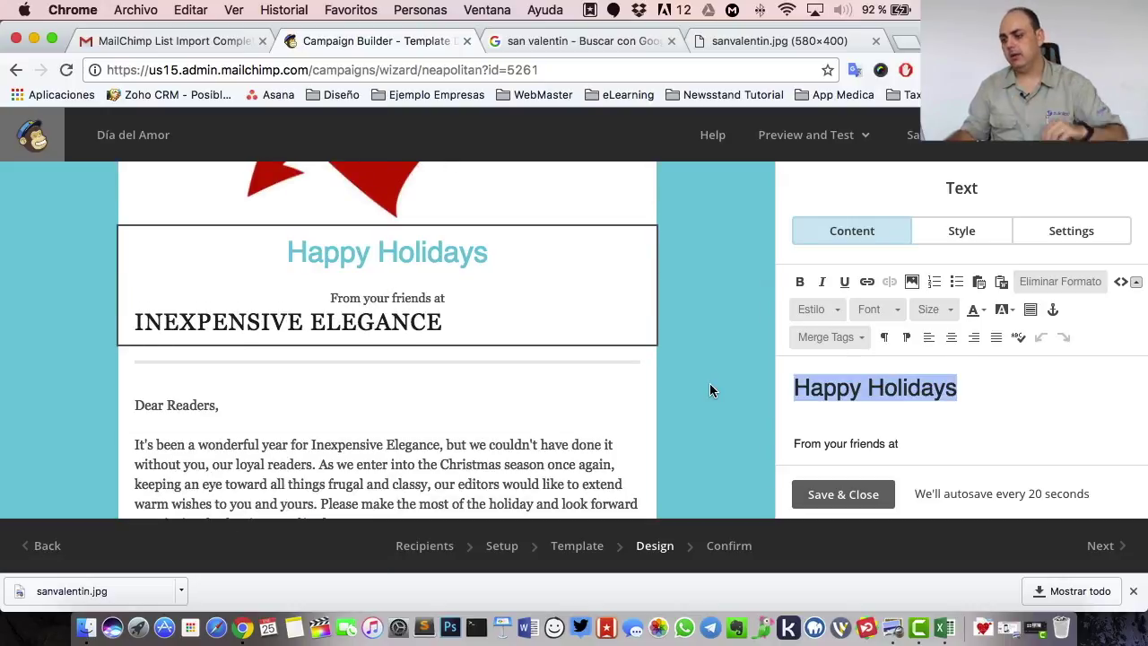
{"action": "type", "text": "Feli"}
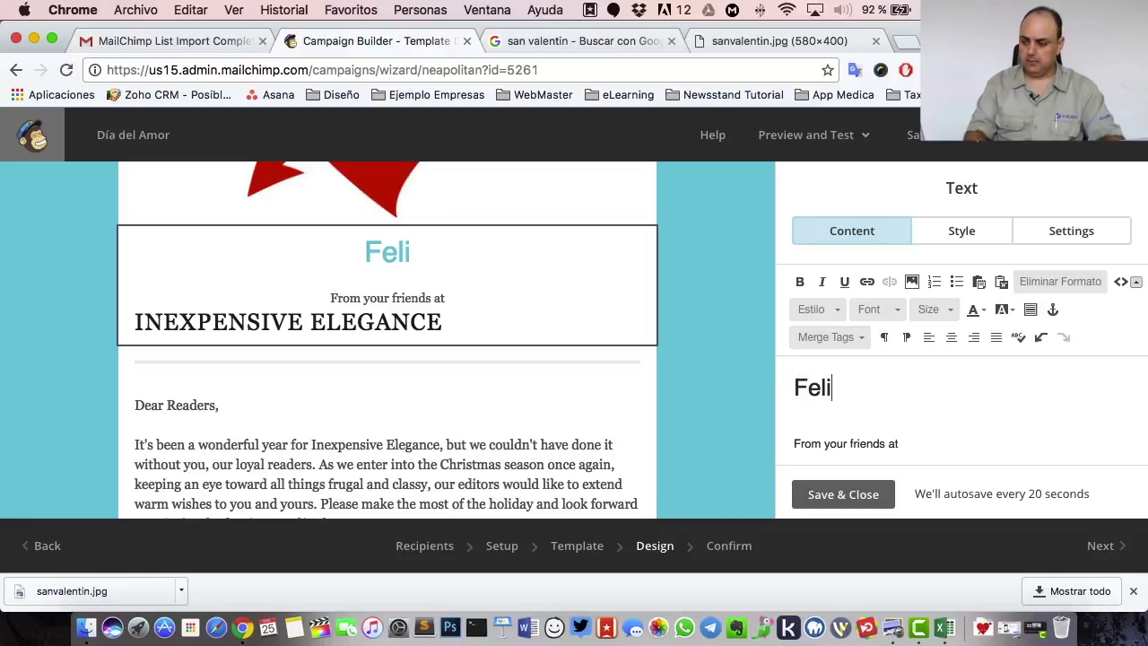
{"action": "type", "text": "z Día del Amor"}
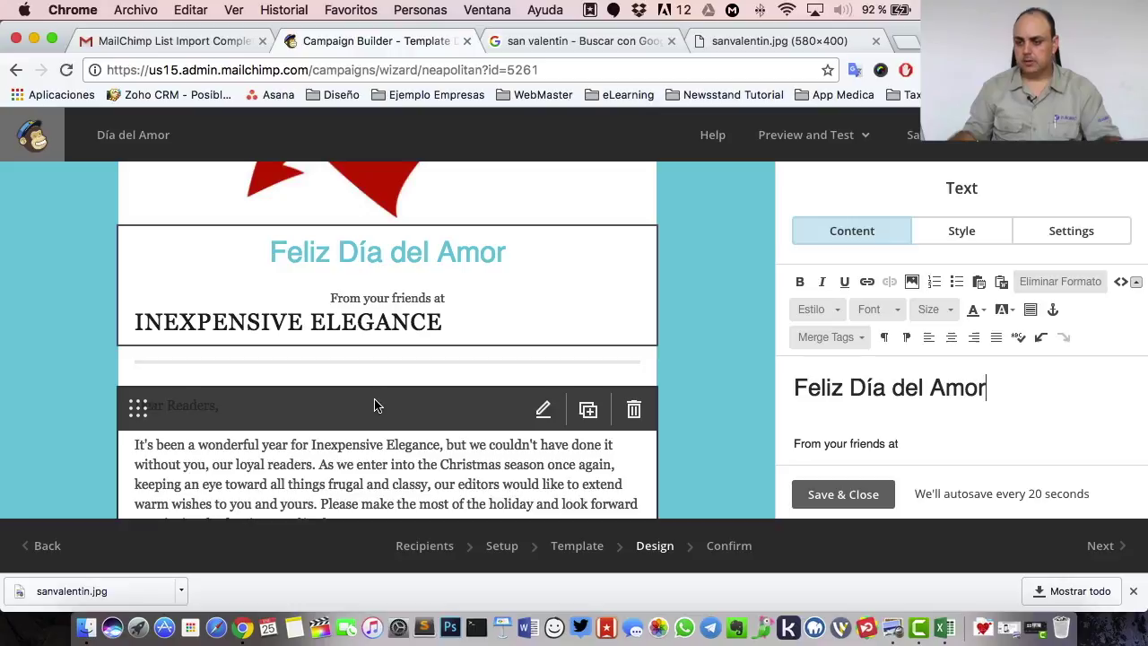
{"action": "left_click", "coordinate": [366, 436]}
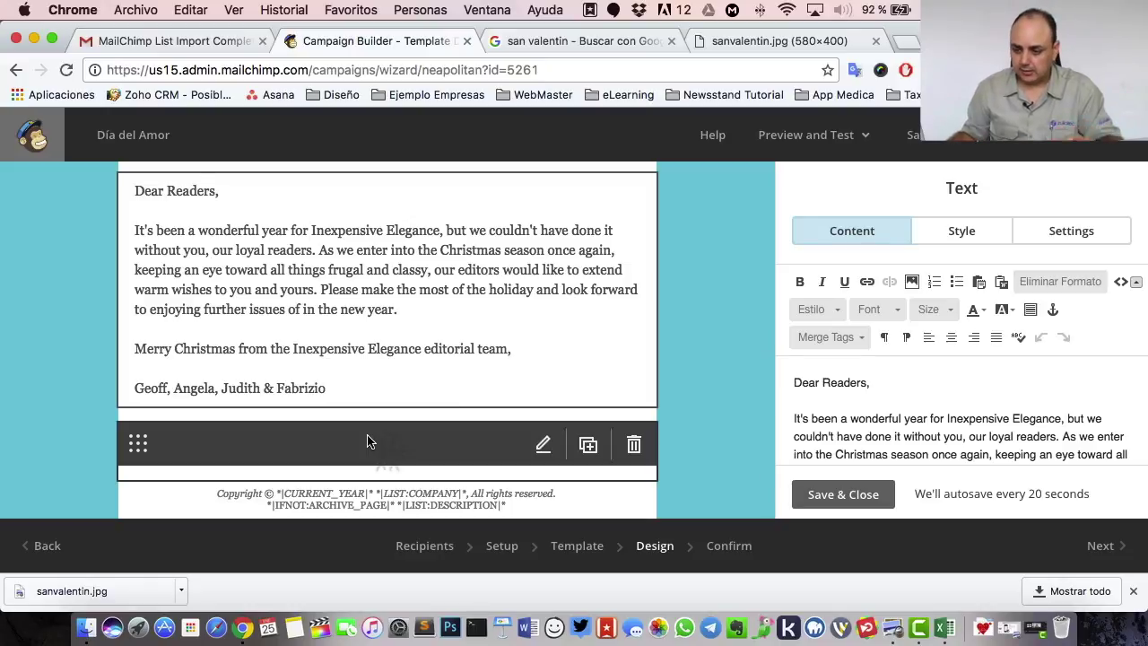
- Return from the template chooser to the Design step and dismiss Chrome's downloads bar
{"action": "scroll", "coordinate": [471, 421], "scroll_direction": "up", "scroll_amount": 10}
{"action": "scroll", "coordinate": [479, 420], "scroll_direction": "down", "scroll_amount": 1}
{"action": "scroll", "coordinate": [478, 420], "scroll_direction": "left", "scroll_amount": 5}
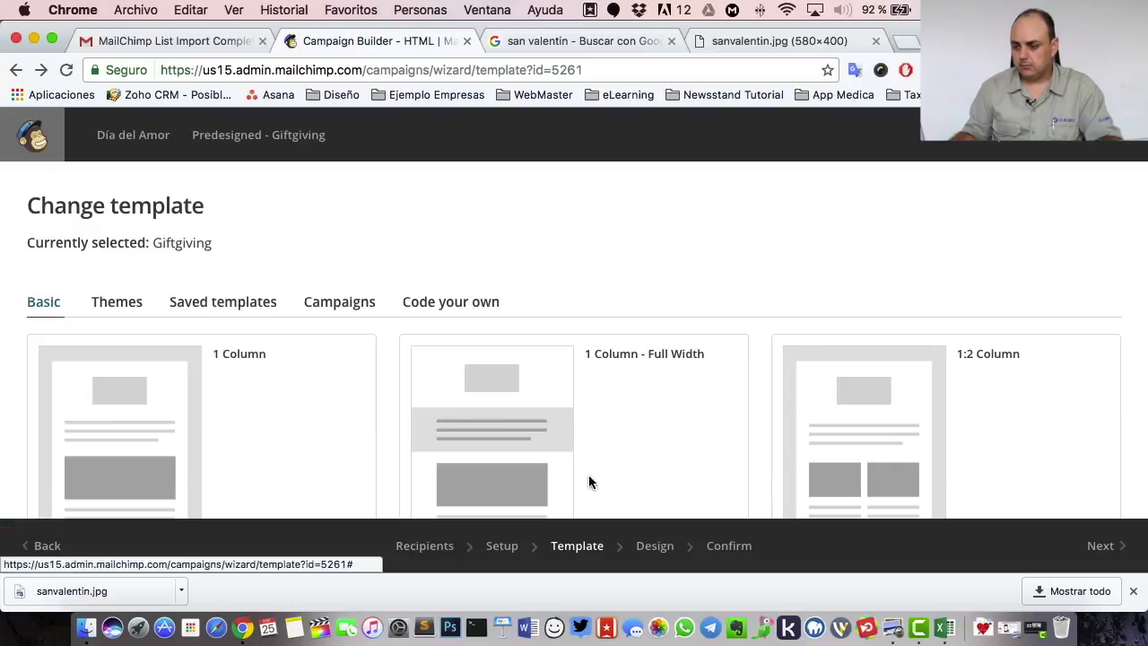
{"action": "left_click", "coordinate": [655, 546]}
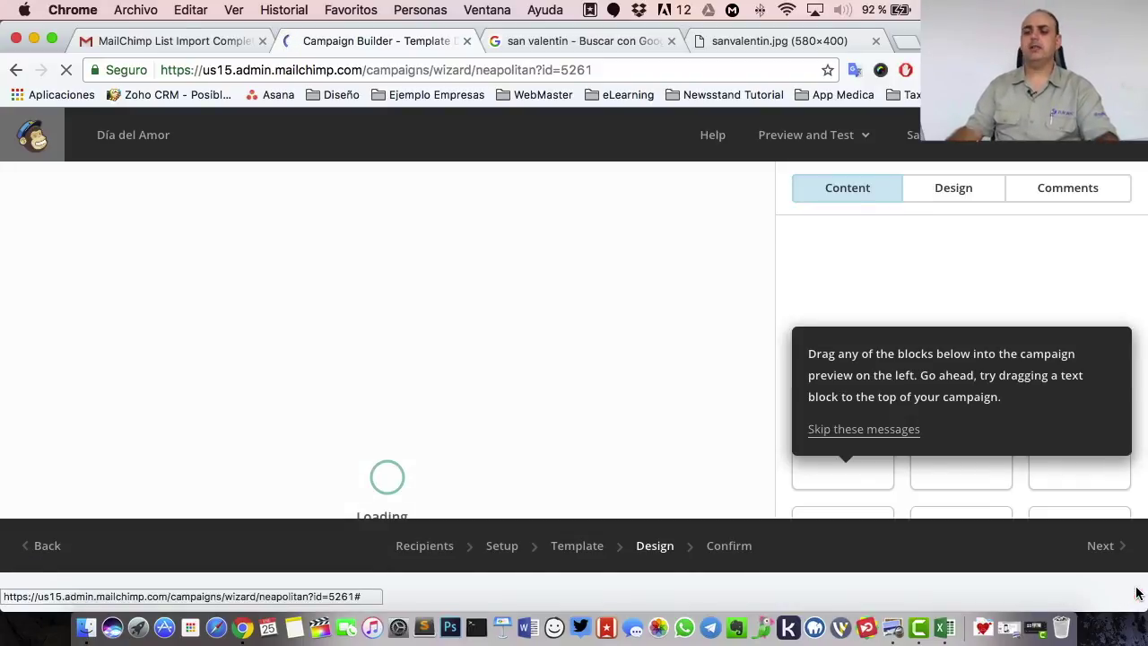
{"action": "left_click", "coordinate": [1134, 591]}
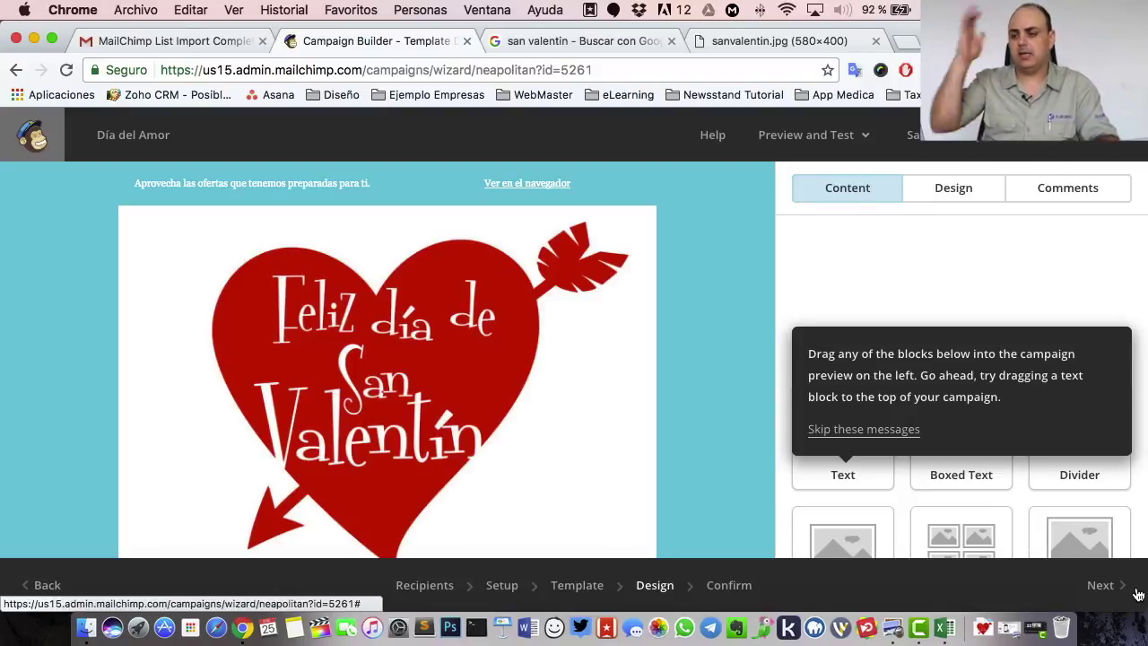
{"action": "scroll", "coordinate": [511, 317], "scroll_direction": "down", "scroll_amount": 5}
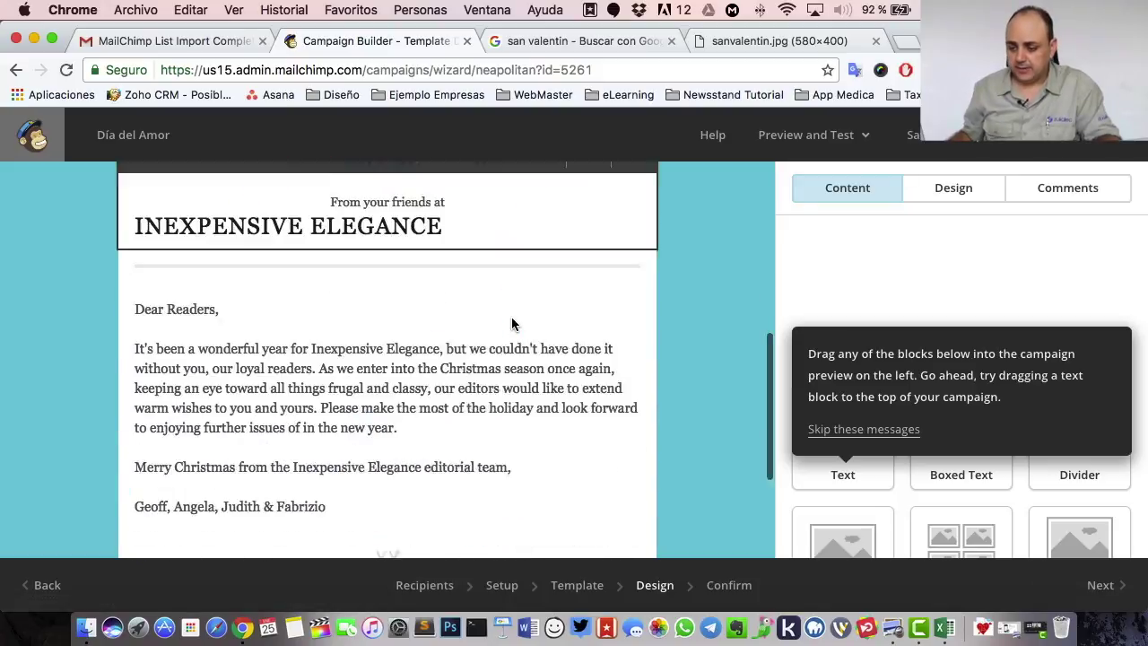
- Open the letter body text block and scroll through it to review the content
{"action": "left_click", "coordinate": [501, 367]}
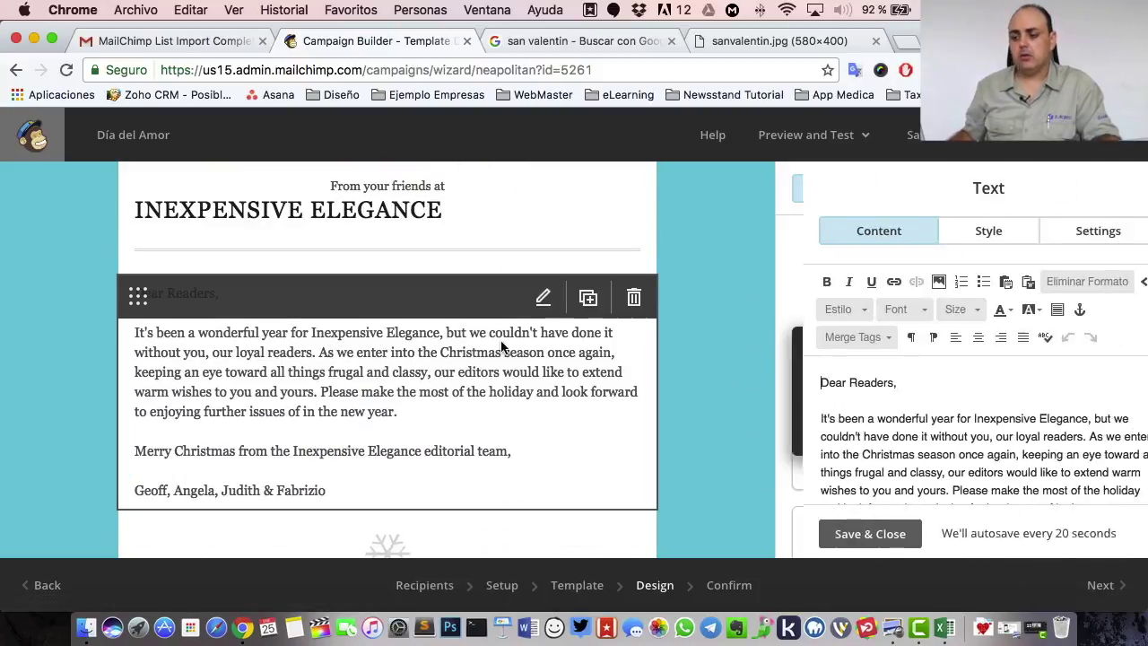
{"action": "scroll", "coordinate": [893, 408], "scroll_direction": "down", "scroll_amount": 1}
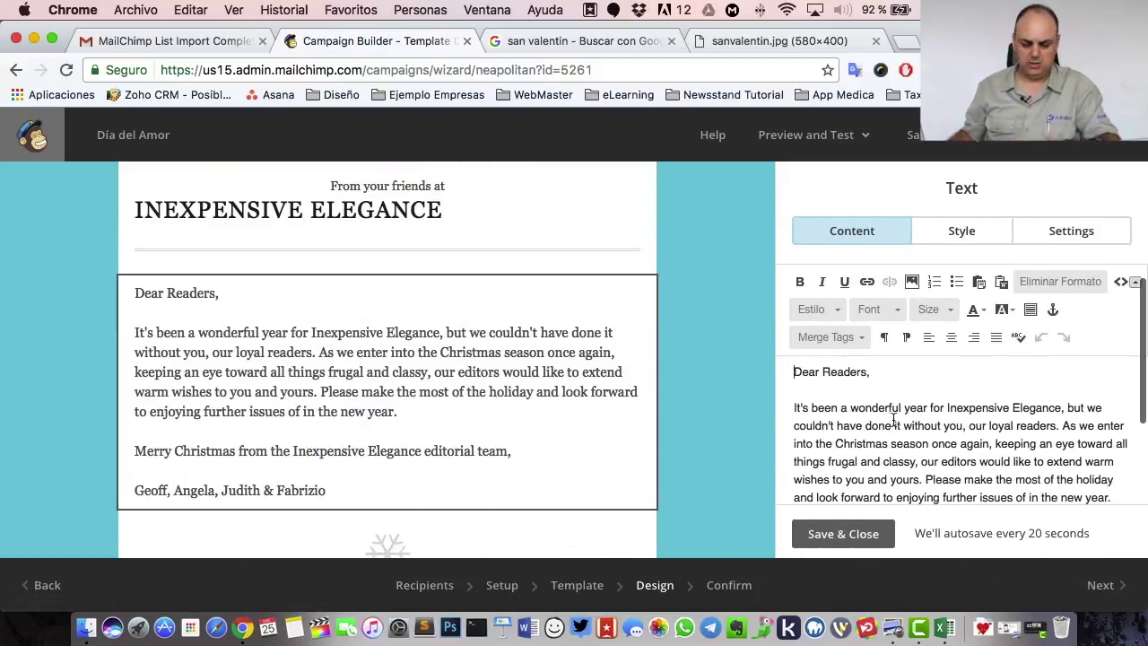
{"action": "scroll", "coordinate": [485, 321], "scroll_direction": "up", "scroll_amount": 2}
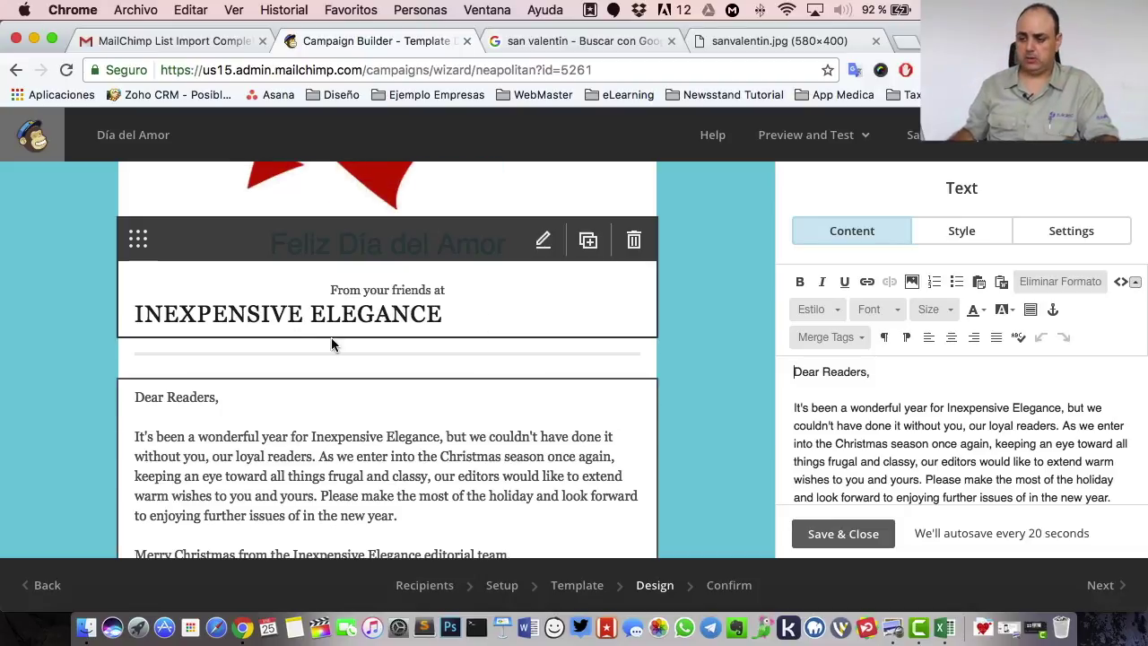
{"action": "scroll", "coordinate": [692, 383], "scroll_direction": "down", "scroll_amount": 5}
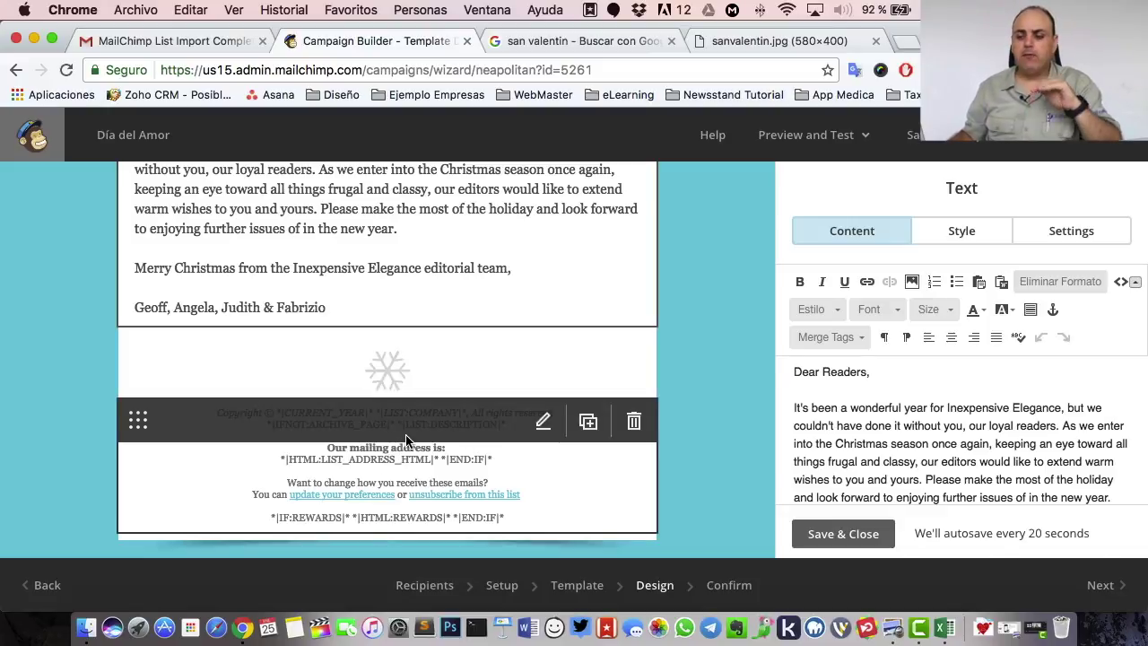
- Open the footer block in the Footer editor, leaving its copyright, mailing-address and preference-link merge tags unchanged
{"action": "left_click", "coordinate": [405, 440]}
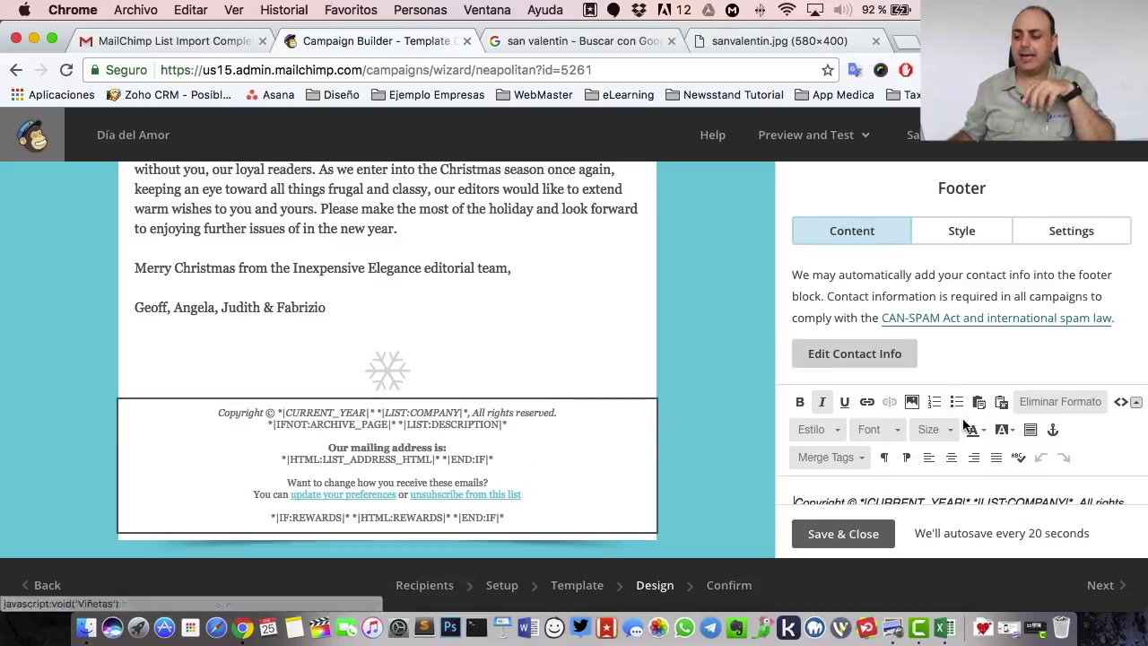
{"action": "scroll", "coordinate": [956, 411], "scroll_direction": "down", "scroll_amount": 5}
{"action": "scroll", "coordinate": [964, 422], "scroll_direction": "up", "scroll_amount": 3}
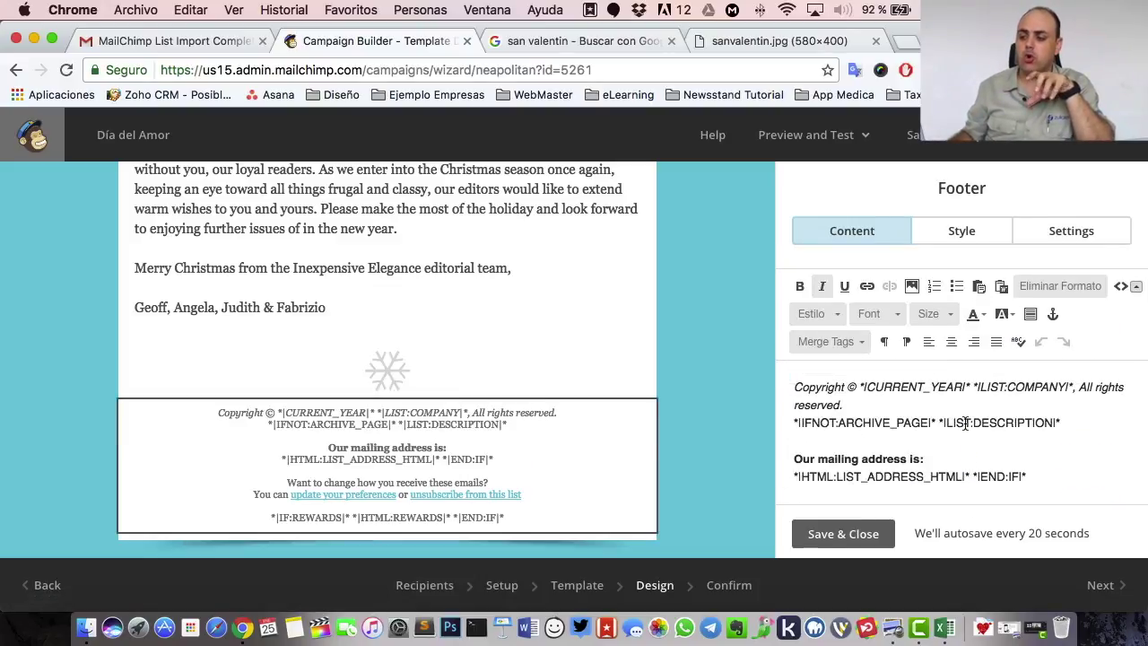
{"action": "scroll", "coordinate": [969, 310], "scroll_direction": "up", "scroll_amount": 3}
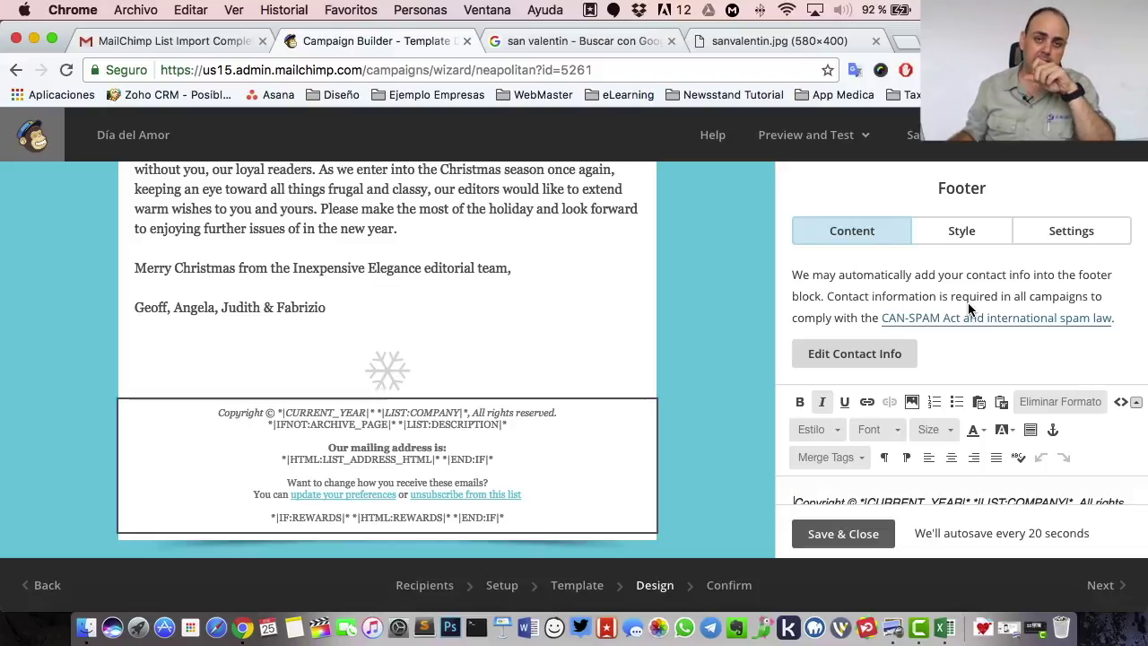
{"action": "mouse_move", "coordinate": [538, 423]}
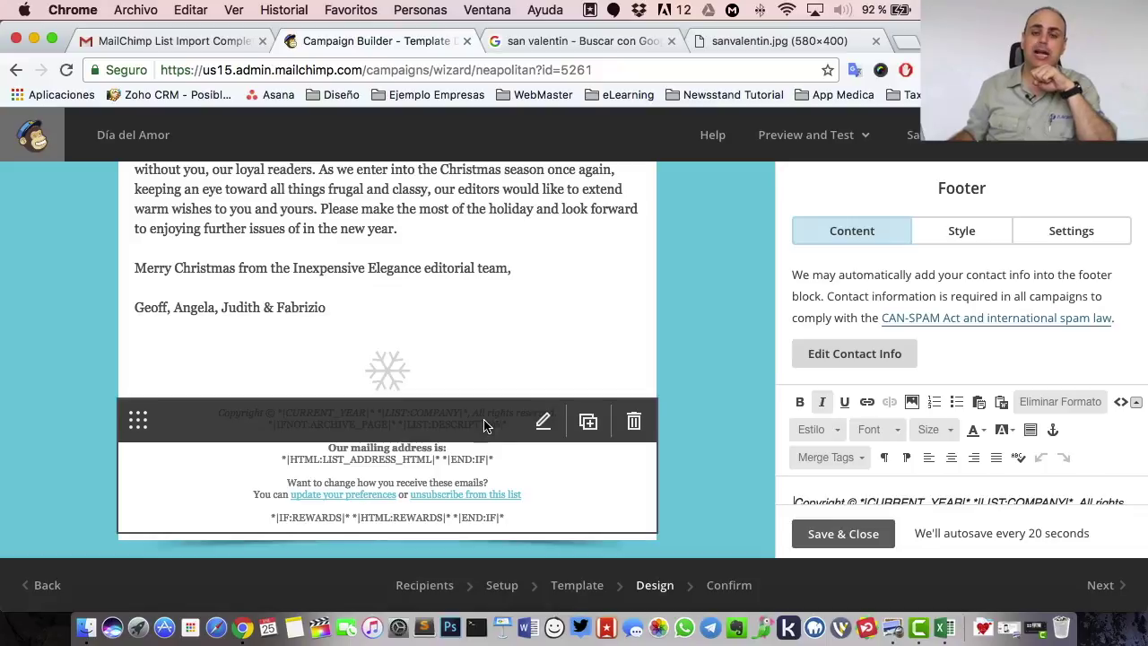
{"action": "scroll", "coordinate": [963, 452], "scroll_direction": "down", "scroll_amount": 1}
{"action": "scroll", "coordinate": [964, 451], "scroll_direction": "down", "scroll_amount": 5}
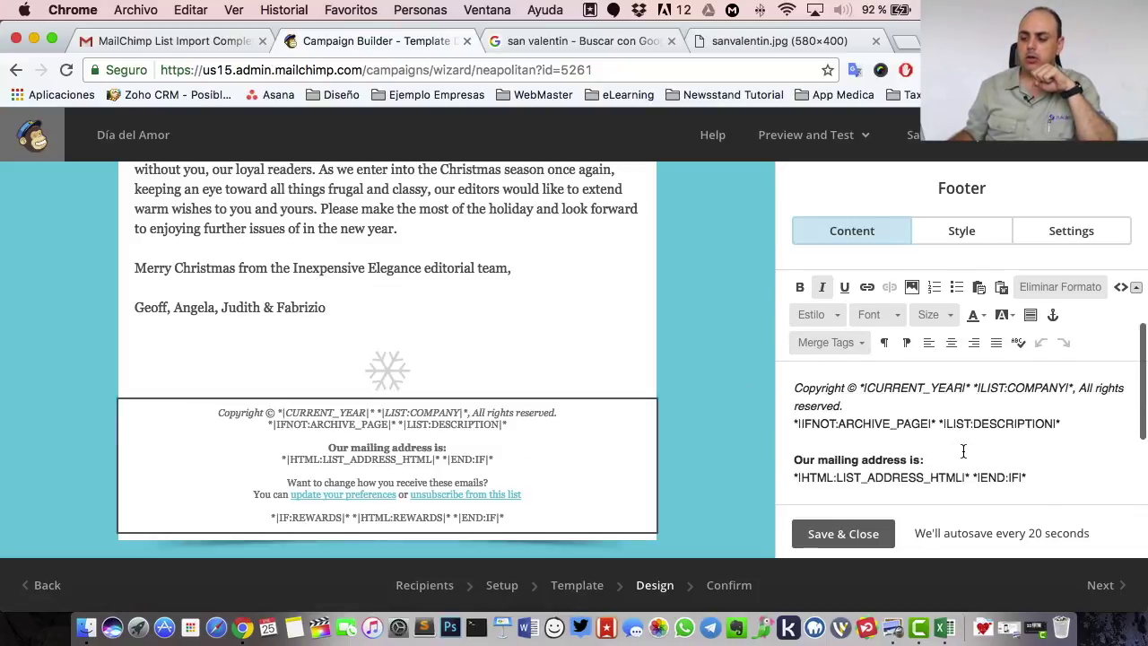
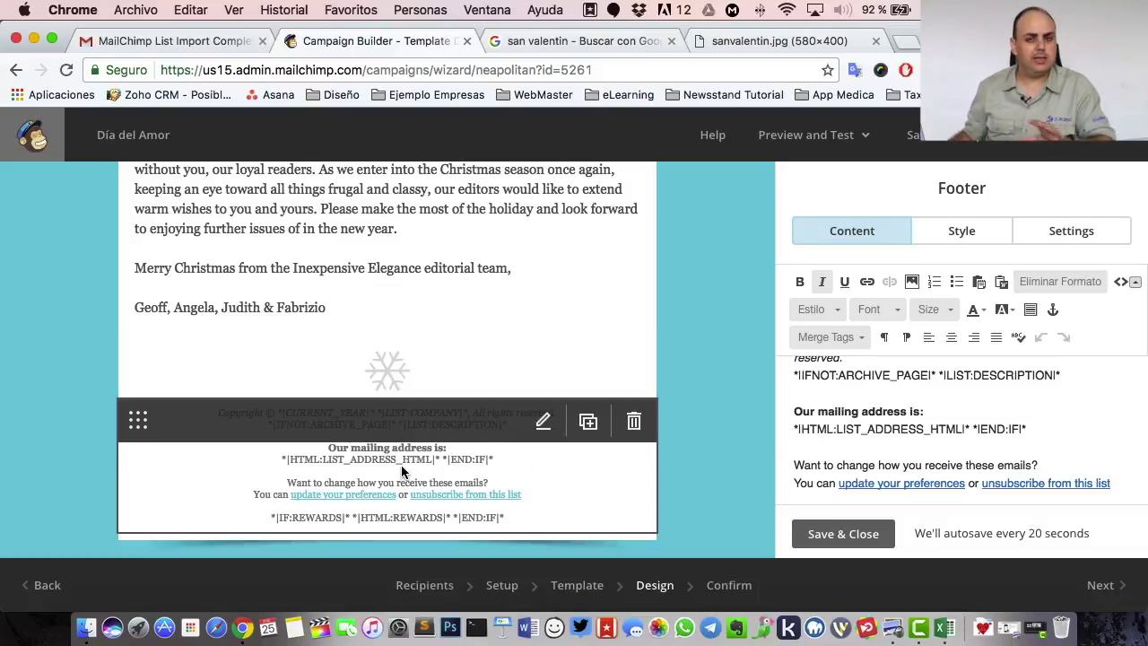
- Finish the footer edit below the archive line and save and close the Footer editor
{"action": "left_click", "coordinate": [998, 395]}
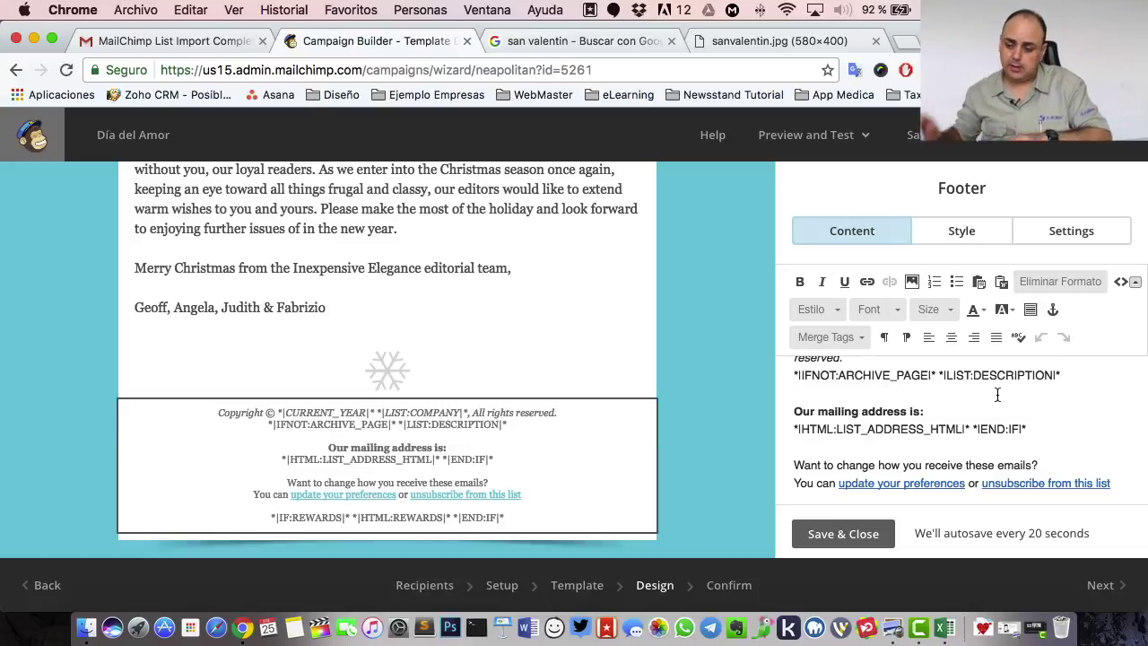
{"action": "left_click", "coordinate": [887, 537]}
{"action": "scroll", "coordinate": [497, 323], "scroll_direction": "up", "scroll_amount": 5}
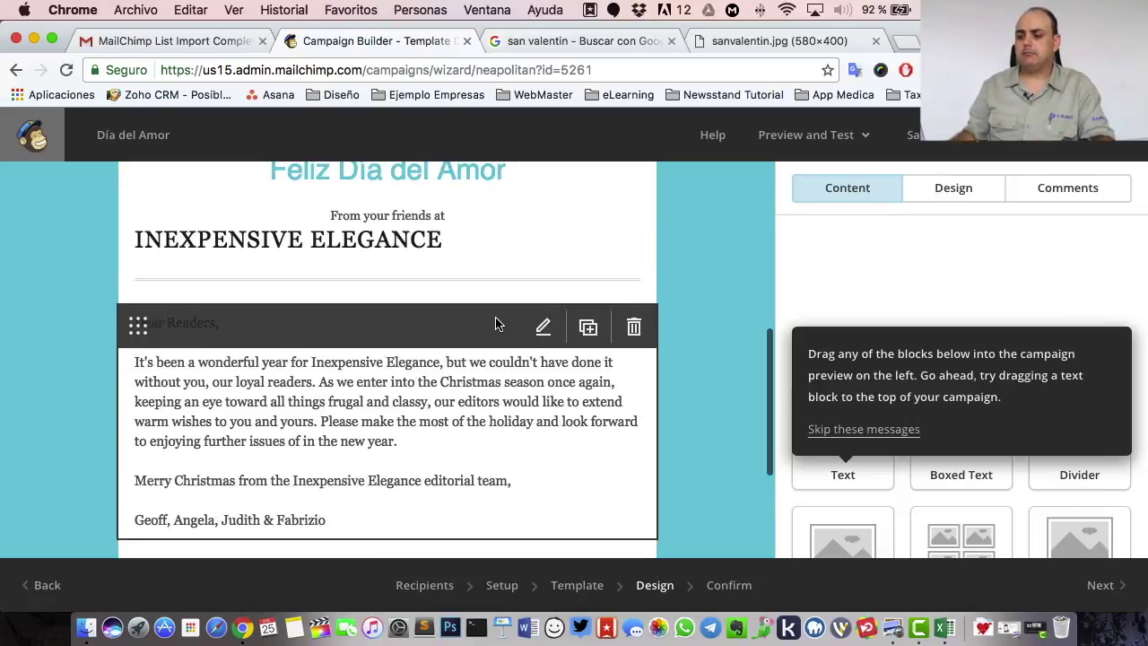
{"action": "scroll", "coordinate": [496, 324], "scroll_direction": "up", "scroll_amount": 5}
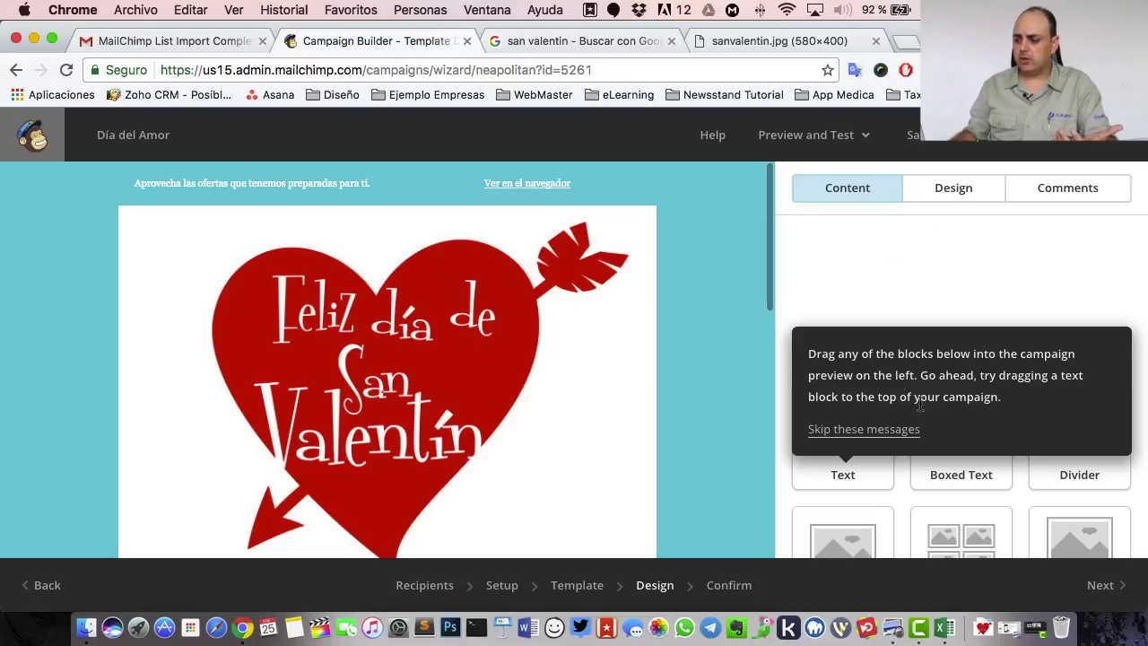
- Dismiss the drag-and-drop tip and scroll through the Content blocks list
{"action": "left_click", "coordinate": [880, 428]}
{"action": "scroll", "coordinate": [643, 352], "scroll_direction": "down", "scroll_amount": 5}
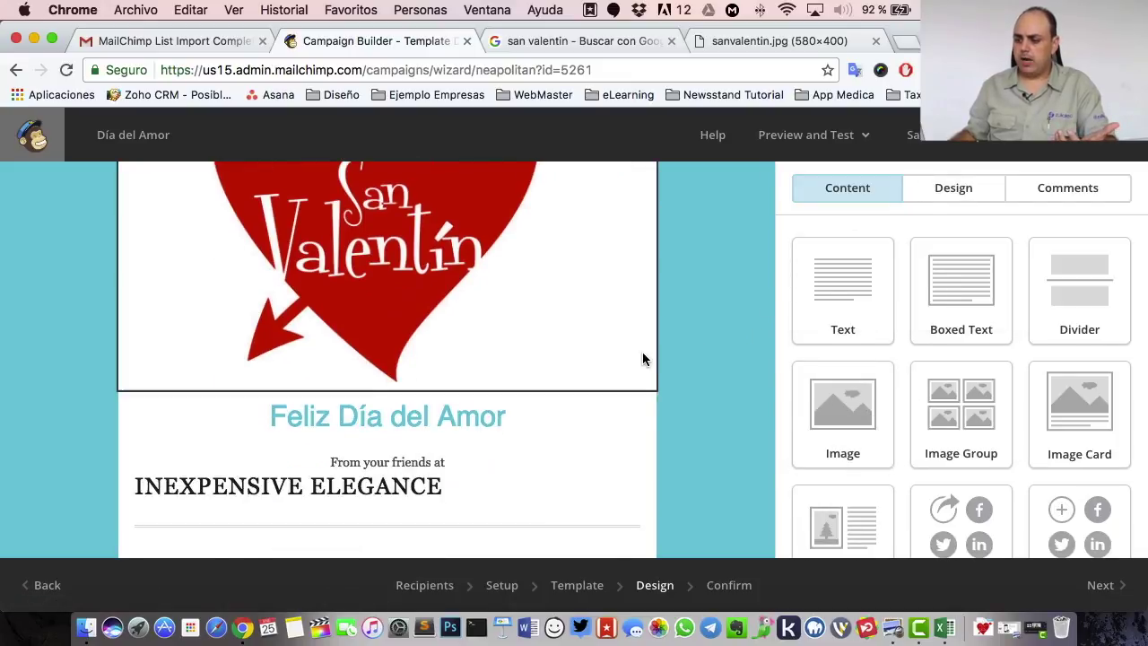
{"action": "scroll", "coordinate": [587, 362], "scroll_direction": "down", "scroll_amount": 3}
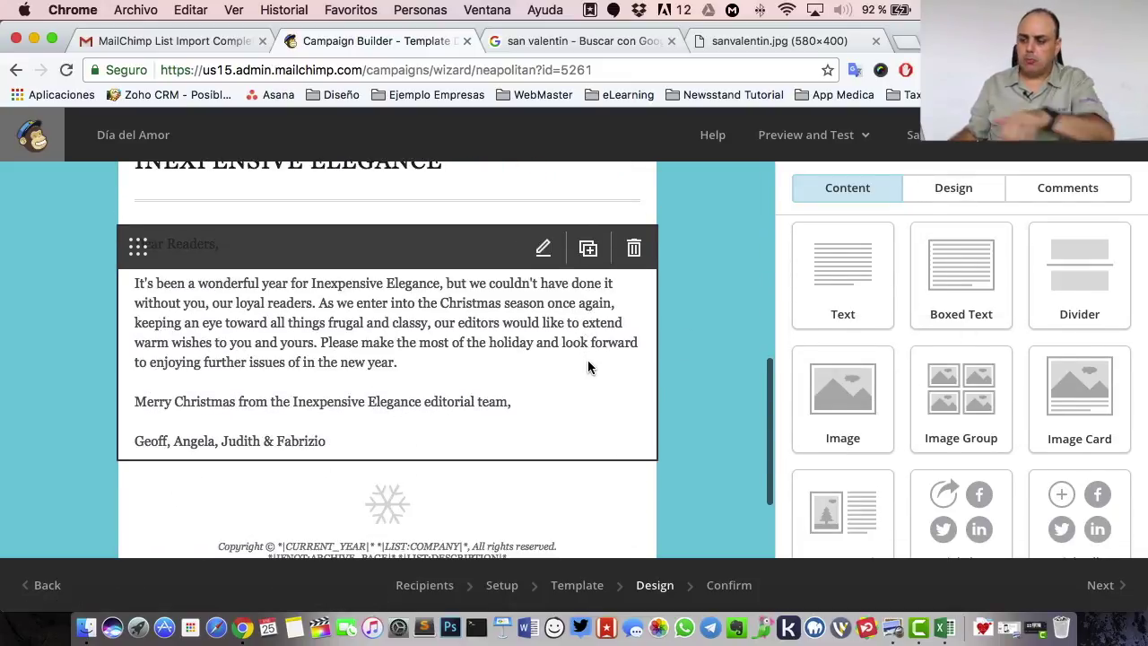
{"action": "scroll", "coordinate": [588, 359], "scroll_direction": "down", "scroll_amount": 2}
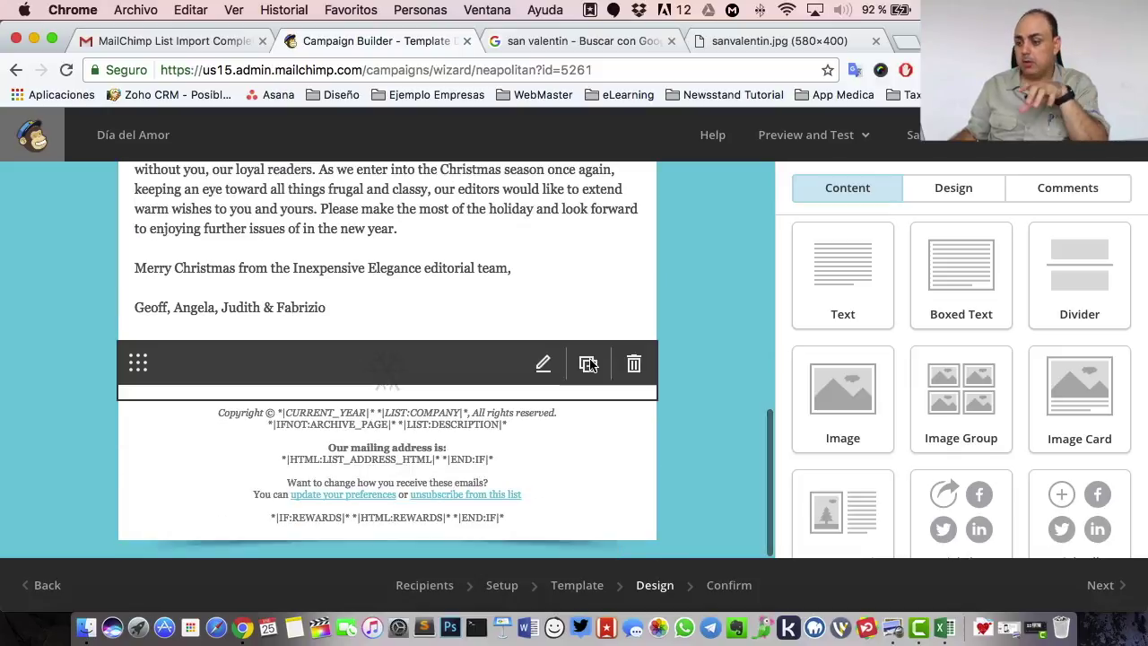
{"action": "scroll", "coordinate": [589, 358], "scroll_direction": "up", "scroll_amount": 5}
{"action": "scroll", "coordinate": [590, 364], "scroll_direction": "down", "scroll_amount": 4}
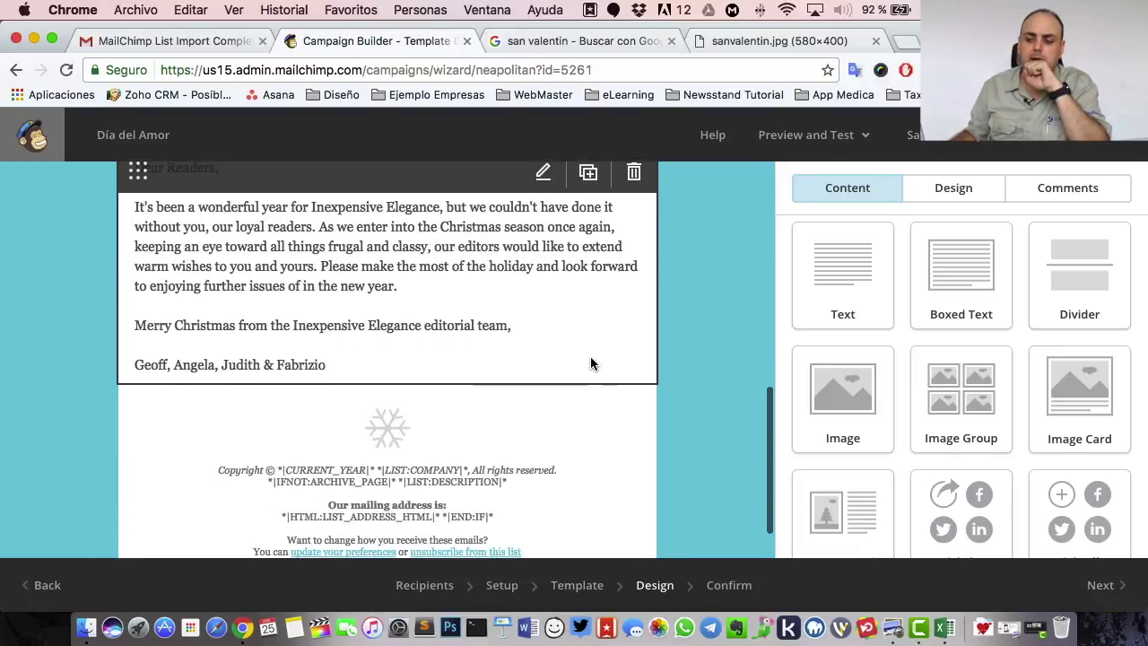
{"action": "scroll", "coordinate": [1041, 358], "scroll_direction": "down", "scroll_amount": 2}
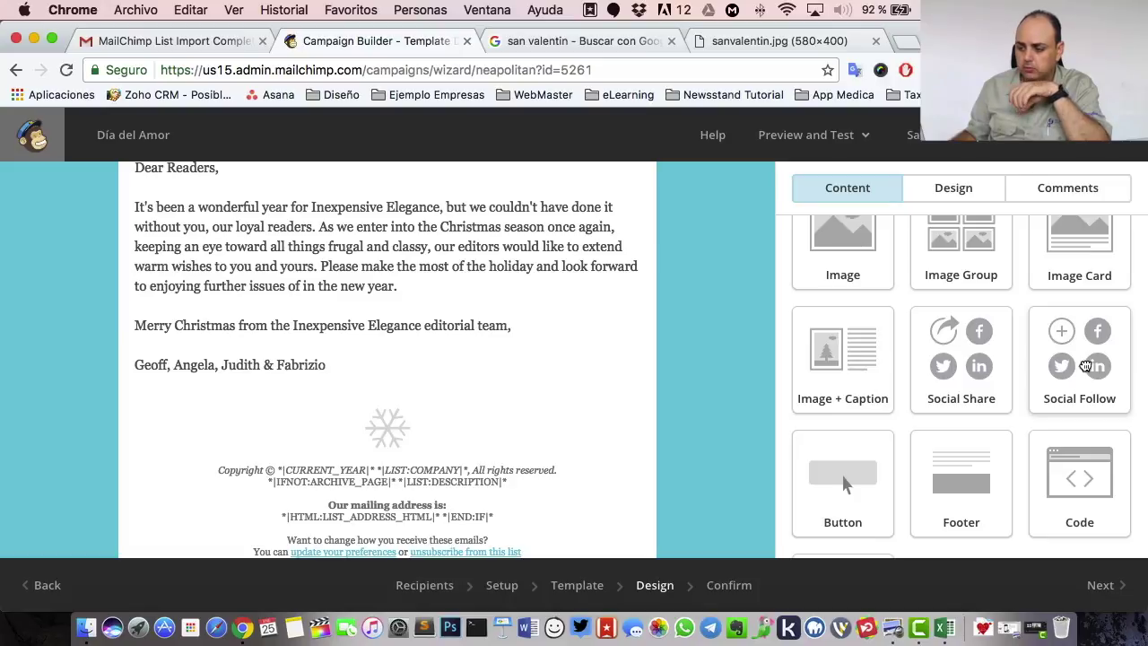
- Add a Social Follow block below the signature with an extra service entry
{"action": "left_click_drag", "start_coordinate": [1086, 365], "coordinate": [418, 412]}
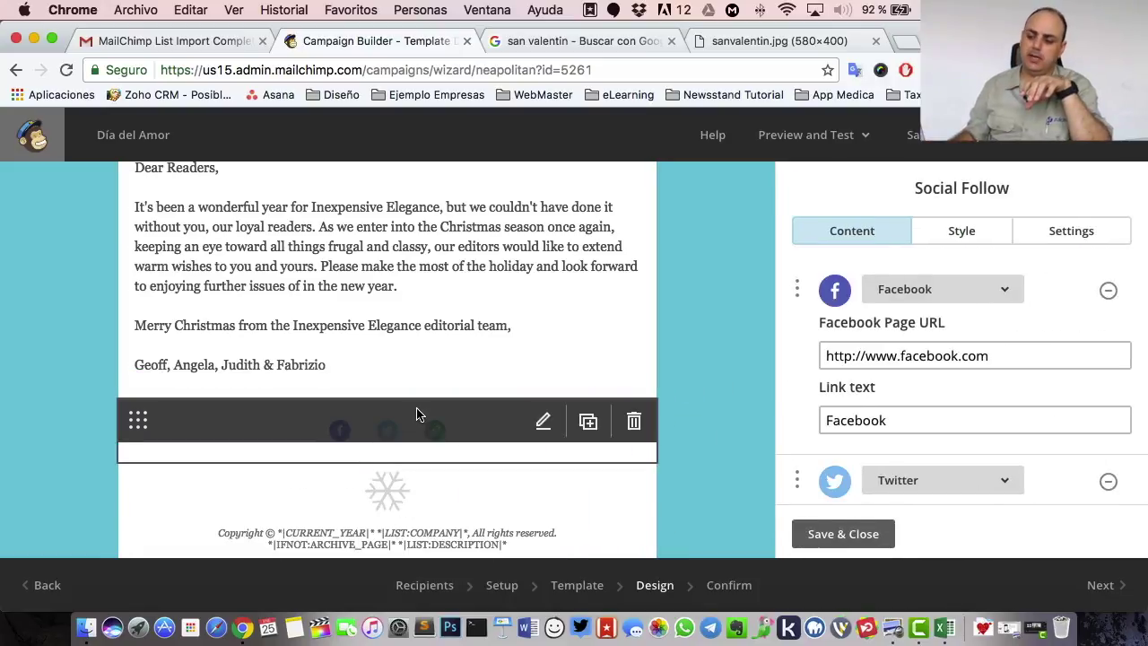
{"action": "scroll", "coordinate": [1020, 357], "scroll_direction": "down", "scroll_amount": 10}
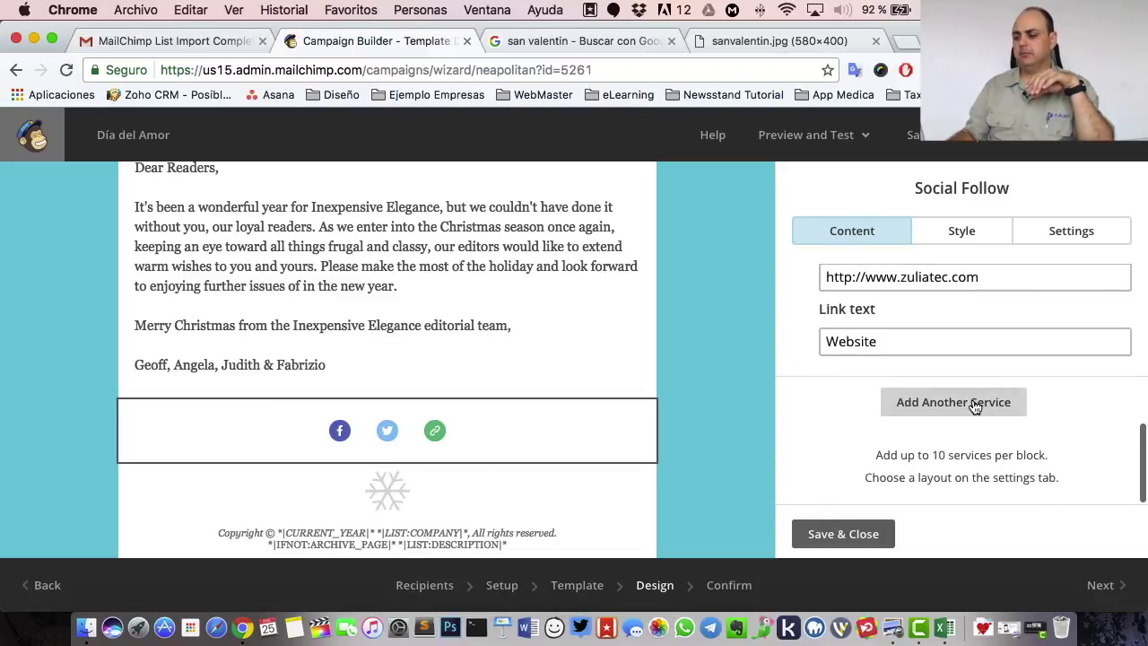
{"action": "left_click", "coordinate": [974, 403]}
{"action": "scroll", "coordinate": [969, 355], "scroll_direction": "down", "scroll_amount": 3}
{"action": "scroll", "coordinate": [969, 354], "scroll_direction": "up", "scroll_amount": 2}
{"action": "left_click", "coordinate": [968, 334]}
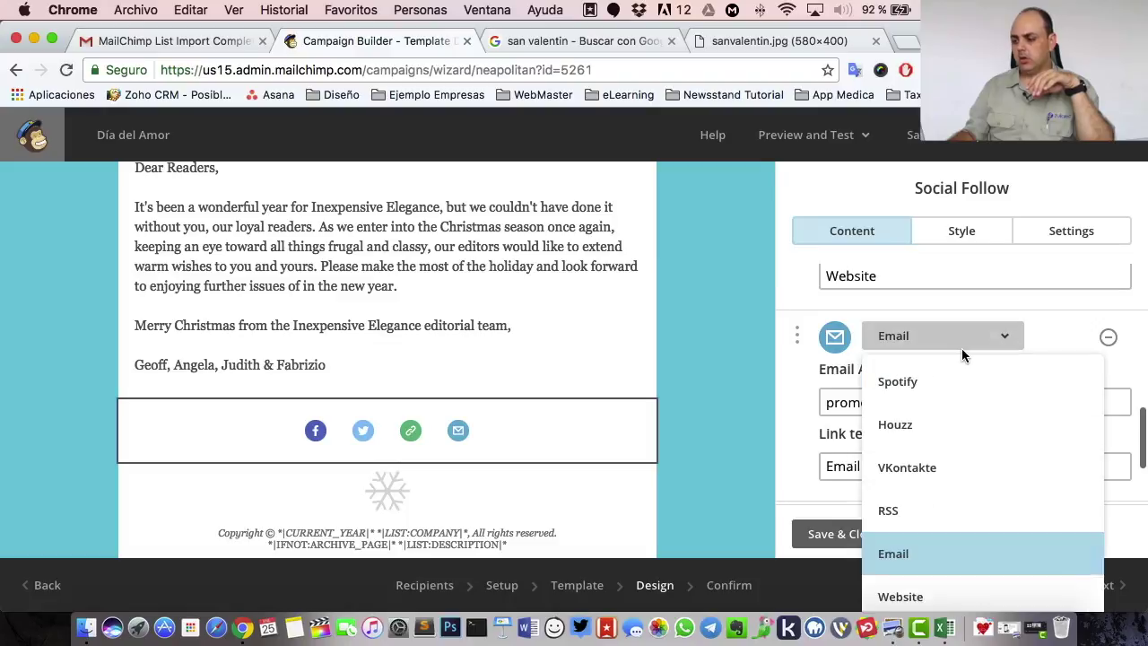
{"action": "scroll", "coordinate": [964, 354], "scroll_direction": "down", "scroll_amount": 5}
{"action": "scroll", "coordinate": [955, 422], "scroll_direction": "up", "scroll_amount": 3}
{"action": "scroll", "coordinate": [958, 401], "scroll_direction": "up", "scroll_amount": 8}
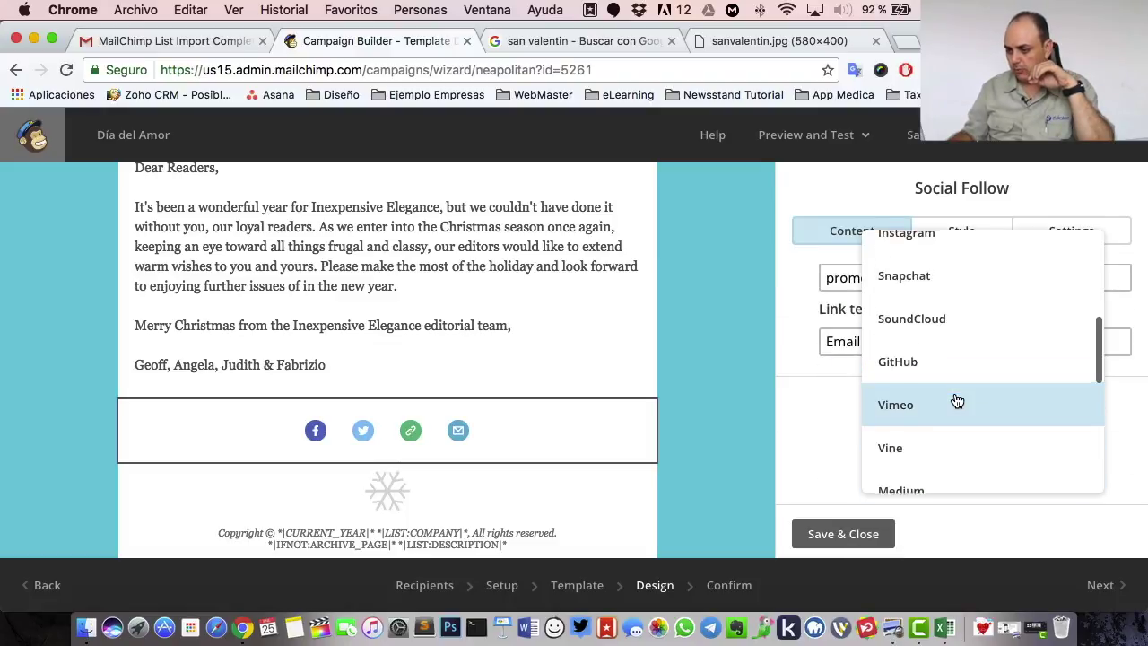
{"action": "scroll", "coordinate": [957, 401], "scroll_direction": "down", "scroll_amount": 10}
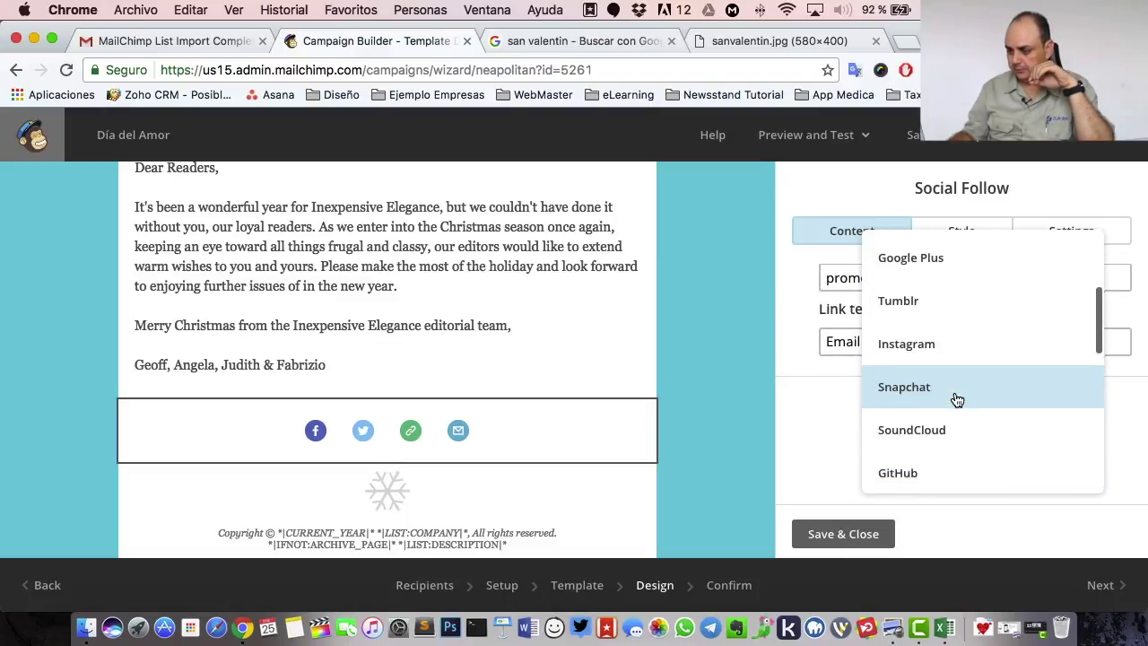
{"action": "scroll", "coordinate": [958, 399], "scroll_direction": "down", "scroll_amount": 5}
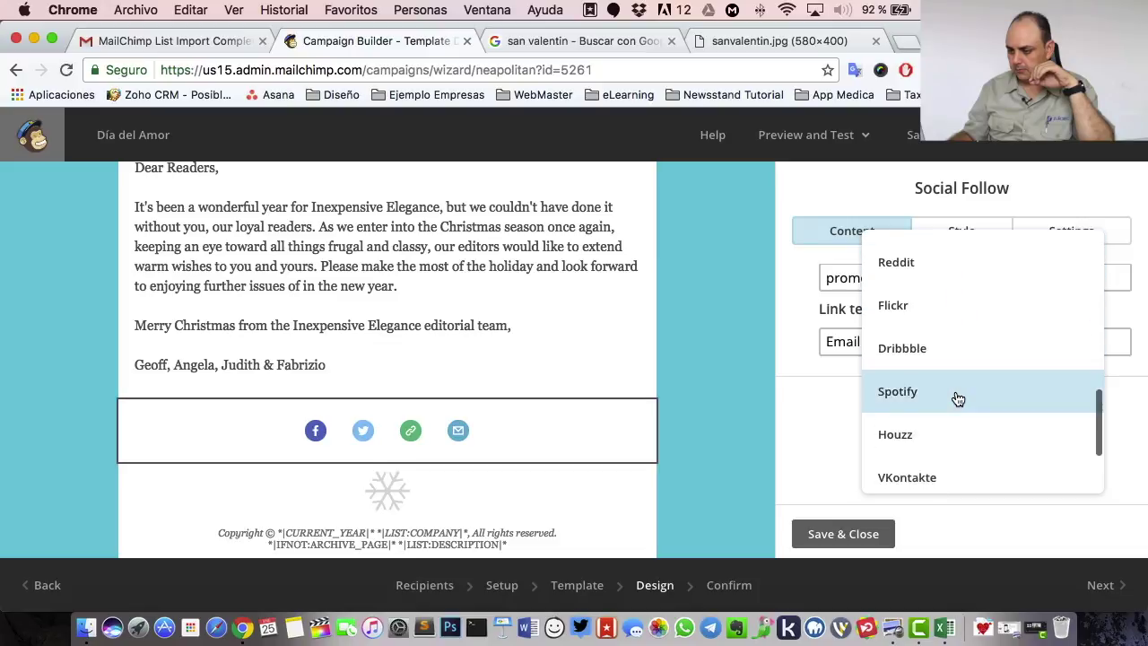
{"action": "scroll", "coordinate": [958, 399], "scroll_direction": "up", "scroll_amount": 4}
{"action": "scroll", "coordinate": [958, 400], "scroll_direction": "up", "scroll_amount": 4}
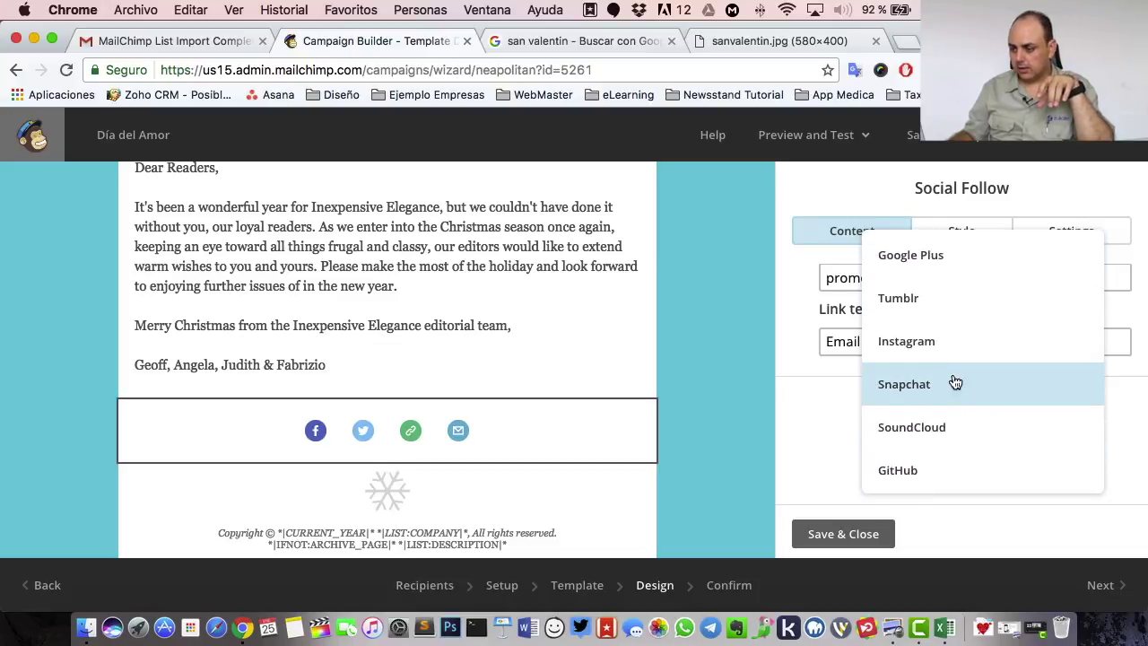
{"action": "left_click", "coordinate": [951, 343]}
{"action": "scroll", "coordinate": [985, 429], "scroll_direction": "down", "scroll_amount": 2}
{"action": "left_click", "coordinate": [995, 303]}
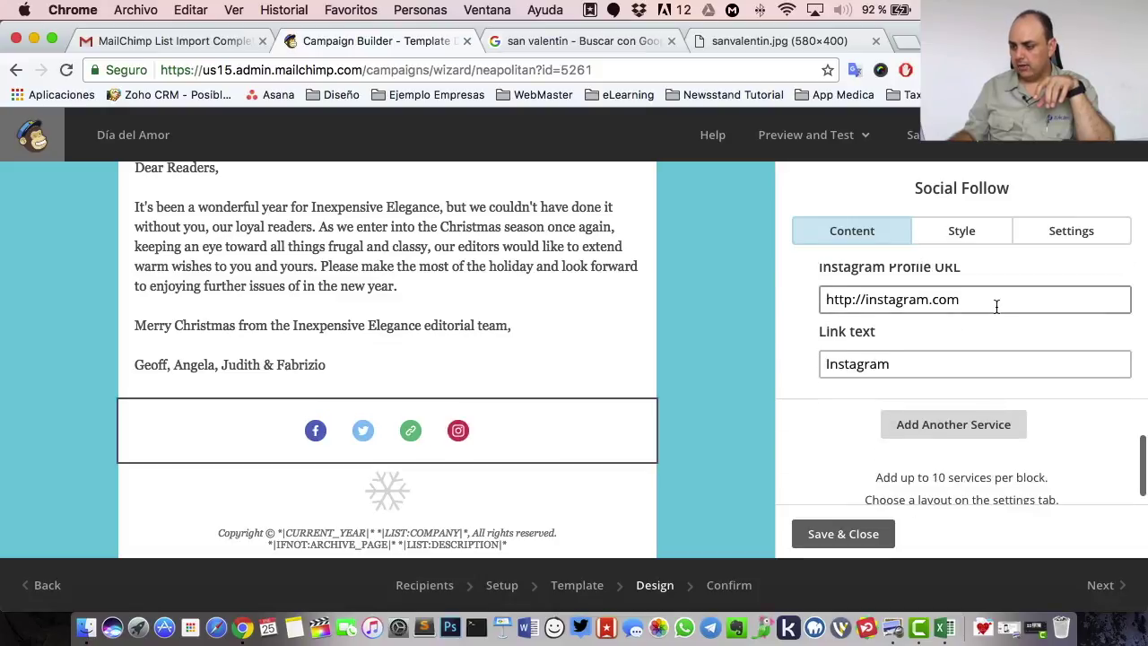
{"action": "type", "text": "/jocogonzalez"}
- Add a Vimeo link to the Social Follow block and save it
{"action": "left_click", "coordinate": [951, 422]}
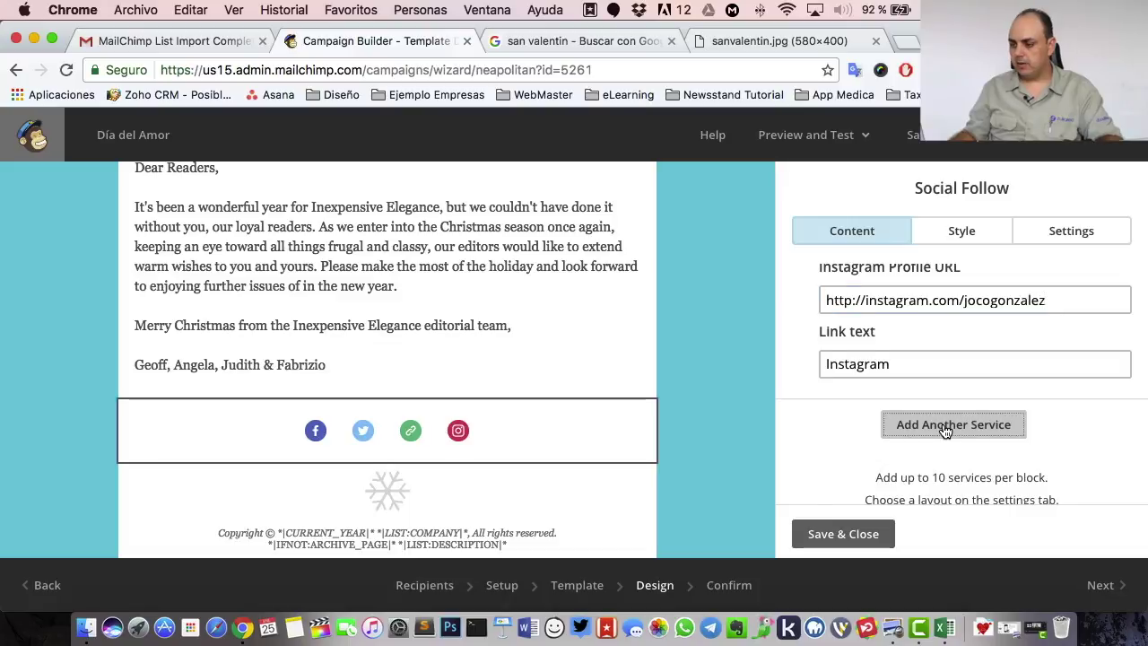
{"action": "left_click", "coordinate": [940, 430]}
{"action": "scroll", "coordinate": [960, 225], "scroll_direction": "up", "scroll_amount": 5}
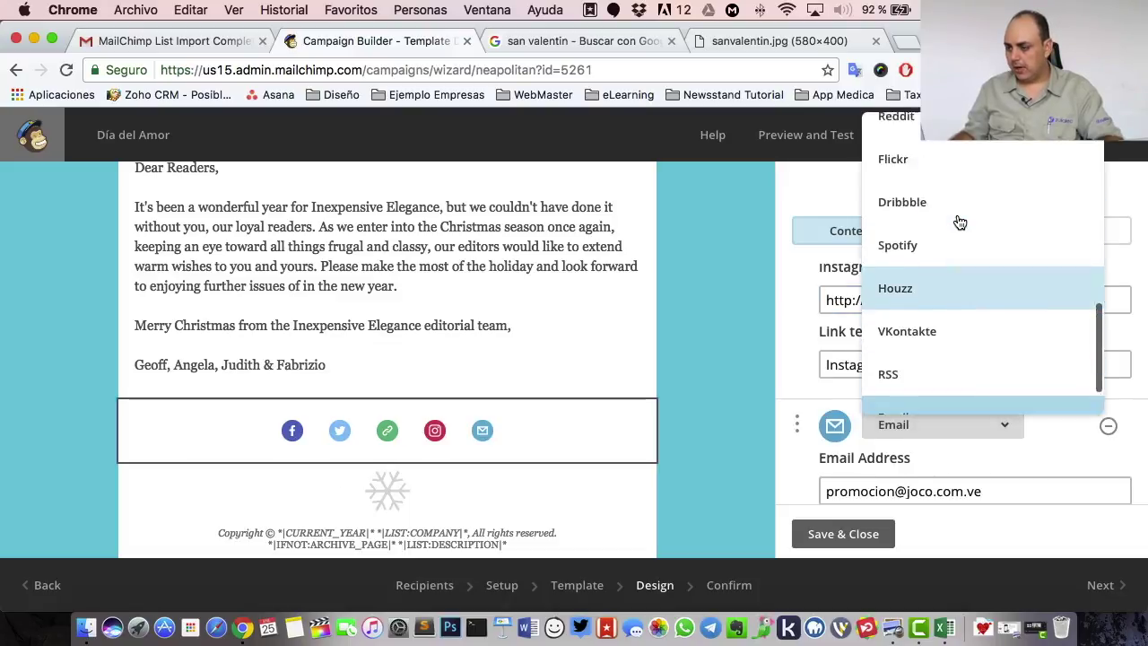
{"action": "left_click", "coordinate": [958, 215]}
{"action": "scroll", "coordinate": [843, 467], "scroll_direction": "down", "scroll_amount": 3}
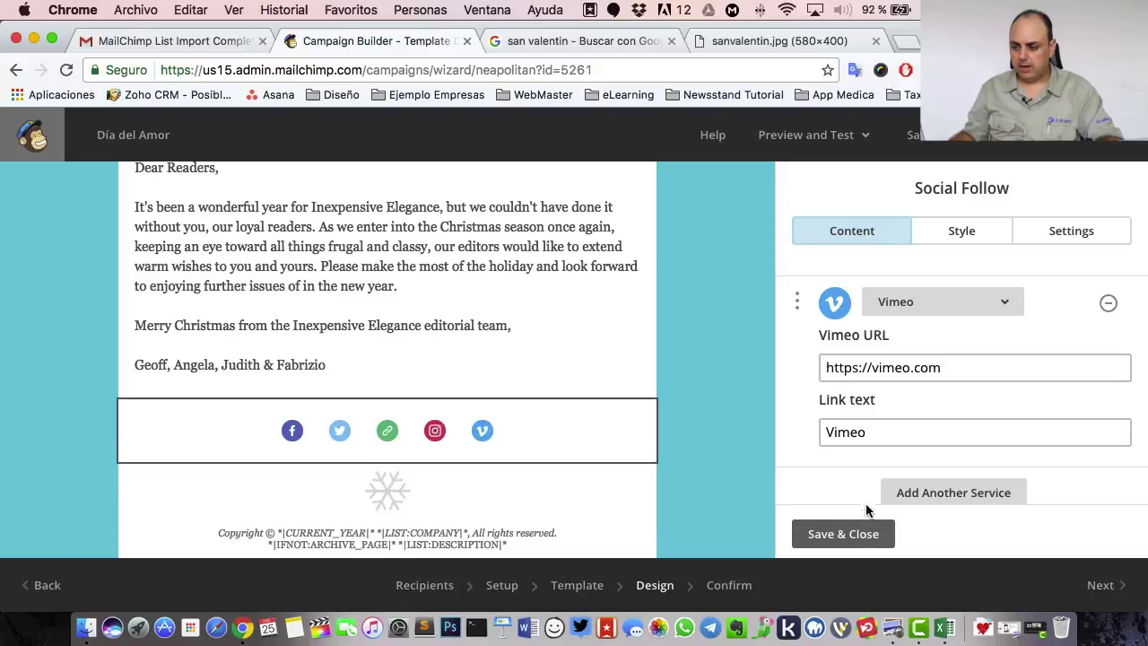
{"action": "left_click", "coordinate": [844, 533]}
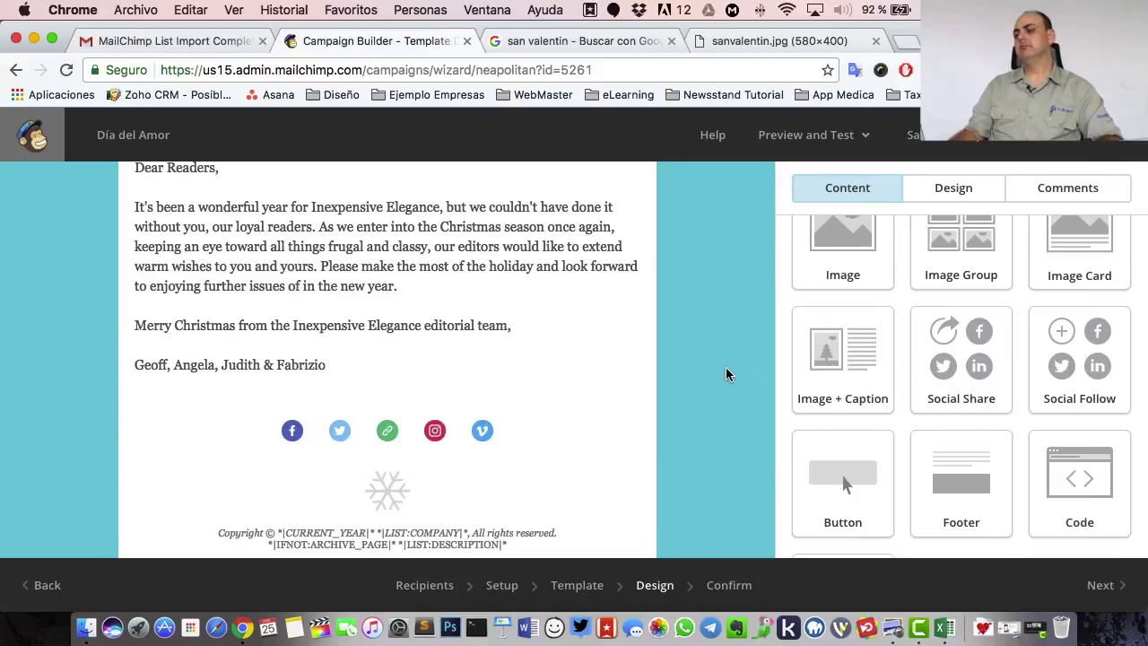
{"action": "scroll", "coordinate": [512, 351], "scroll_direction": "up", "scroll_amount": 3}
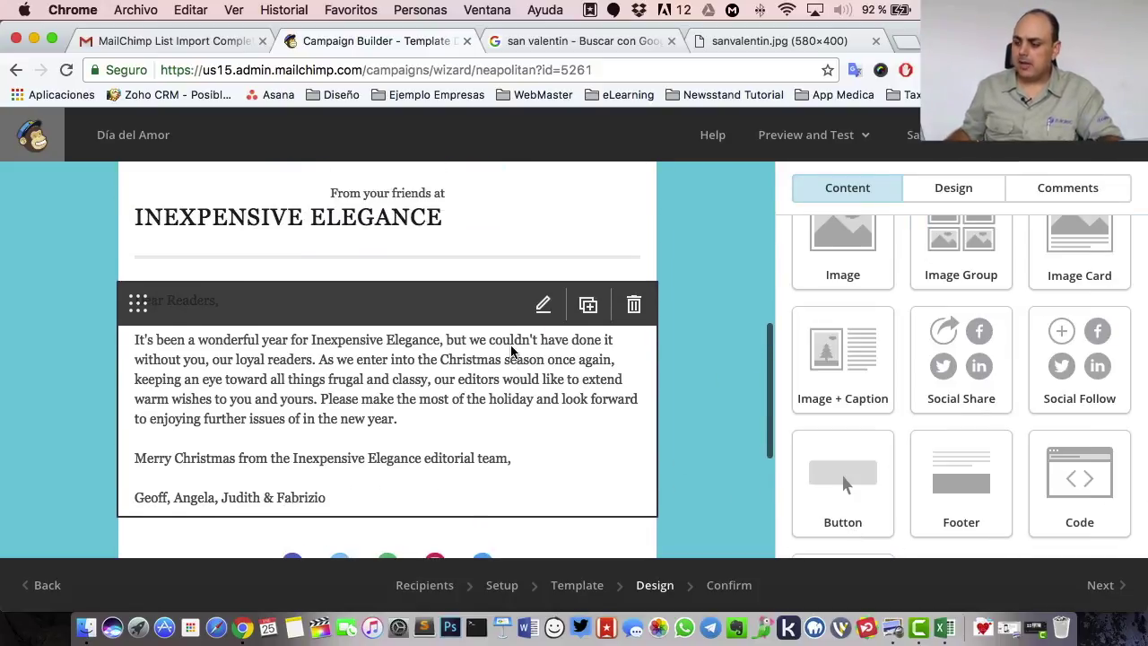
- Add an image group below the letter, filling its first slot with Feliz-año-nuevo-2017.jpg from Downloads
{"action": "left_click_drag", "start_coordinate": [961, 252], "coordinate": [412, 431]}
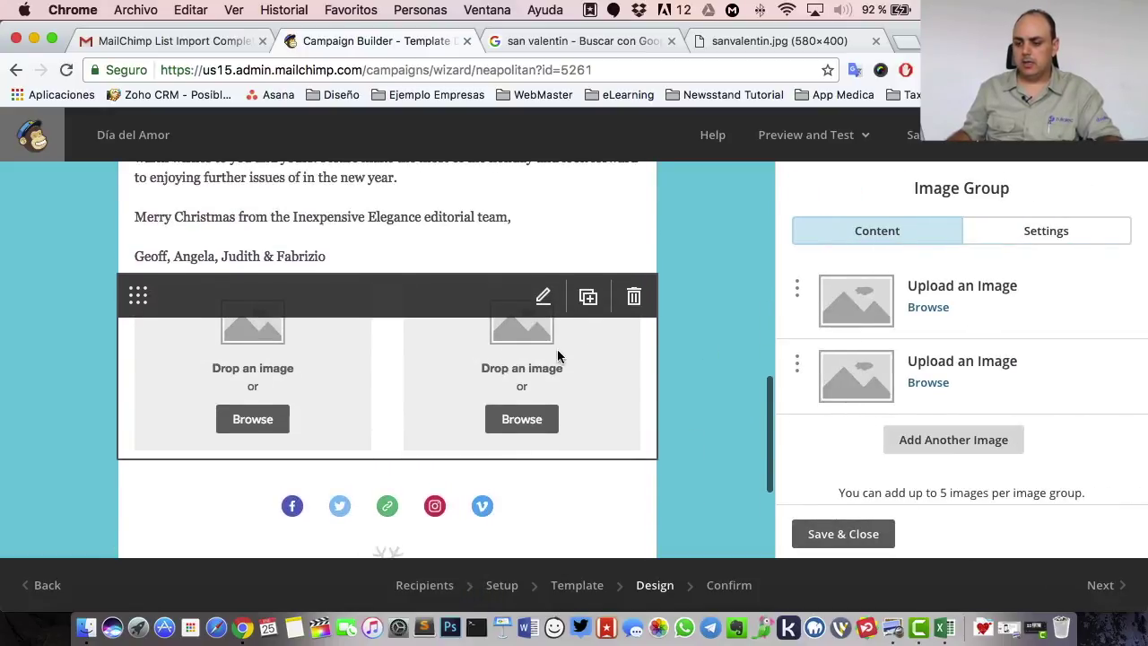
{"action": "left_click", "coordinate": [86, 627]}
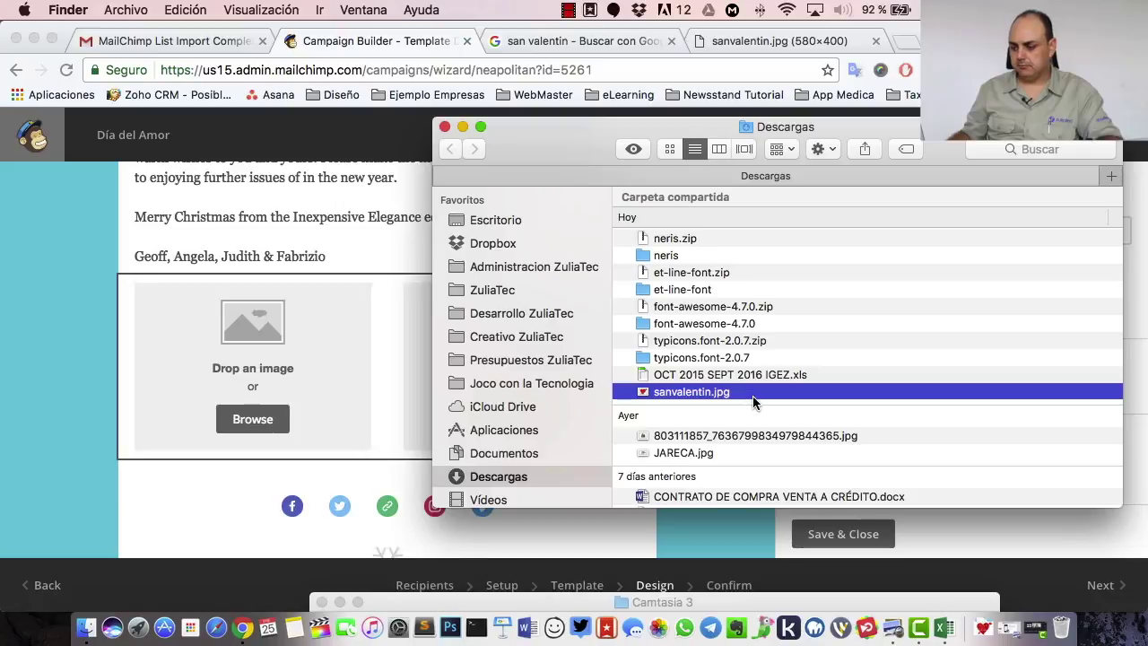
{"action": "scroll", "coordinate": [754, 403], "scroll_direction": "down", "scroll_amount": 10}
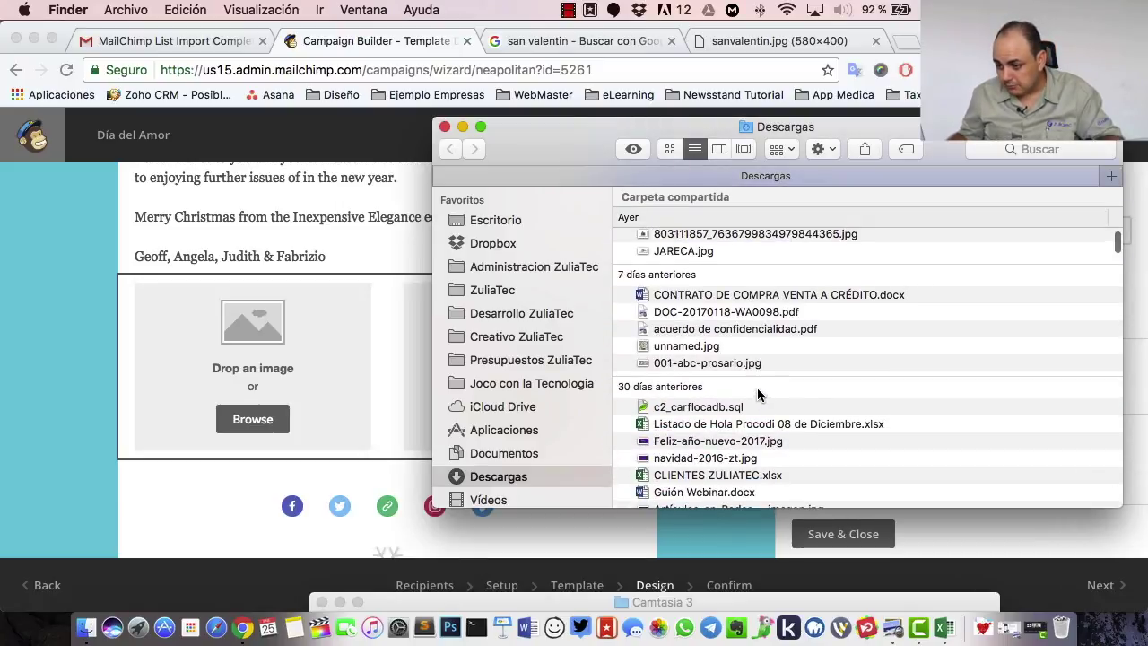
{"action": "left_click", "coordinate": [706, 352]}
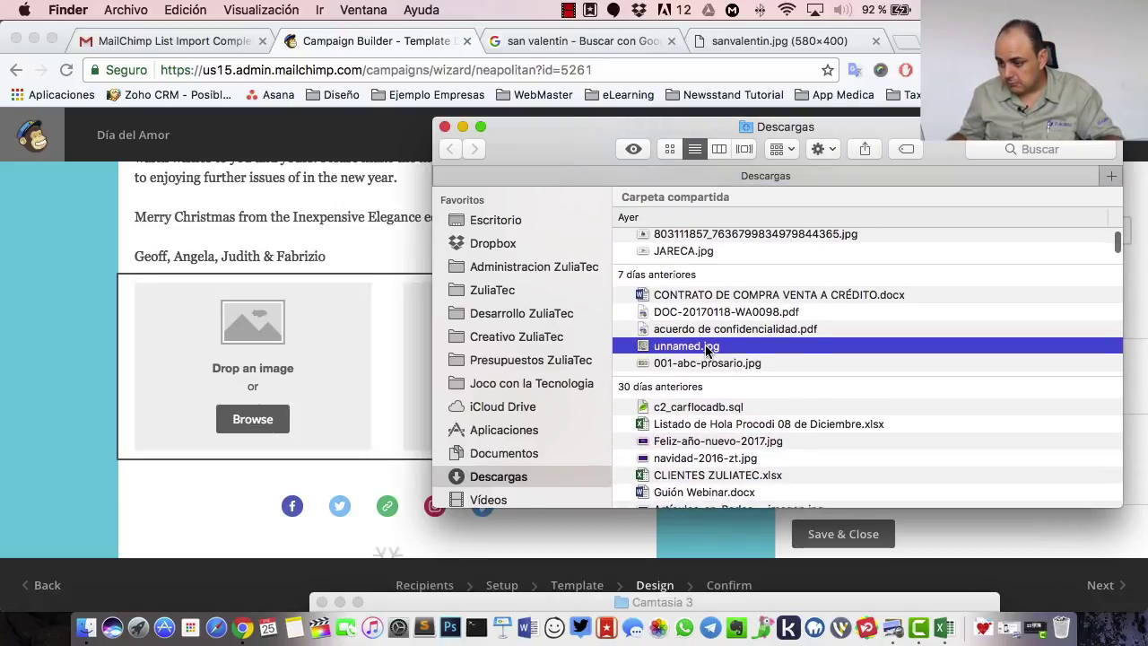
{"action": "key", "text": "space"}
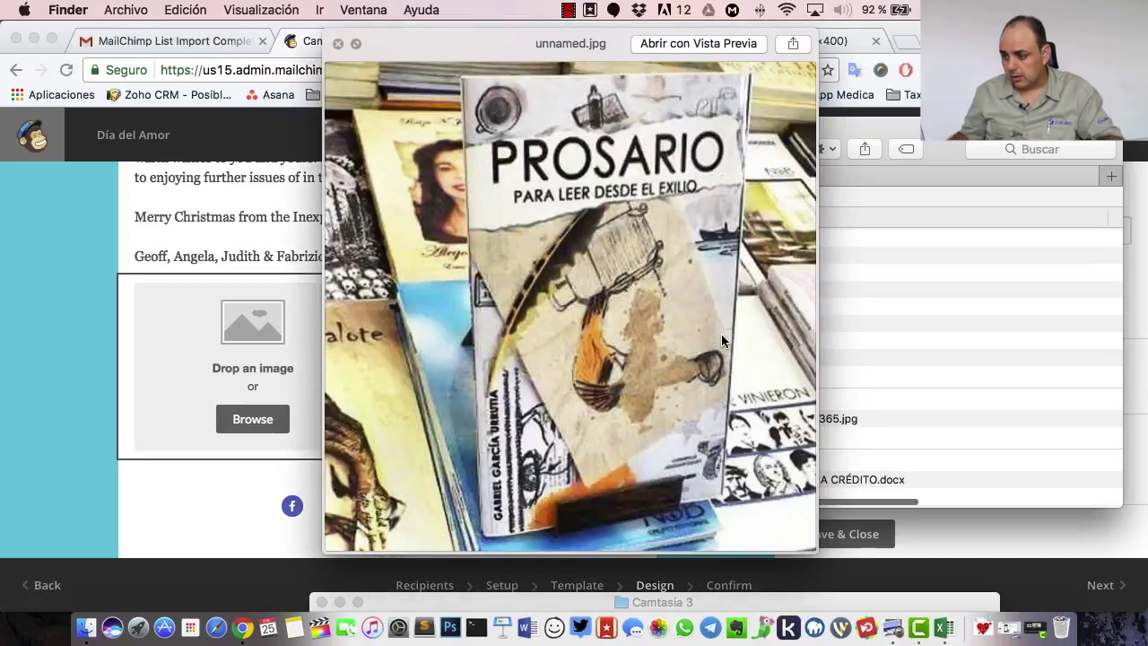
{"action": "key", "text": "space"}
{"action": "scroll", "coordinate": [795, 364], "scroll_direction": "up", "scroll_amount": 5}
{"action": "scroll", "coordinate": [795, 363], "scroll_direction": "down", "scroll_amount": 6}
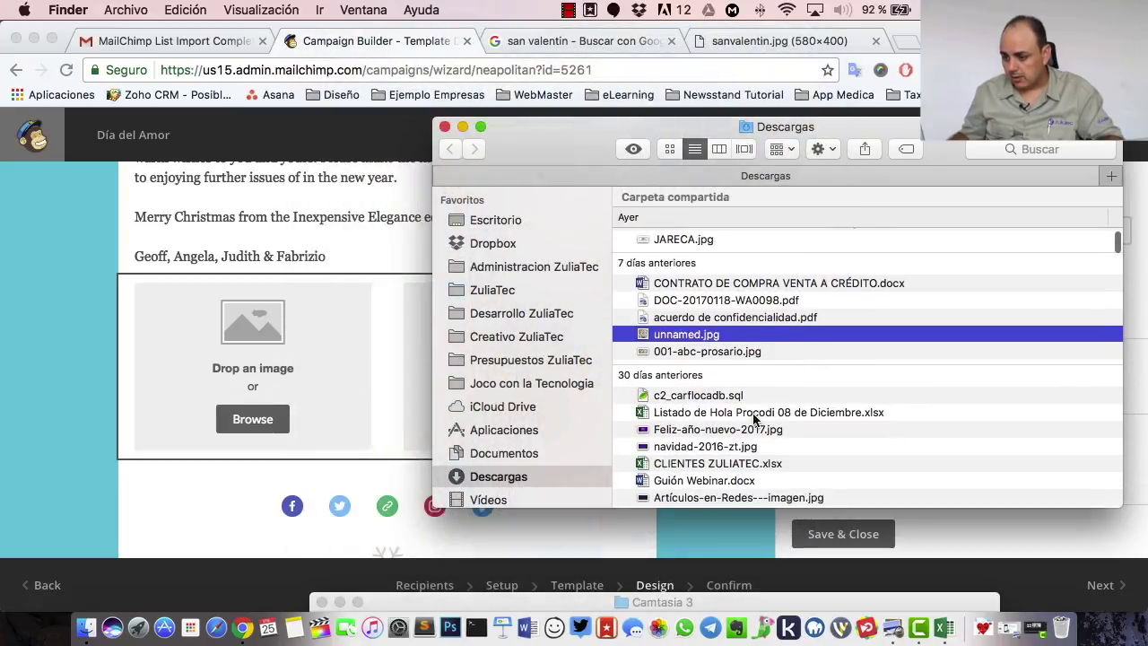
{"action": "left_click_drag", "start_coordinate": [717, 431], "coordinate": [269, 346]}
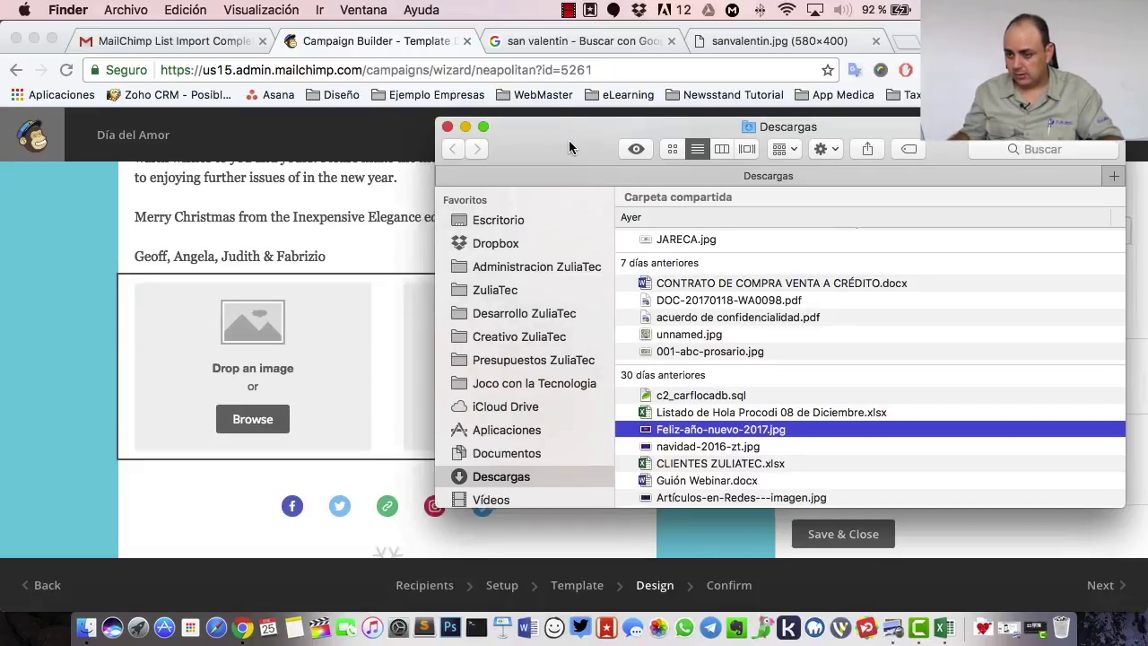
- Drop navidad-2016-zt.jpg from Downloads into the image group's empty second slot
{"action": "left_click_drag", "start_coordinate": [553, 150], "coordinate": [723, 143]}
{"action": "left_click", "coordinate": [894, 441]}
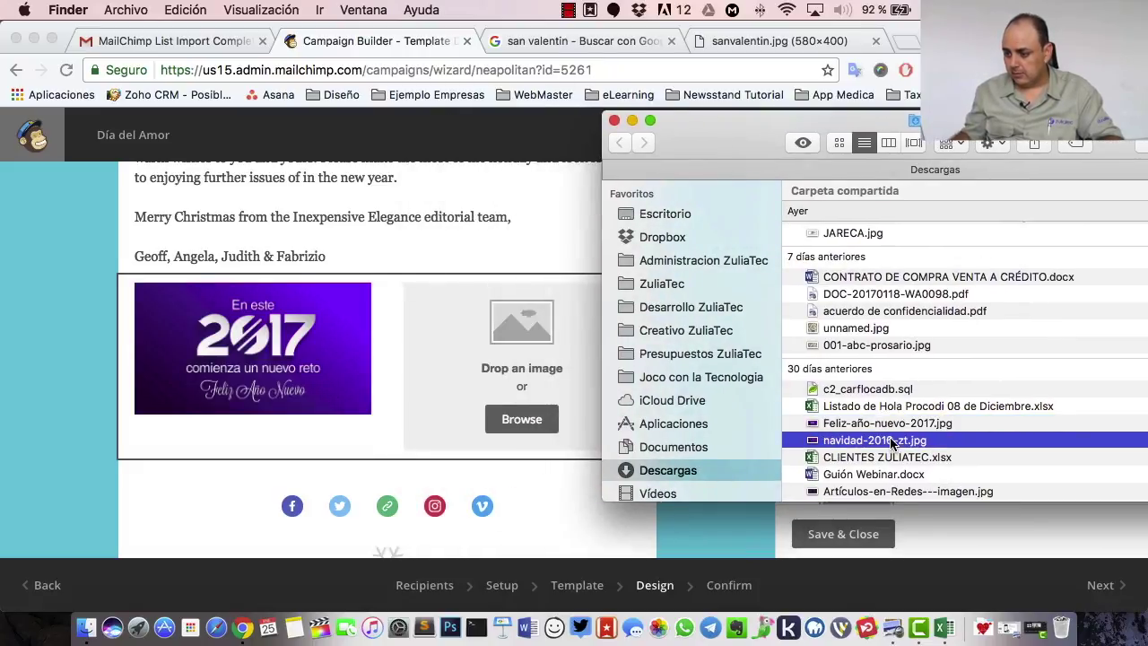
{"action": "key", "text": "space"}
{"action": "key", "text": "space"}
{"action": "left_click_drag", "start_coordinate": [894, 440], "coordinate": [535, 344]}
{"action": "left_click", "coordinate": [542, 283]}
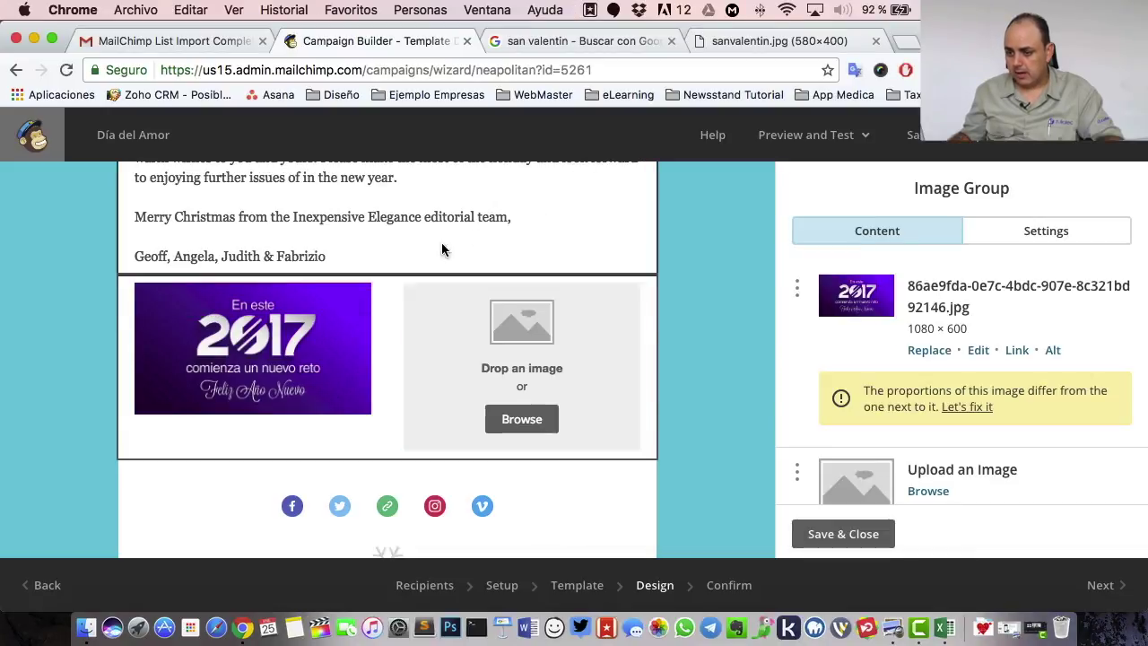
- Save the image group holding both pictures and scroll through the email to review it
{"action": "scroll", "coordinate": [428, 313], "scroll_direction": "up", "scroll_amount": 10}
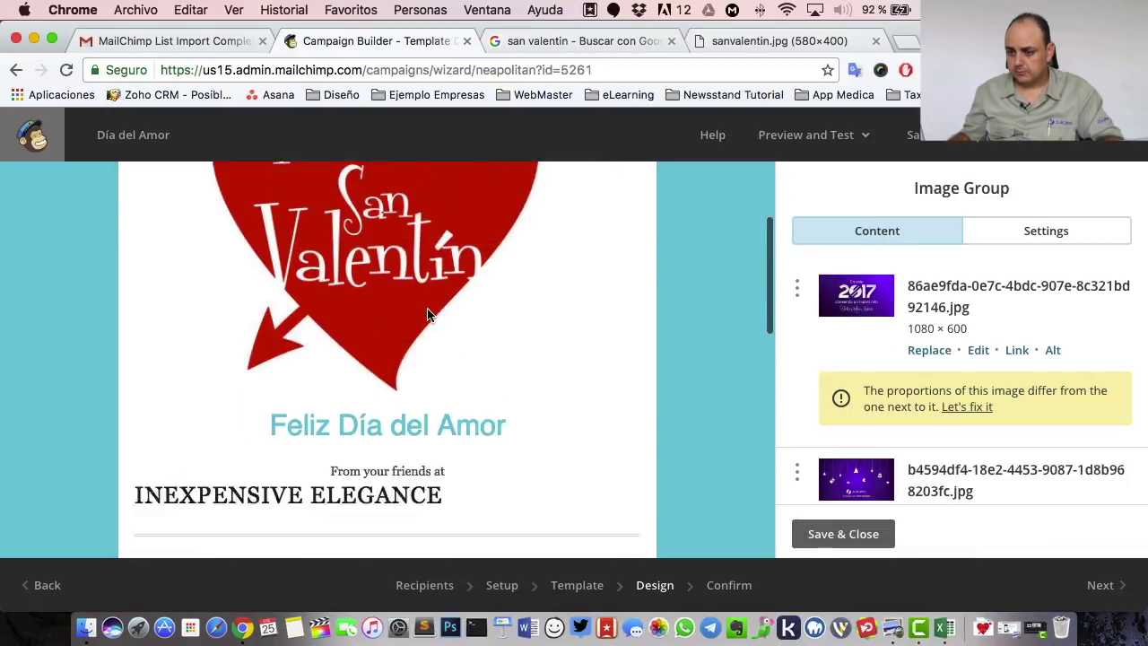
{"action": "scroll", "coordinate": [428, 313], "scroll_direction": "down", "scroll_amount": 10}
{"action": "scroll", "coordinate": [427, 314], "scroll_direction": "down", "scroll_amount": 5}
{"action": "scroll", "coordinate": [427, 314], "scroll_direction": "up", "scroll_amount": 15}
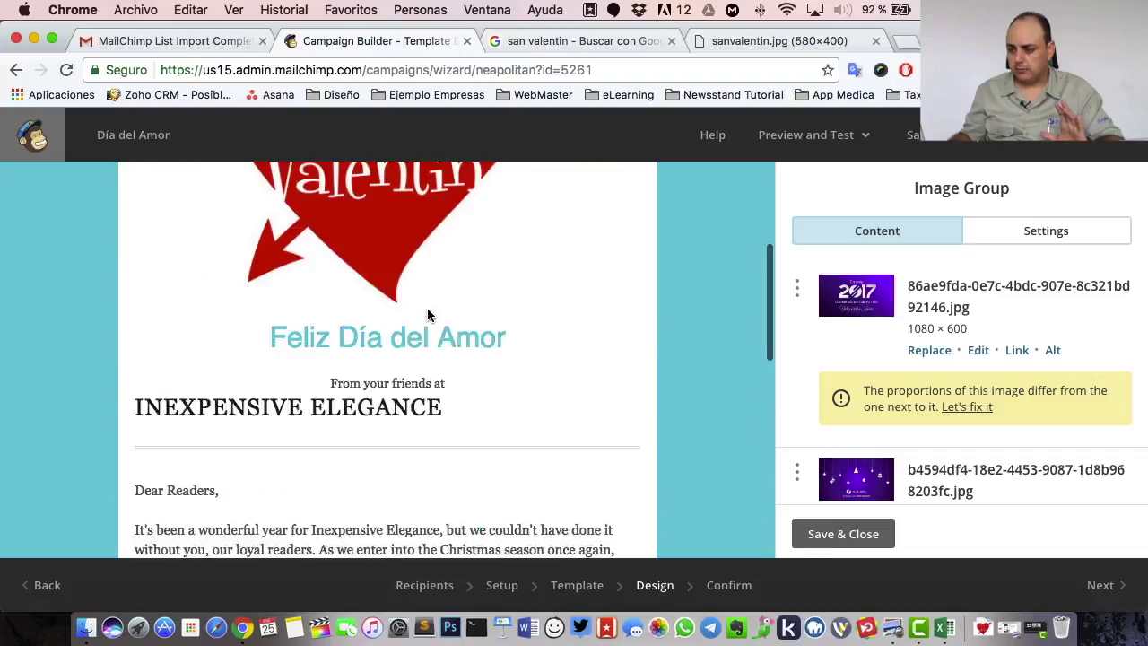
{"action": "left_click", "coordinate": [874, 542]}
{"action": "scroll", "coordinate": [583, 341], "scroll_direction": "up", "scroll_amount": 2}
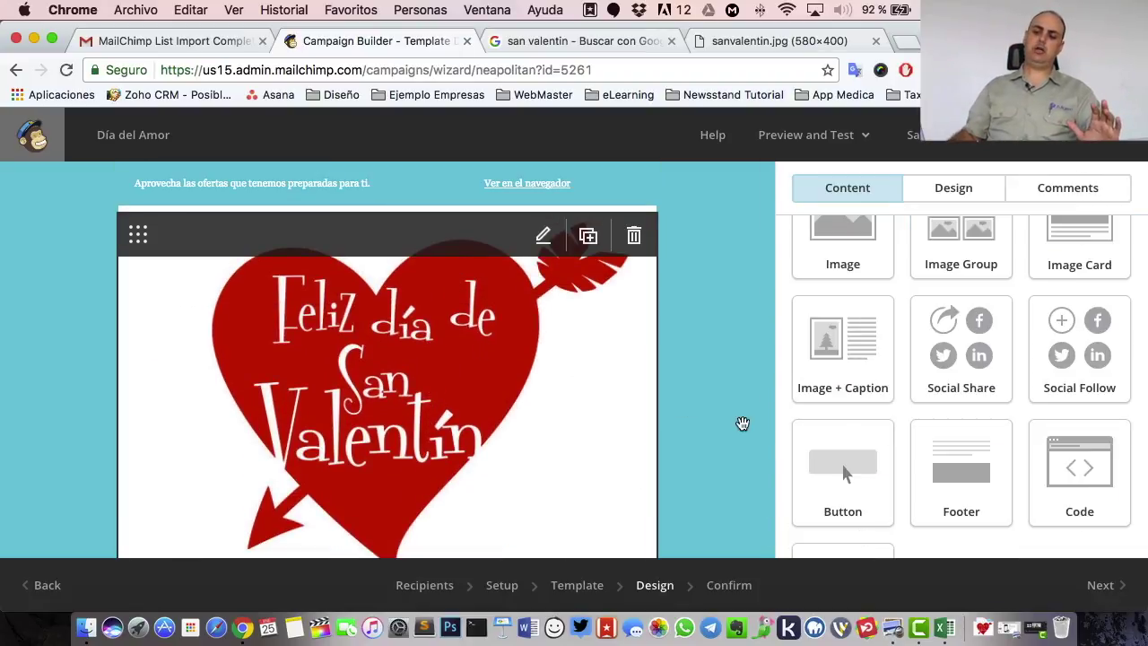
{"action": "scroll", "coordinate": [623, 422], "scroll_direction": "down", "scroll_amount": 8}
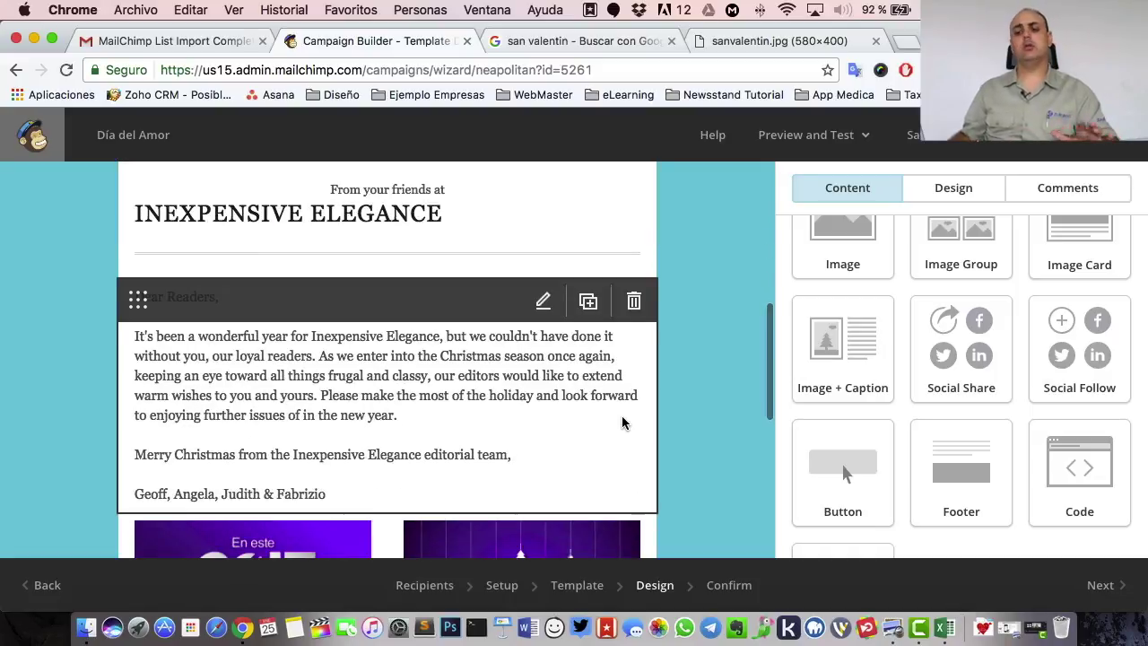
{"action": "scroll", "coordinate": [625, 423], "scroll_direction": "down", "scroll_amount": 3}
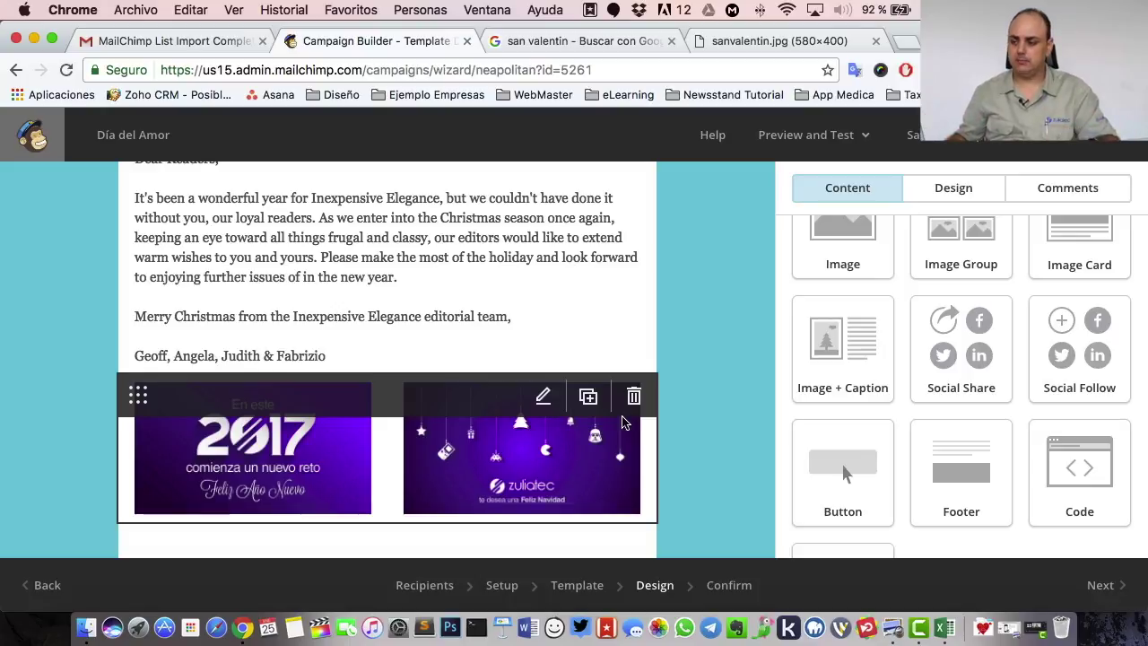
{"action": "scroll", "coordinate": [467, 297], "scroll_direction": "up", "scroll_amount": 4}
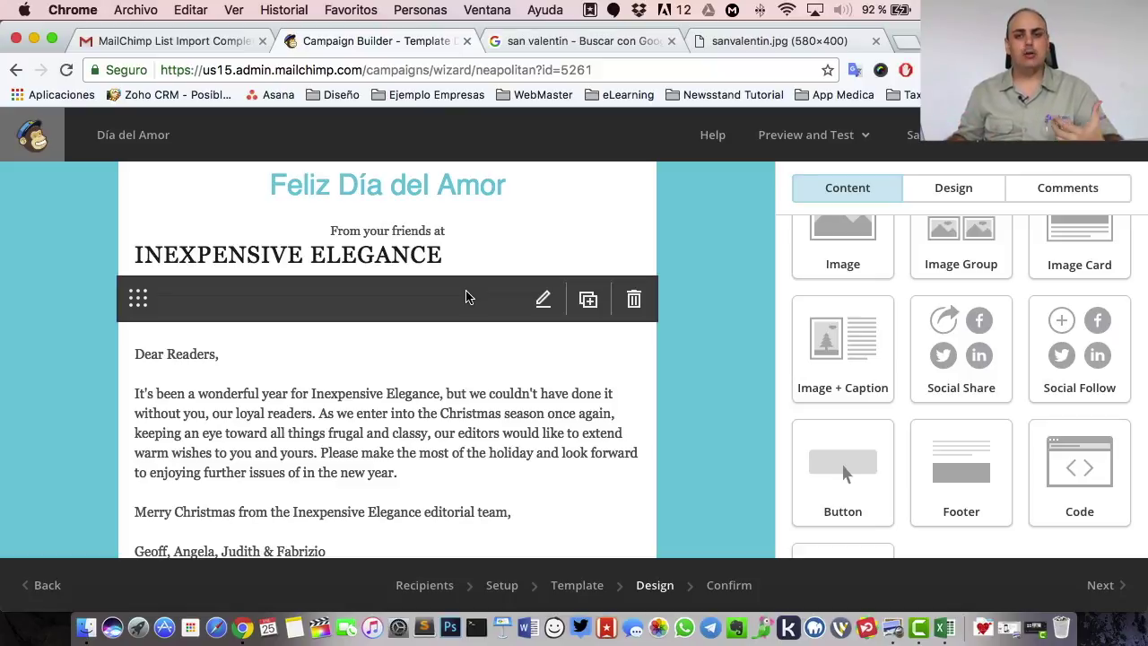
{"action": "left_click", "coordinate": [818, 146]}
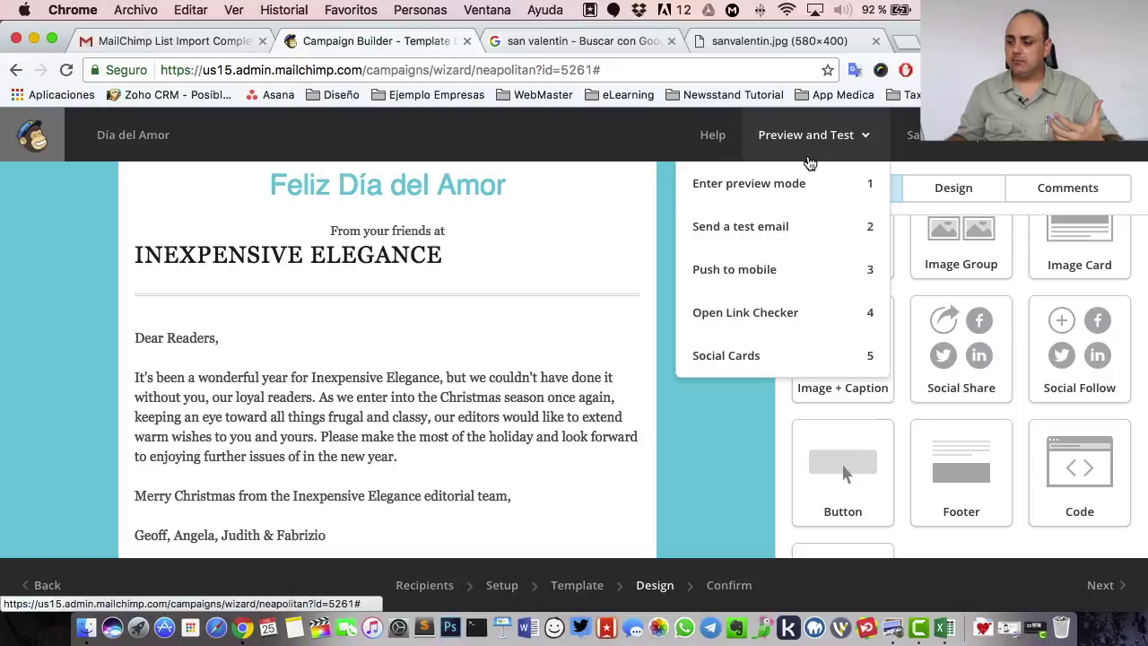
{"action": "left_click", "coordinate": [723, 192]}
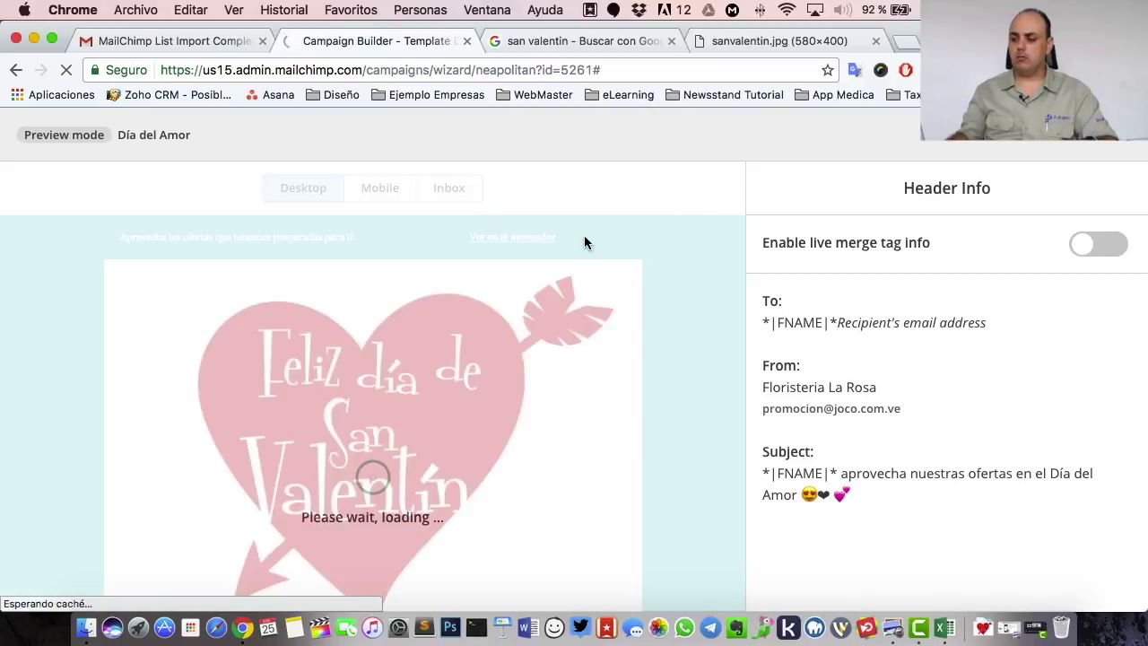
{"action": "scroll", "coordinate": [697, 369], "scroll_direction": "down", "scroll_amount": 10}
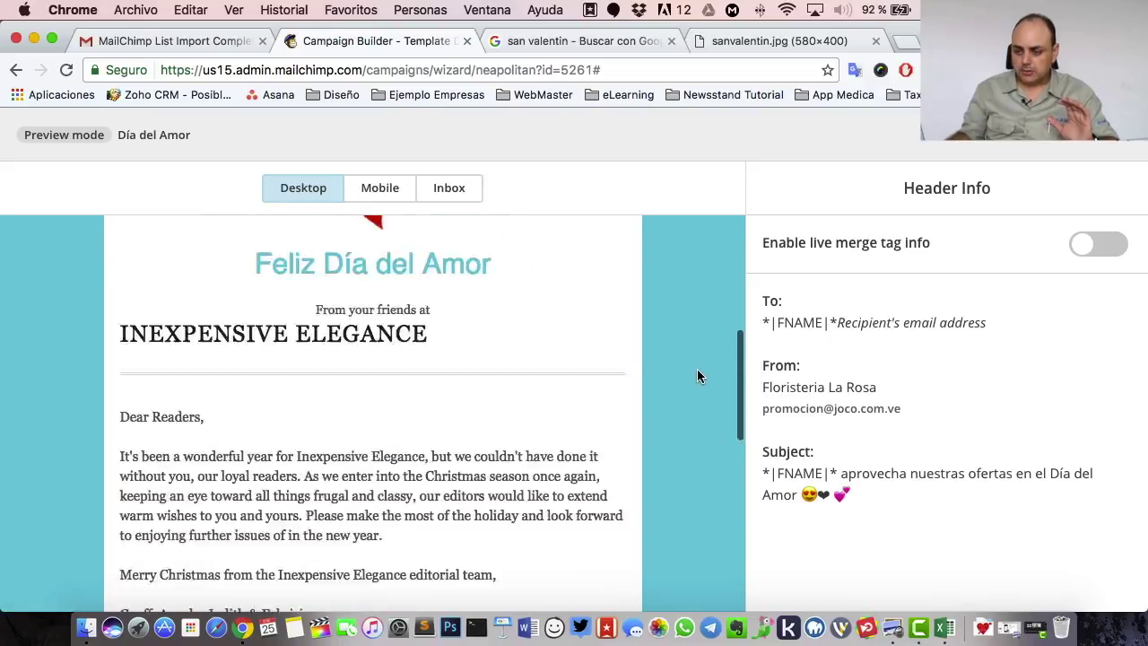
{"action": "scroll", "coordinate": [697, 369], "scroll_direction": "up", "scroll_amount": 15}
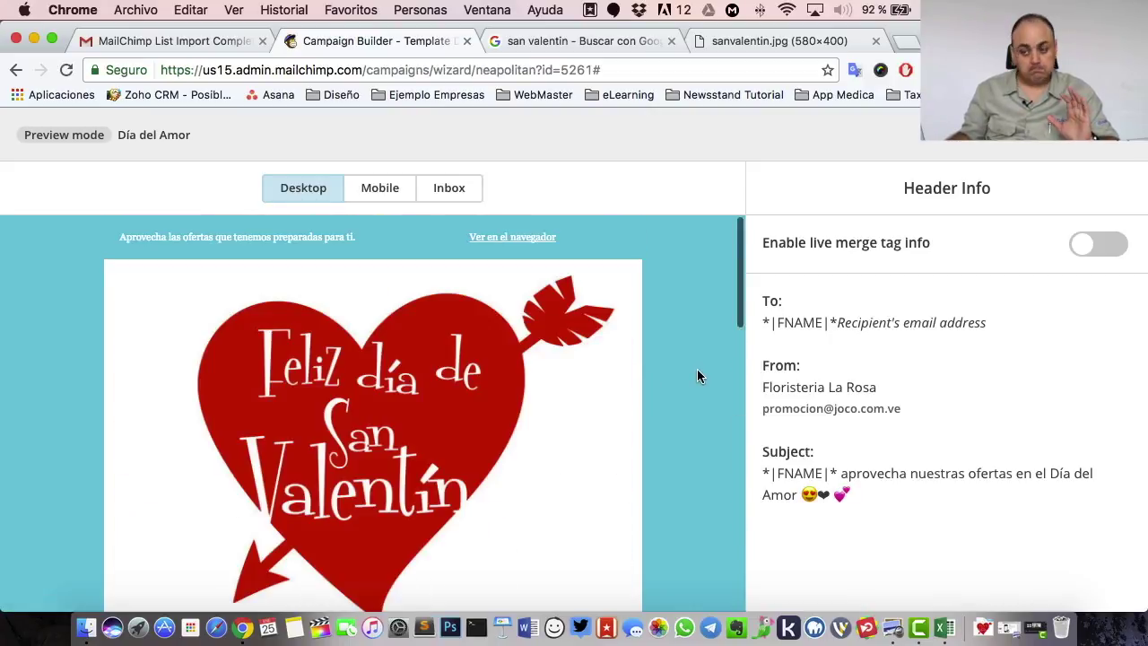
{"action": "left_click", "coordinate": [386, 190]}
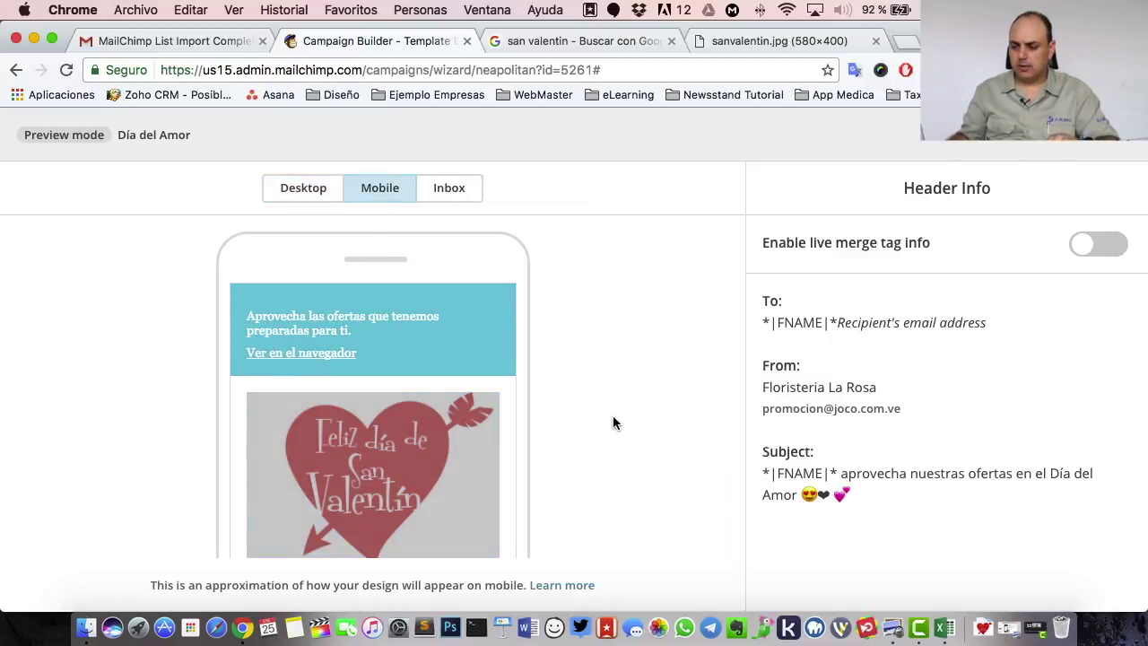
{"action": "scroll", "coordinate": [487, 381], "scroll_direction": "down", "scroll_amount": 5}
{"action": "left_click", "coordinate": [487, 382]}
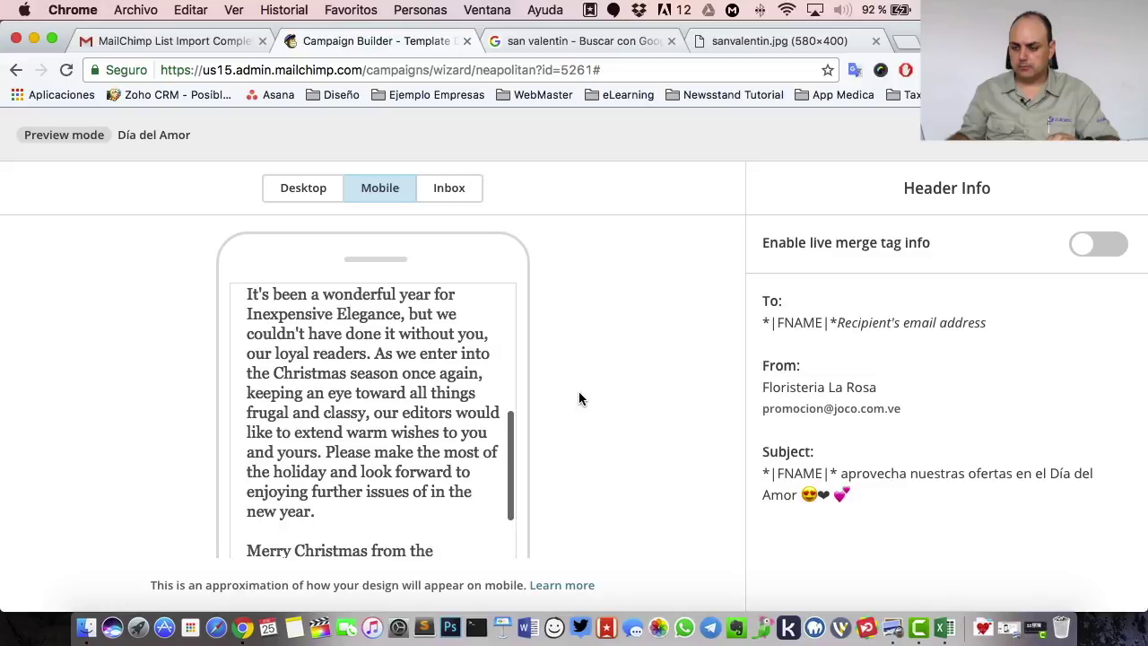
{"action": "scroll", "coordinate": [350, 418], "scroll_direction": "up", "scroll_amount": 5}
{"action": "scroll", "coordinate": [449, 372], "scroll_direction": "down", "scroll_amount": 5}
{"action": "scroll", "coordinate": [447, 375], "scroll_direction": "up", "scroll_amount": 3}
{"action": "scroll", "coordinate": [447, 375], "scroll_direction": "up", "scroll_amount": 5}
{"action": "left_click", "coordinate": [453, 195]}
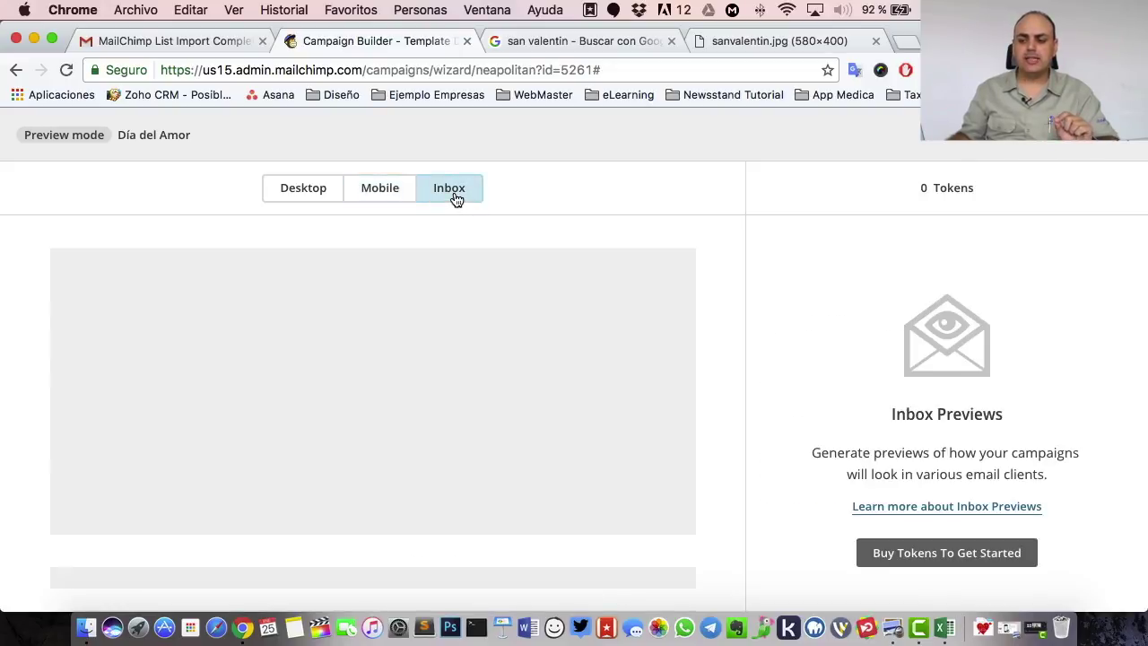
{"action": "scroll", "coordinate": [362, 446], "scroll_direction": "down", "scroll_amount": 10}
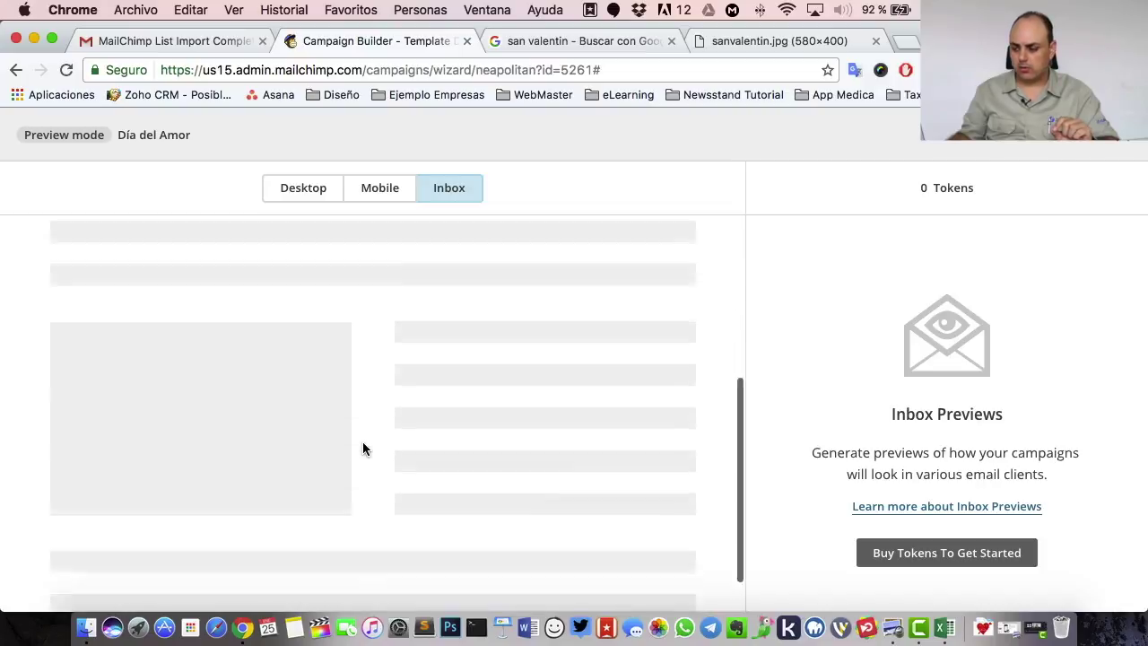
{"action": "scroll", "coordinate": [363, 448], "scroll_direction": "down", "scroll_amount": 3}
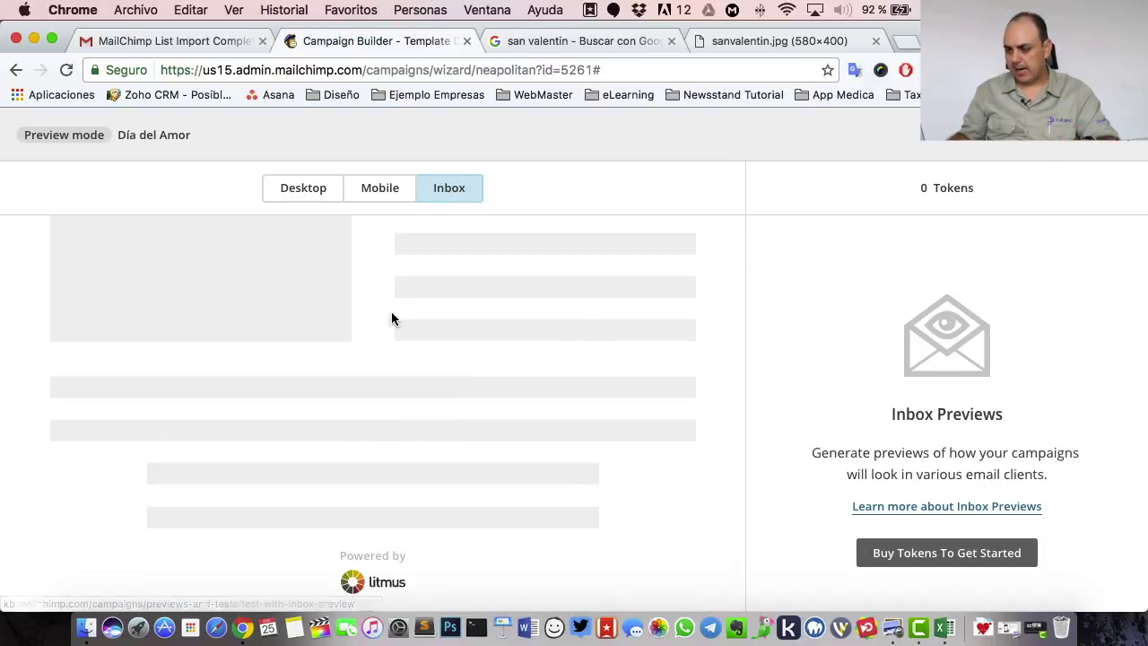
{"action": "left_click", "coordinate": [386, 190]}
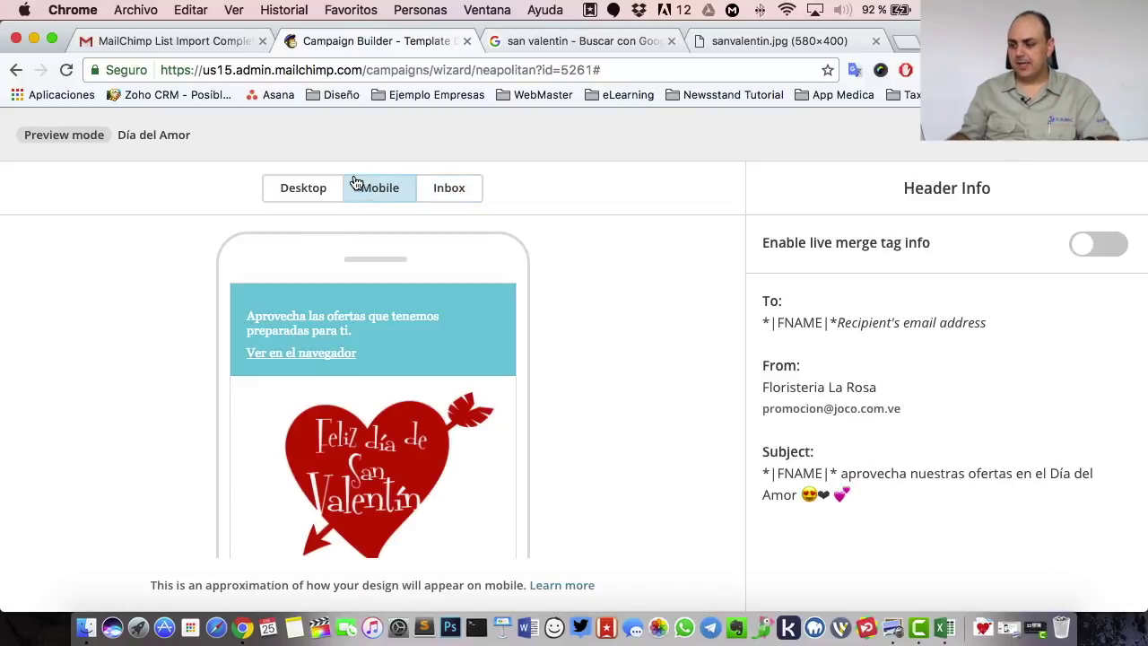
{"action": "left_click", "coordinate": [306, 193]}
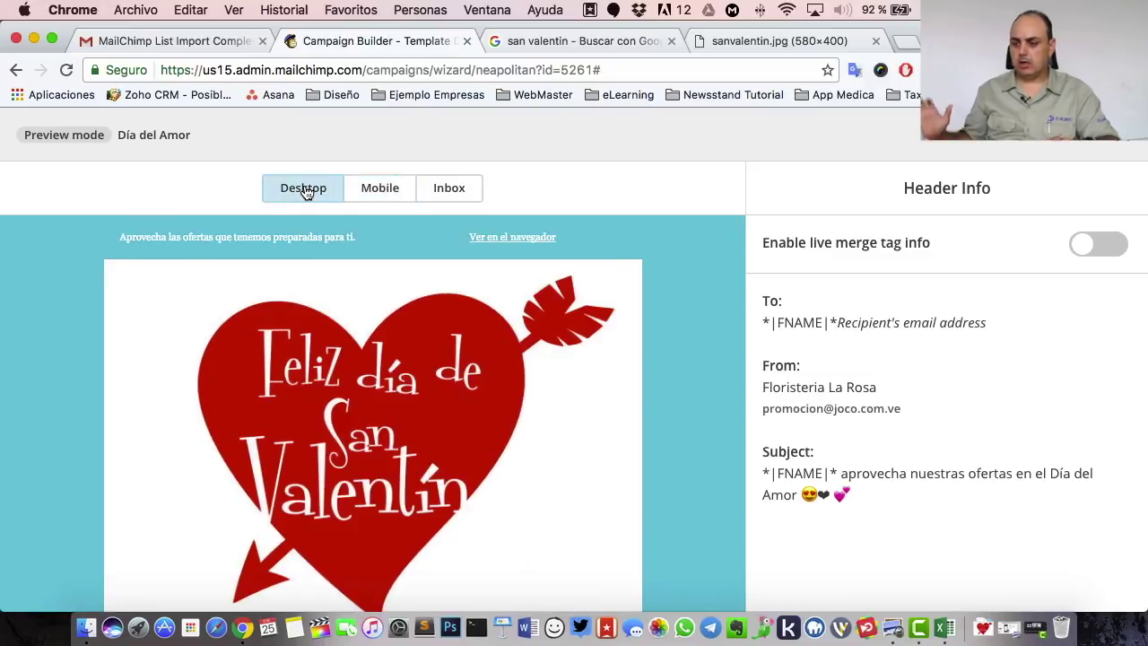
{"action": "left_click", "coordinate": [387, 189]}
{"action": "left_click", "coordinate": [445, 190]}
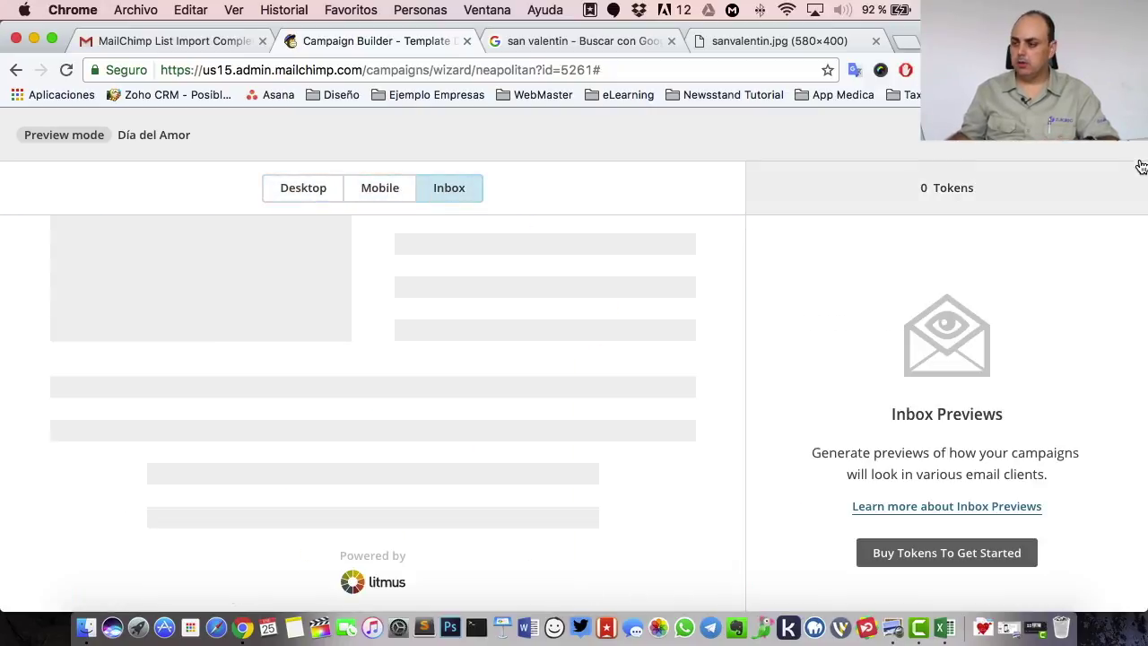
{"action": "left_click", "coordinate": [1140, 167]}
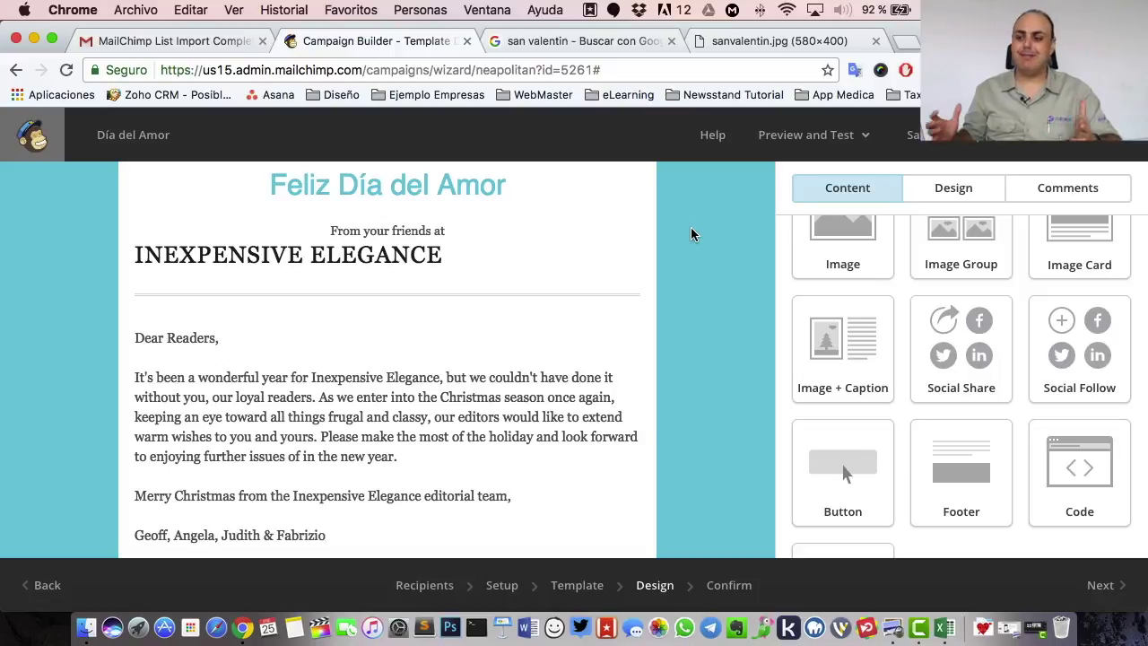
- Add a button block below the image group labelled 'Adquiere esta Oferta Ya!'
{"action": "scroll", "coordinate": [445, 290], "scroll_direction": "up", "scroll_amount": 3}
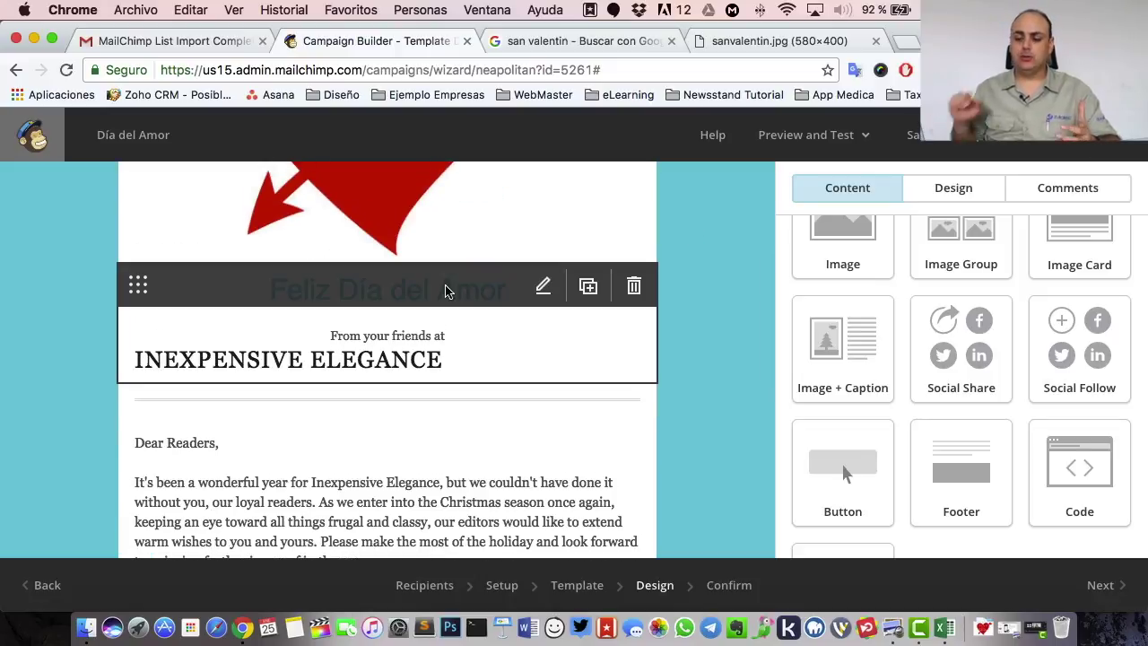
{"action": "scroll", "coordinate": [470, 418], "scroll_direction": "down", "scroll_amount": 10}
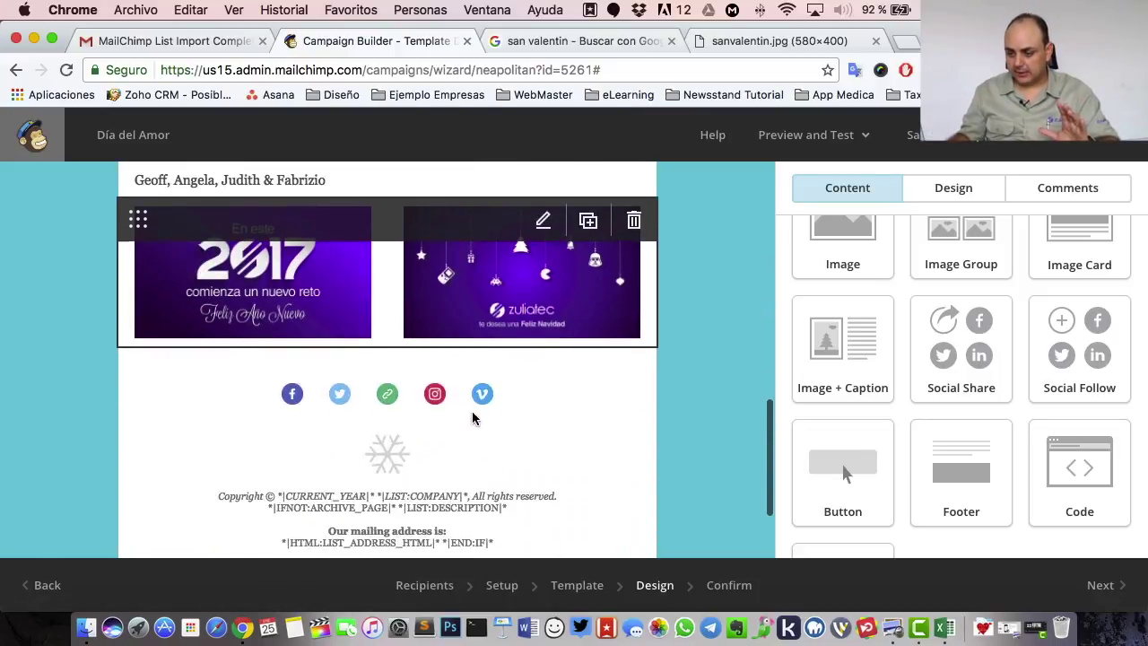
{"action": "scroll", "coordinate": [871, 353], "scroll_direction": "up", "scroll_amount": 2}
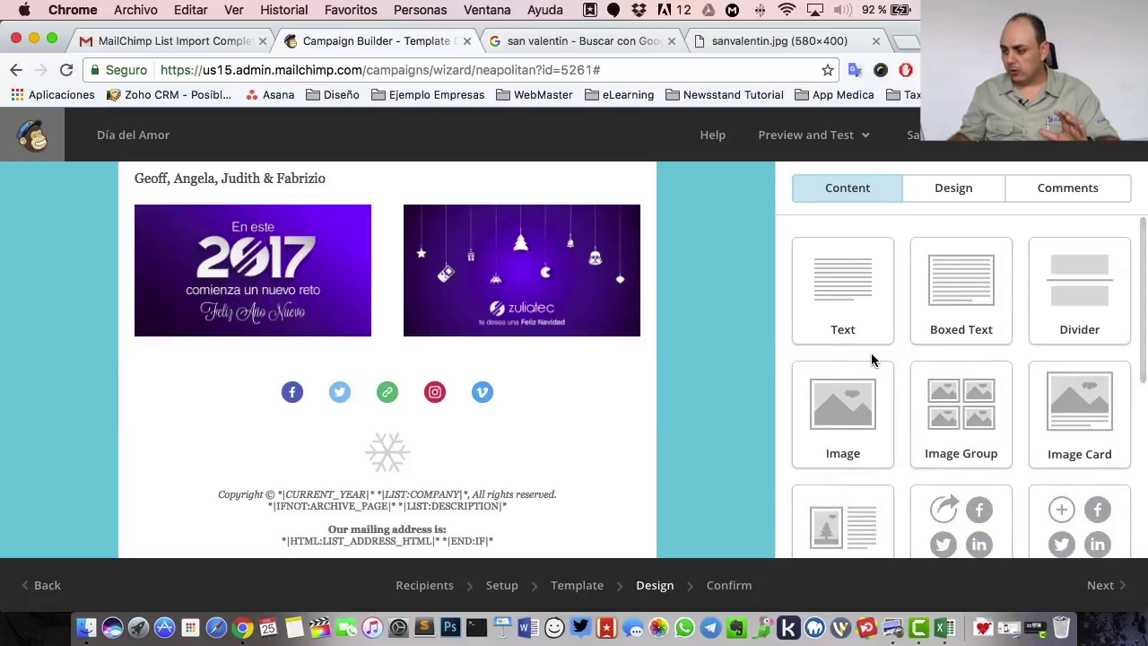
{"action": "scroll", "coordinate": [872, 350], "scroll_direction": "down", "scroll_amount": 4}
{"action": "scroll", "coordinate": [871, 350], "scroll_direction": "down", "scroll_amount": 1}
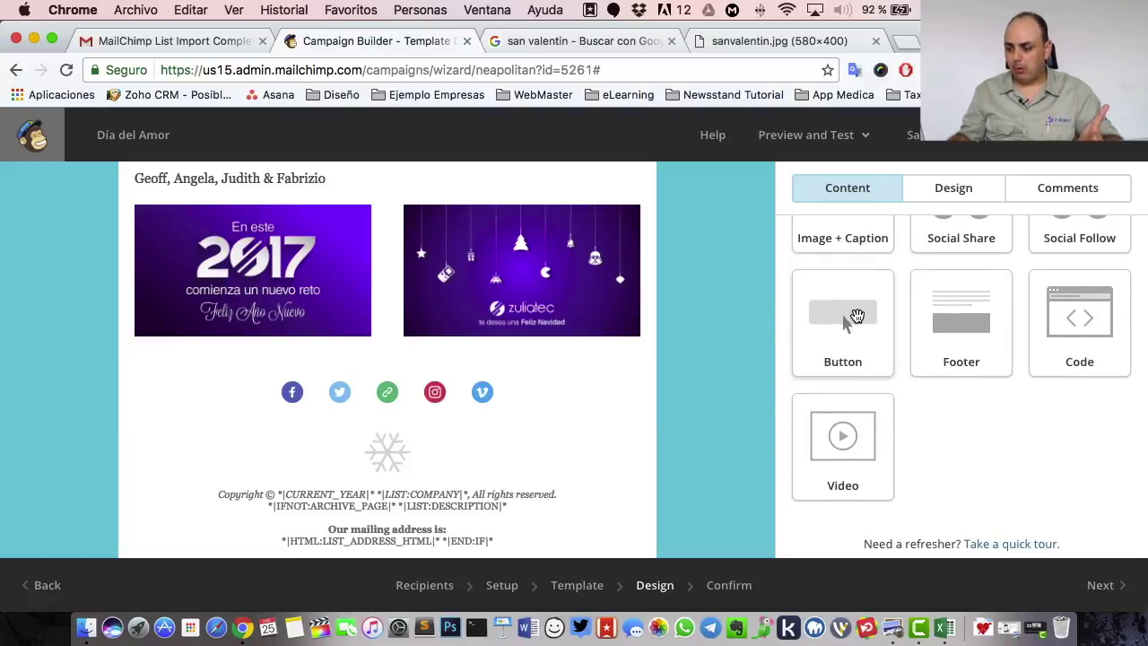
{"action": "left_click_drag", "start_coordinate": [848, 314], "coordinate": [382, 359]}
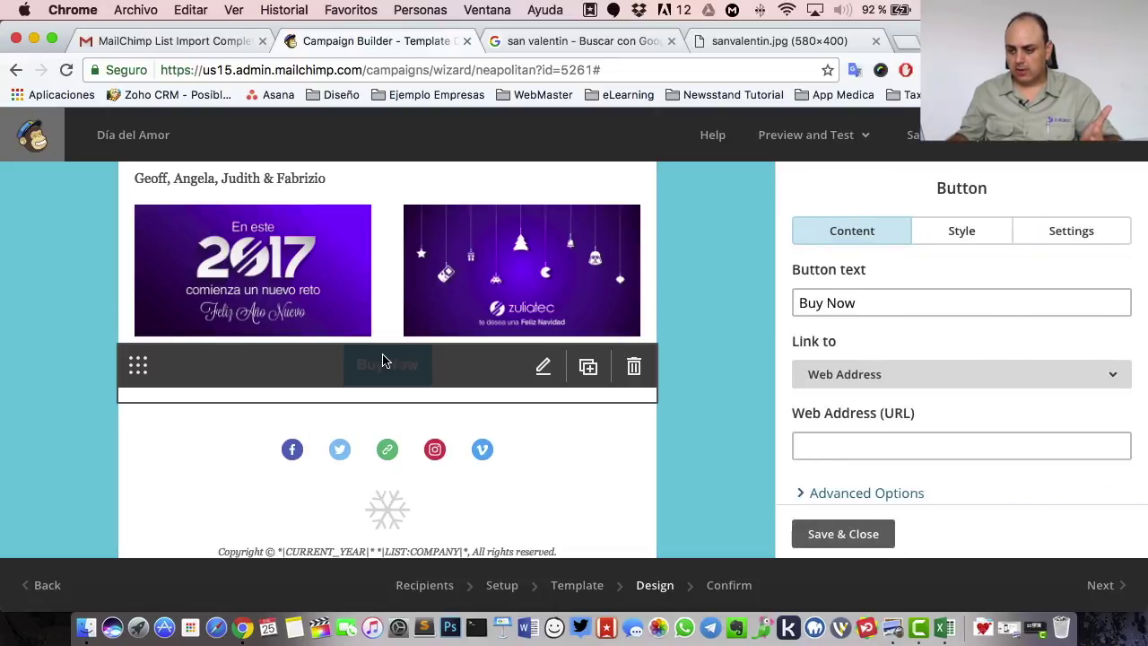
{"action": "triple_click", "coordinate": [883, 305]}
{"action": "type", "text": "Adq"}
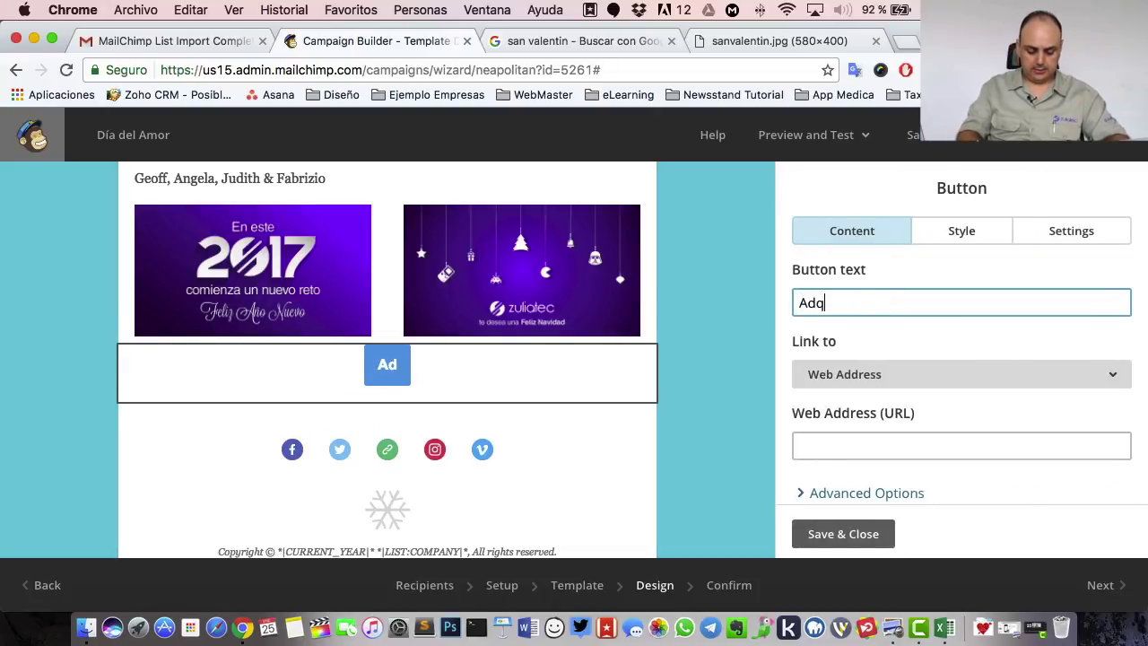
{"action": "type", "text": "uiere esta Oferta Ya!"}
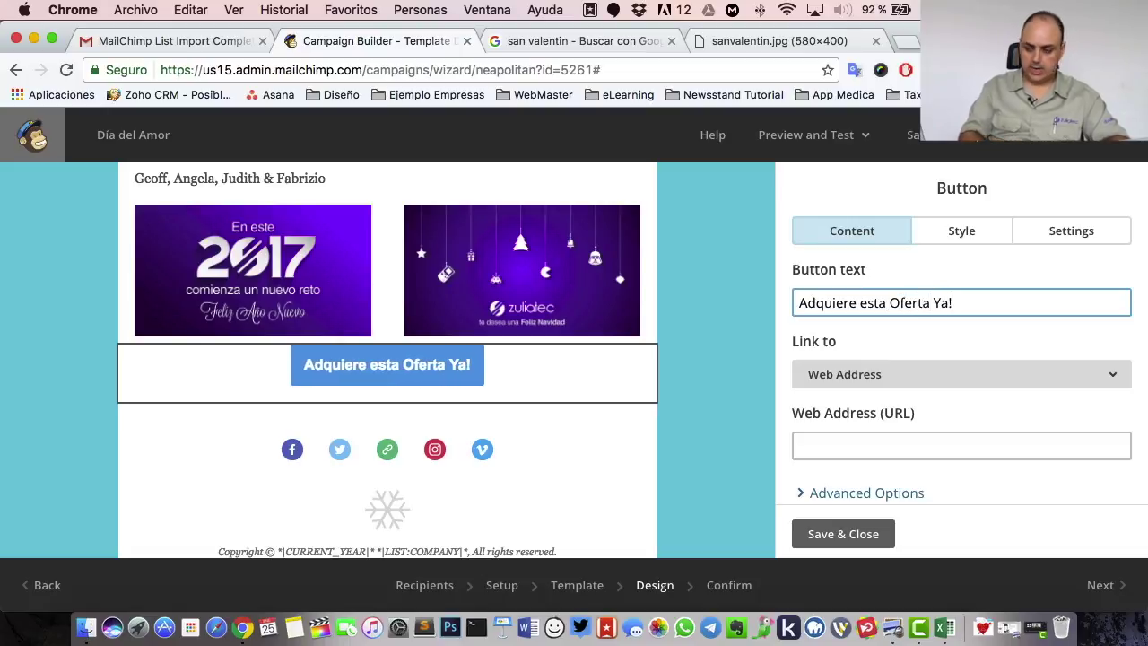
{"action": "left_click", "coordinate": [894, 447]}
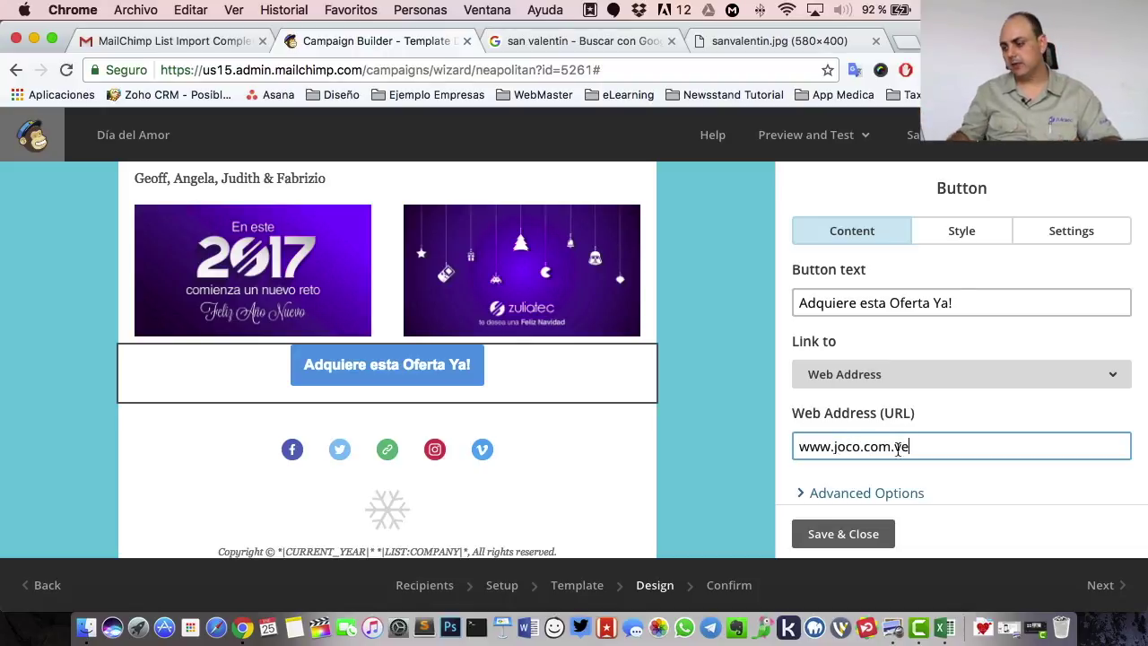
{"action": "left_click", "coordinate": [885, 493]}
{"action": "scroll", "coordinate": [952, 448], "scroll_direction": "down", "scroll_amount": 3}
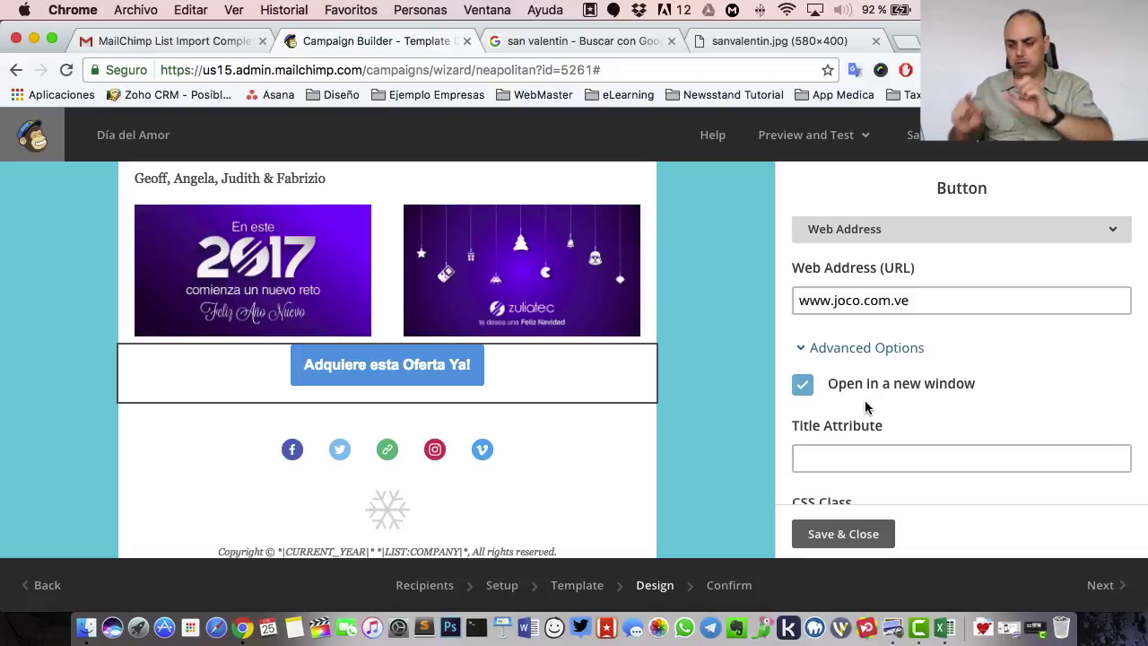
{"action": "left_click", "coordinate": [857, 540]}
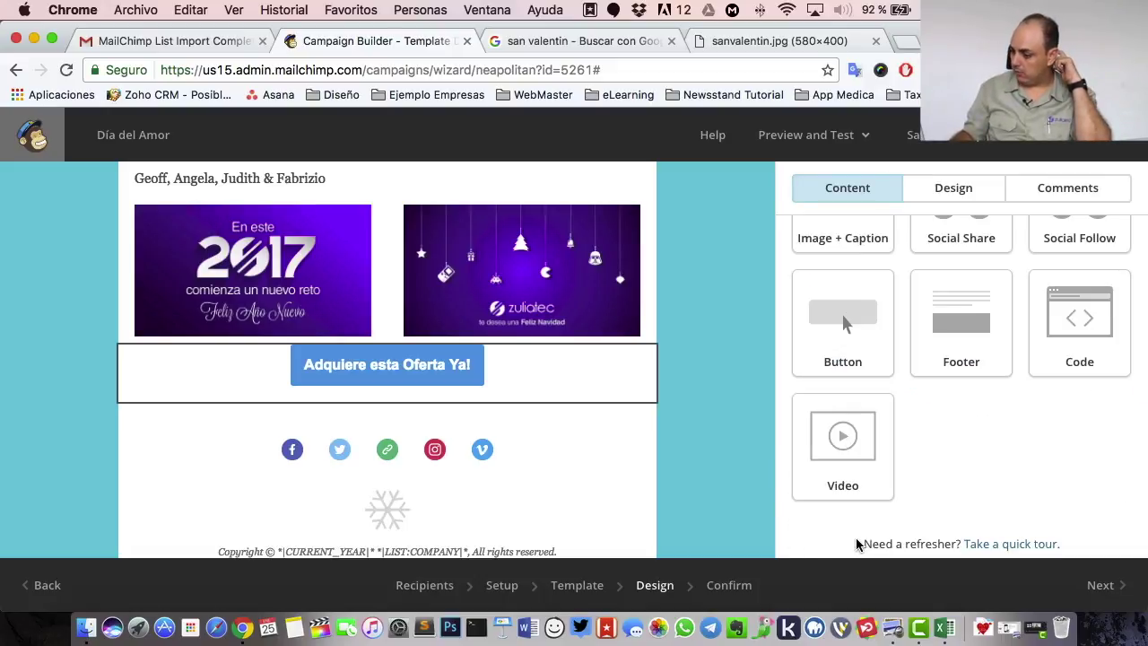
{"action": "left_click", "coordinate": [406, 379]}
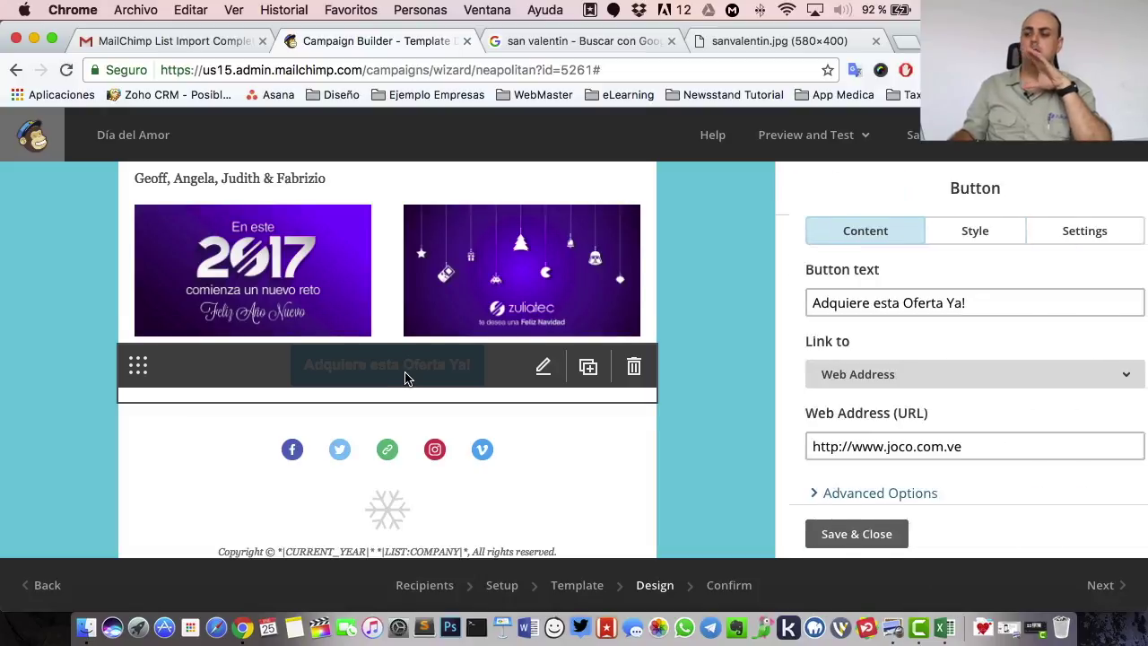
- Set the button's background colour to bright yellow #ffea00
{"action": "left_click", "coordinate": [972, 225]}
{"action": "scroll", "coordinate": [917, 371], "scroll_direction": "down", "scroll_amount": 5}
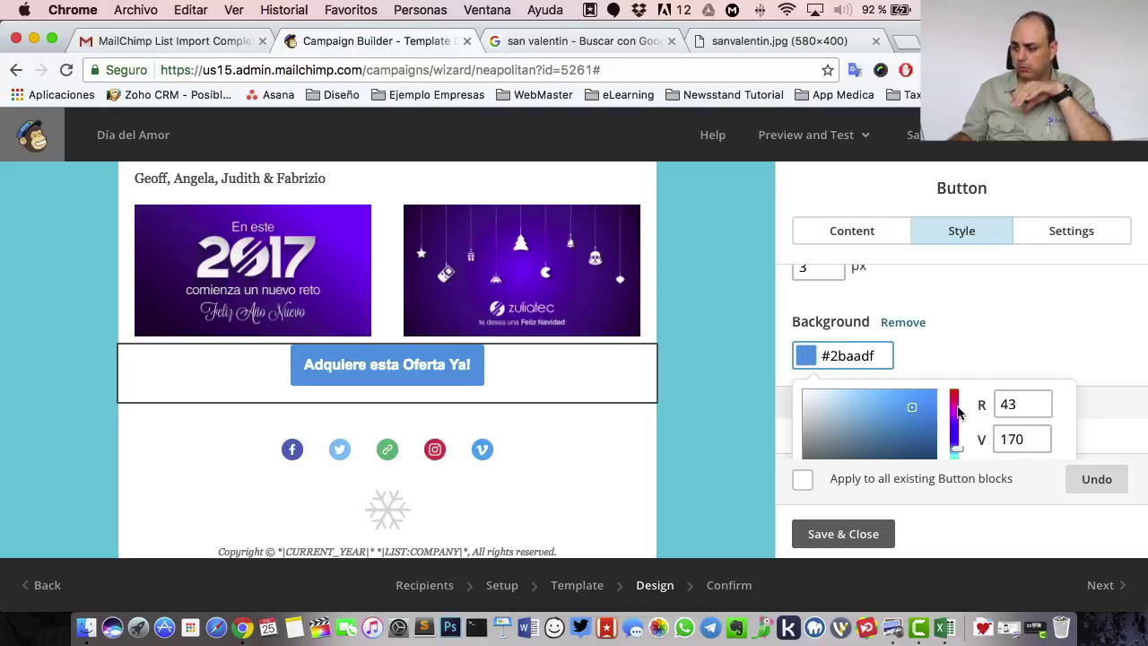
{"action": "scroll", "coordinate": [957, 404], "scroll_direction": "down", "scroll_amount": 2}
{"action": "left_click", "coordinate": [955, 387]}
{"action": "left_click_drag", "start_coordinate": [917, 346], "coordinate": [936, 275]}
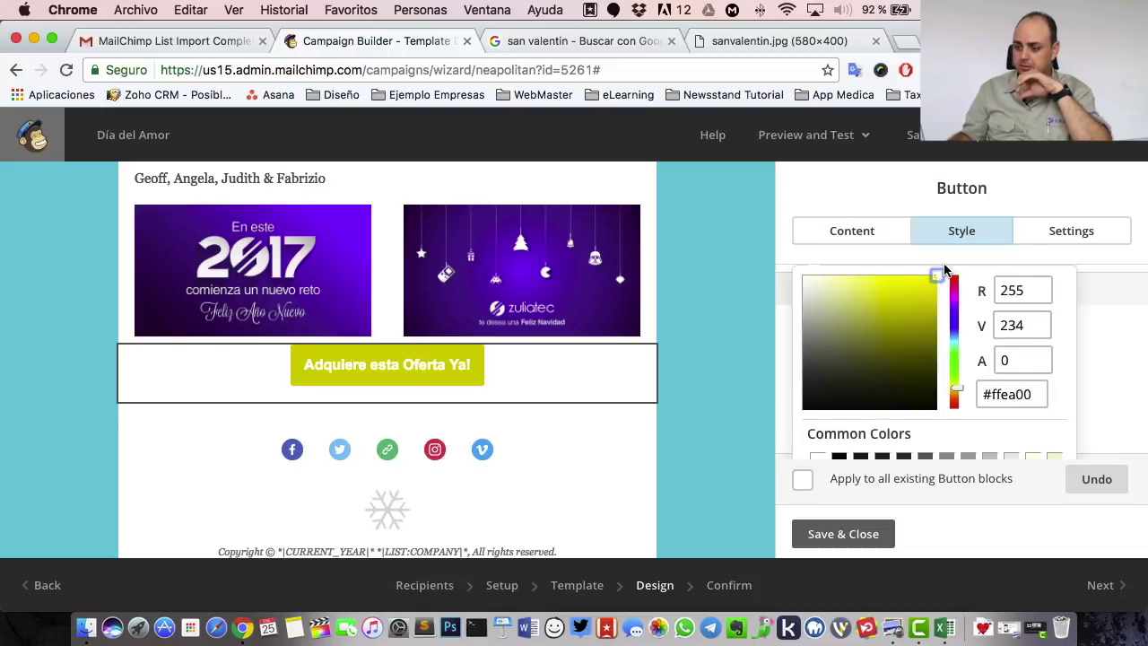
{"action": "left_click", "coordinate": [1031, 341]}
{"action": "scroll", "coordinate": [1013, 372], "scroll_direction": "down", "scroll_amount": 3}
{"action": "scroll", "coordinate": [1010, 374], "scroll_direction": "up", "scroll_amount": 1}
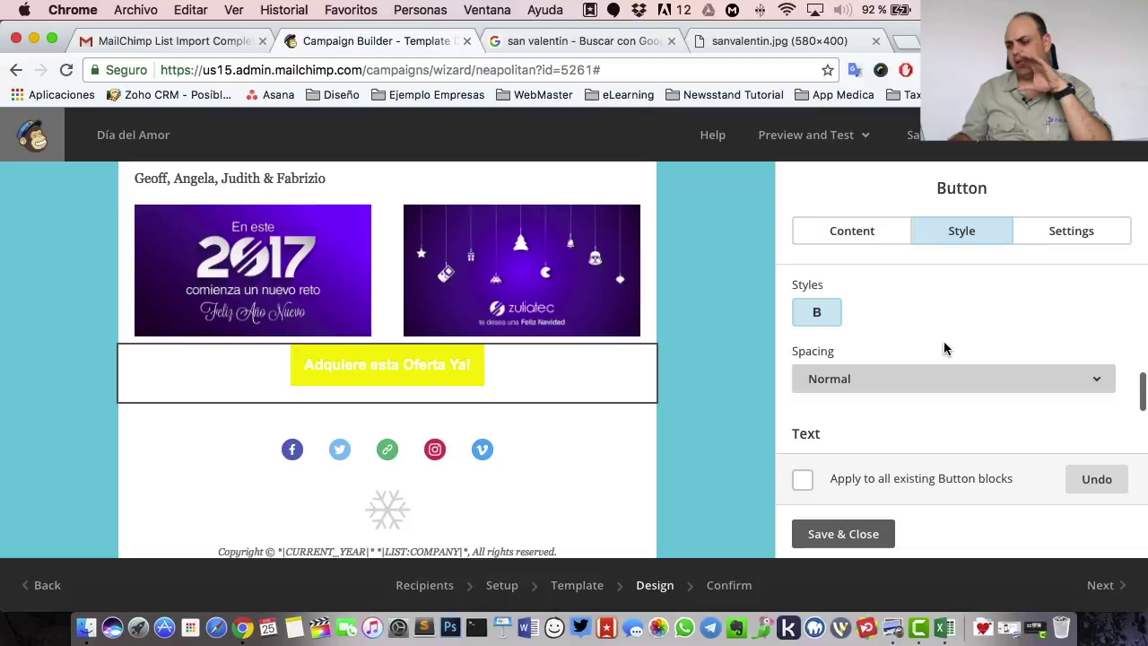
- Keep the letter spacing at Normal and save the button style
{"action": "left_click", "coordinate": [885, 380]}
{"action": "left_click", "coordinate": [889, 421]}
{"action": "scroll", "coordinate": [891, 420], "scroll_direction": "down", "scroll_amount": 3}
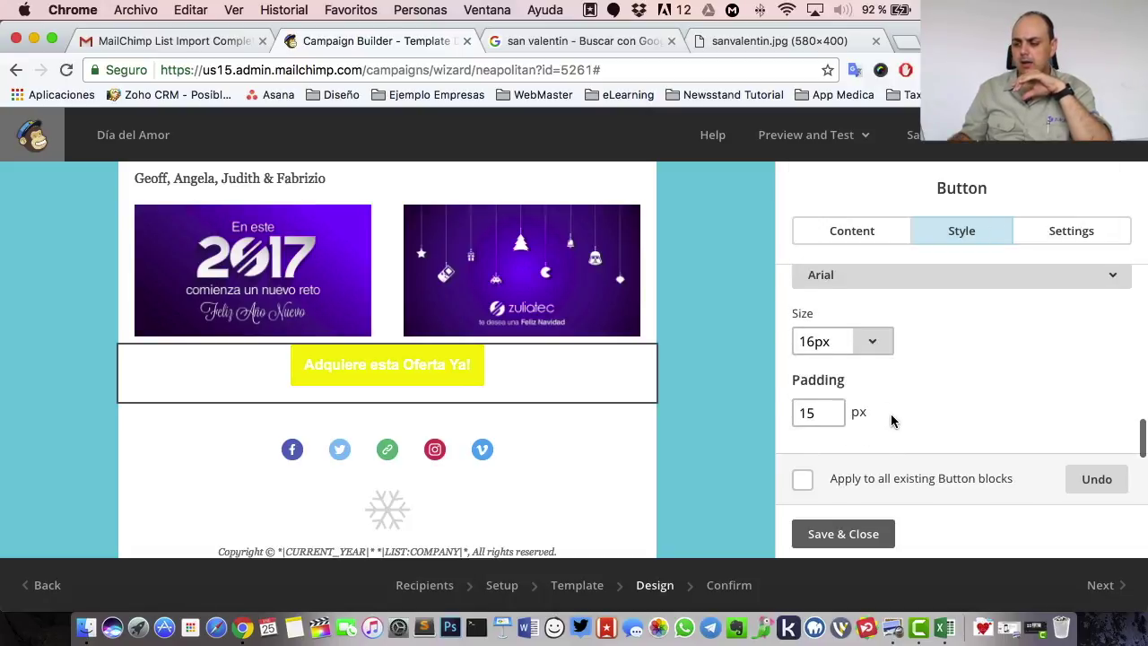
{"action": "scroll", "coordinate": [891, 420], "scroll_direction": "up", "scroll_amount": 1}
{"action": "scroll", "coordinate": [897, 417], "scroll_direction": "down", "scroll_amount": 1}
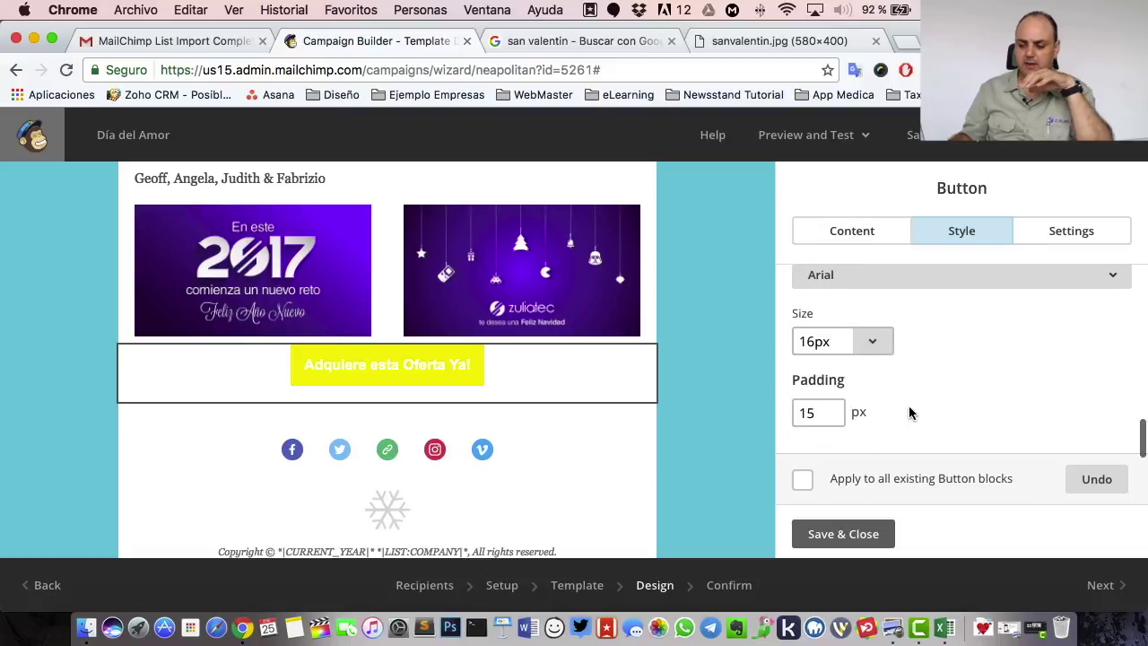
{"action": "scroll", "coordinate": [907, 410], "scroll_direction": "up", "scroll_amount": 3}
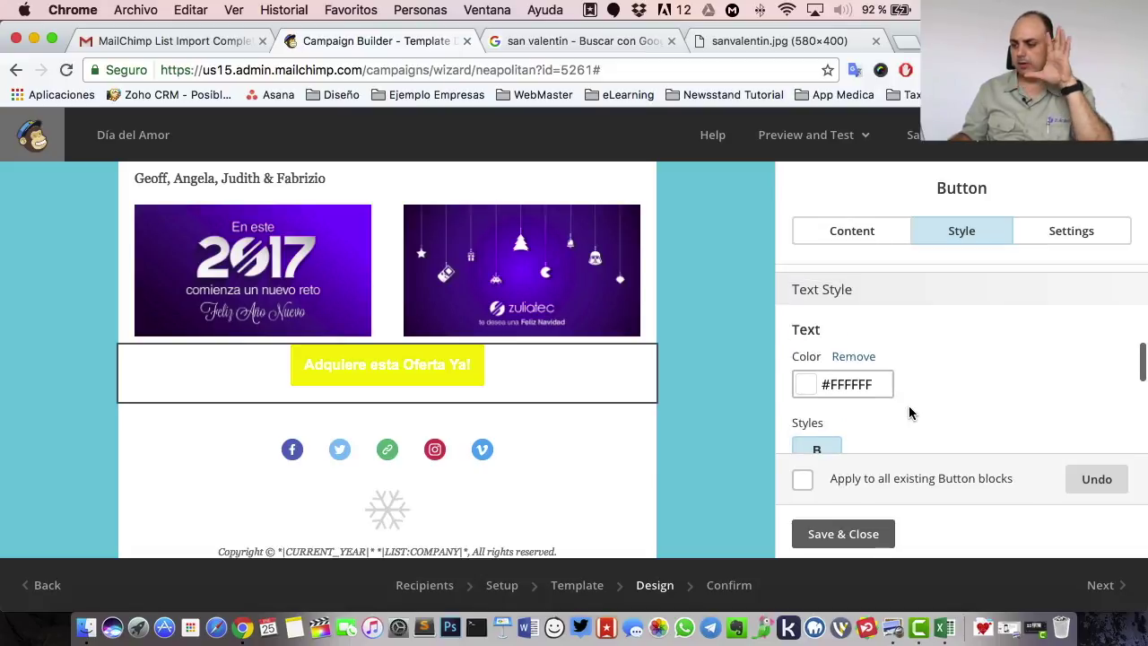
{"action": "left_click", "coordinate": [839, 535]}
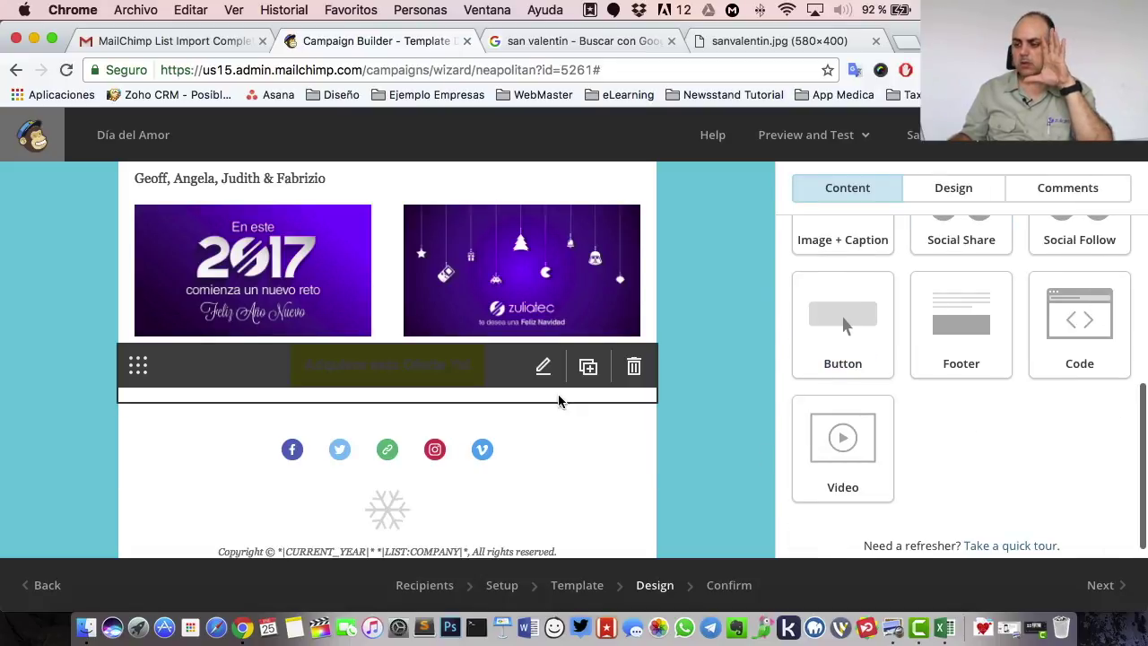
{"action": "scroll", "coordinate": [437, 390], "scroll_direction": "up", "scroll_amount": 5}
{"action": "scroll", "coordinate": [437, 390], "scroll_direction": "up", "scroll_amount": 8}
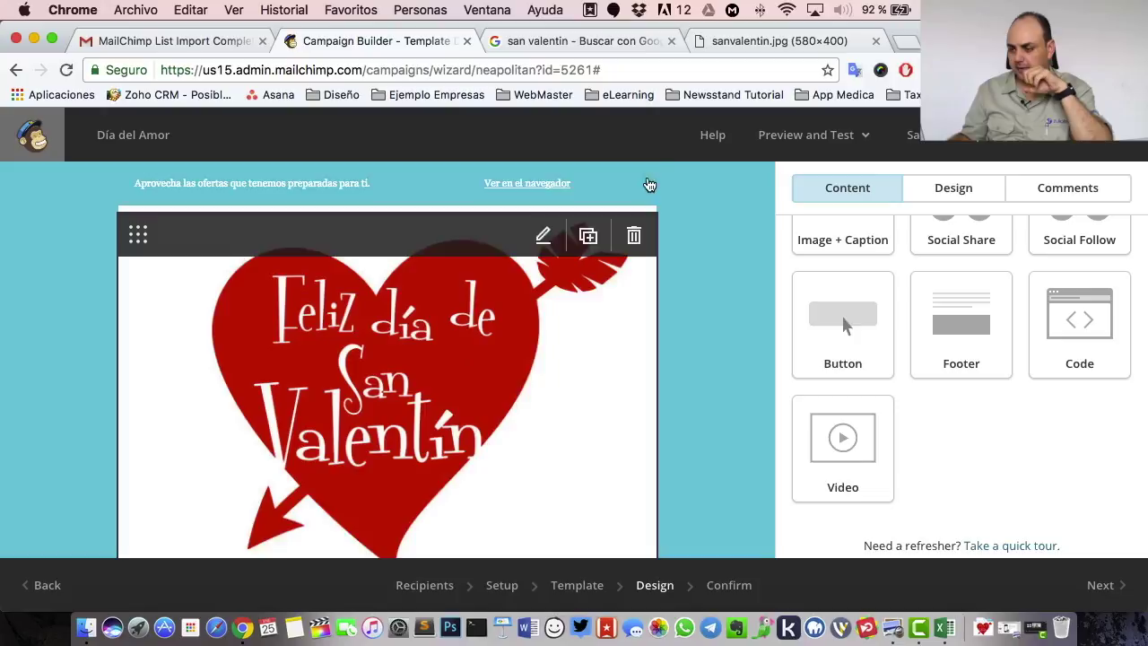
- Send a test of the Día del Amor email to your Gmail address and acknowledge the confirmation
{"action": "left_click", "coordinate": [817, 143]}
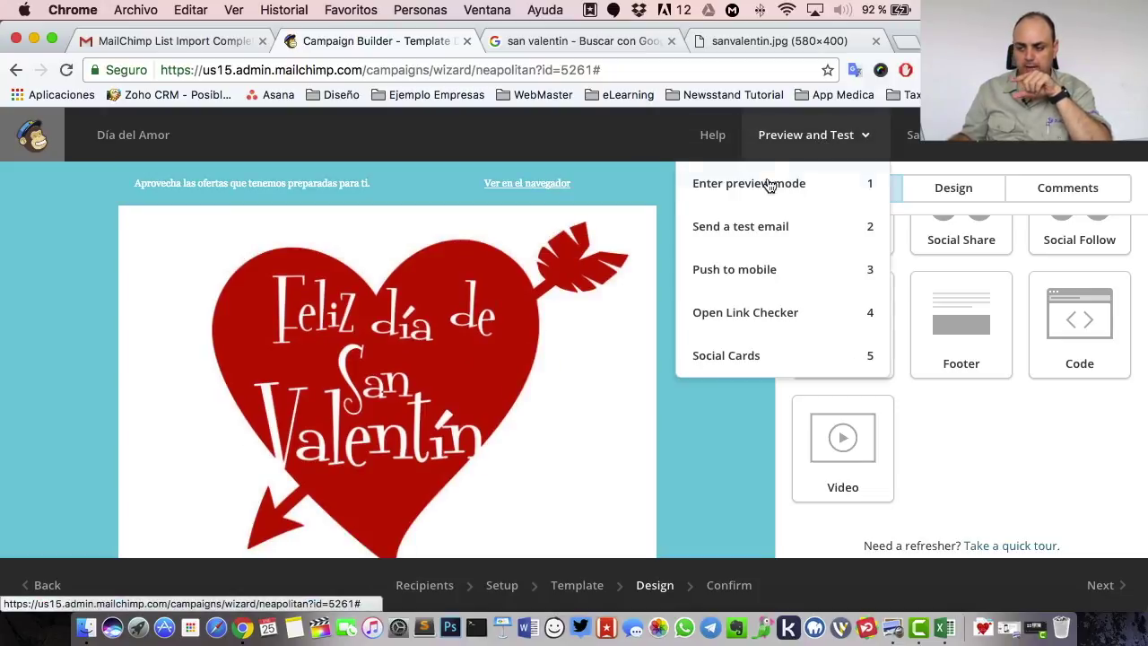
{"action": "left_click", "coordinate": [736, 235]}
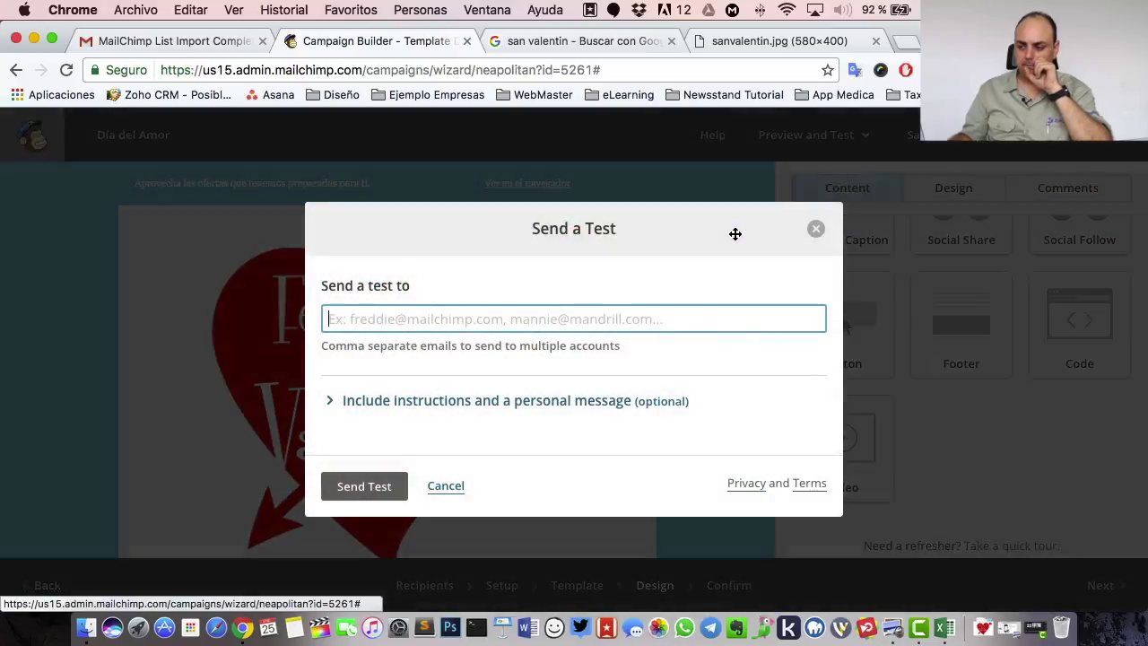
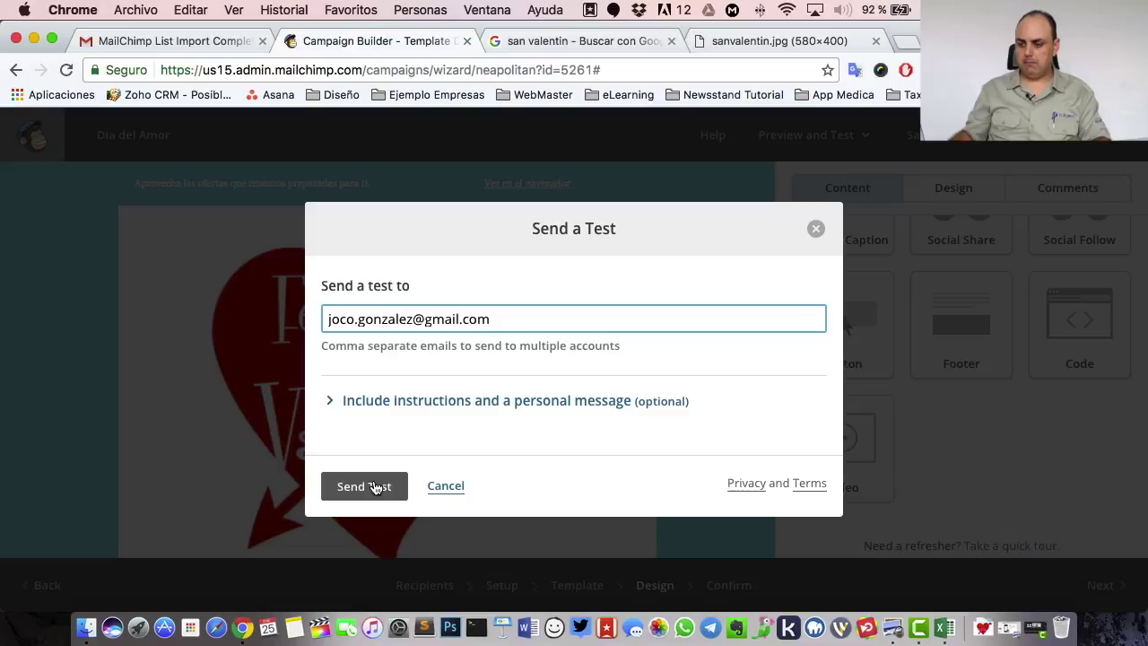
{"action": "left_click", "coordinate": [375, 487]}
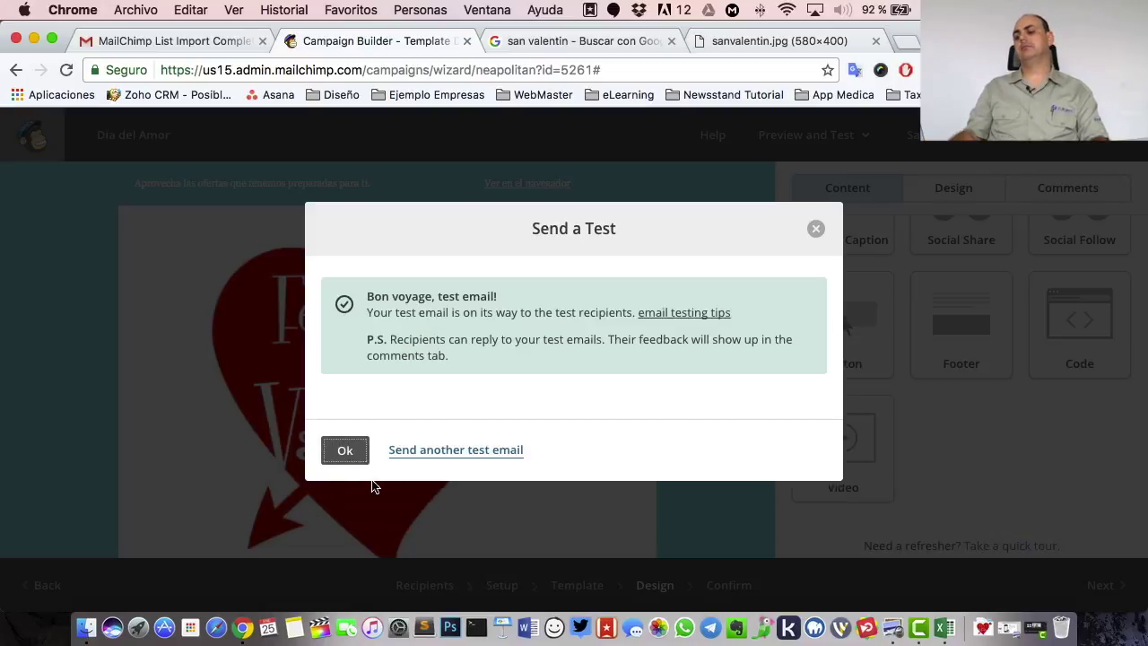
{"action": "left_click", "coordinate": [351, 446]}
- In Gmail, refresh the inbox and open the Día del Amor test email from Promotions
{"action": "left_click", "coordinate": [170, 41]}
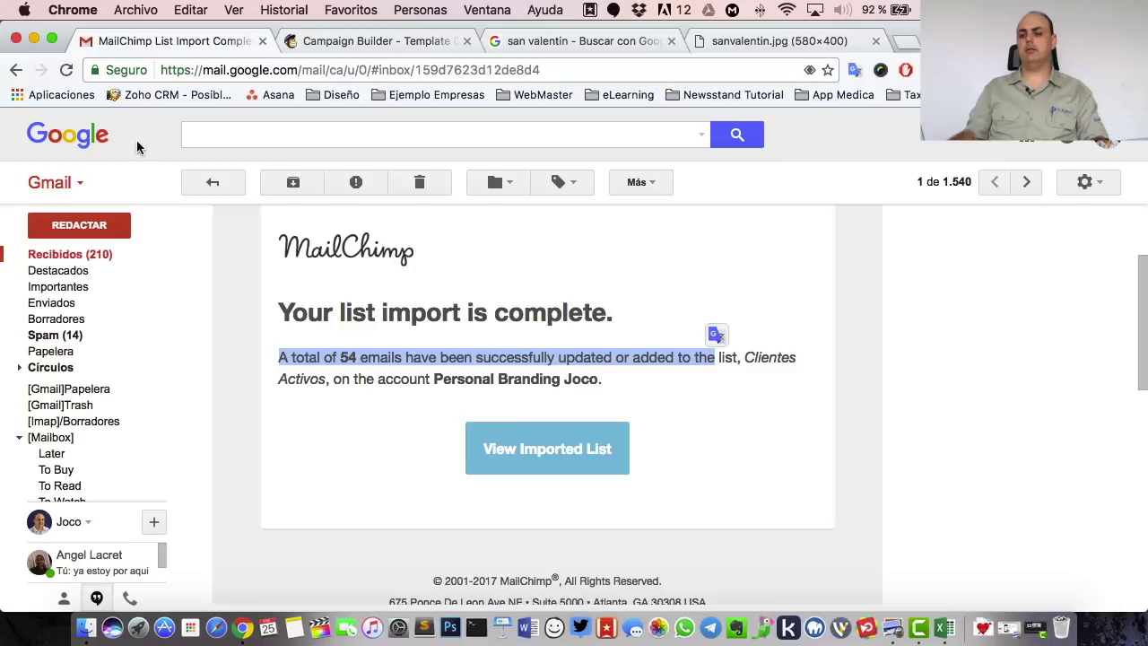
{"action": "left_click", "coordinate": [65, 257]}
{"action": "key", "text": "super+r"}
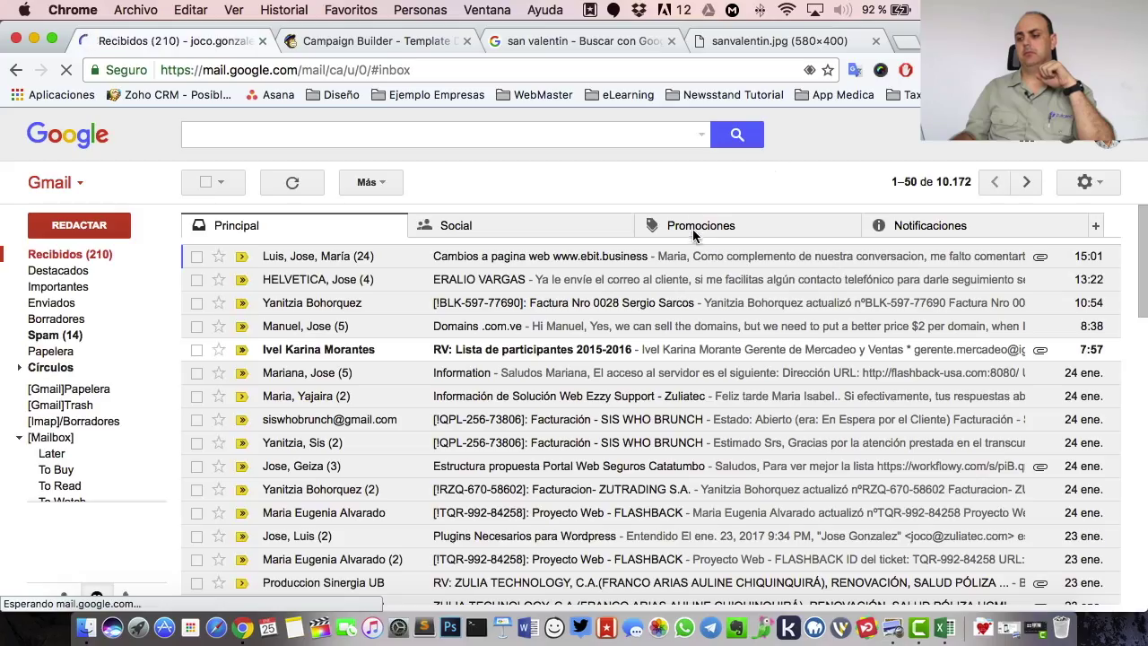
{"action": "left_click", "coordinate": [713, 229]}
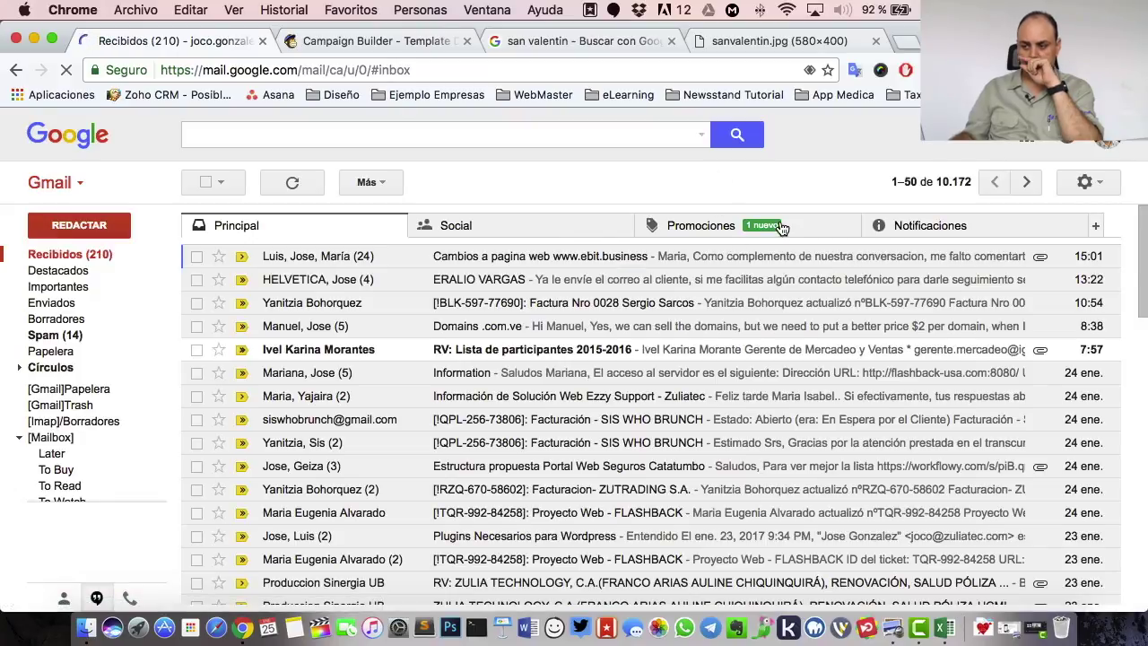
{"action": "left_click", "coordinate": [736, 227]}
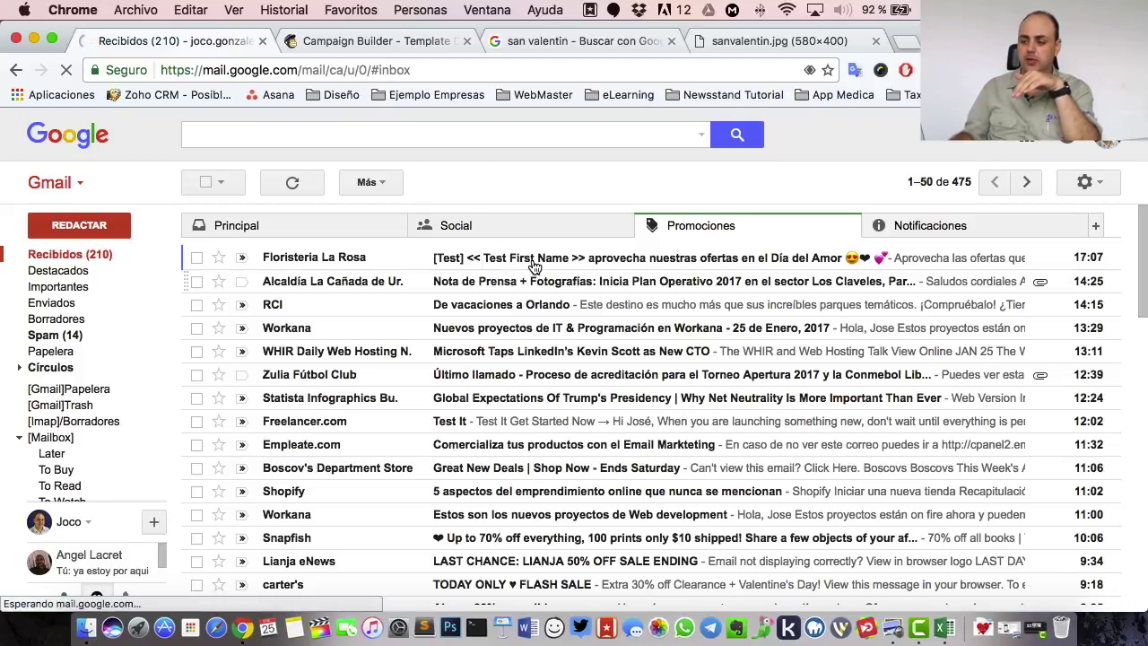
{"action": "left_click", "coordinate": [534, 267]}
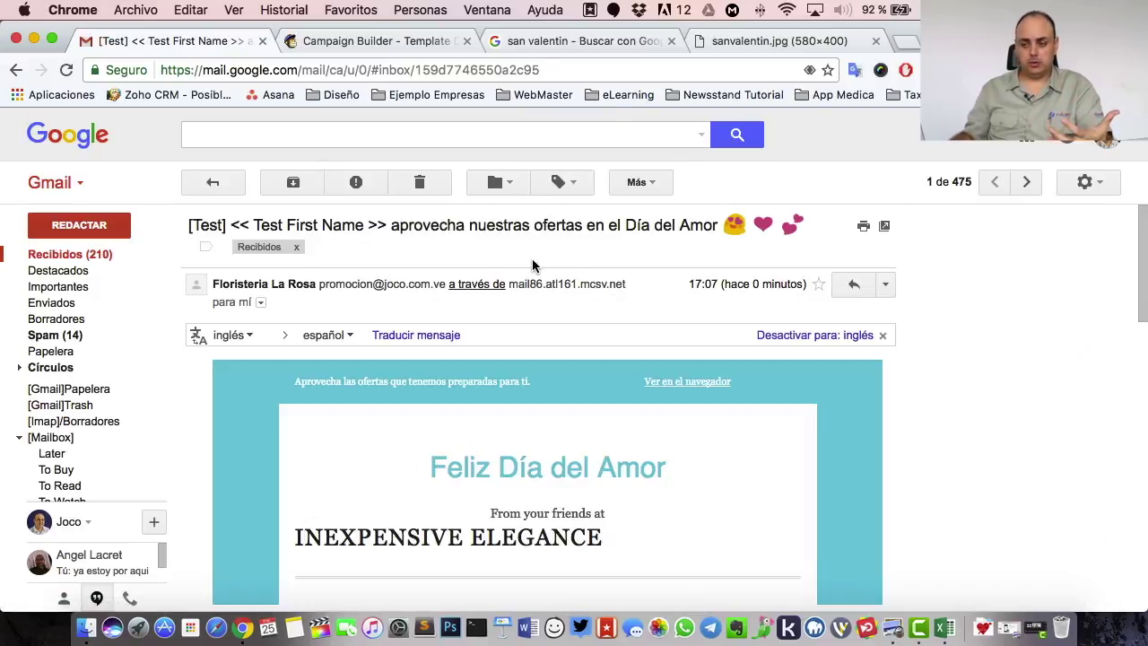
- Review the test email and follow its yellow offer button to joco.com.ve, then return to Mailchimp
{"action": "scroll", "coordinate": [978, 371], "scroll_direction": "down", "scroll_amount": 10}
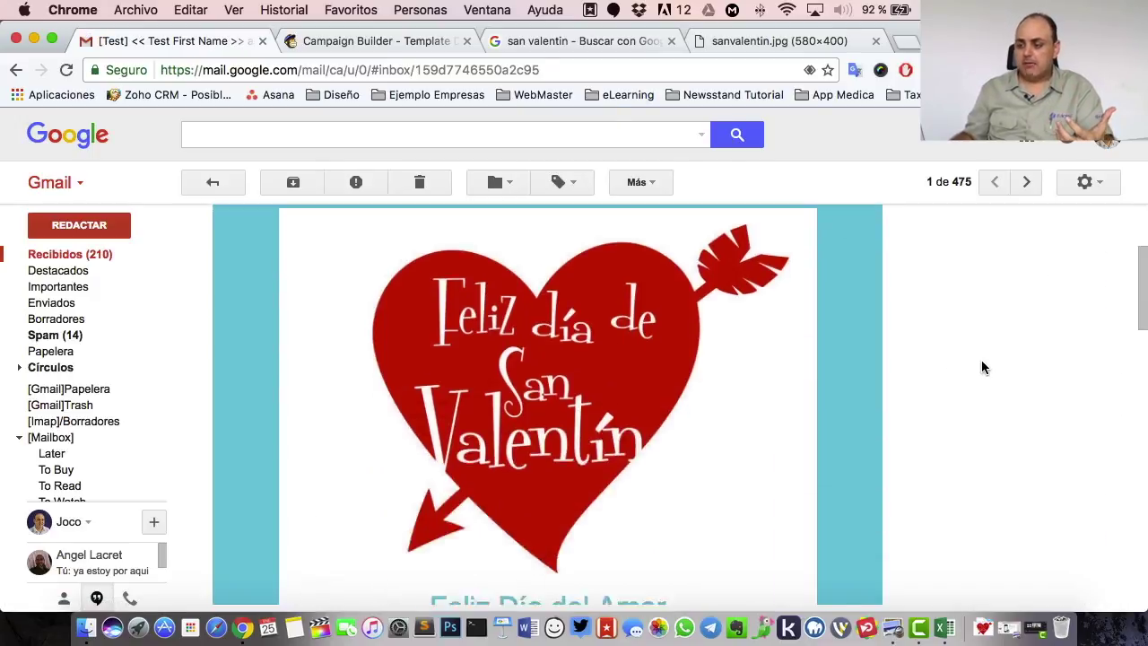
{"action": "scroll", "coordinate": [983, 366], "scroll_direction": "down", "scroll_amount": 5}
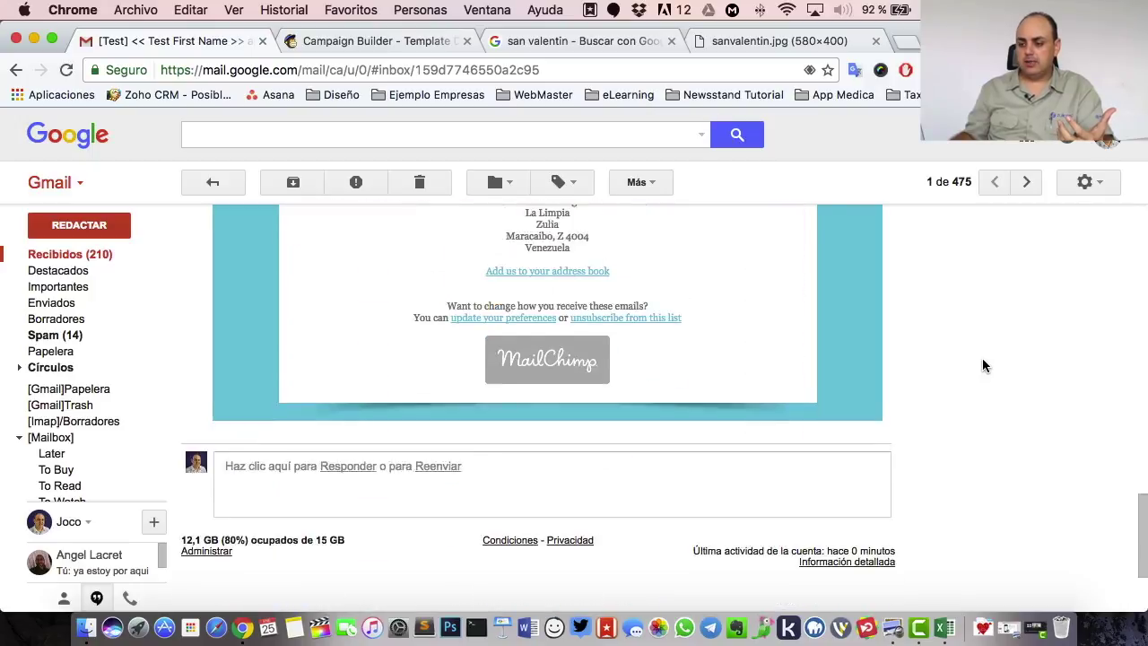
{"action": "scroll", "coordinate": [983, 366], "scroll_direction": "up", "scroll_amount": 5}
{"action": "scroll", "coordinate": [983, 366], "scroll_direction": "down", "scroll_amount": 5}
{"action": "scroll", "coordinate": [984, 366], "scroll_direction": "up", "scroll_amount": 15}
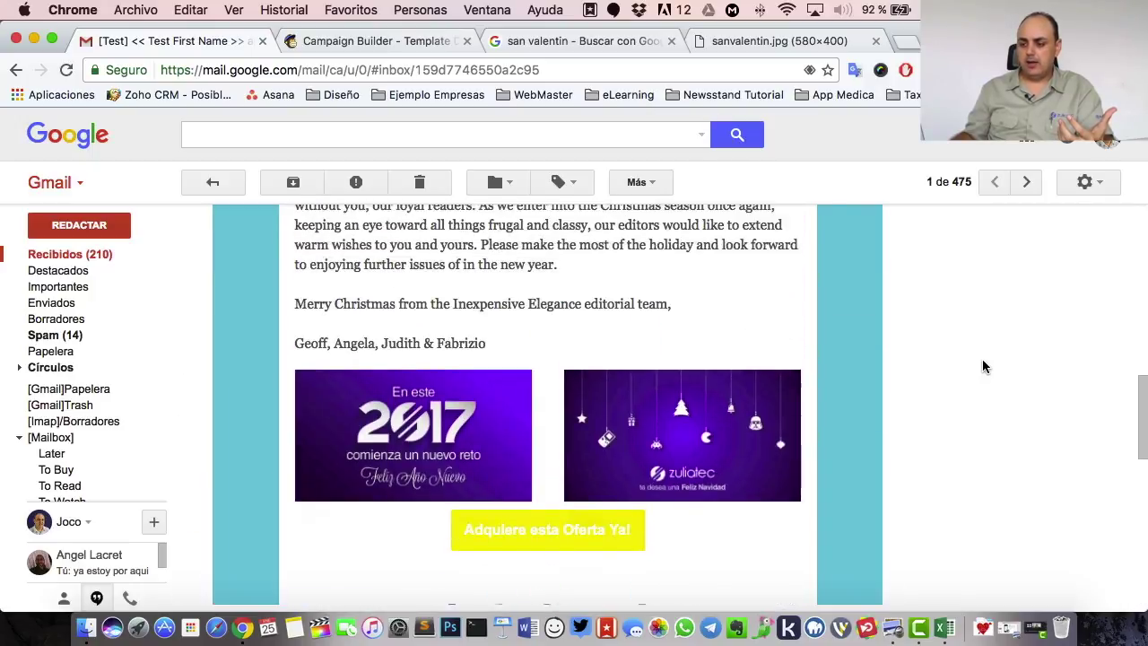
{"action": "scroll", "coordinate": [983, 366], "scroll_direction": "down", "scroll_amount": 15}
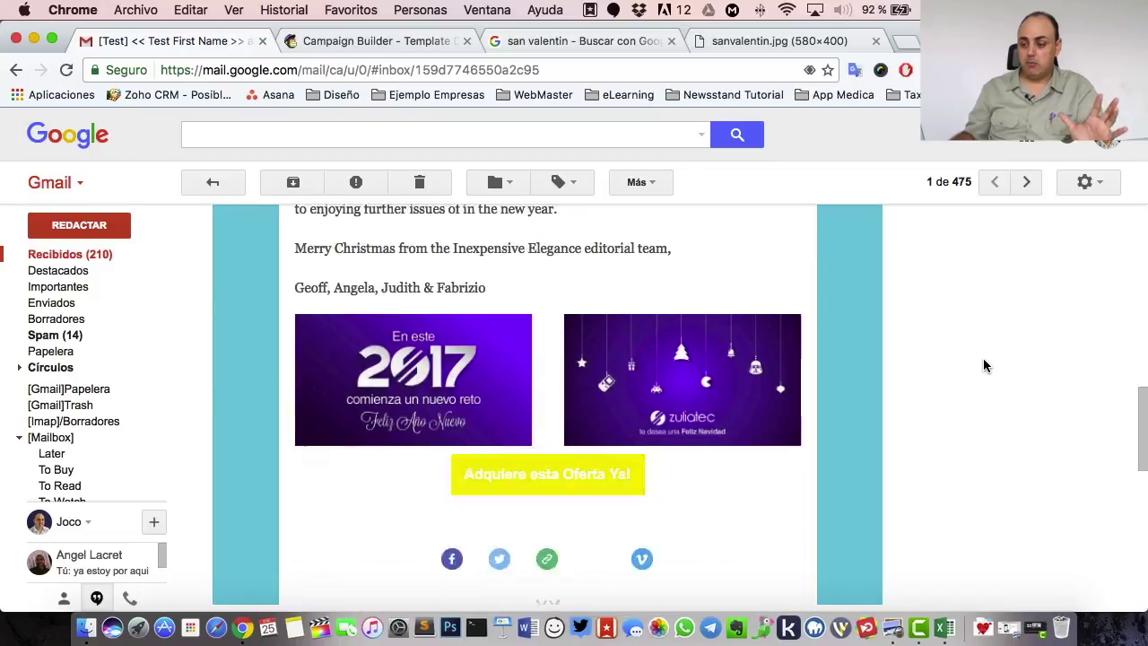
{"action": "scroll", "coordinate": [984, 366], "scroll_direction": "up", "scroll_amount": 3}
{"action": "scroll", "coordinate": [983, 366], "scroll_direction": "down", "scroll_amount": 1}
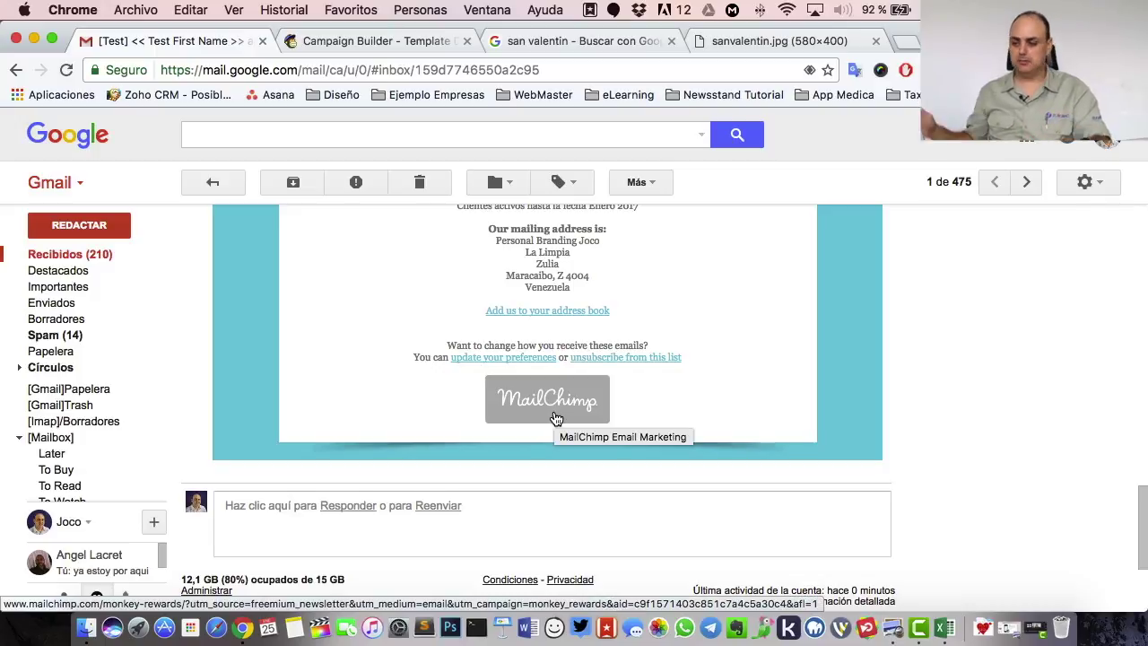
{"action": "scroll", "coordinate": [600, 414], "scroll_direction": "up", "scroll_amount": 2}
{"action": "scroll", "coordinate": [599, 414], "scroll_direction": "up", "scroll_amount": 20}
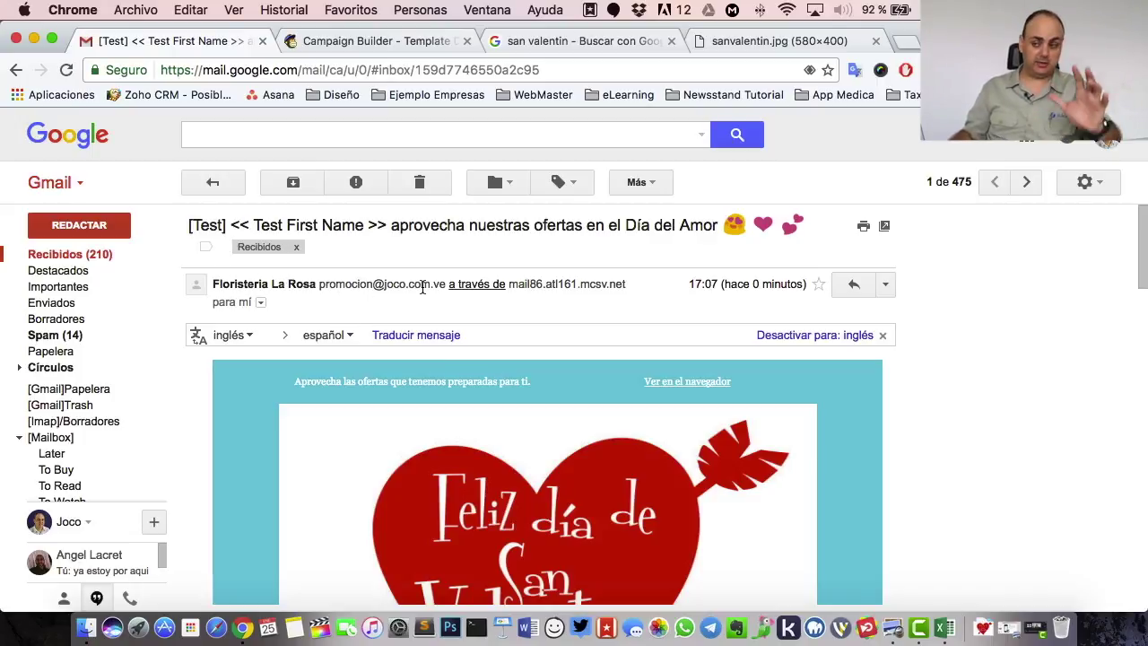
{"action": "scroll", "coordinate": [425, 422], "scroll_direction": "down", "scroll_amount": 10}
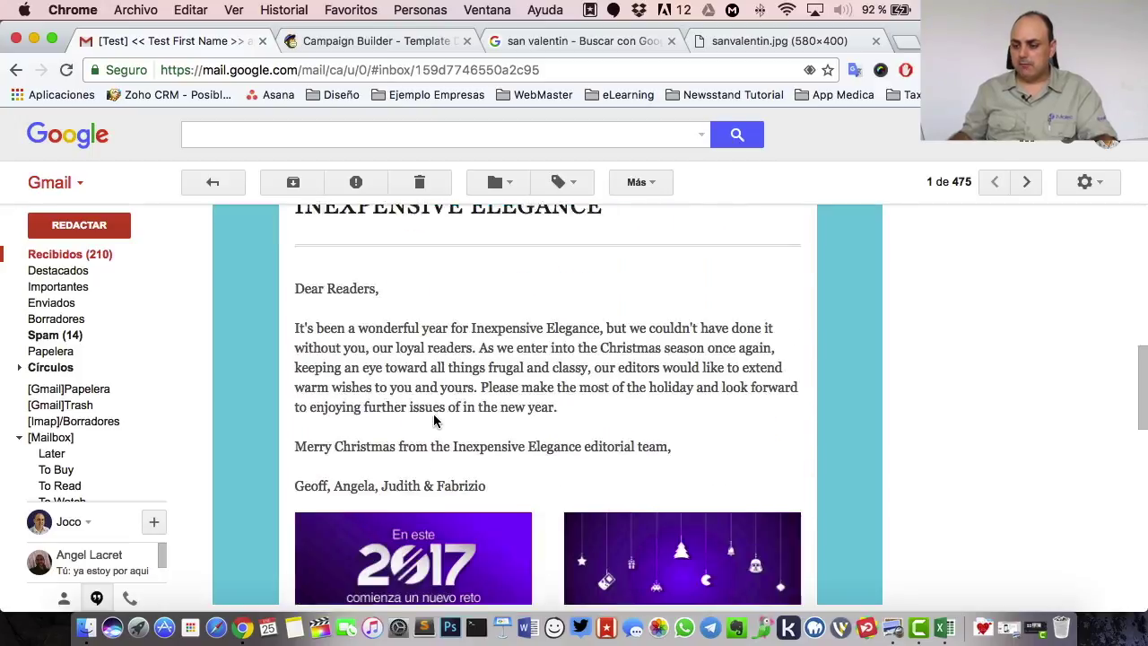
{"action": "scroll", "coordinate": [435, 421], "scroll_direction": "down", "scroll_amount": 3}
{"action": "left_click", "coordinate": [536, 416]}
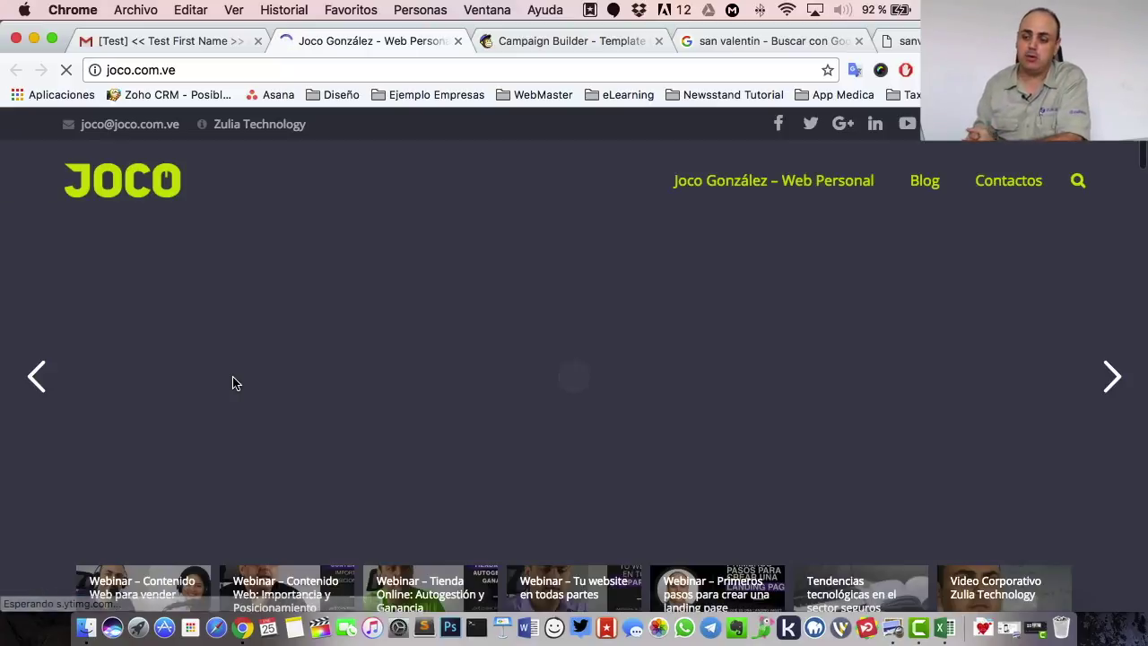
{"action": "scroll", "coordinate": [418, 362], "scroll_direction": "down", "scroll_amount": 5}
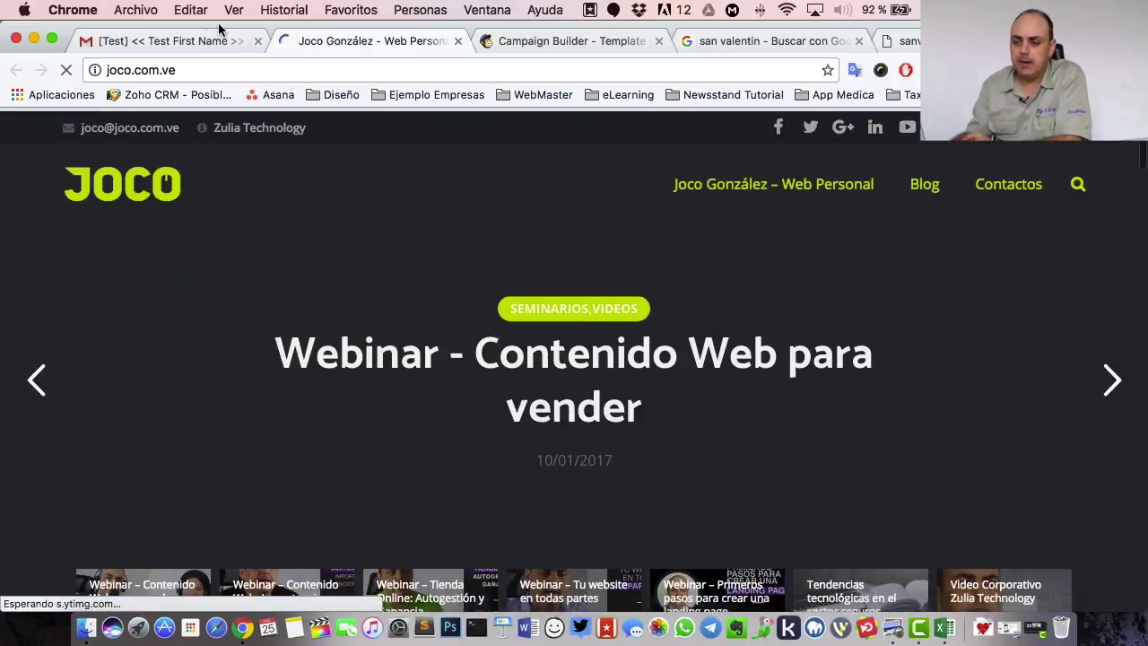
{"action": "left_click", "coordinate": [143, 45]}
- Advance the Día del Amor campaign to the Confirm step and scroll through its checklist
{"action": "left_click", "coordinate": [577, 43]}
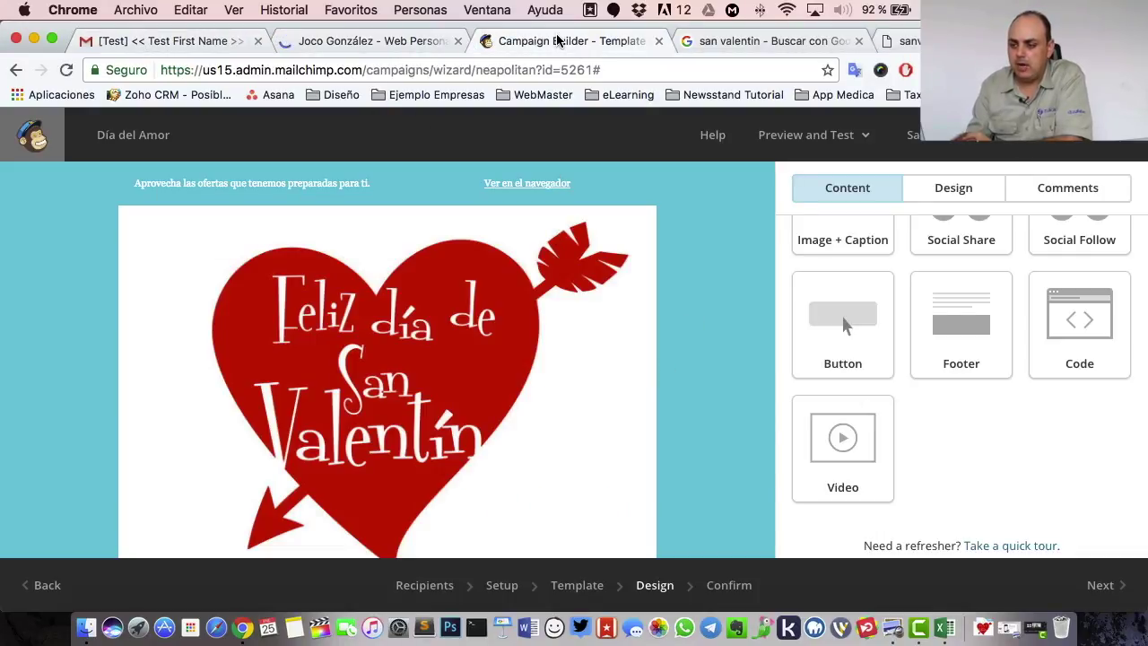
{"action": "left_click", "coordinate": [1105, 586]}
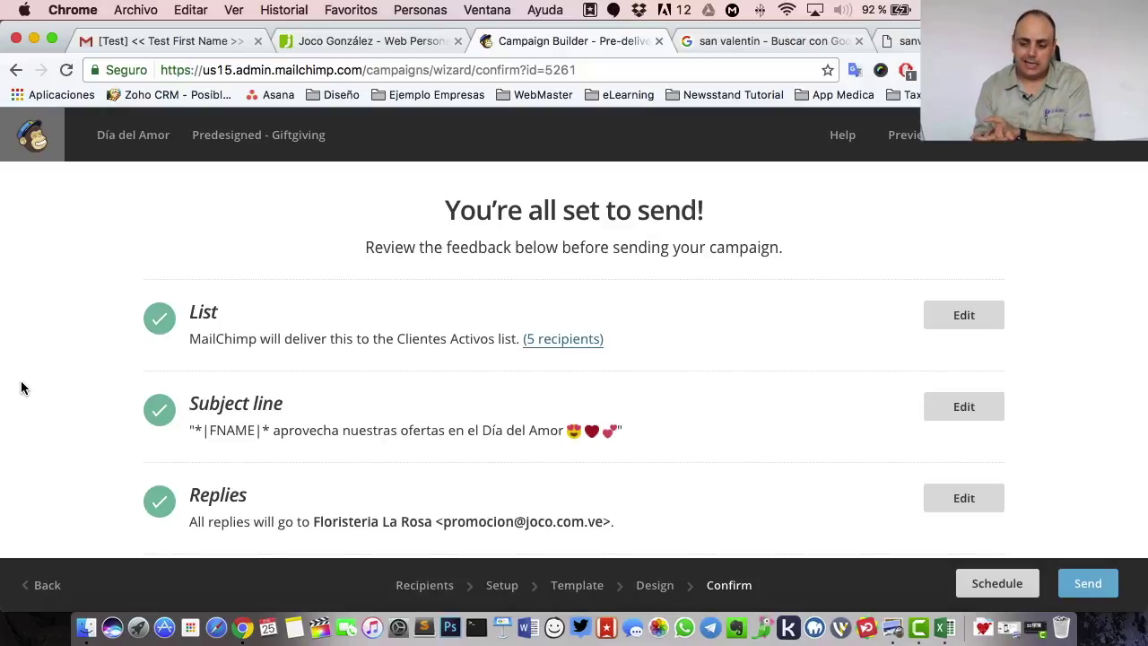
{"action": "scroll", "coordinate": [87, 379], "scroll_direction": "down", "scroll_amount": 3}
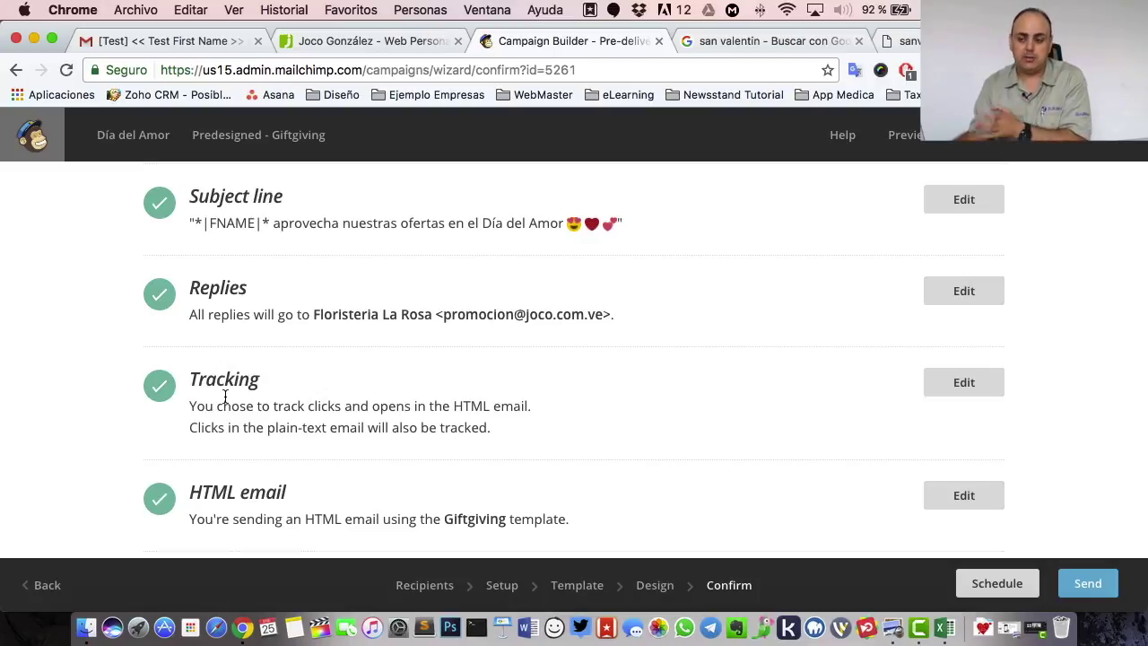
{"action": "scroll", "coordinate": [226, 396], "scroll_direction": "down", "scroll_amount": 2}
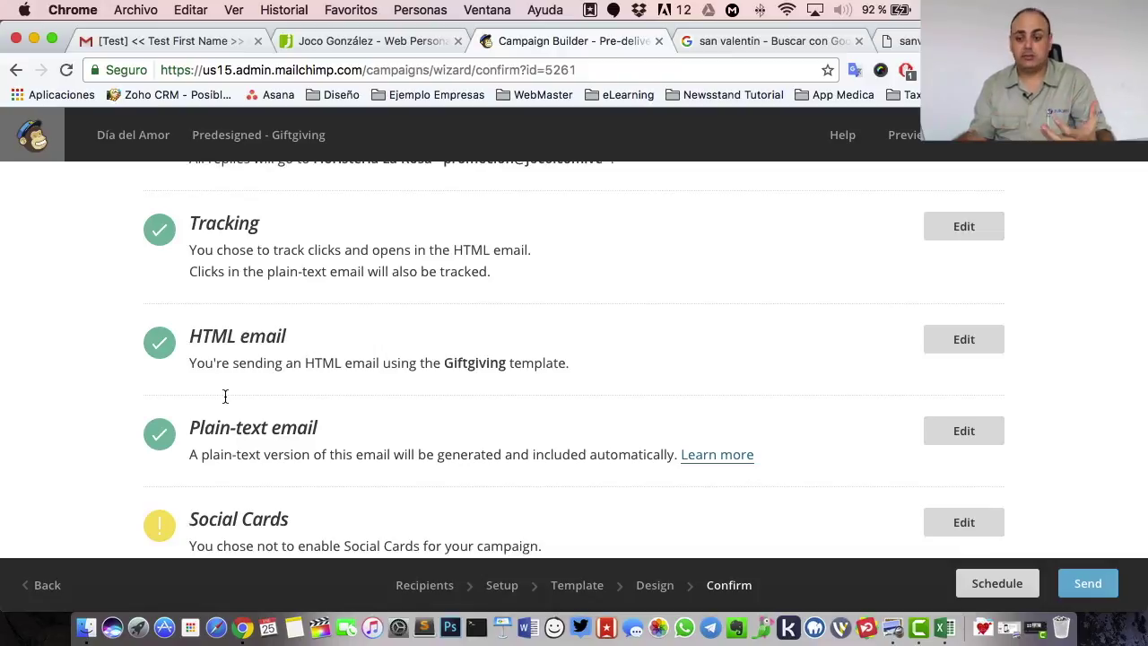
{"action": "scroll", "coordinate": [225, 396], "scroll_direction": "down", "scroll_amount": 2}
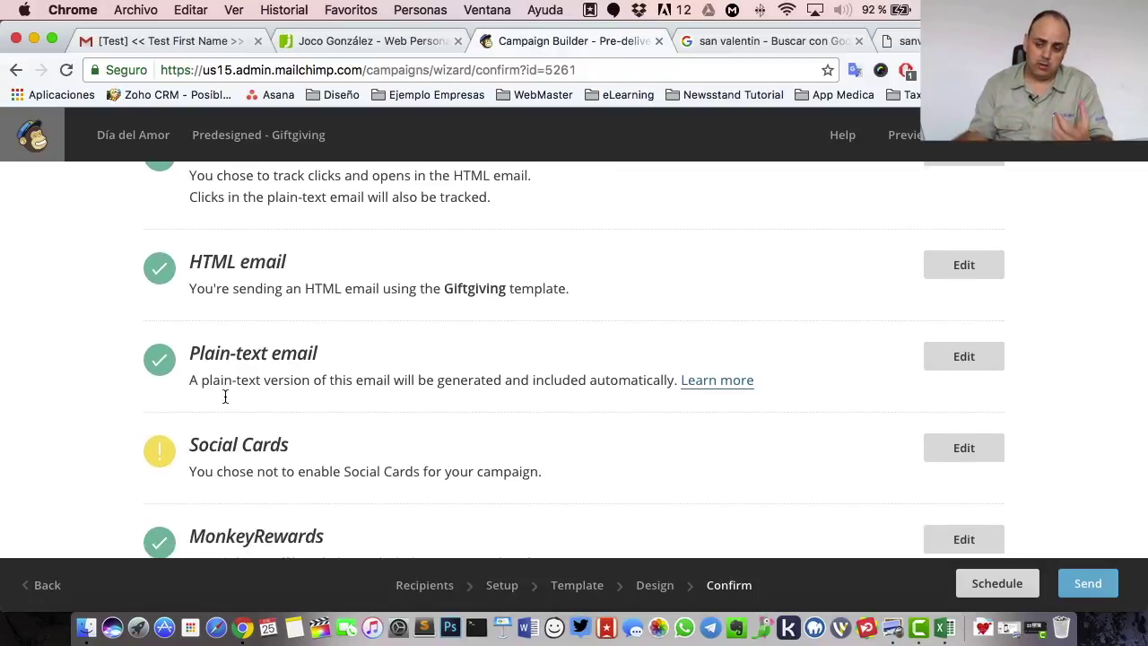
{"action": "scroll", "coordinate": [225, 396], "scroll_direction": "down", "scroll_amount": 3}
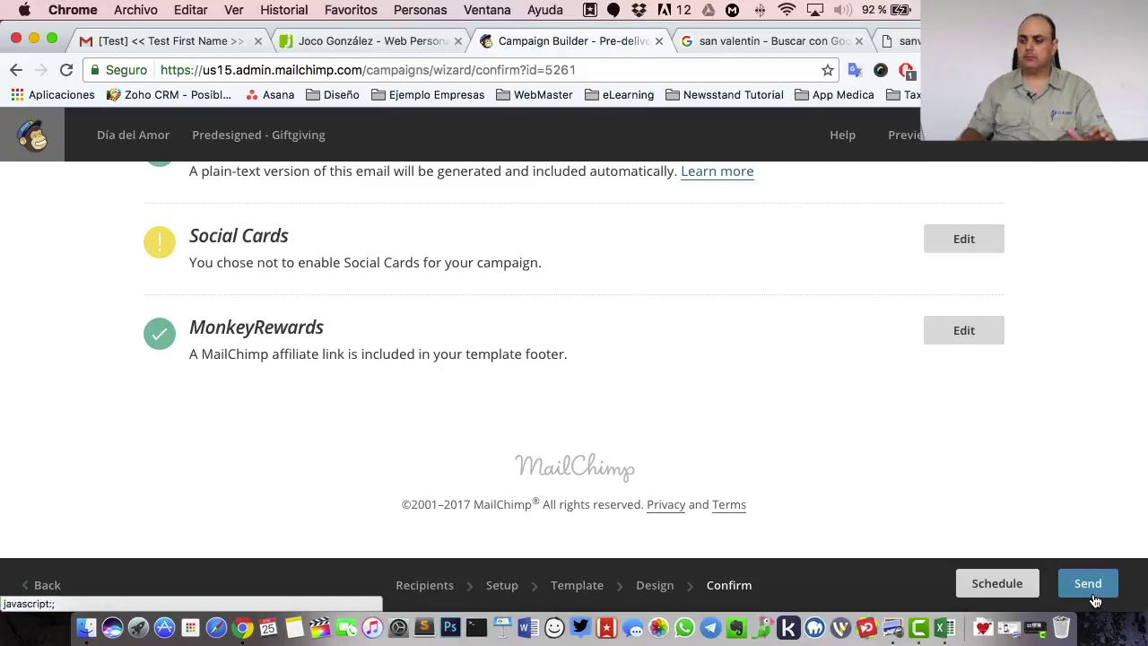
{"action": "left_click", "coordinate": [996, 584]}
{"action": "scroll", "coordinate": [767, 425], "scroll_direction": "up", "scroll_amount": 4}
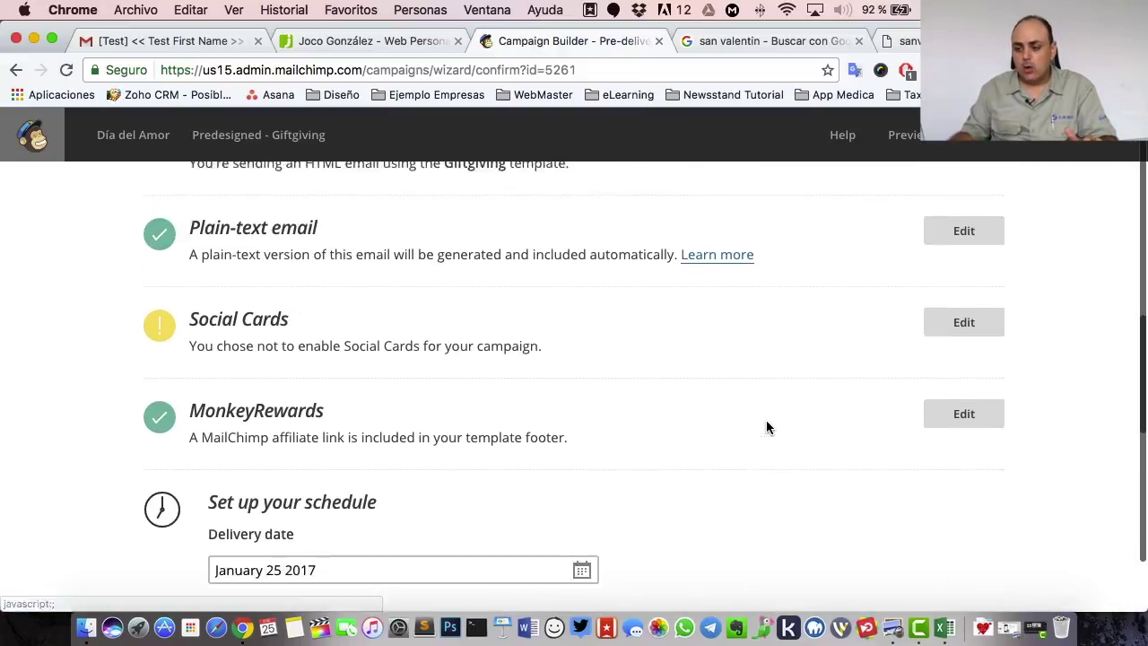
{"action": "scroll", "coordinate": [774, 468], "scroll_direction": "down", "scroll_amount": 6}
{"action": "scroll", "coordinate": [773, 468], "scroll_direction": "up", "scroll_amount": 1}
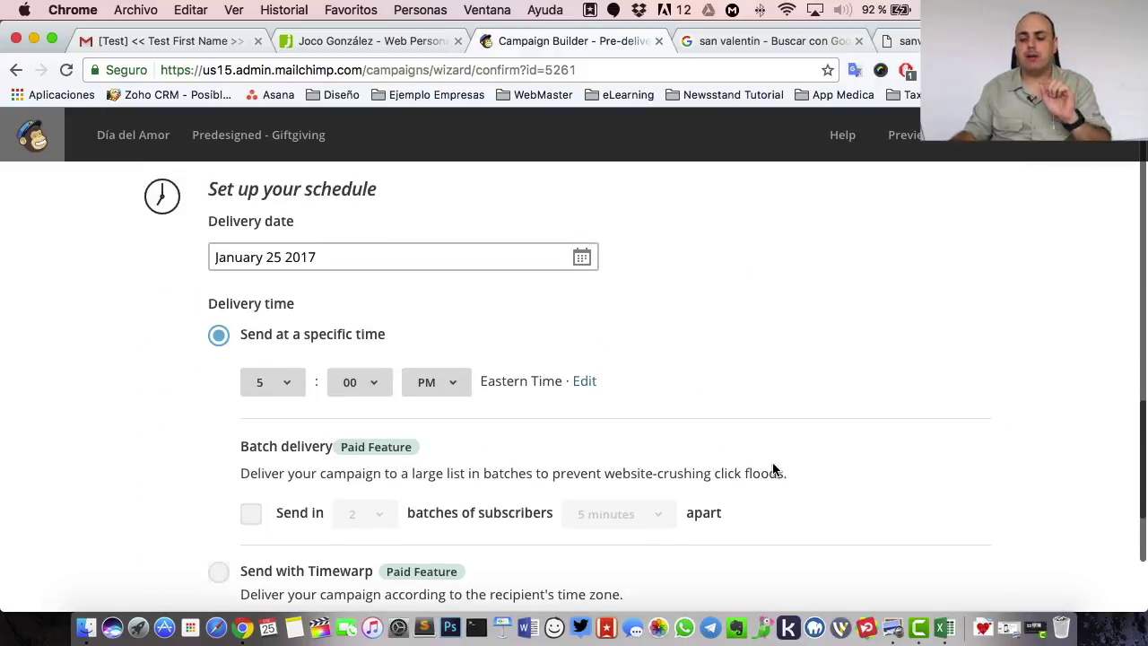
{"action": "left_click", "coordinate": [583, 272]}
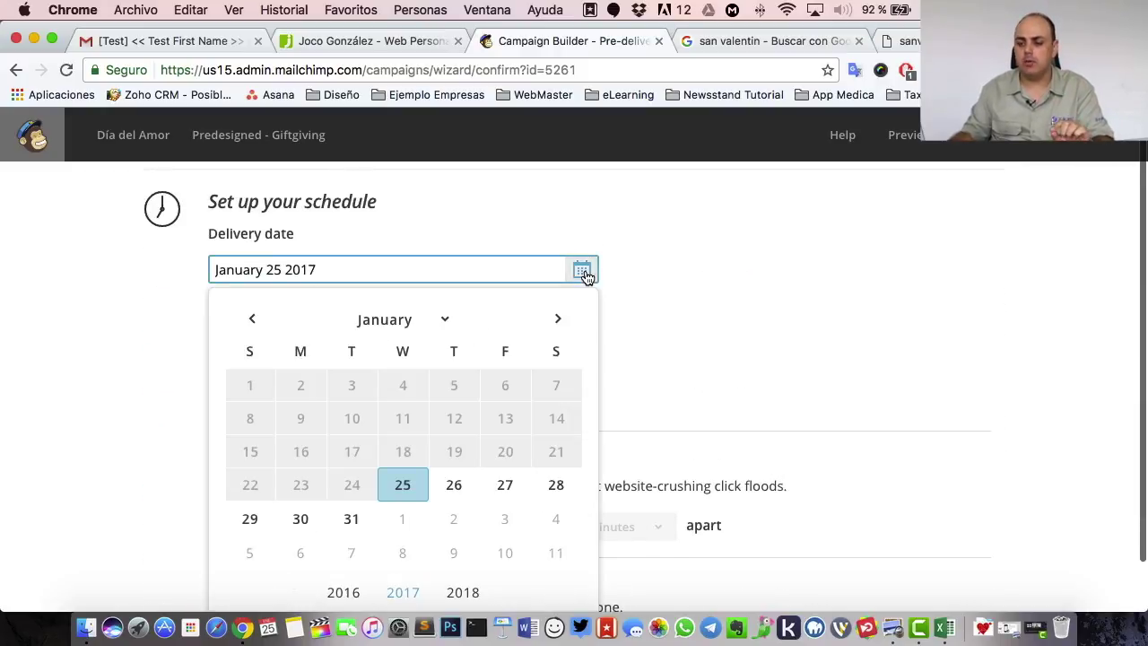
{"action": "left_click", "coordinate": [285, 522]}
{"action": "left_click", "coordinate": [285, 395]}
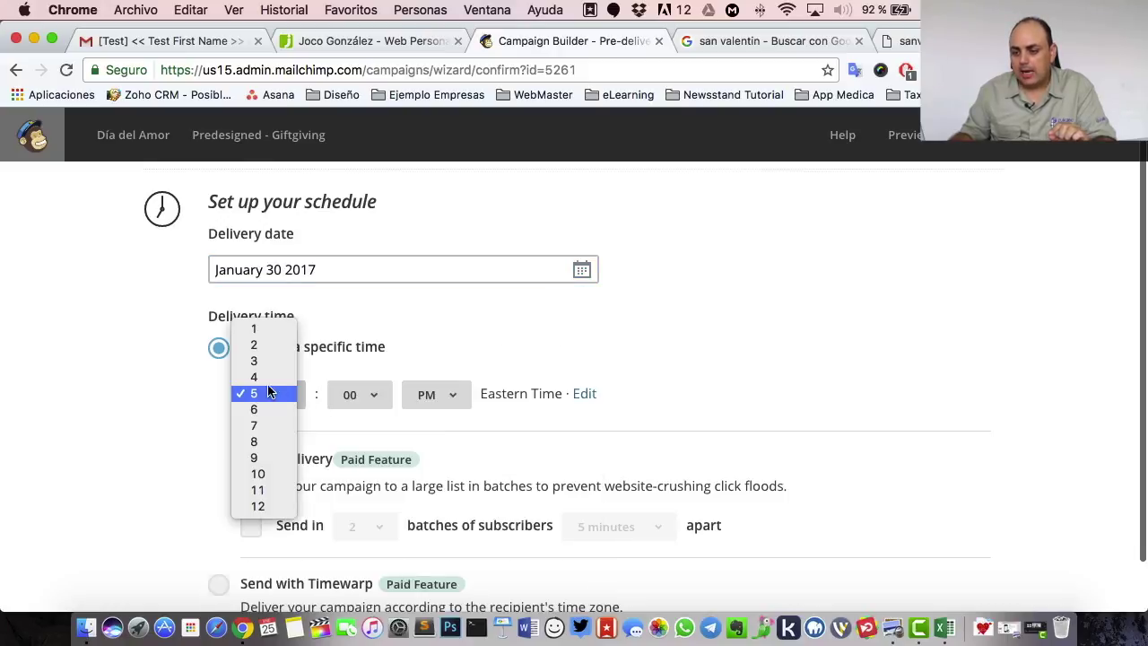
{"action": "left_click", "coordinate": [261, 426]}
{"action": "left_click", "coordinate": [431, 395]}
{"action": "left_click", "coordinate": [434, 381]}
{"action": "scroll", "coordinate": [675, 348], "scroll_direction": "down", "scroll_amount": 5}
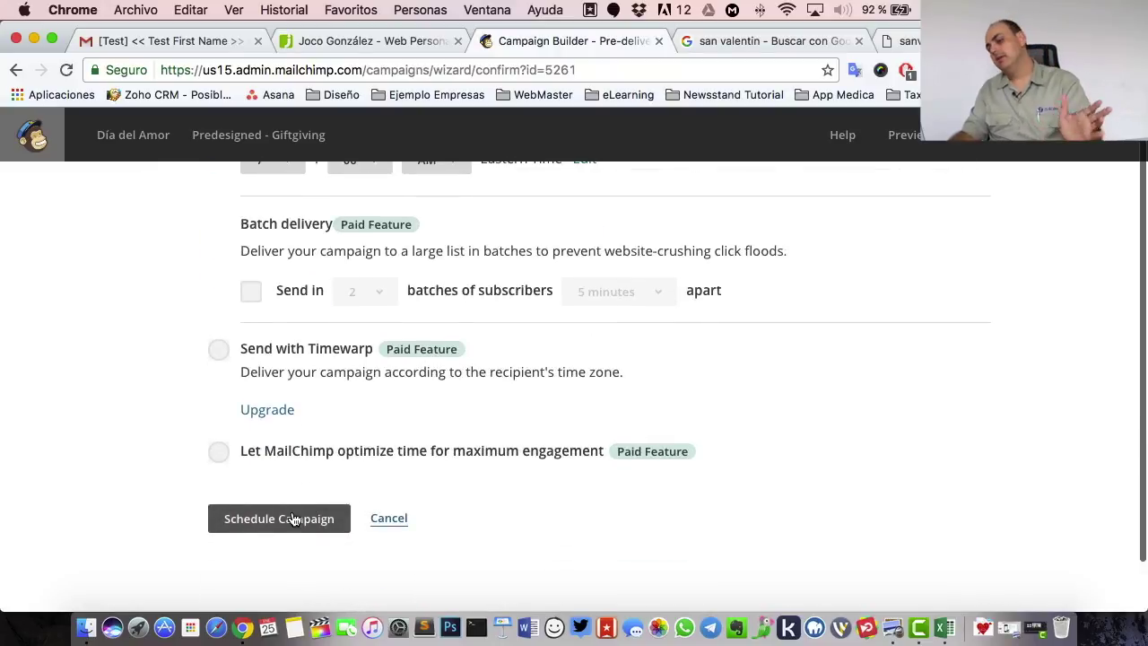
{"action": "scroll", "coordinate": [635, 429], "scroll_direction": "up", "scroll_amount": 5}
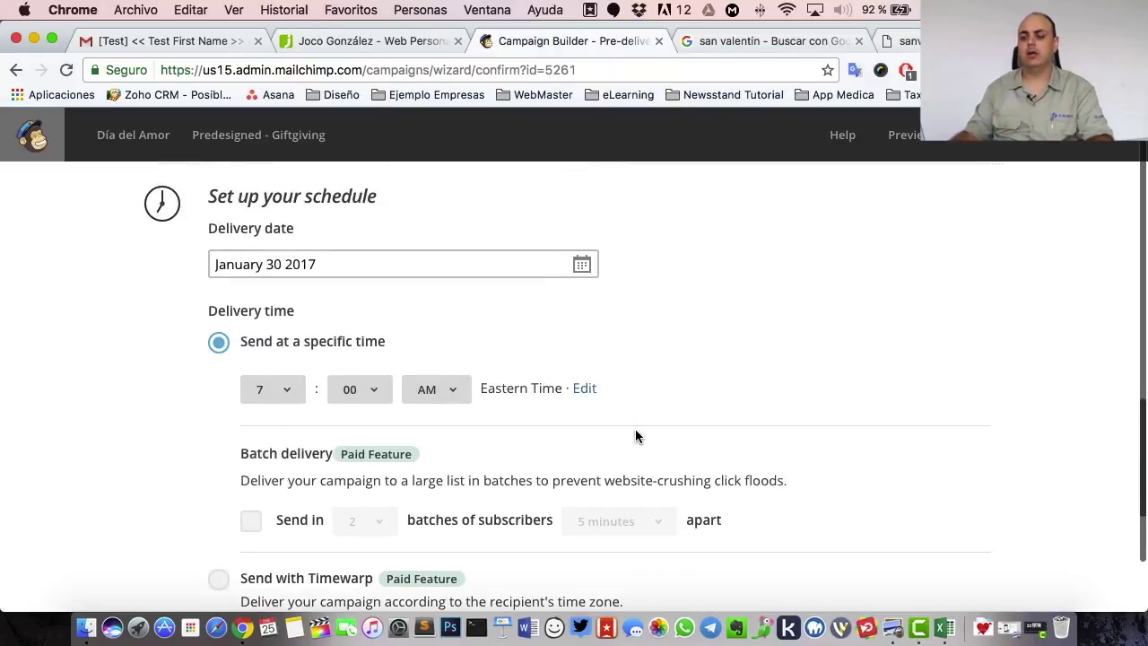
{"action": "left_click", "coordinate": [582, 393]}
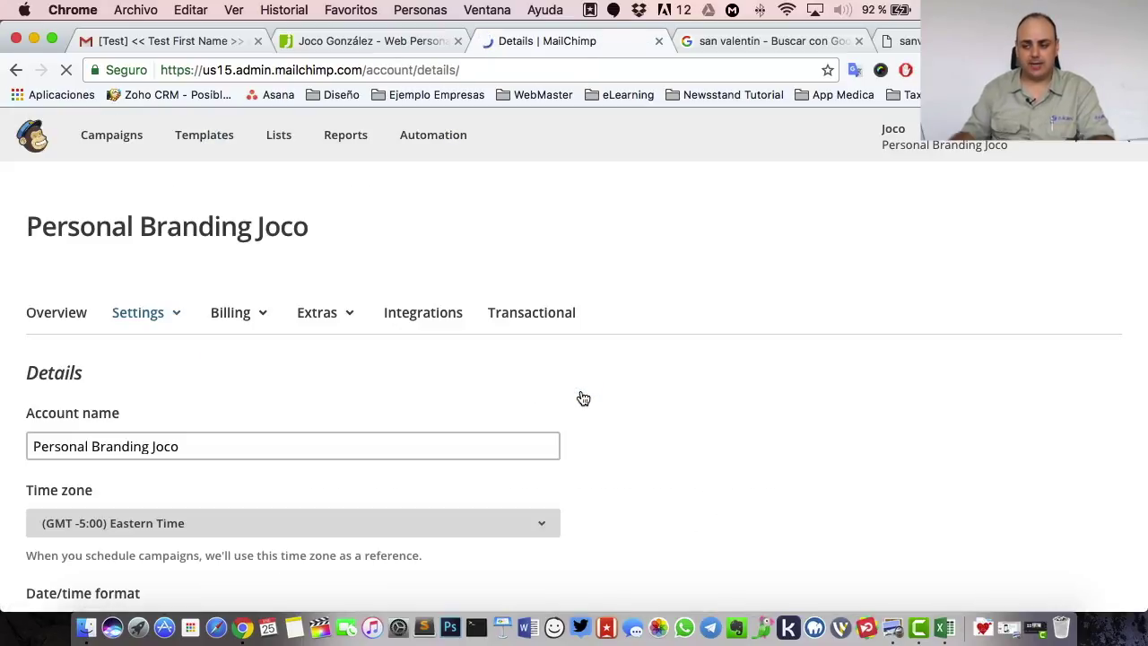
{"action": "left_click", "coordinate": [16, 69]}
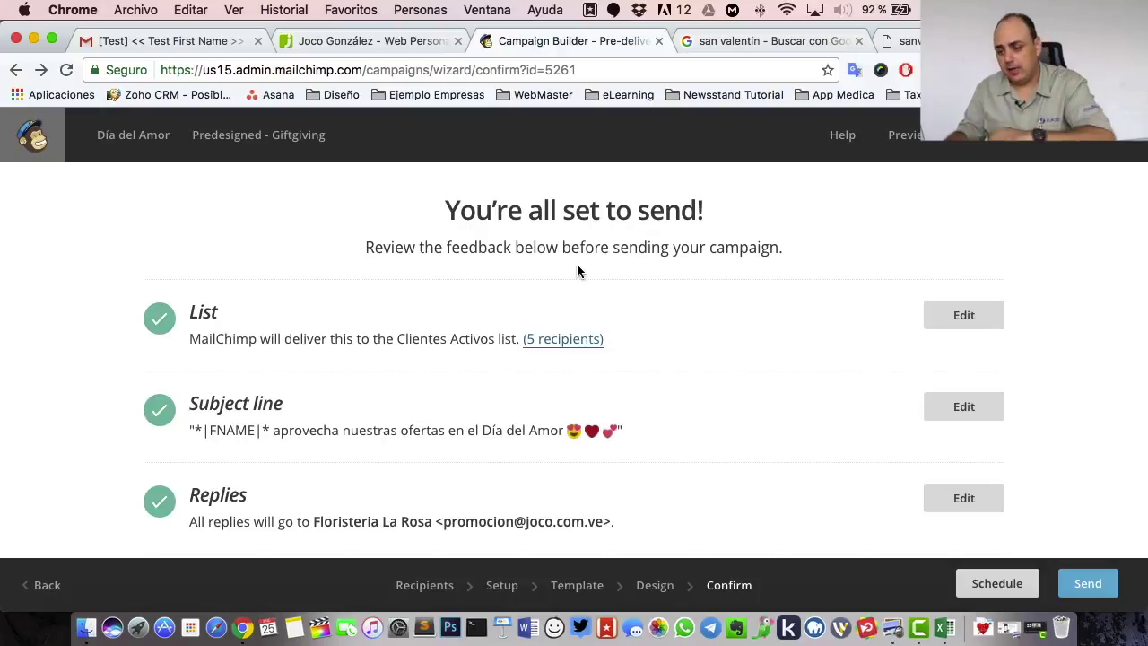
{"action": "scroll", "coordinate": [577, 264], "scroll_direction": "down", "scroll_amount": 10}
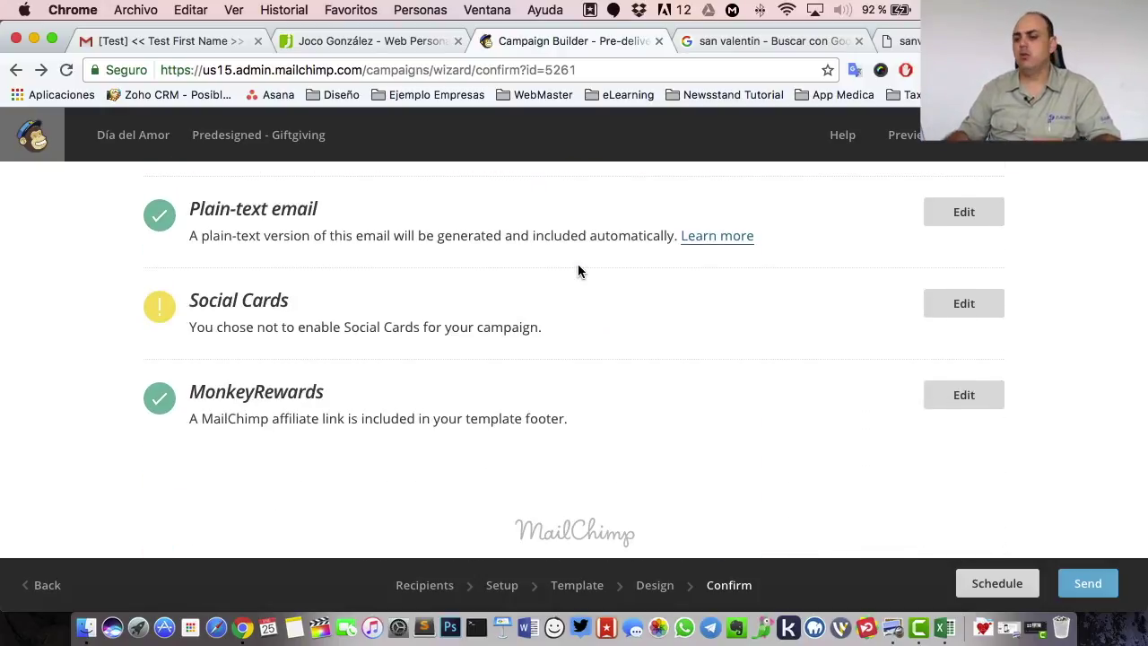
- Send the campaign now to Clientes Activos and look over the High Fives page
{"action": "left_click", "coordinate": [1088, 584]}
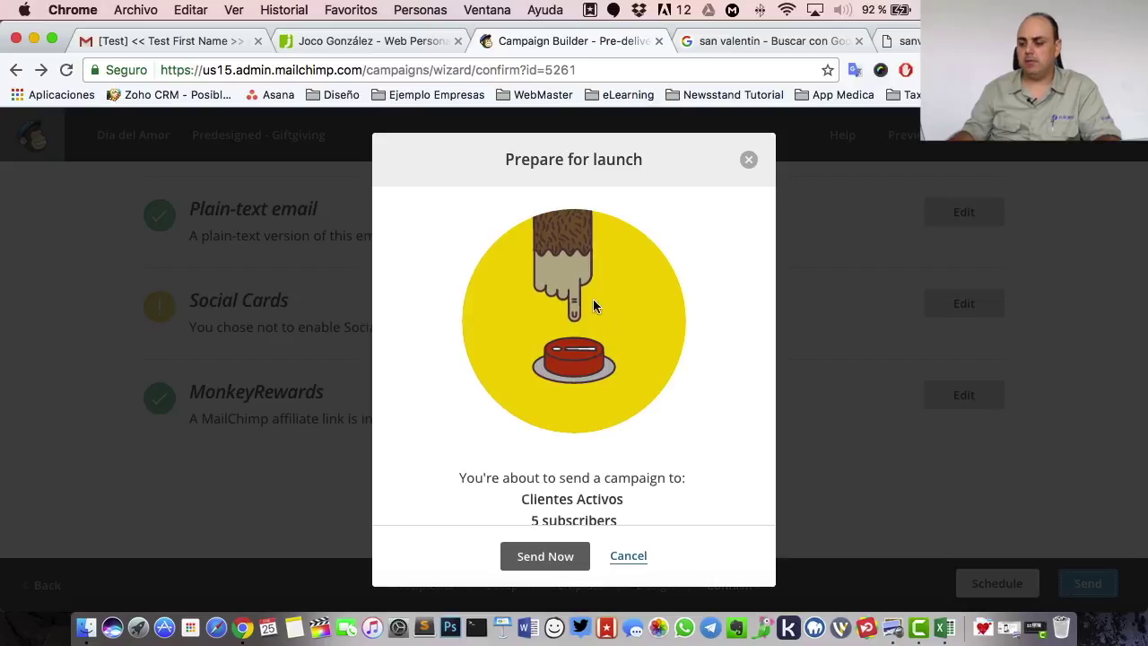
{"action": "left_click", "coordinate": [538, 560]}
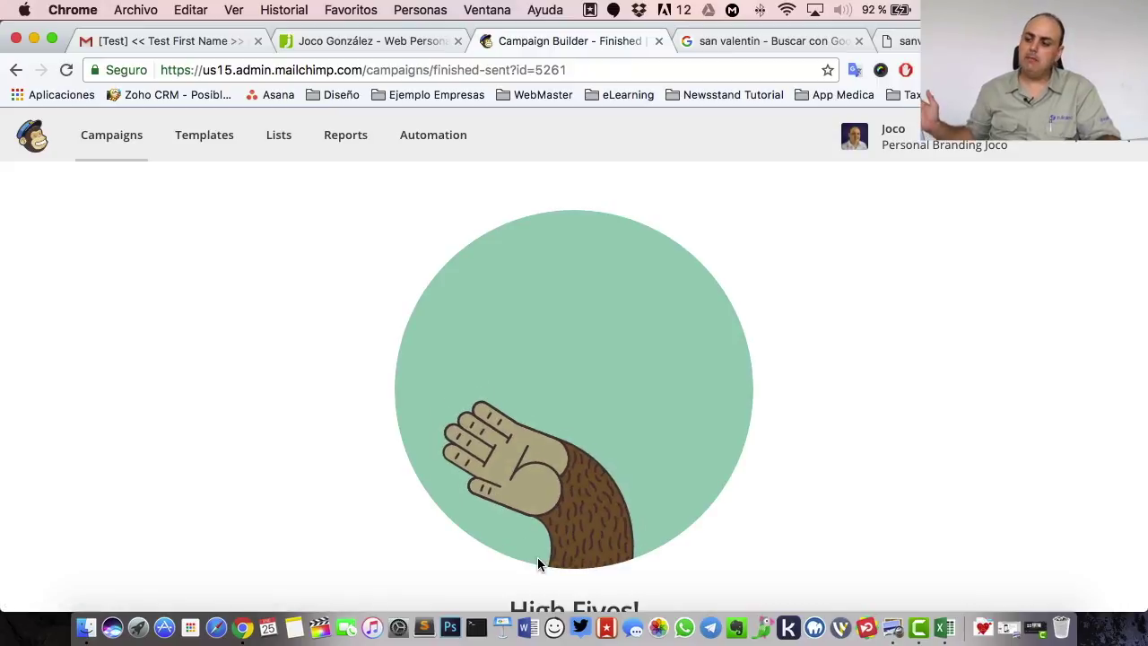
{"action": "left_click", "coordinate": [587, 354]}
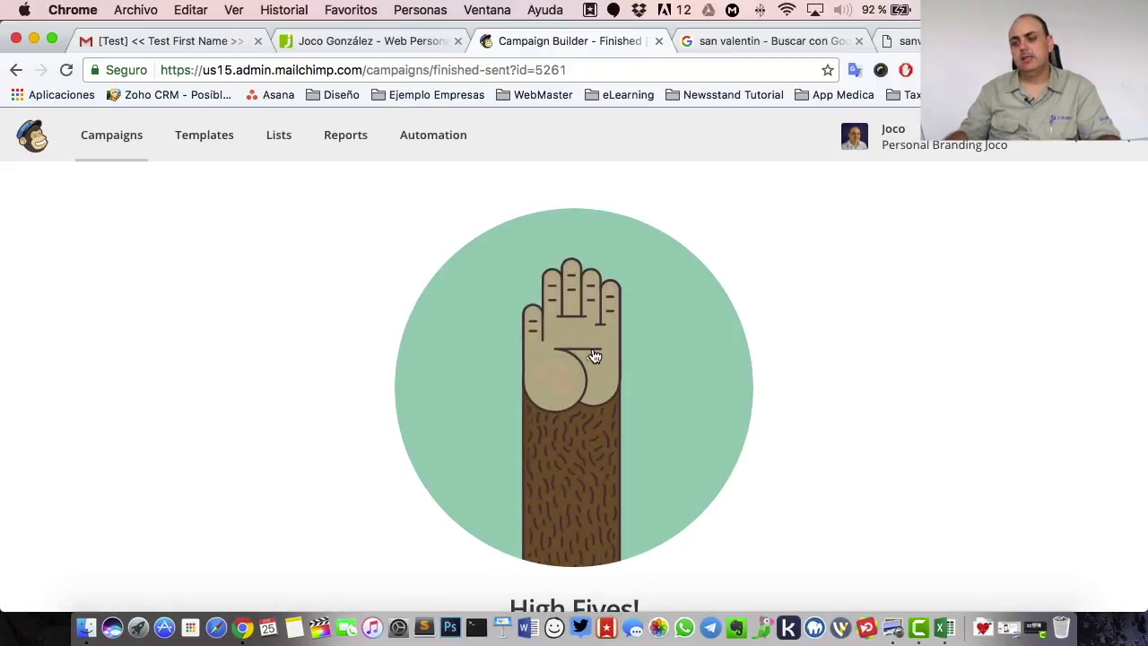
{"action": "scroll", "coordinate": [939, 300], "scroll_direction": "down", "scroll_amount": 5}
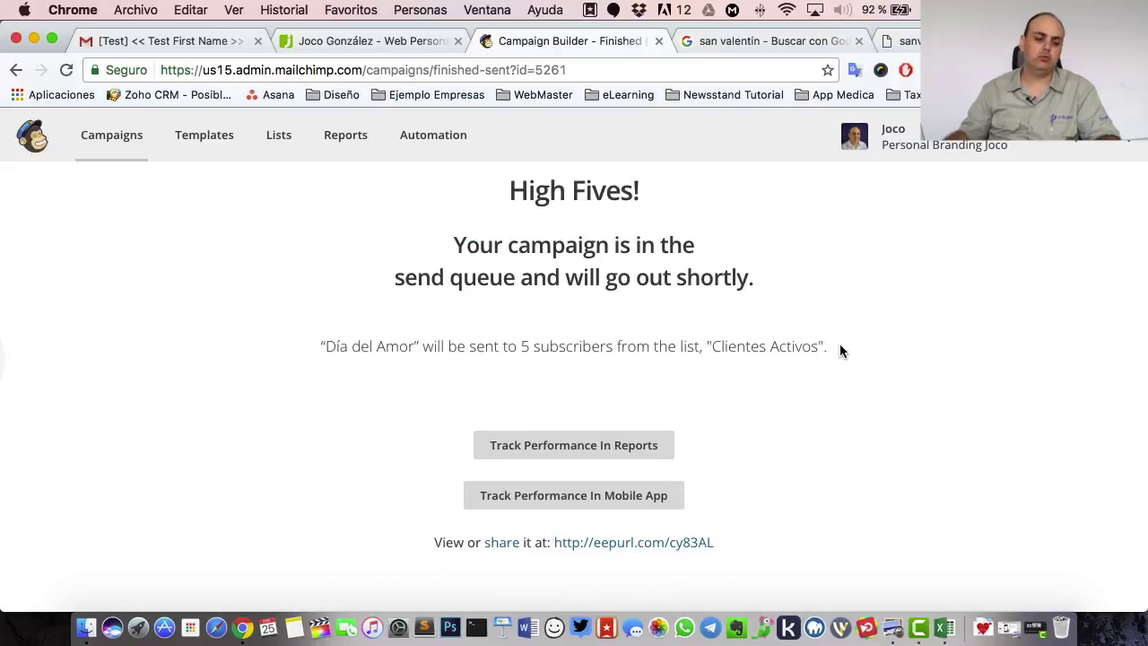
{"action": "scroll", "coordinate": [840, 344], "scroll_direction": "up", "scroll_amount": 5}
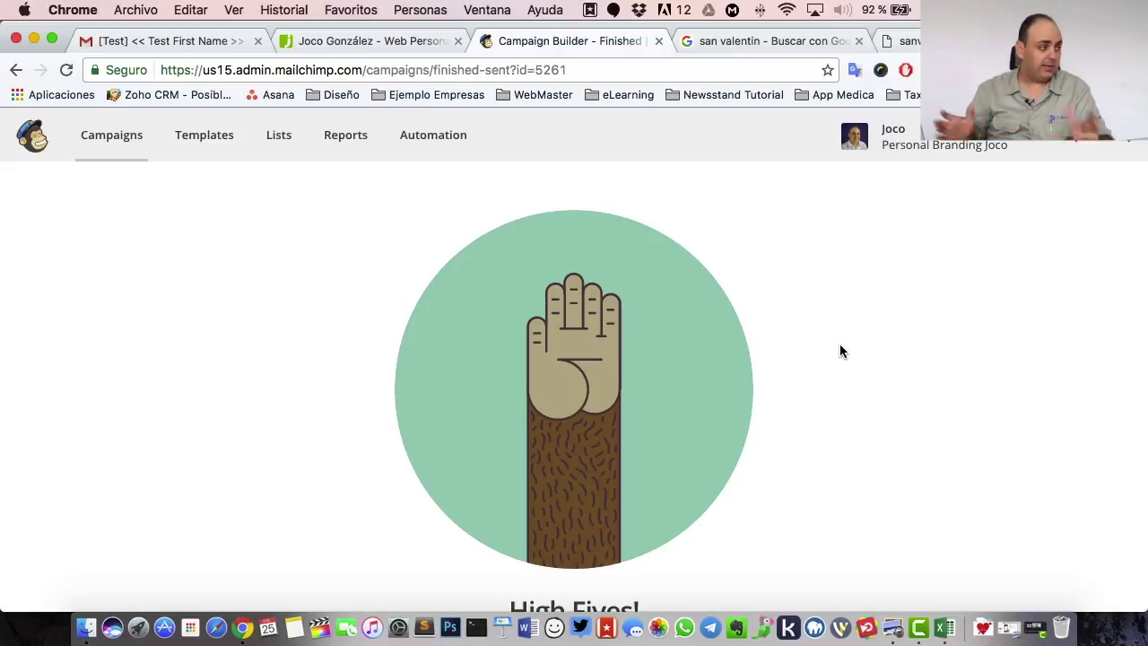
- Refresh the Gmail inbox to fetch new mail
{"action": "left_click", "coordinate": [153, 42]}
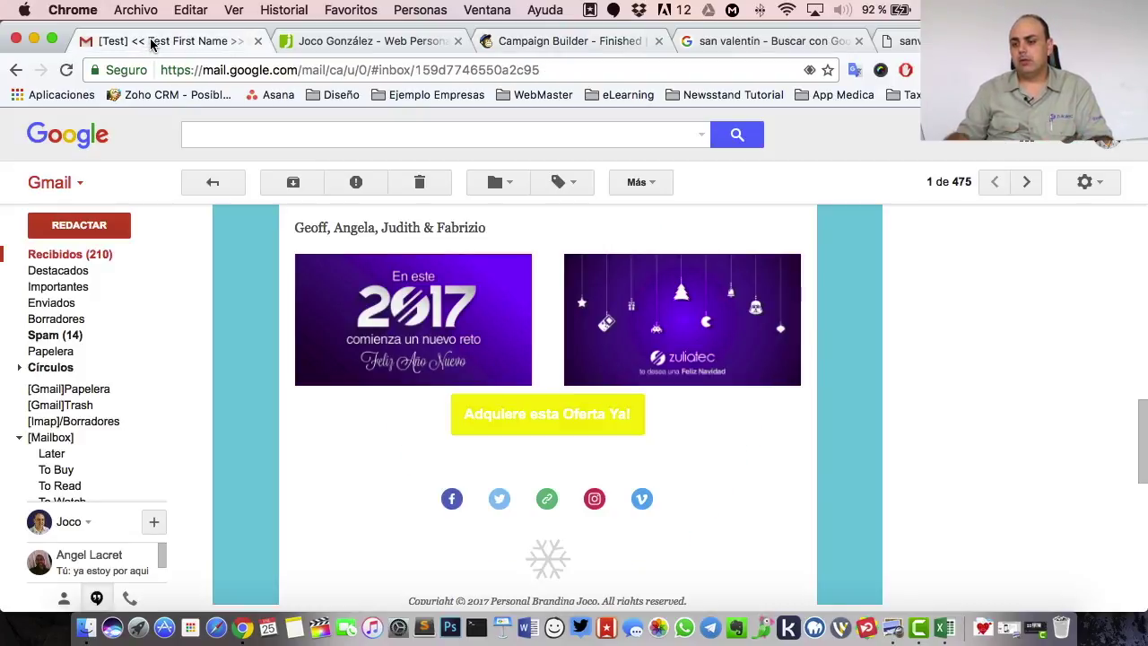
{"action": "left_click", "coordinate": [54, 256]}
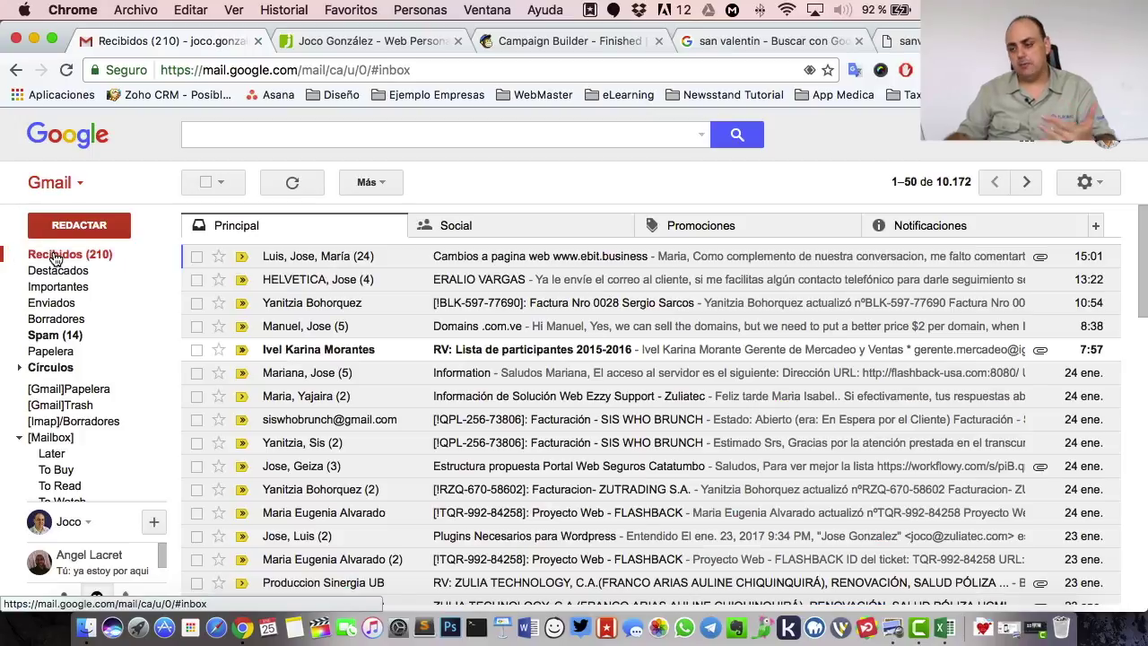
{"action": "left_click", "coordinate": [57, 257]}
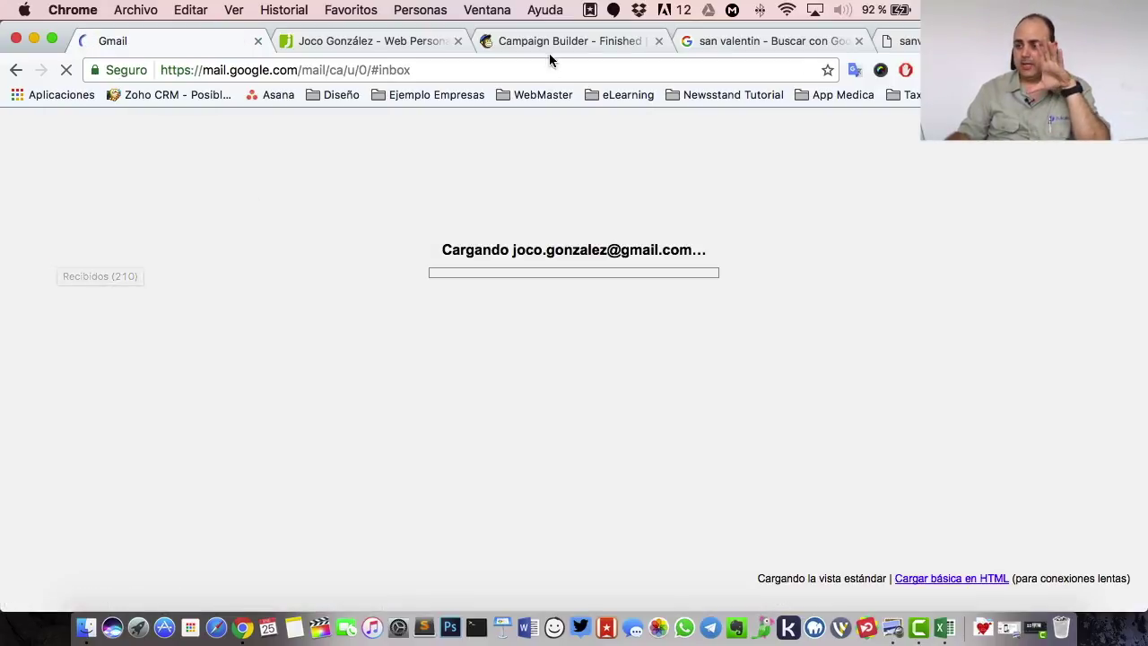
- Check Mailchimp Reports: Día del Amor sent to 5 subscribers with 0.0% opens, then return to Gmail
{"action": "left_click", "coordinate": [546, 40]}
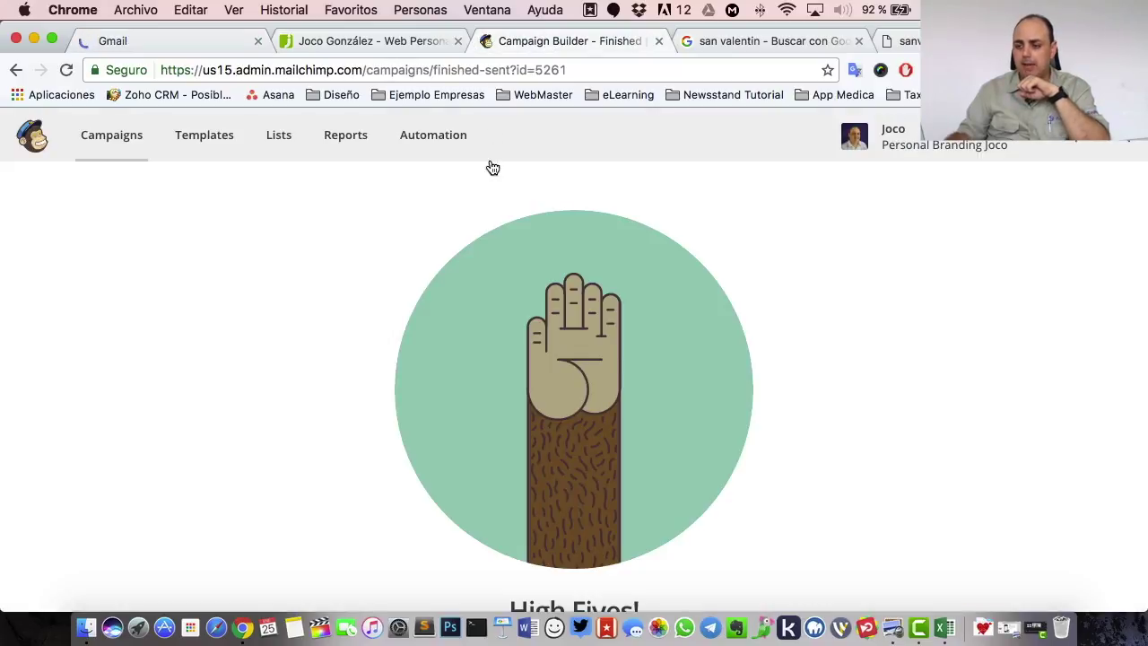
{"action": "left_click", "coordinate": [342, 144]}
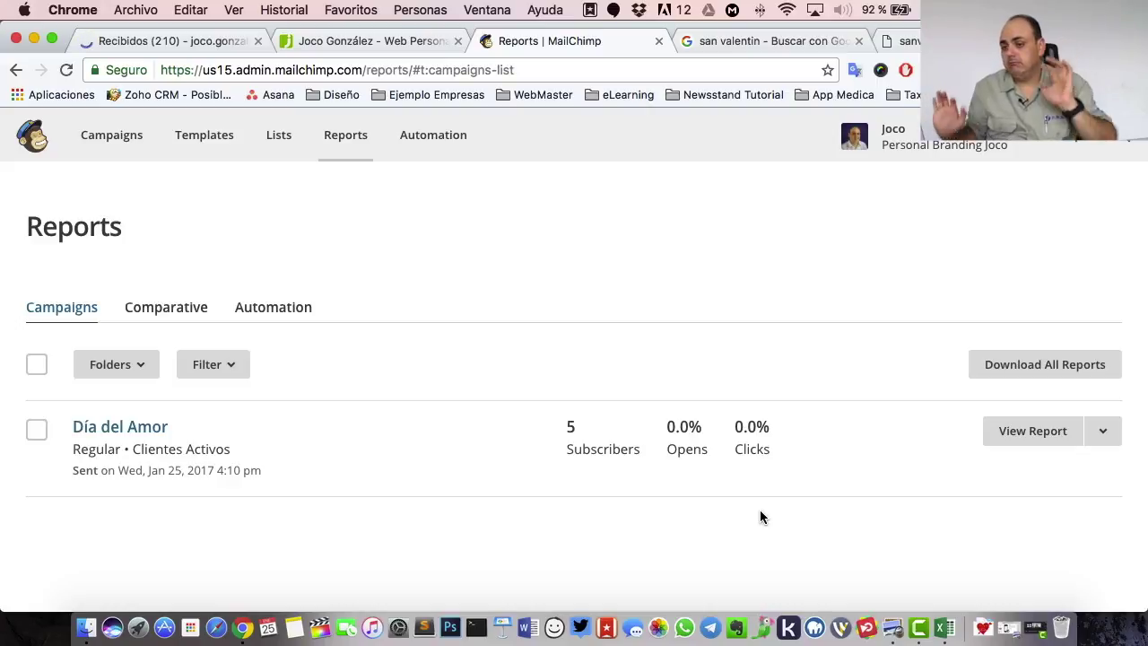
{"action": "left_click", "coordinate": [195, 42]}
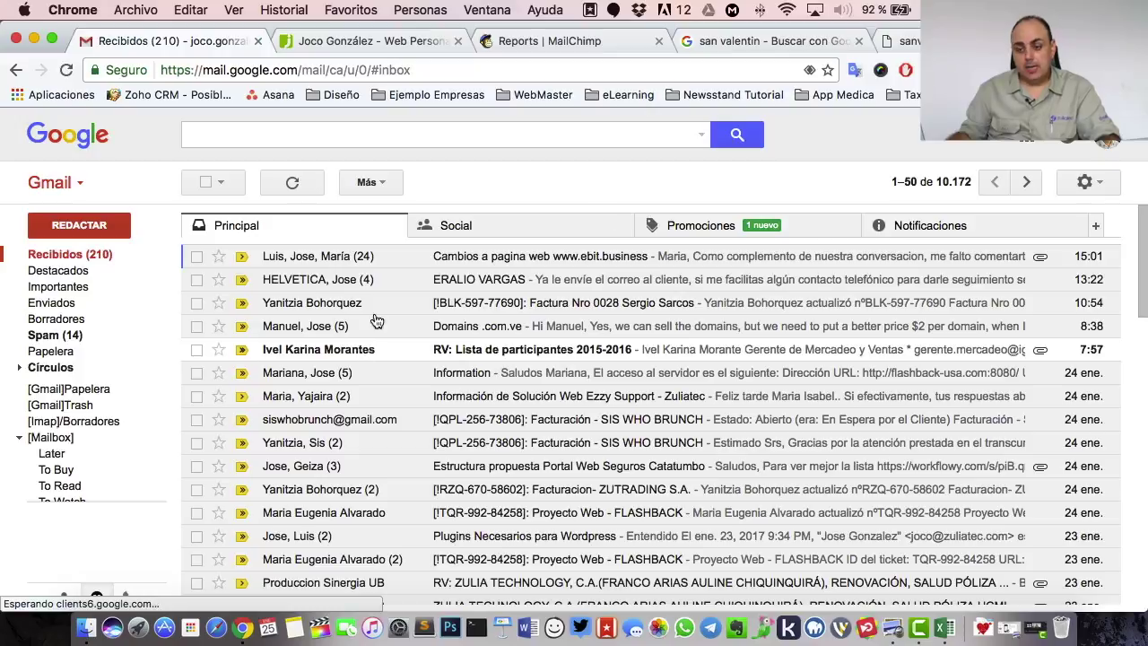
- Open the Día del Amor email under Promociones and follow its yellow offer link
{"action": "left_click", "coordinate": [709, 227]}
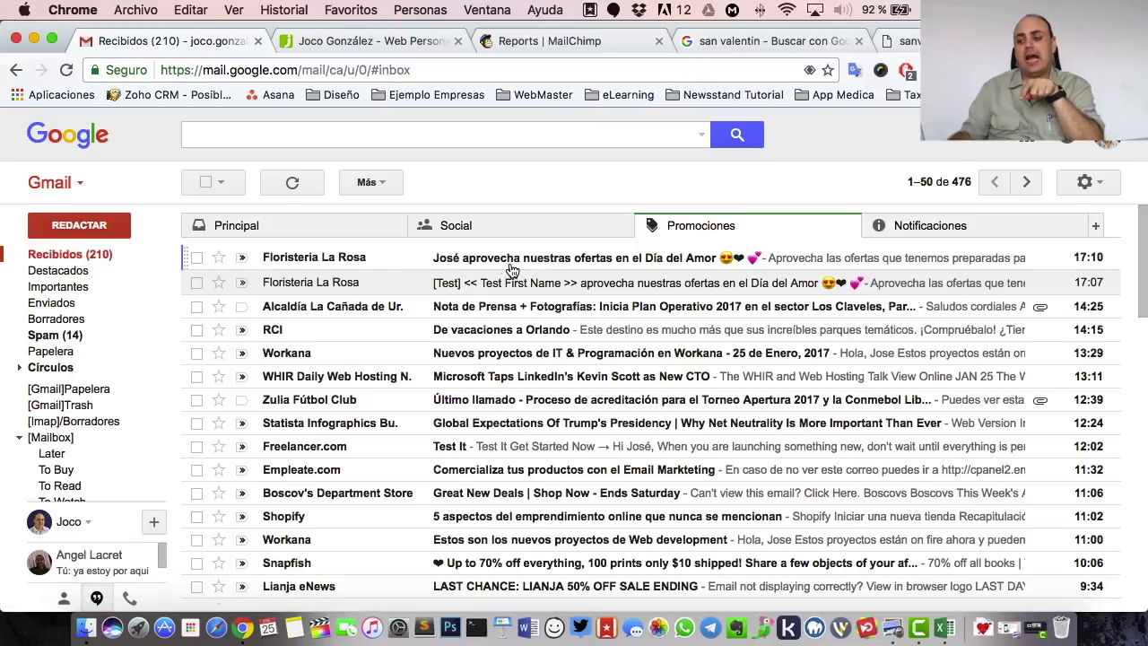
{"action": "left_click", "coordinate": [671, 267]}
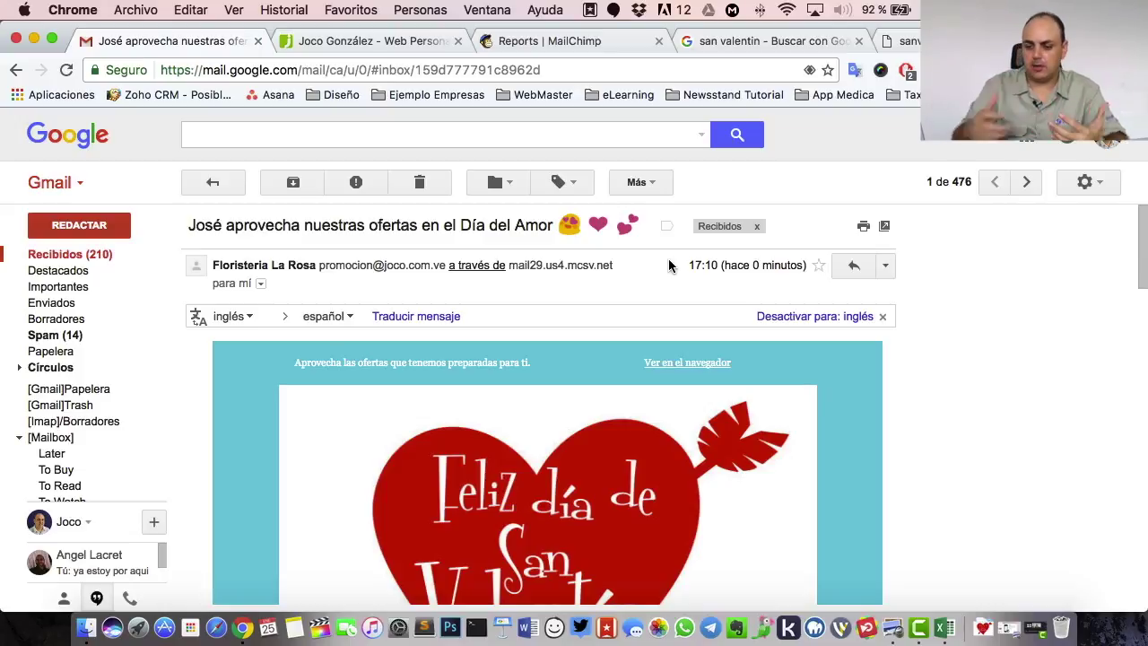
{"action": "scroll", "coordinate": [469, 389], "scroll_direction": "down", "scroll_amount": 10}
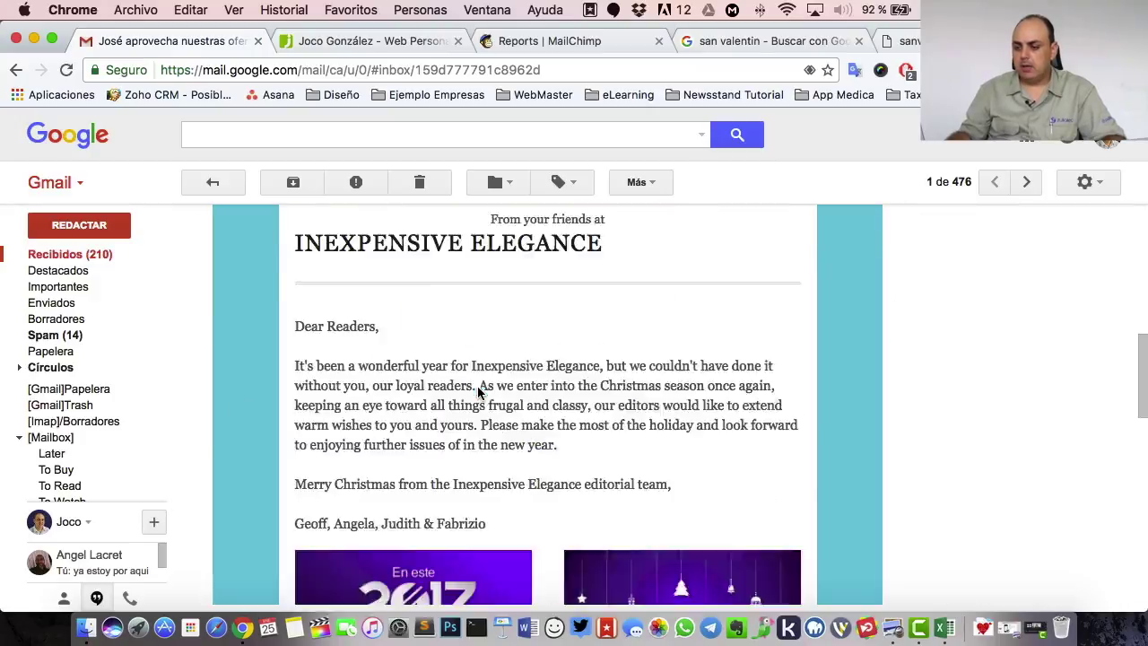
{"action": "scroll", "coordinate": [478, 392], "scroll_direction": "down", "scroll_amount": 6}
{"action": "scroll", "coordinate": [478, 391], "scroll_direction": "up", "scroll_amount": 4}
{"action": "scroll", "coordinate": [479, 391], "scroll_direction": "down", "scroll_amount": 3}
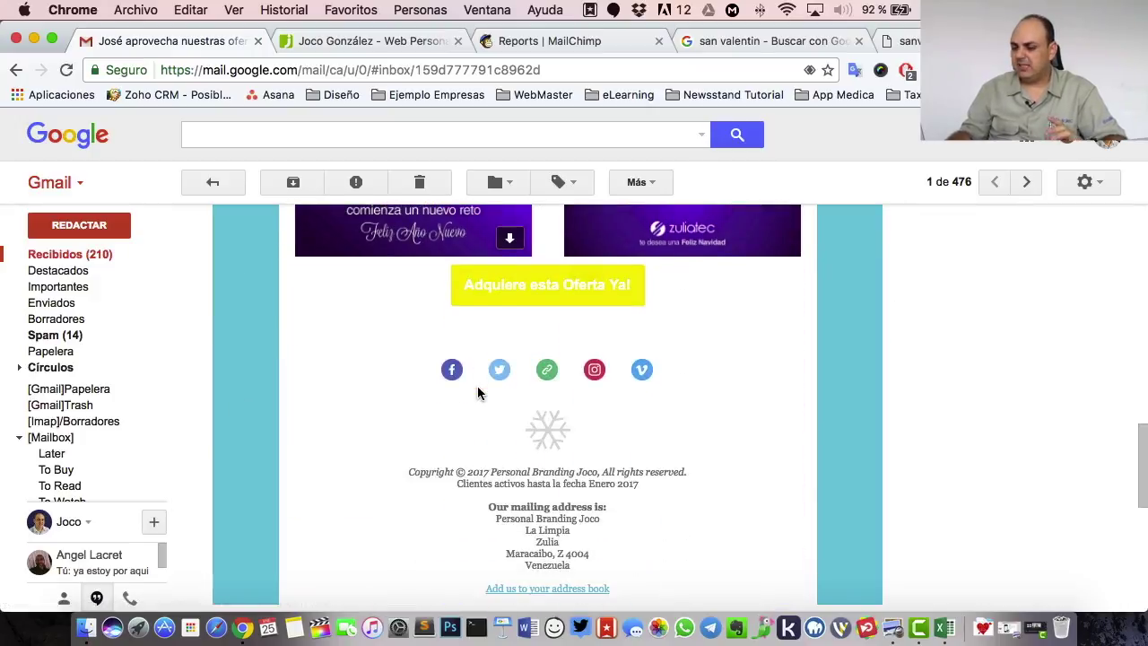
{"action": "left_click", "coordinate": [545, 287]}
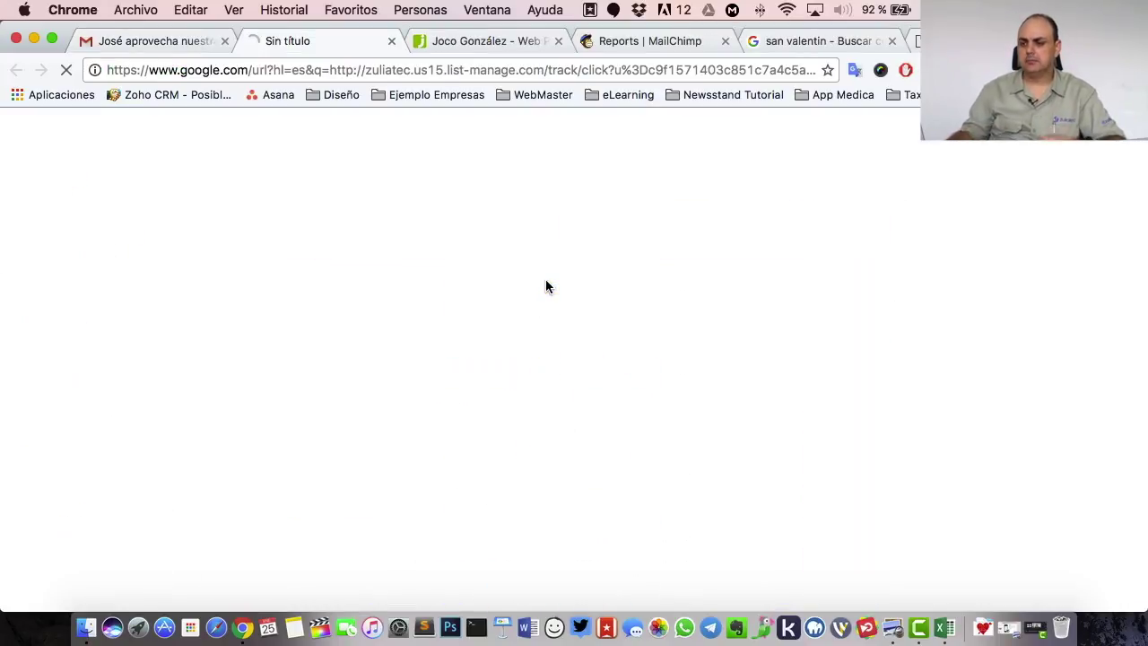
- Close the leftover website, search, image and empty tabs and return to the received email
{"action": "left_click", "coordinate": [558, 40]}
{"action": "left_click", "coordinate": [727, 41]}
{"action": "left_click", "coordinate": [770, 42]}
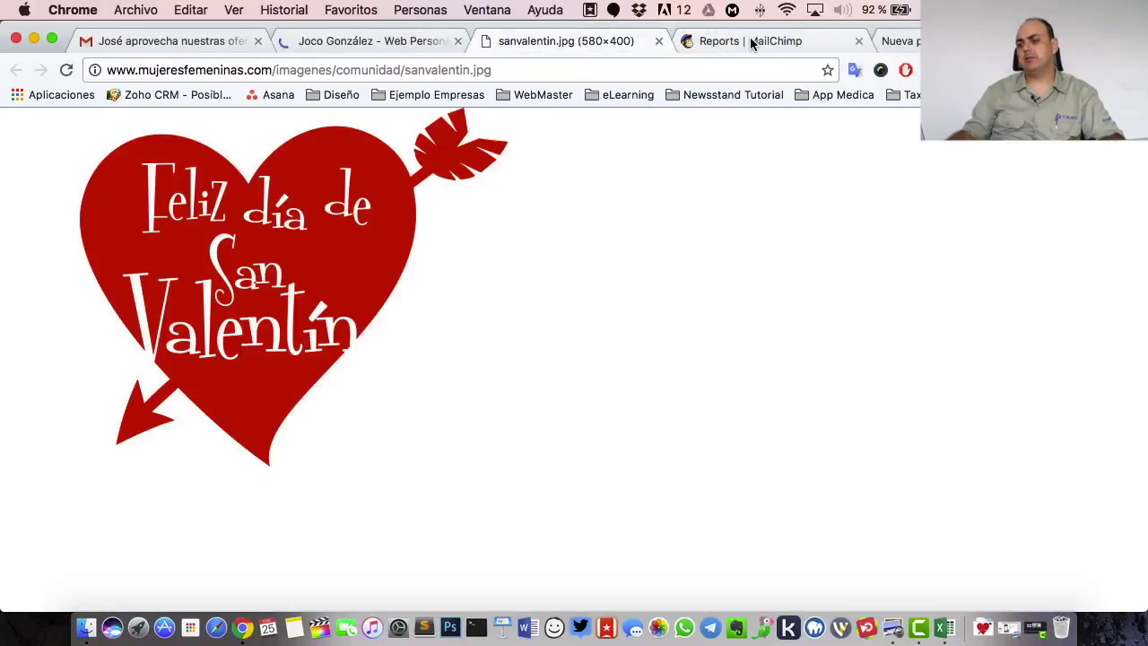
{"action": "left_click", "coordinate": [659, 42]}
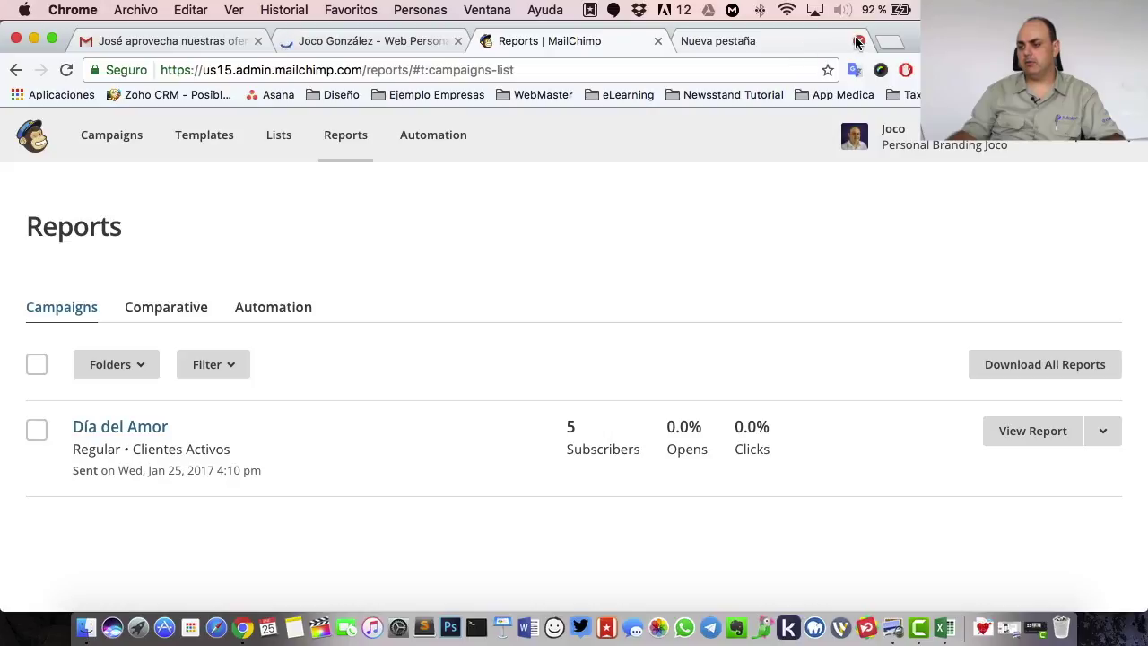
{"action": "left_click", "coordinate": [858, 41]}
{"action": "left_click", "coordinate": [359, 41]}
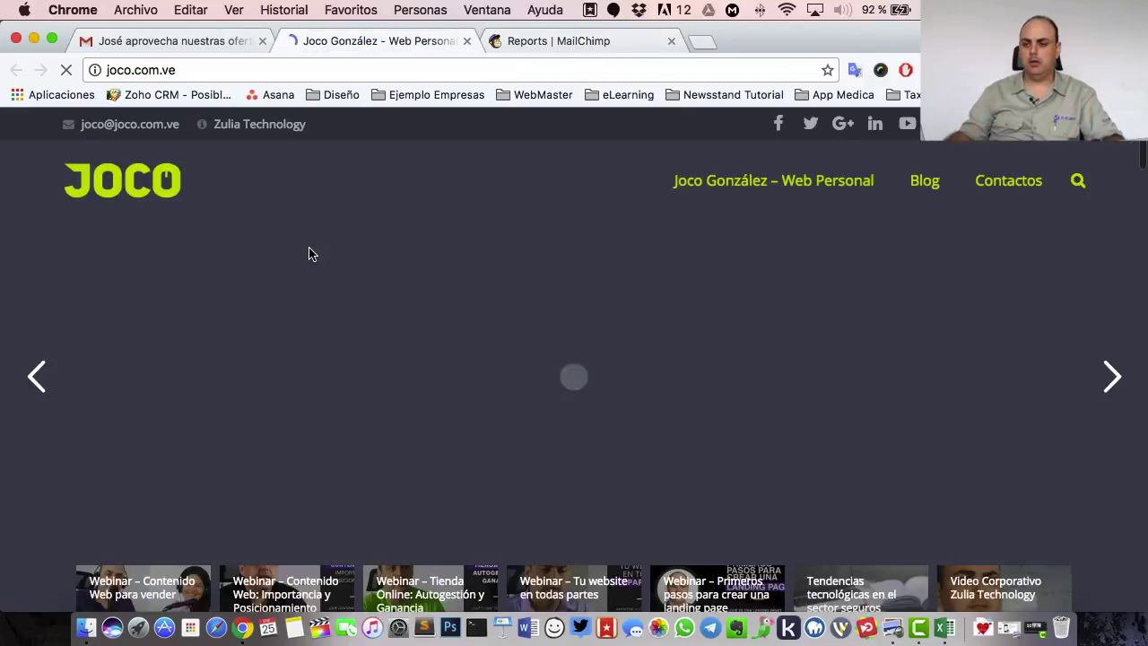
{"action": "left_click", "coordinate": [203, 52]}
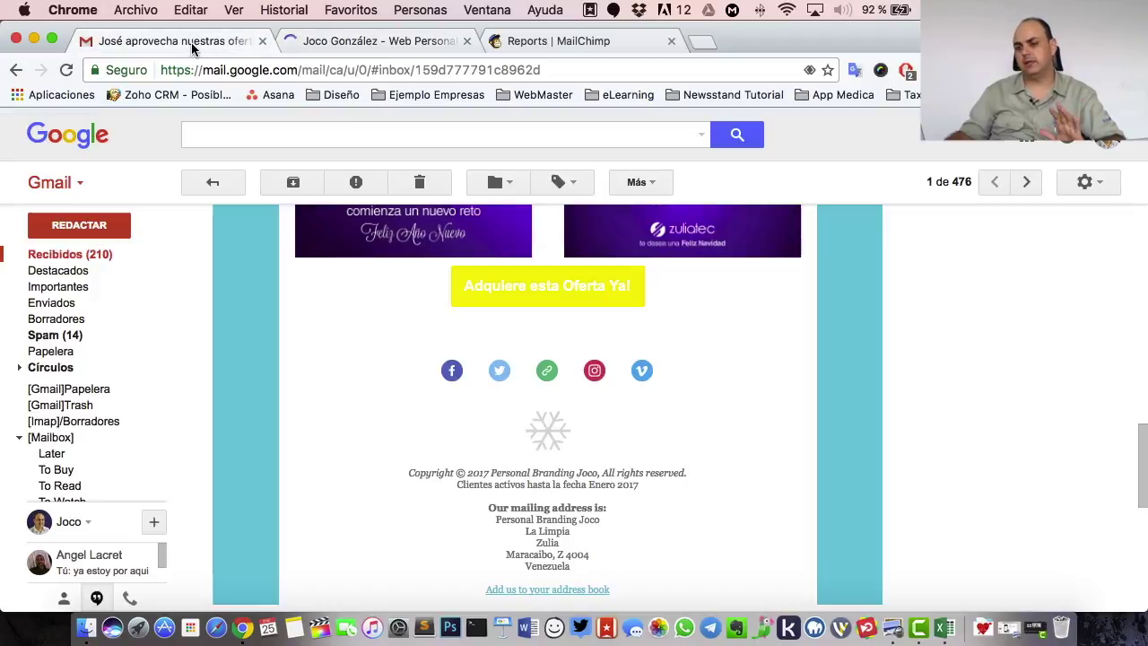
- Follow the email's Facebook link, close the Facebook page, and go back to Mailchimp Reports
{"action": "scroll", "coordinate": [708, 464], "scroll_direction": "down", "scroll_amount": 5}
{"action": "scroll", "coordinate": [706, 467], "scroll_direction": "up", "scroll_amount": 3}
{"action": "scroll", "coordinate": [706, 467], "scroll_direction": "up", "scroll_amount": 2}
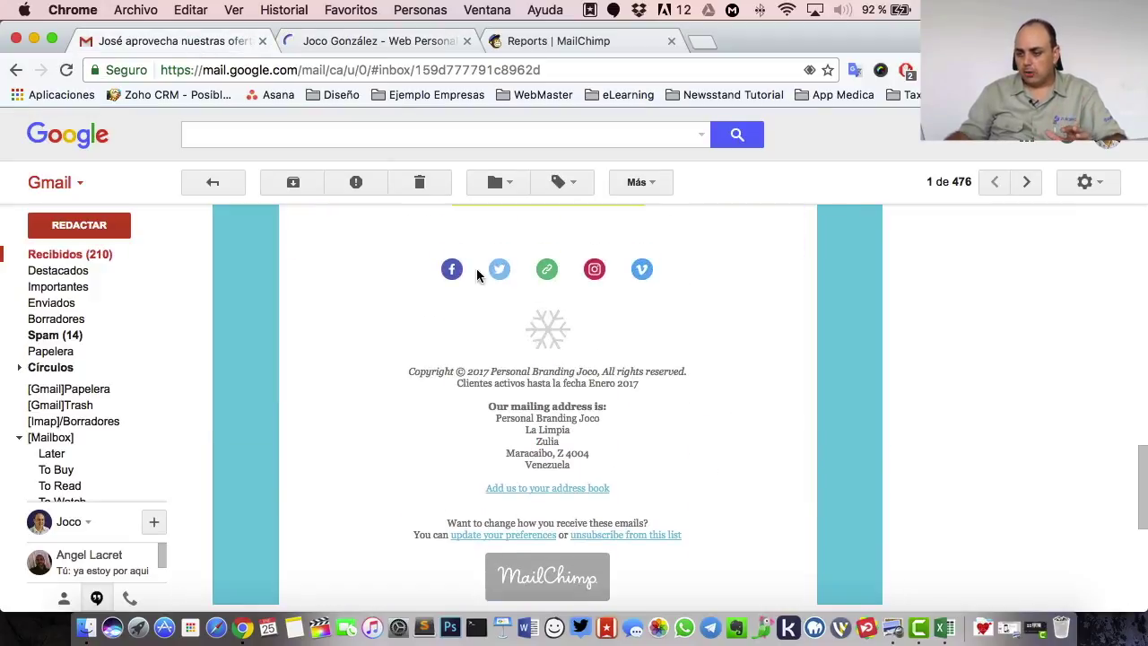
{"action": "left_click", "coordinate": [453, 268]}
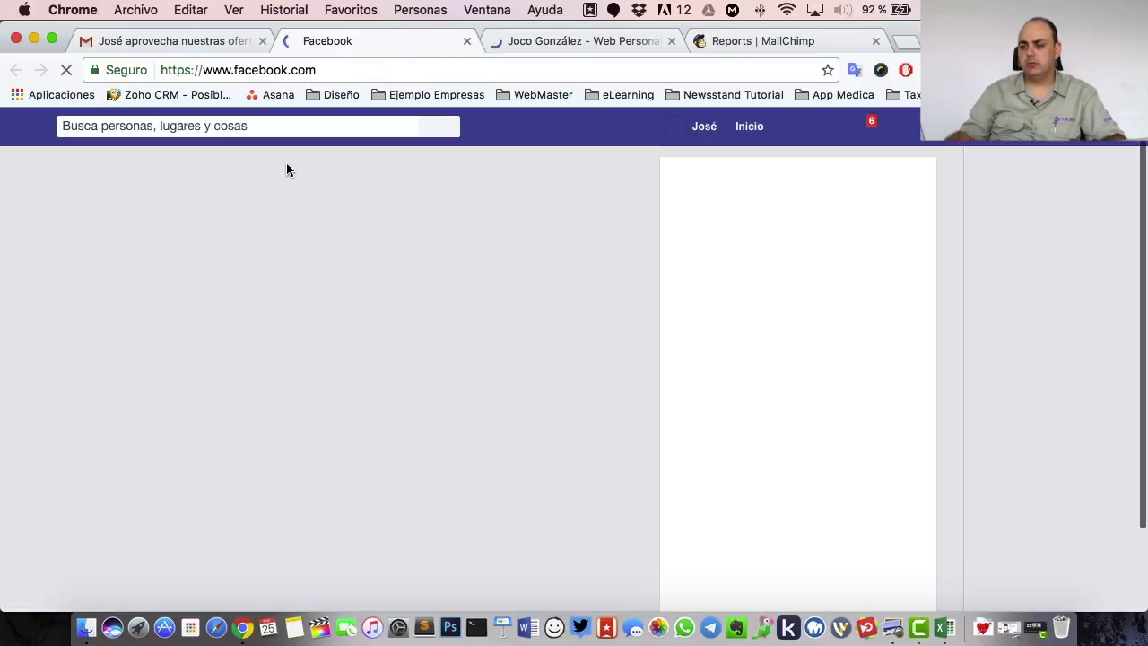
{"action": "key", "text": "super+w"}
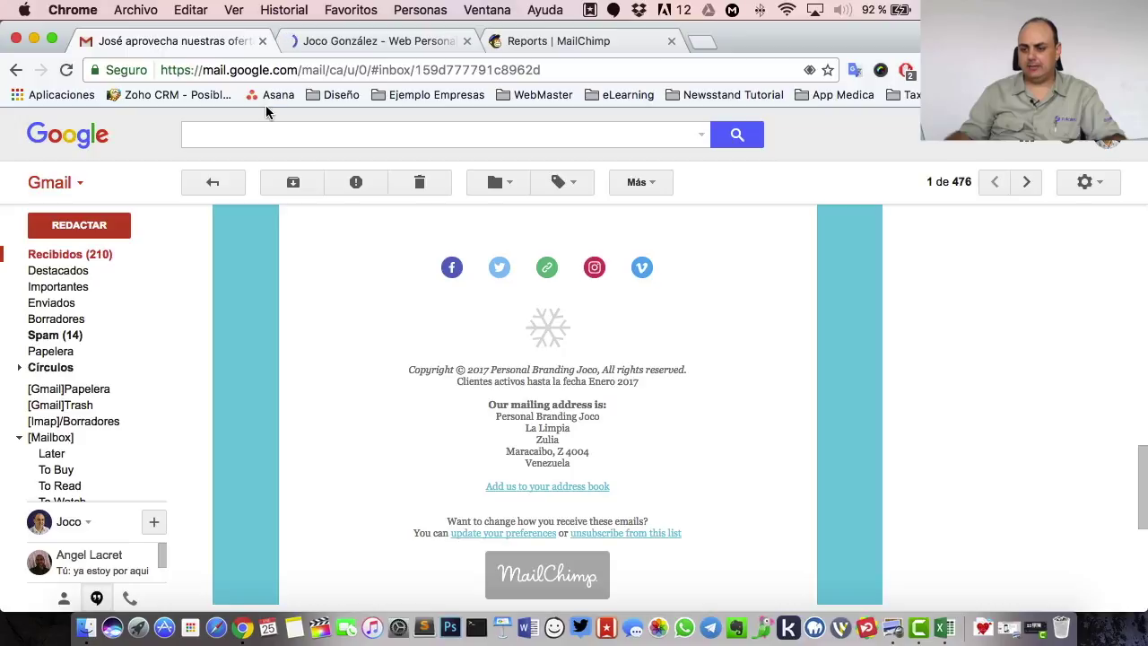
{"action": "scroll", "coordinate": [703, 371], "scroll_direction": "down", "scroll_amount": 5}
{"action": "scroll", "coordinate": [702, 371], "scroll_direction": "up", "scroll_amount": 5}
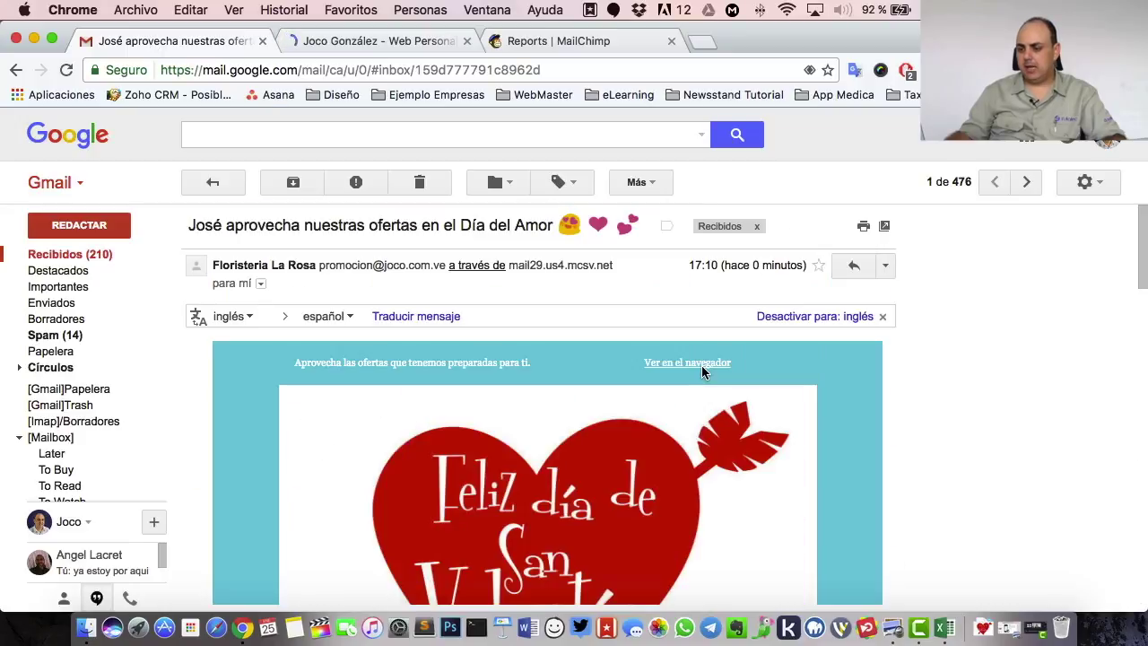
{"action": "left_click", "coordinate": [565, 45]}
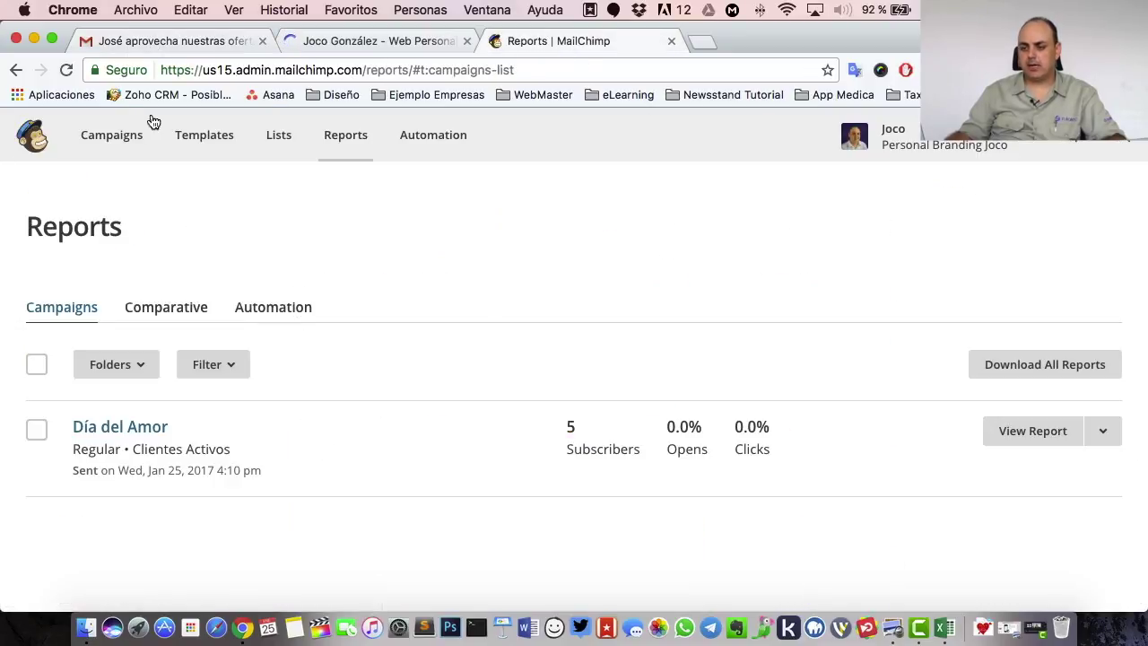
- Reload Reports to show Día del Amor's 20% opens and clicks, then open its report
{"action": "left_click", "coordinate": [70, 78]}
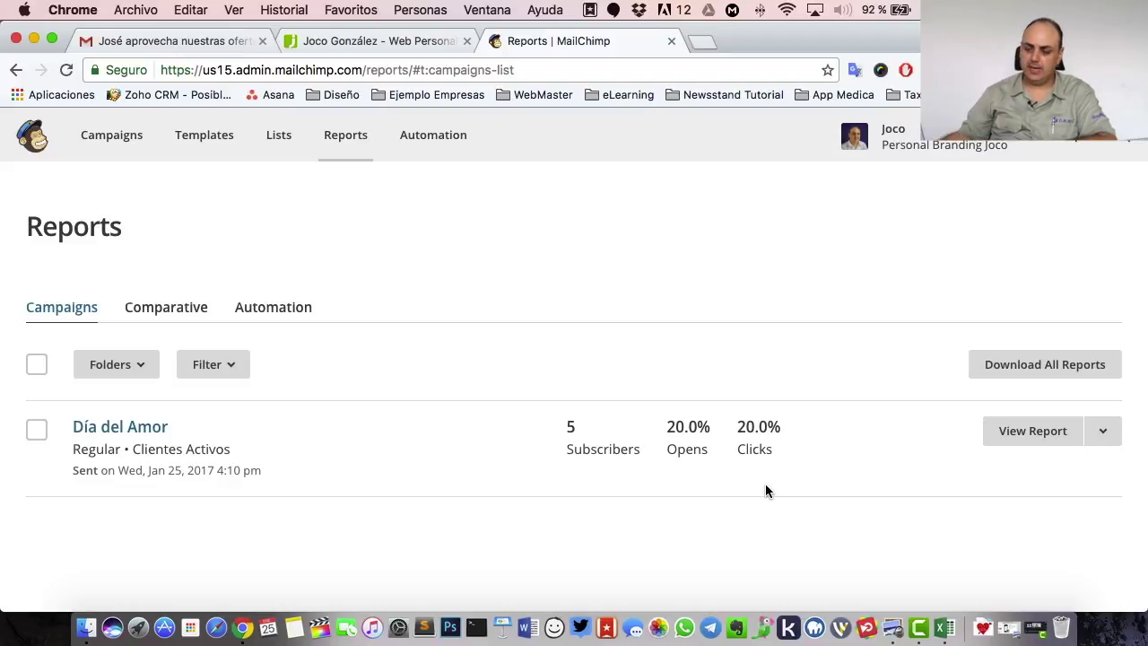
{"action": "left_click", "coordinate": [993, 441]}
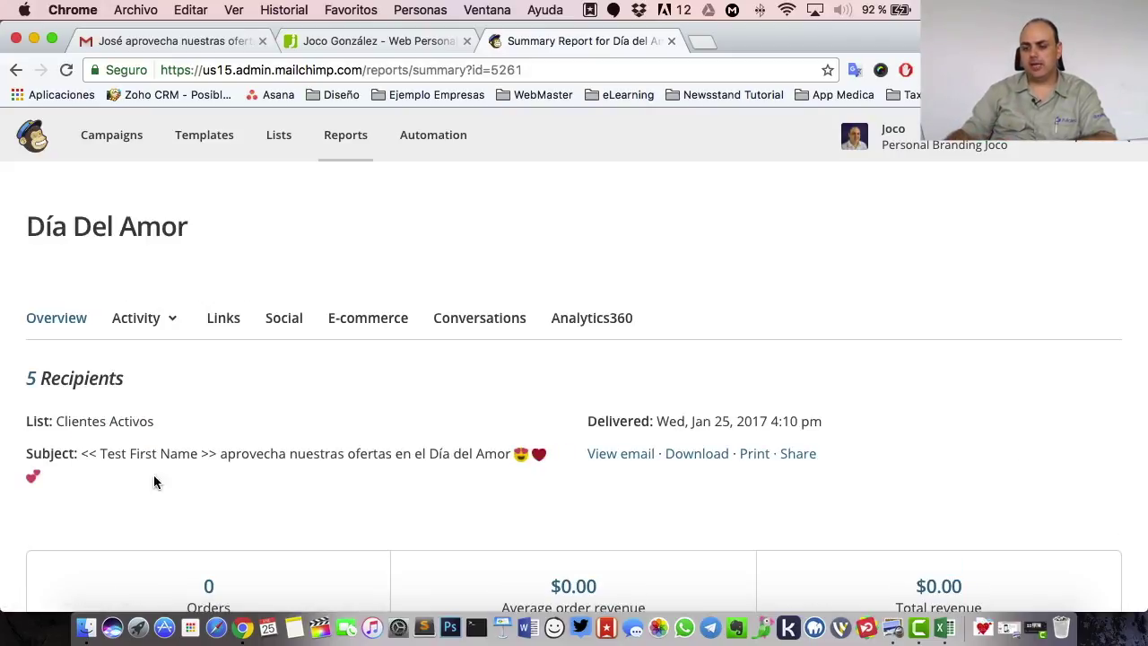
- Scroll through the Día Del Amor overview statistics
{"action": "scroll", "coordinate": [344, 457], "scroll_direction": "down", "scroll_amount": 5}
{"action": "scroll", "coordinate": [345, 456], "scroll_direction": "down", "scroll_amount": 1}
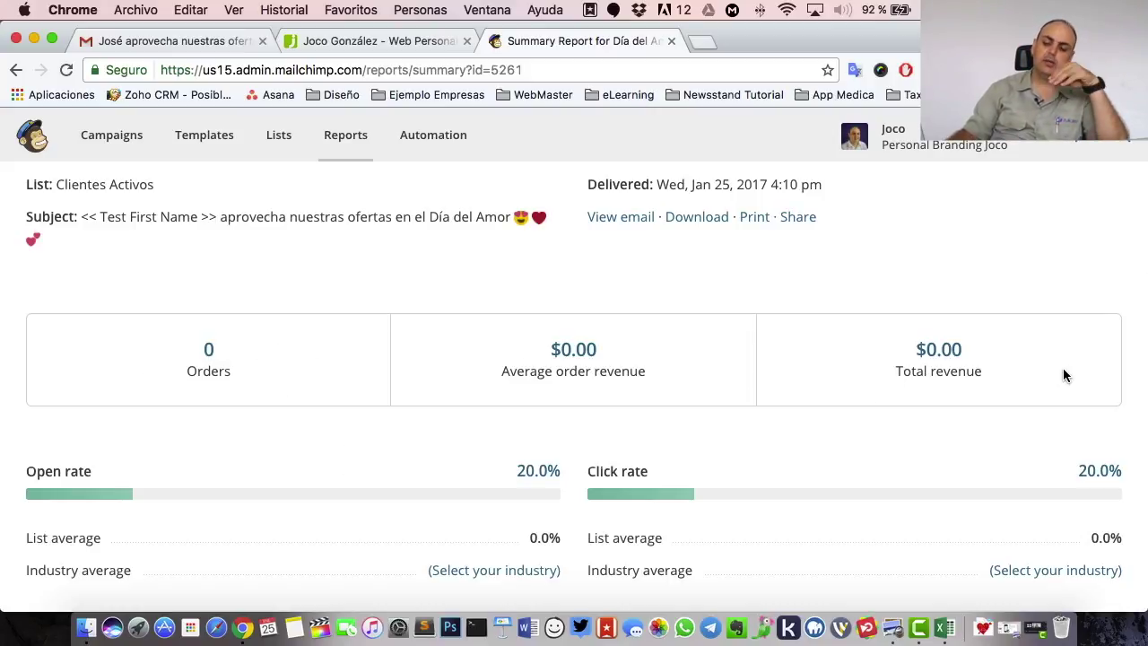
{"action": "scroll", "coordinate": [791, 404], "scroll_direction": "down", "scroll_amount": 5}
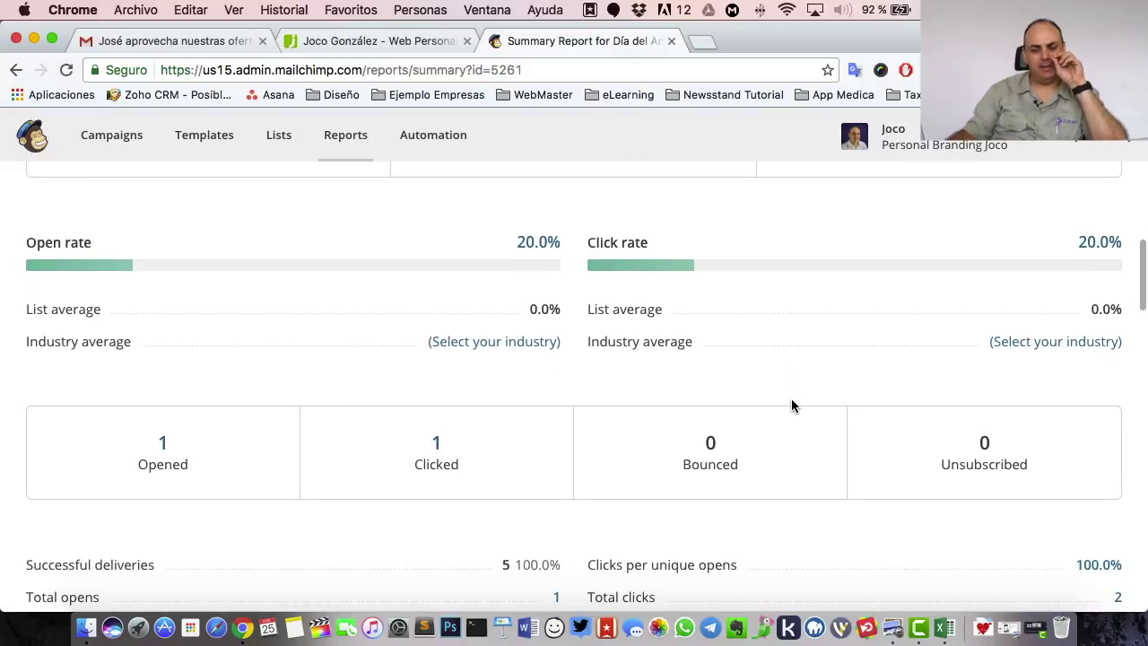
{"action": "scroll", "coordinate": [791, 404], "scroll_direction": "down", "scroll_amount": 3}
{"action": "scroll", "coordinate": [791, 405], "scroll_direction": "up", "scroll_amount": 2}
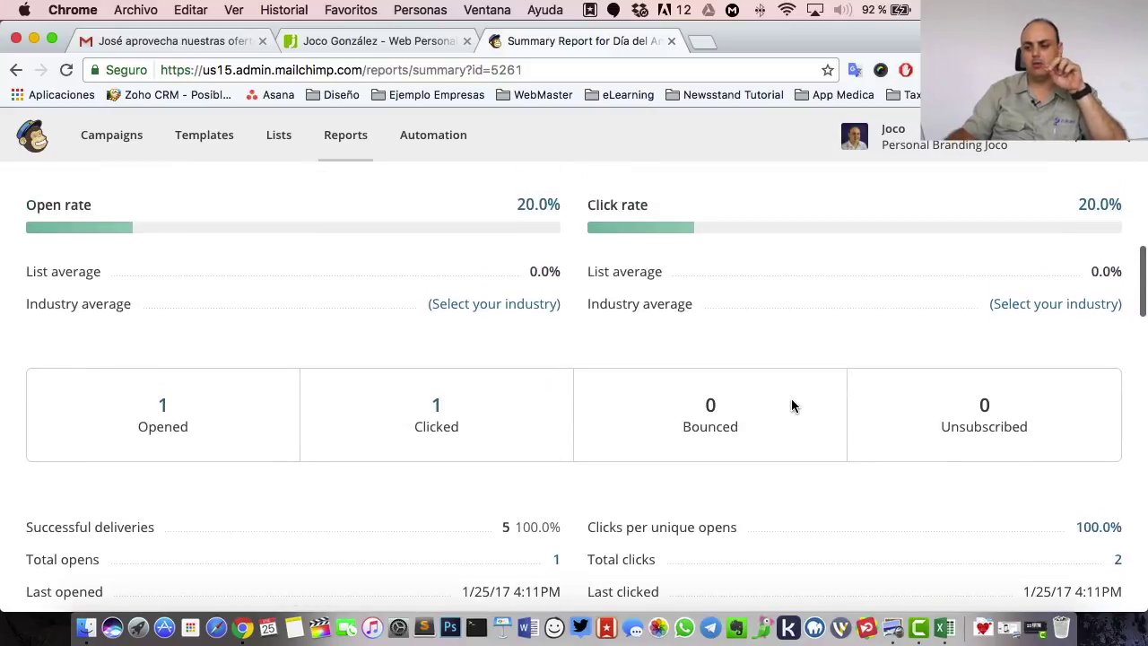
{"action": "scroll", "coordinate": [791, 405], "scroll_direction": "down", "scroll_amount": 1}
{"action": "scroll", "coordinate": [791, 405], "scroll_direction": "up", "scroll_amount": 2}
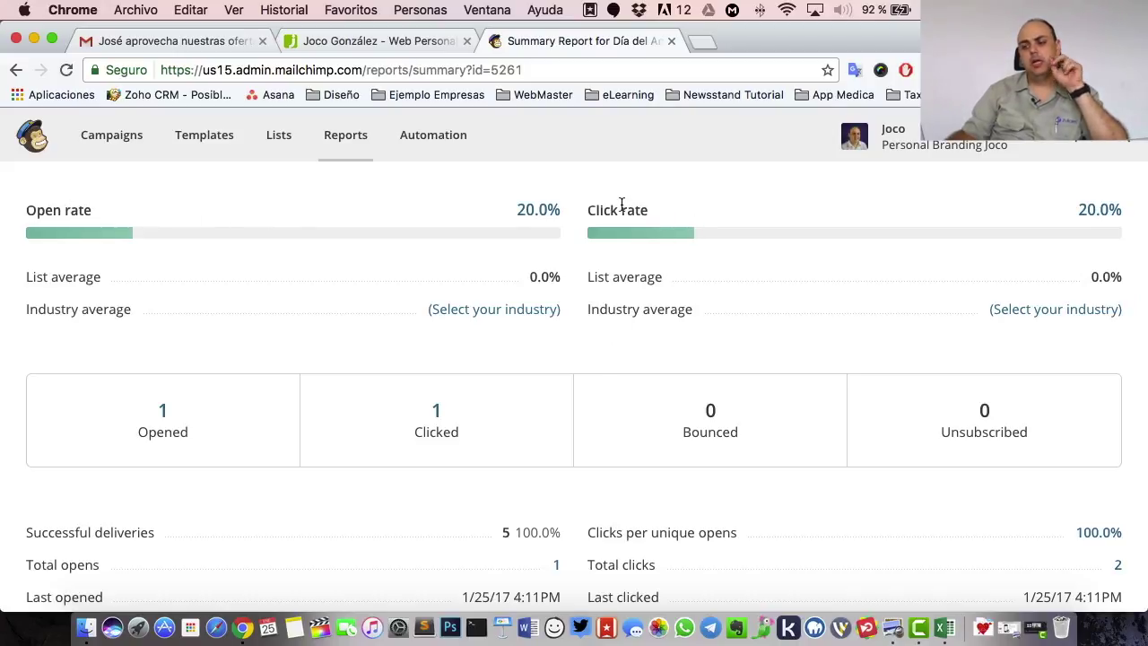
{"action": "scroll", "coordinate": [196, 428], "scroll_direction": "down", "scroll_amount": 2}
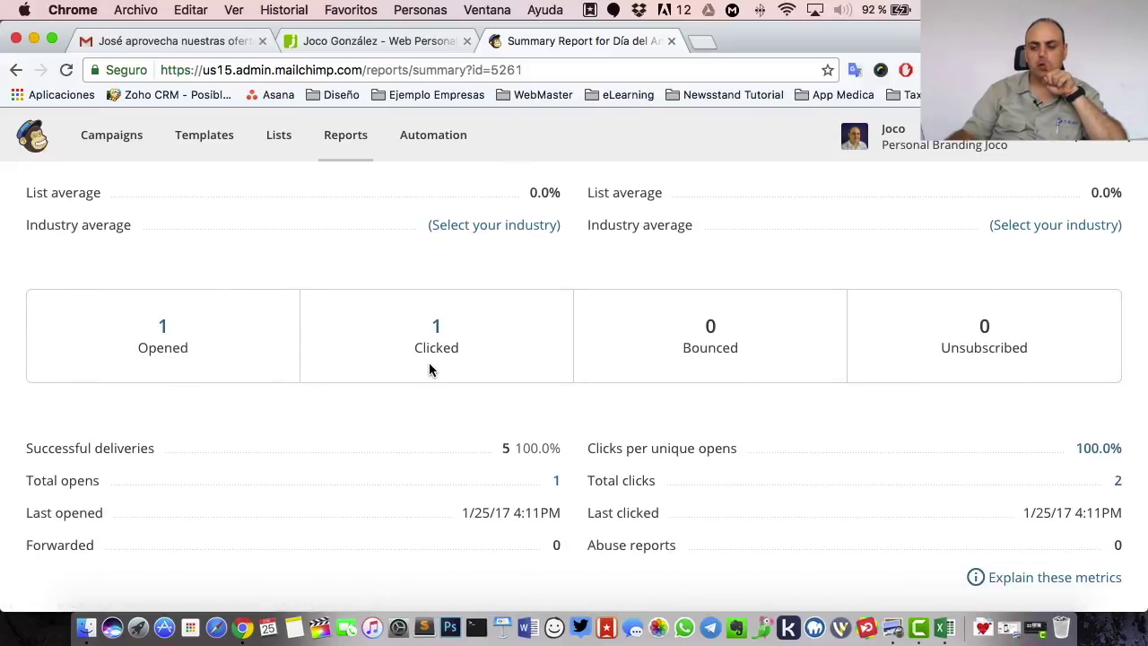
{"action": "scroll", "coordinate": [429, 362], "scroll_direction": "down", "scroll_amount": 4}
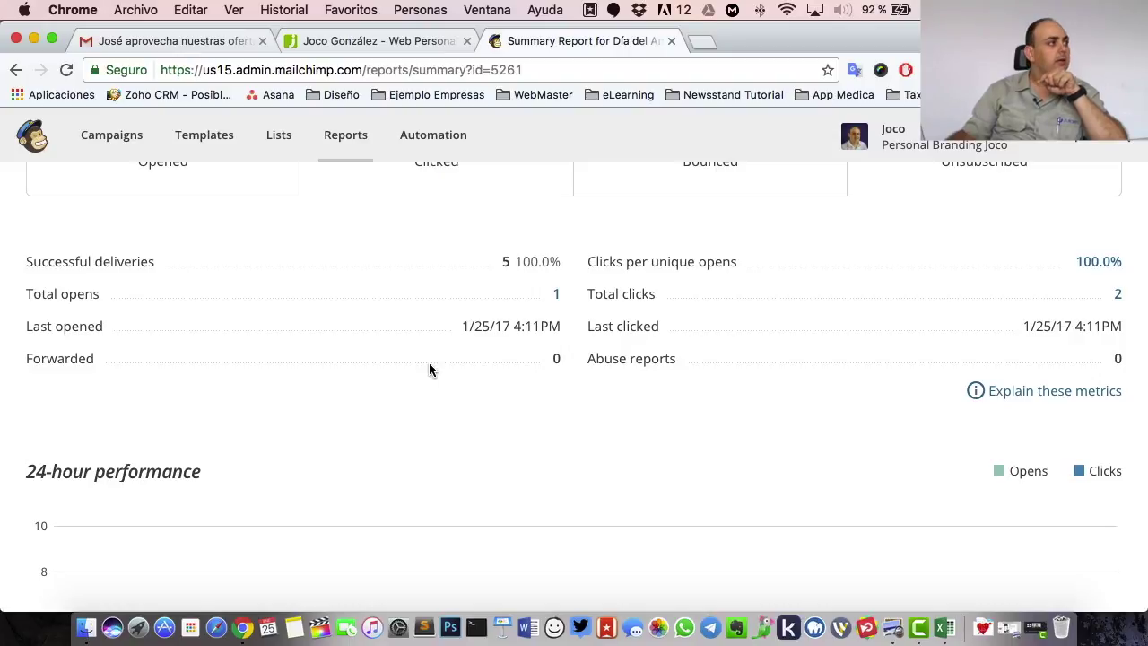
- Reload the summary report twice until it shows 2 opens and a 40% open rate
{"action": "left_click", "coordinate": [74, 74]}
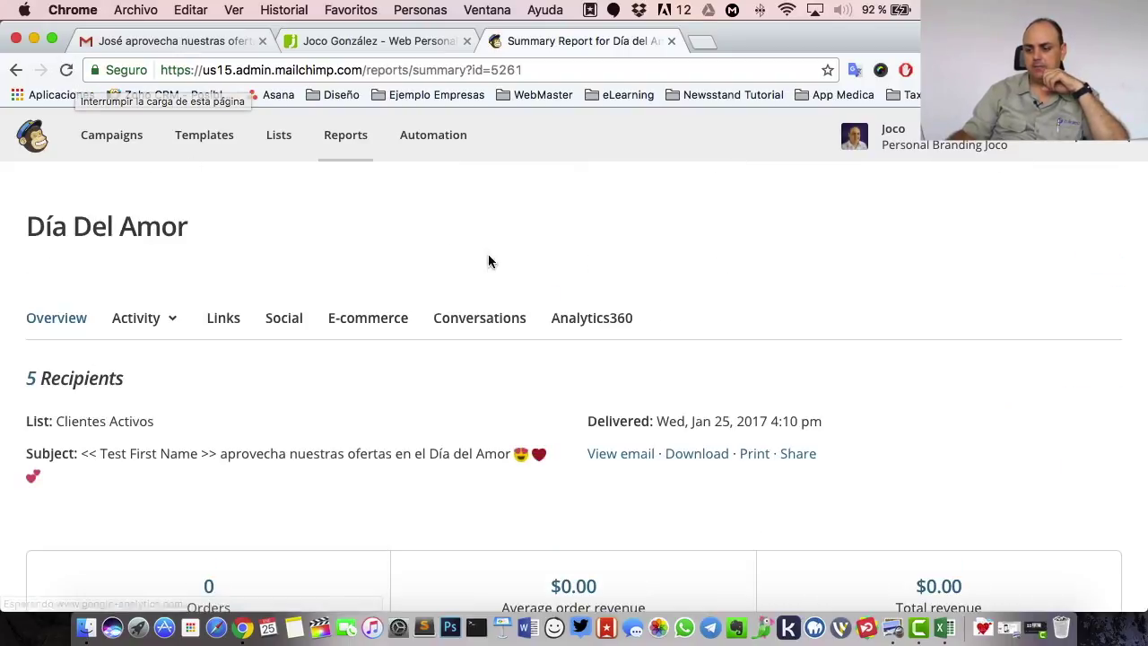
{"action": "scroll", "coordinate": [487, 261], "scroll_direction": "down", "scroll_amount": 3}
{"action": "scroll", "coordinate": [508, 261], "scroll_direction": "down", "scroll_amount": 8}
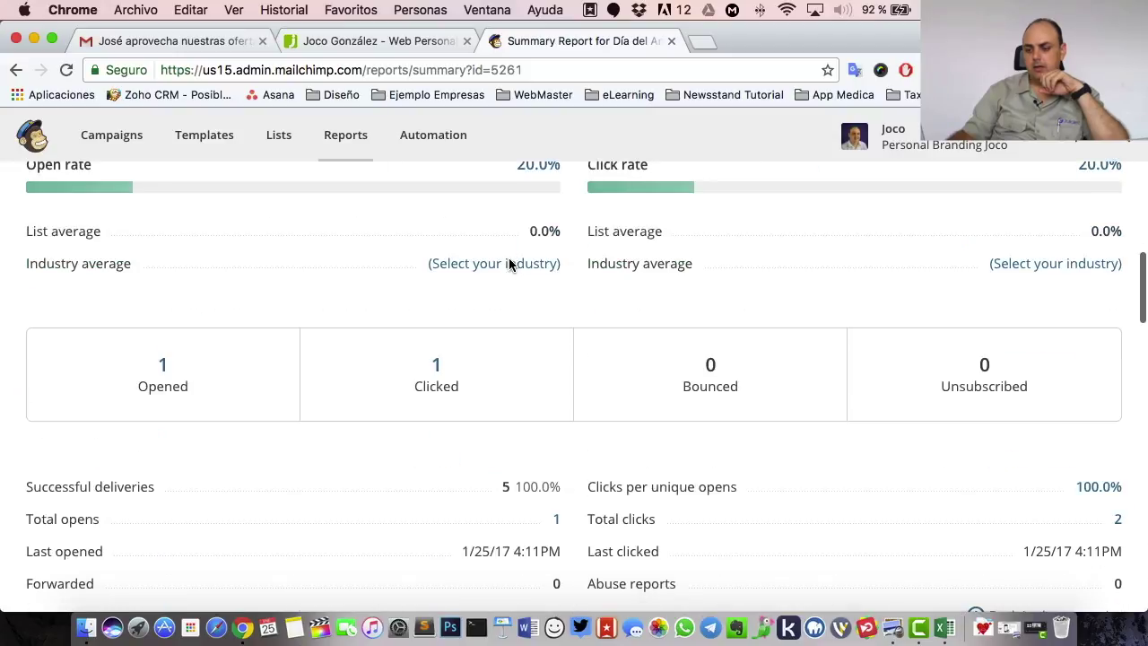
{"action": "left_click", "coordinate": [63, 72]}
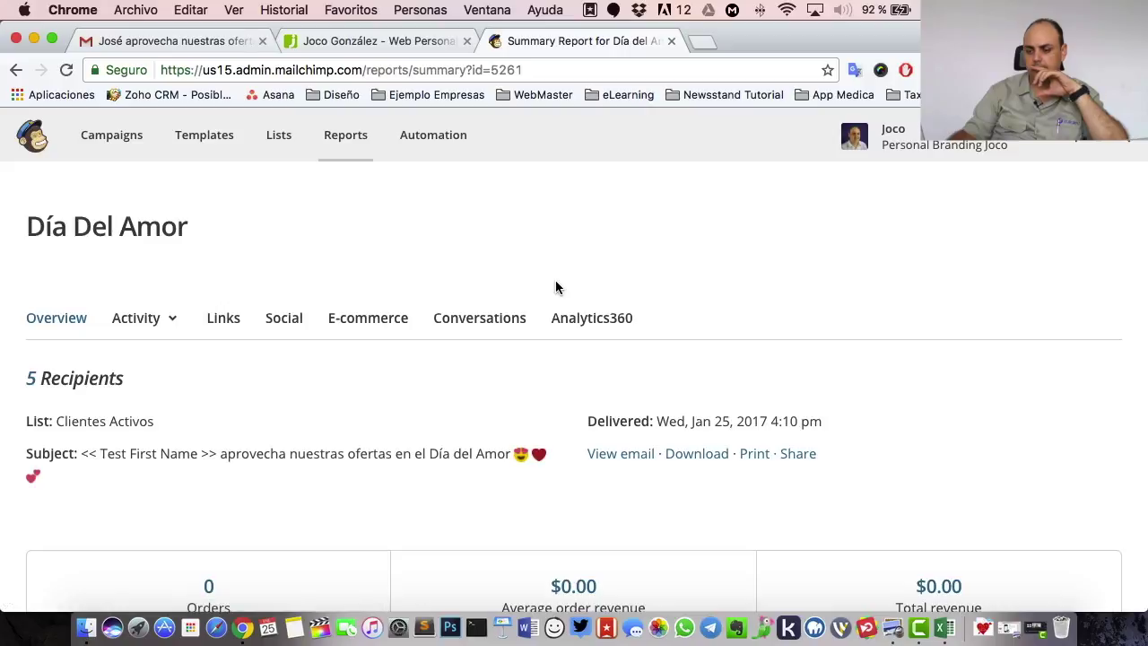
{"action": "scroll", "coordinate": [555, 287], "scroll_direction": "down", "scroll_amount": 10}
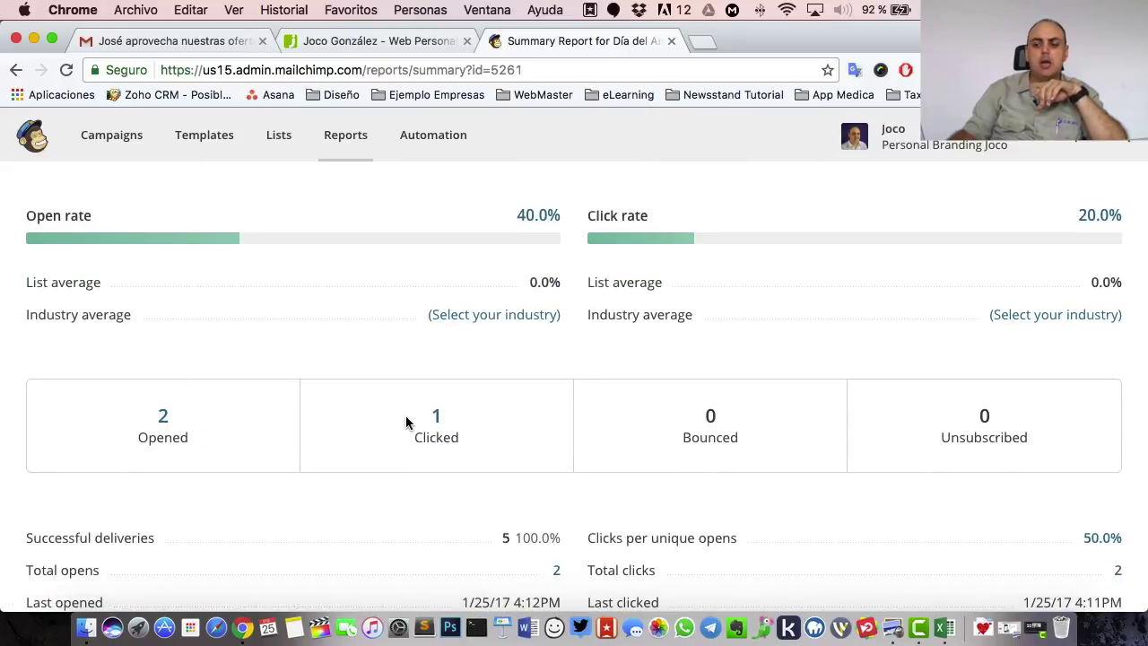
{"action": "scroll", "coordinate": [405, 423], "scroll_direction": "down", "scroll_amount": 2}
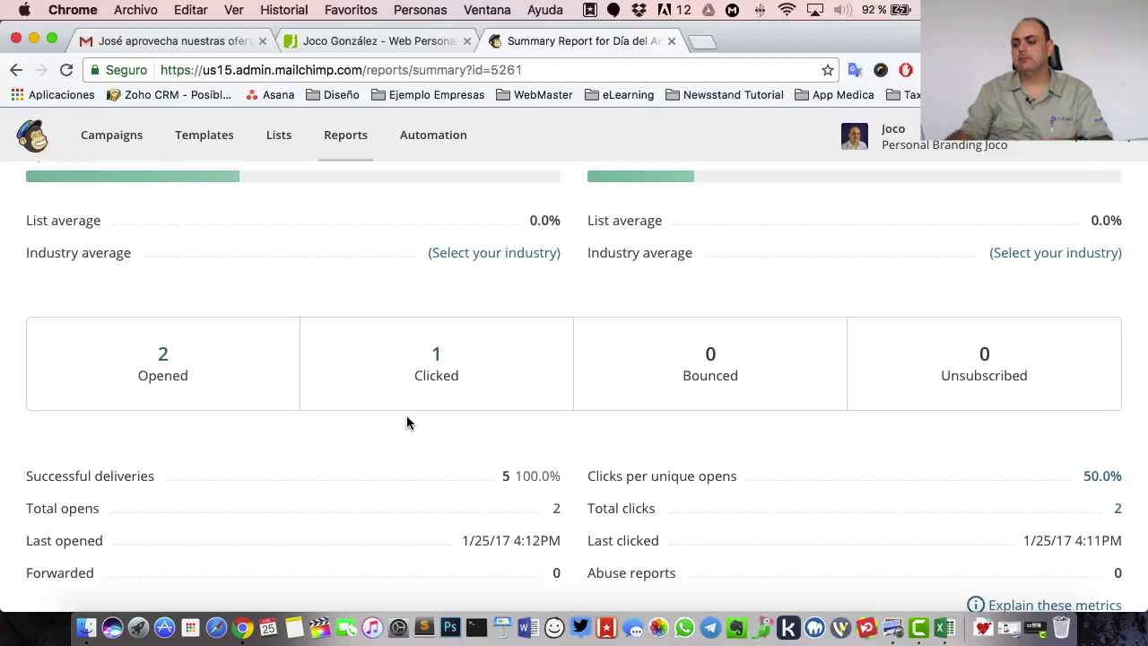
{"action": "scroll", "coordinate": [413, 419], "scroll_direction": "down", "scroll_amount": 2}
{"action": "scroll", "coordinate": [377, 395], "scroll_direction": "up", "scroll_amount": 1}
{"action": "left_click", "coordinate": [164, 304]}
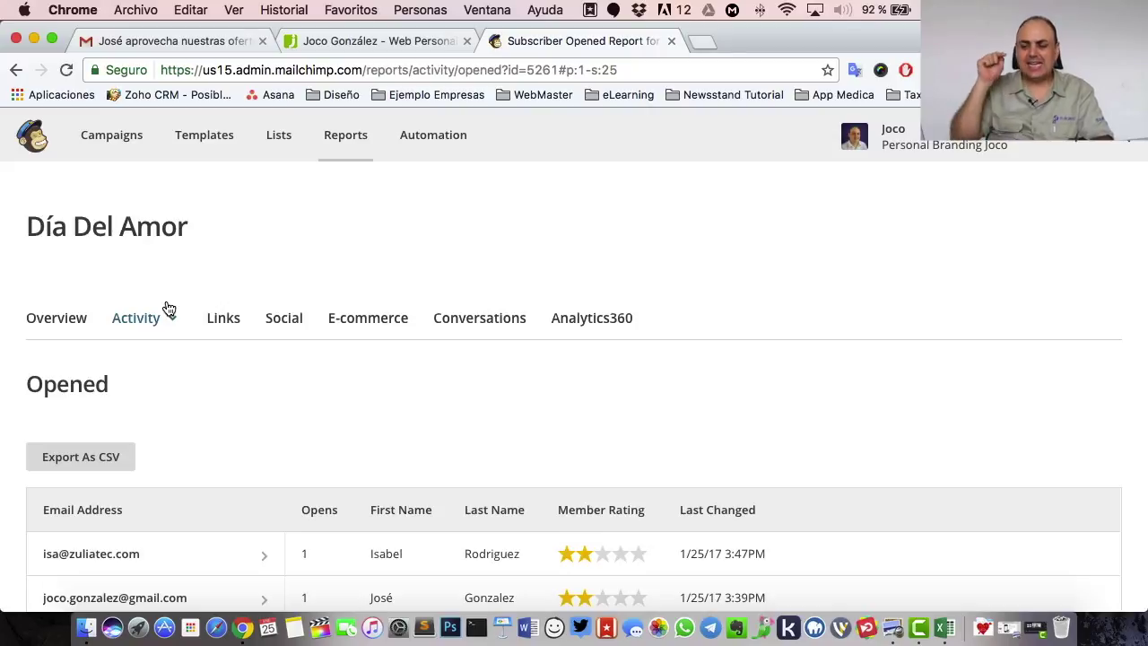
{"action": "scroll", "coordinate": [272, 335], "scroll_direction": "down", "scroll_amount": 3}
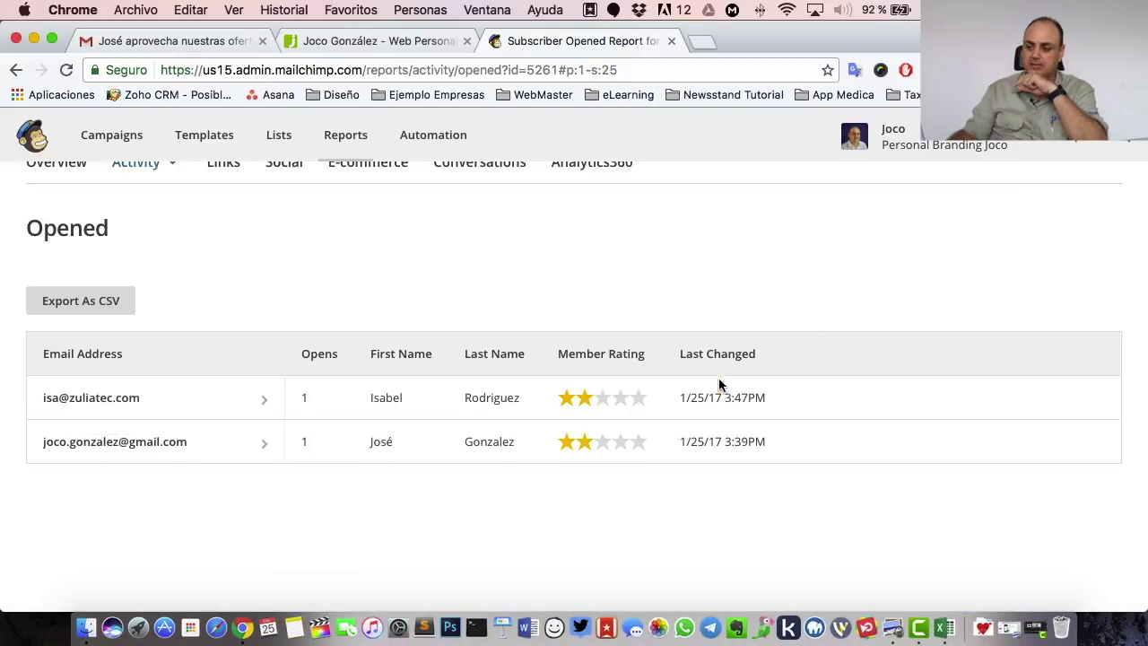
{"action": "scroll", "coordinate": [664, 384], "scroll_direction": "up", "scroll_amount": 3}
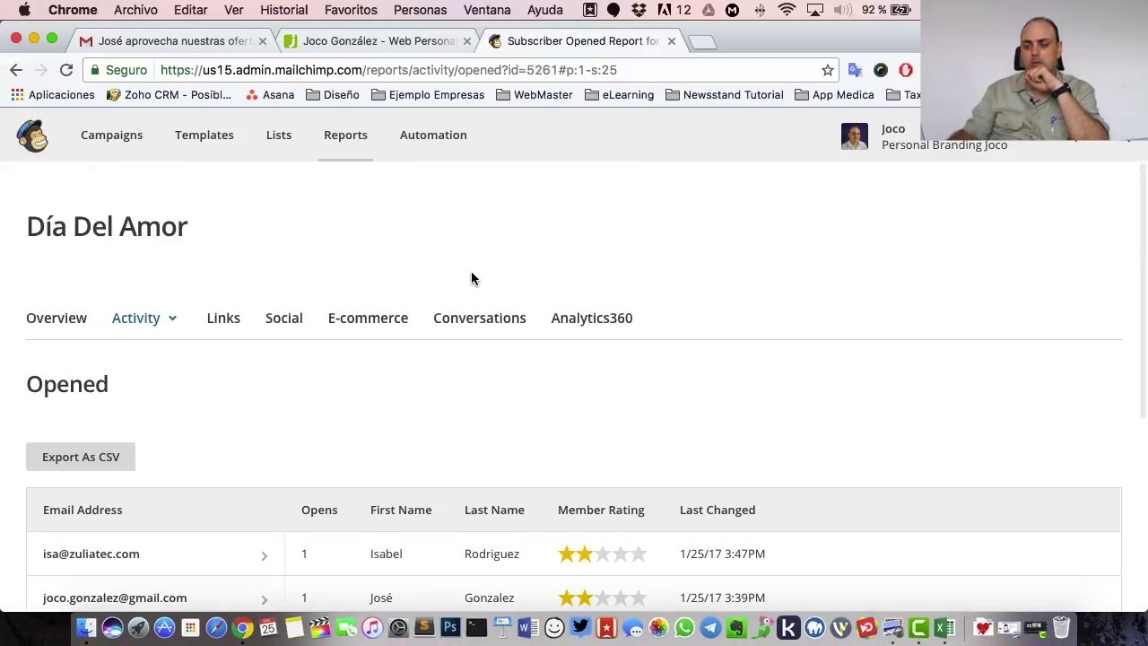
{"action": "left_click", "coordinate": [16, 69]}
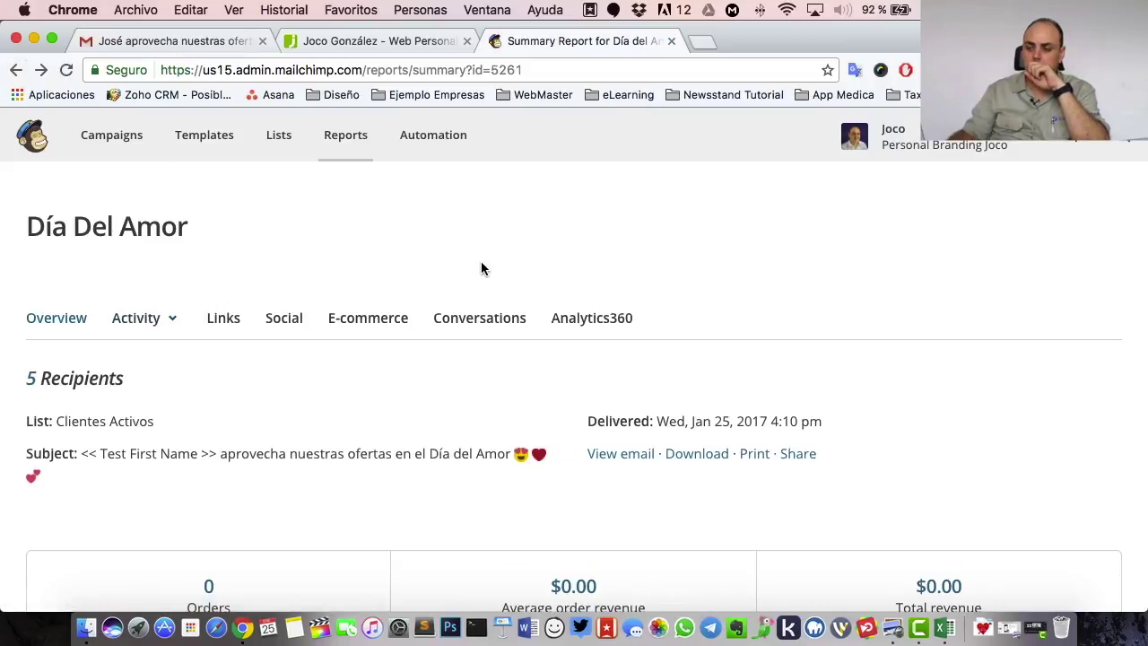
{"action": "scroll", "coordinate": [567, 299], "scroll_direction": "down", "scroll_amount": 5}
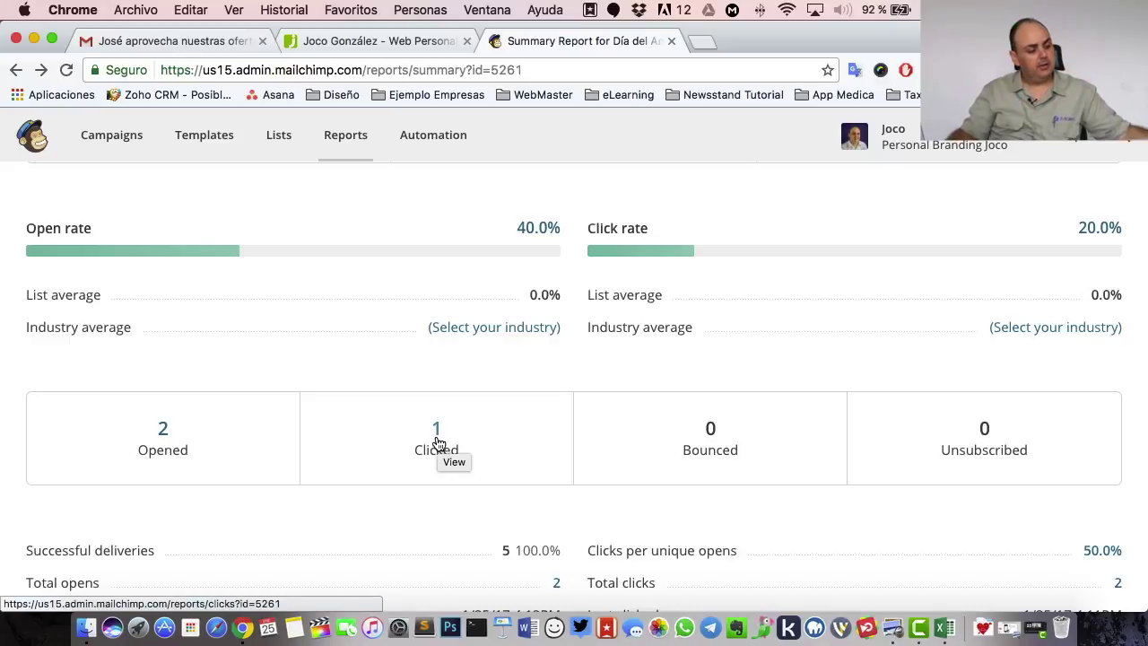
- Open the Clicked links list to see which Día Del Amor links were clicked
{"action": "left_click", "coordinate": [437, 430]}
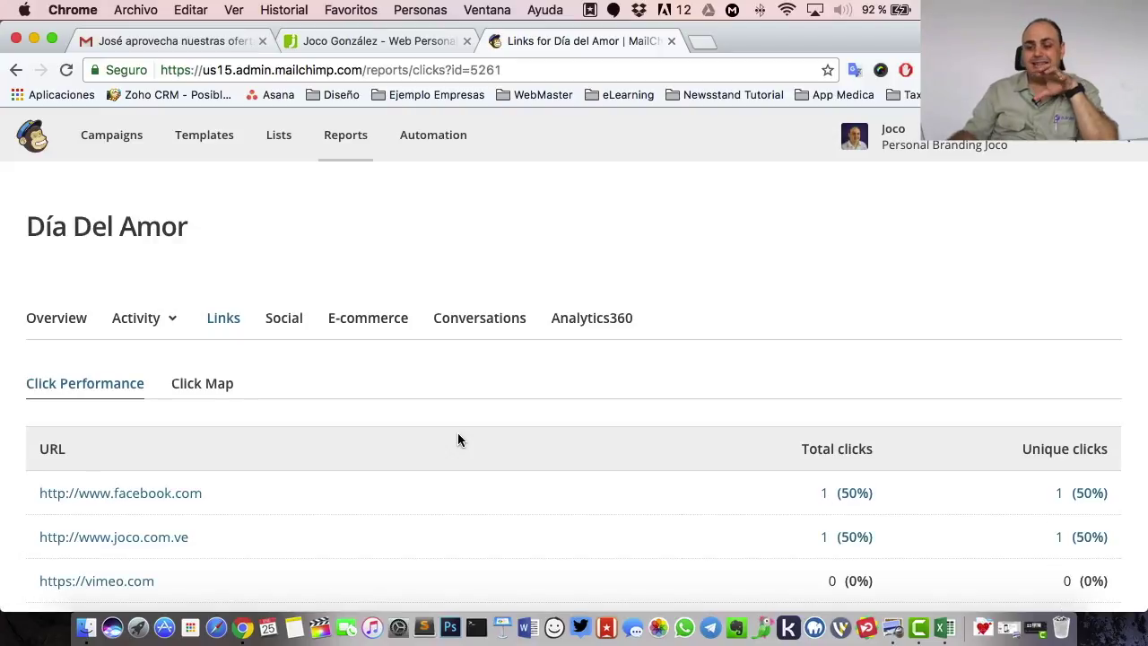
{"action": "scroll", "coordinate": [458, 438], "scroll_direction": "down", "scroll_amount": 5}
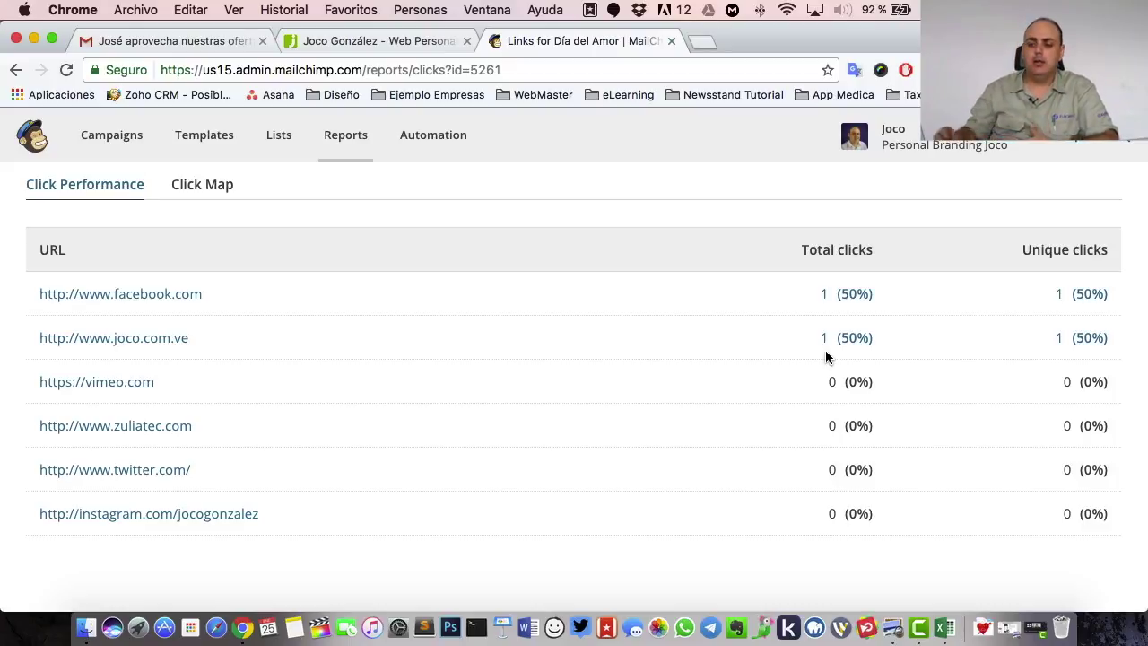
{"action": "scroll", "coordinate": [633, 431], "scroll_direction": "up", "scroll_amount": 3}
{"action": "scroll", "coordinate": [672, 402], "scroll_direction": "down", "scroll_amount": 4}
{"action": "scroll", "coordinate": [672, 402], "scroll_direction": "up", "scroll_amount": 4}
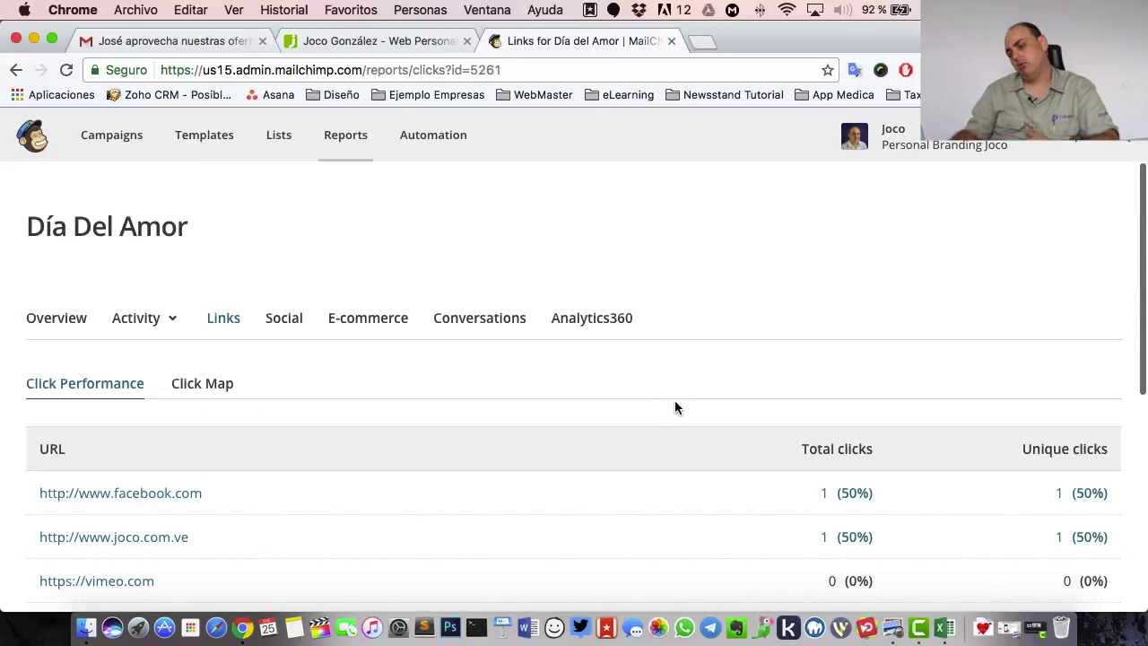
- Return to the campaign overview and switch to the received email in Gmail
{"action": "left_click", "coordinate": [59, 323]}
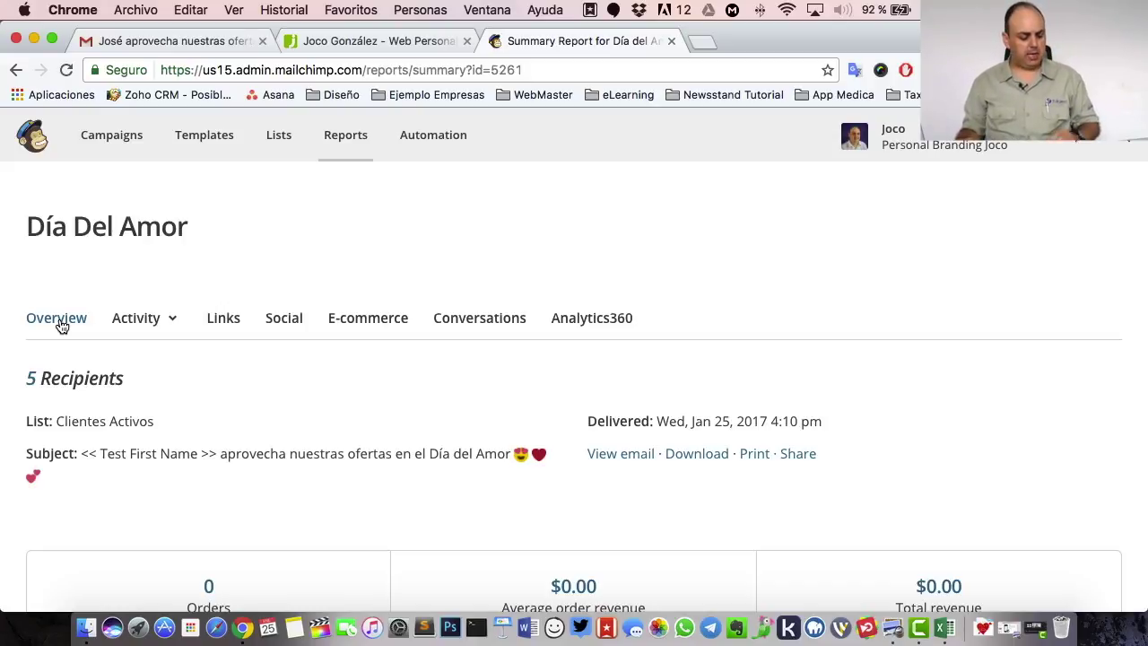
{"action": "scroll", "coordinate": [384, 363], "scroll_direction": "down", "scroll_amount": 5}
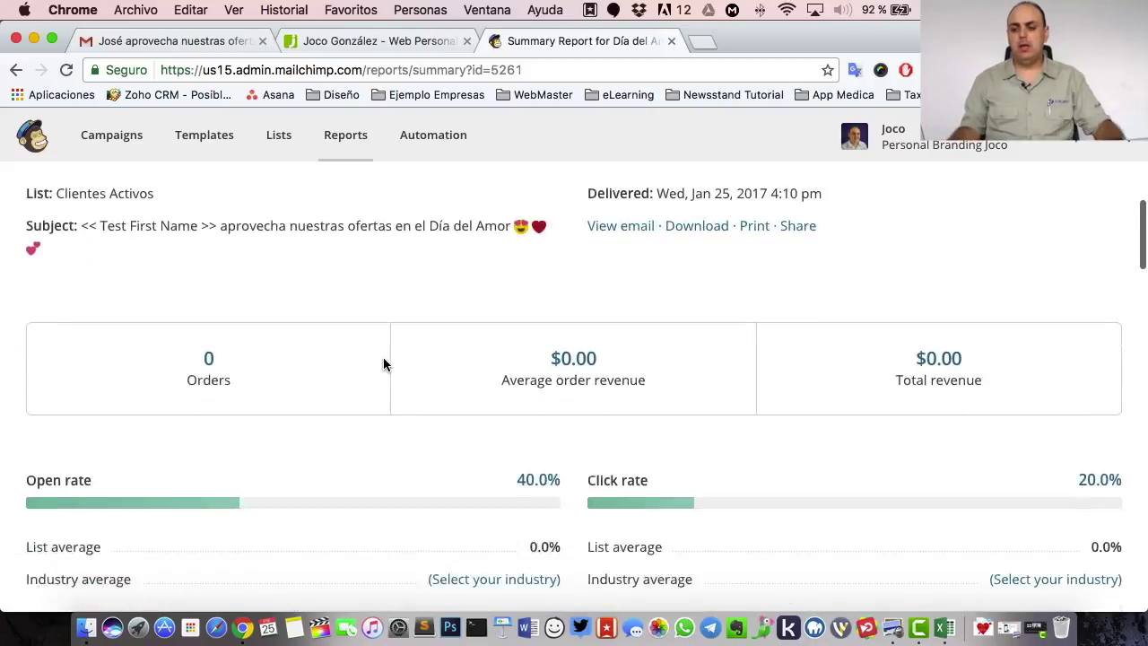
{"action": "left_click", "coordinate": [180, 41]}
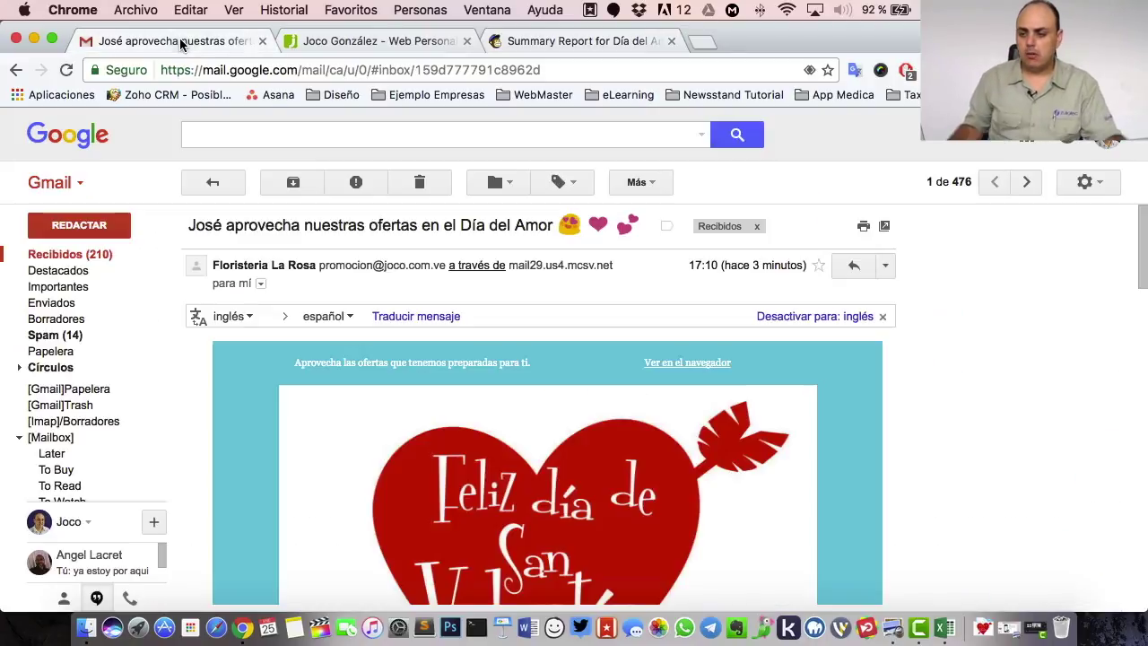
- Open the first Día del Amor offer email under Promociones and scroll through it
{"action": "left_click", "coordinate": [59, 254]}
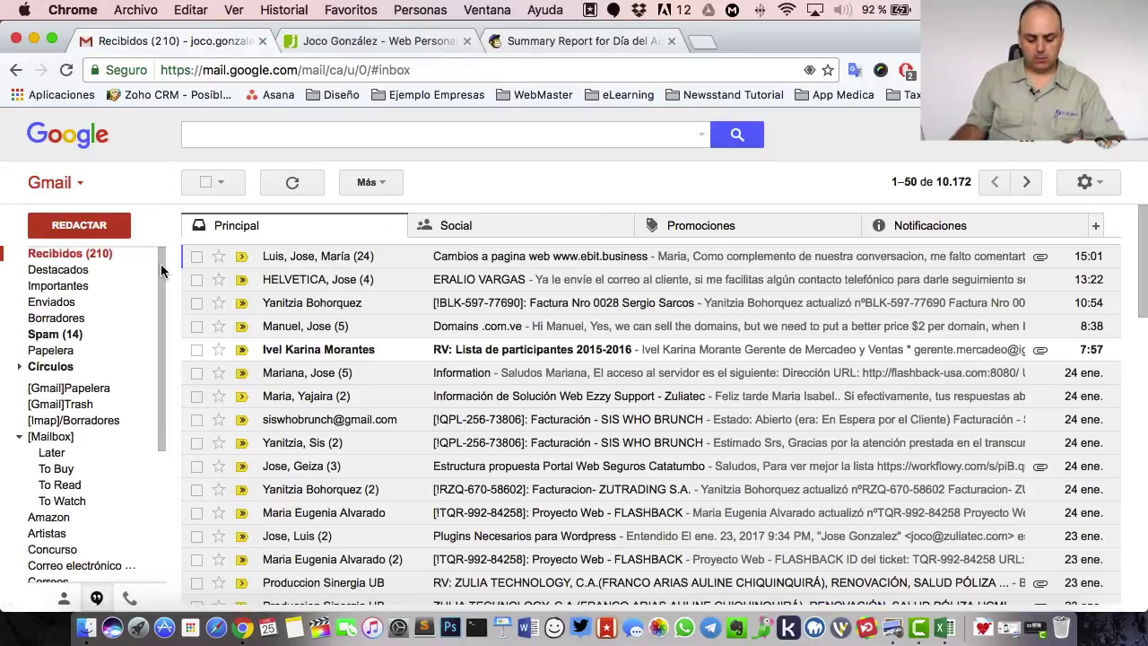
{"action": "scroll", "coordinate": [163, 269], "scroll_direction": "down", "scroll_amount": 1}
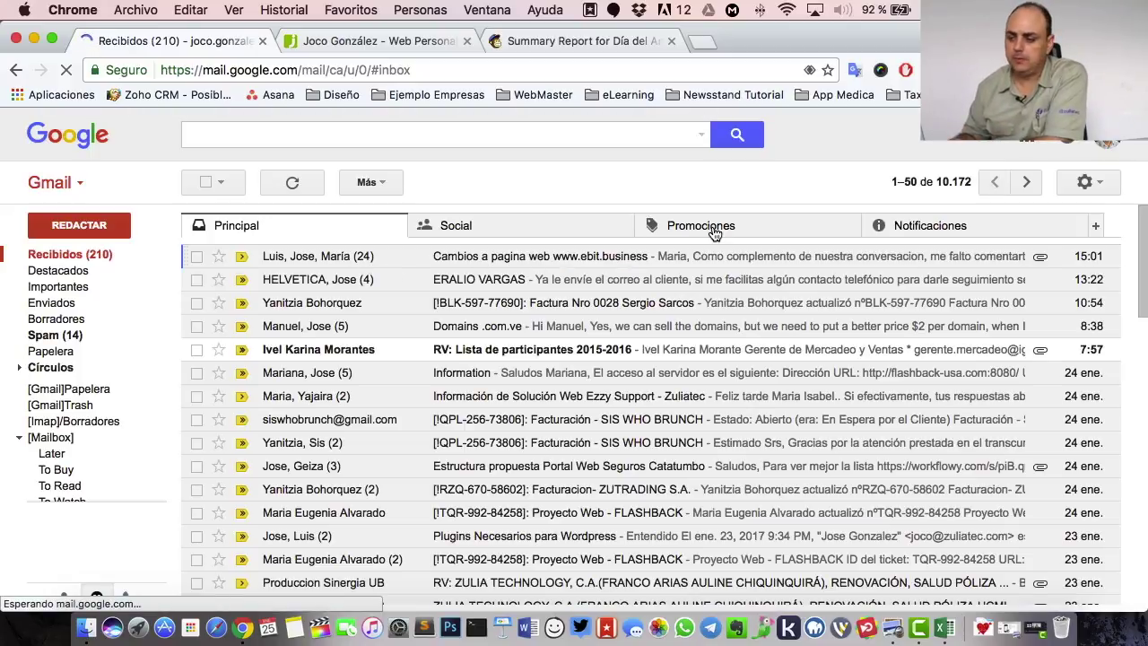
{"action": "left_click", "coordinate": [713, 233]}
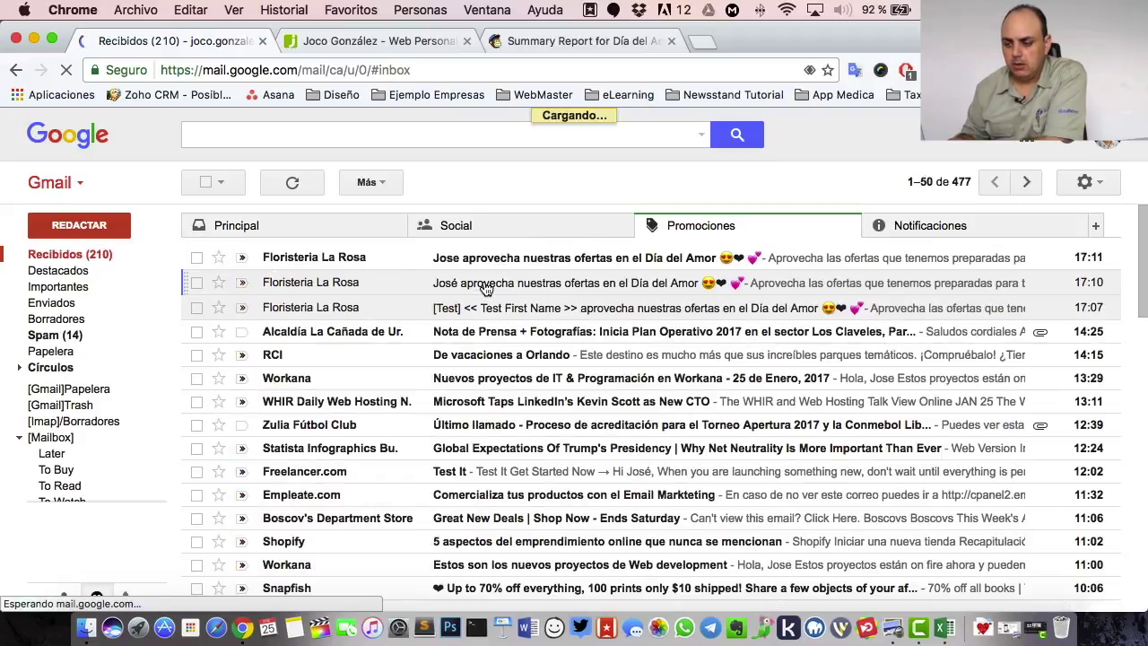
{"action": "left_click", "coordinate": [485, 287]}
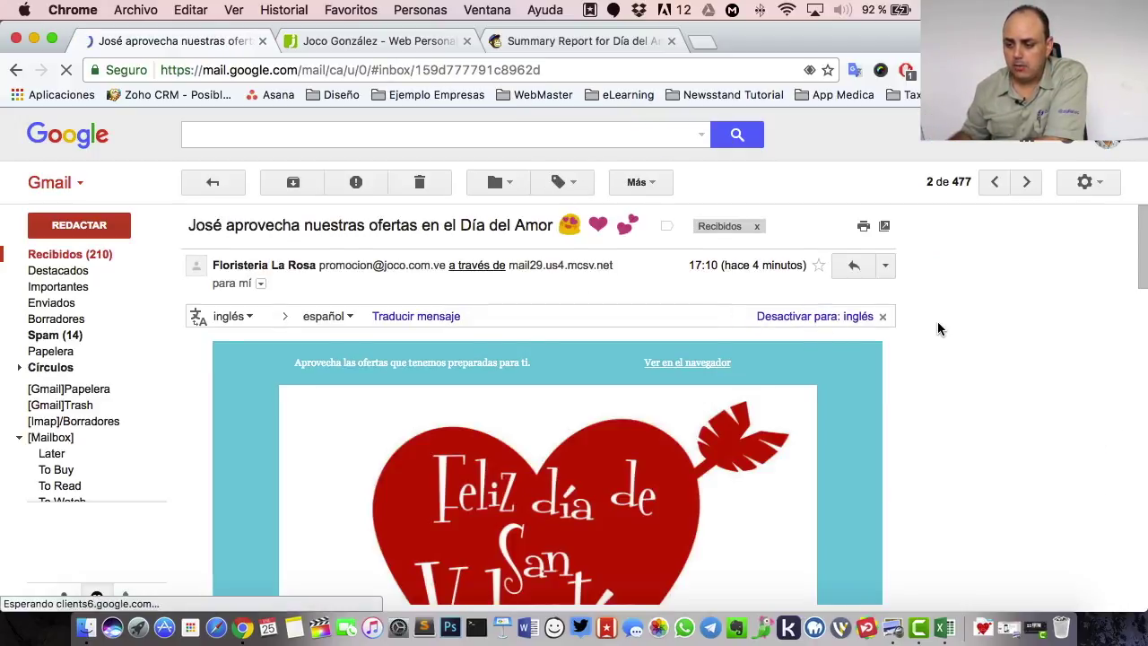
{"action": "scroll", "coordinate": [938, 327], "scroll_direction": "down", "scroll_amount": 15}
{"action": "scroll", "coordinate": [213, 177], "scroll_direction": "down", "scroll_amount": 5}
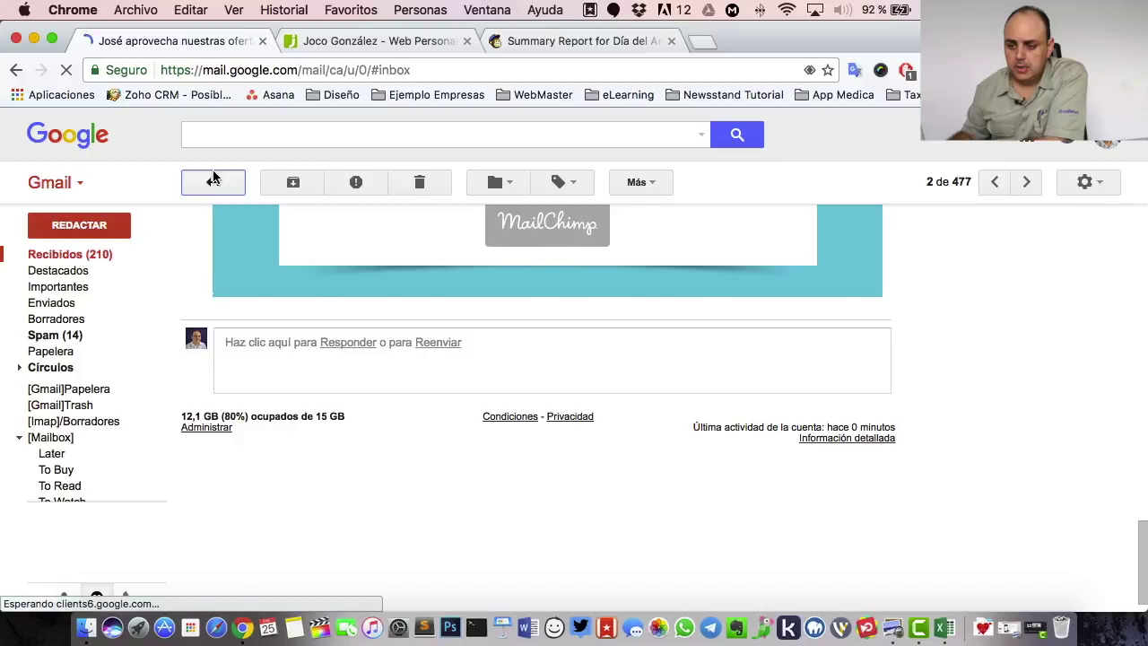
{"action": "left_click", "coordinate": [212, 182]}
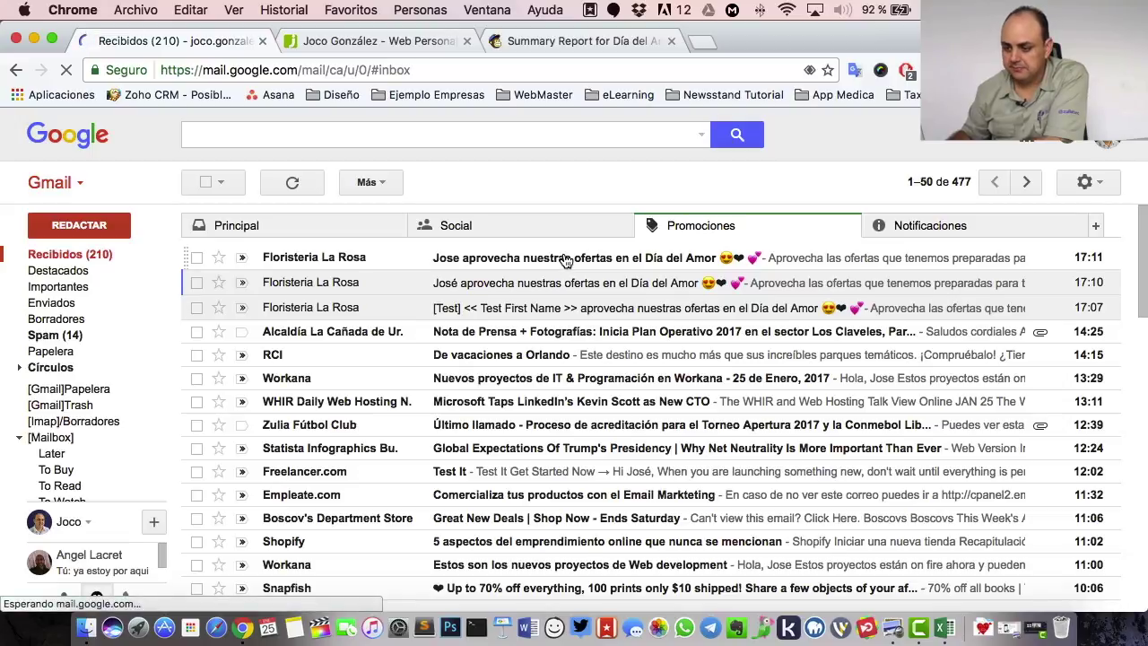
- Open the newest Floristeria La Rosa Día del Amor email, then return to Mailchimp's summary report
{"action": "left_click", "coordinate": [474, 257]}
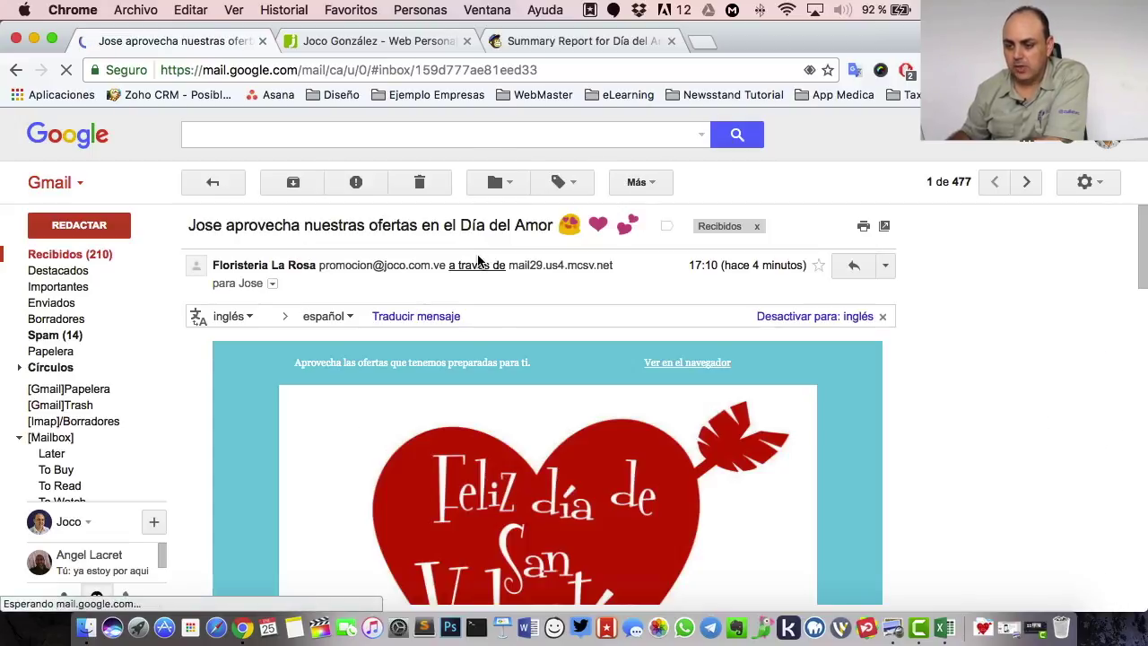
{"action": "scroll", "coordinate": [613, 378], "scroll_direction": "down", "scroll_amount": 10}
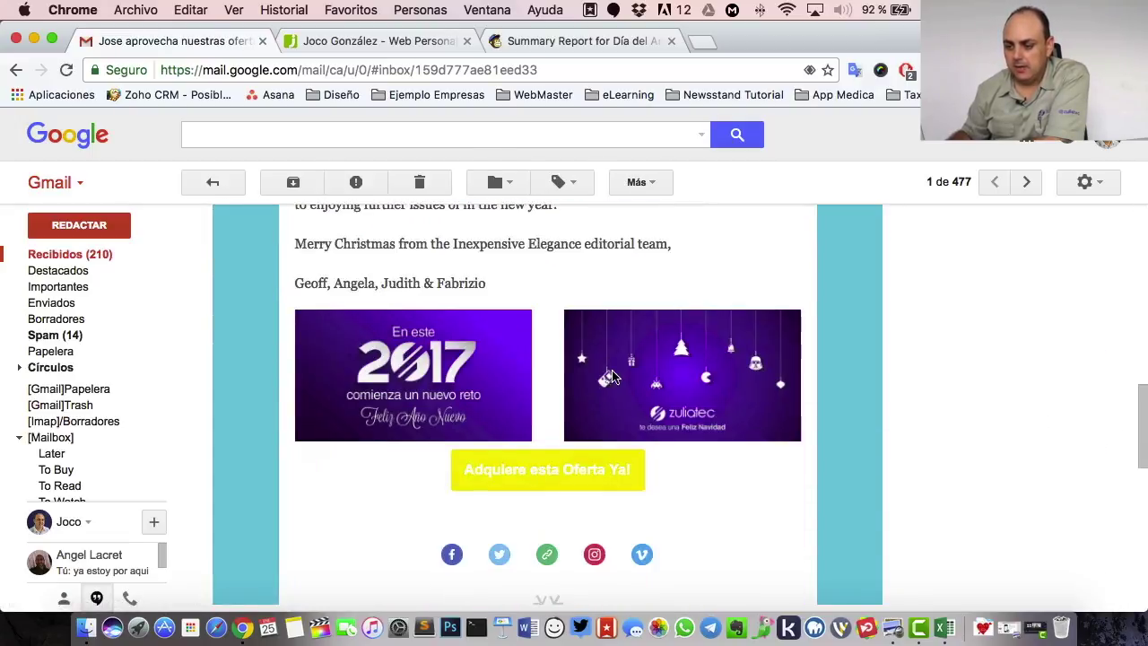
{"action": "scroll", "coordinate": [614, 378], "scroll_direction": "up", "scroll_amount": 10}
{"action": "scroll", "coordinate": [668, 359], "scroll_direction": "down", "scroll_amount": 8}
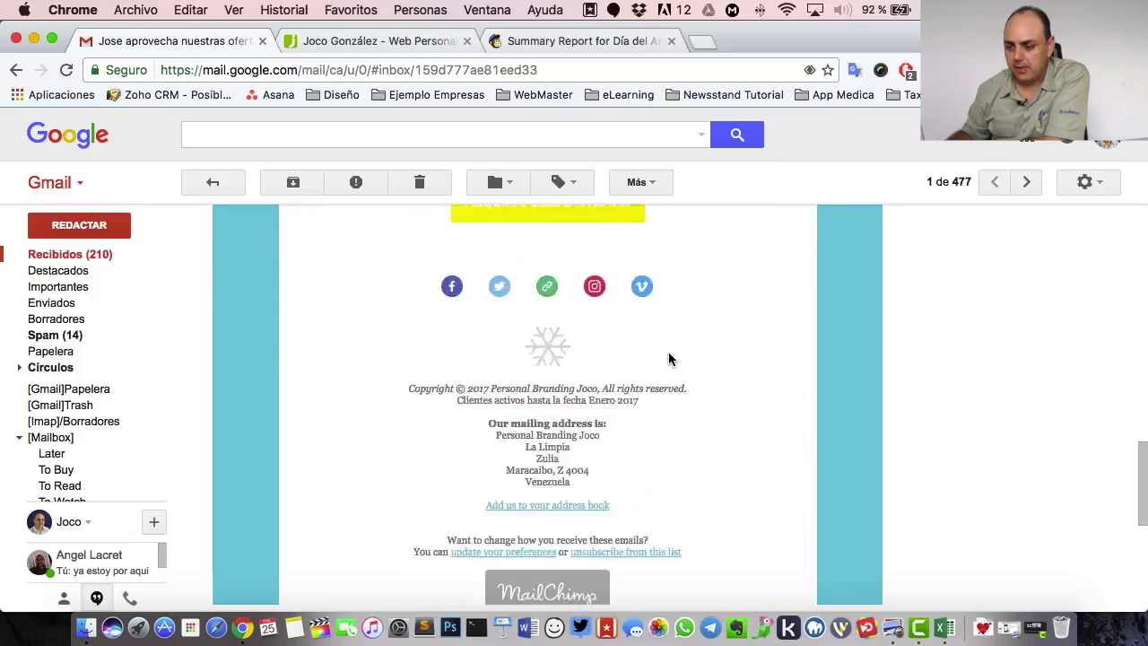
{"action": "scroll", "coordinate": [668, 359], "scroll_direction": "up", "scroll_amount": 8}
{"action": "left_click", "coordinate": [541, 45]}
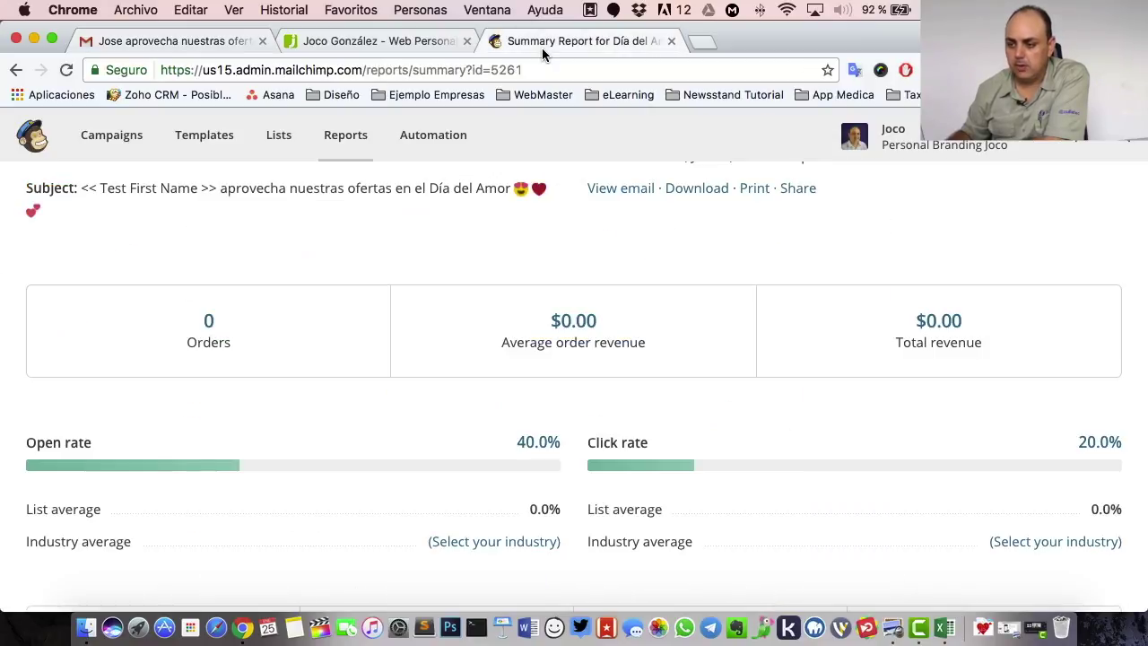
{"action": "left_click", "coordinate": [65, 70]}
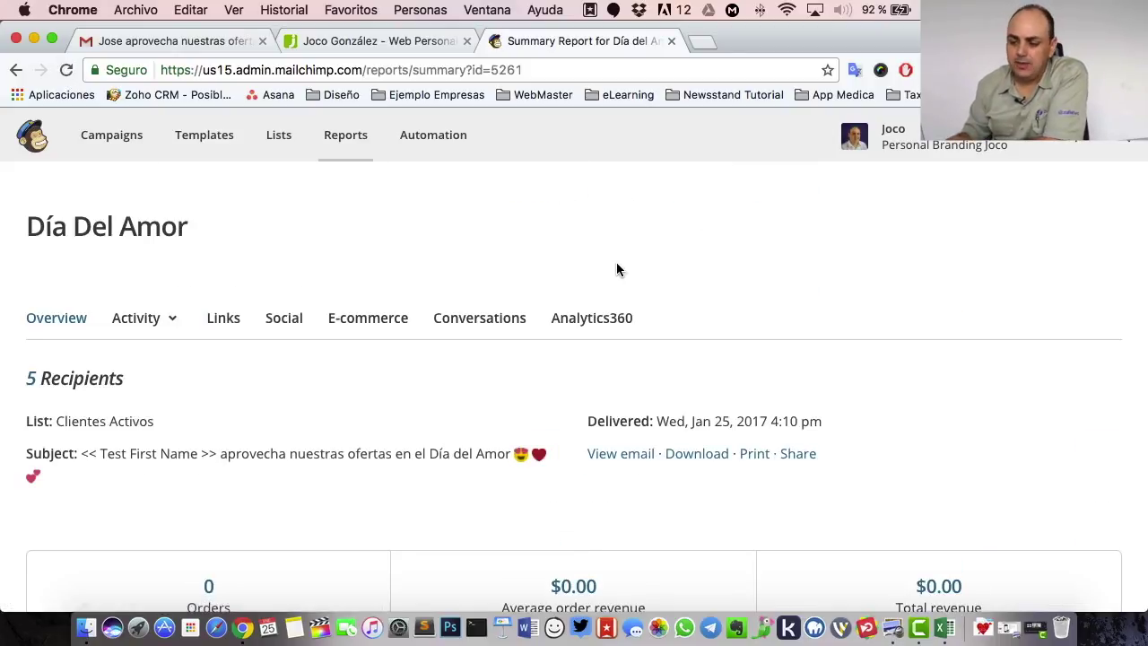
{"action": "scroll", "coordinate": [616, 263], "scroll_direction": "down", "scroll_amount": 5}
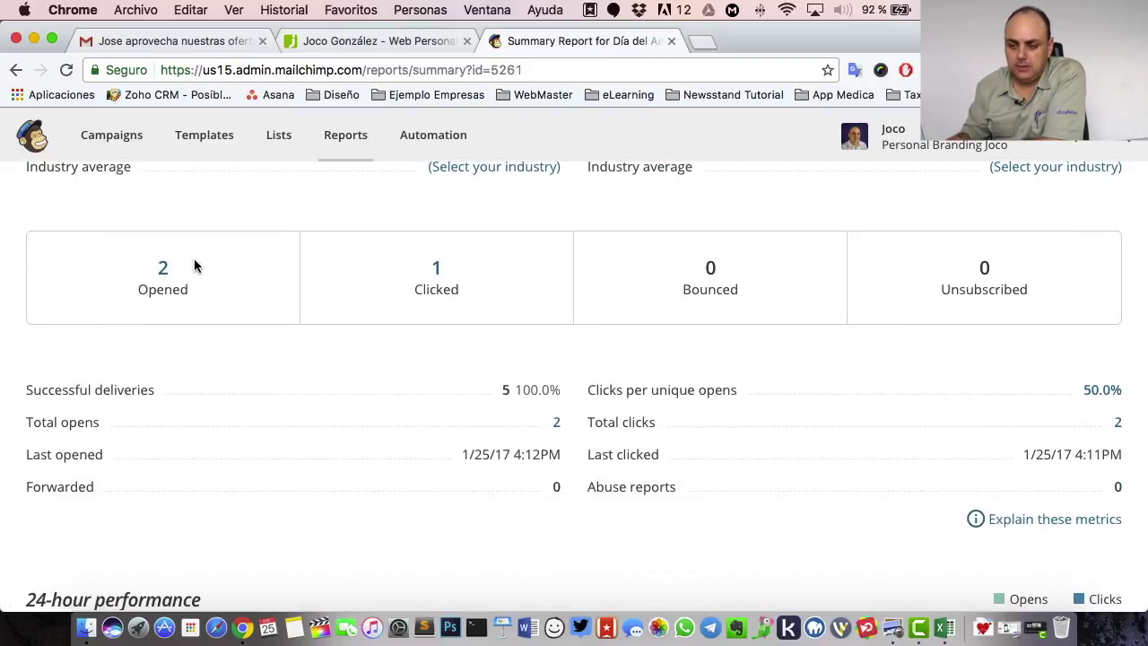
{"action": "left_click", "coordinate": [163, 269]}
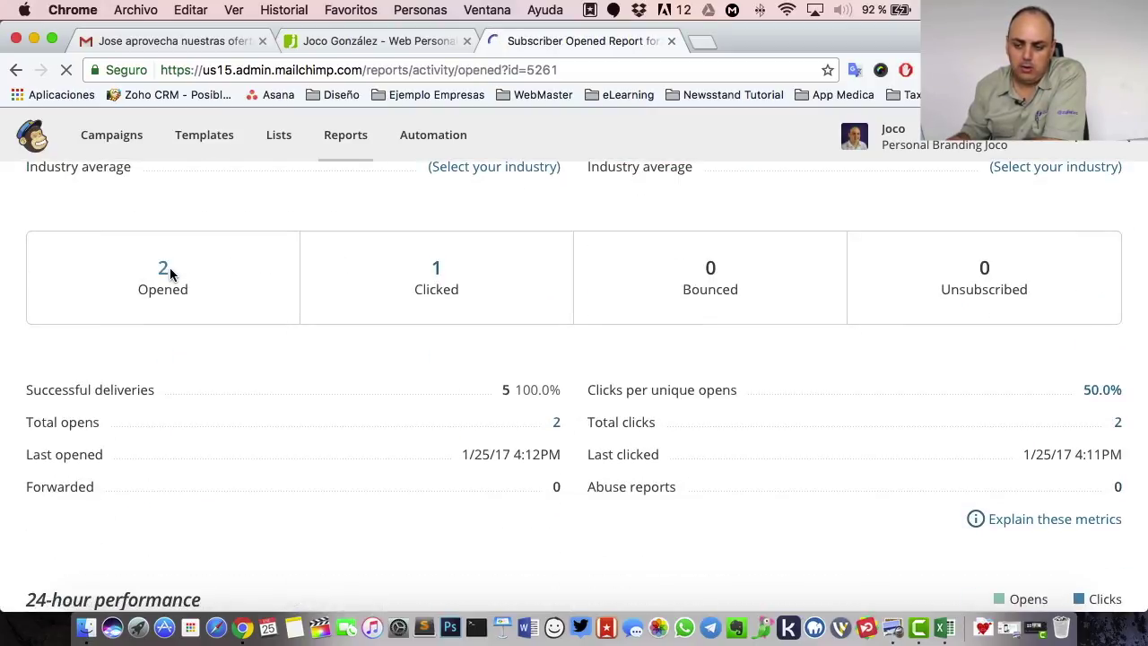
{"action": "scroll", "coordinate": [696, 355], "scroll_direction": "down", "scroll_amount": 3}
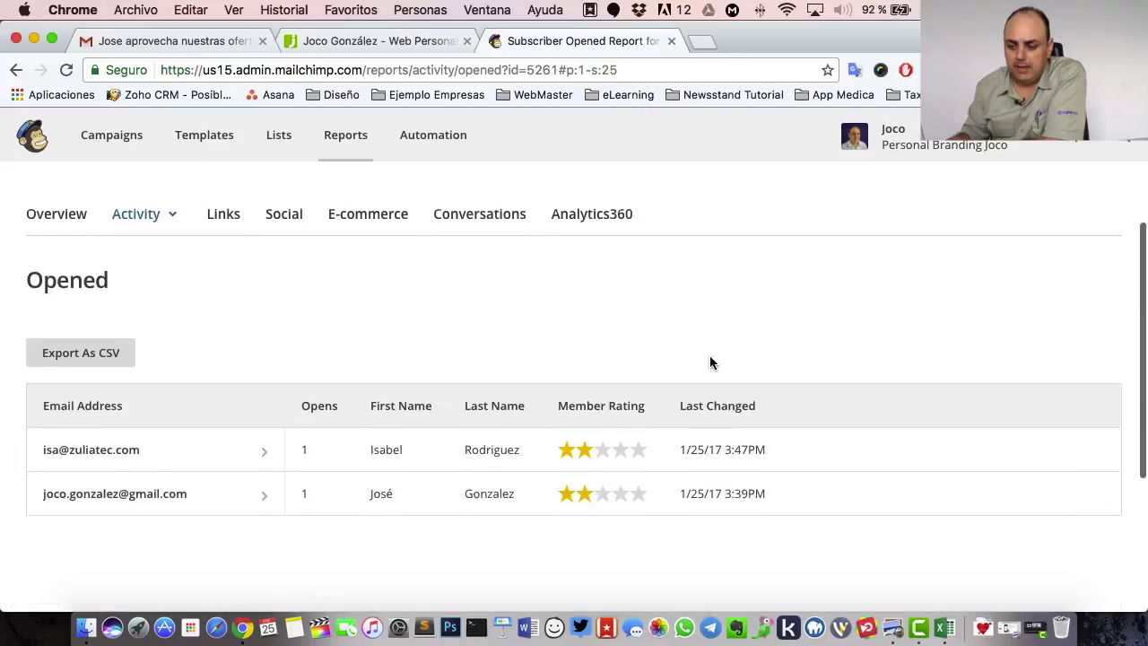
{"action": "left_click", "coordinate": [68, 72]}
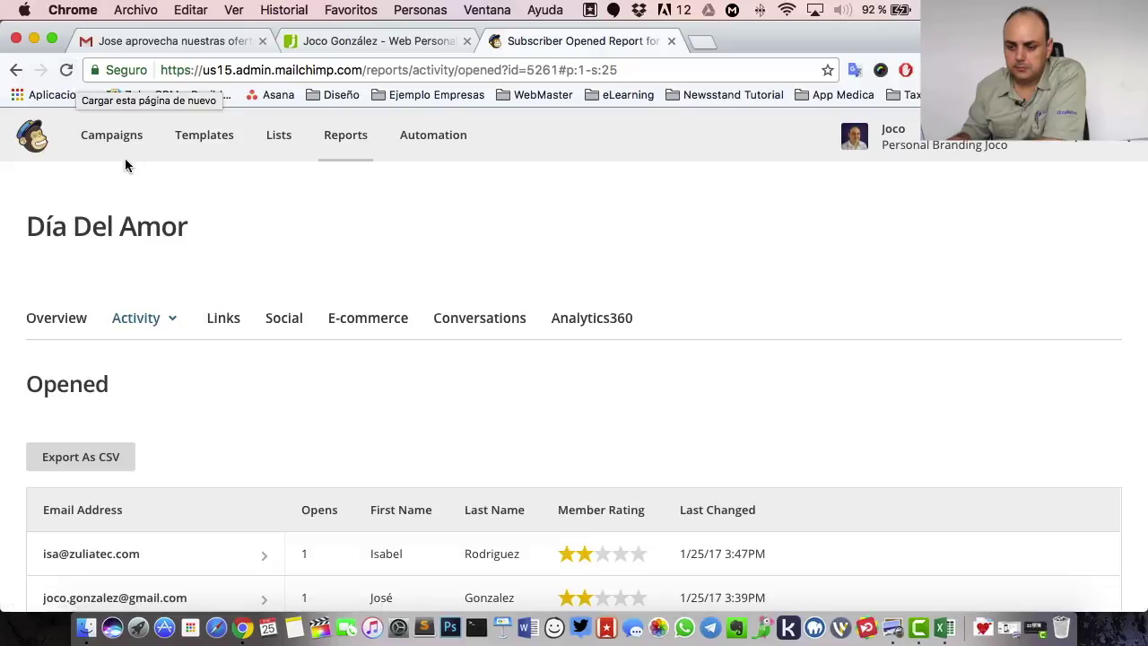
{"action": "left_click", "coordinate": [63, 72]}
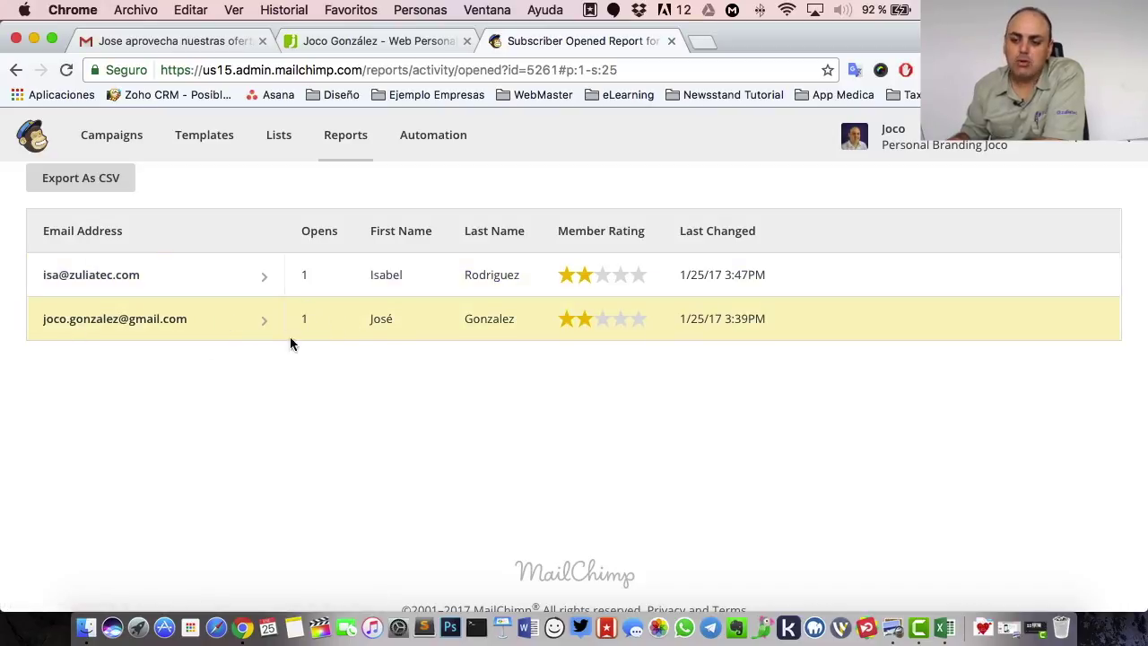
{"action": "scroll", "coordinate": [428, 334], "scroll_direction": "up", "scroll_amount": 3}
{"action": "scroll", "coordinate": [428, 341], "scroll_direction": "down", "scroll_amount": 3}
{"action": "scroll", "coordinate": [428, 341], "scroll_direction": "up", "scroll_amount": 2}
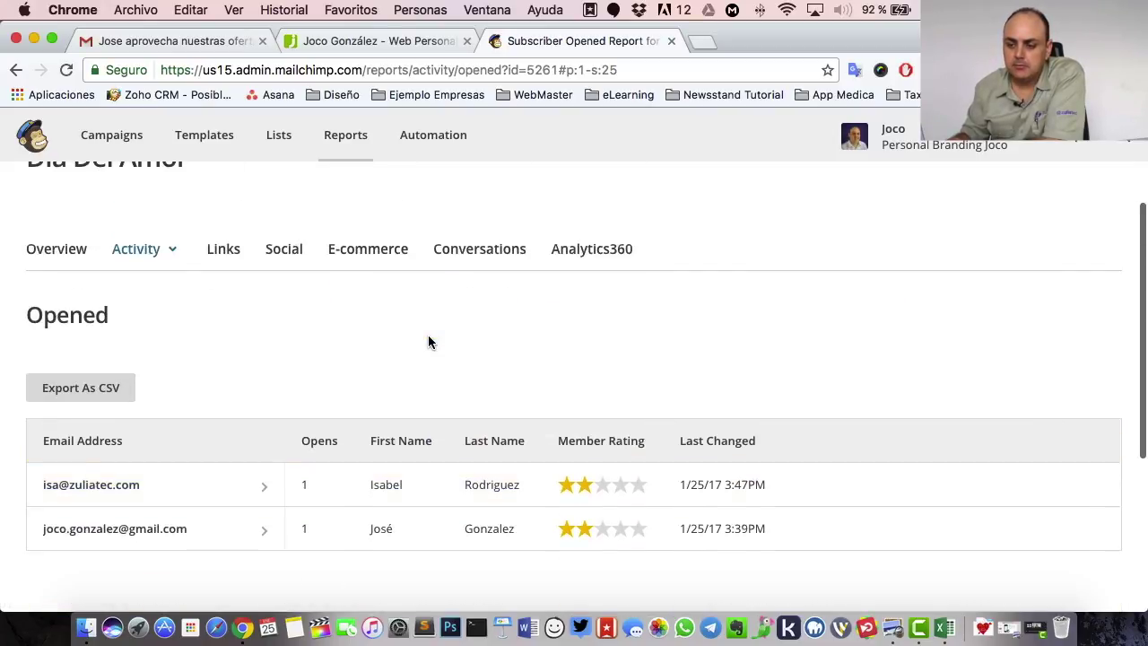
{"action": "left_click", "coordinate": [63, 251]}
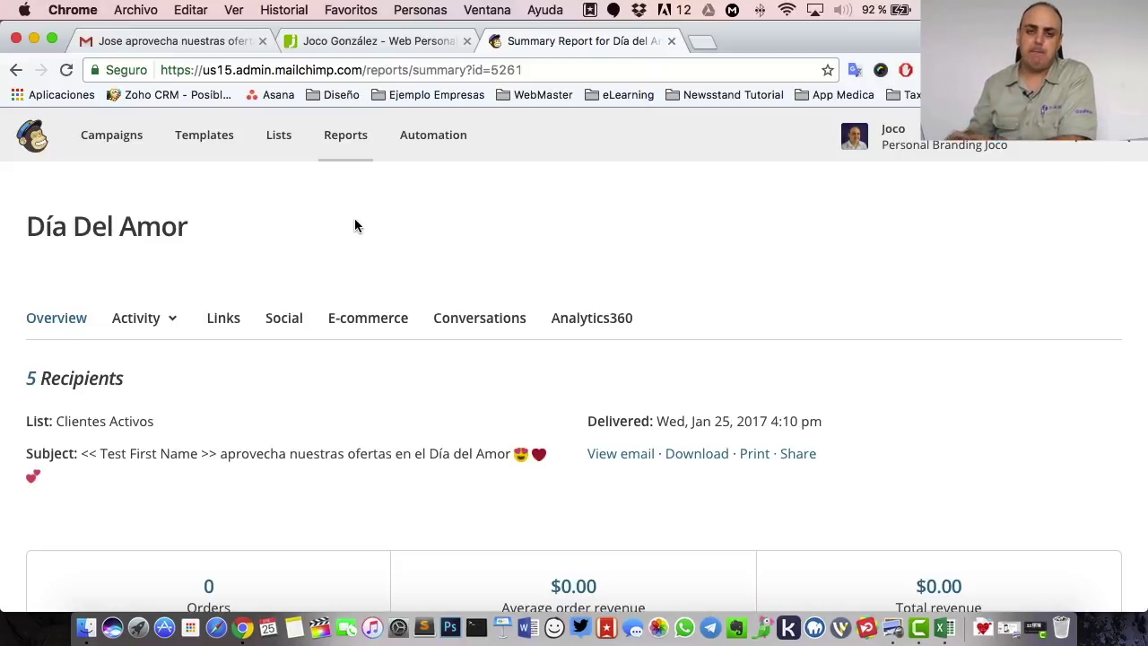
- From the Campaigns list, replicate Día del Amor into 'Día del Amor (copy 01)' for 5 Clientes Activos subscribers
{"action": "left_click", "coordinate": [122, 137]}
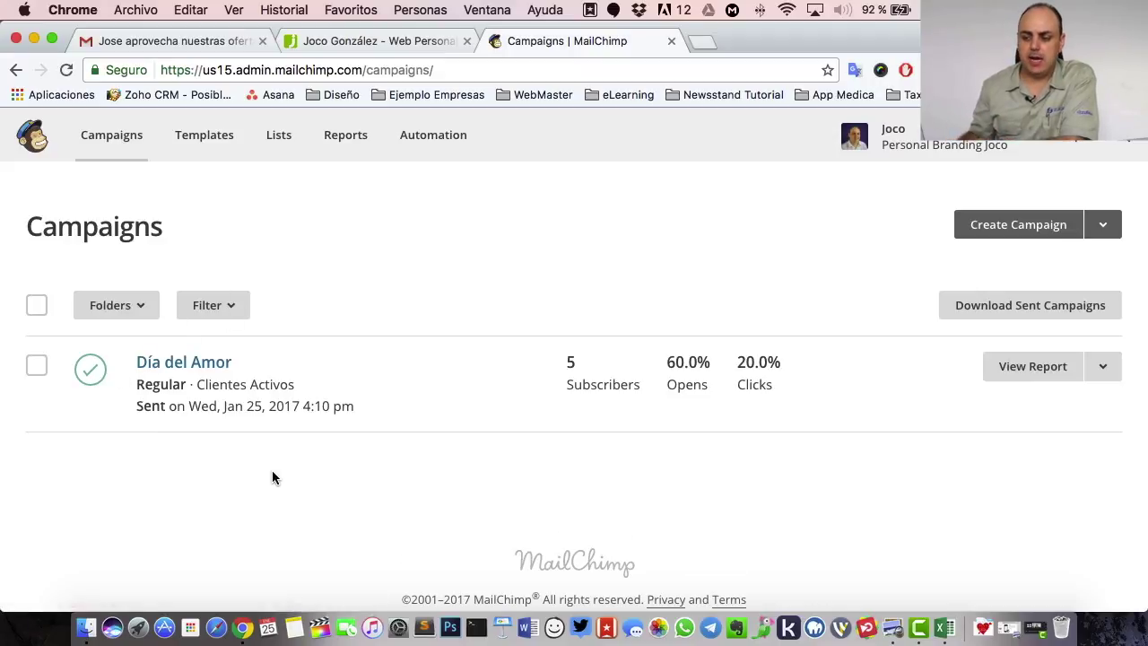
{"action": "mouse_move", "coordinate": [580, 381]}
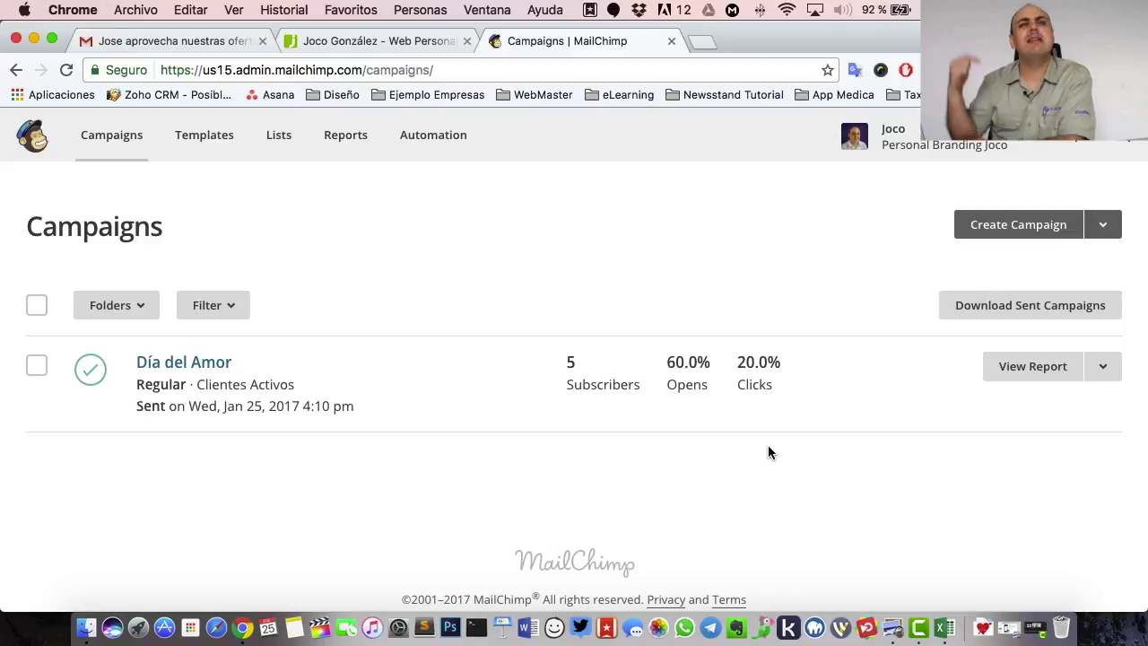
{"action": "left_click", "coordinate": [1102, 369]}
{"action": "left_click", "coordinate": [917, 509]}
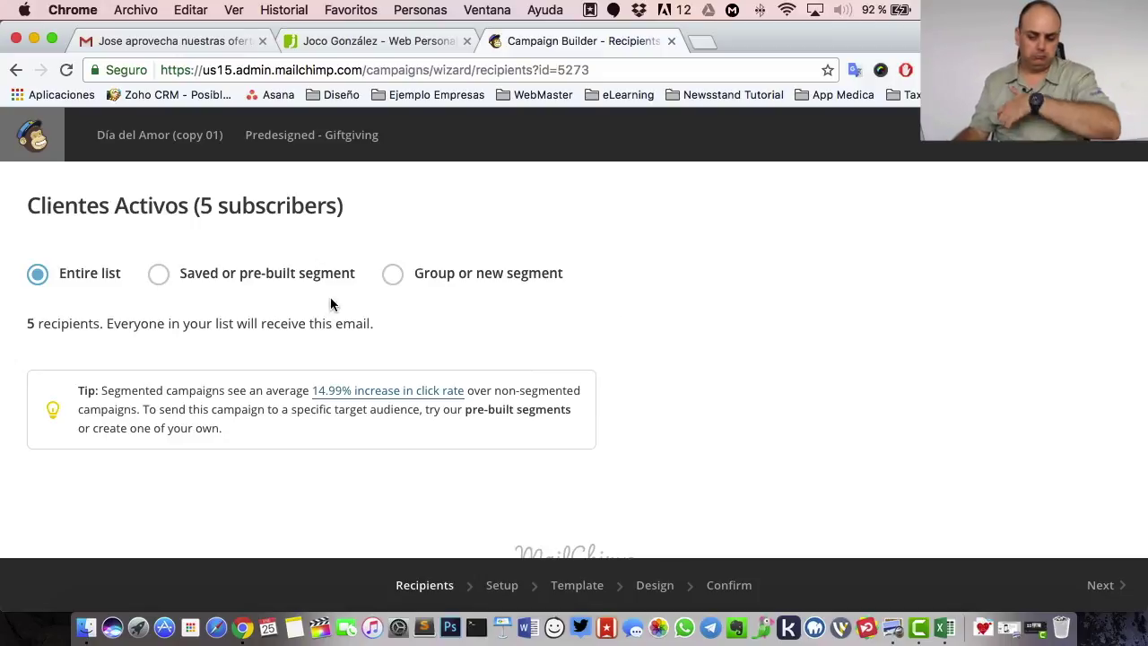
- Rename the campaign copy from 'Día del Amor (copy 01)' to 'Día del Amor 2'
{"action": "left_click", "coordinate": [1103, 585]}
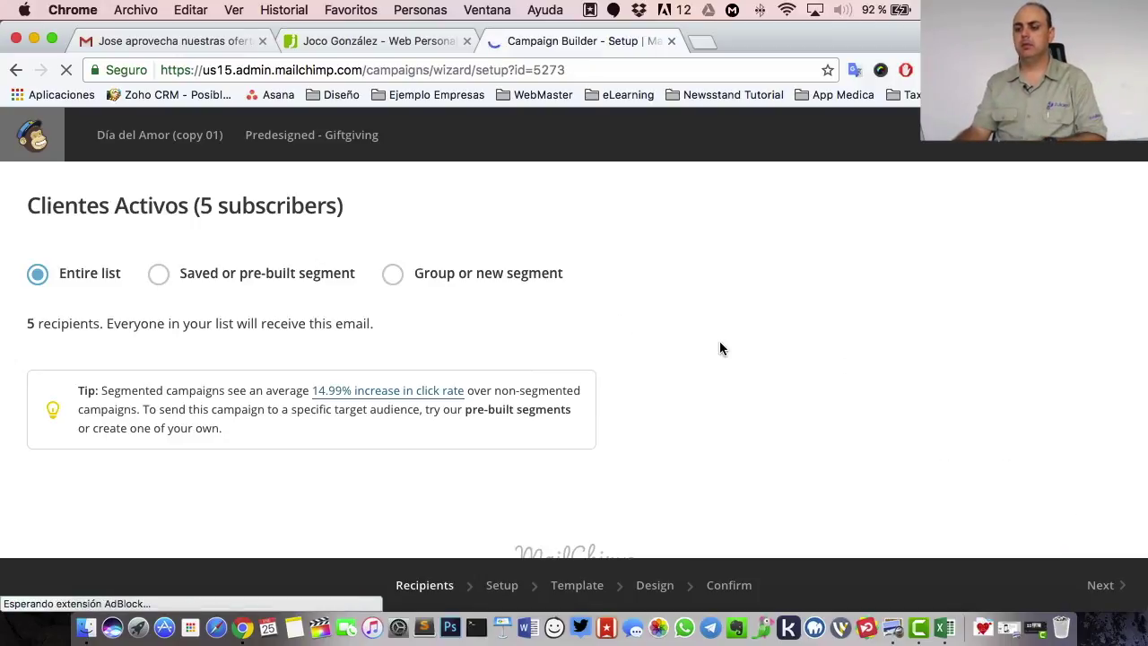
{"action": "left_click", "coordinate": [120, 306]}
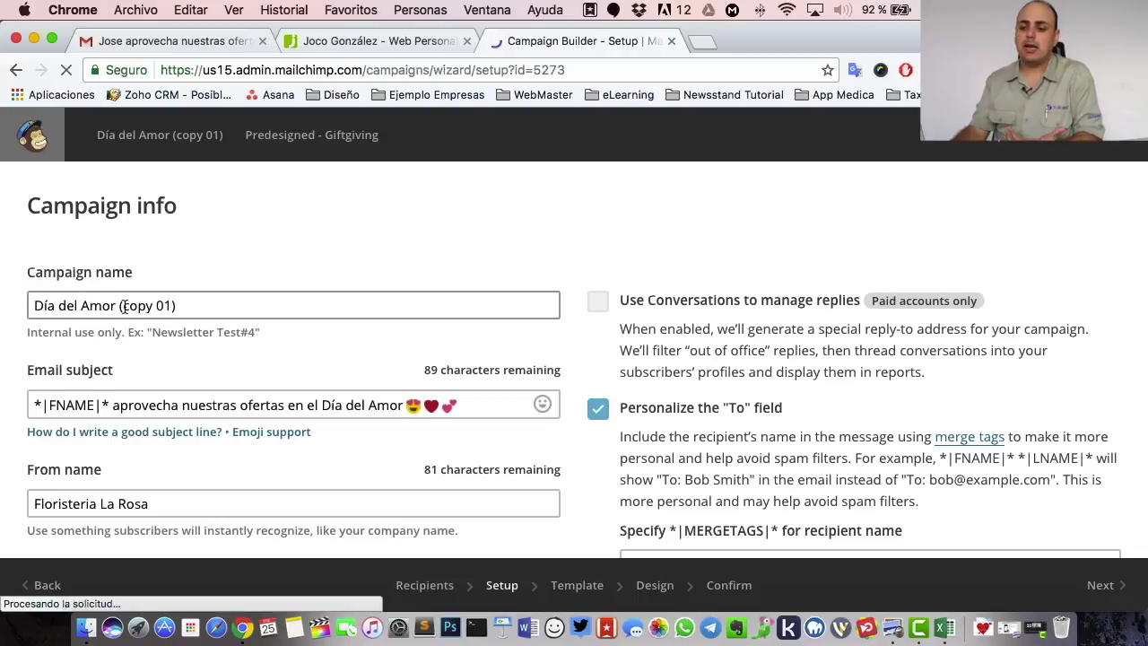
{"action": "left_click_drag", "start_coordinate": [120, 306], "coordinate": [366, 308]}
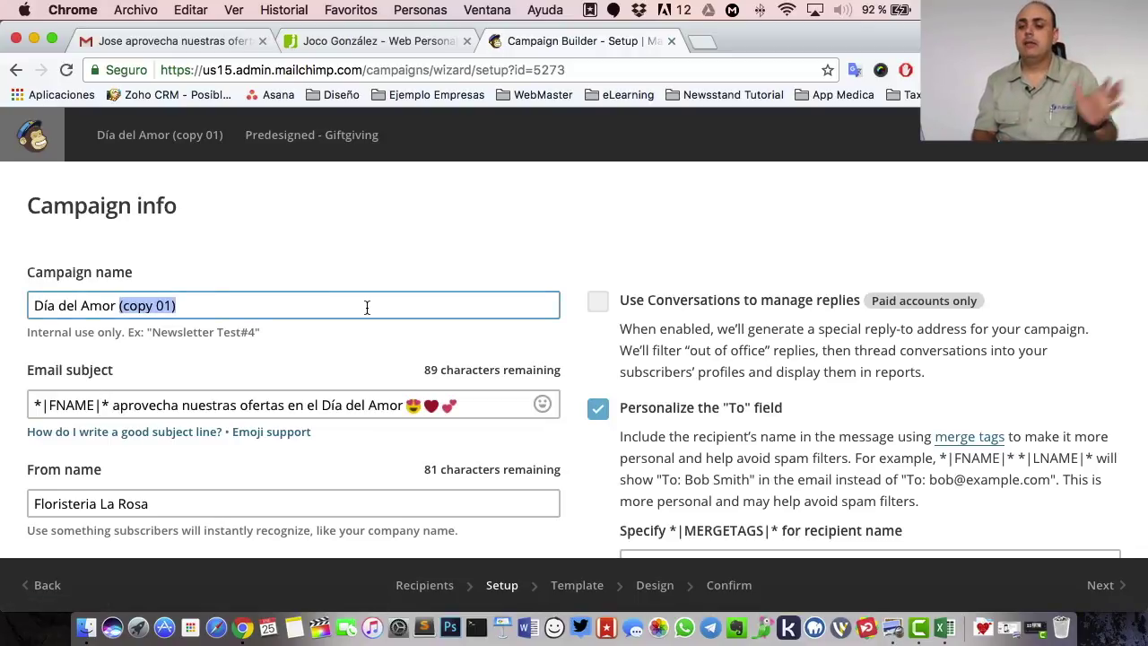
{"action": "type", "text": "2"}
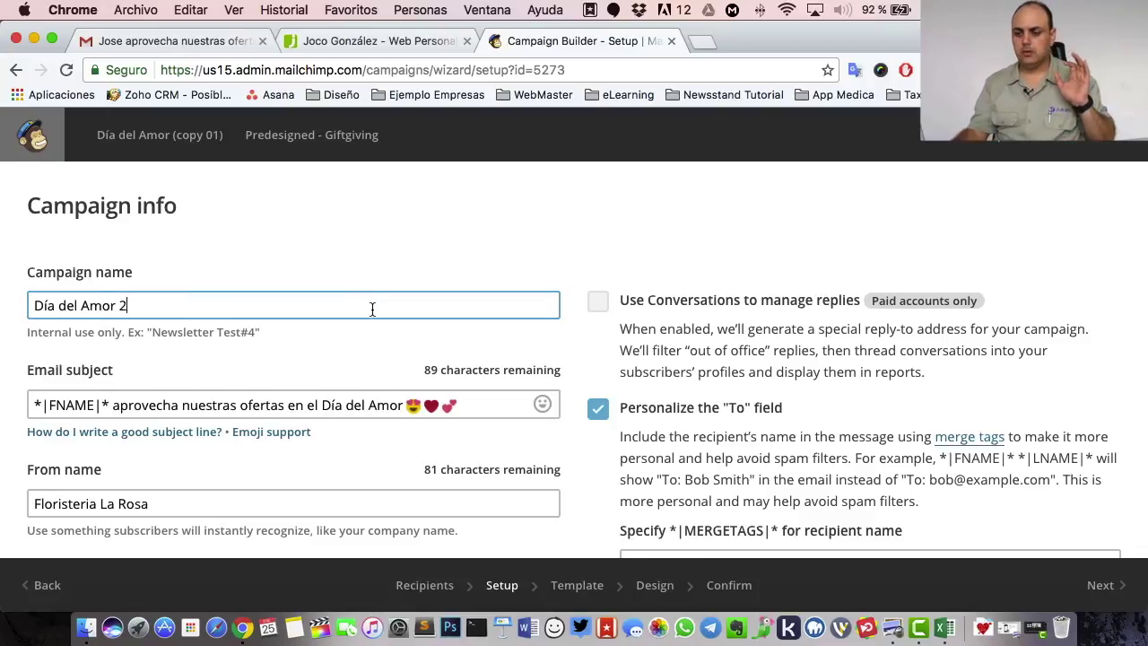
- Rewrite the subject as 'quedan pocos días para nuestra oferta en el Día del Amor'
{"action": "scroll", "coordinate": [297, 318], "scroll_direction": "down", "scroll_amount": 2}
{"action": "left_click", "coordinate": [34, 321]}
{"action": "left_click_drag", "start_coordinate": [112, 331], "coordinate": [497, 328]}
{"action": "left_click", "coordinate": [354, 326]}
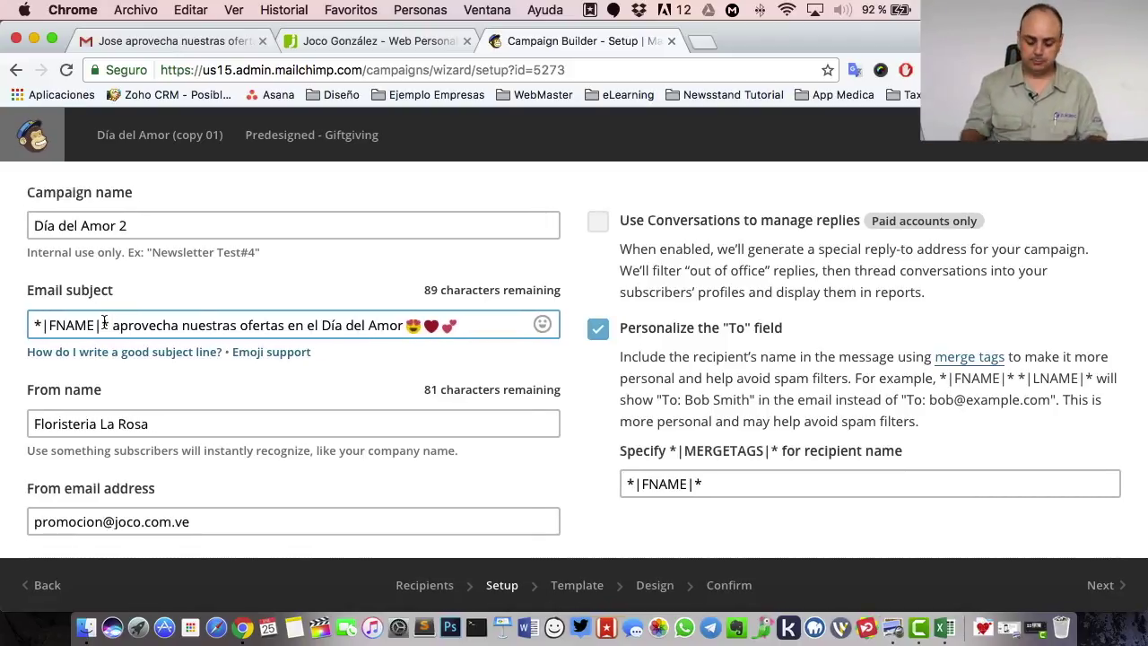
{"action": "type", "text": "quedan pocos"}
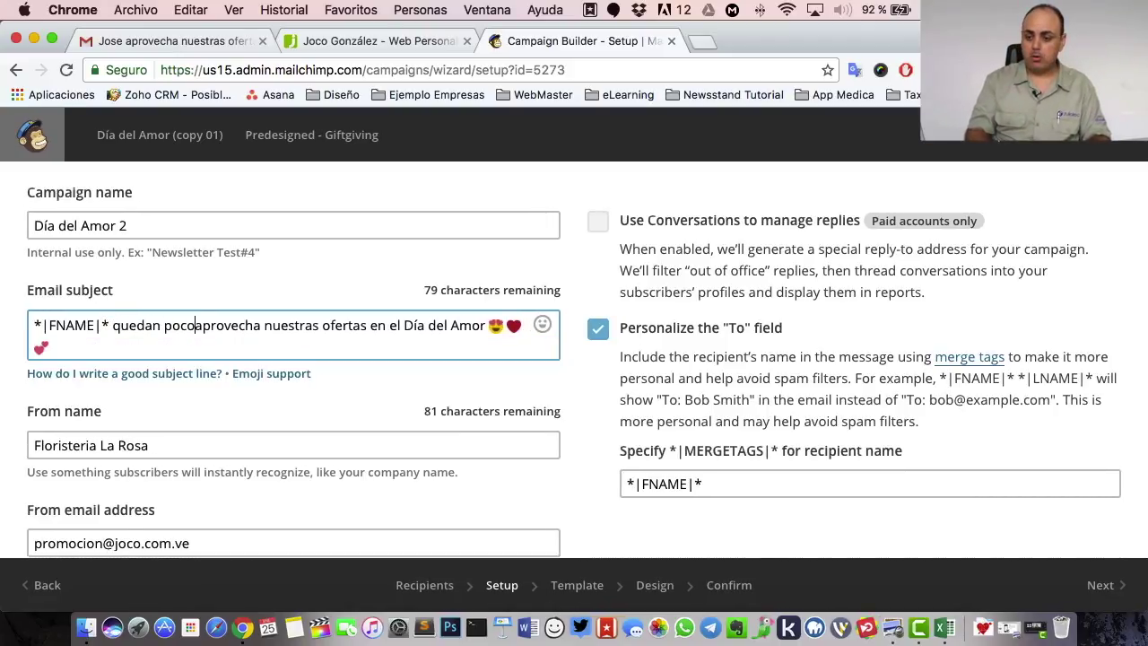
{"action": "type", "text": " dias para "}
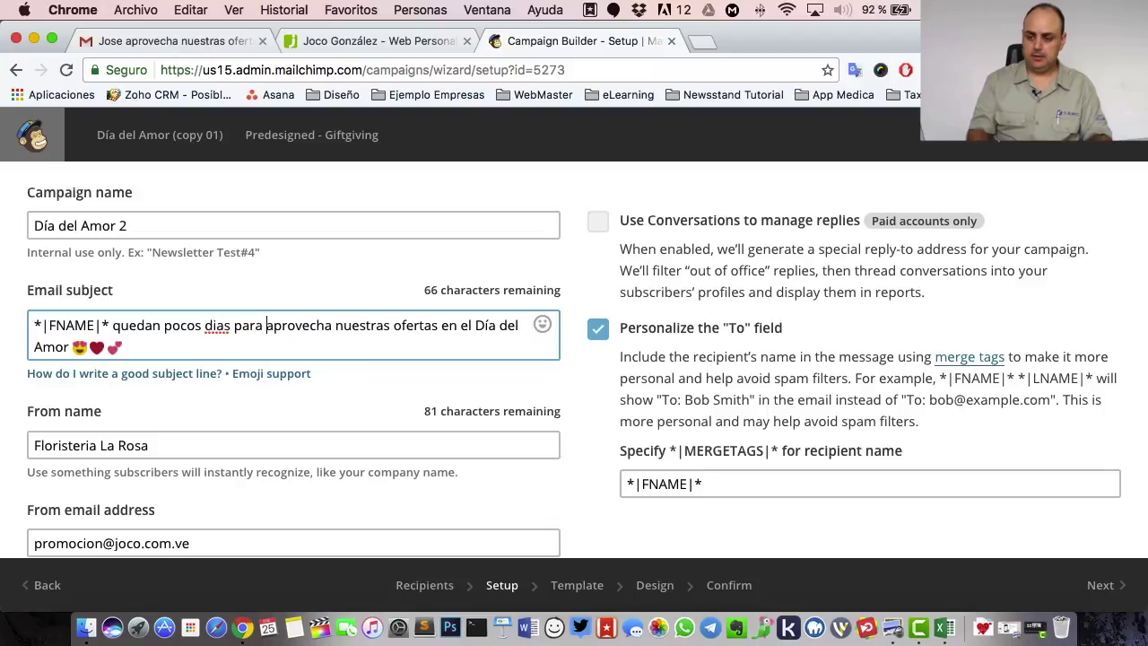
{"action": "type", "text": "nuestra ofe"}
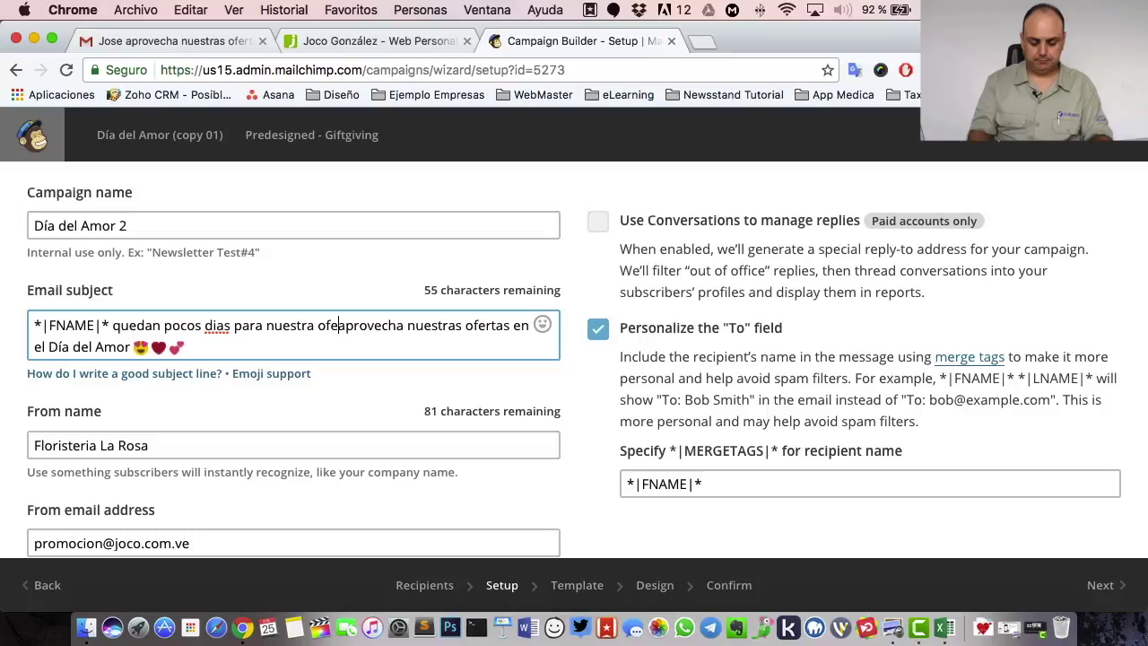
{"action": "type", "text": "rta"}
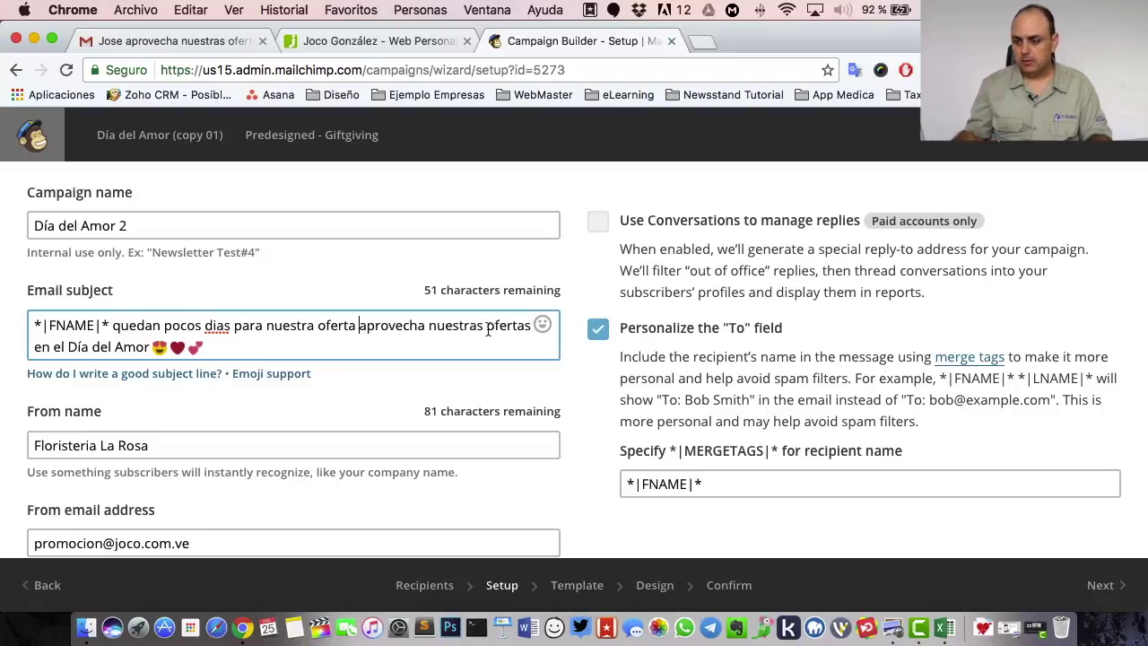
{"action": "left_click", "coordinate": [518, 326], "text": "shift"}
{"action": "key", "text": "BackSpace"}
{"action": "key", "text": "Delete"}
{"action": "key", "text": "Delete"}
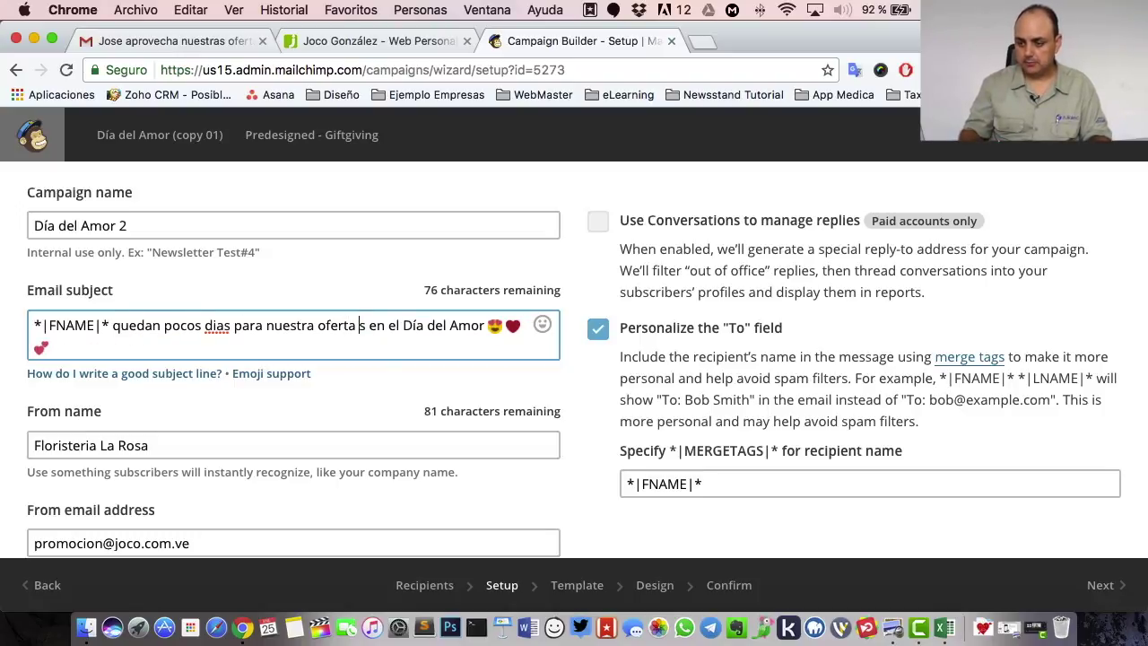
{"action": "key", "text": "Delete"}
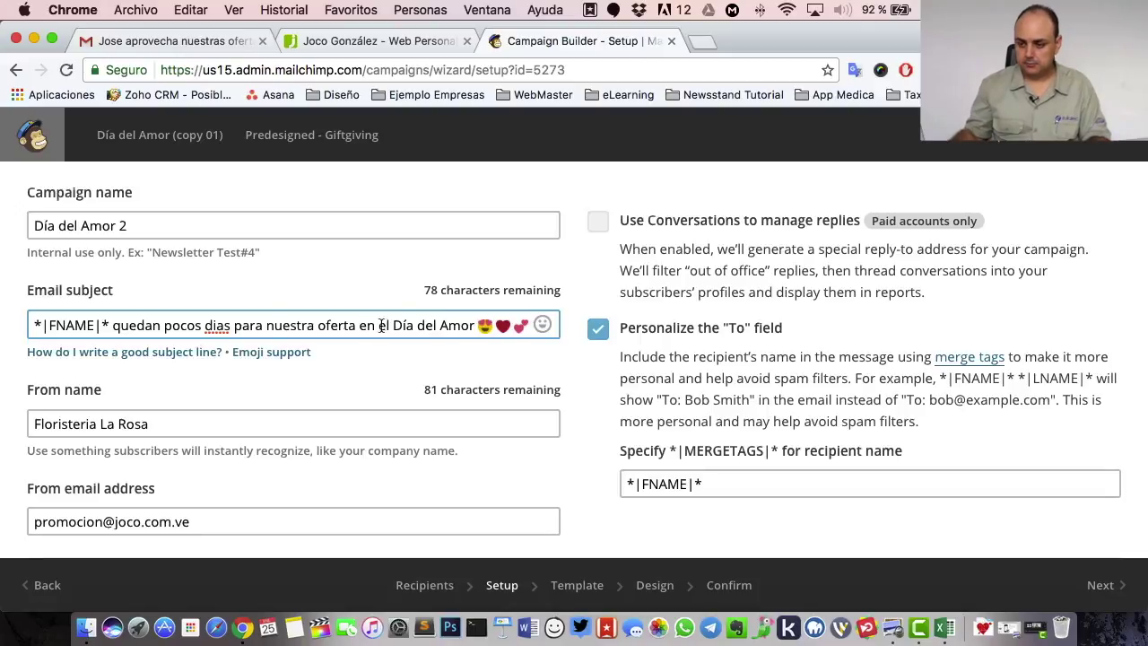
{"action": "key", "text": "Delete"}
{"action": "type", "text": "í"}
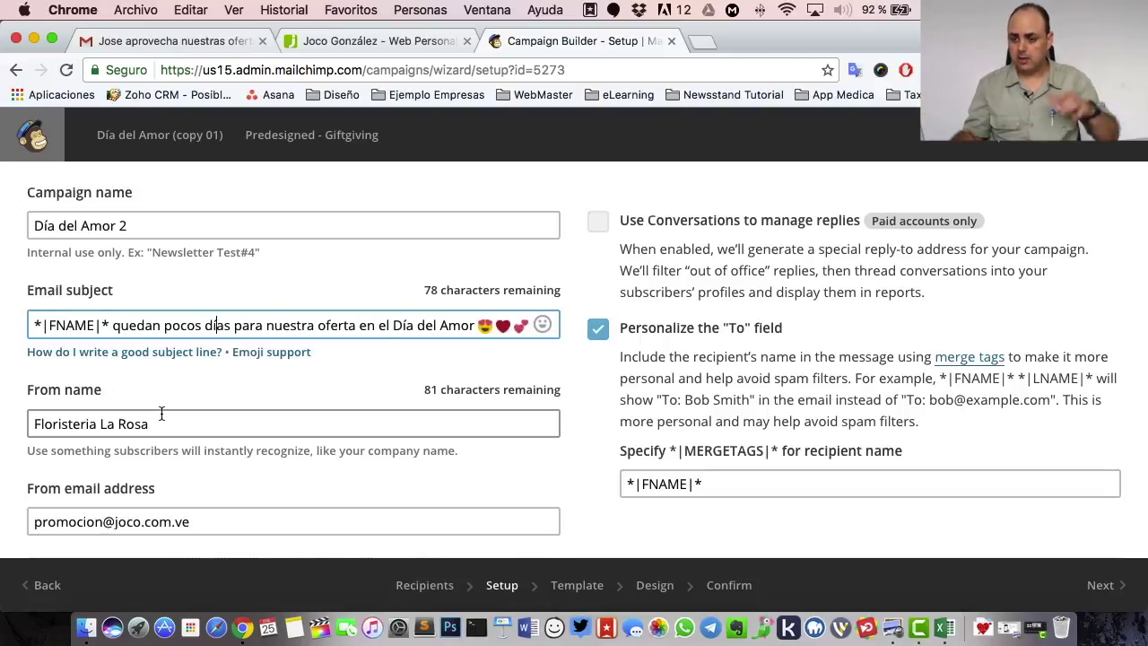
{"action": "scroll", "coordinate": [153, 428], "scroll_direction": "down", "scroll_amount": 10}
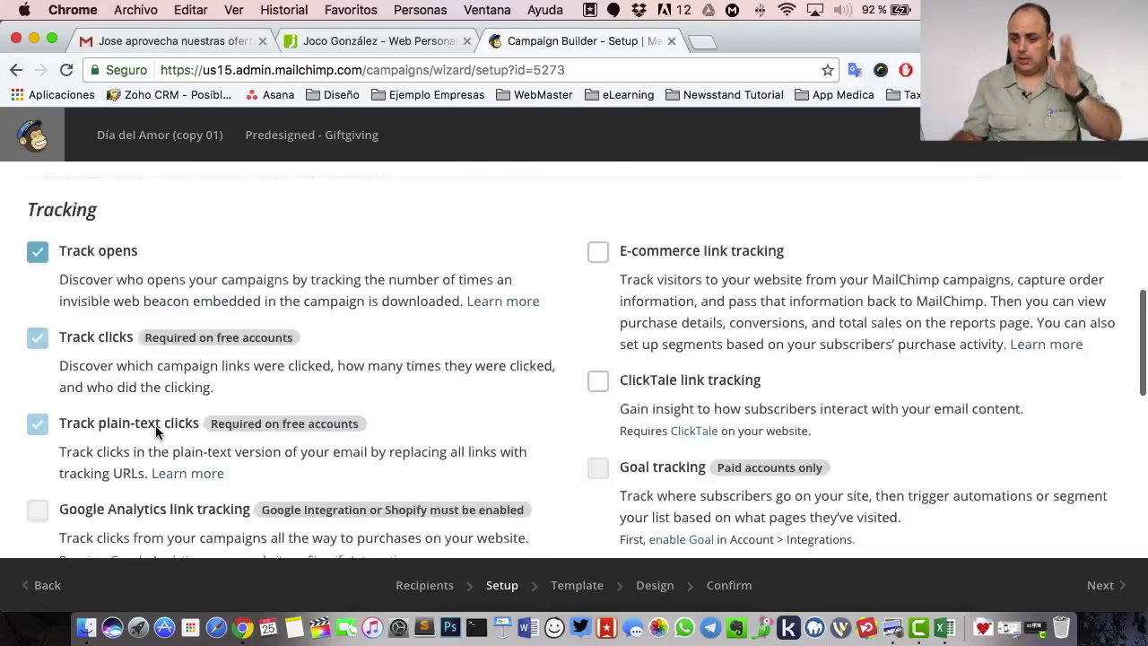
{"action": "scroll", "coordinate": [157, 433], "scroll_direction": "down", "scroll_amount": 3}
{"action": "left_click", "coordinate": [1099, 584]}
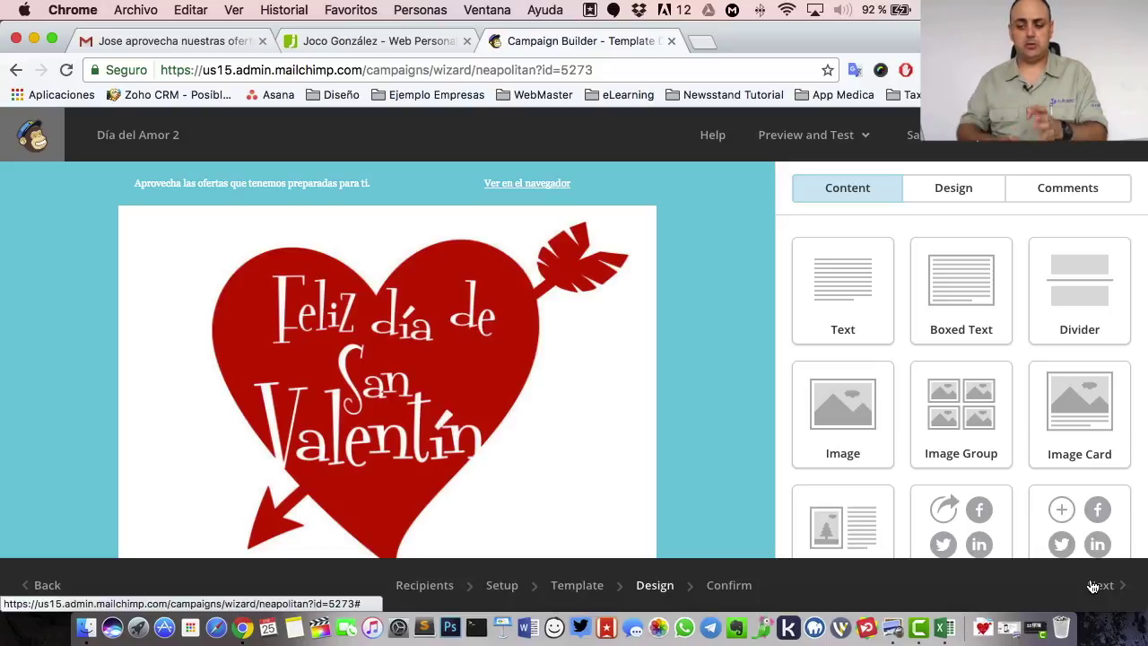
- Move to the Confirm step and choose to schedule delivery instead of sending now
{"action": "left_click", "coordinate": [1093, 587]}
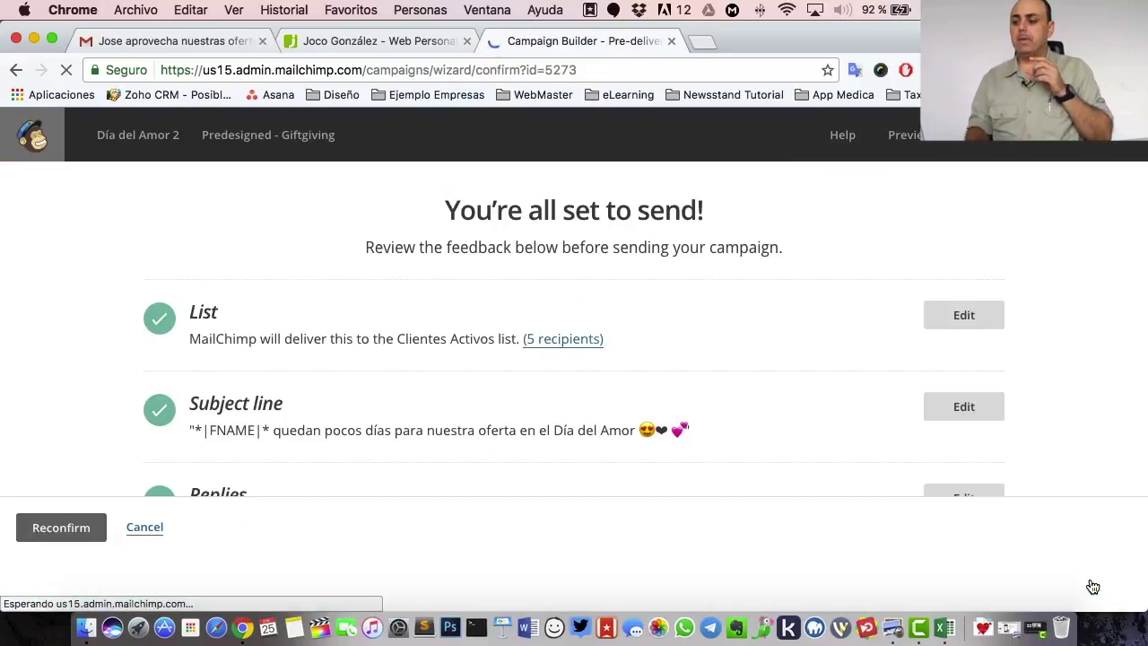
{"action": "scroll", "coordinate": [529, 359], "scroll_direction": "down", "scroll_amount": 10}
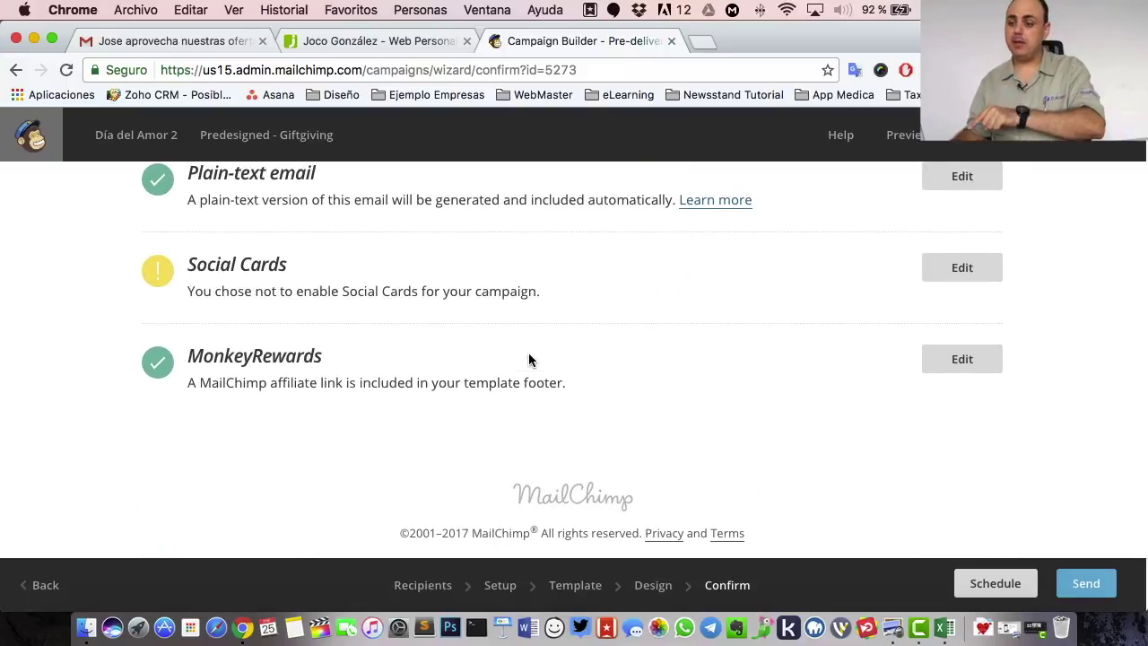
{"action": "left_click", "coordinate": [995, 584]}
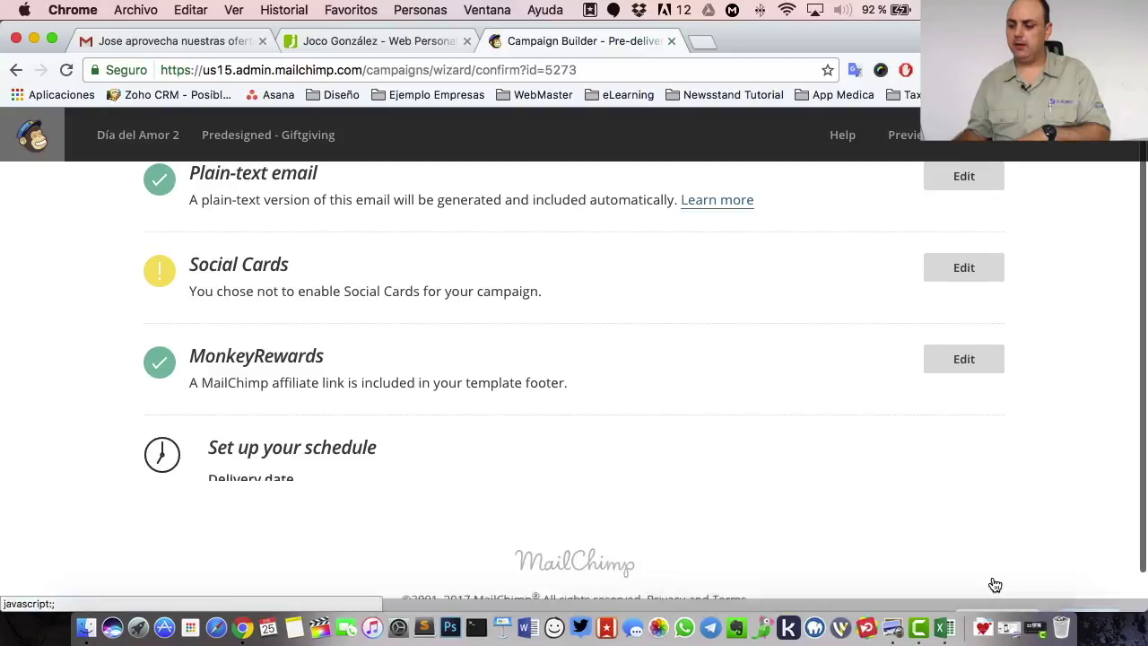
{"action": "scroll", "coordinate": [715, 436], "scroll_direction": "up", "scroll_amount": 2}
{"action": "scroll", "coordinate": [404, 474], "scroll_direction": "down", "scroll_amount": 6}
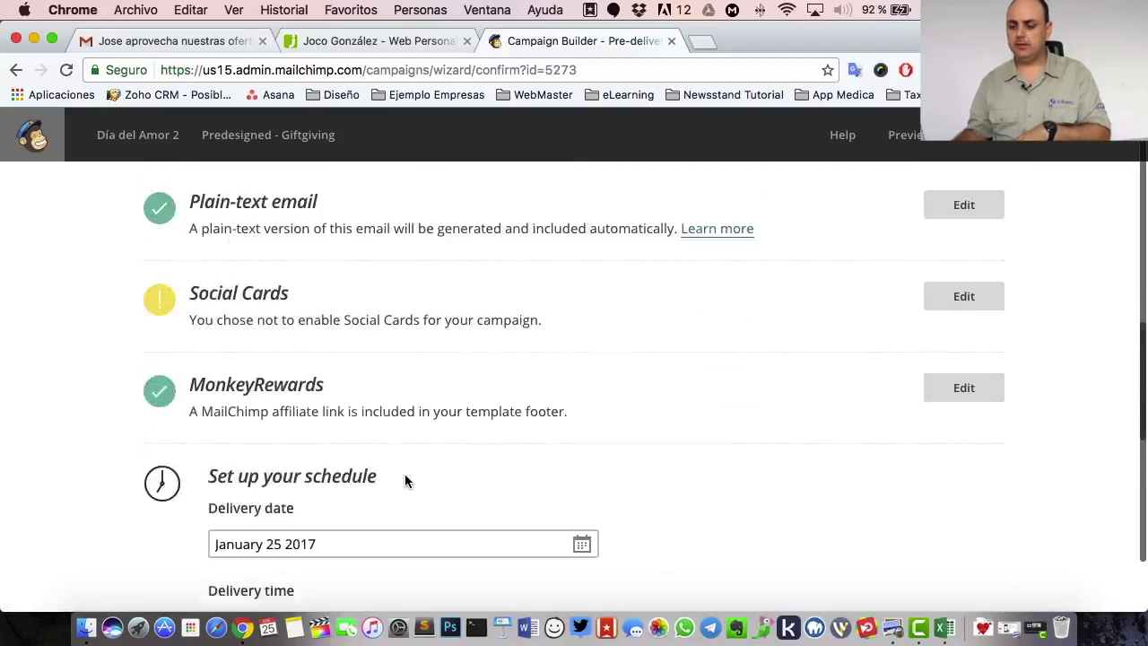
- Set the delivery date to January 30 2017 at 8:00 AM
{"action": "left_click", "coordinate": [400, 167]}
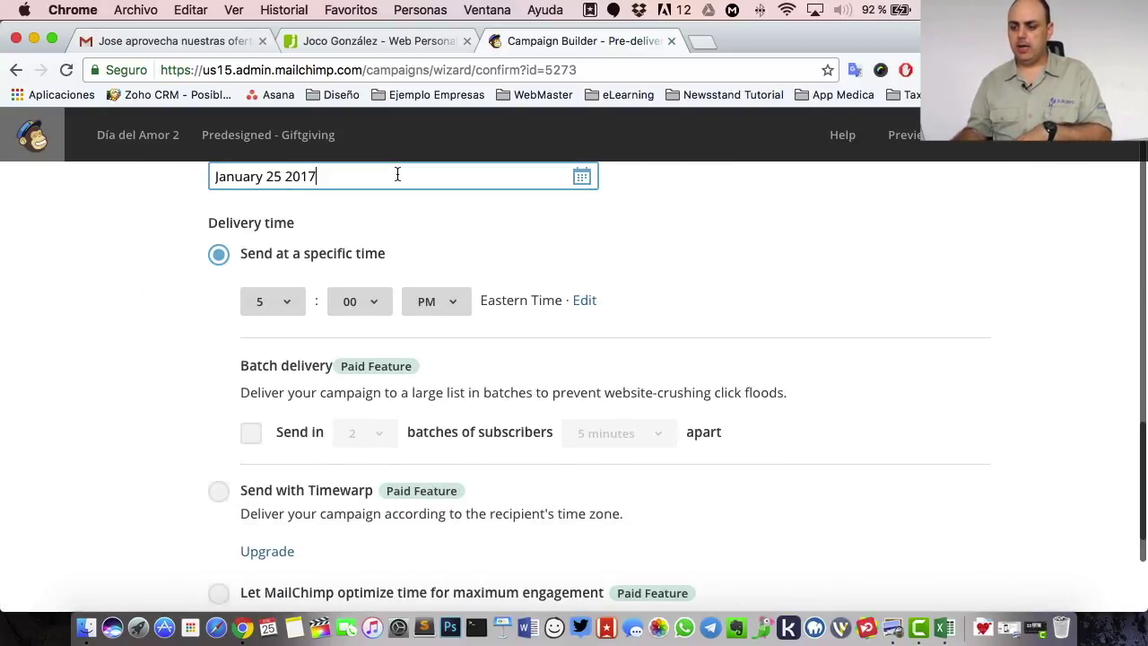
{"action": "left_click", "coordinate": [581, 172]}
{"action": "left_click", "coordinate": [301, 429]}
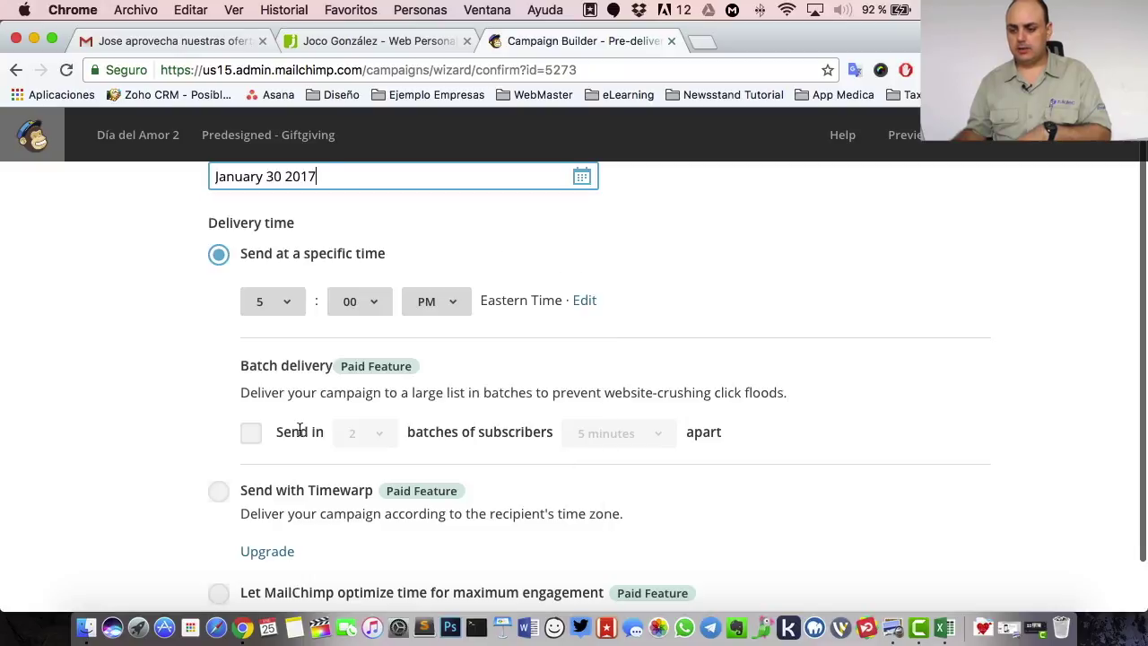
{"action": "left_click", "coordinate": [275, 307]}
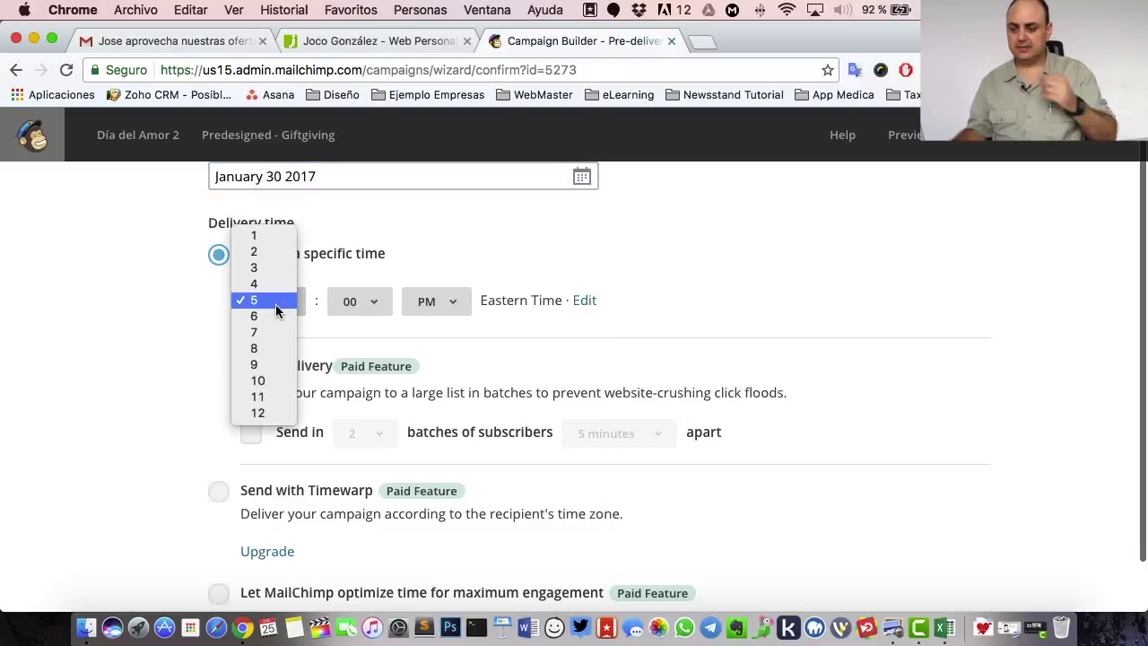
{"action": "left_click", "coordinate": [281, 347]}
{"action": "left_click", "coordinate": [434, 302]}
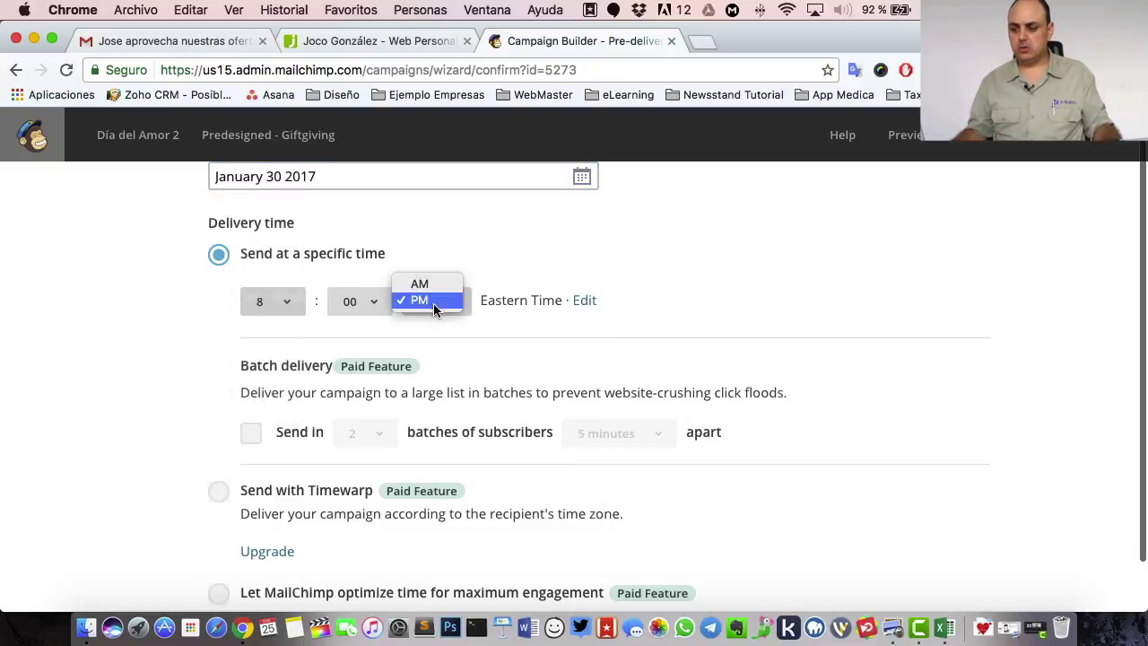
{"action": "left_click", "coordinate": [448, 286]}
{"action": "scroll", "coordinate": [1001, 340], "scroll_direction": "down", "scroll_amount": 5}
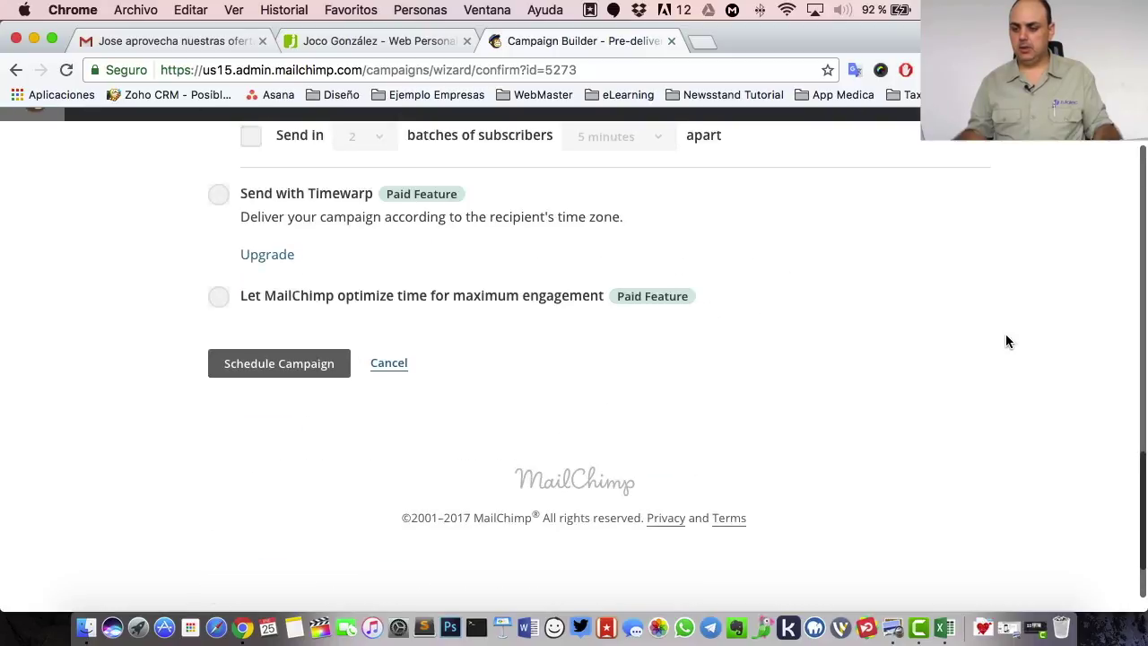
- Schedule Día del Amor 2 for Mon, Jan 30, 2017 8:00 am, then check Campaigns and Reports
{"action": "left_click", "coordinate": [248, 367]}
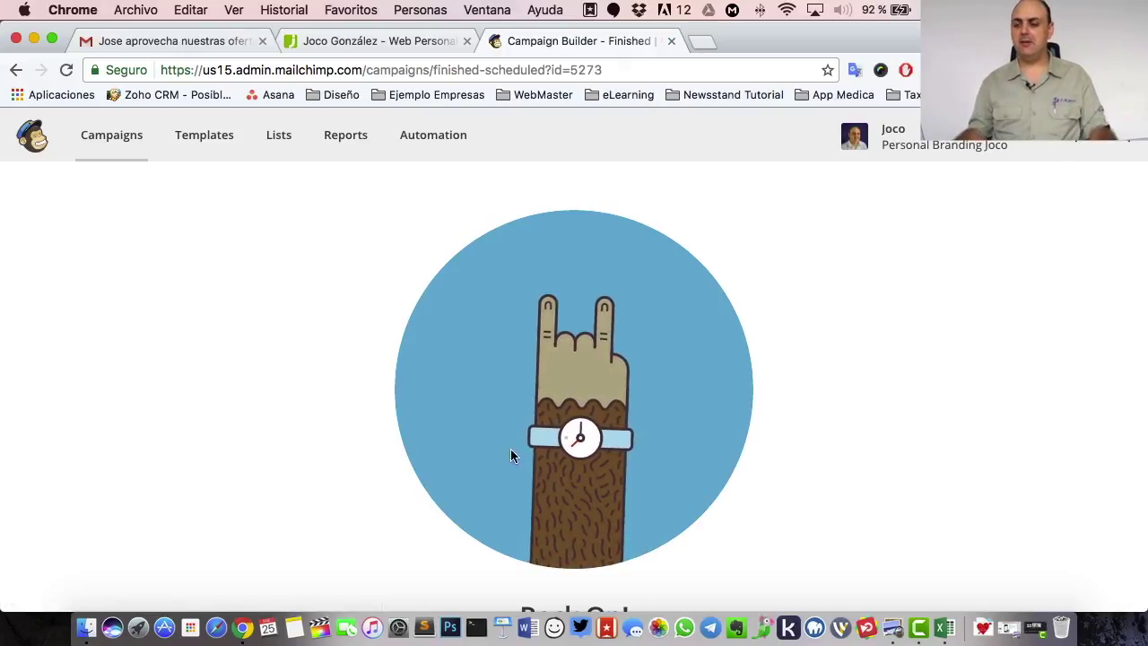
{"action": "left_click", "coordinate": [114, 143]}
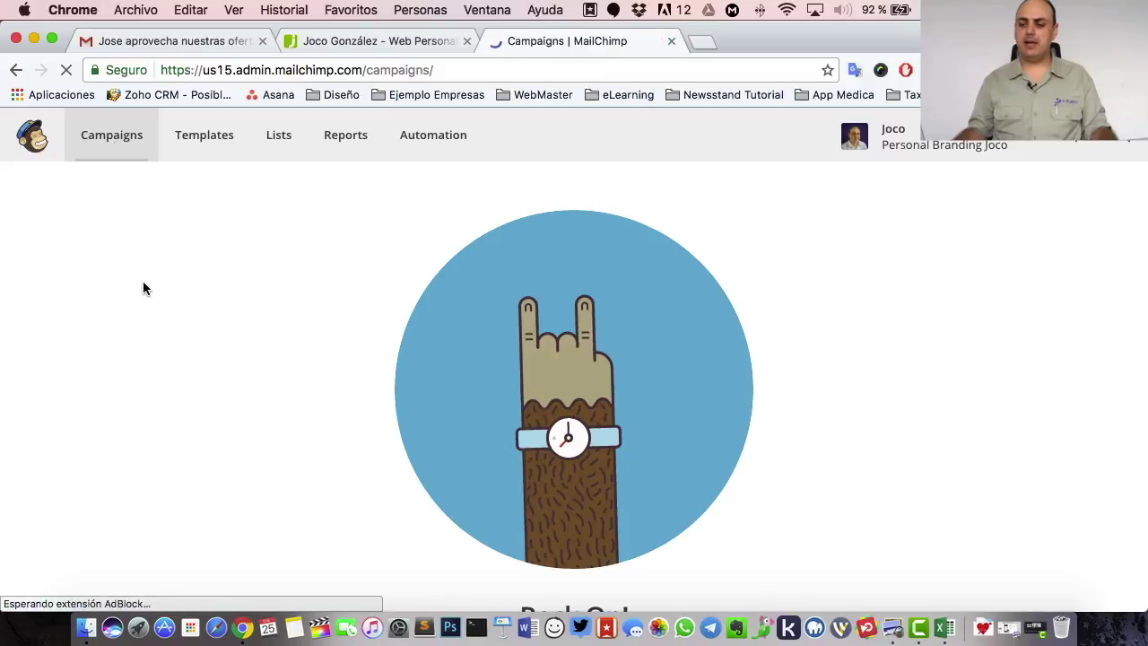
{"action": "scroll", "coordinate": [399, 296], "scroll_direction": "down", "scroll_amount": 1}
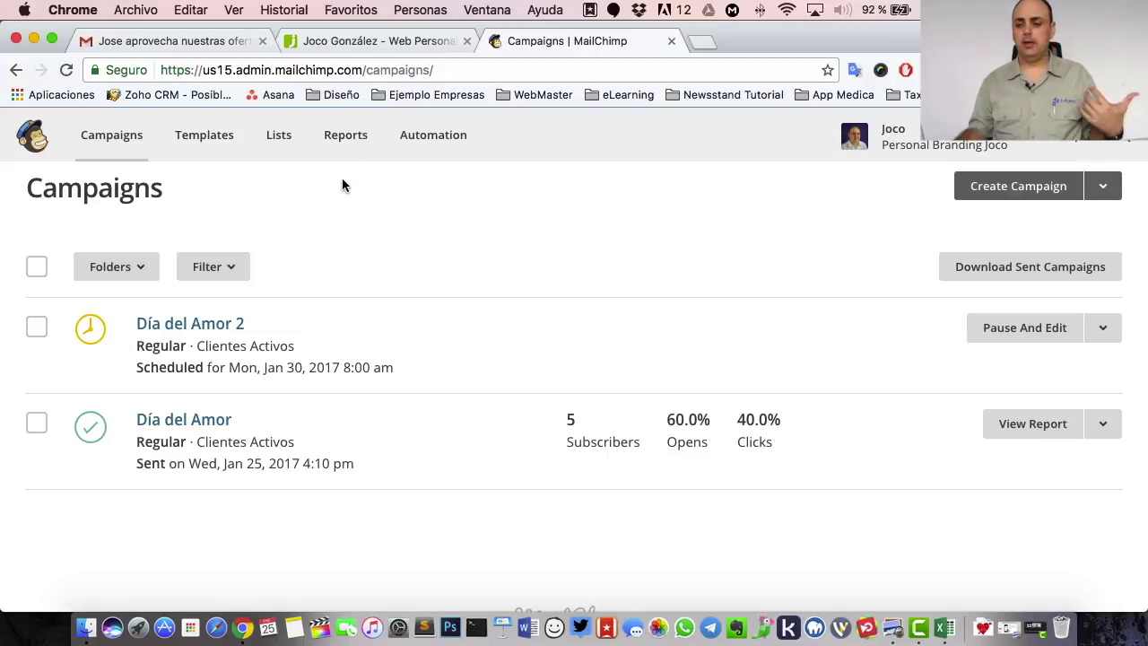
{"action": "left_click", "coordinate": [333, 143]}
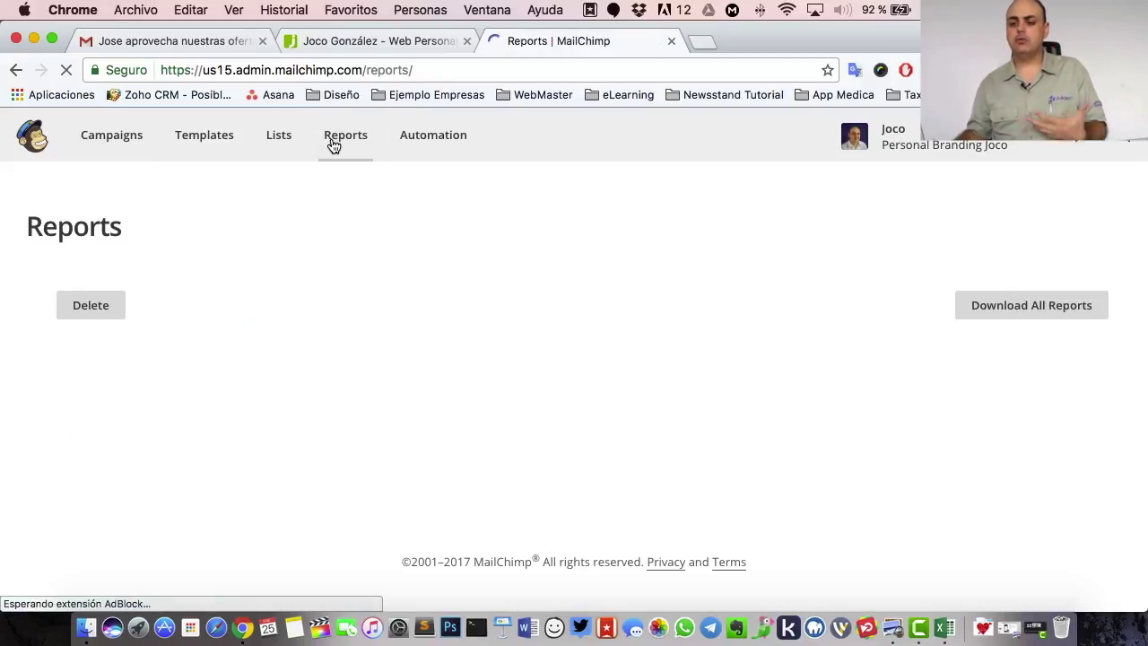